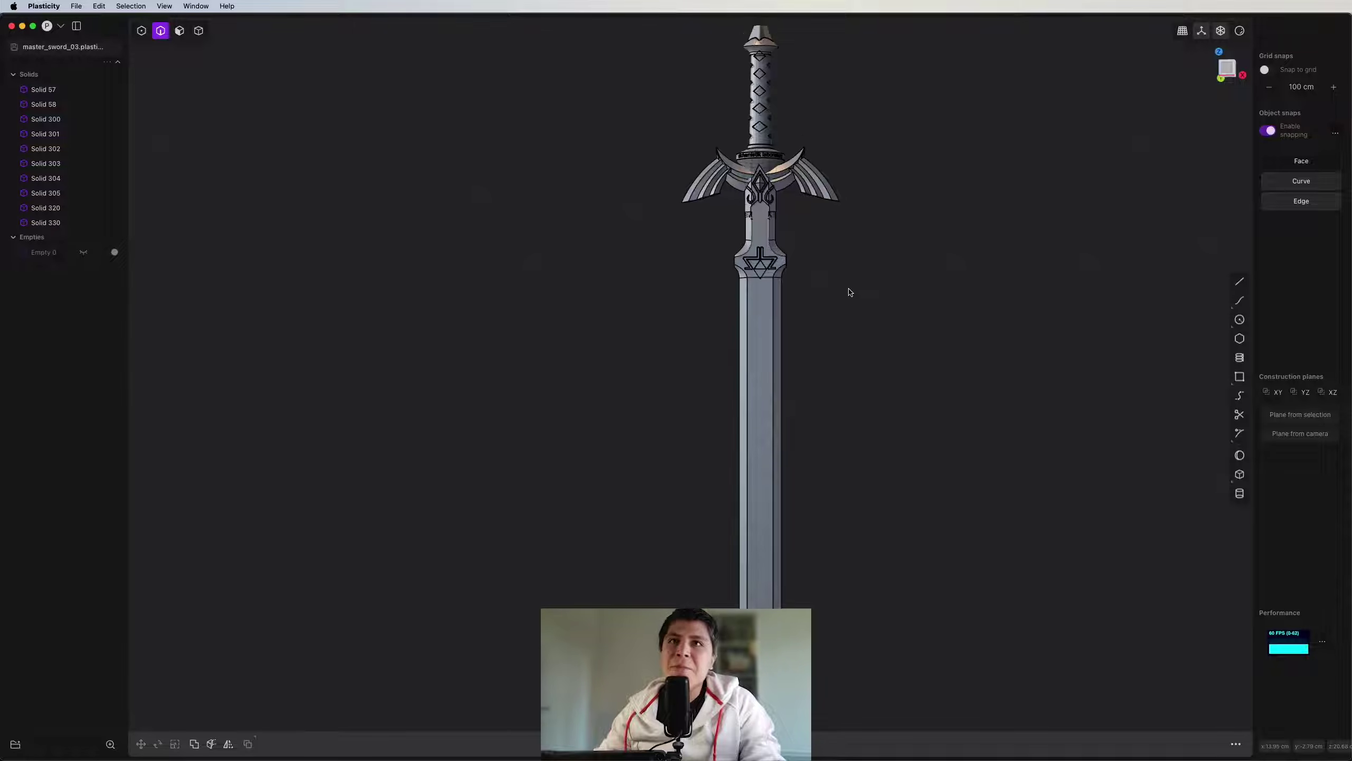
Step: Switch to the new unsaved document, delete its default cube and view the scene from the front
key("super+Tab")
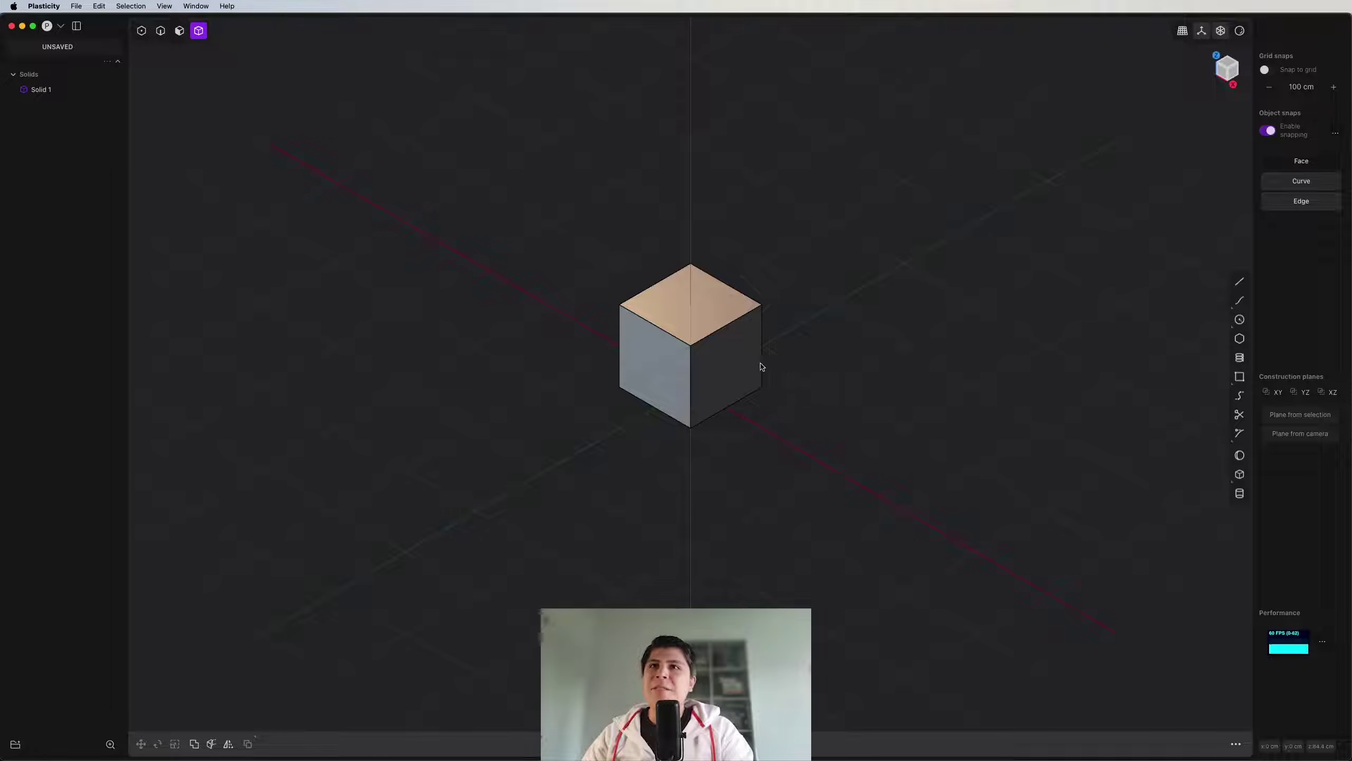
left_click(761, 367)
key("Delete")
key("KP_1")
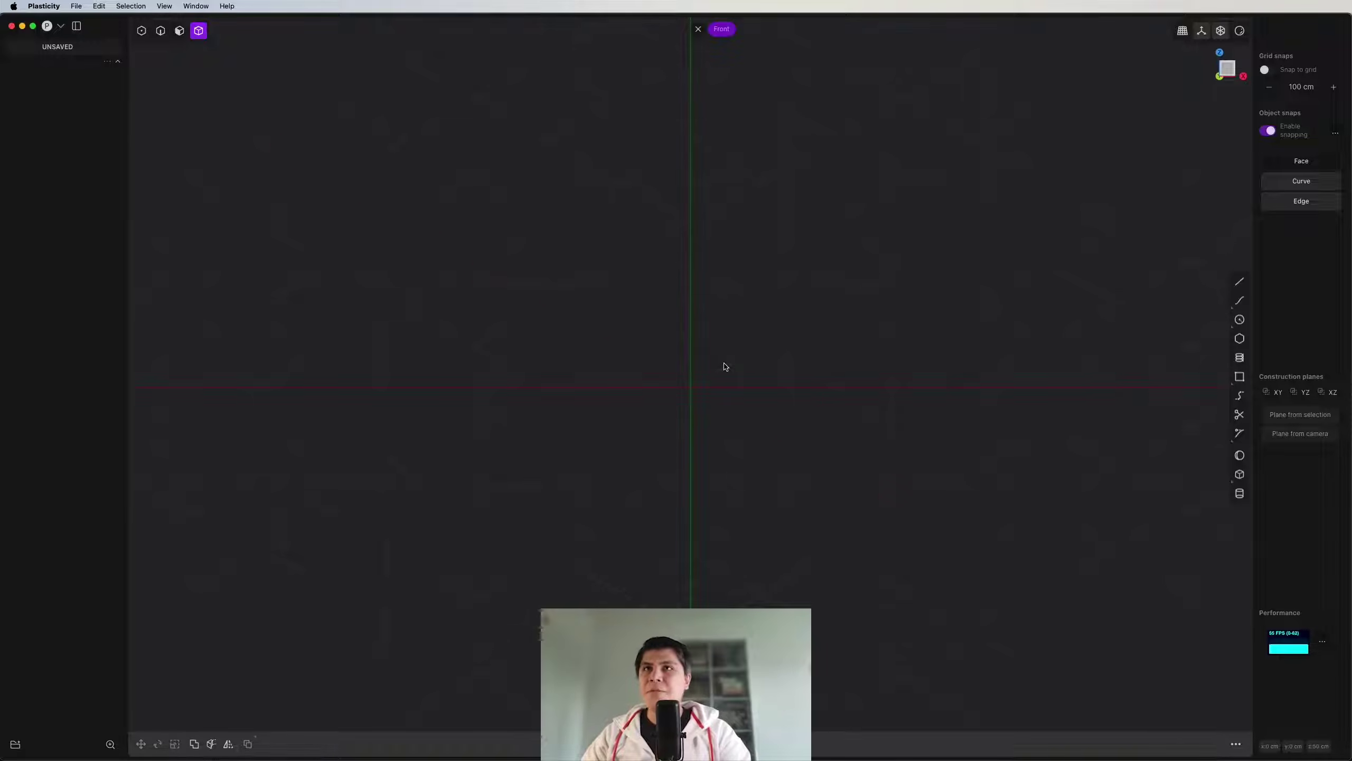
Step: Import the sword blueprint image from the file manager into the front view as a reference
key("super+Tab")
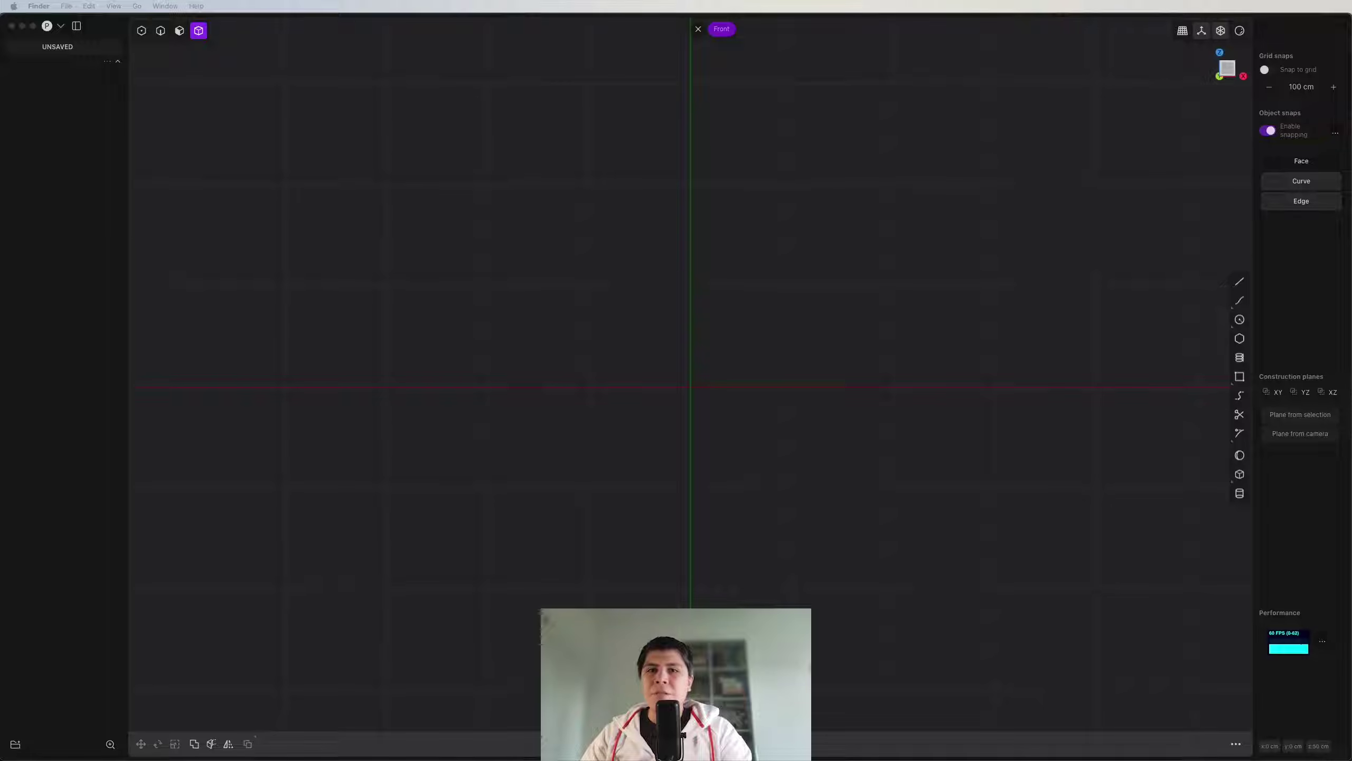
left_click_drag(88, 396, 621, 352)
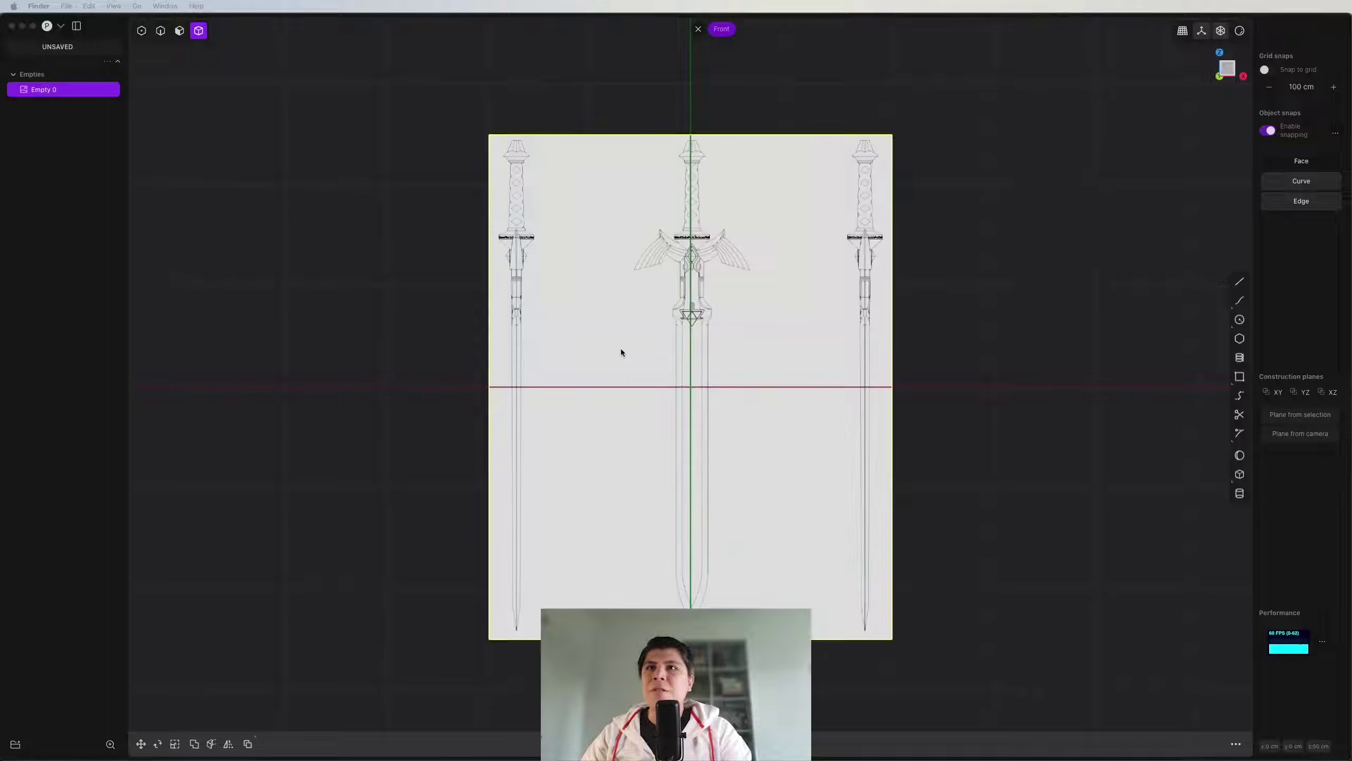
scroll(674, 349, "up", 5)
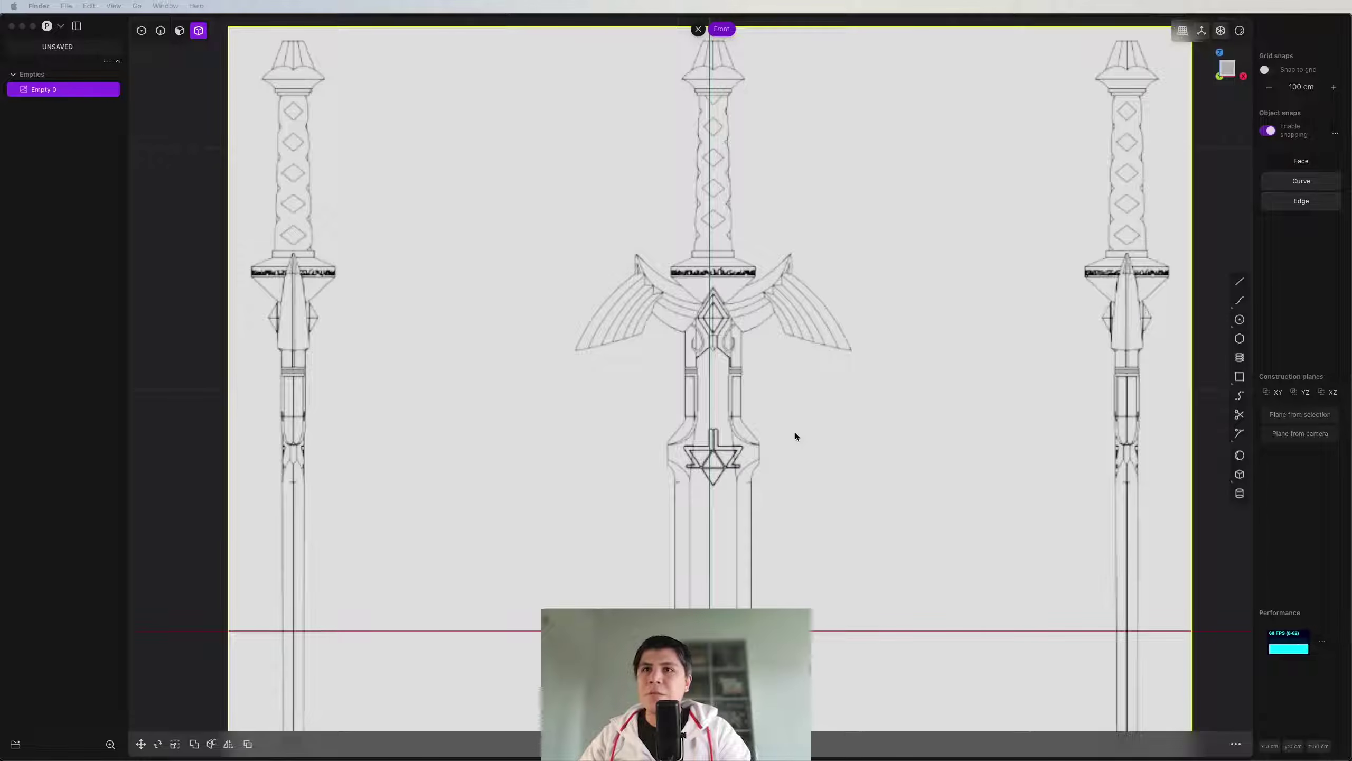
Step: Shift the reference image slightly sideways so the middle sword is centred on the vertical axis
left_click(780, 344)
key("g")
scroll(761, 426, "up", 5)
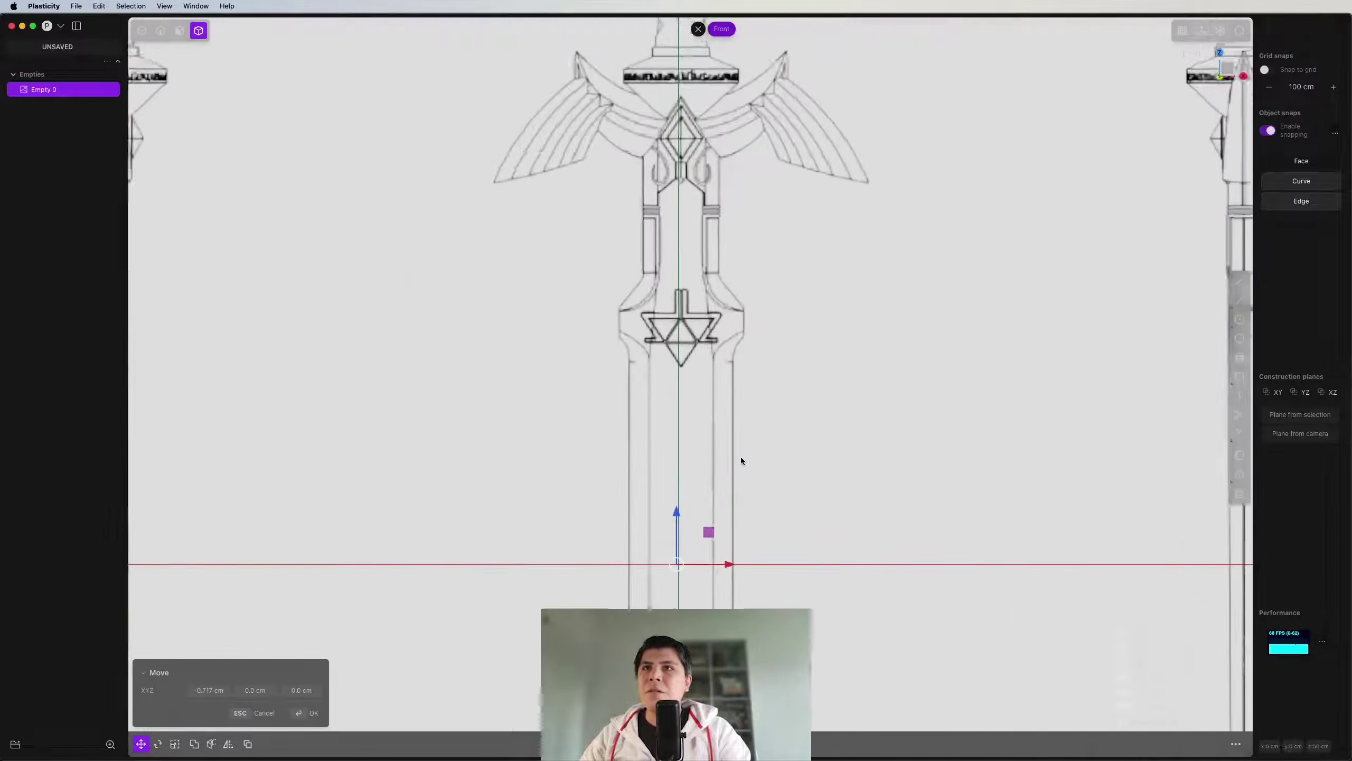
scroll(761, 458, "up", 3)
key("Escape")
scroll(793, 346, "down", 5)
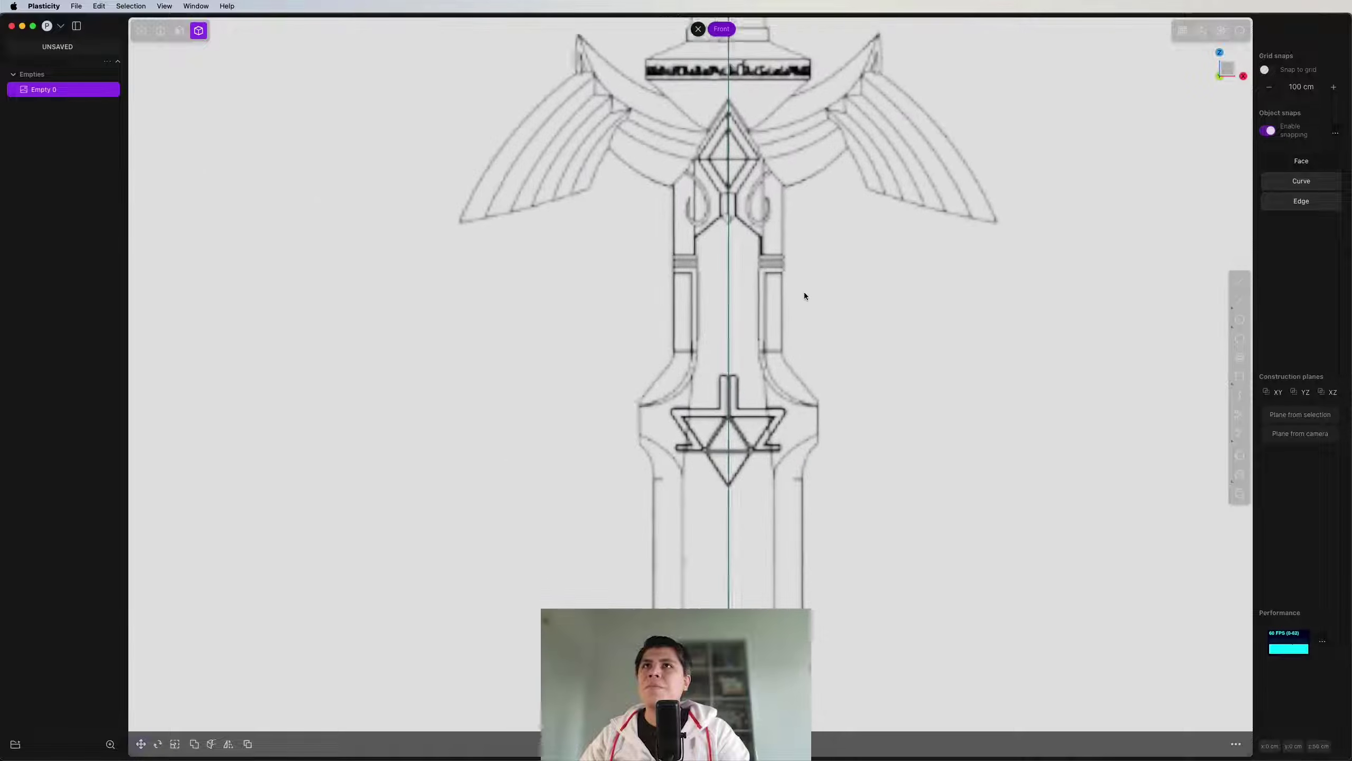
middle_click_drag(804, 292, 790, 427, "shift")
scroll(794, 421, "down", 8)
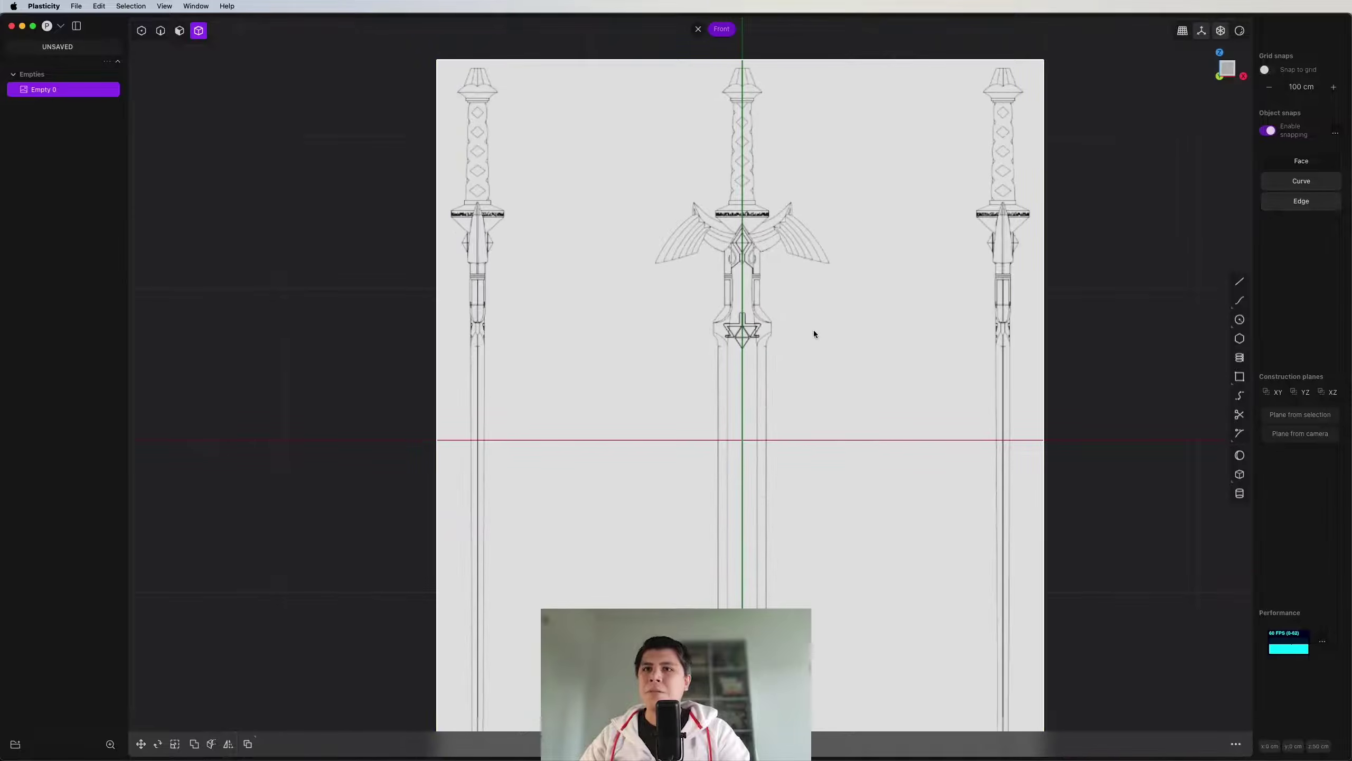
Step: Set the reference image's material to Front depth, 0.23 opacity and Front only culling
key("m")
left_click(240, 652)
left_click_drag(277, 673, 222, 673)
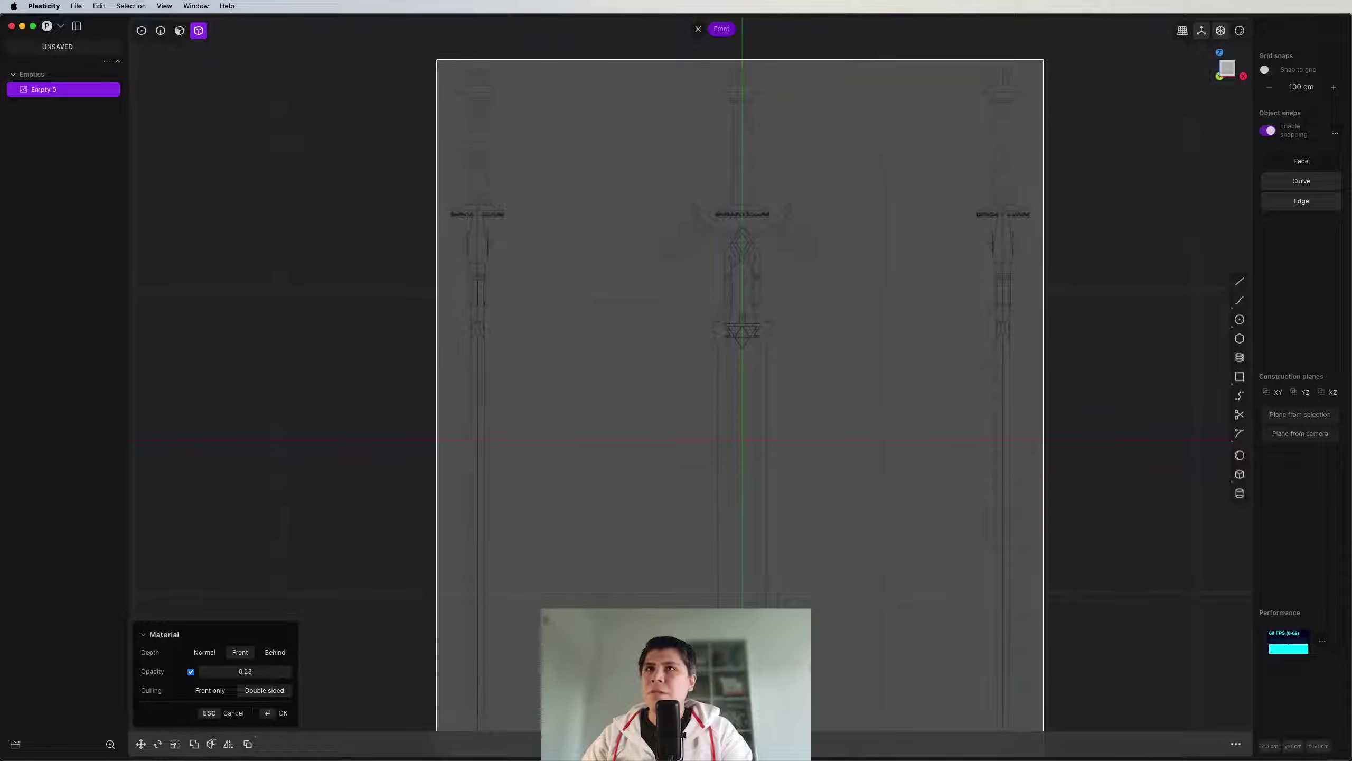
left_click(206, 691)
key("Return")
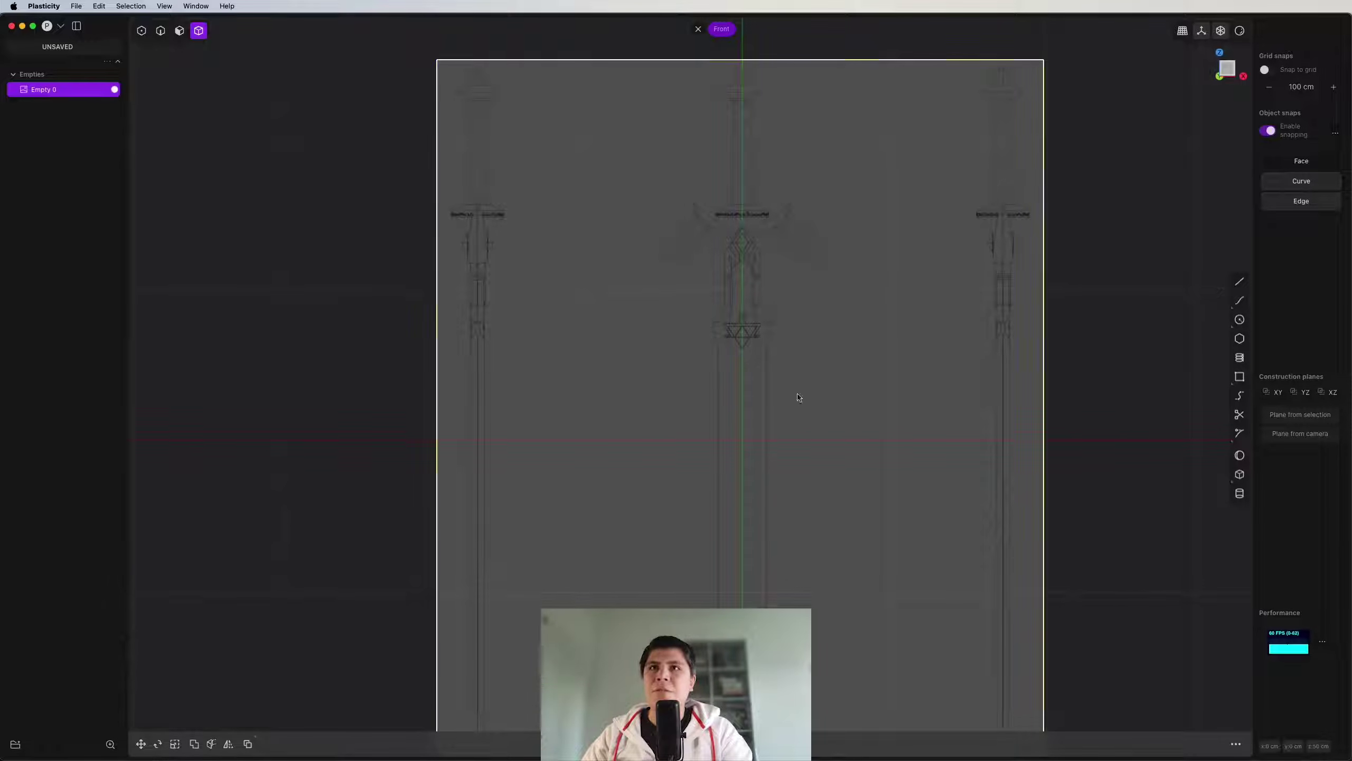
Step: Move the reference image backwards along the Y axis, away from the origin
scroll(788, 410, "down", 5)
middle_click_drag(754, 386, 836, 468)
key("g")
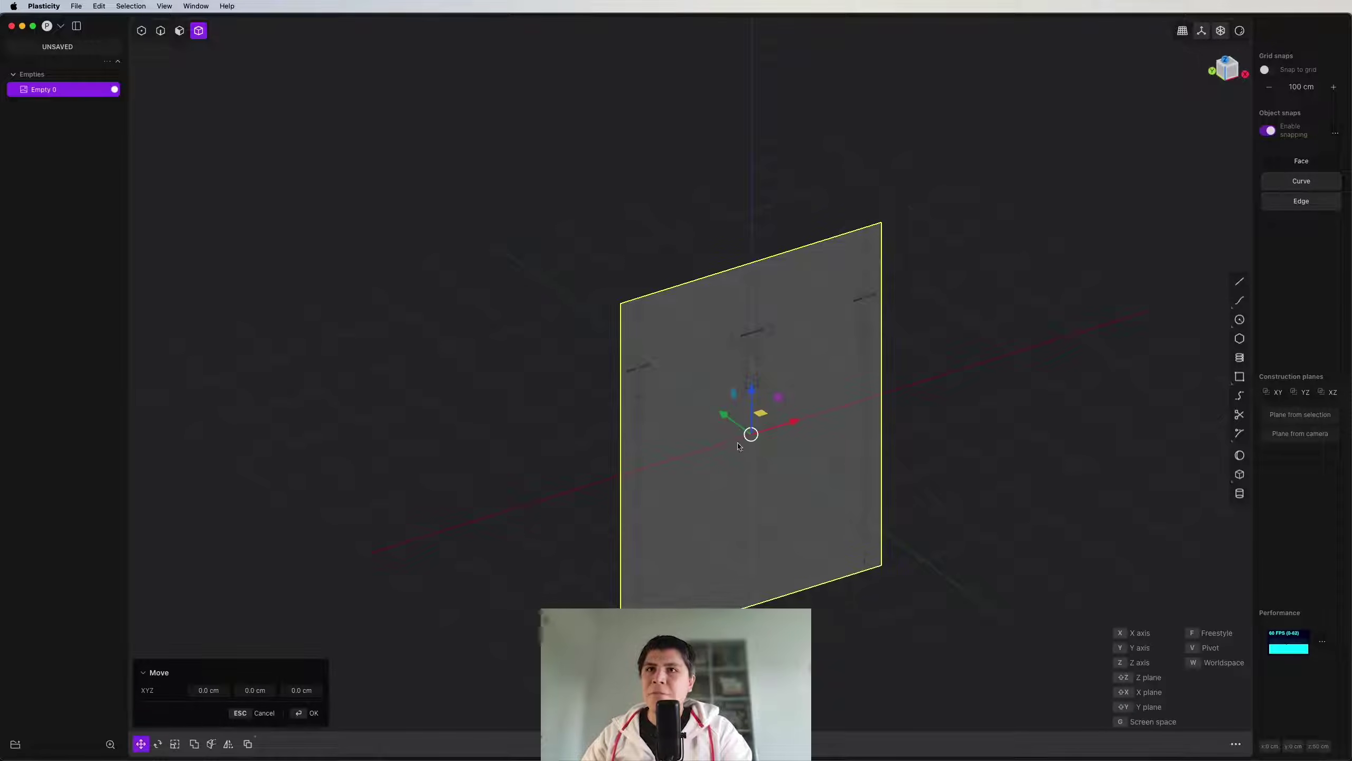
left_click(663, 372)
left_click(872, 387)
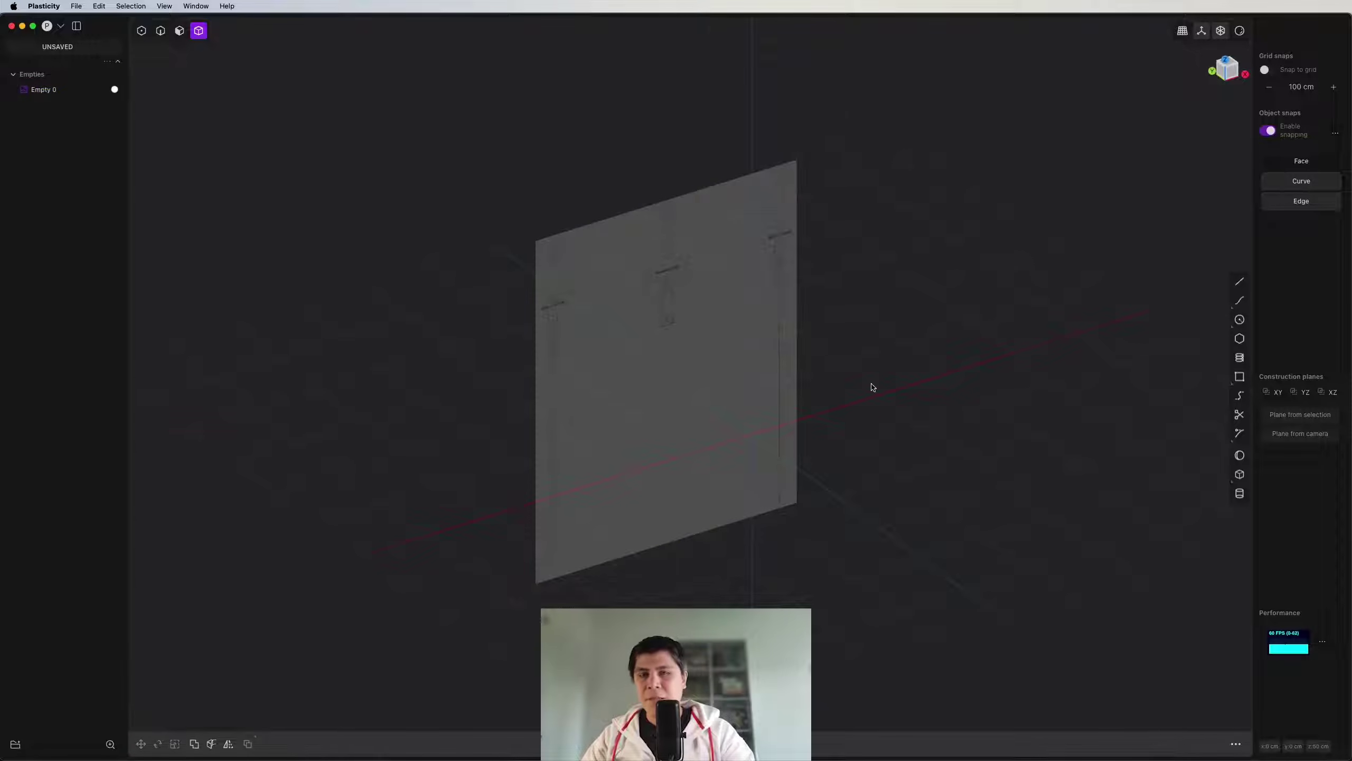
Step: In front view, lower the reference image about 117 cm along Z so the crossguard area sits near the origin
key("1")
scroll(872, 384, "up", 10)
scroll(733, 402, "down", 10)
left_click(736, 296)
key("g")
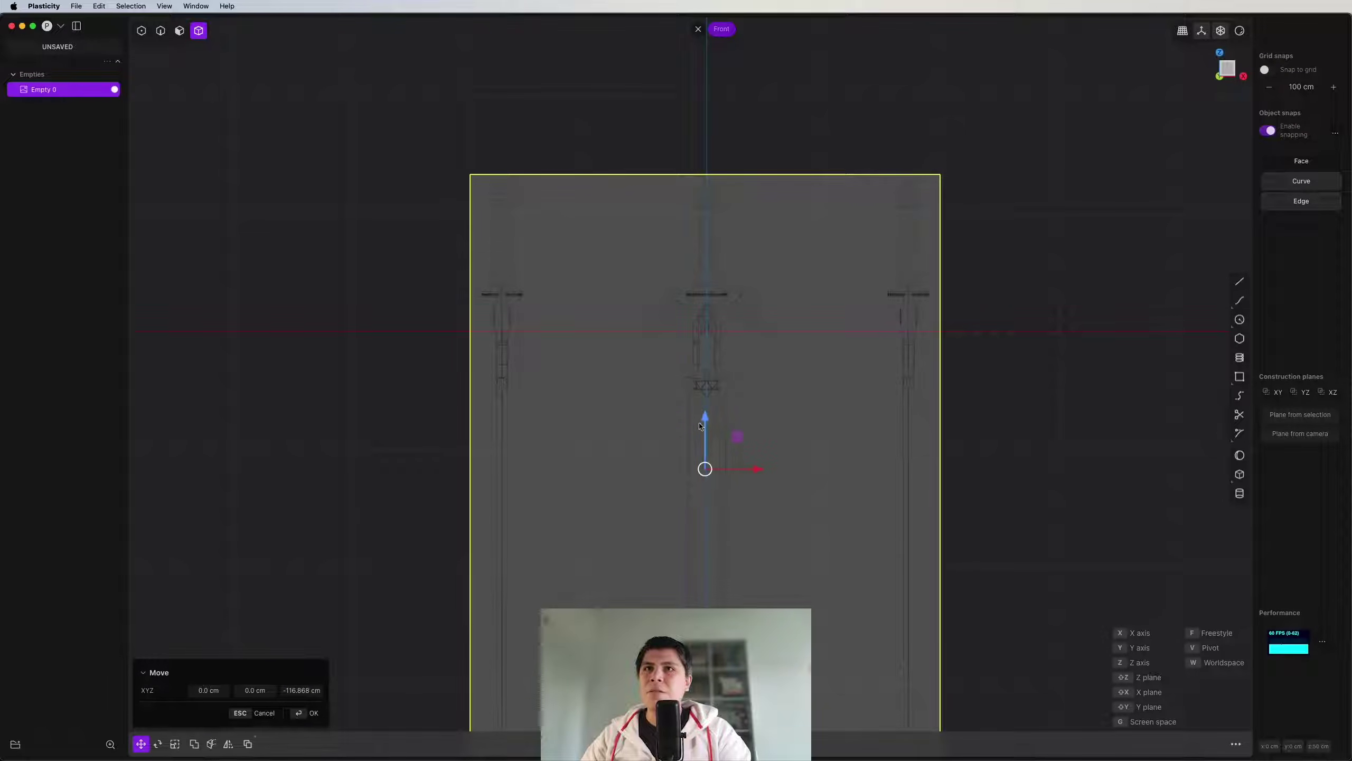
left_click(716, 373)
scroll(712, 327, "up", 5)
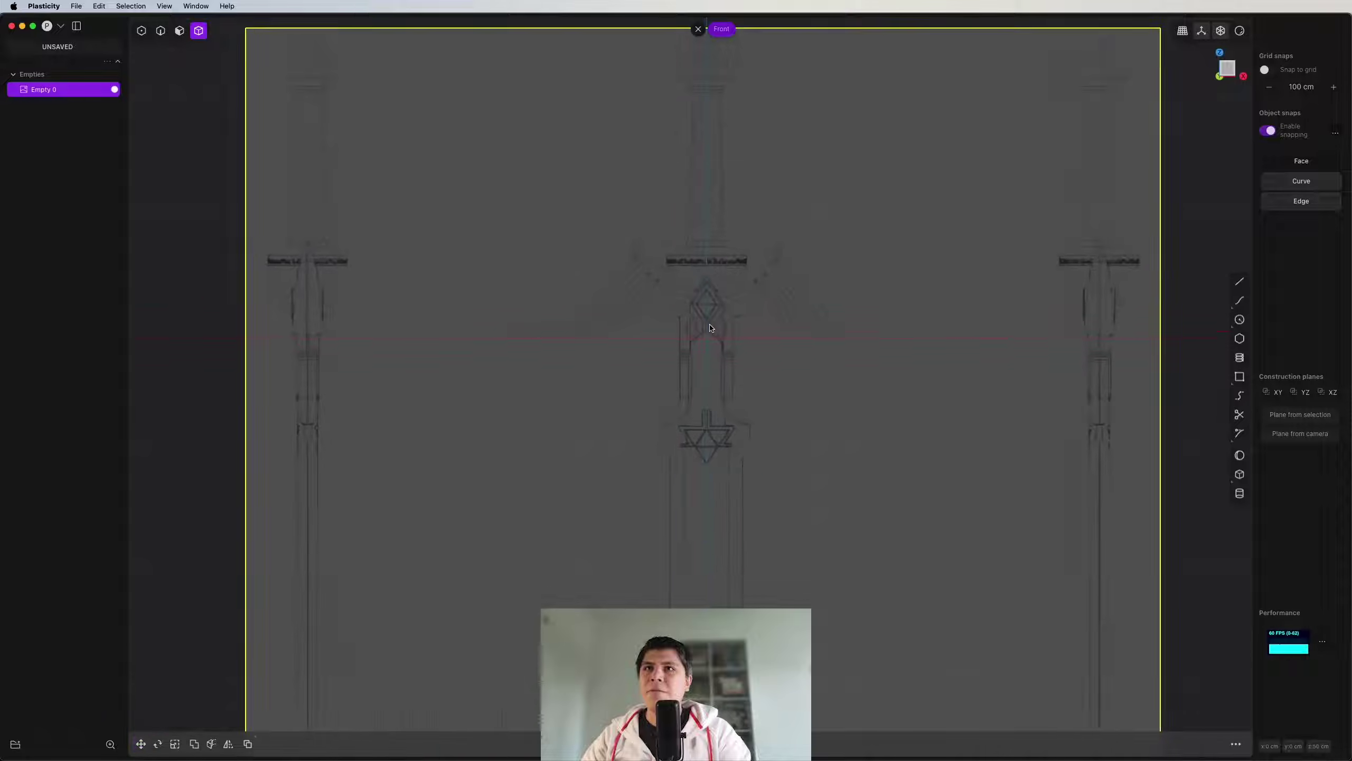
scroll(711, 327, "up", 6)
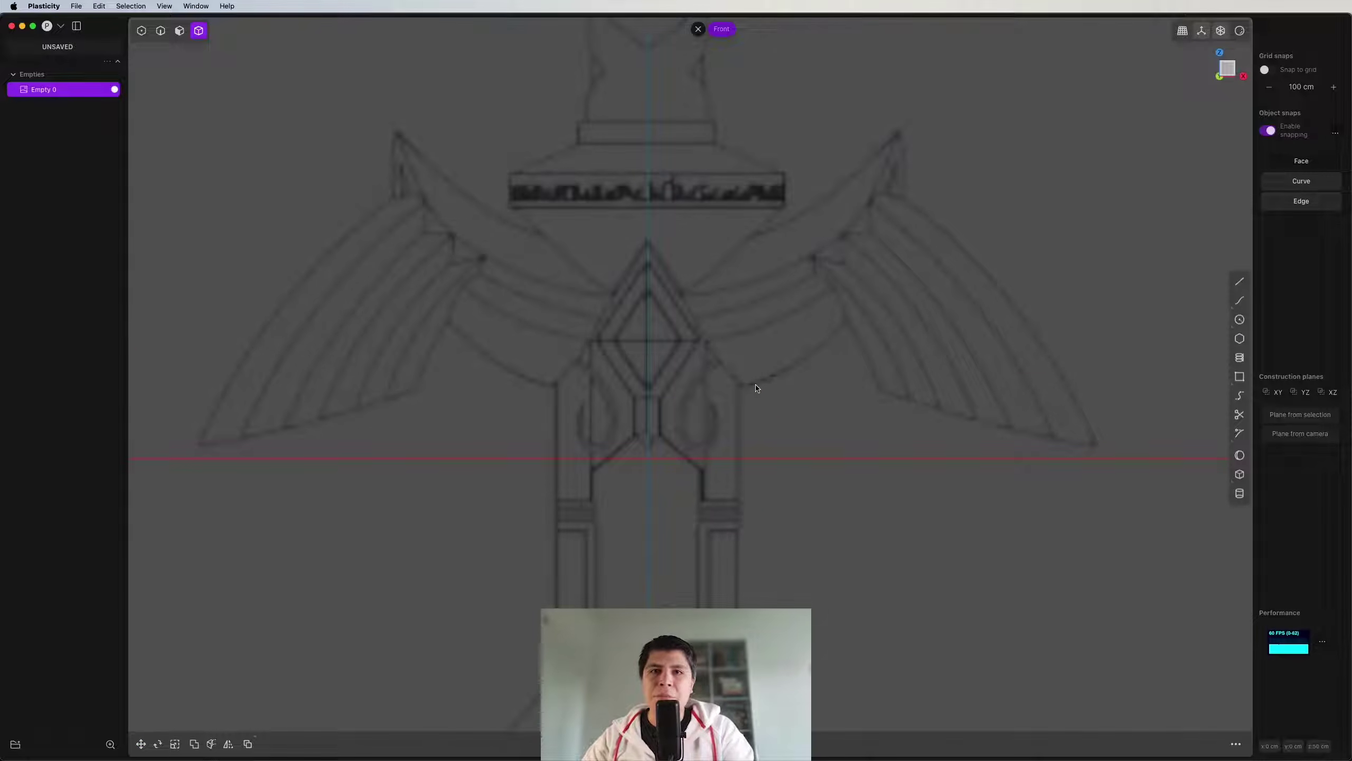
Step: Draw a control-point curve along the crossguard's upper edge, from the right wing's upper tip to the central axis near the diamond's top
middle_click_drag(762, 363, 751, 416, "shift")
scroll(748, 395, "down", 6)
middle_click_drag(765, 370, 764, 401, "shift")
scroll(763, 401, "up", 4)
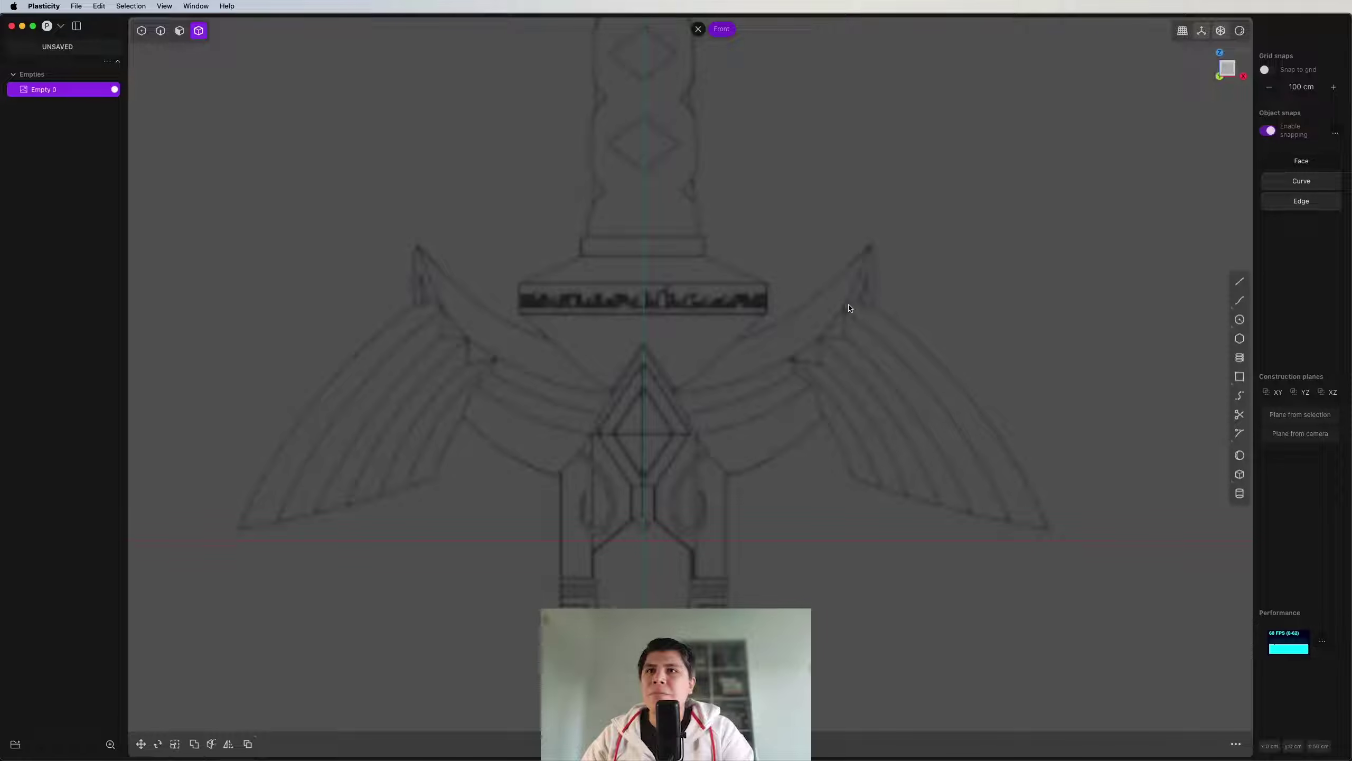
scroll(735, 374, "up", 2)
scroll(727, 383, "up", 2)
key("p")
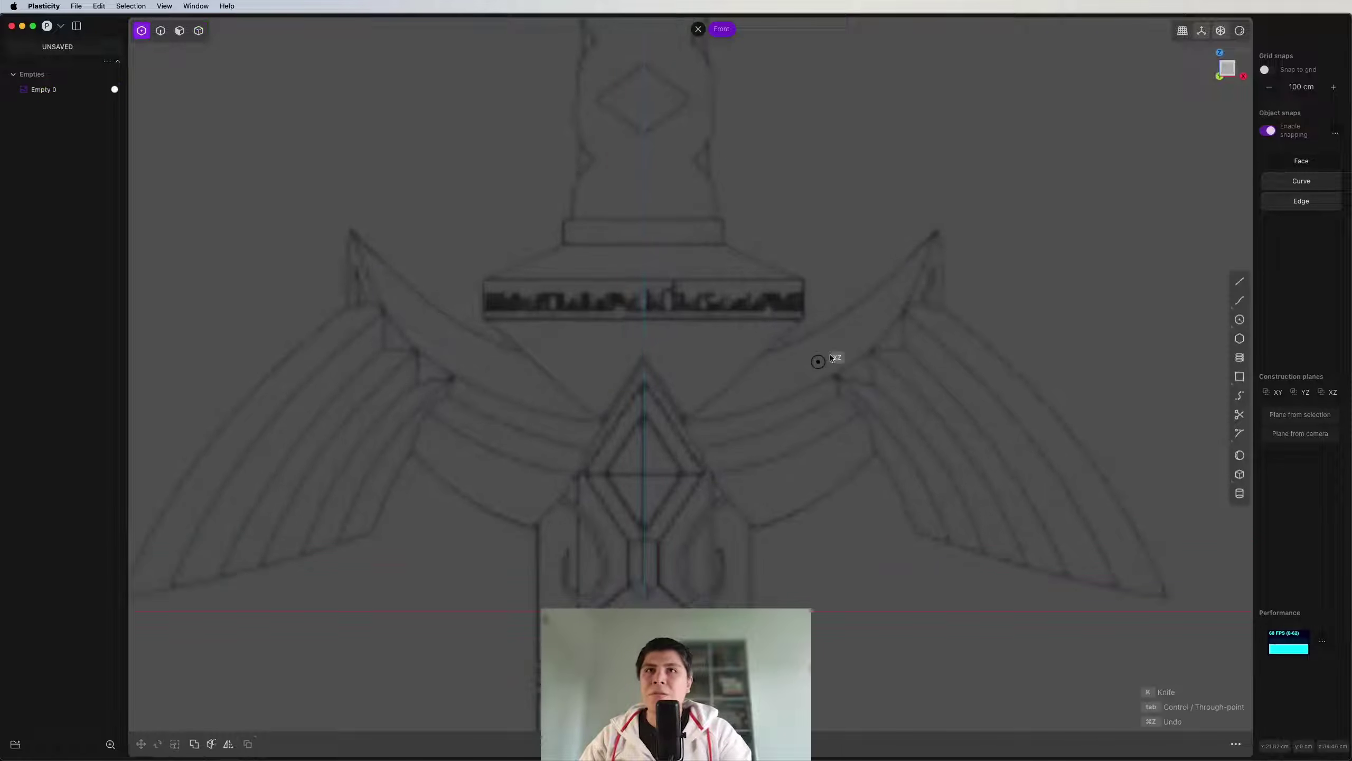
left_click(936, 228)
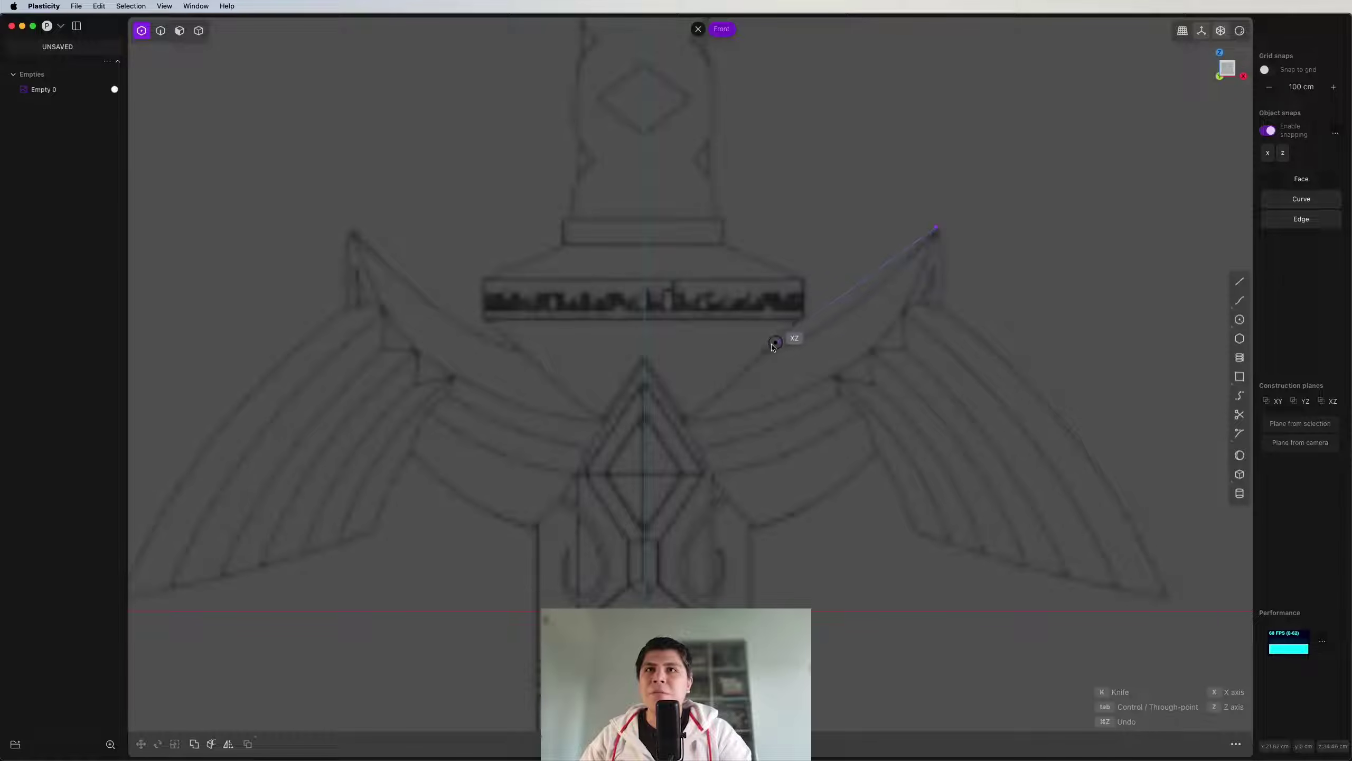
left_click(746, 369)
left_click(645, 368)
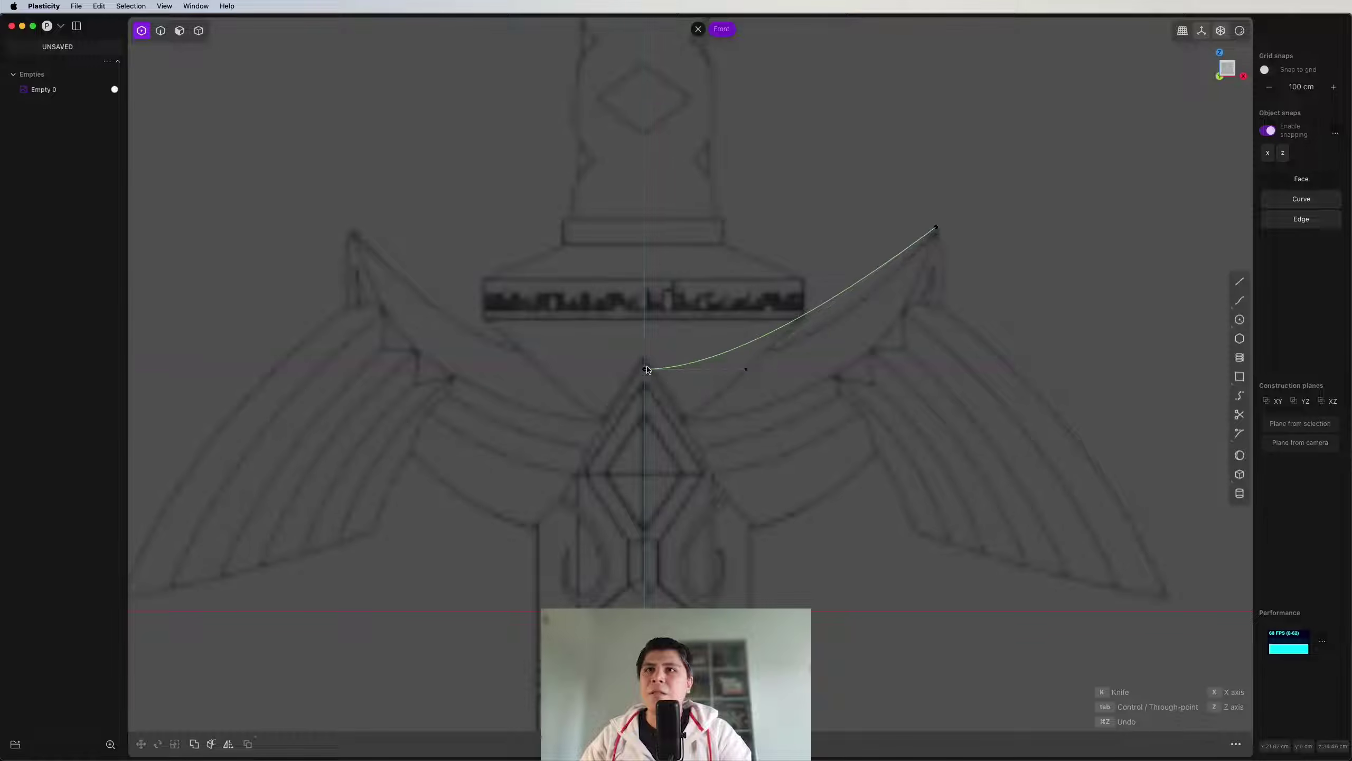
key("Return")
Step: Move the upper curve's middle control point outwards along X to follow the wing's upper edge
key("g")
left_click_drag(798, 369, 871, 375)
key("Return")
Step: Draw a second curve for the crossguard's underside, from the same wing tip to the central axis near the diamond's lower point
key("2")
key("shift+a")
middle_click_drag(924, 404, 923, 380, "shift")
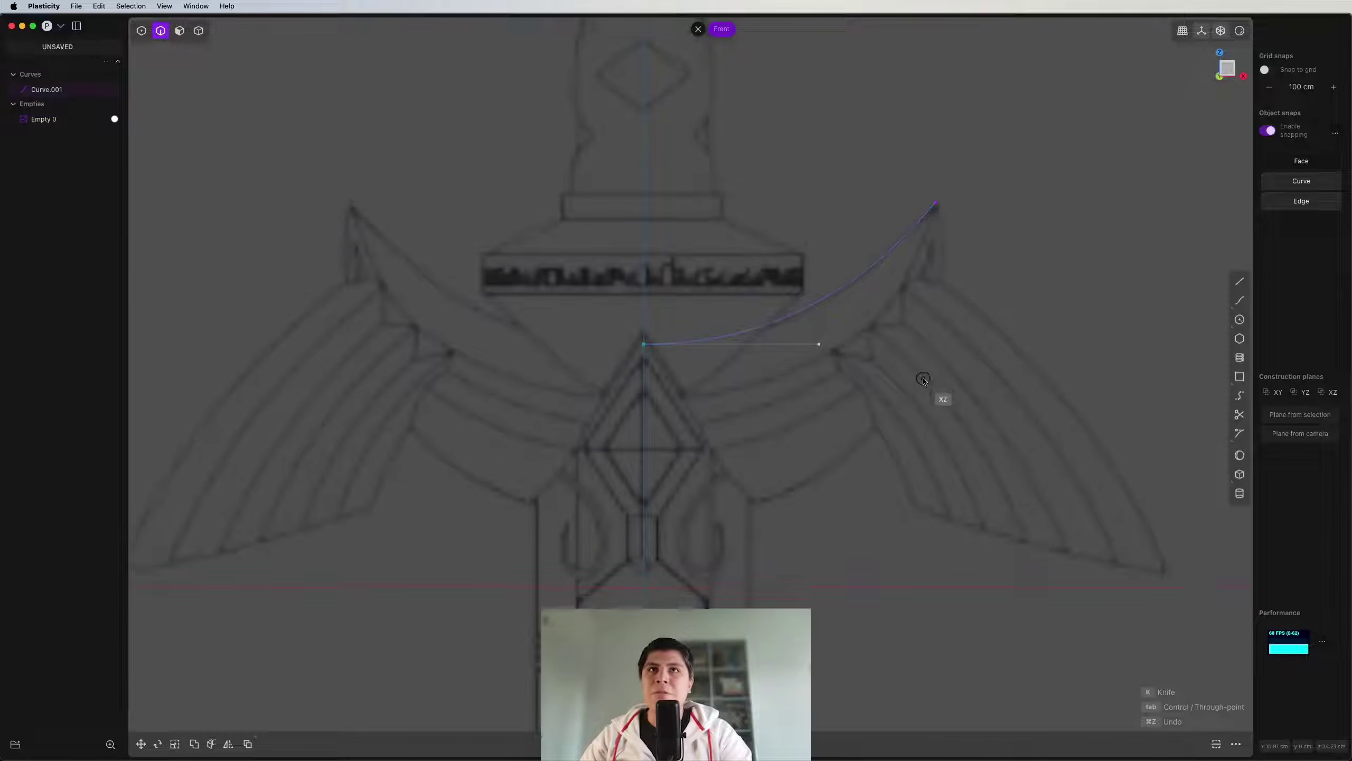
left_click(936, 203)
left_click(947, 377)
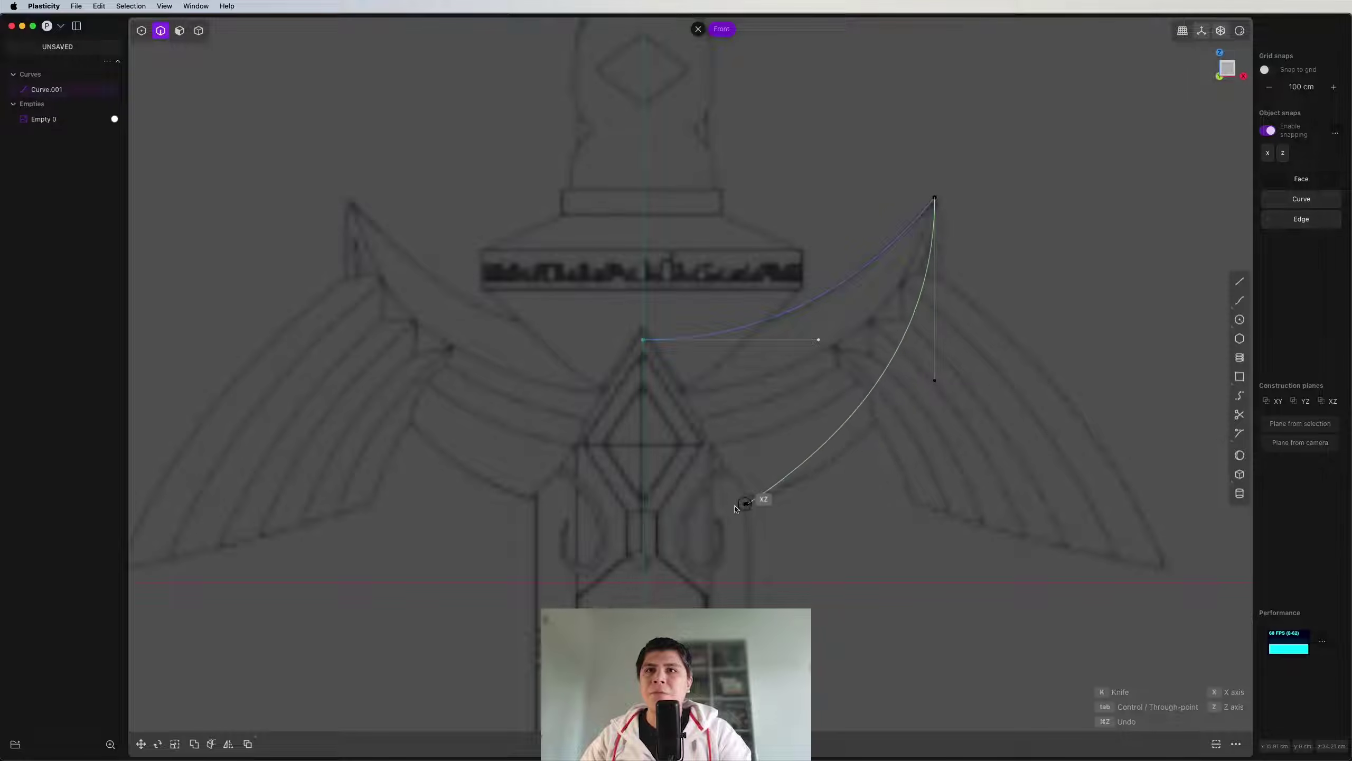
left_click(644, 506)
key("Return")
Step: Reposition the underside curve's inner control points so that it follows the lower outline of the crossguard
key("1")
left_click_drag(977, 350, 900, 413)
left_click_drag(935, 380, 955, 454)
left_click_drag(793, 474, 721, 535)
left_click_drag(802, 508, 820, 509)
left_click_drag(1022, 410, 887, 503)
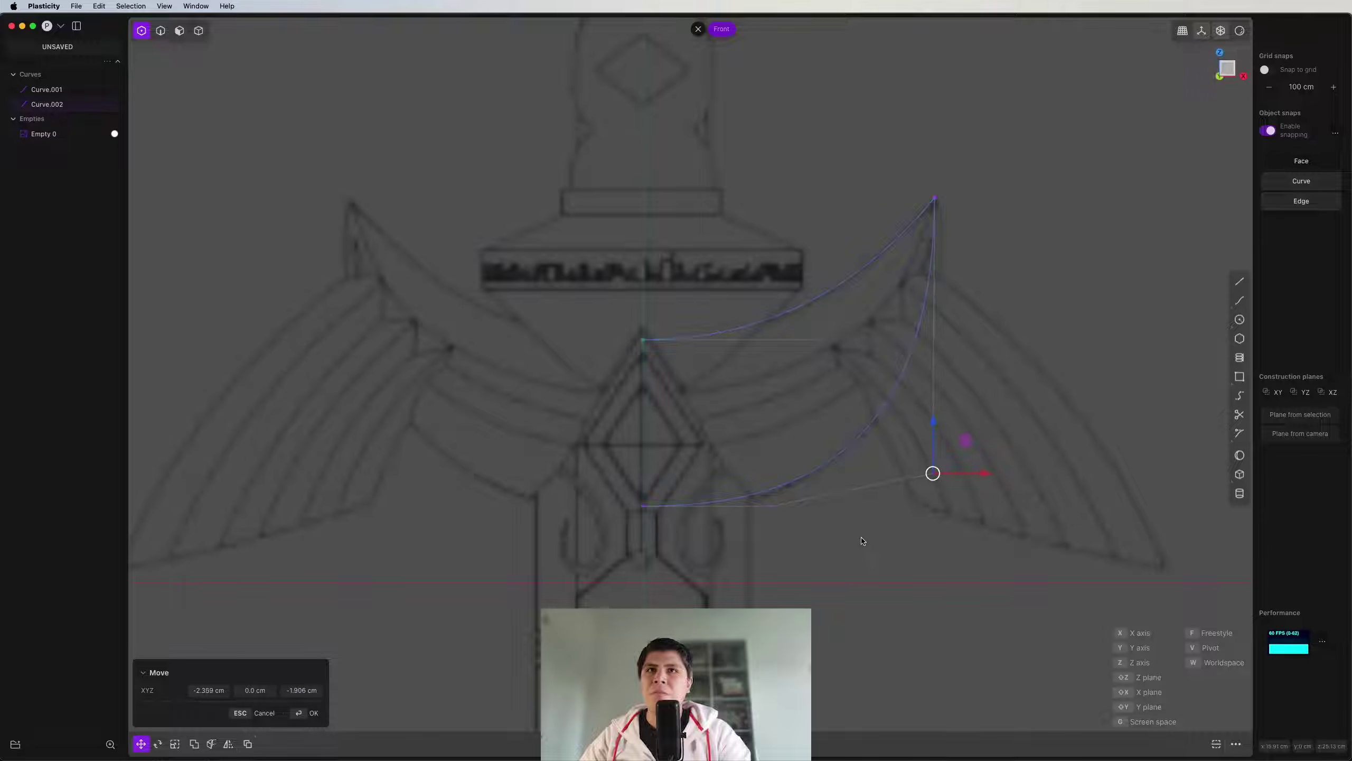
key("2")
Step: Draw a third curve between the first two, from the wing tip to the central axis inside the diamond
scroll(939, 466, "down", 3)
scroll(940, 466, "up", 6)
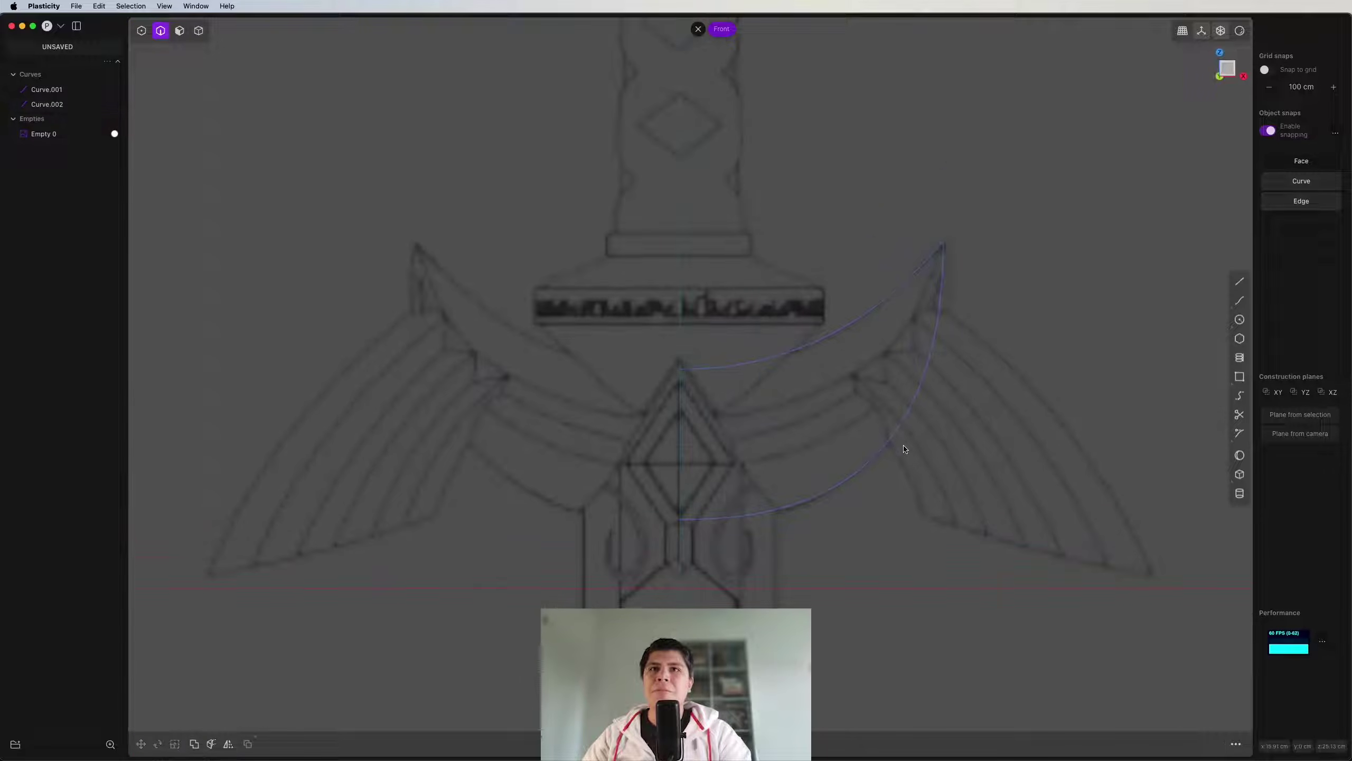
scroll(984, 172, "down", 2)
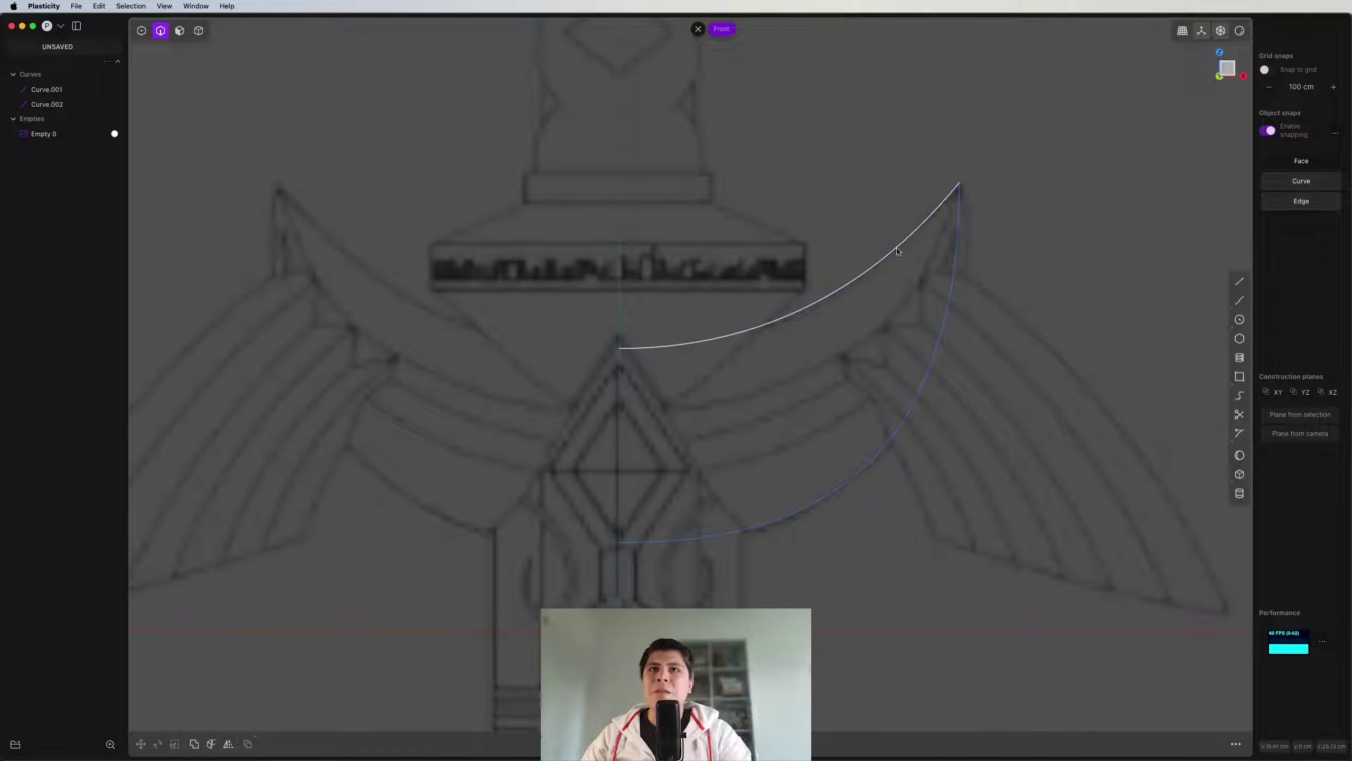
scroll(814, 384, "up", 2)
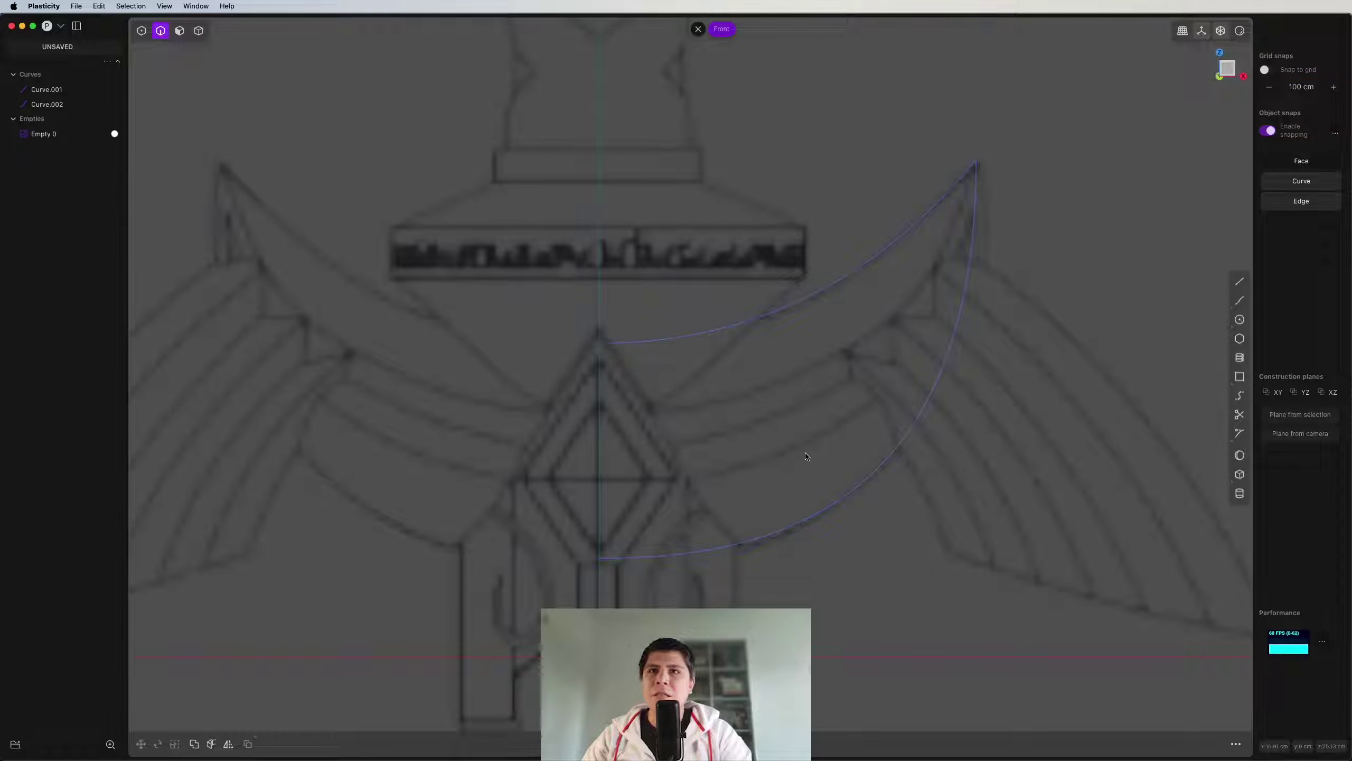
middle_click_drag(794, 506, 766, 493, "shift")
scroll(761, 473, "down", 1)
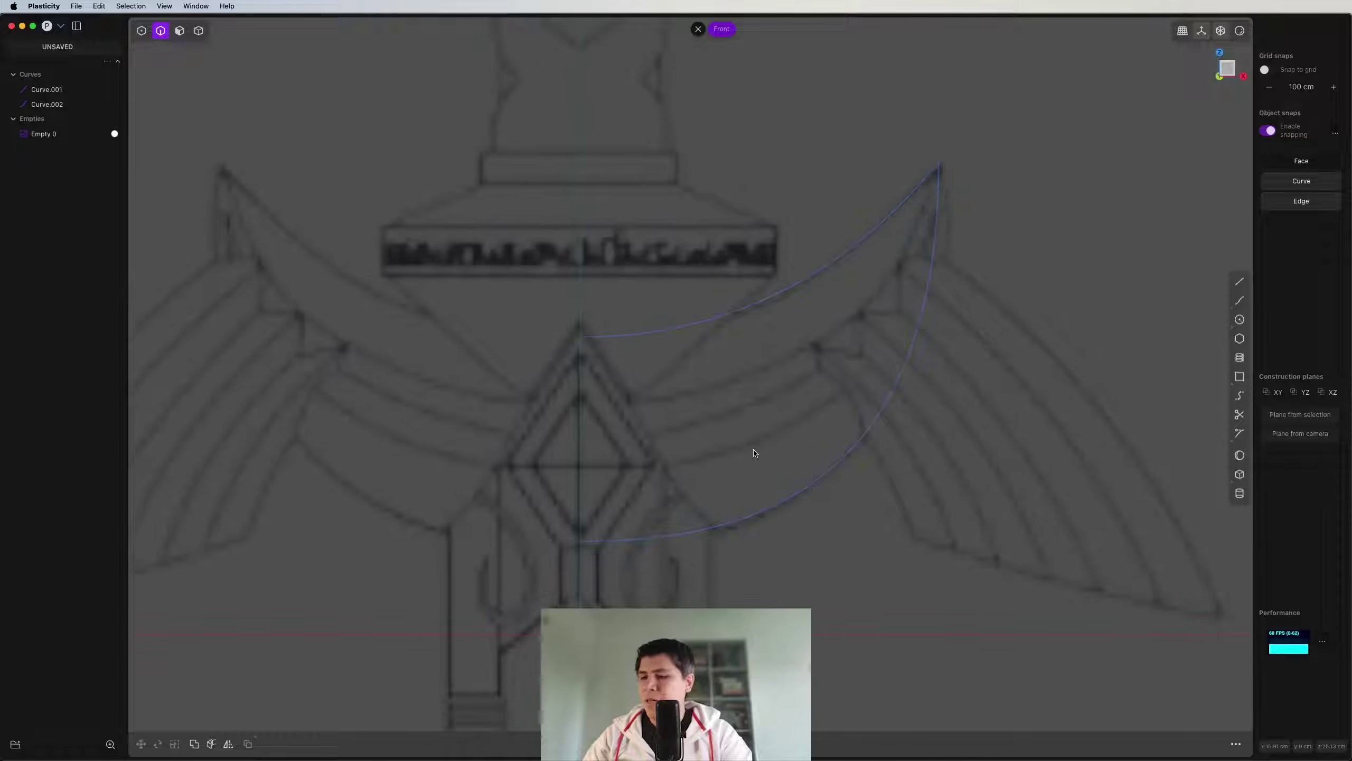
scroll(894, 413, "up", 4)
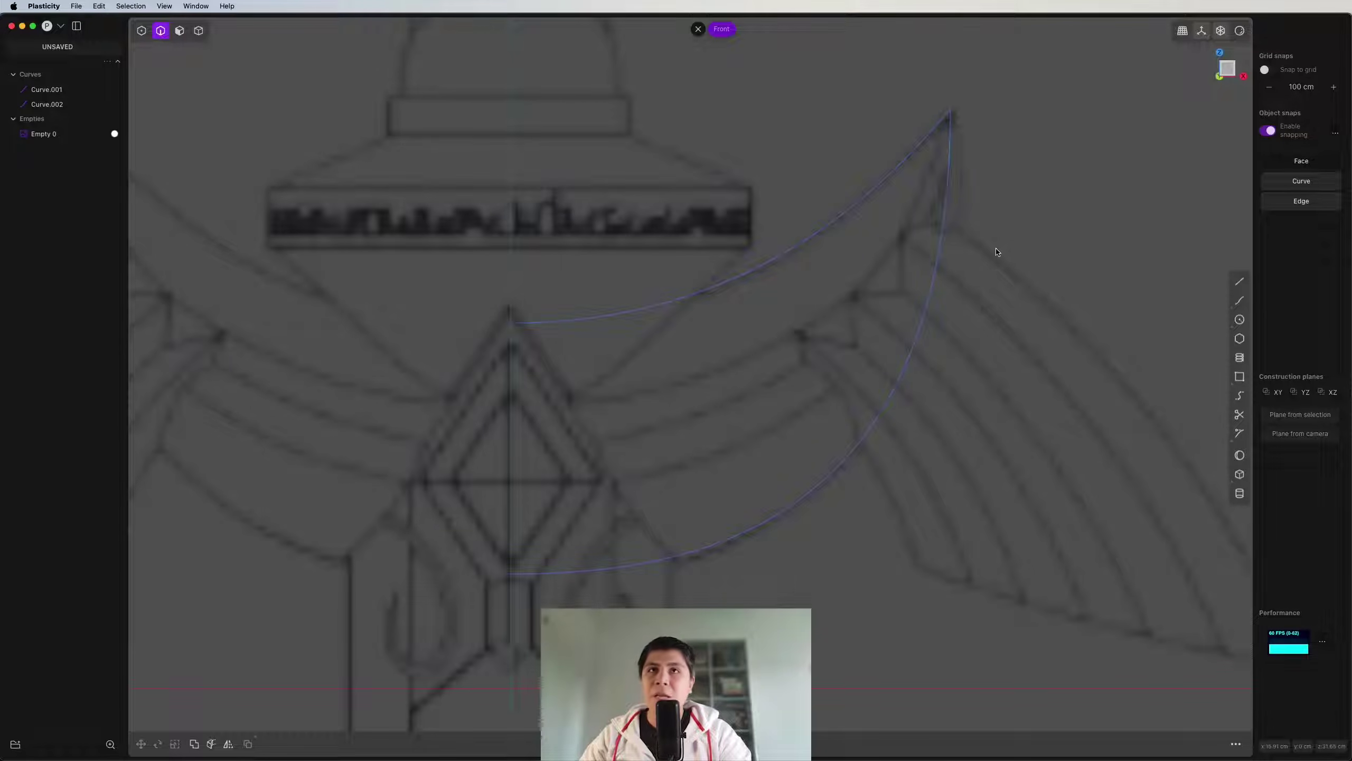
key("a")
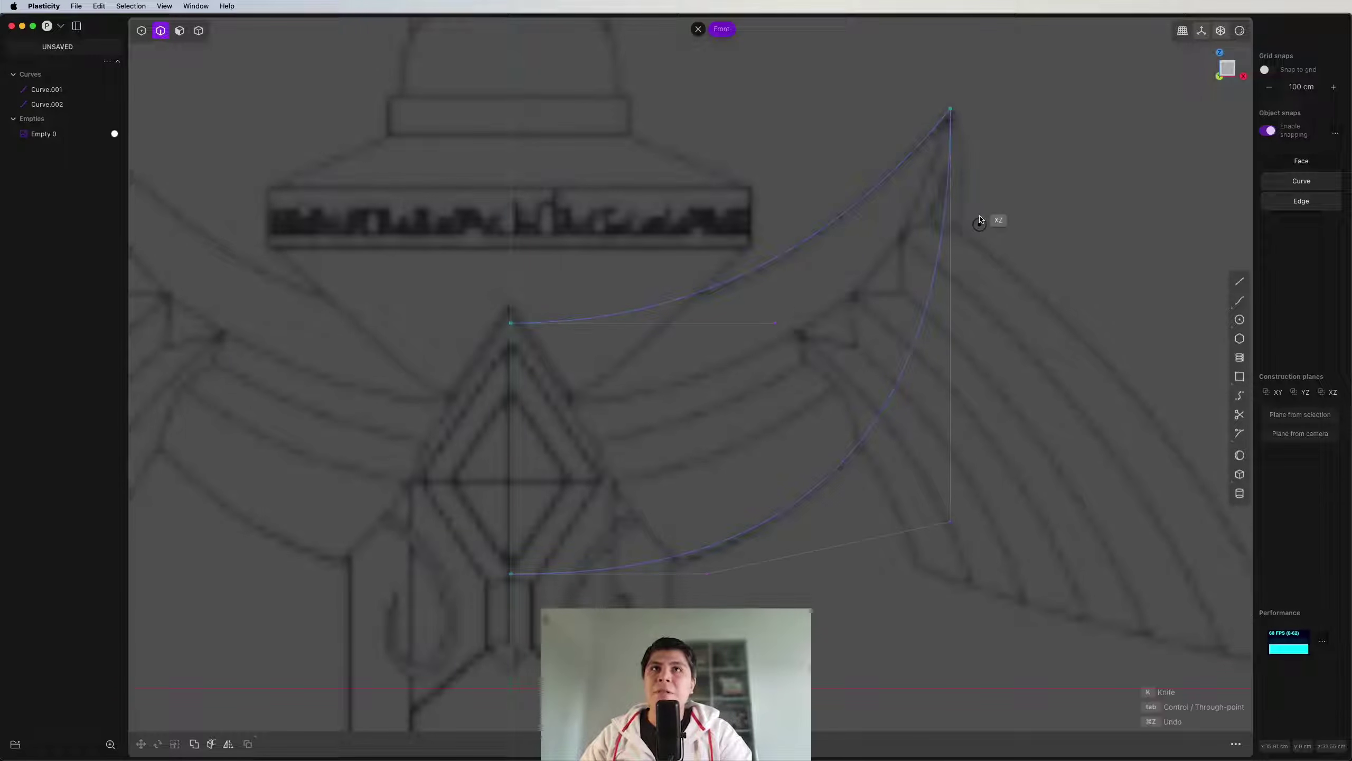
left_click(951, 110)
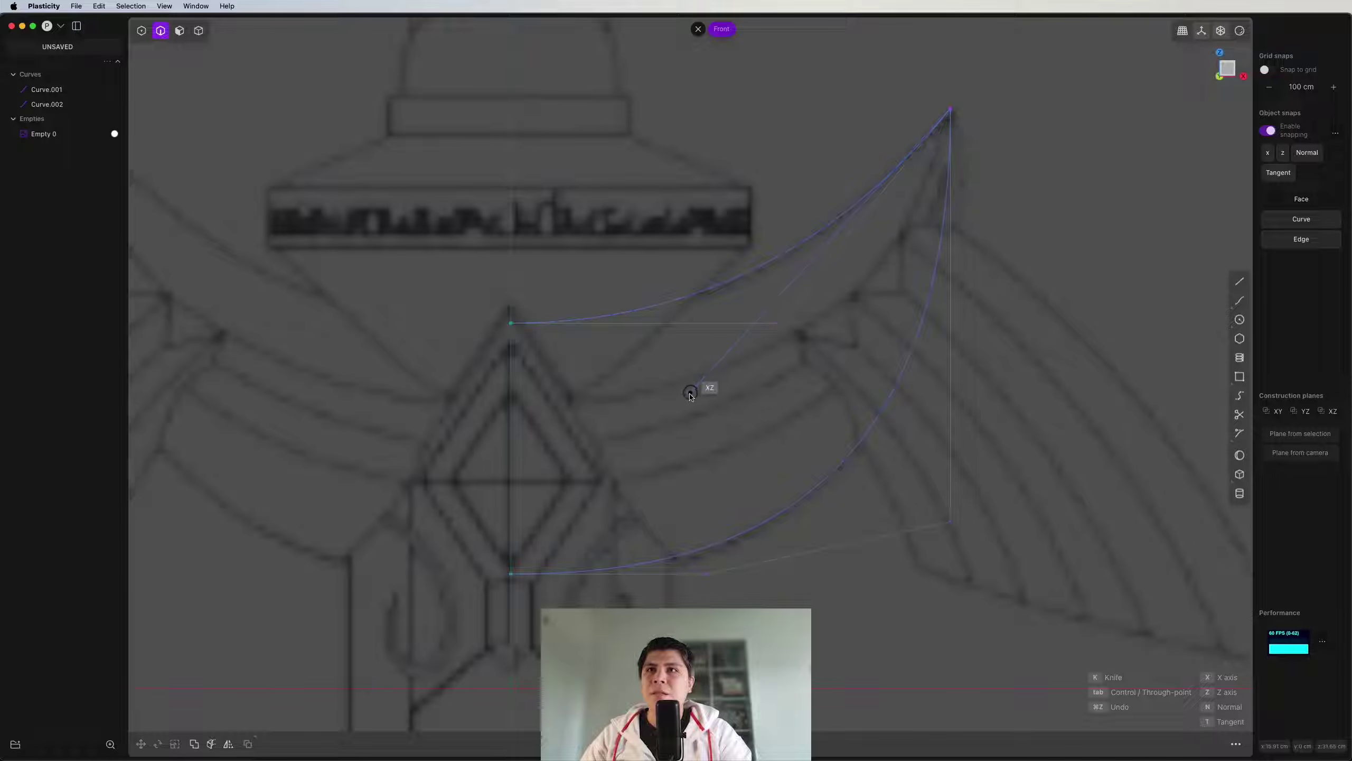
left_click(689, 396)
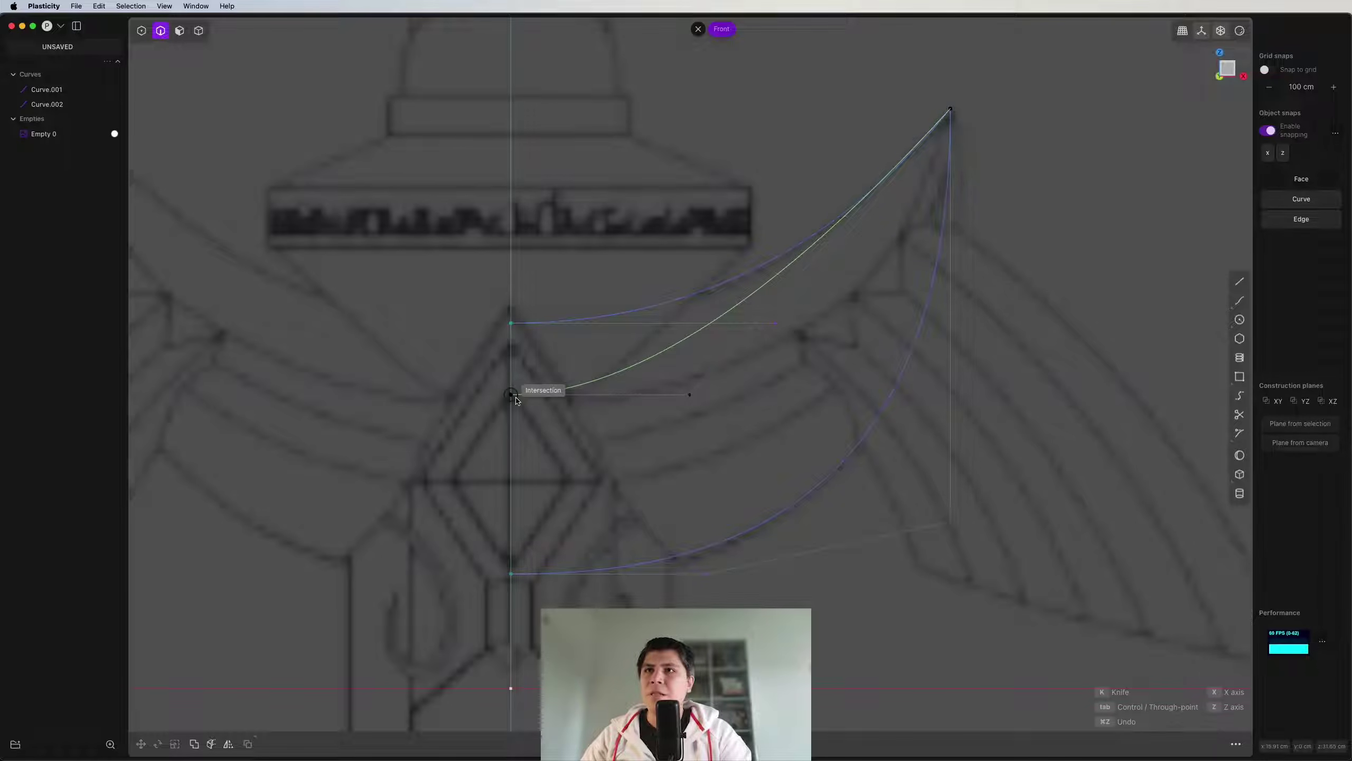
double_click(516, 399)
Step: Move the third curve's middle control point outwards to match the lower edge of the crossguard's upper band
key("1")
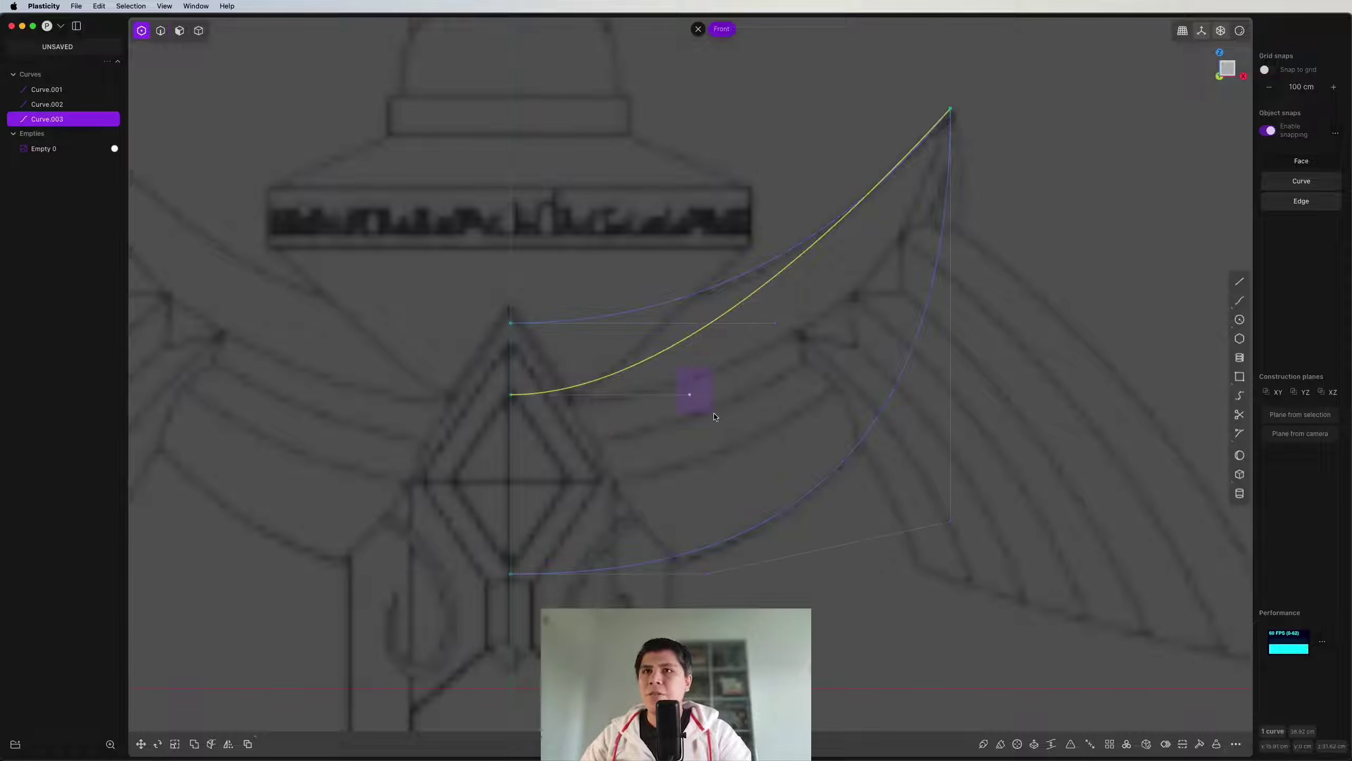
left_click(689, 395)
key("g")
left_click_drag(729, 397, 918, 391)
key("2")
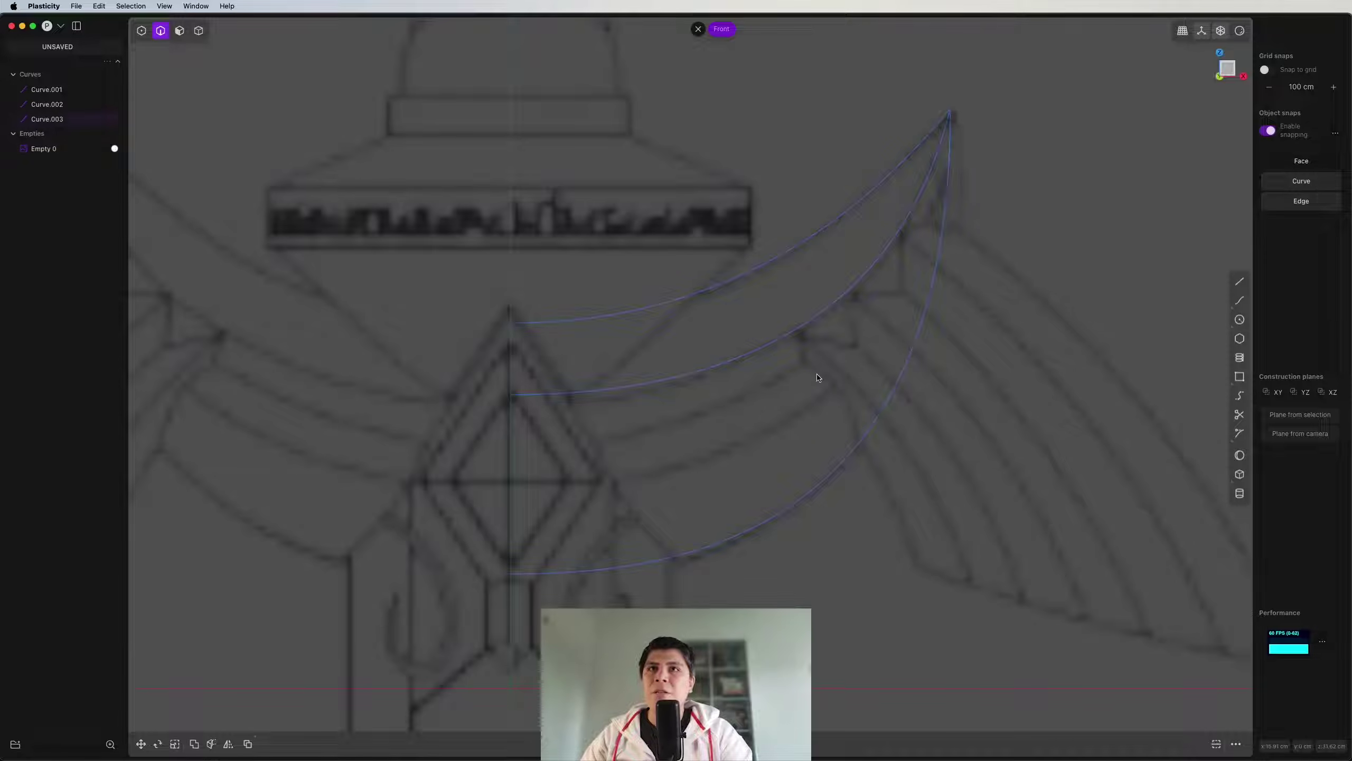
Step: Duplicate the third curve and move the copy straight down to a position above the underside curve
left_click(819, 320)
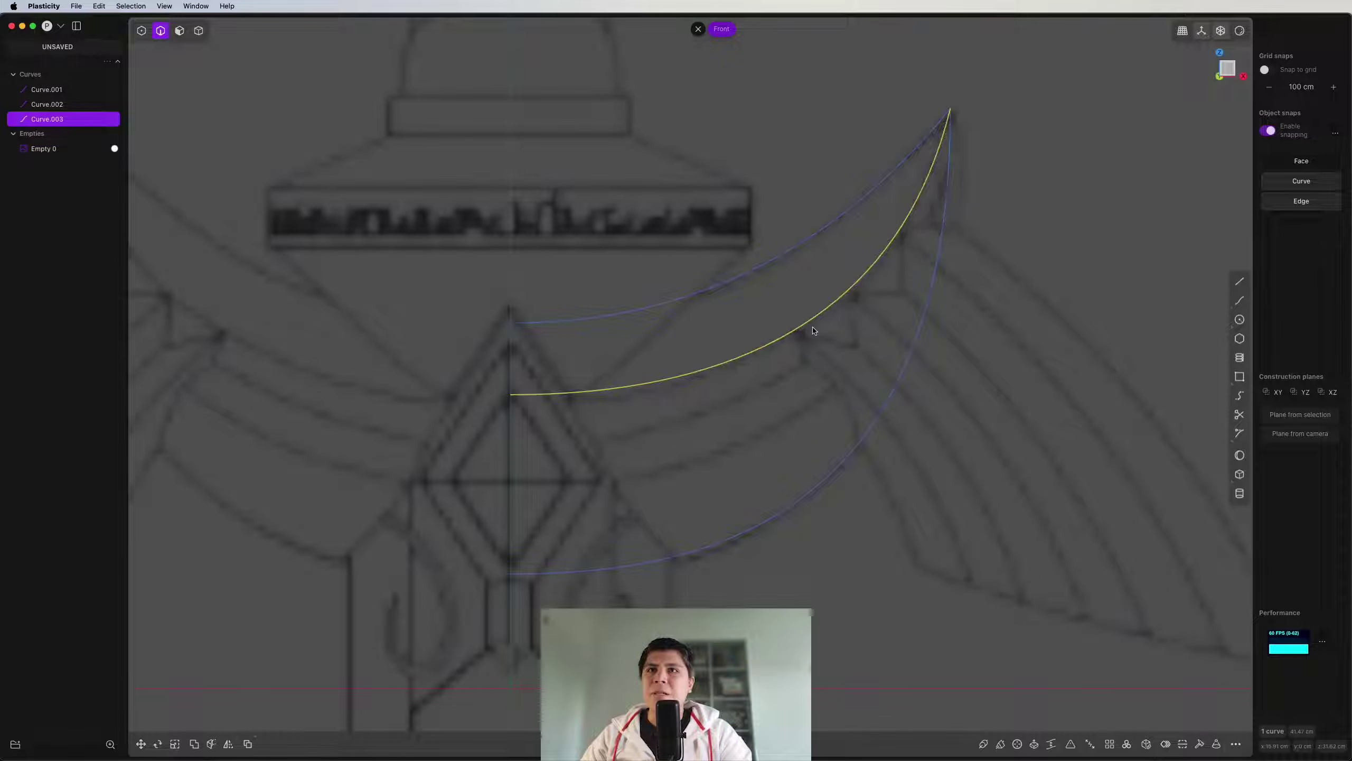
key("super+d")
left_click_drag(725, 200, 727, 290)
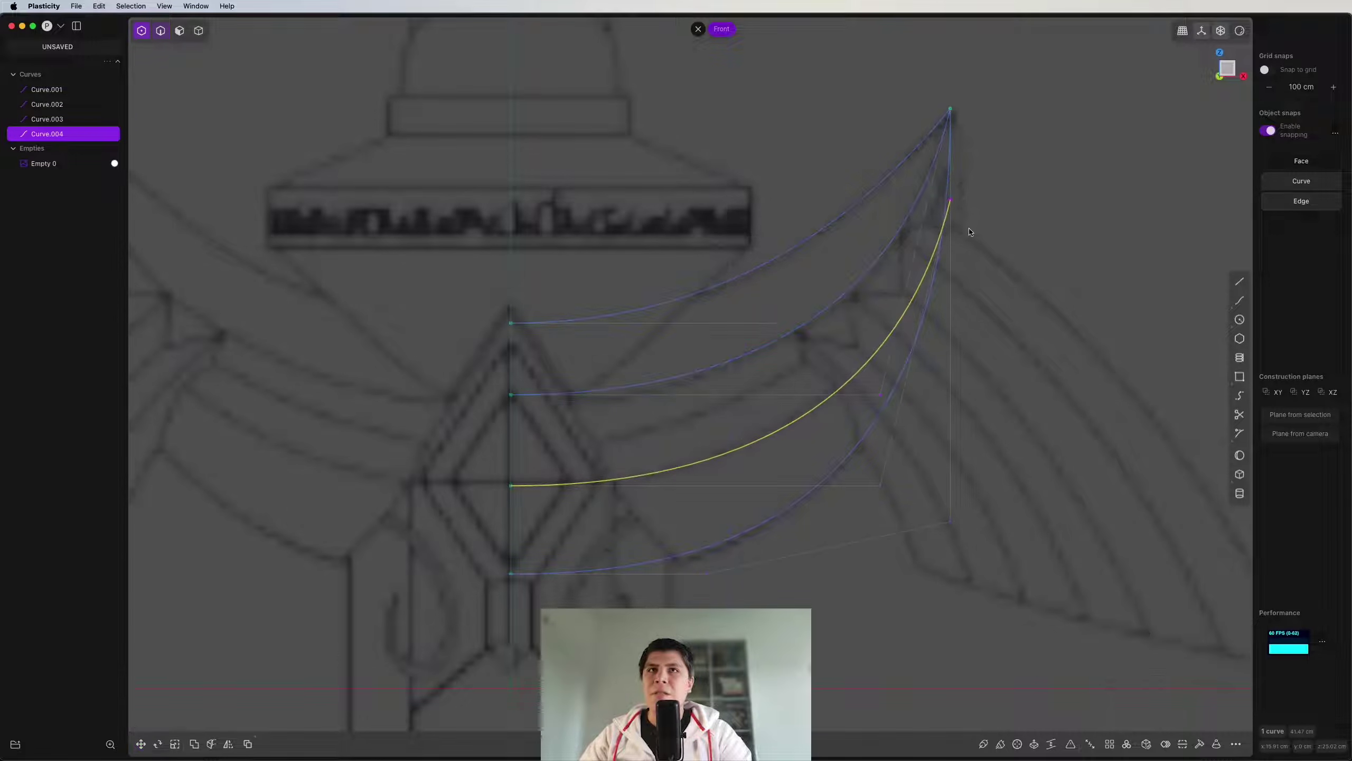
Step: Snap the copied curve's upper end to the wing tip and move its middle control point outwards
left_click(951, 201)
key("g")
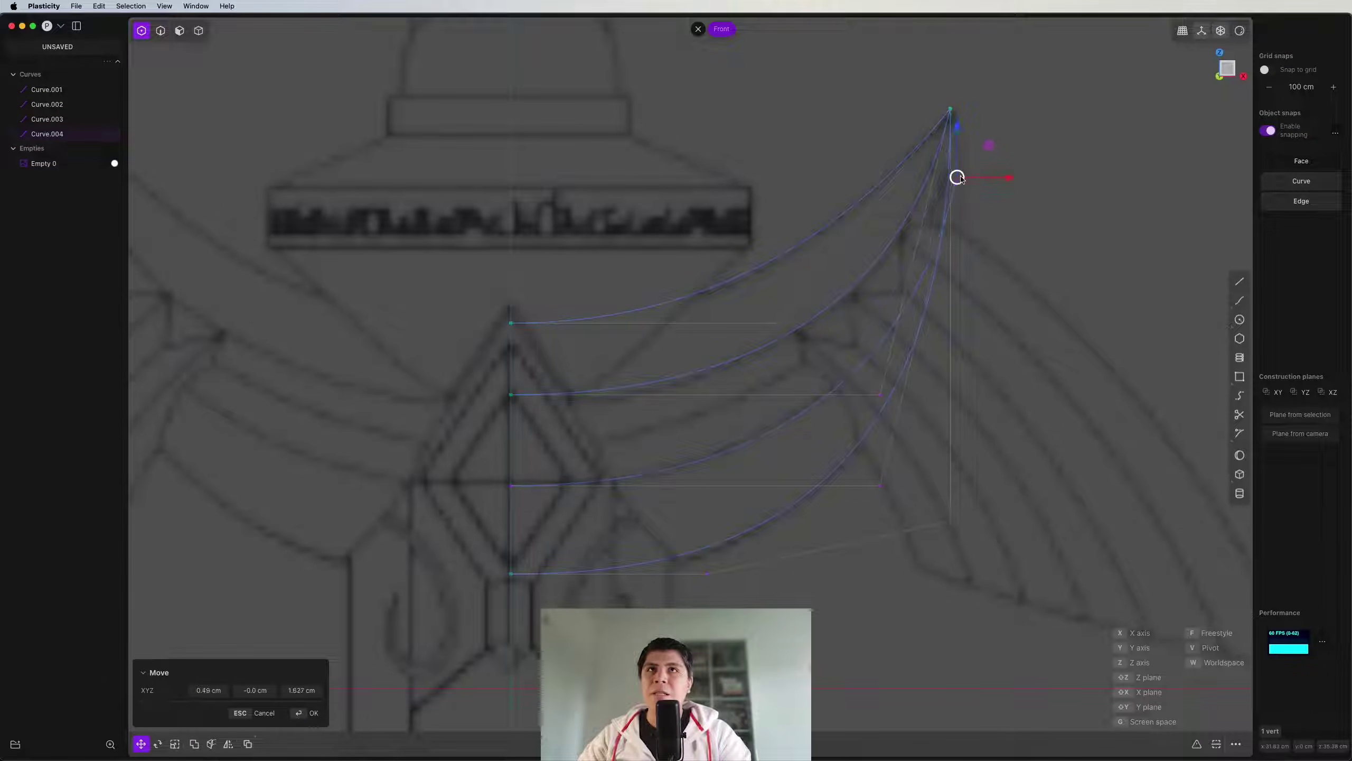
left_click(950, 109)
left_click_drag(879, 485, 1001, 486)
Step: Isolate the four crossguard curves so that the blueprint reference is hidden
left_click_drag(899, 74, 617, 553)
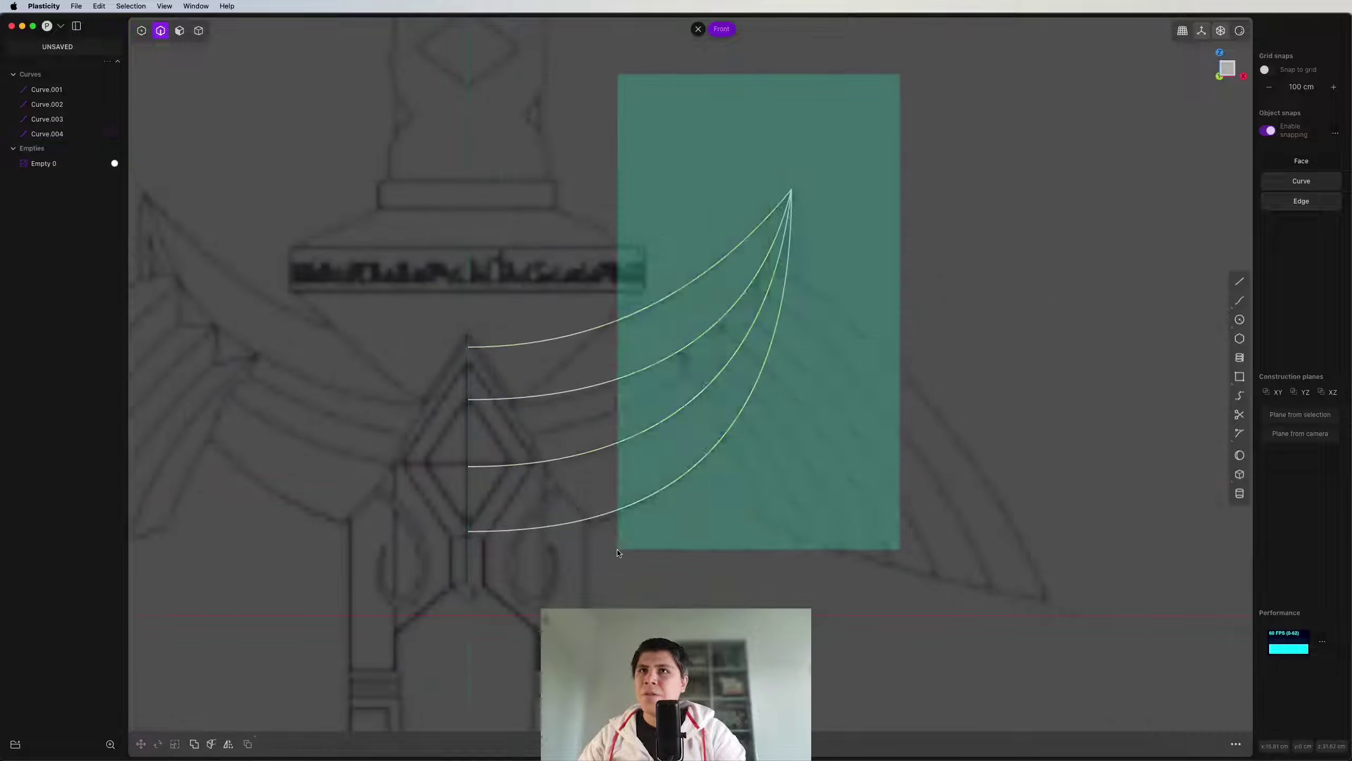
key("shift+h")
middle_click_drag(567, 570, 757, 432)
Step: Move the two inner crossguard curves together along the negative Y axis, out of the plane of the outer curves
key("2")
scroll(754, 438, "up", 3)
left_click(730, 318)
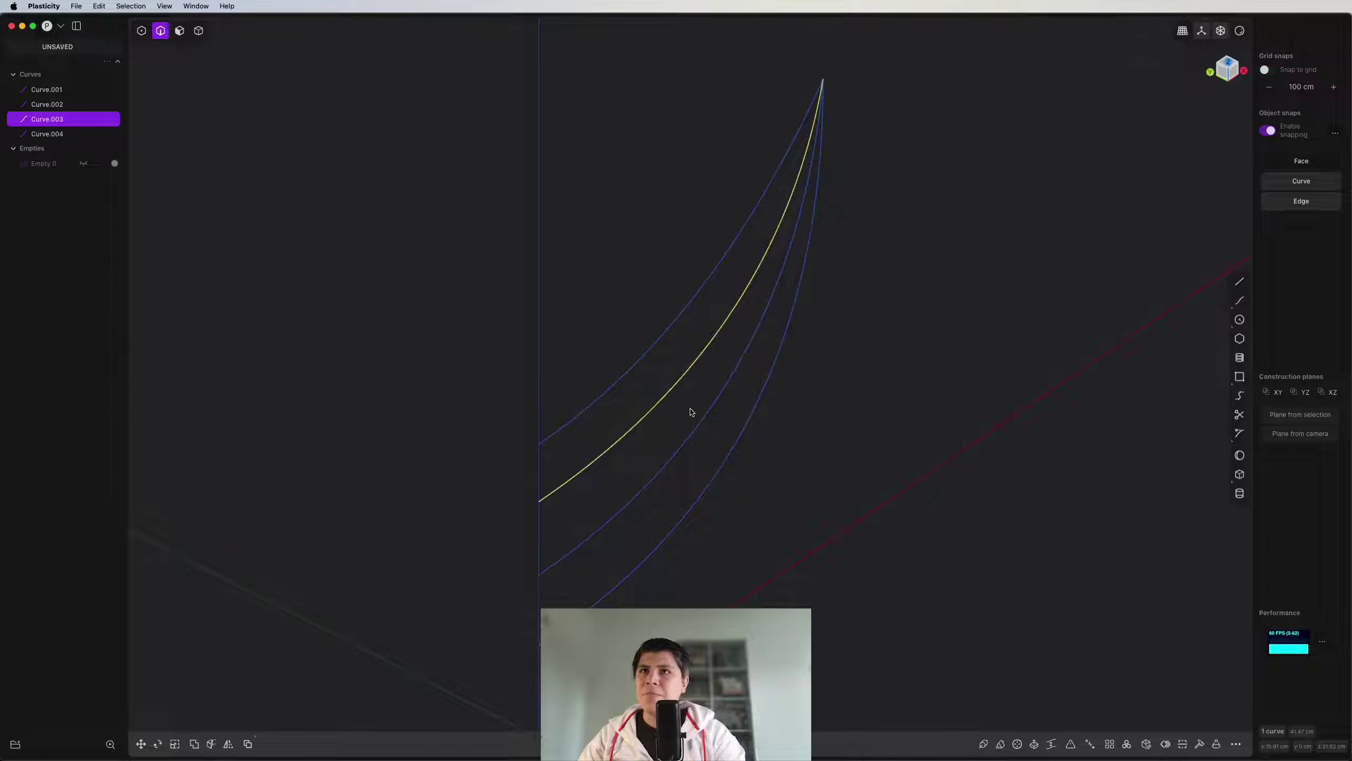
left_click(706, 414, "shift")
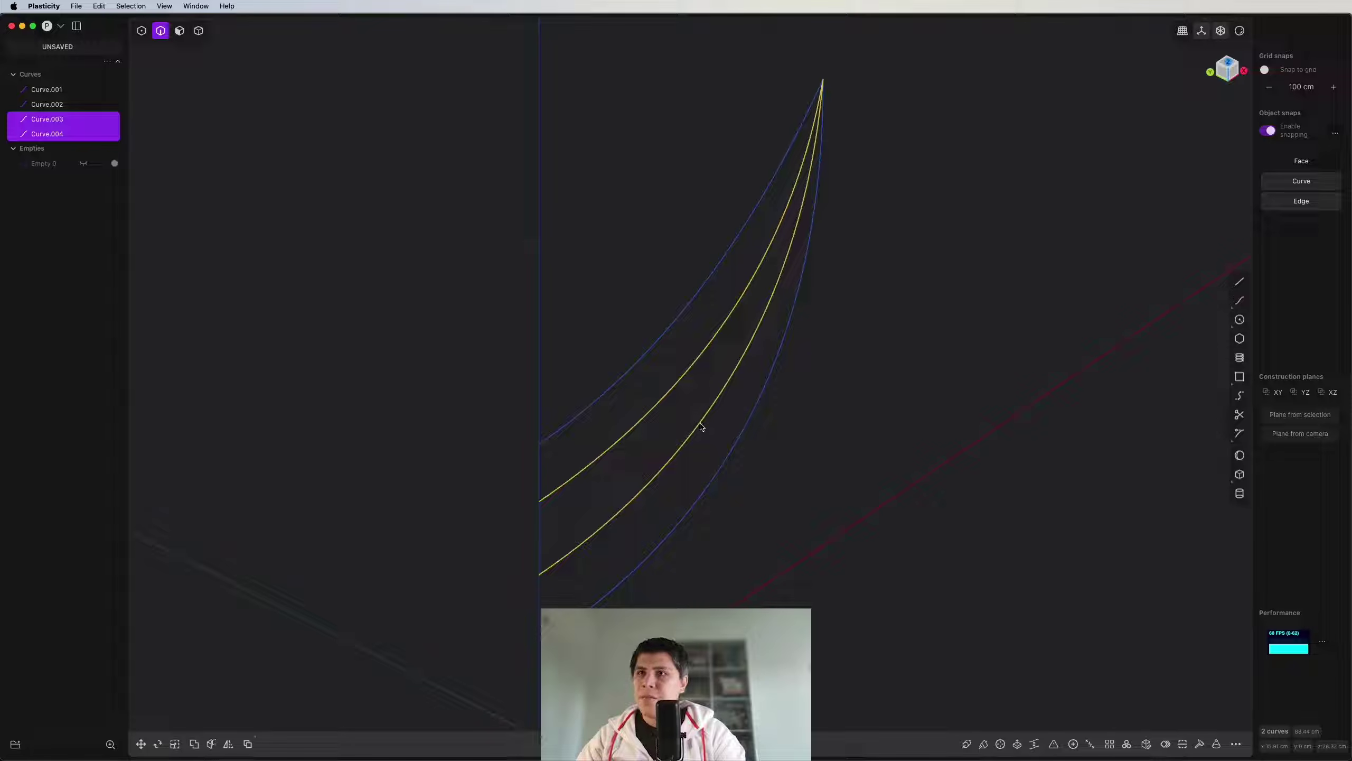
key("g")
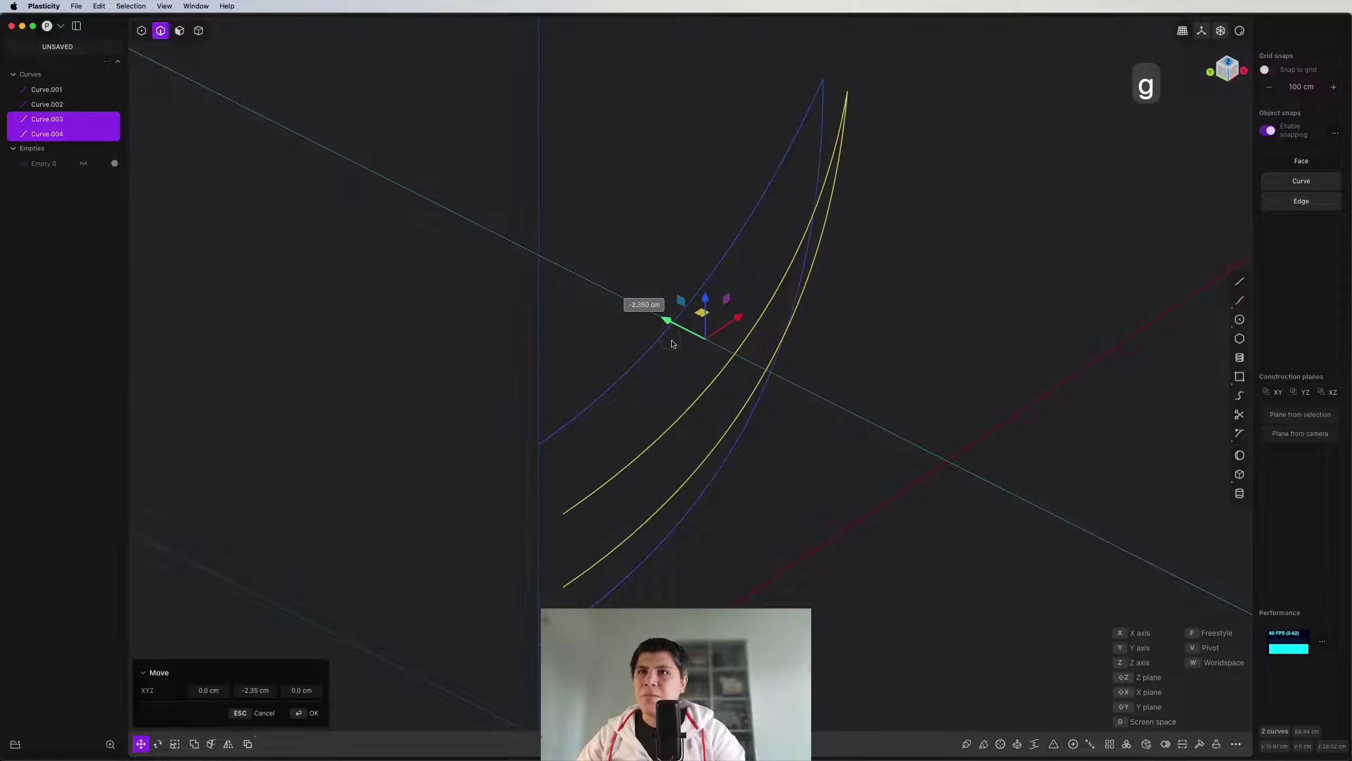
middle_click_drag(723, 358, 824, 366)
key("Return")
Step: Move the upper end points of the two offset curves back along Y to meet the shared wing tip
key("1")
left_click_drag(887, 130, 811, 198)
scroll(831, 342, "down", 2)
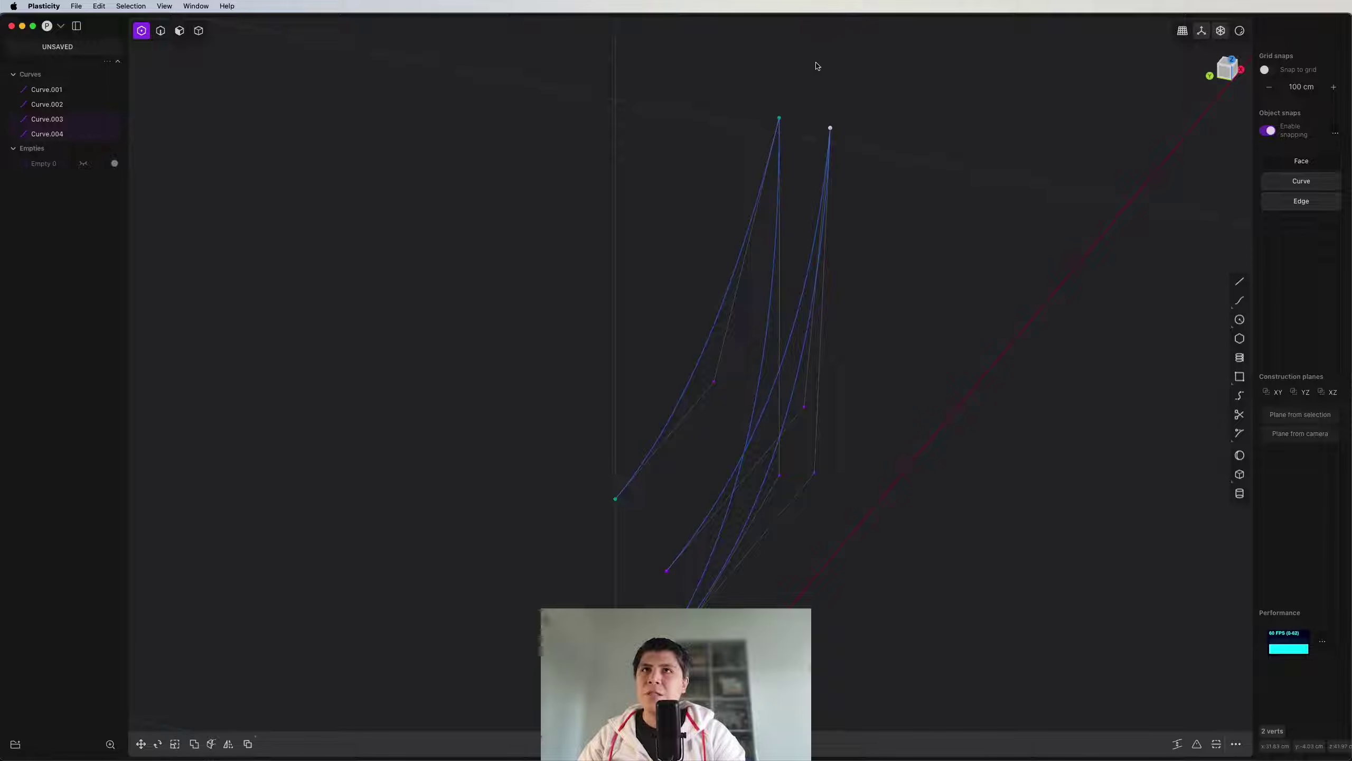
key("g")
left_click_drag(798, 120, 780, 121)
key("Return")
middle_click_drag(799, 159, 475, 141)
key("2")
middle_click_drag(701, 206, 1138, 173)
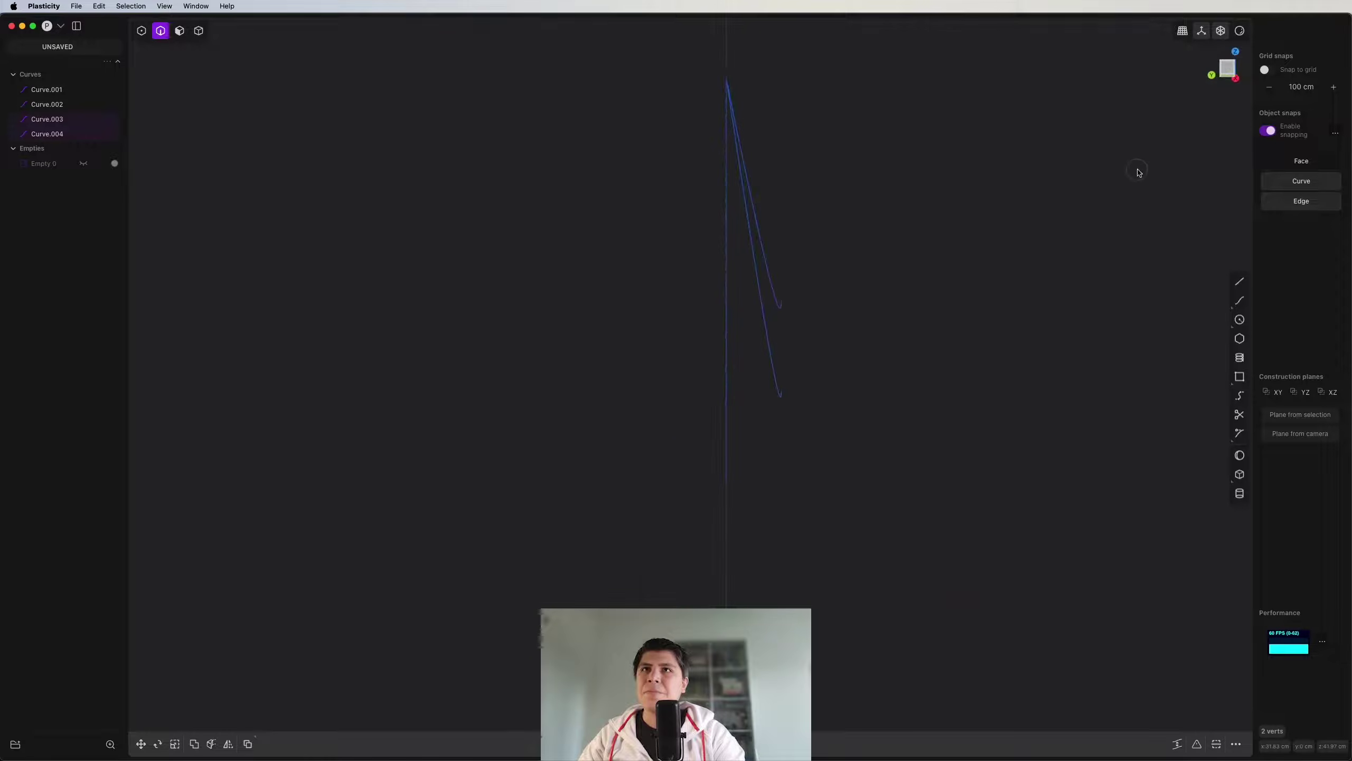
Step: Shift the lower control points of the two offset curves slightly further along the negative Y axis
key("1")
left_click_drag(815, 323, 749, 474)
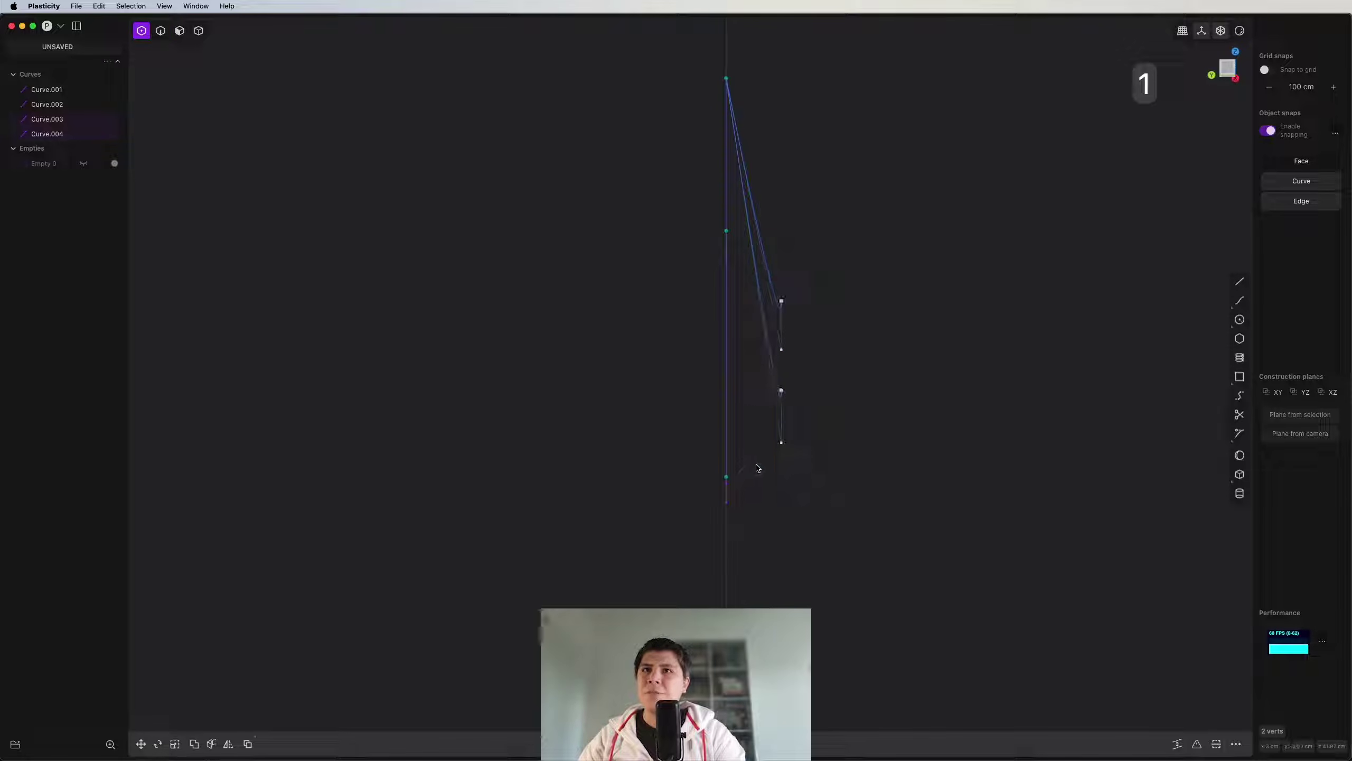
key("g")
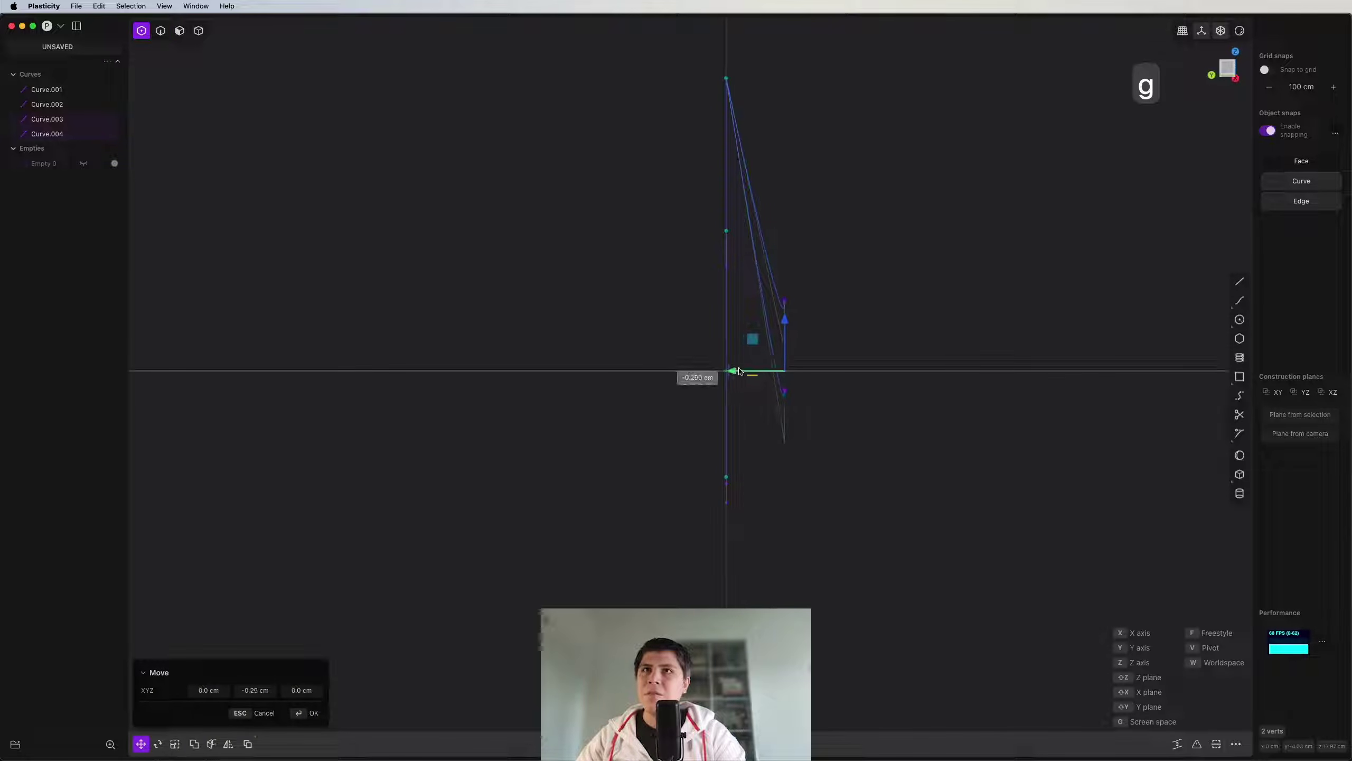
right_click(800, 356)
middle_click_drag(803, 355, 434, 392)
middle_click_drag(881, 363, 776, 397)
left_click(1227, 68)
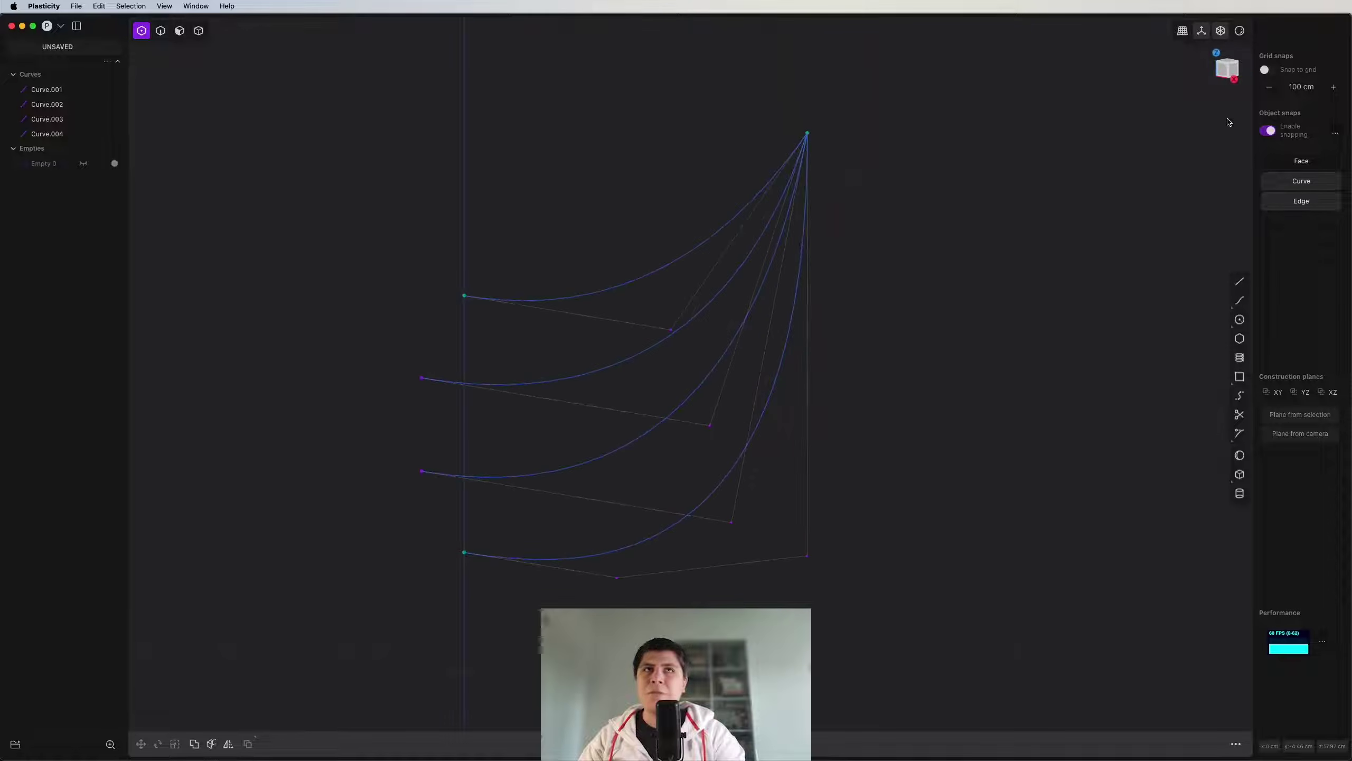
Step: Duplicate the top crossguard curve and move the copy straight down between the two inner curves
key("2")
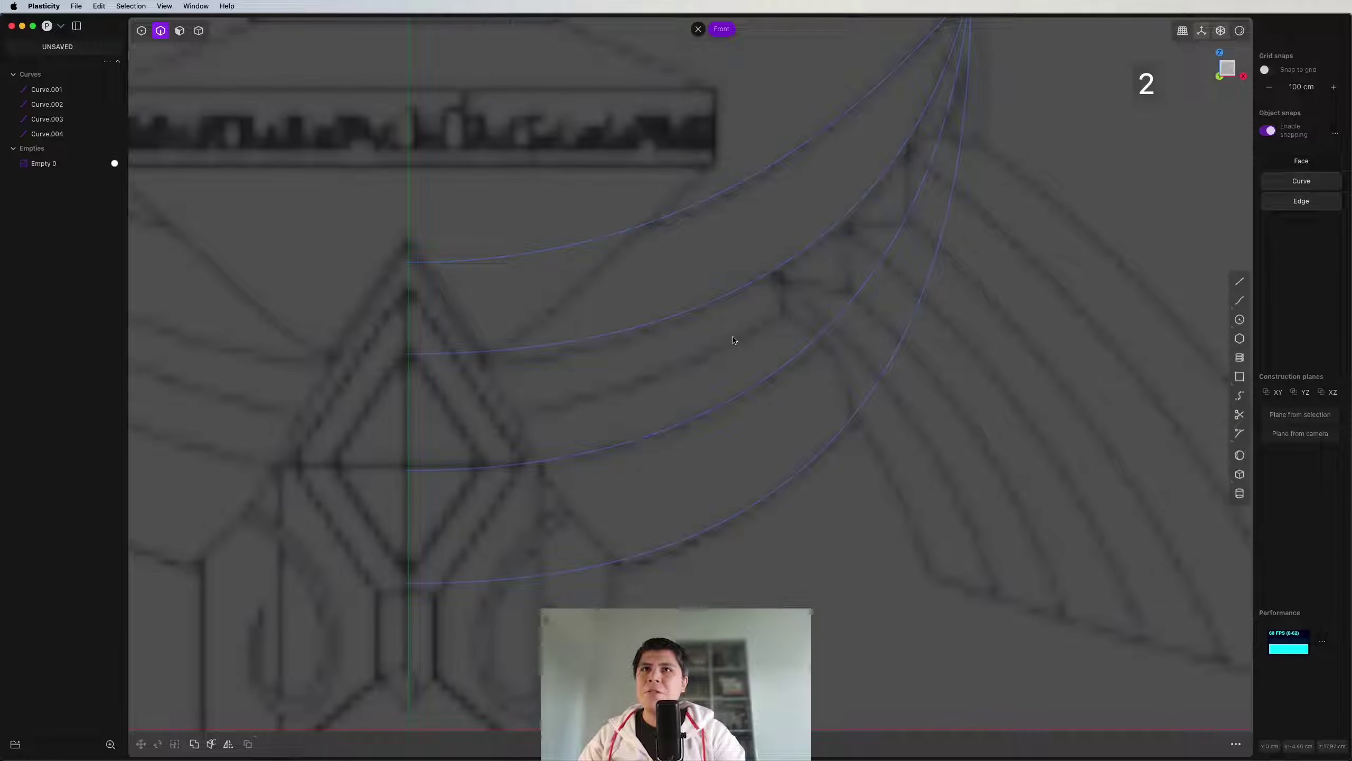
left_click(632, 232)
middle_click_drag(625, 257, 614, 324, "shift")
scroll(614, 324, "down", 2)
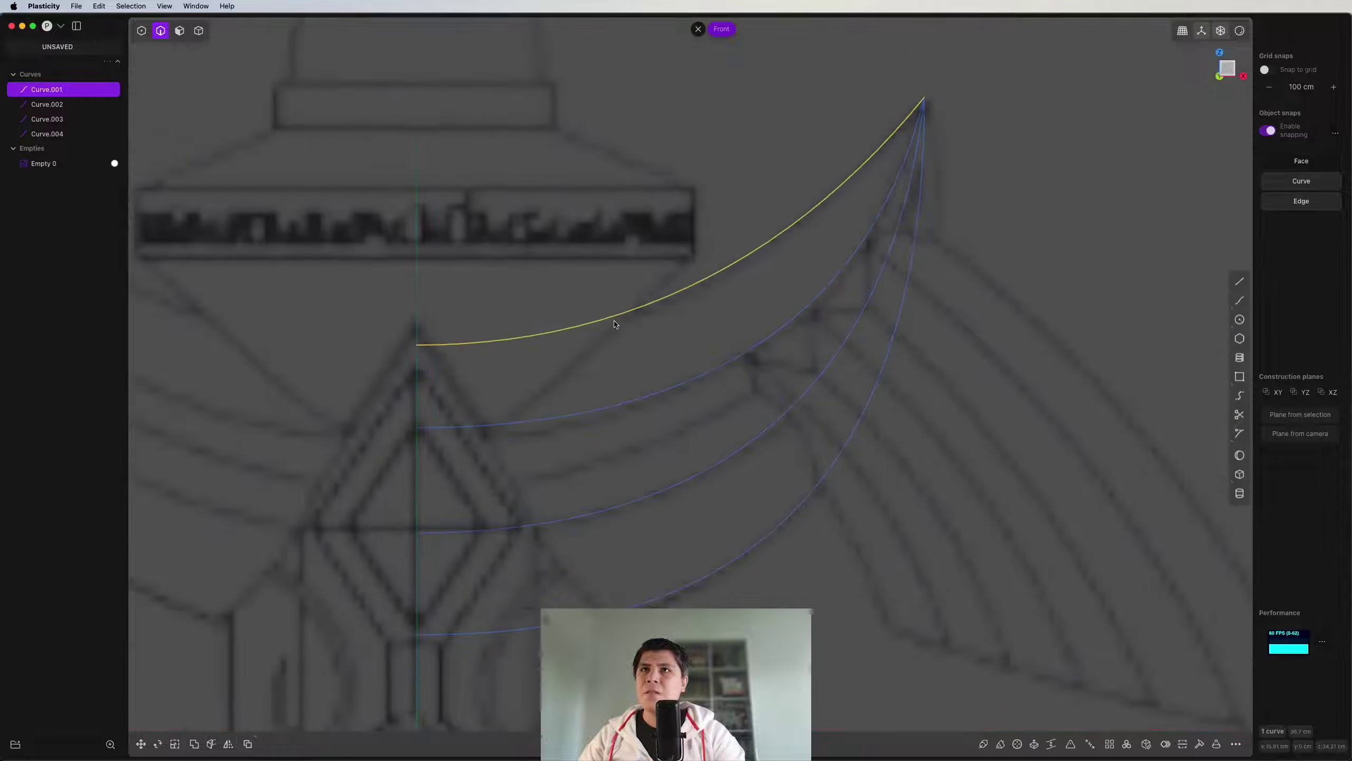
key("shift+d")
left_click_drag(672, 182, 683, 328)
Step: Snap the new copy's upper end to the wing tip and move its middle control point about 7.9 cm outwards along X
key("1")
left_click(922, 243)
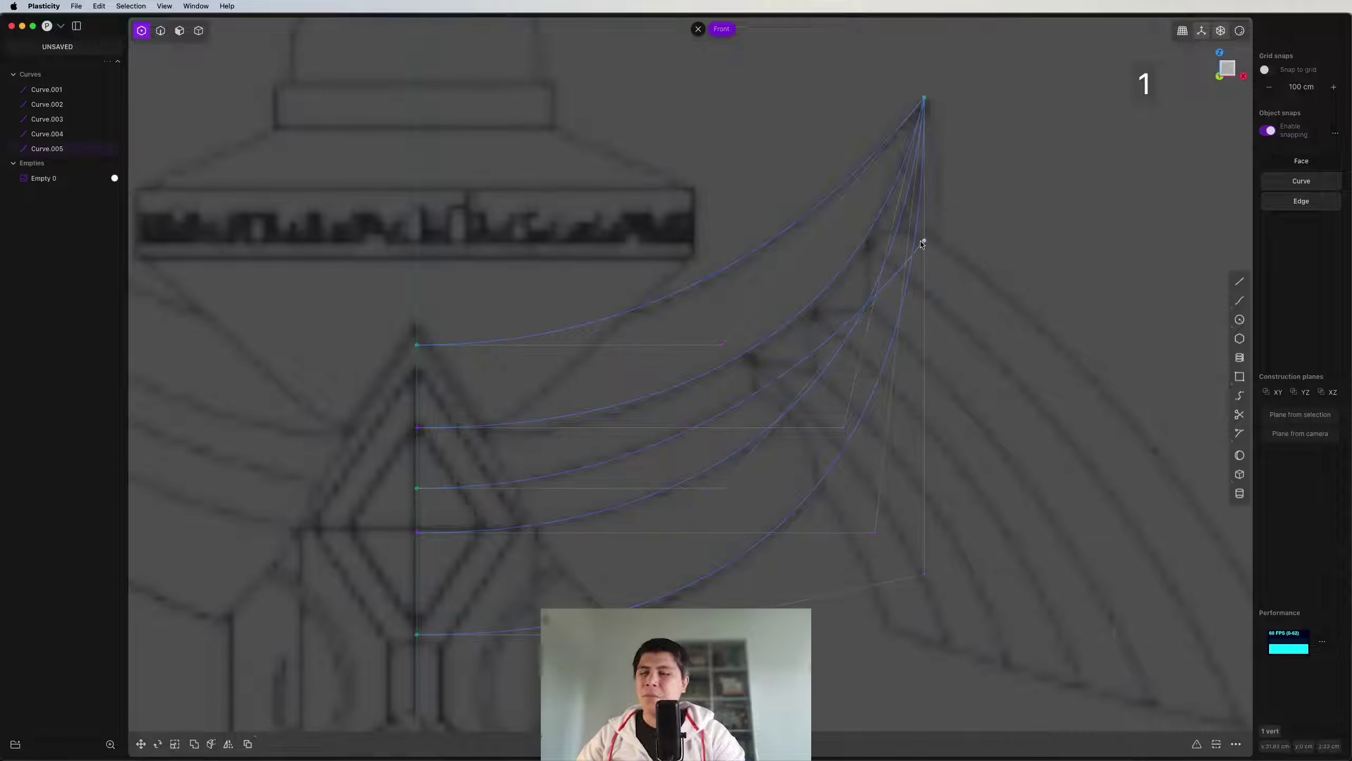
key("g")
key("g")
left_click(926, 101)
left_click_drag(680, 456, 905, 496)
key("g")
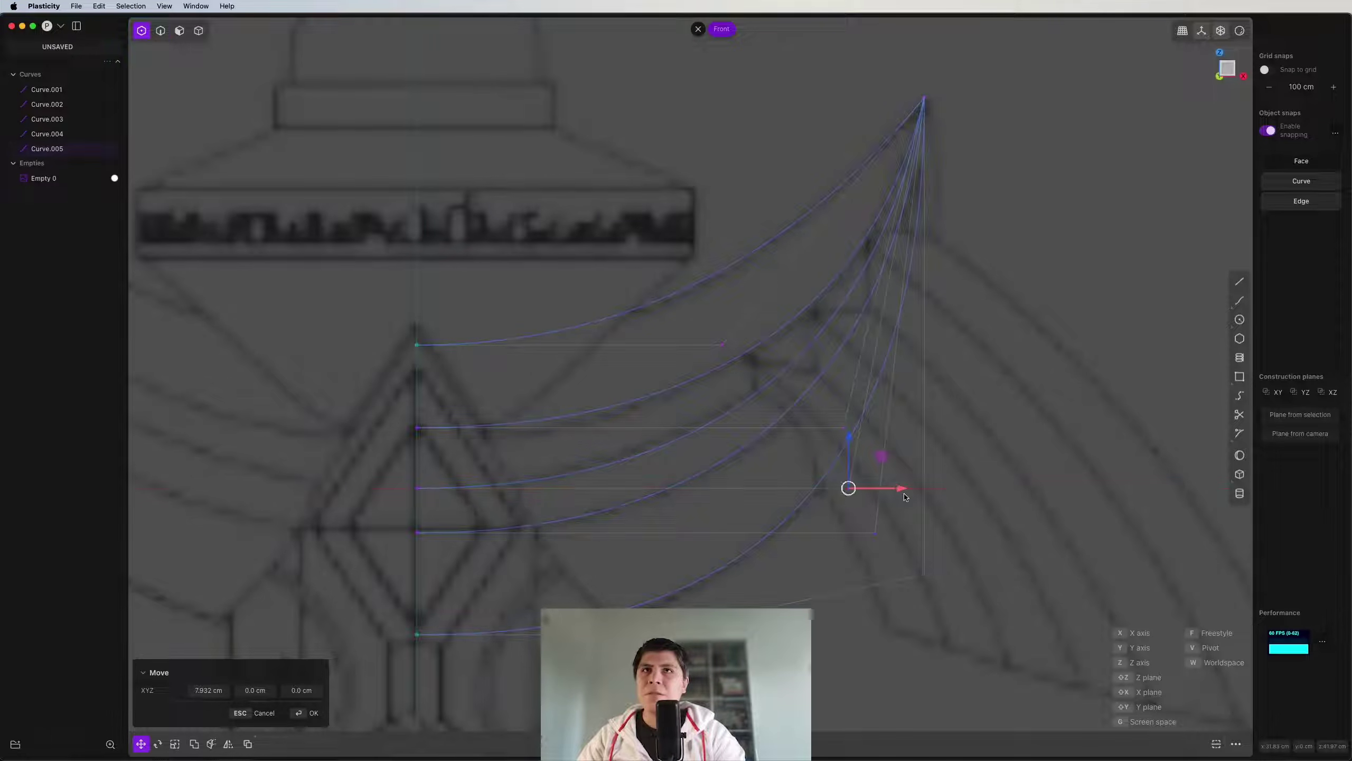
right_click(906, 496)
Step: Move all five crossguard curves about 0.28 cm along the negative Y axis, away from the central plane
key("2")
mouse_move(759, 436)
middle_mouse_down()
mouse_move(697, 429)
mouse_move(875, 357)
mouse_move(894, 535)
mouse_move(513, 343)
mouse_move(1010, 193)
mouse_move(598, 266)
mouse_move(820, 382)
mouse_move(691, 407)
mouse_move(788, 315)
mouse_move(742, 328)
mouse_move(734, 341)
mouse_move(835, 336)
middle_mouse_up()
left_click_drag(1044, 65, 699, 593)
middle_click_drag(697, 505, 619, 464)
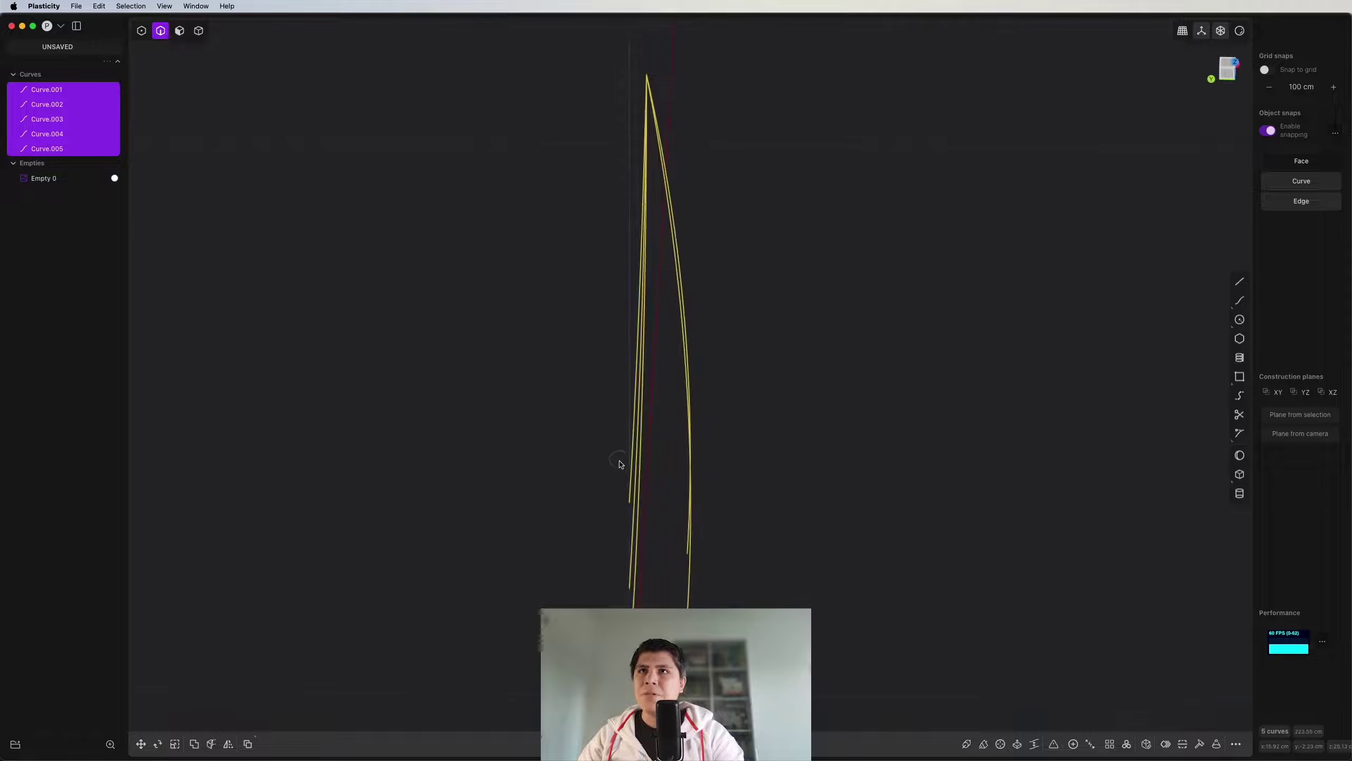
left_click(1227, 75)
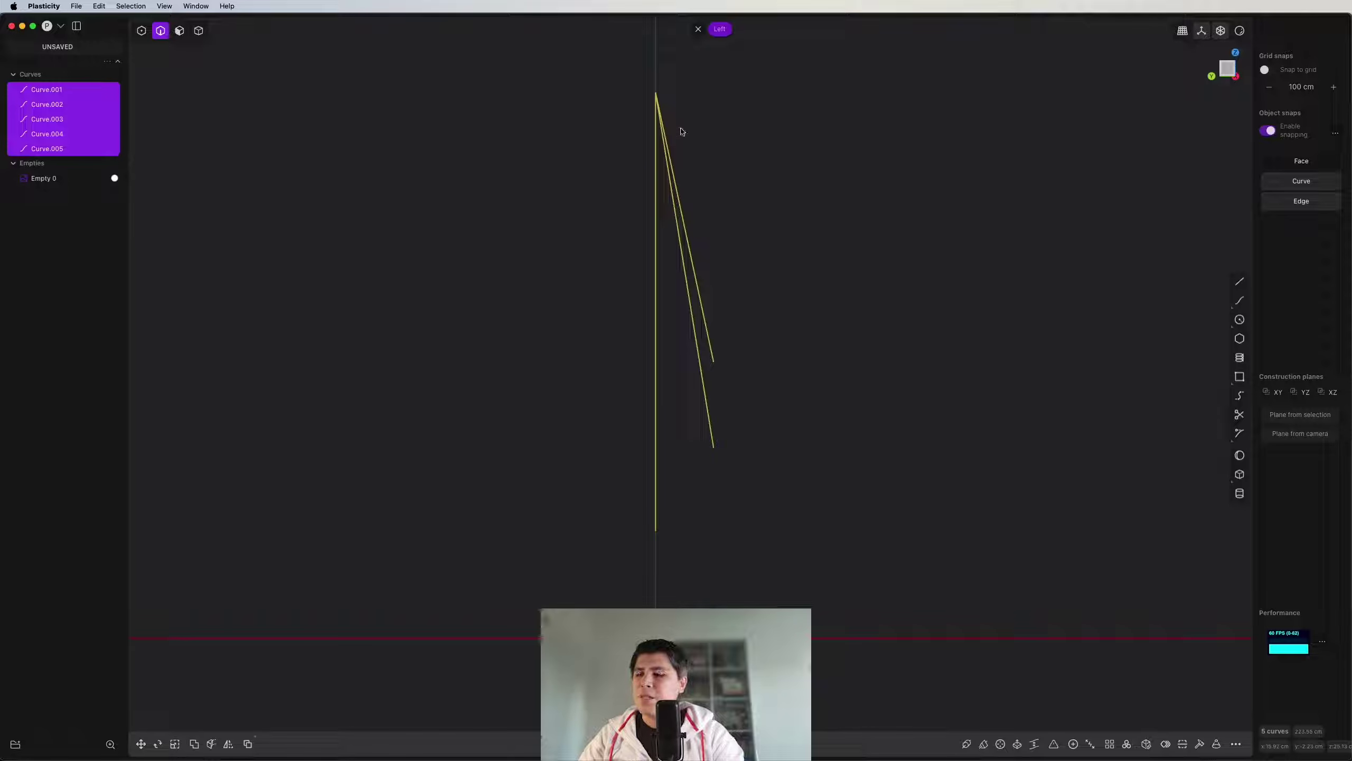
key("alt+x")
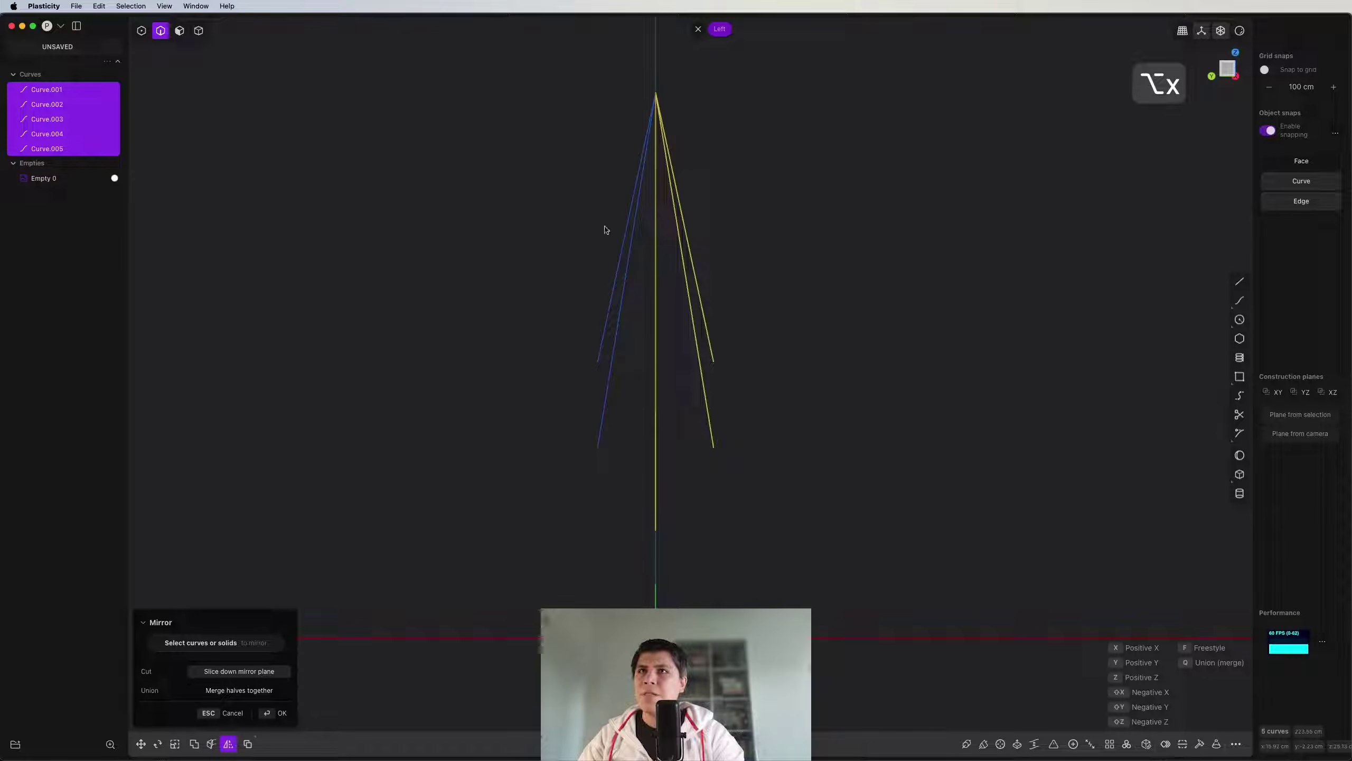
key("Escape")
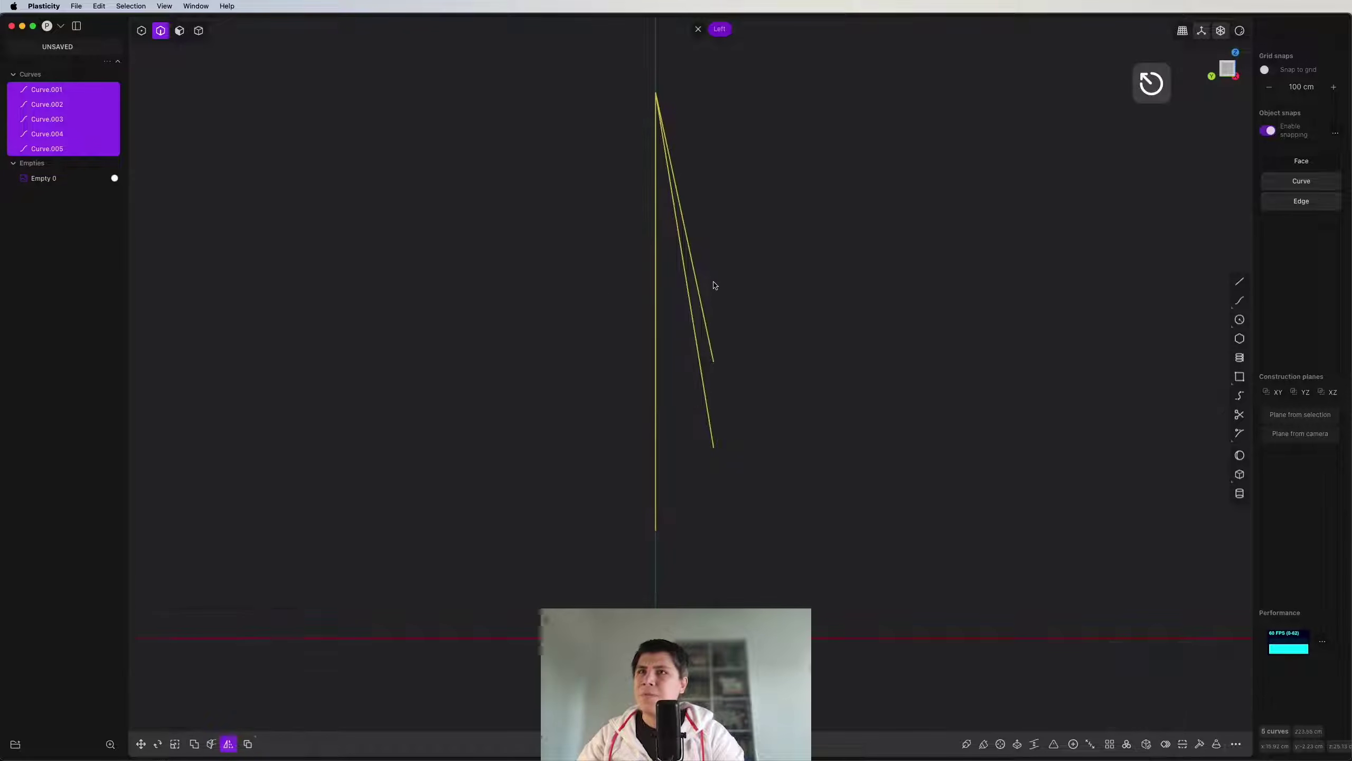
key("g")
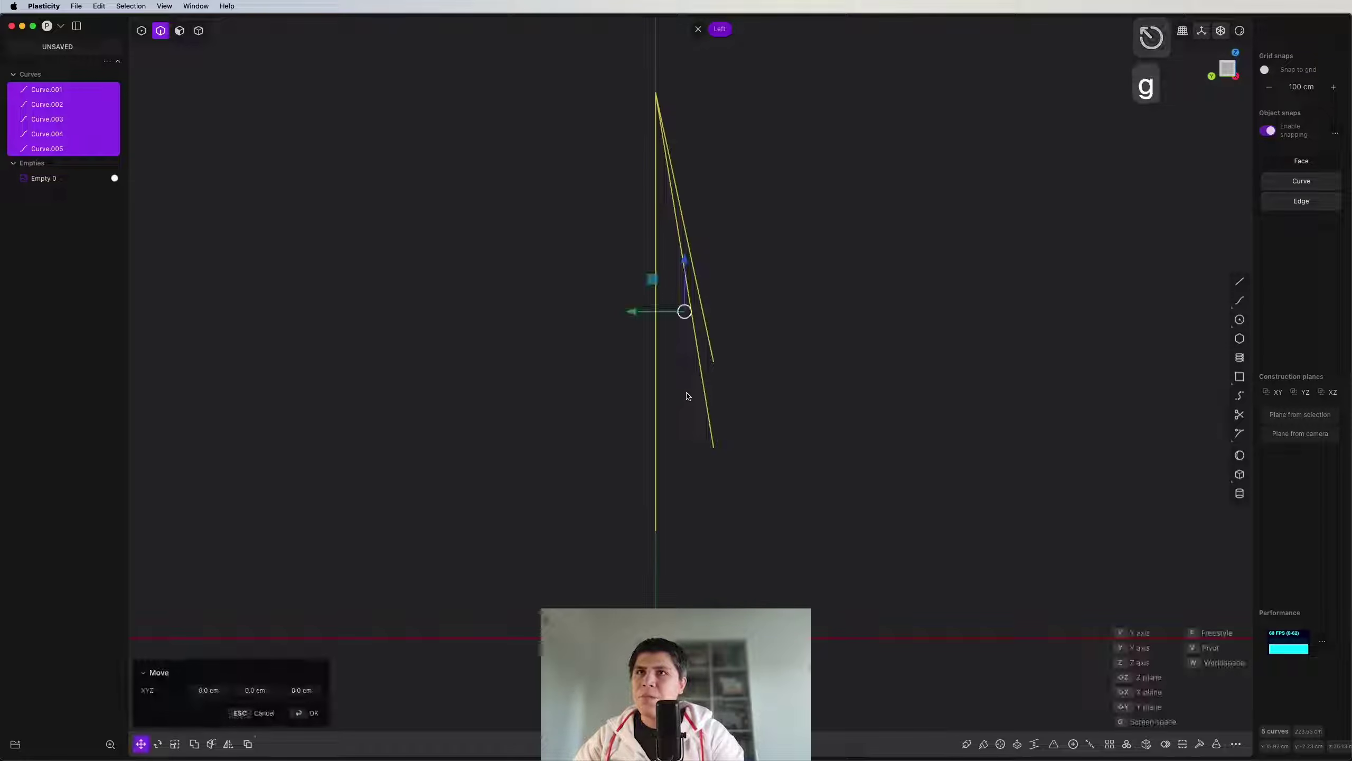
left_click_drag(633, 312, 644, 316)
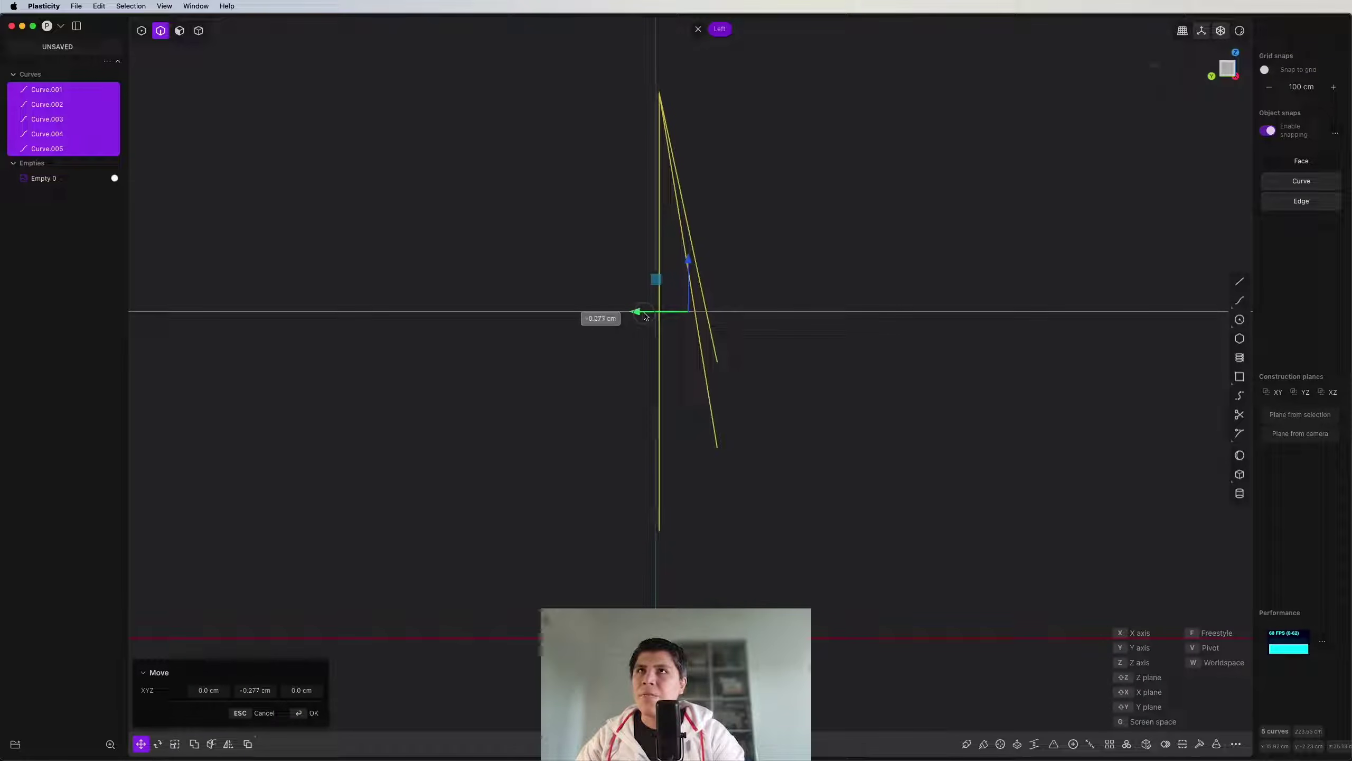
scroll(646, 314, "up", 2)
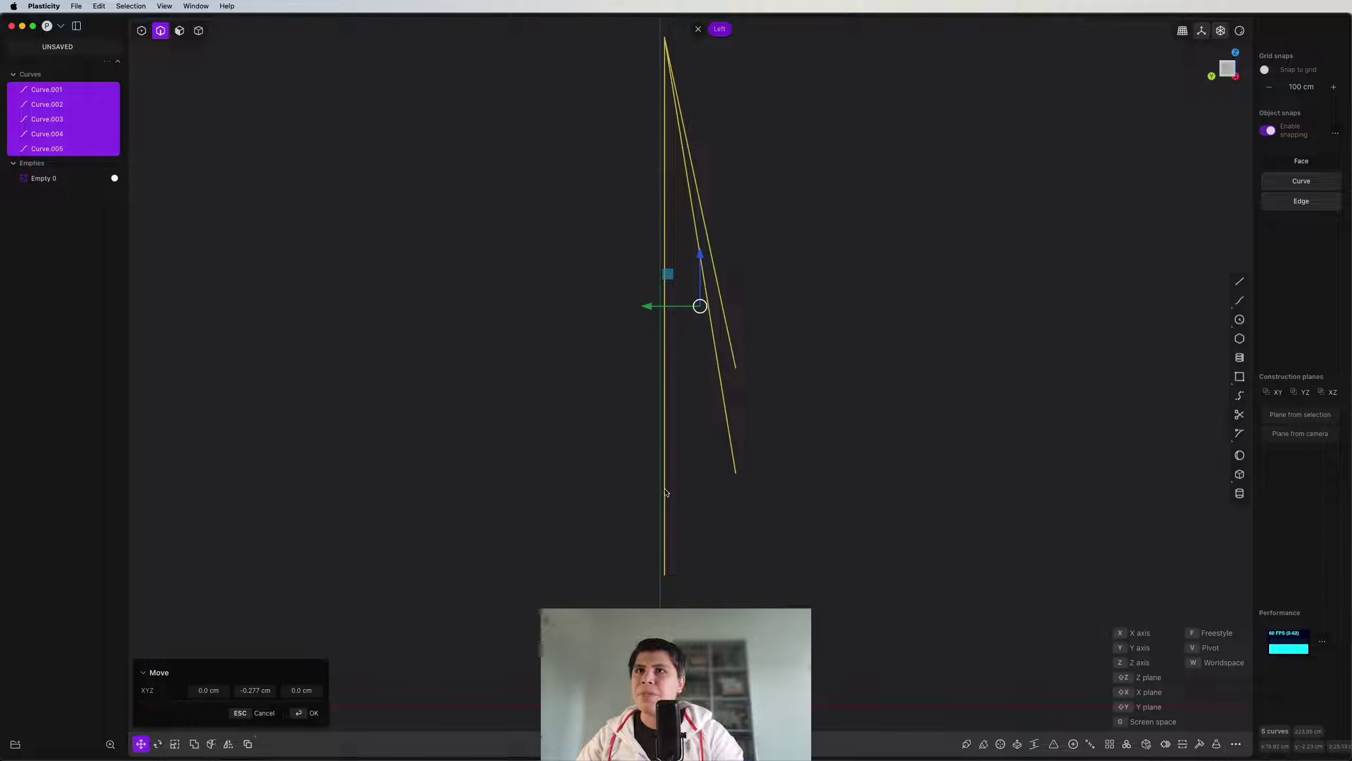
key("Return")
Step: Move only the middle curve a further 0.8 cm or so along the negative Y axis
left_click(655, 463)
middle_click_drag(655, 464, 621, 455)
left_click(609, 463)
key("f")
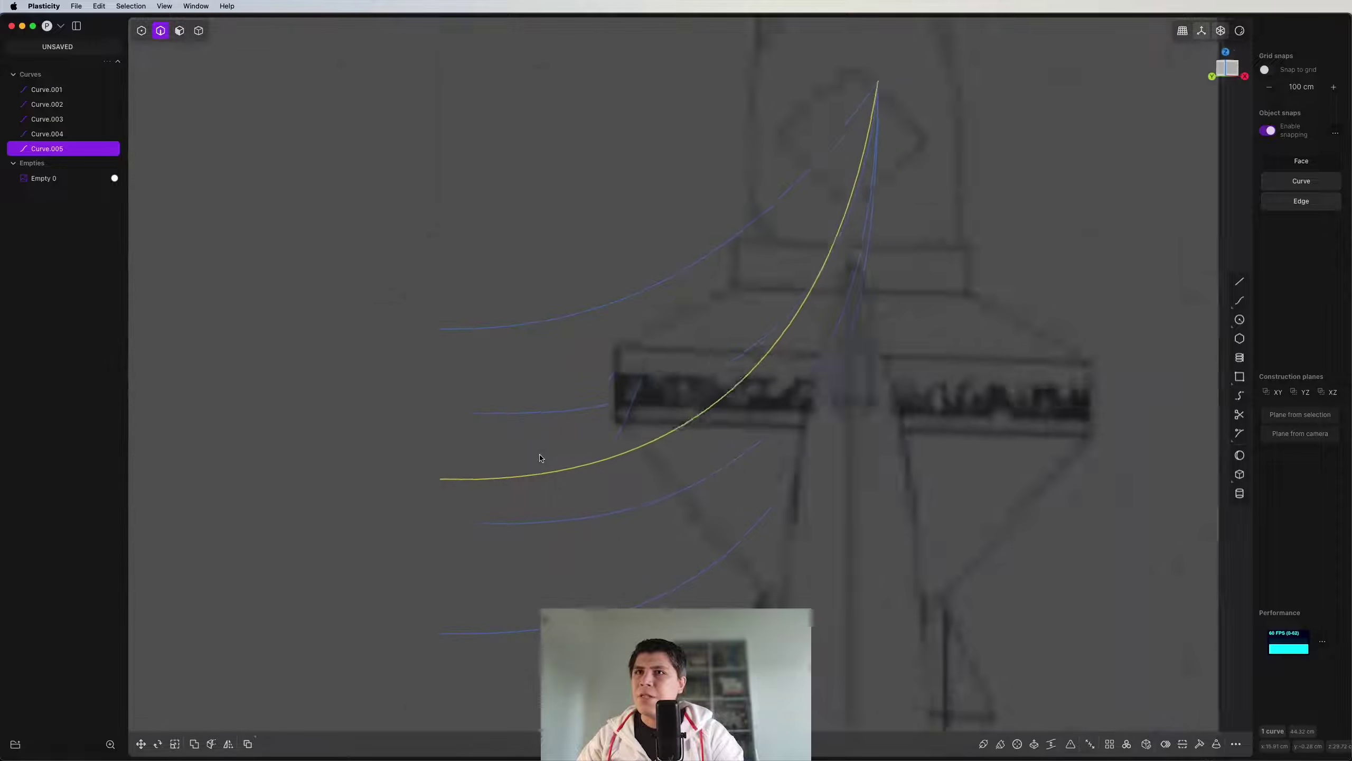
middle_click_drag(475, 466, 643, 408)
key("g")
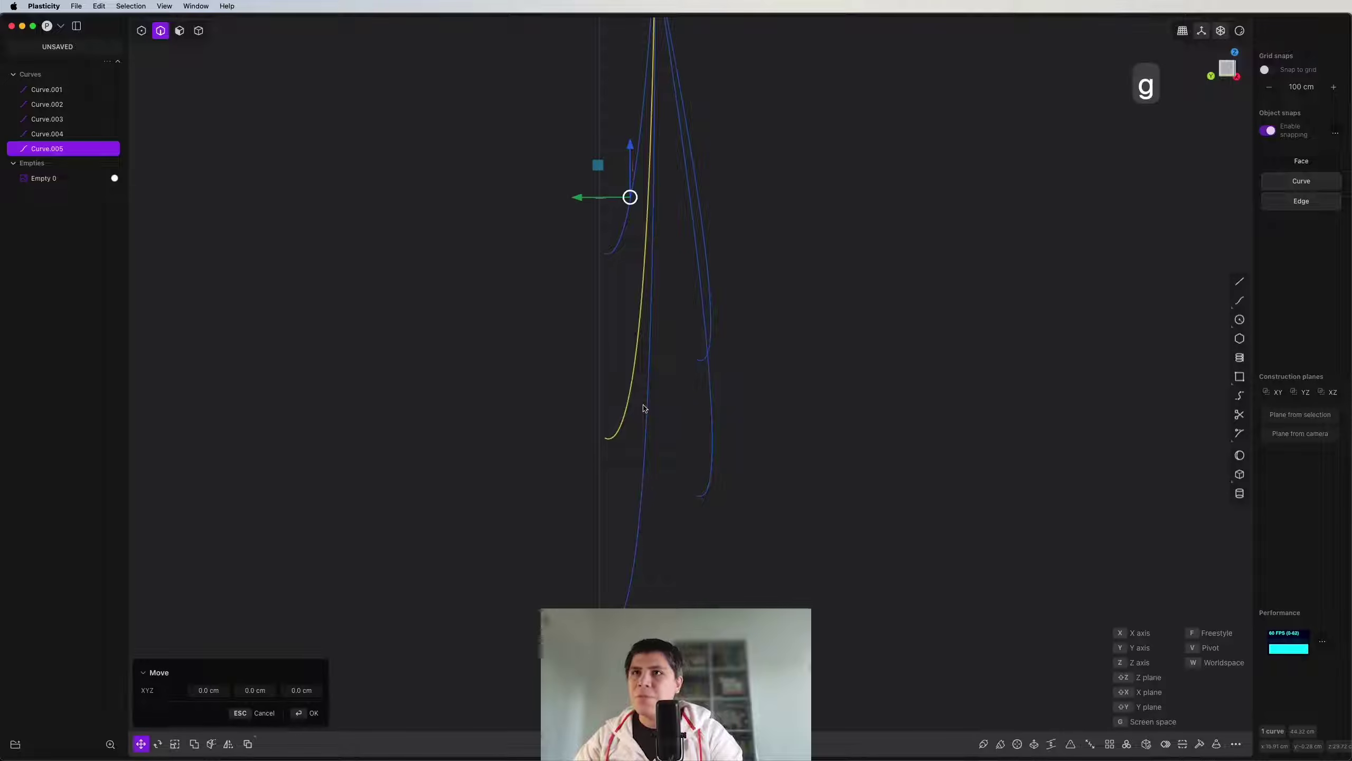
middle_click_drag(583, 201, 591, 205)
left_click_drag(591, 205, 601, 207)
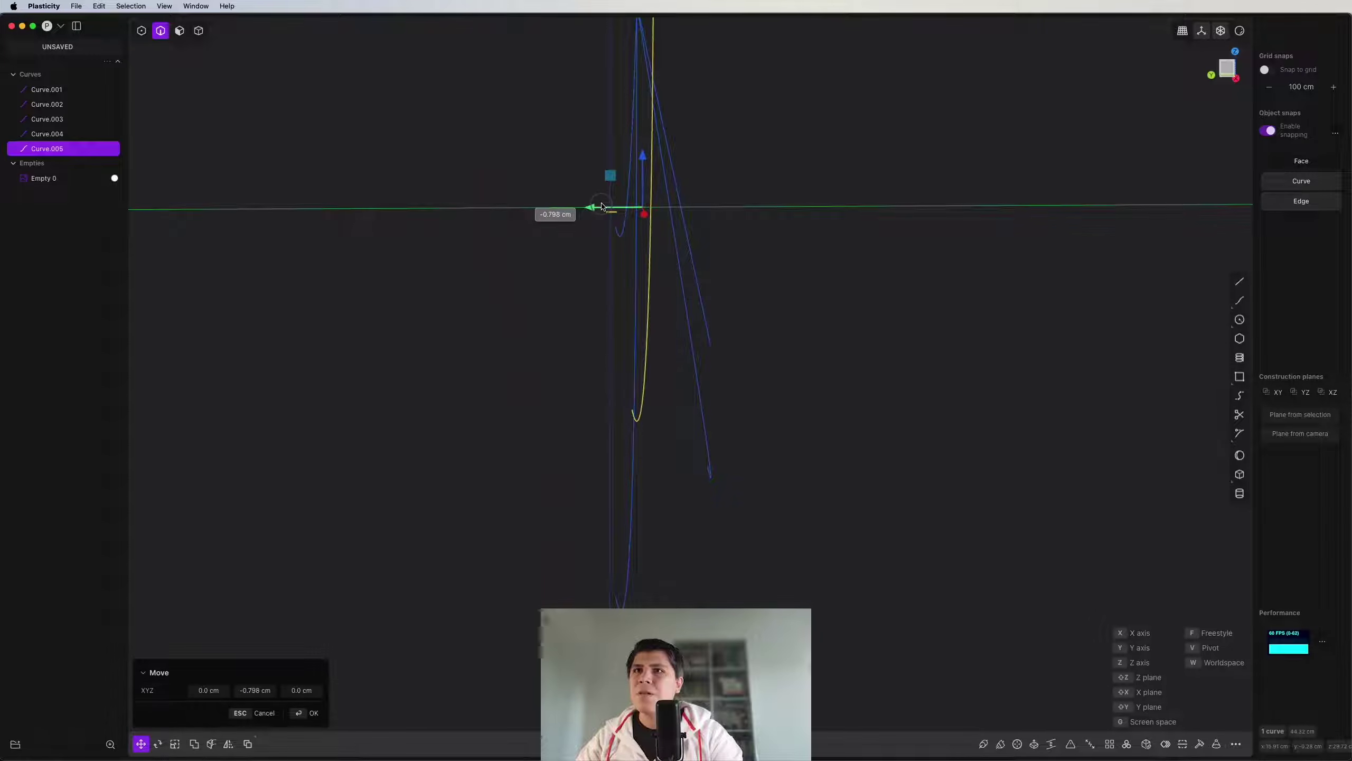
key("Return")
Step: Move the middle curve's upper end point back onto the wing tip shared by the other curves
middle_click_drag(667, 250, 715, 289)
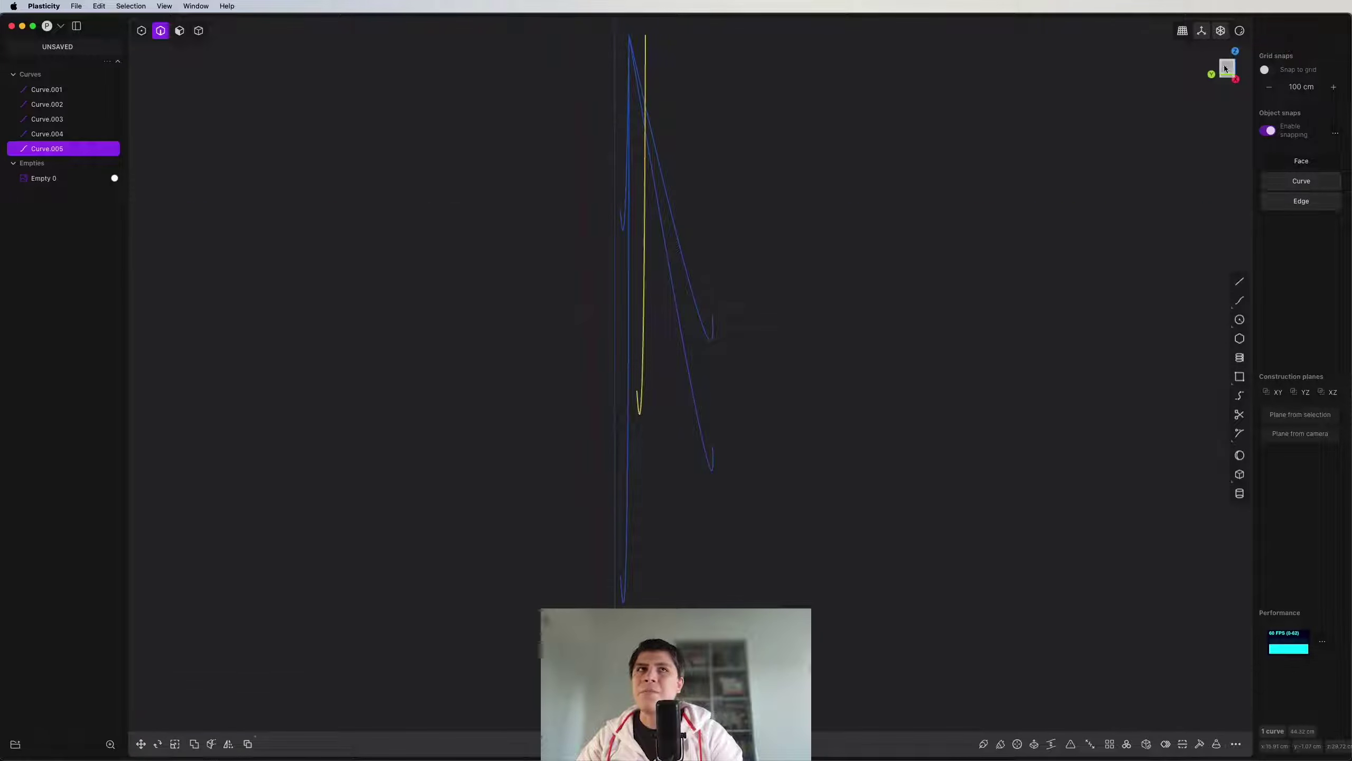
left_click(1226, 69)
scroll(639, 244, "down", 3)
middle_click_drag(650, 266, 595, 316, "shift")
key("1")
left_click(763, 104)
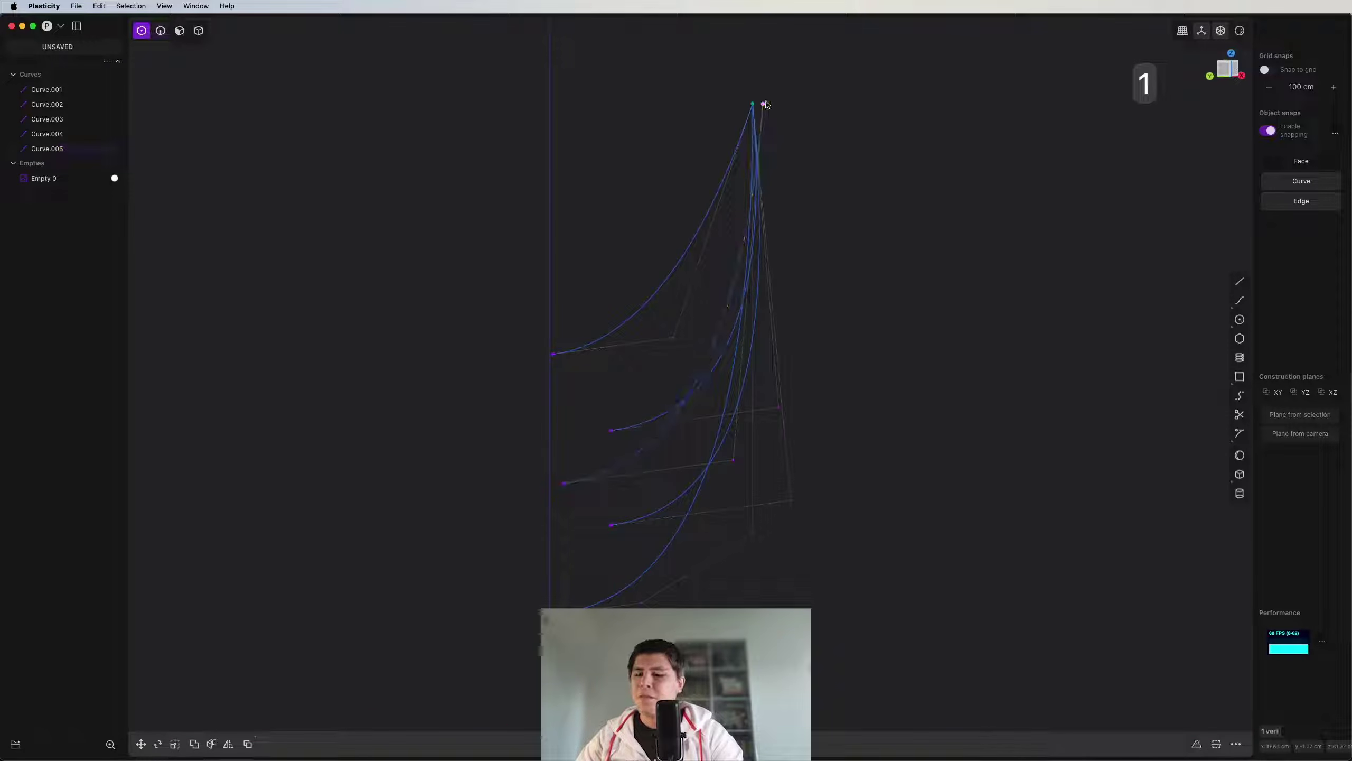
key("g")
key("g")
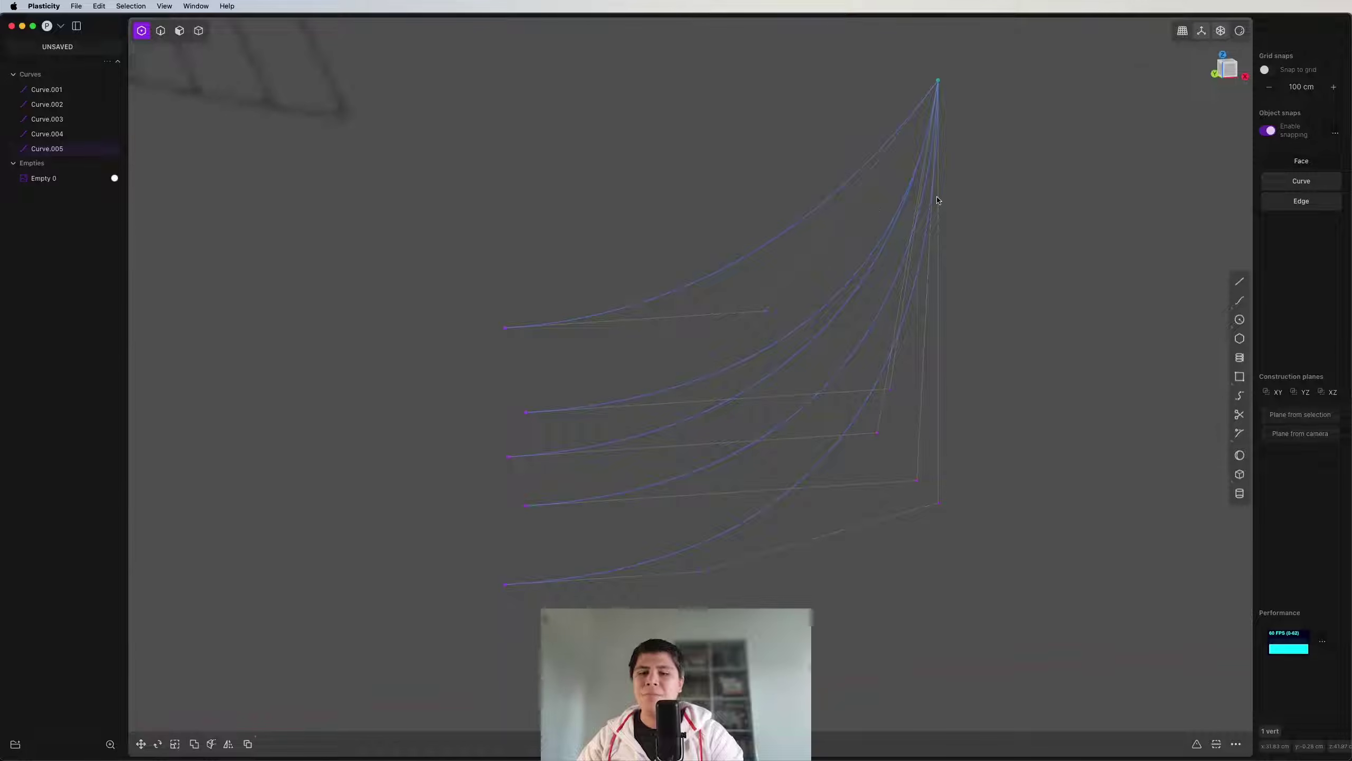
Step: Loft a surface between the top crossguard curve and the second curve below it
key("1")
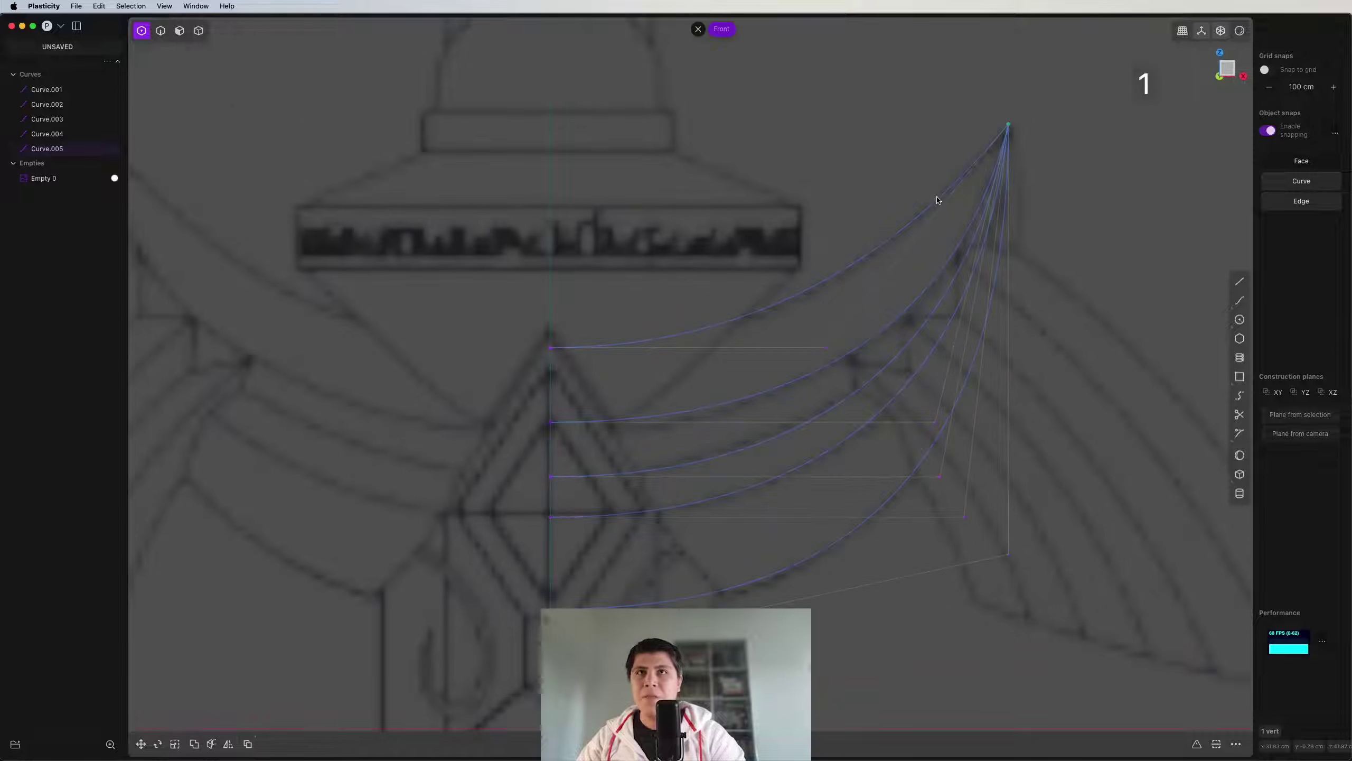
key("2")
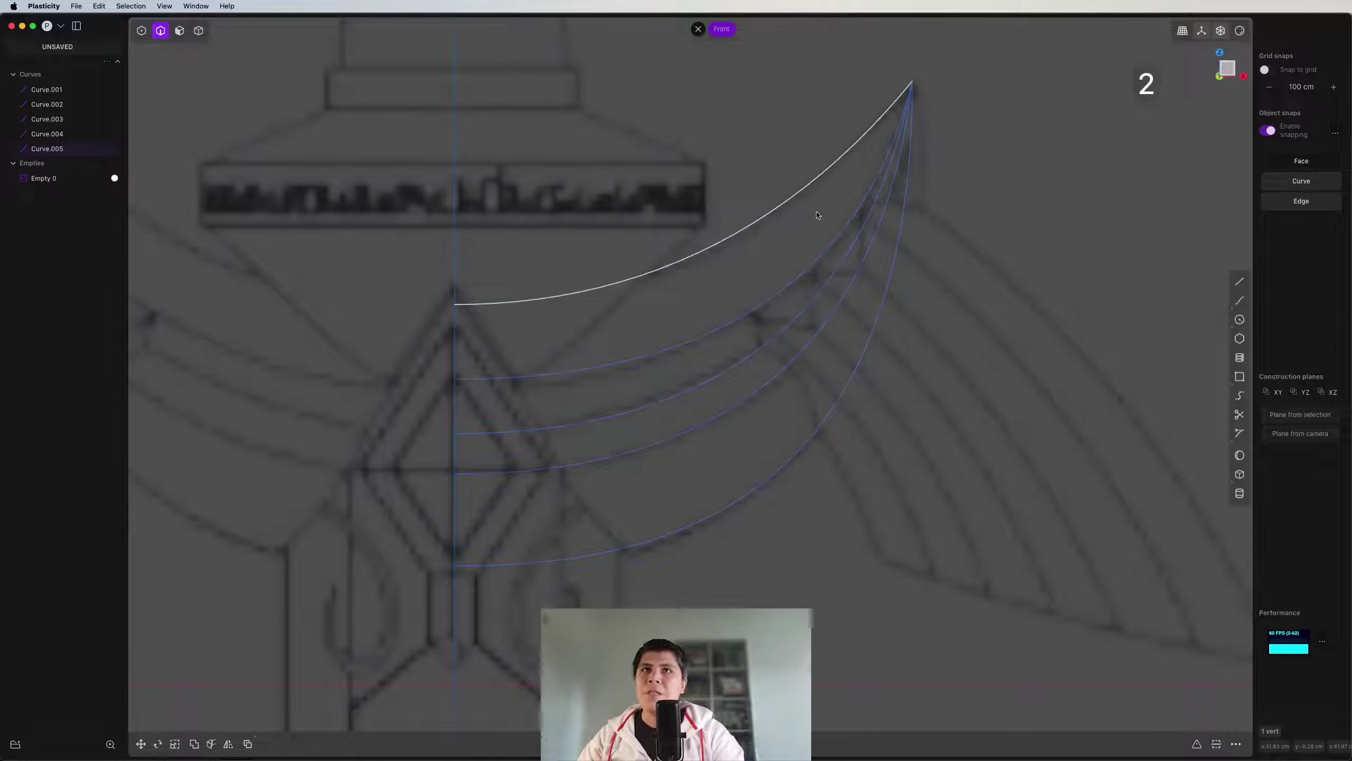
scroll(821, 331, "down", 4)
middle_click_drag(820, 331, 951, 267, "shift")
mouse_move(939, 359)
middle_mouse_down("shift")
mouse_move(788, 434)
mouse_move(820, 477)
middle_mouse_up("shift")
scroll(784, 432, "up", 5)
left_click(720, 255)
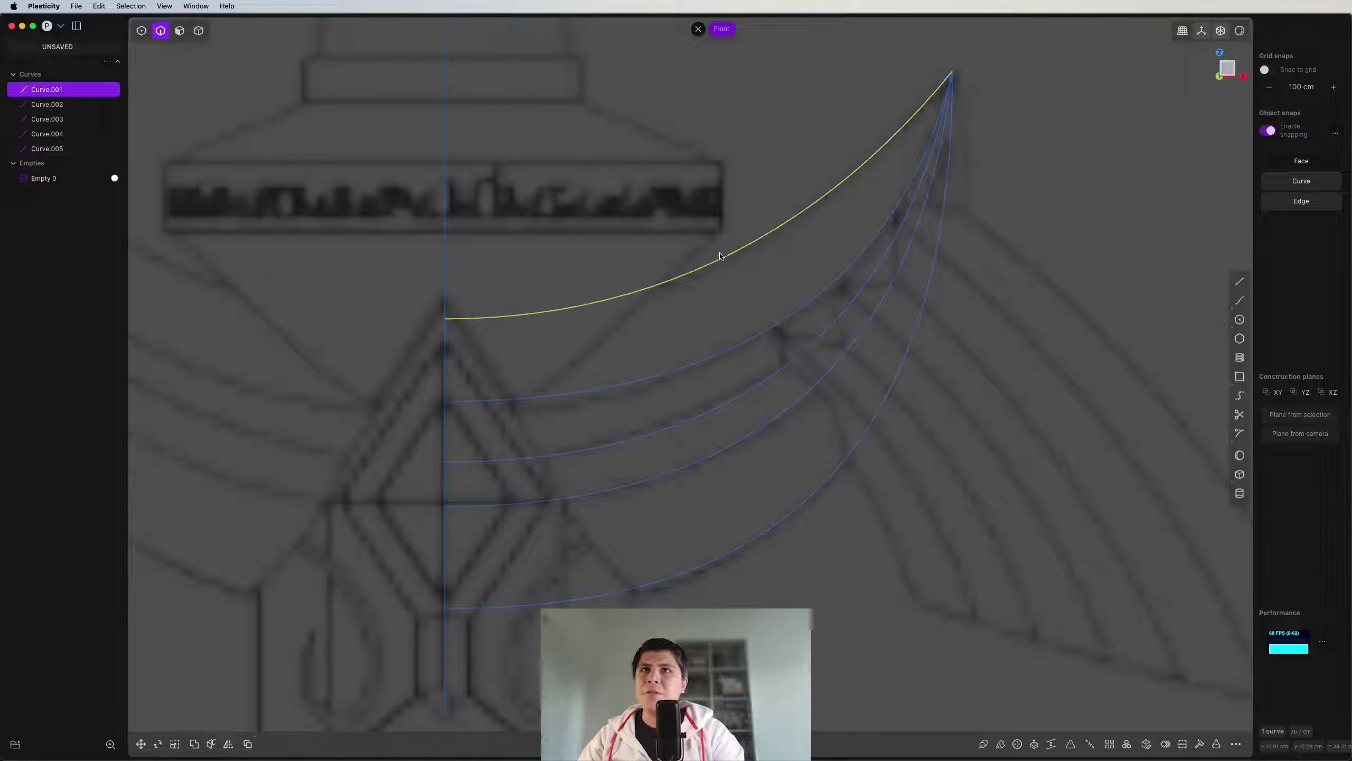
left_click(730, 344)
key("l")
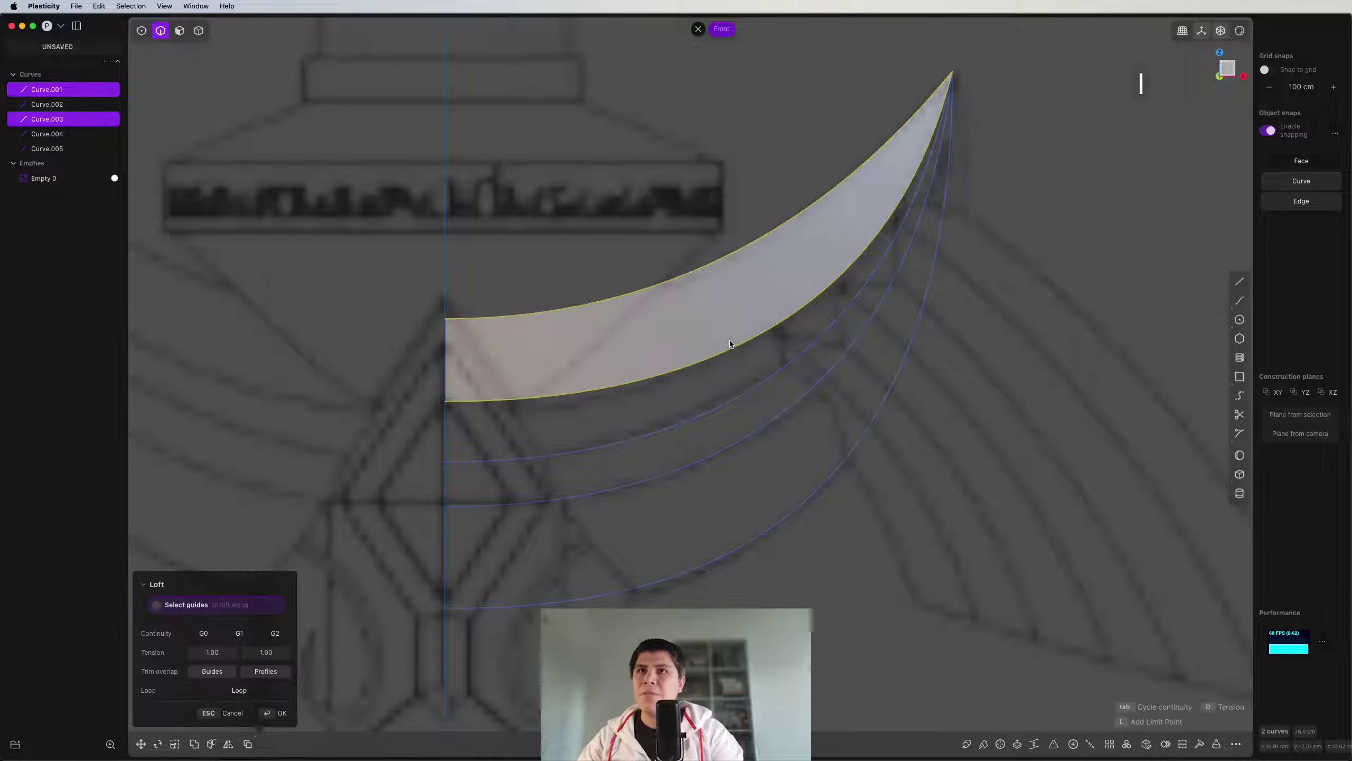
key("Return")
Step: Loft a surface between the second curve and the middle curve
left_click(748, 344)
left_click(751, 392)
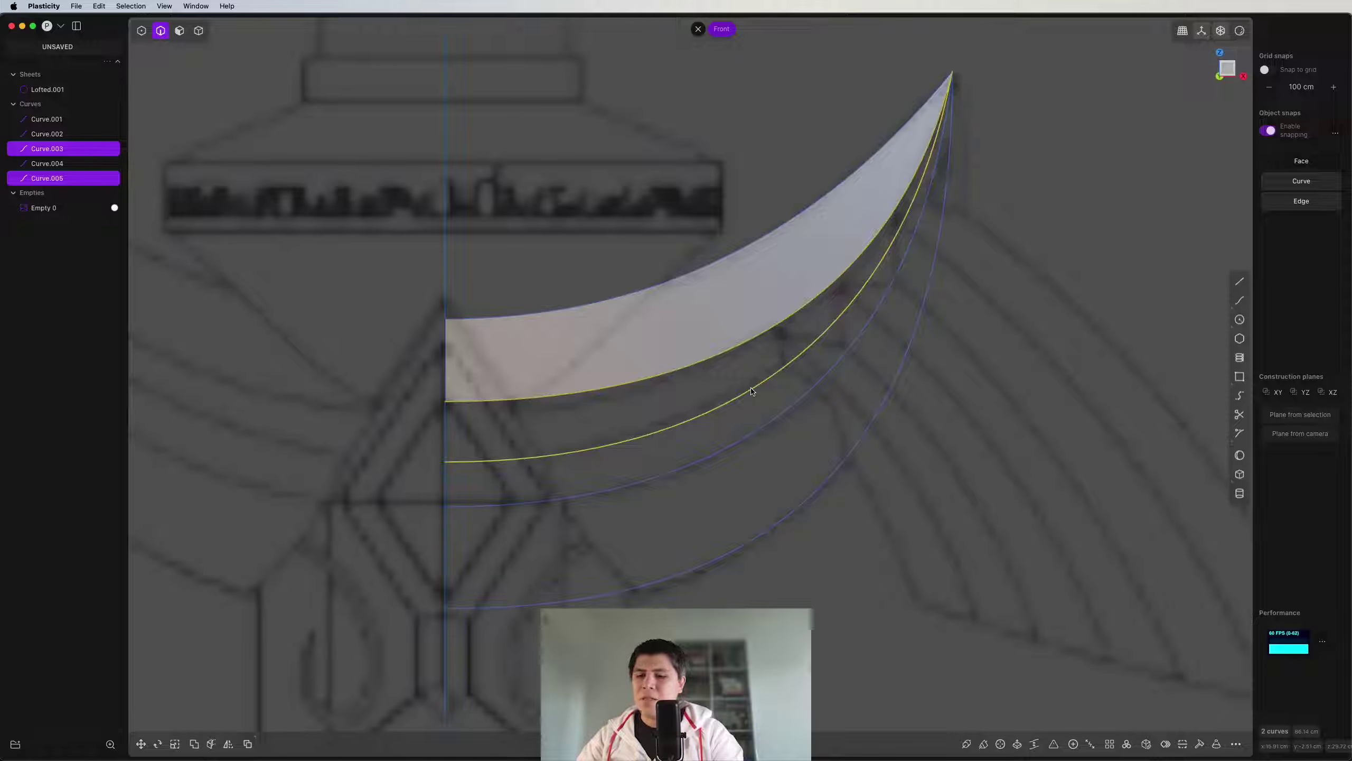
key("l")
key("Return")
Step: Loft a surface between the middle curve and the fourth curve
left_click(751, 391)
left_click(763, 425)
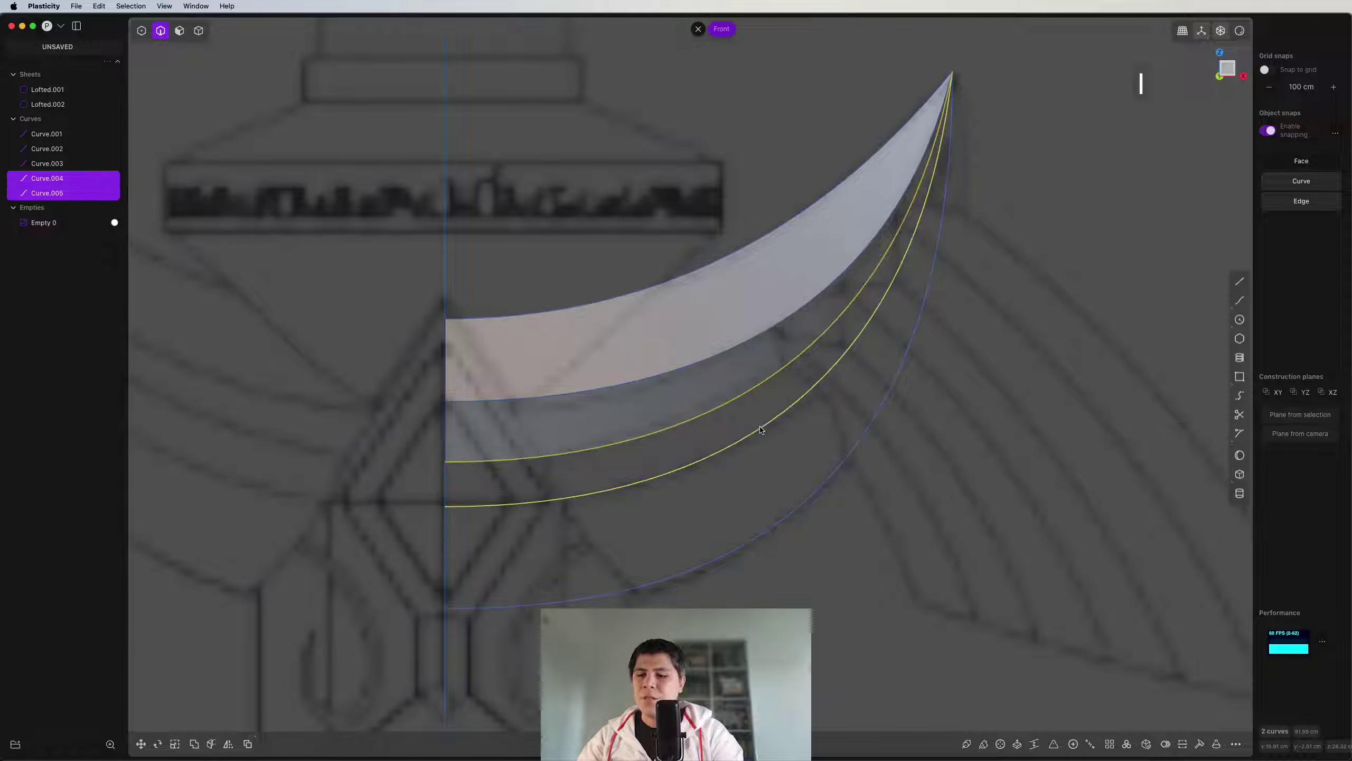
key("l")
key("Return")
Step: Loft a surface between the fourth curve and the underside curve
left_click(809, 521)
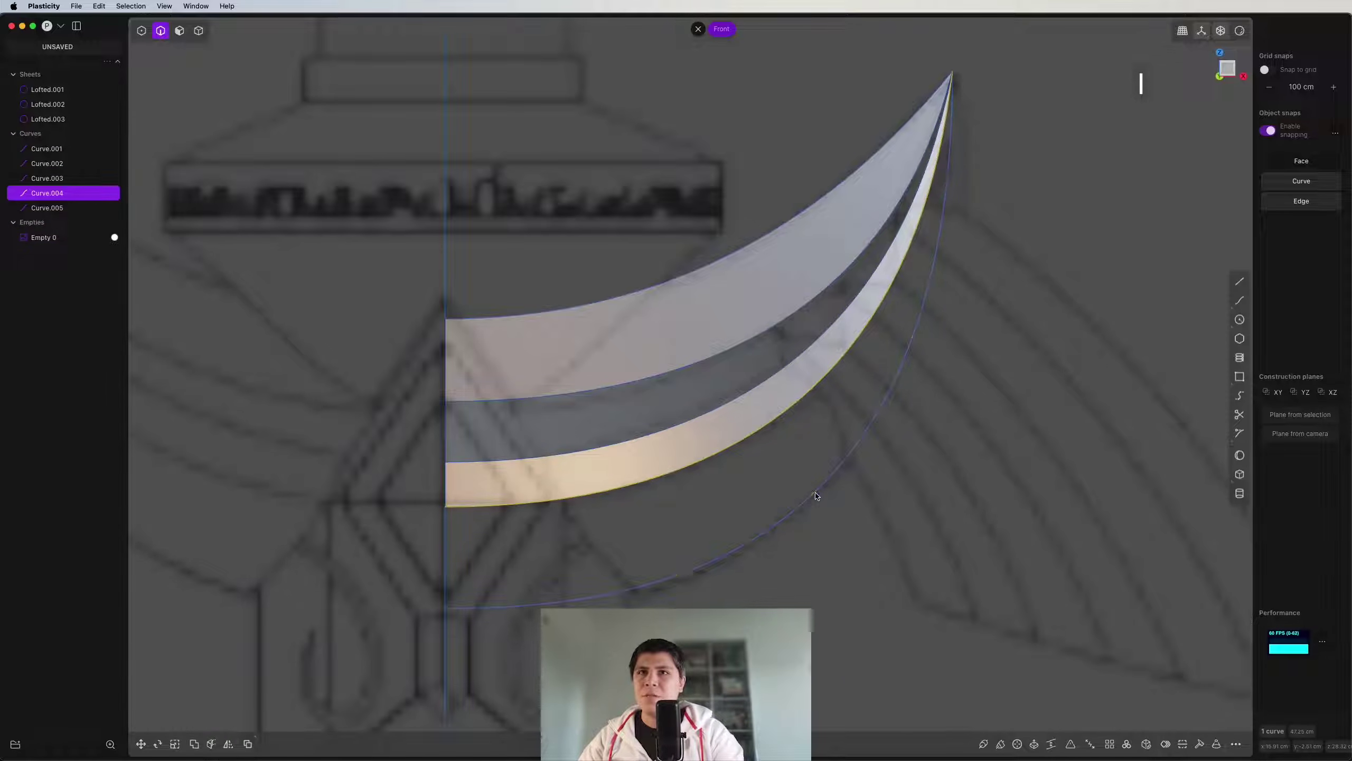
left_click(815, 496)
key("l")
key("Return")
Step: Join the four lofted crossguard surfaces into a single sheet
scroll(753, 301, "down", 3)
middle_click_drag(753, 302, 580, 319)
left_click_drag(591, 264, 483, 510)
key("e")
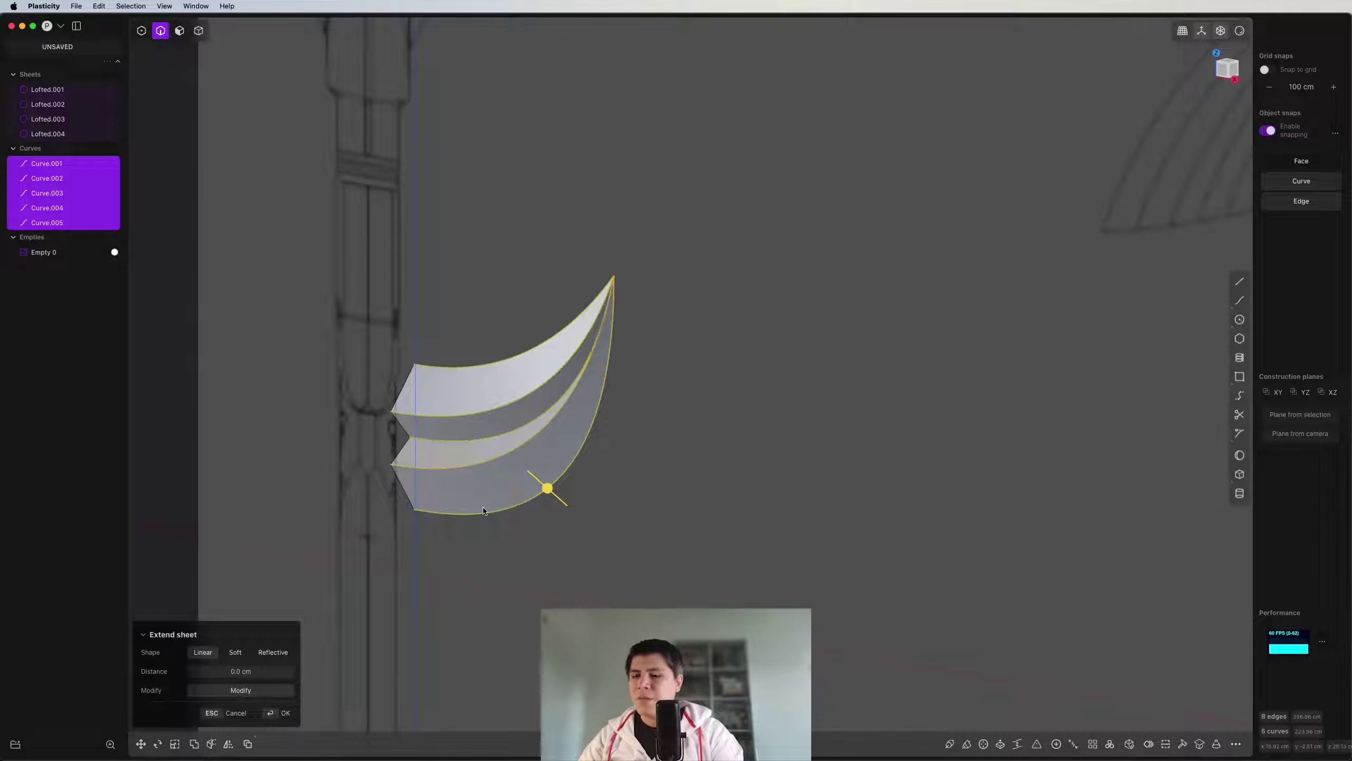
key("j")
key("4")
left_click_drag(537, 301, 521, 571)
key("j")
Step: Isolate the joined crossguard sheet and inspect it from the front
key("/")
key("shift+h")
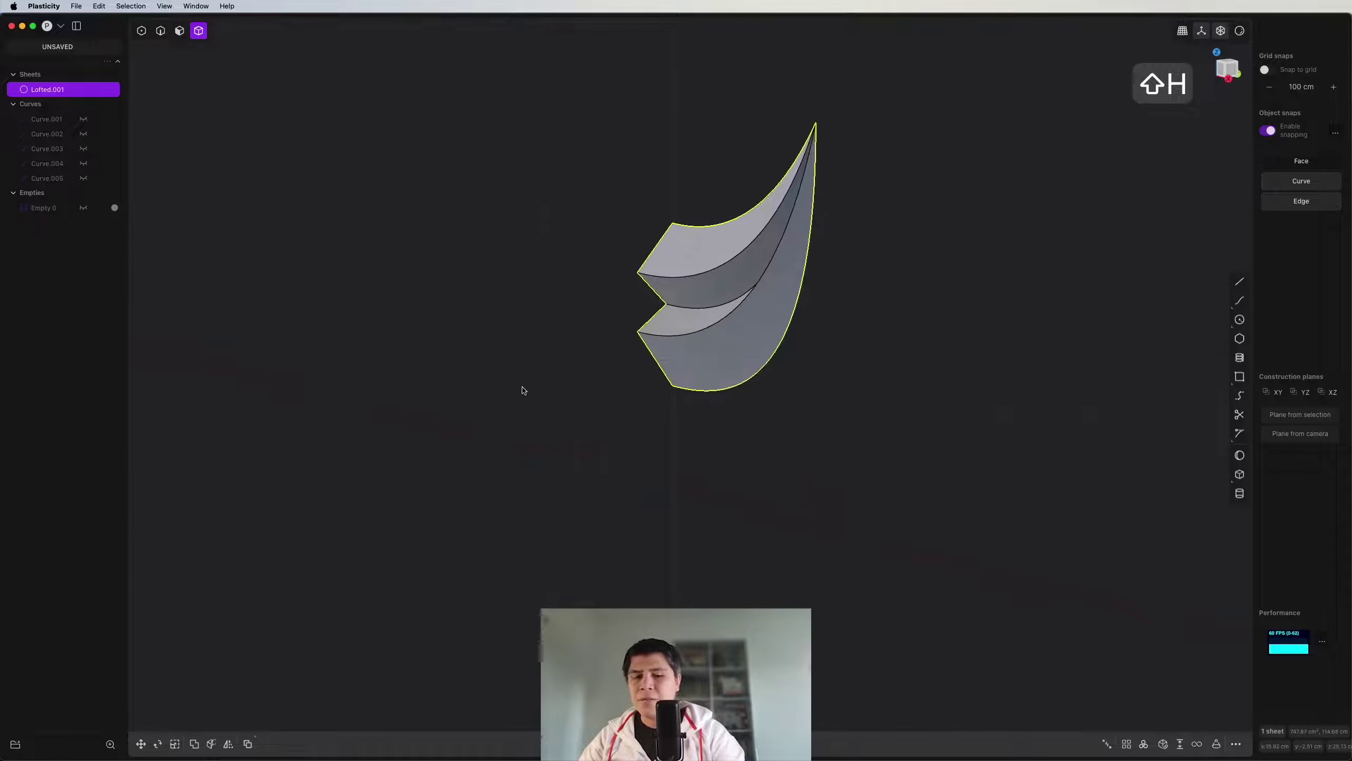
key("/")
middle_click_drag(519, 386, 673, 314)
key("1")
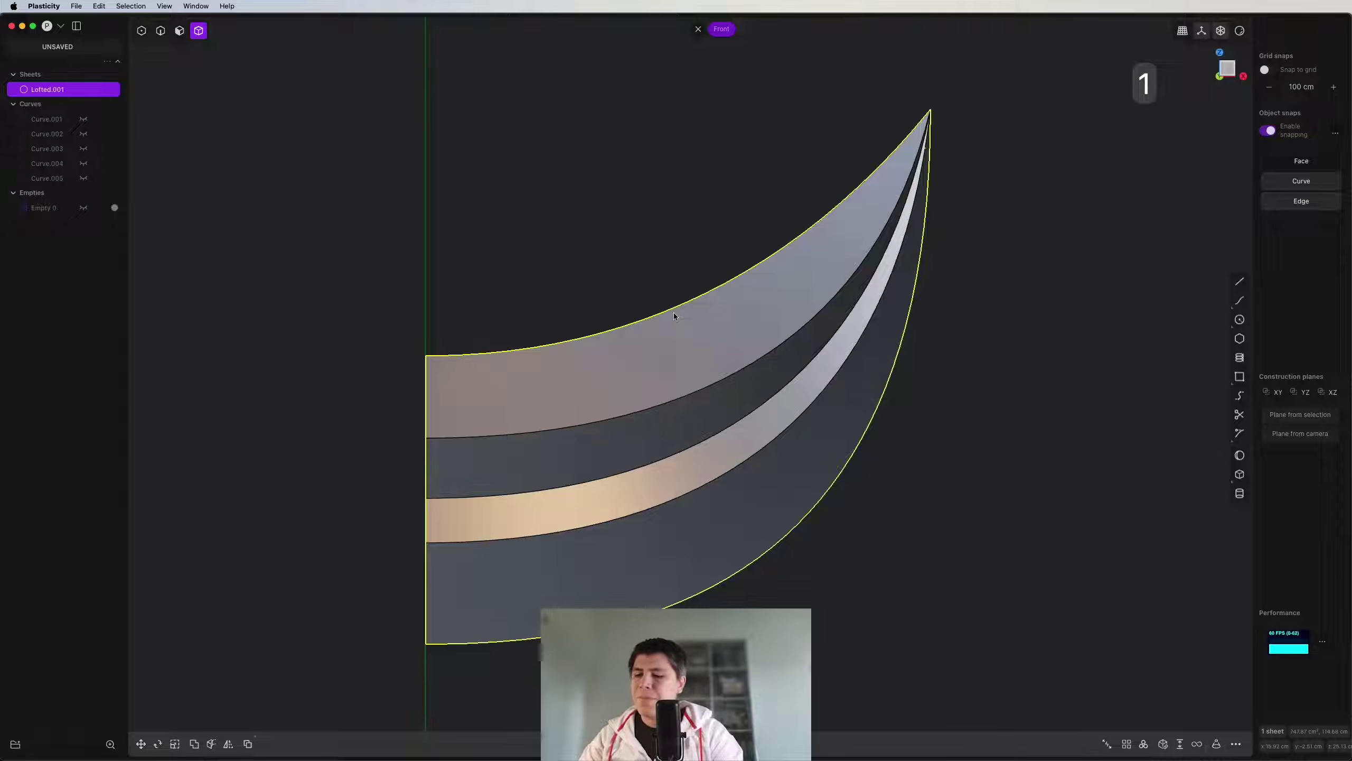
Step: Unhide the reference and curves, mirror the crossguard sheet across the sword's vertical centre plane, and join both halves
key("alt+h")
scroll(745, 329, "down", 3)
scroll(753, 352, "up", 4)
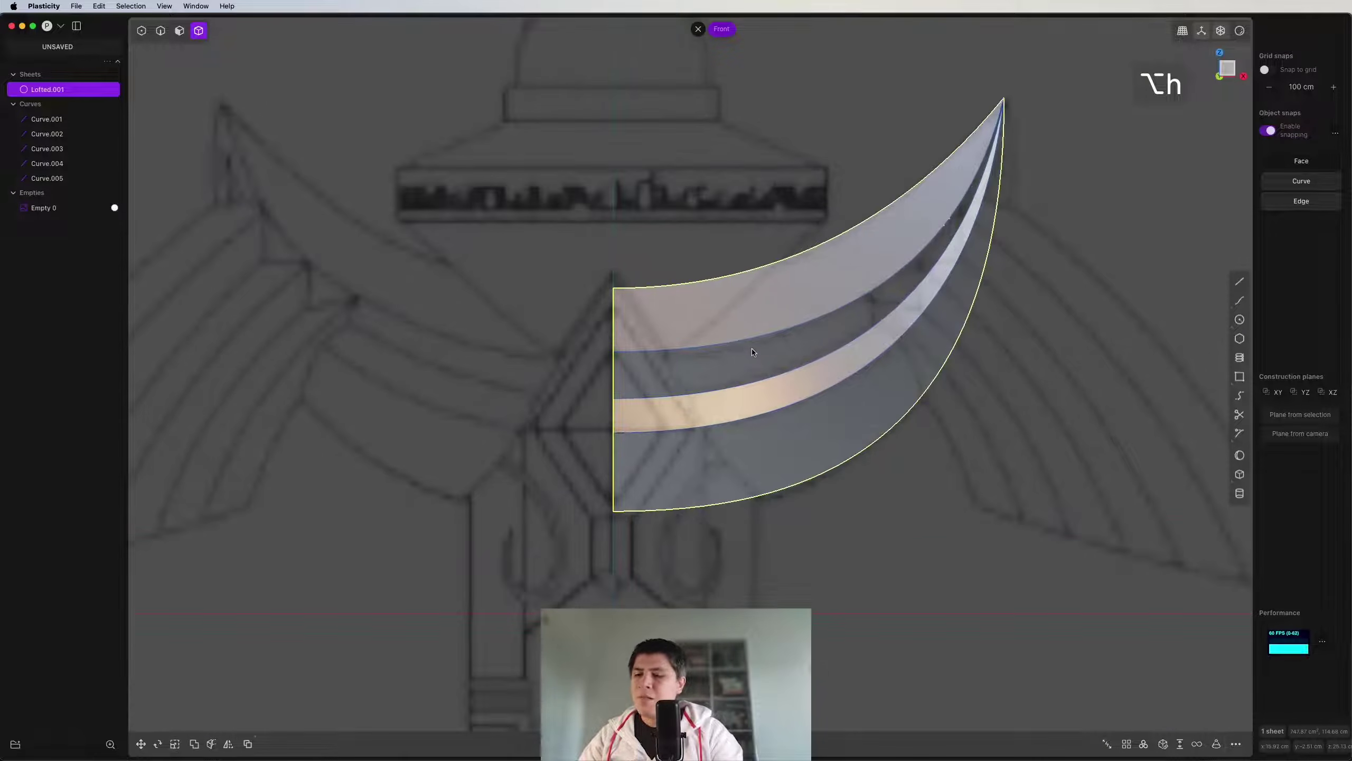
key("alt+x")
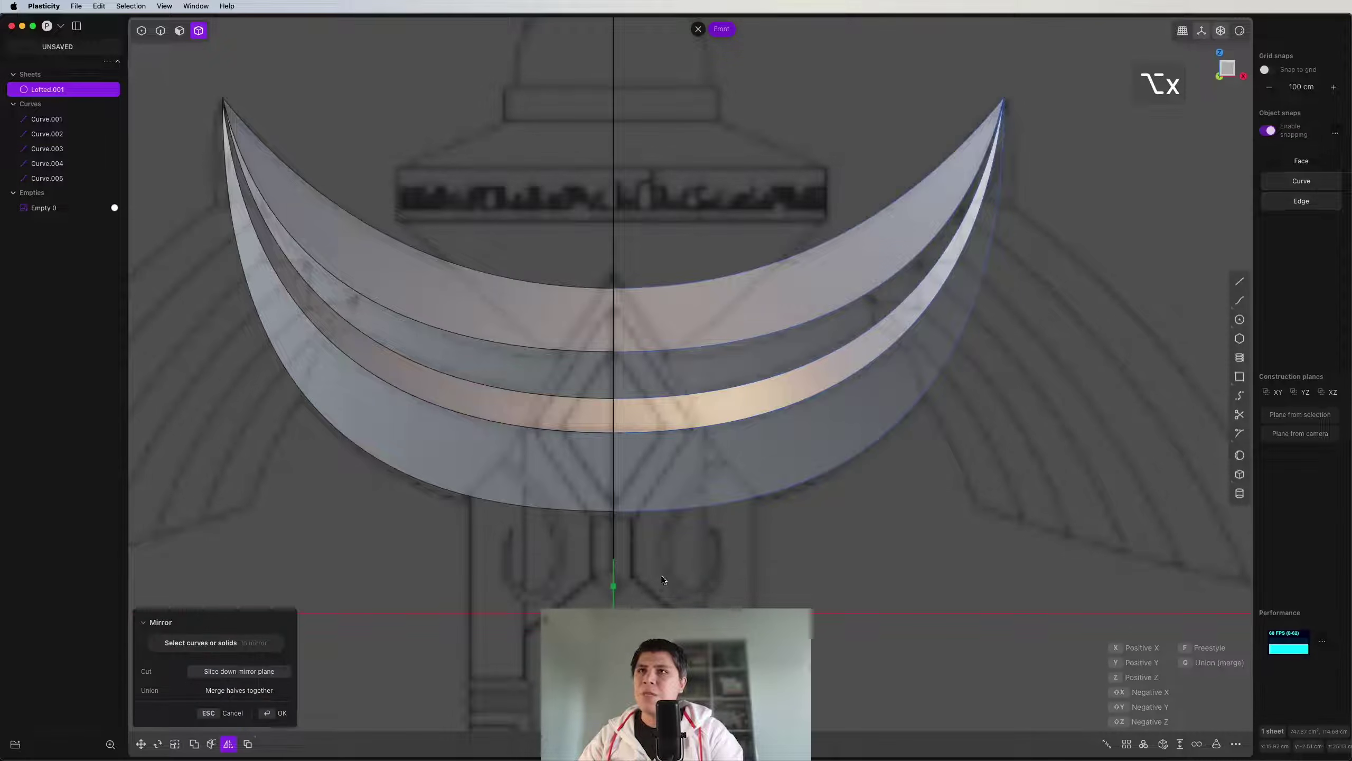
key("j")
Step: Mirror the full crossguard sheet from front to back in the side view
middle_click_drag(685, 500, 747, 346)
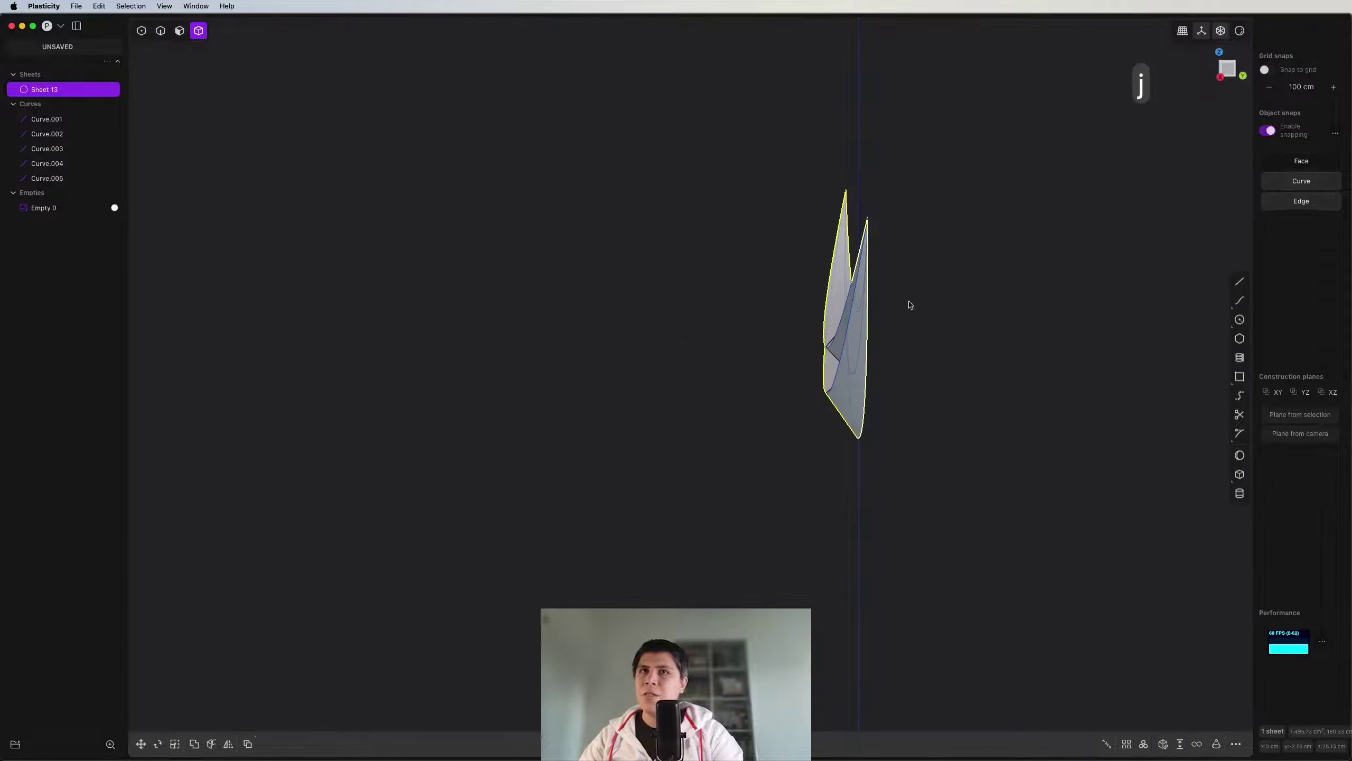
left_click(1234, 67)
key("alt+x")
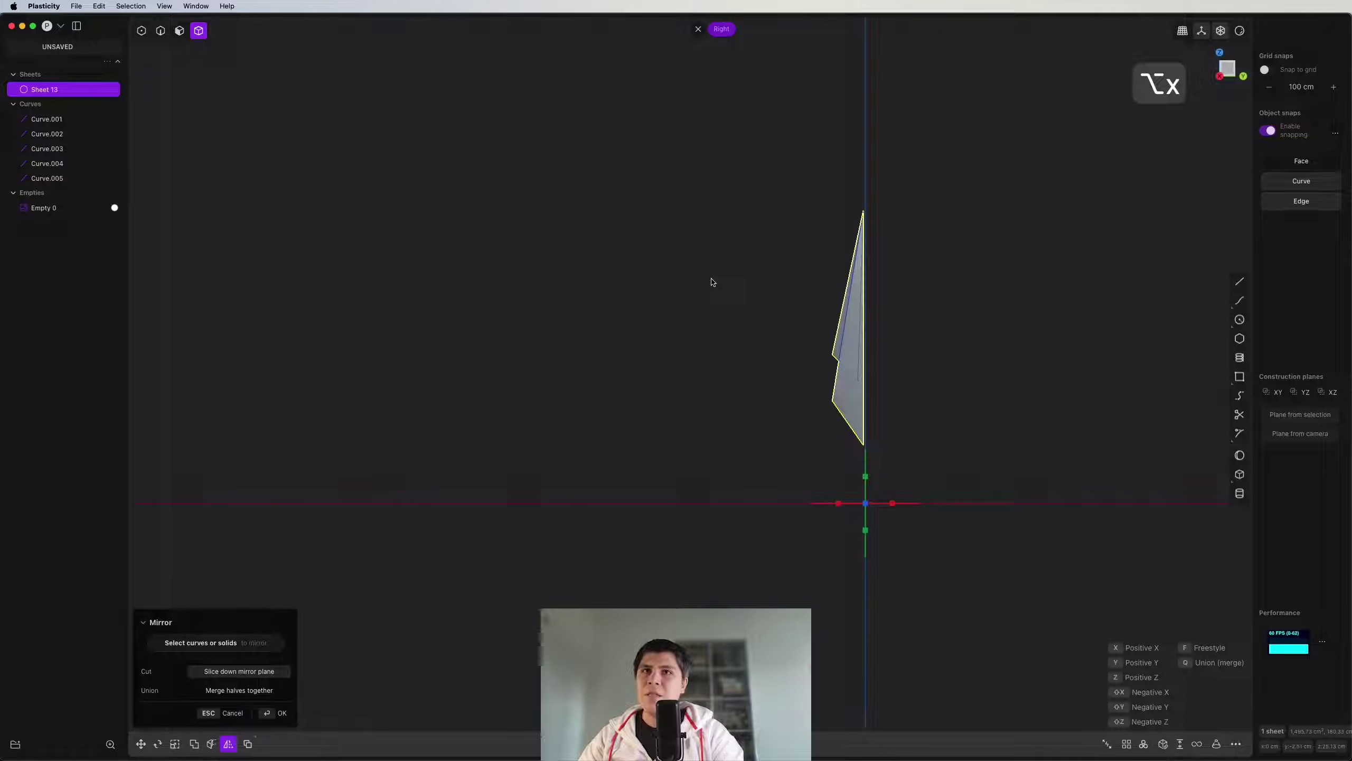
key("x")
middle_click_drag(951, 420, 842, 425)
left_click(884, 434)
Step: Hide the five construction curves, Curve.001 to Curve.005
key("2")
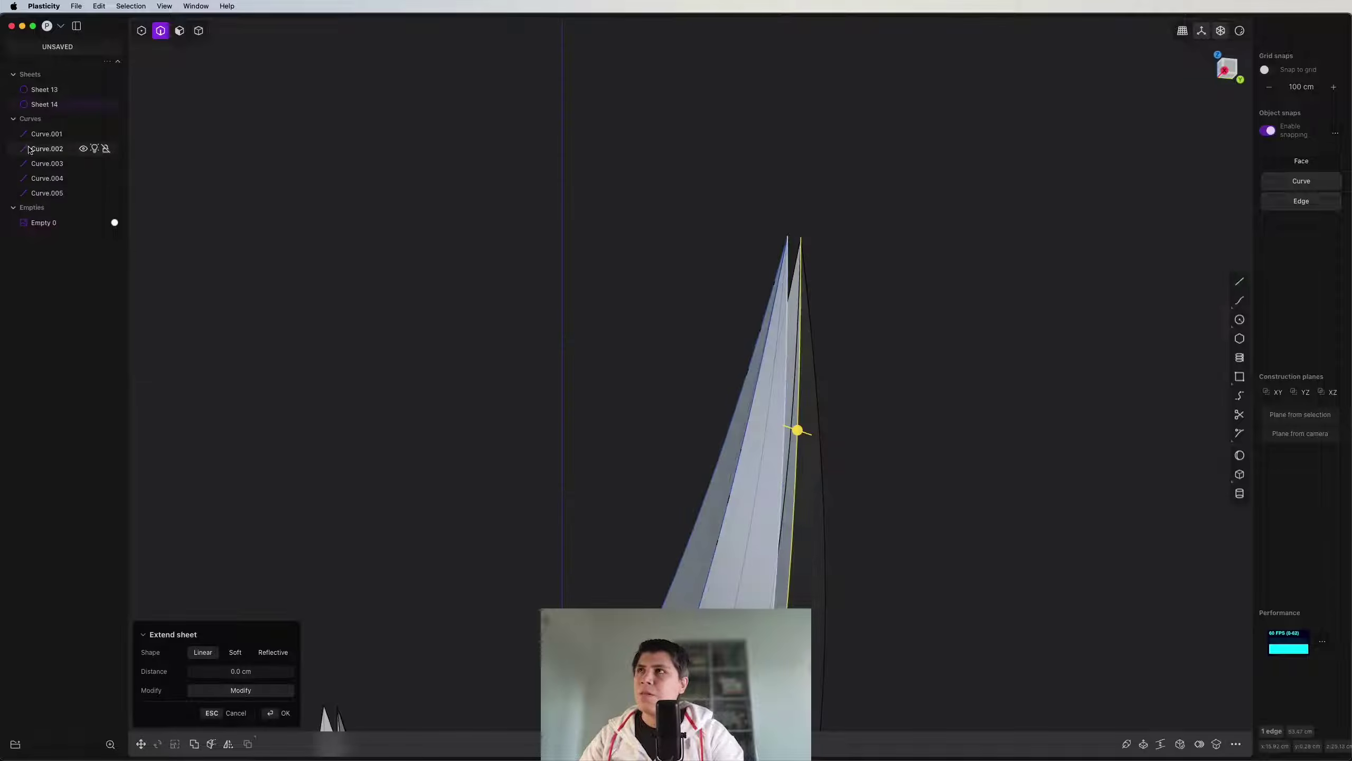
left_click(38, 134)
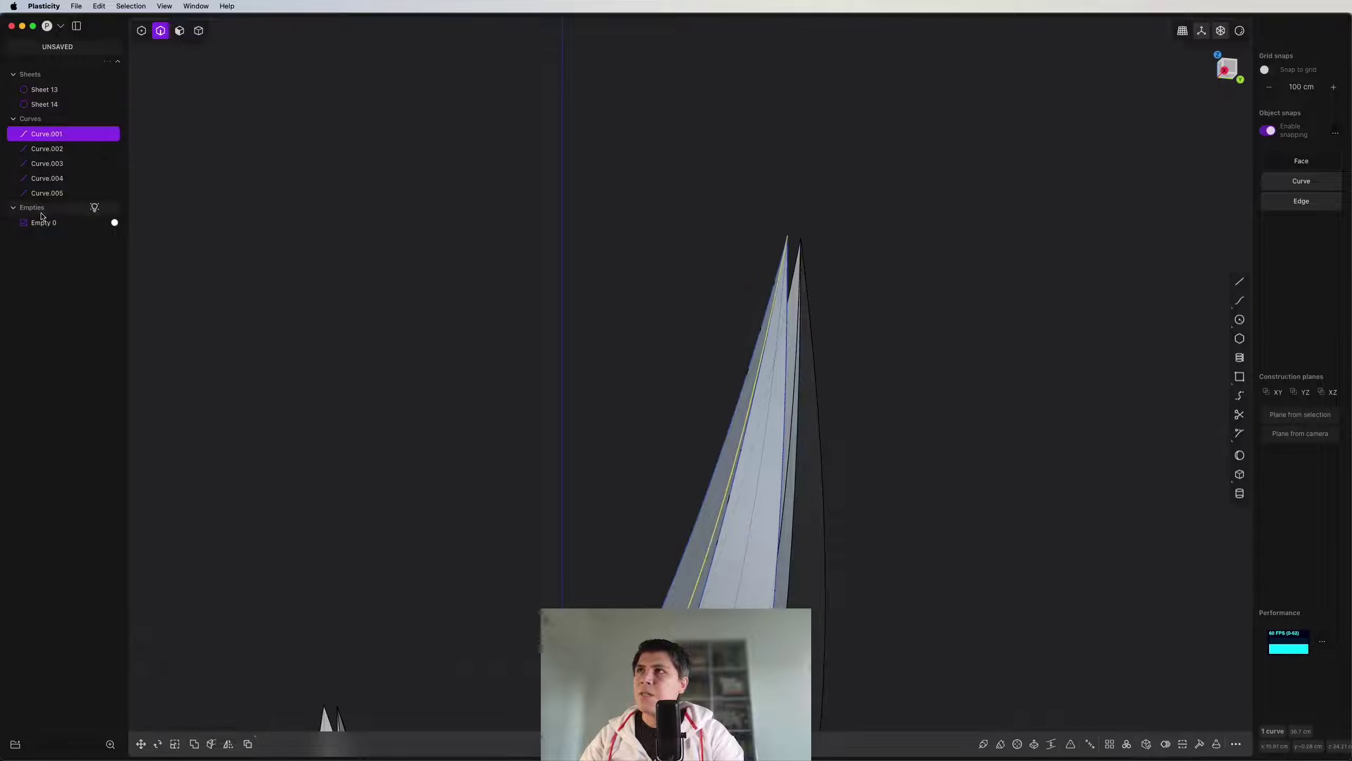
left_click(48, 194, "shift")
key("h")
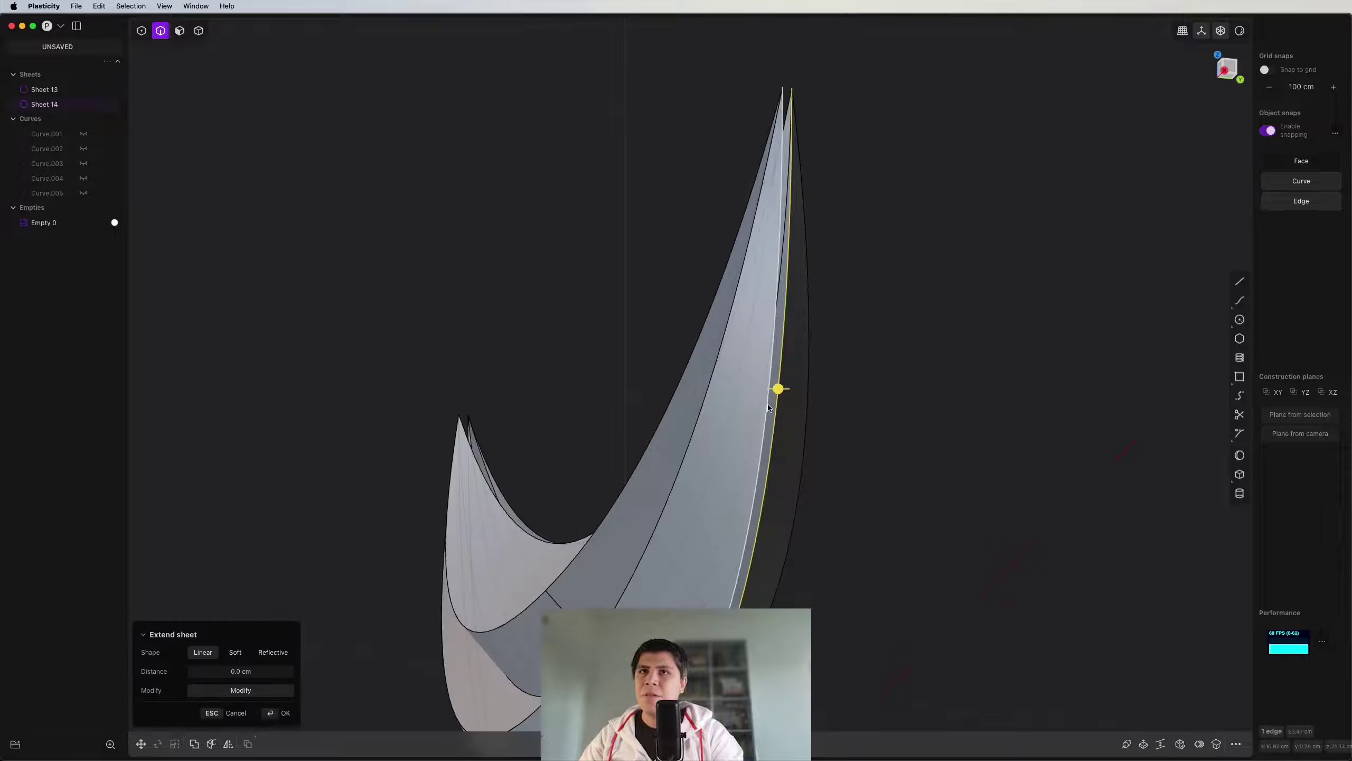
Step: Loft a surface between the front and back sheets' underside edges across both halves, cycling its continuity to round the underside
middle_click_drag(779, 393, 761, 453)
scroll(872, 322, "up", 5)
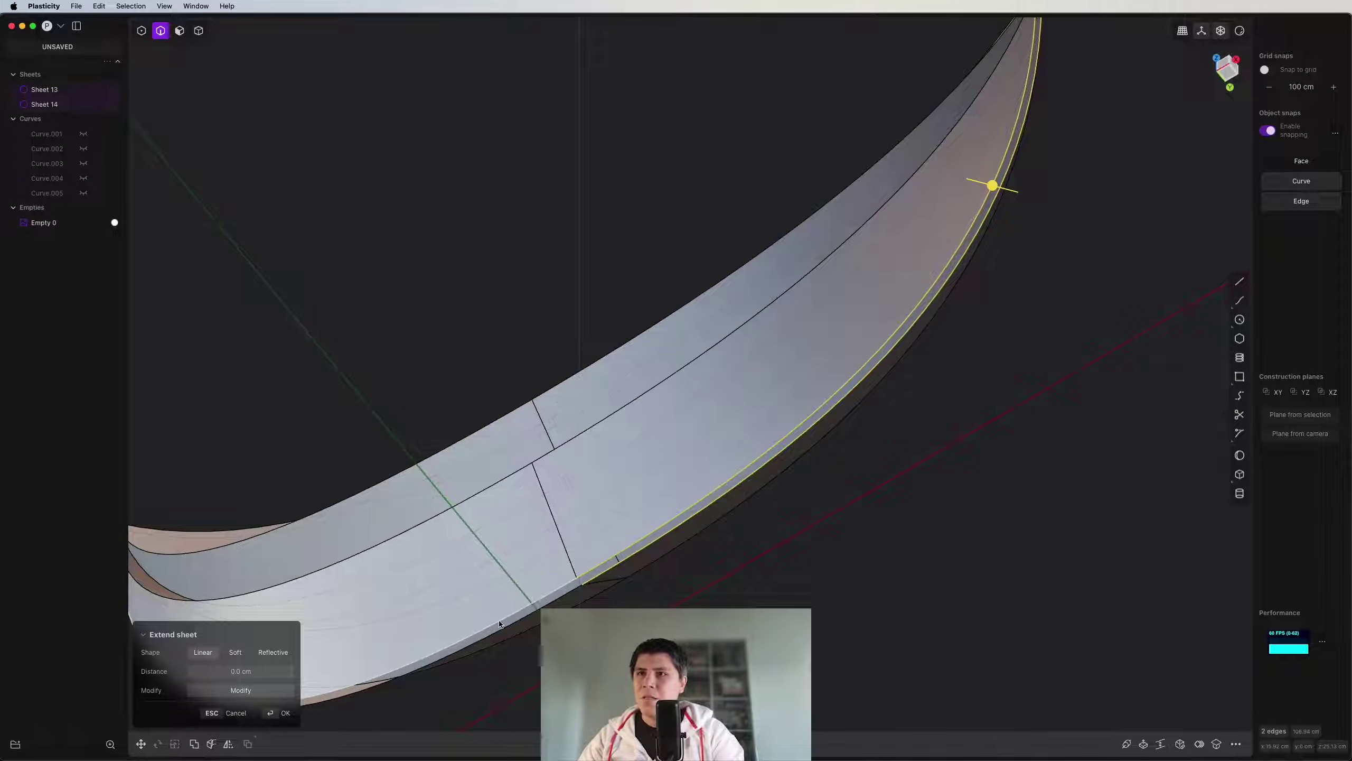
left_click(549, 596, "shift")
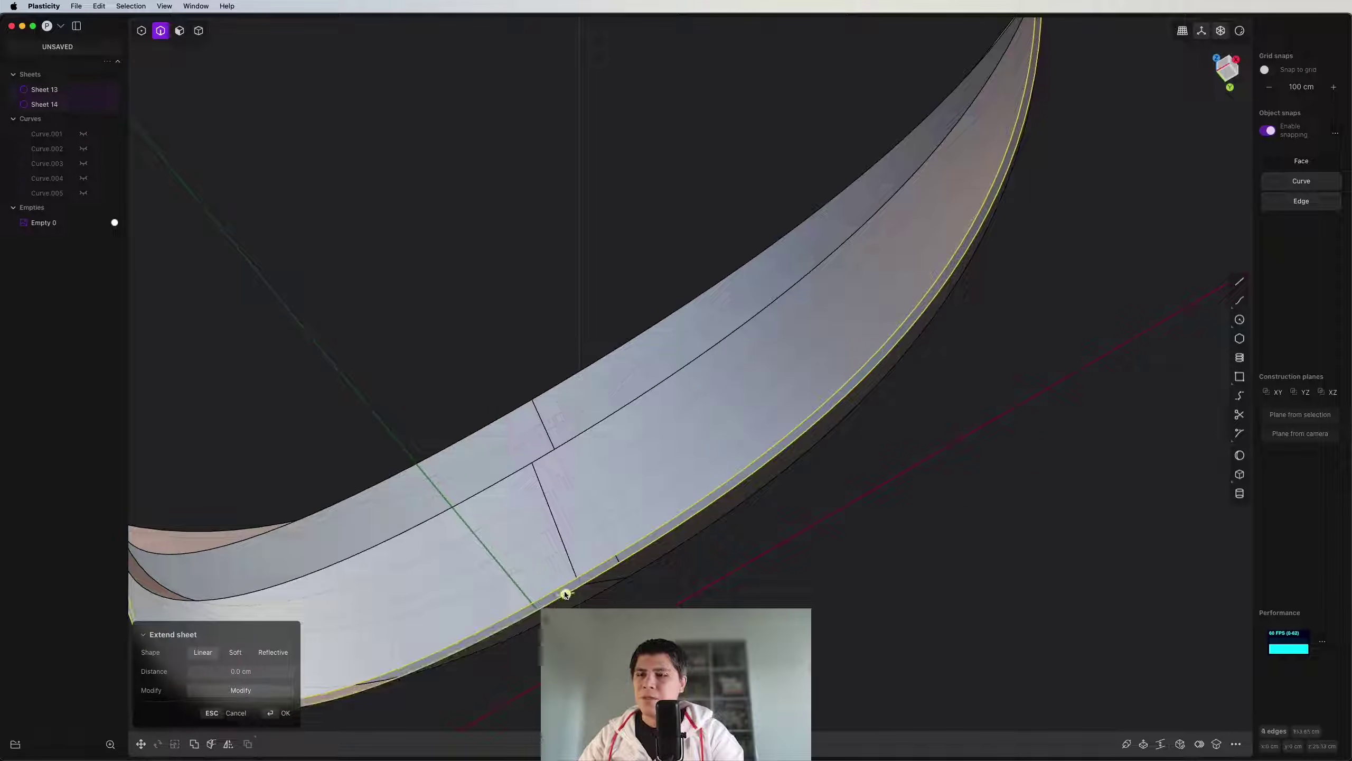
key("l")
scroll(718, 550, "down", 4)
middle_click_drag(718, 550, 737, 345)
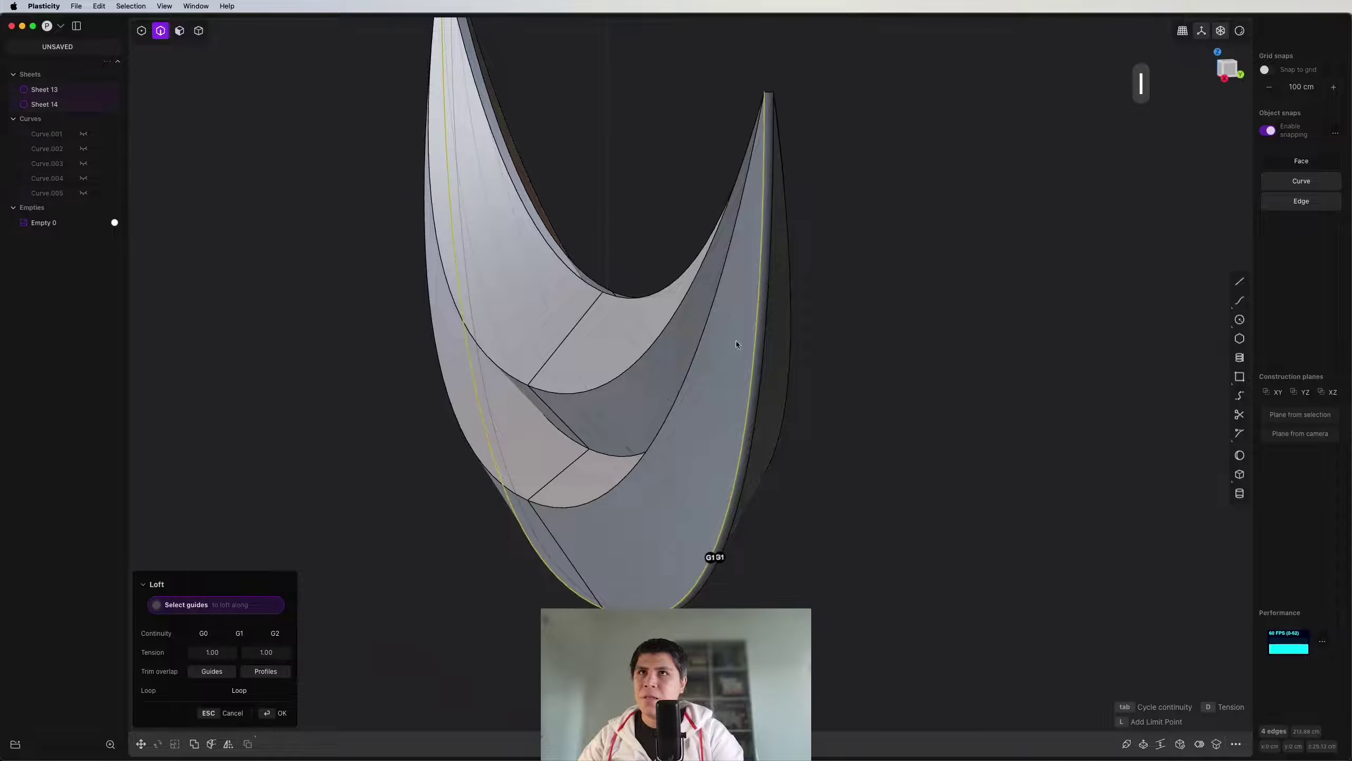
scroll(736, 345, "up", 3)
middle_click_drag(729, 284, 722, 326)
key("Tab")
key("Tab")
key("Tab")
right_click(727, 356)
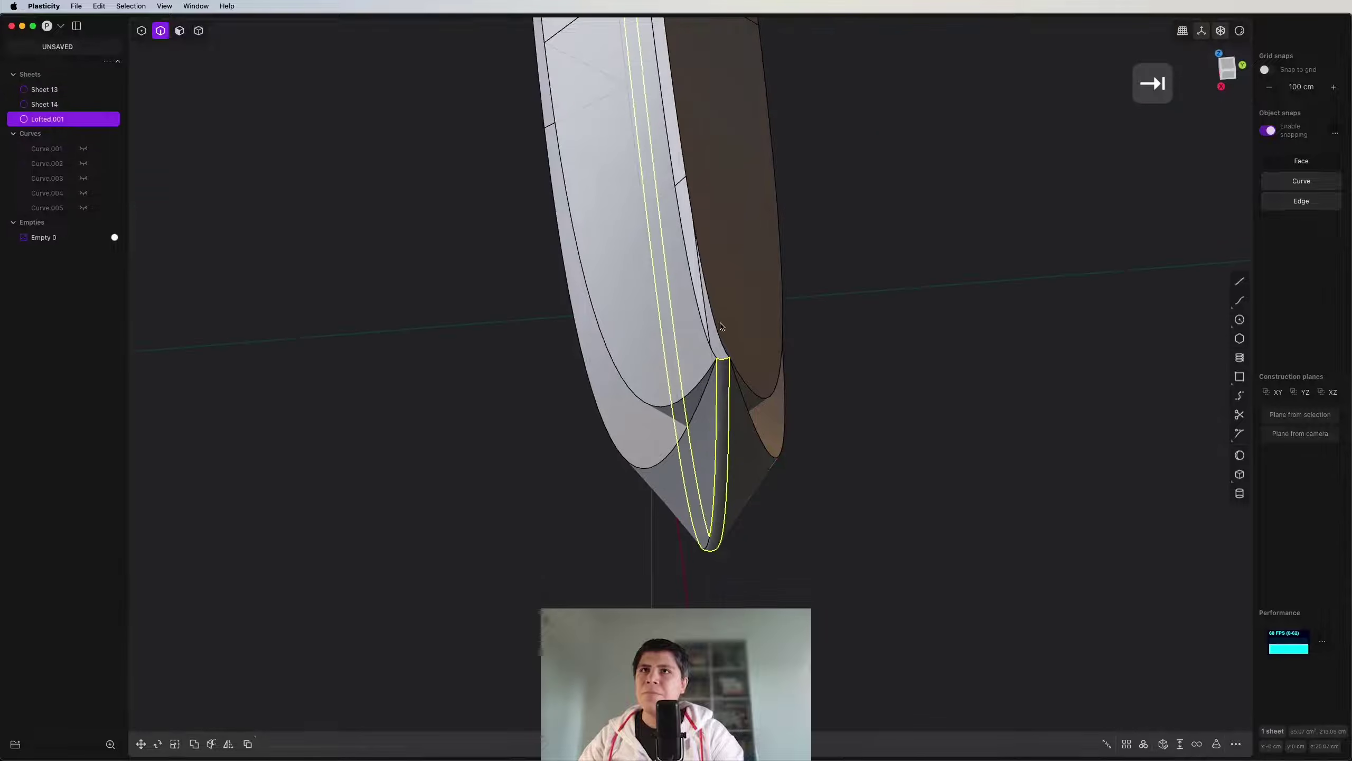
Step: Loft a surface between the upper edges of the front and back crossguard sheets
left_click(720, 327)
key("e")
middle_click_drag(641, 144, 842, 236)
key("Return")
Step: Join the front, back, underside and upper surfaces into one crossguard sheet
scroll(677, 267, "down", 5)
key("4")
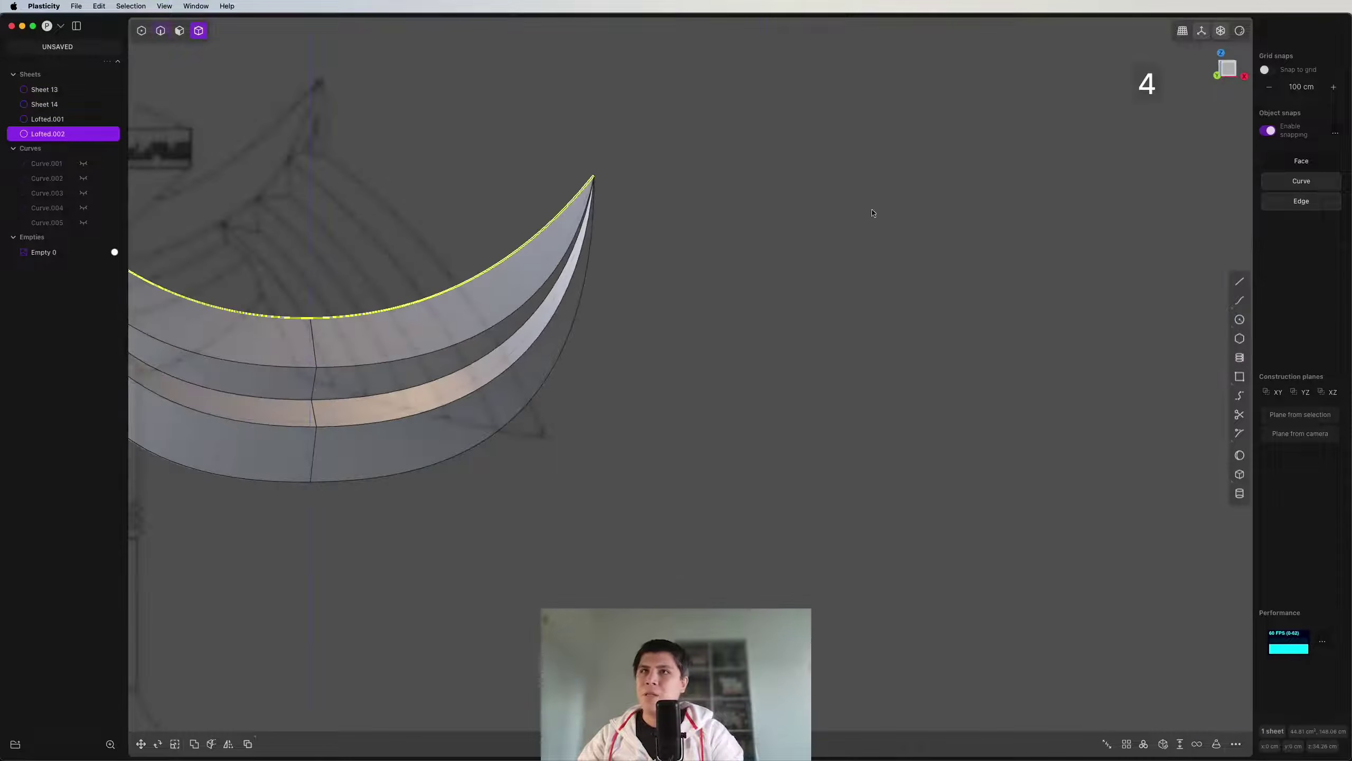
left_click_drag(641, 170, 411, 480)
key("k")
key("j")
key("j")
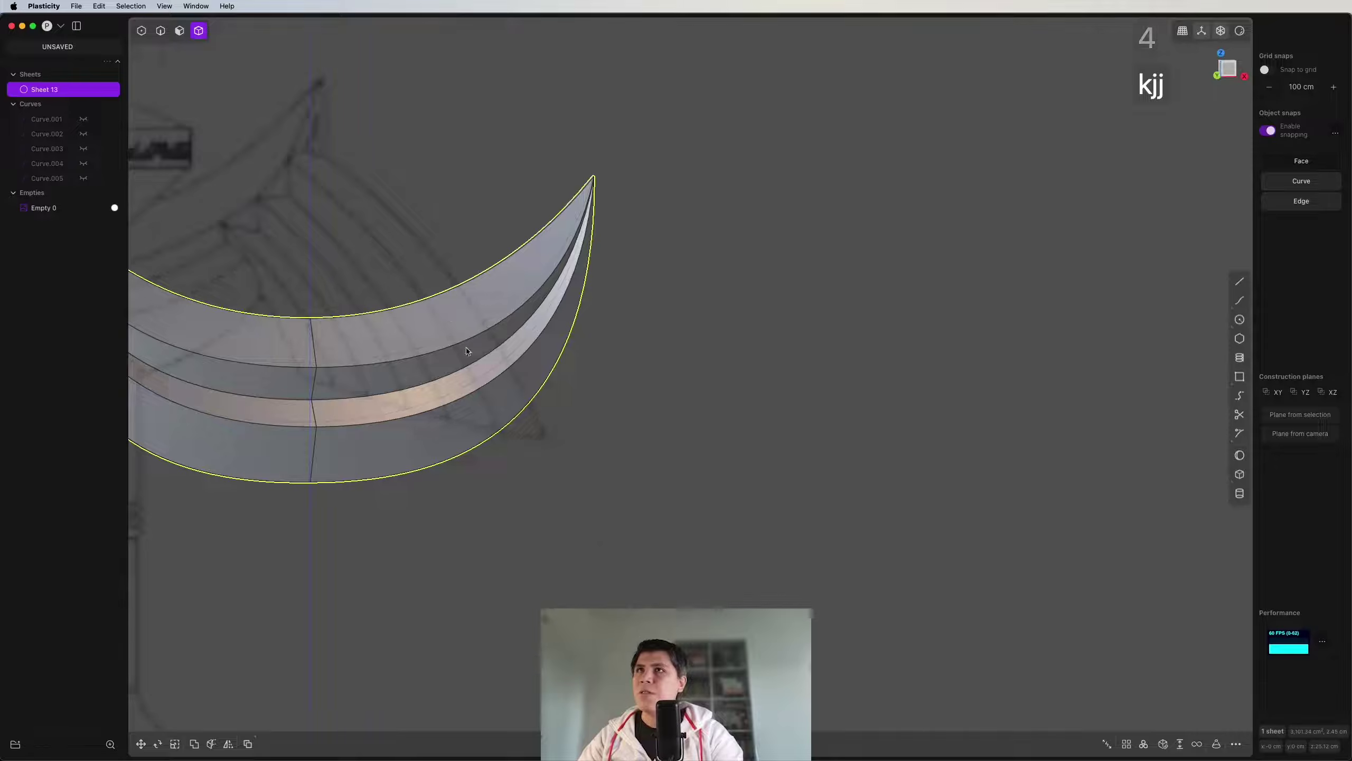
Step: Patch the open edge loop at one tip of the crossguard
key("slash")
middle_click_drag(498, 362, 846, 360)
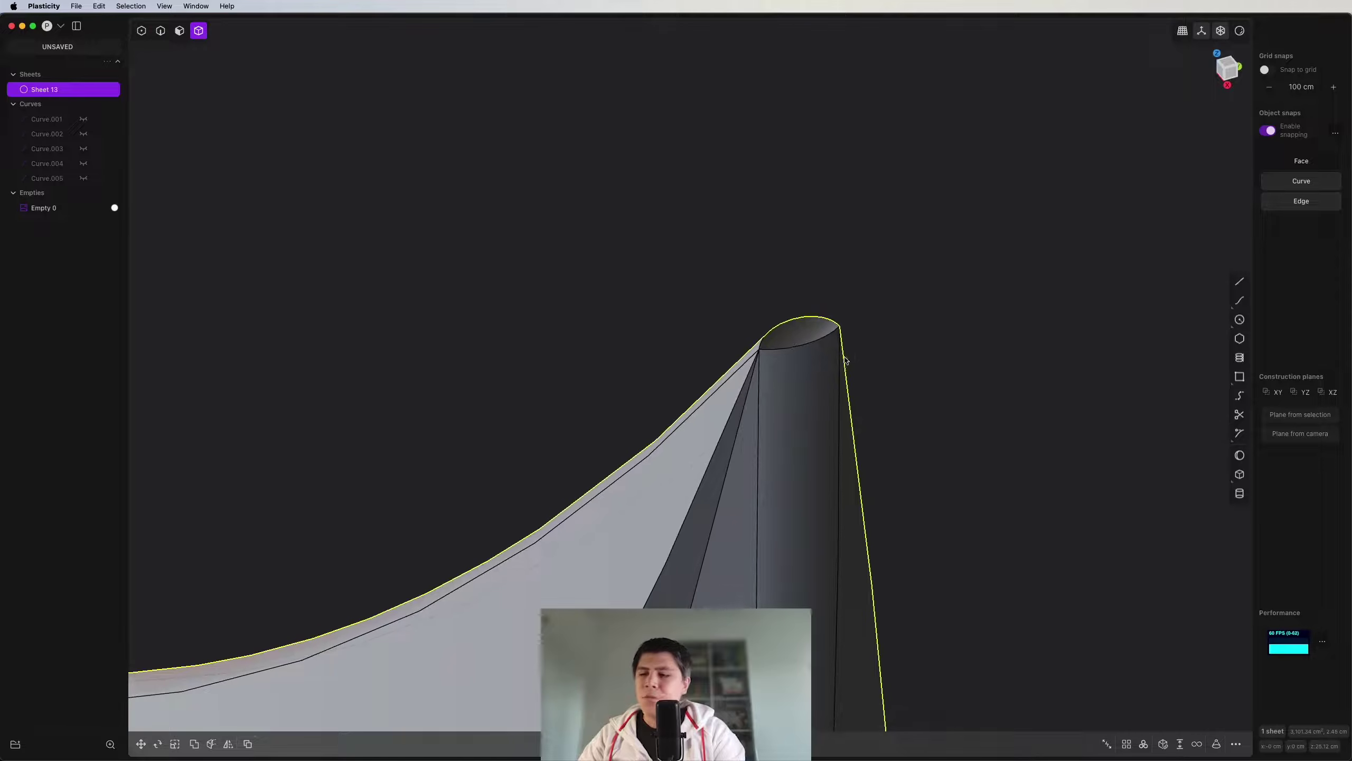
left_click(797, 347)
key("e")
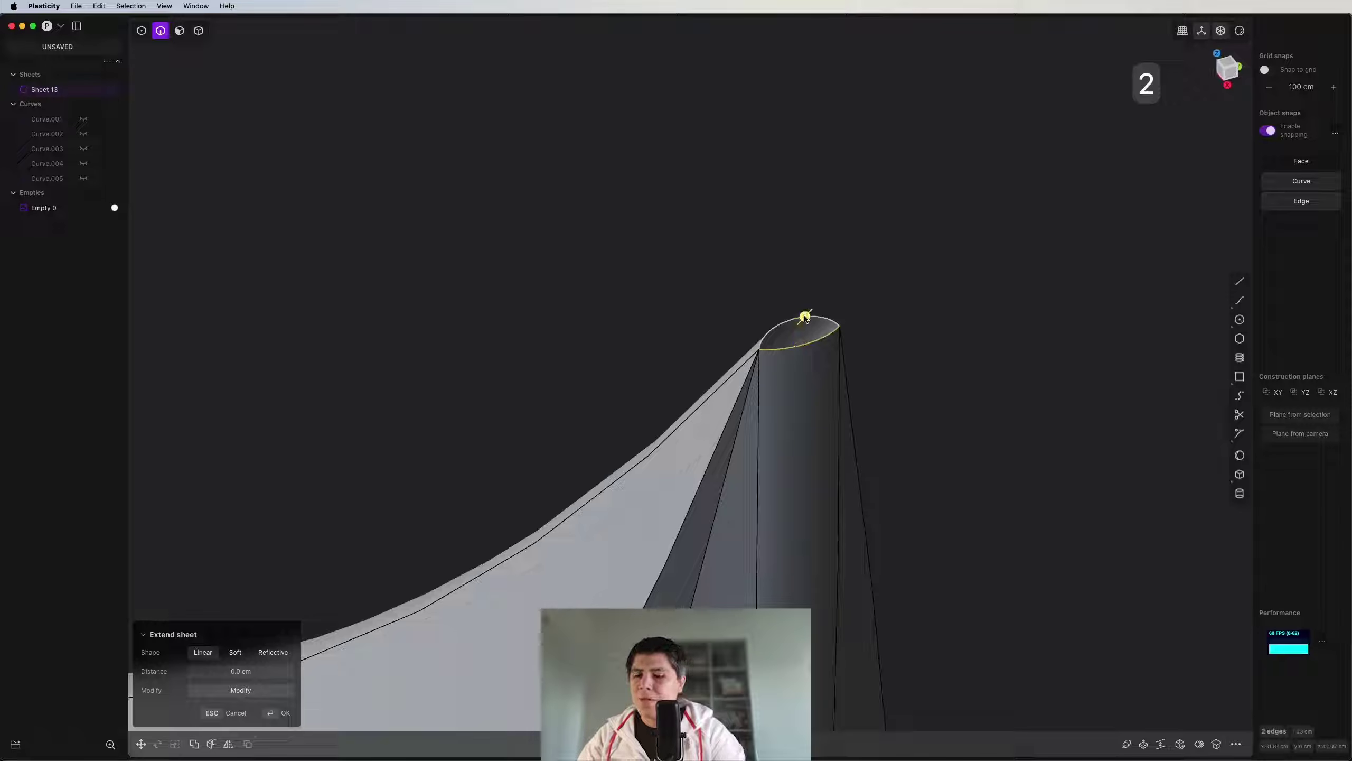
key("shift+super+p")
key("Return")
Step: Patch the open edge loop at the opposite crossguard tip to close the body into a solid
middle_click_drag(806, 318, 629, 310)
left_click(623, 308)
key("e")
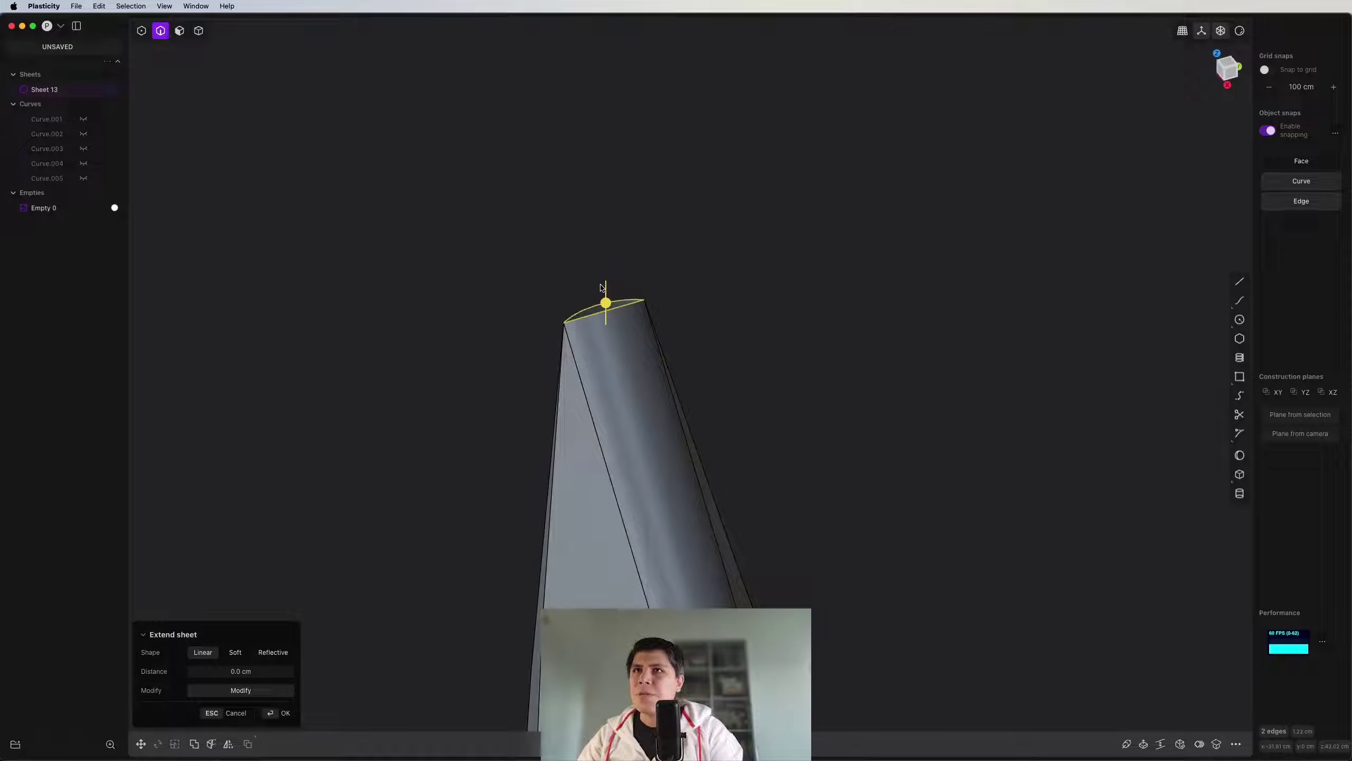
key("shift+super+p")
key("Return")
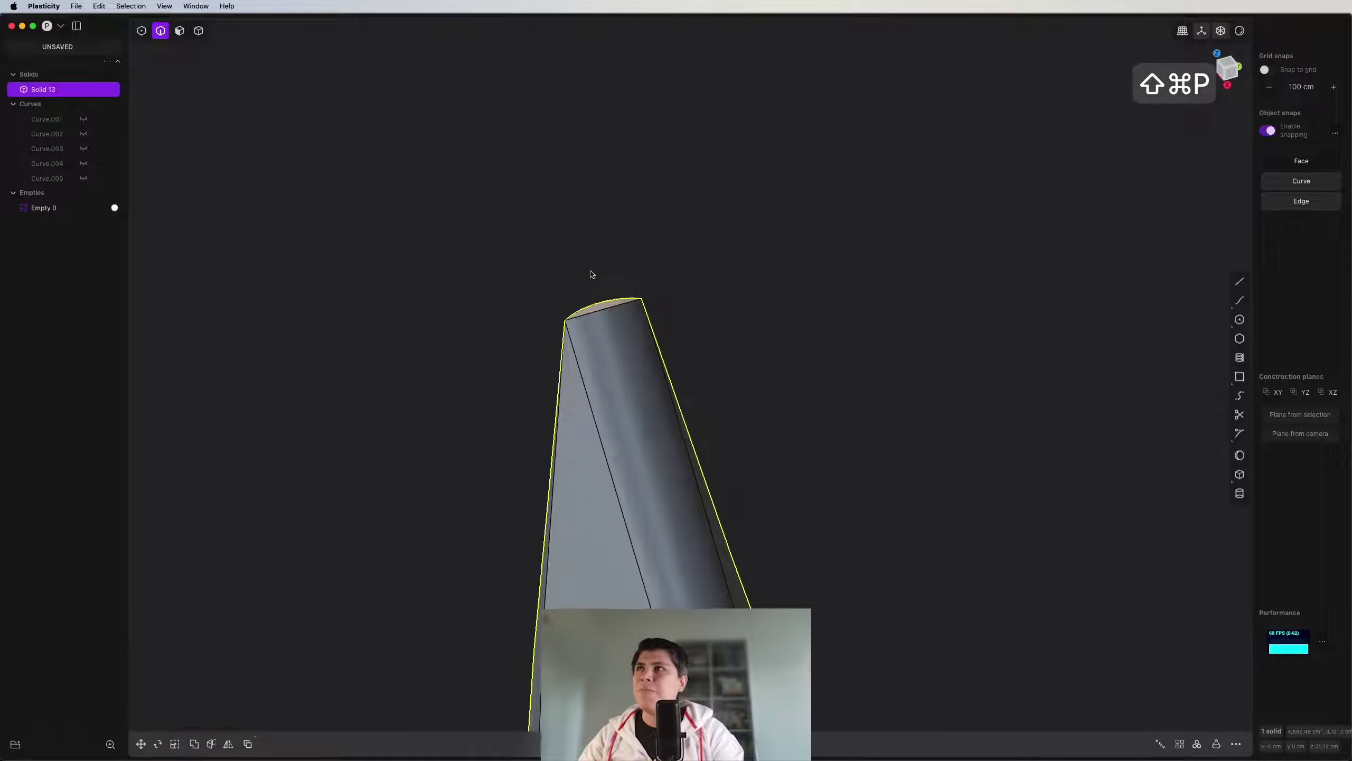
Step: Examine the crossguard solid from the front against the wing feather lines of the blueprint
scroll(372, 186, "down", 1)
mouse_move(665, 405)
middle_mouse_down()
mouse_move(681, 414)
mouse_move(613, 241)
mouse_move(716, 389)
mouse_move(655, 424)
mouse_move(735, 386)
middle_mouse_up()
key("1")
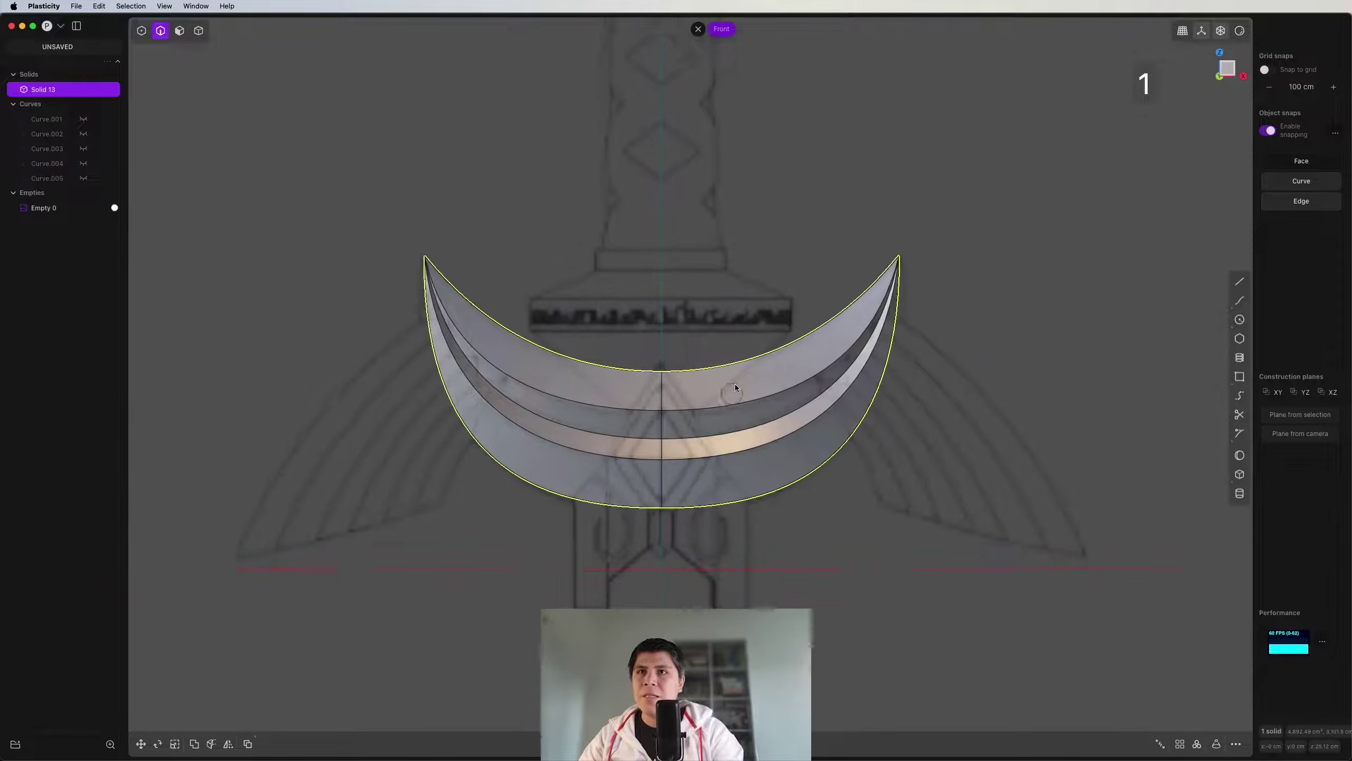
scroll(736, 387, "up", 3)
scroll(826, 538, "down", 2)
left_click(916, 381)
middle_click_drag(985, 397, 786, 326, "shift")
scroll(852, 370, "up", 3)
scroll(787, 326, "down", 1)
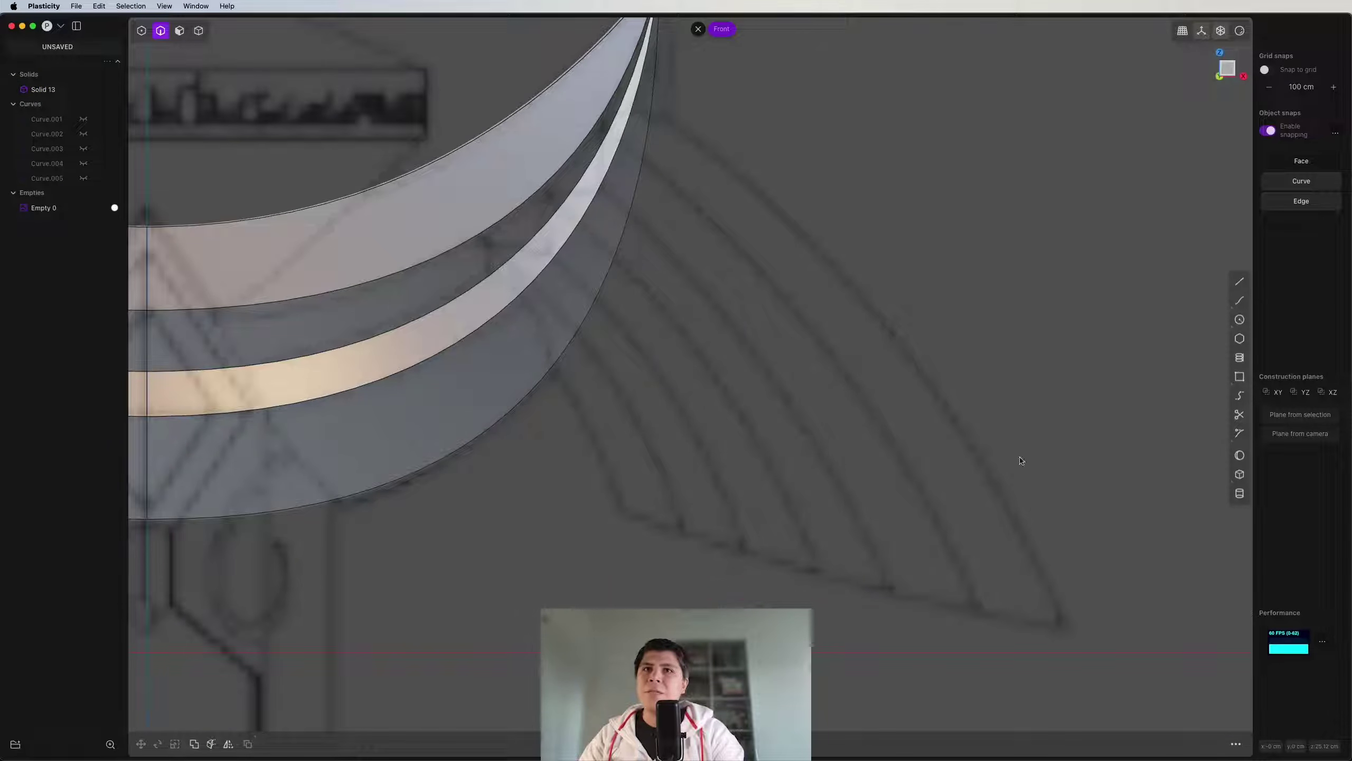
scroll(680, 386, "down", 2)
middle_click_drag(716, 443, 765, 423, "shift")
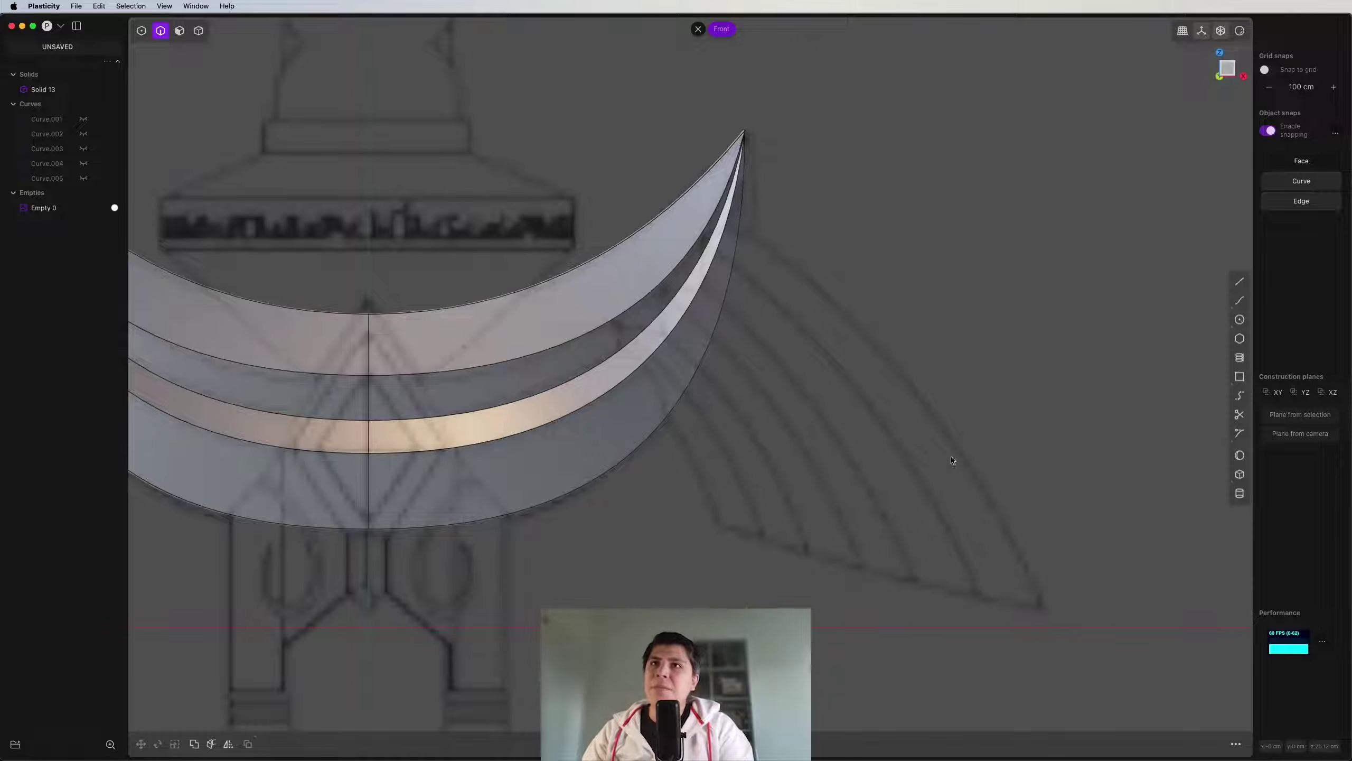
middle_click_drag(952, 460, 936, 450, "shift")
scroll(864, 425, "up", 3)
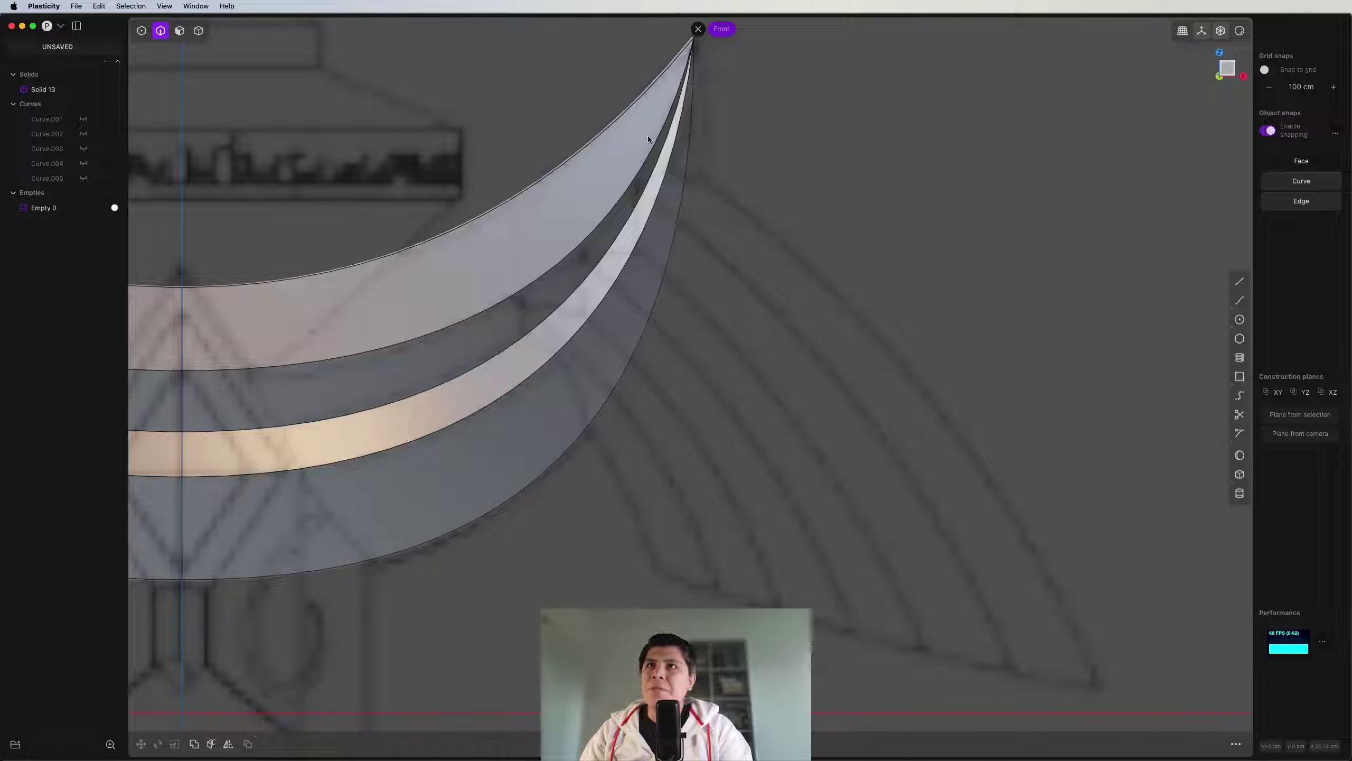
left_click(611, 214)
key("f")
middle_click_drag(610, 213, 806, 352)
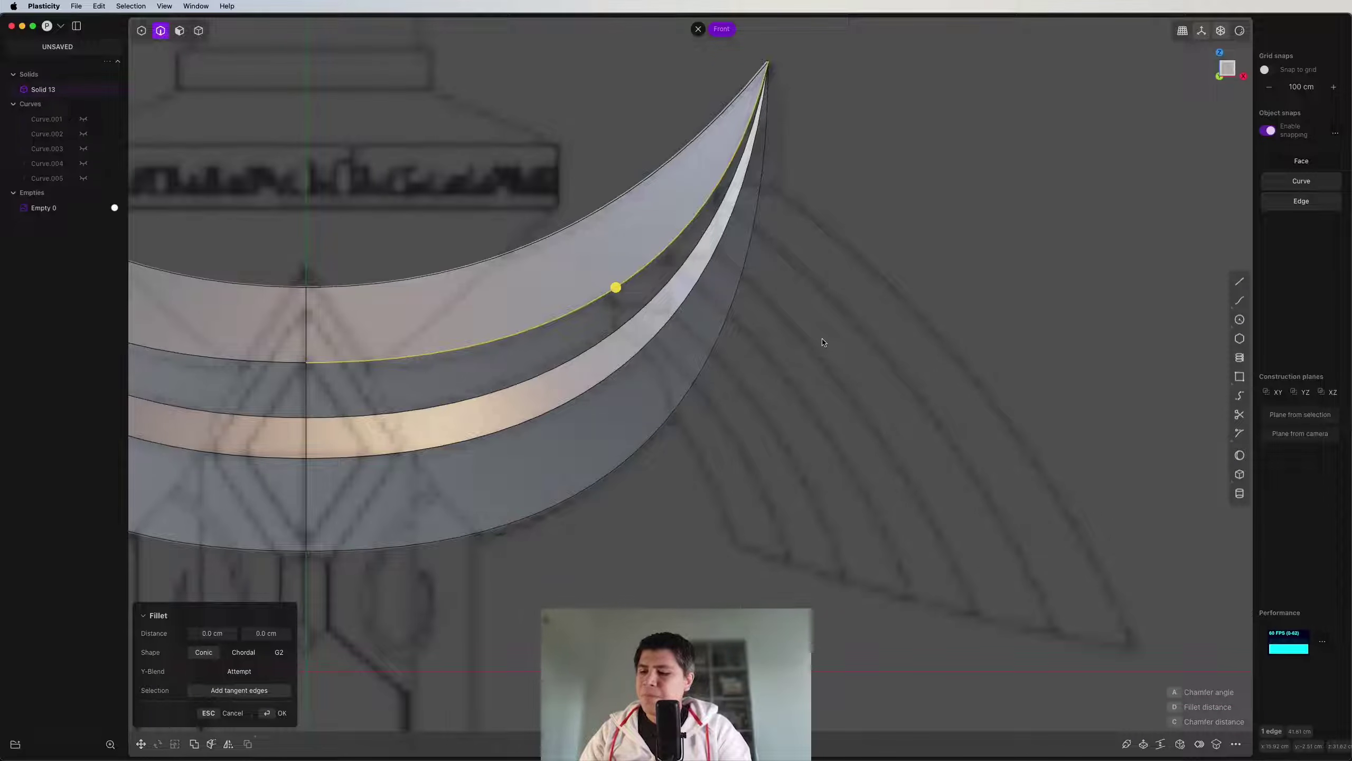
Step: Draw a control-point curve from the crossguard's upper inner edge along the second-outermost feather line to its tip on the blueprint
key("ctrl+super+c")
scroll(810, 317, "up", 5)
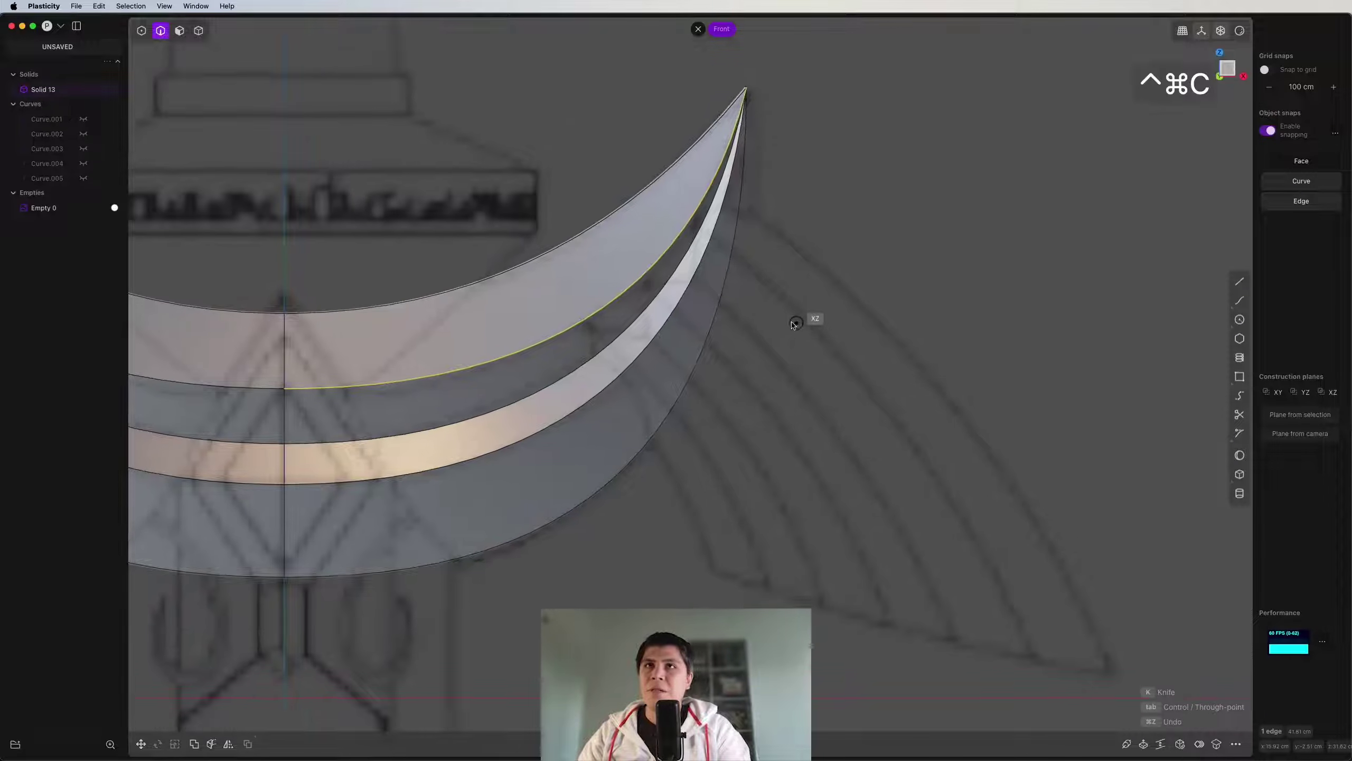
scroll(808, 280, "down", 4)
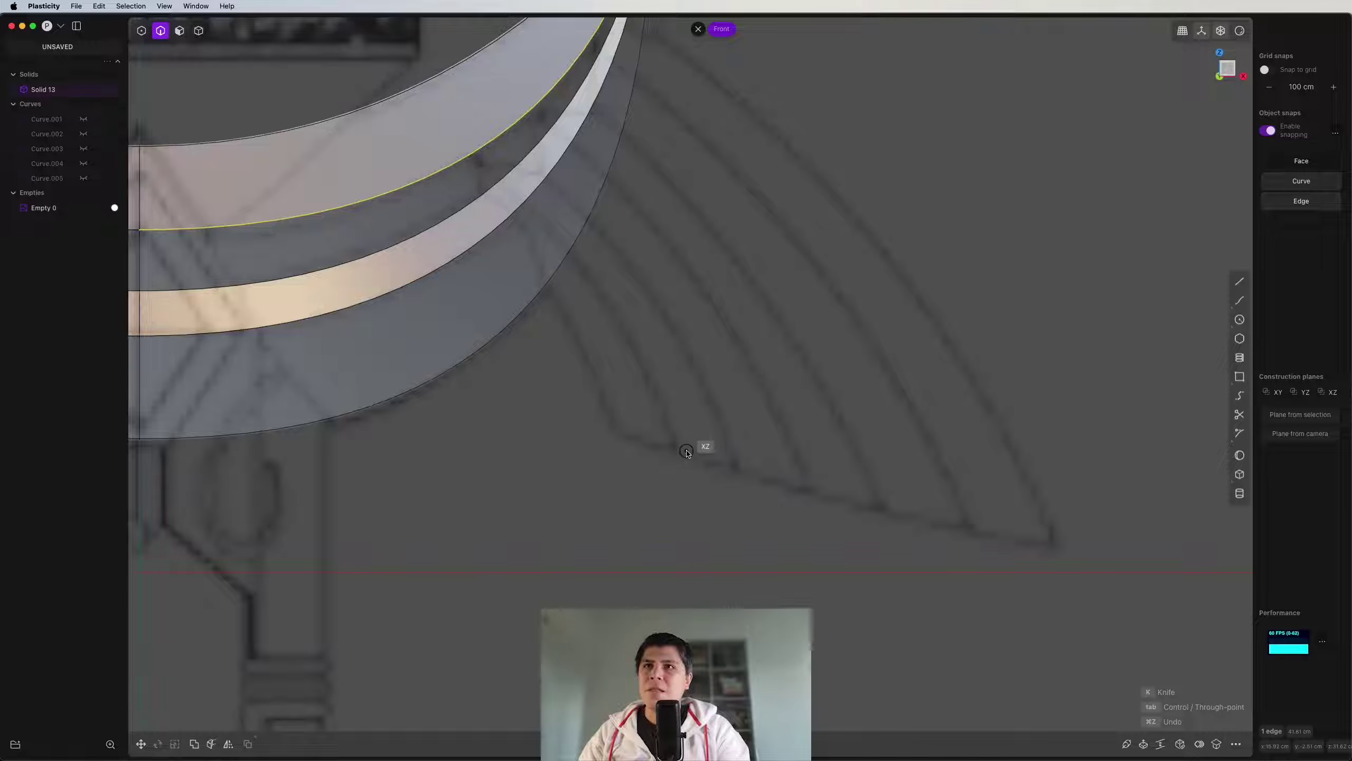
scroll(691, 398, "up", 3)
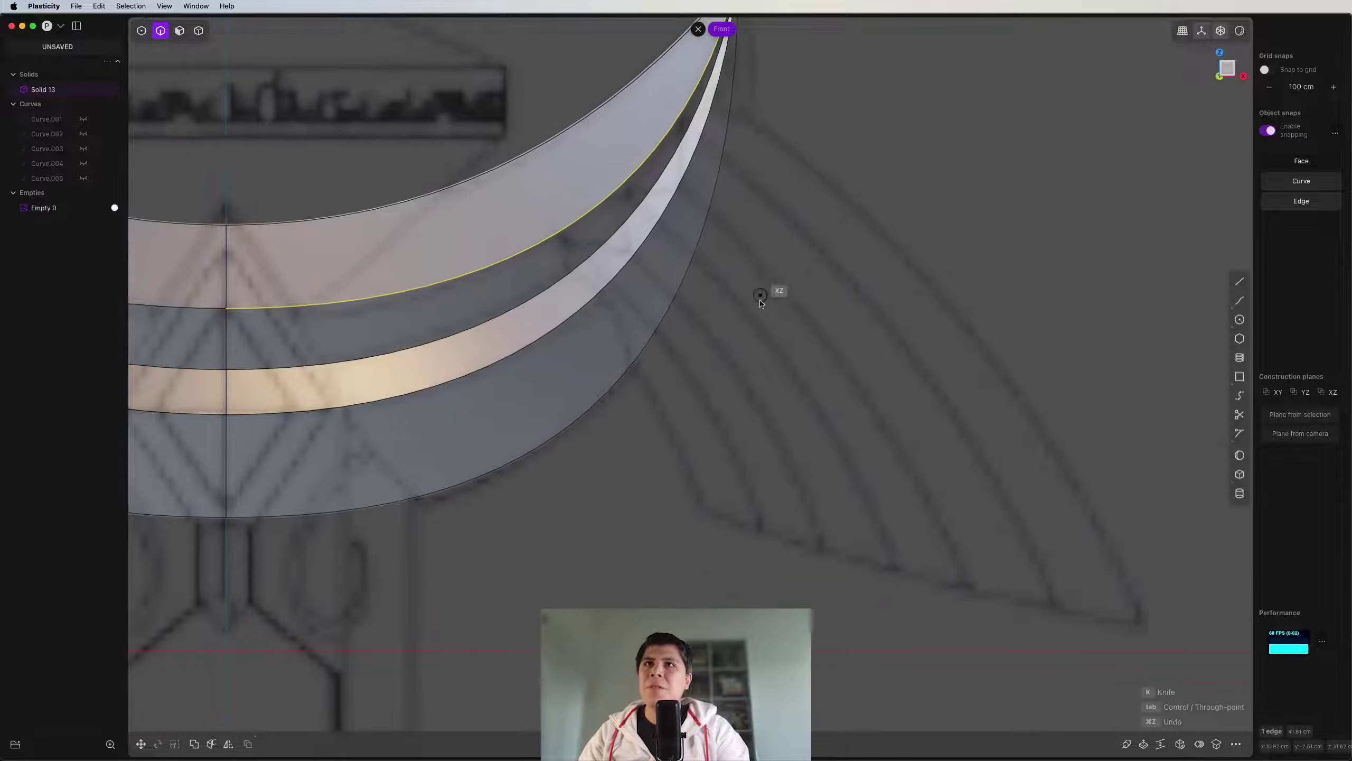
scroll(694, 181, "up", 3)
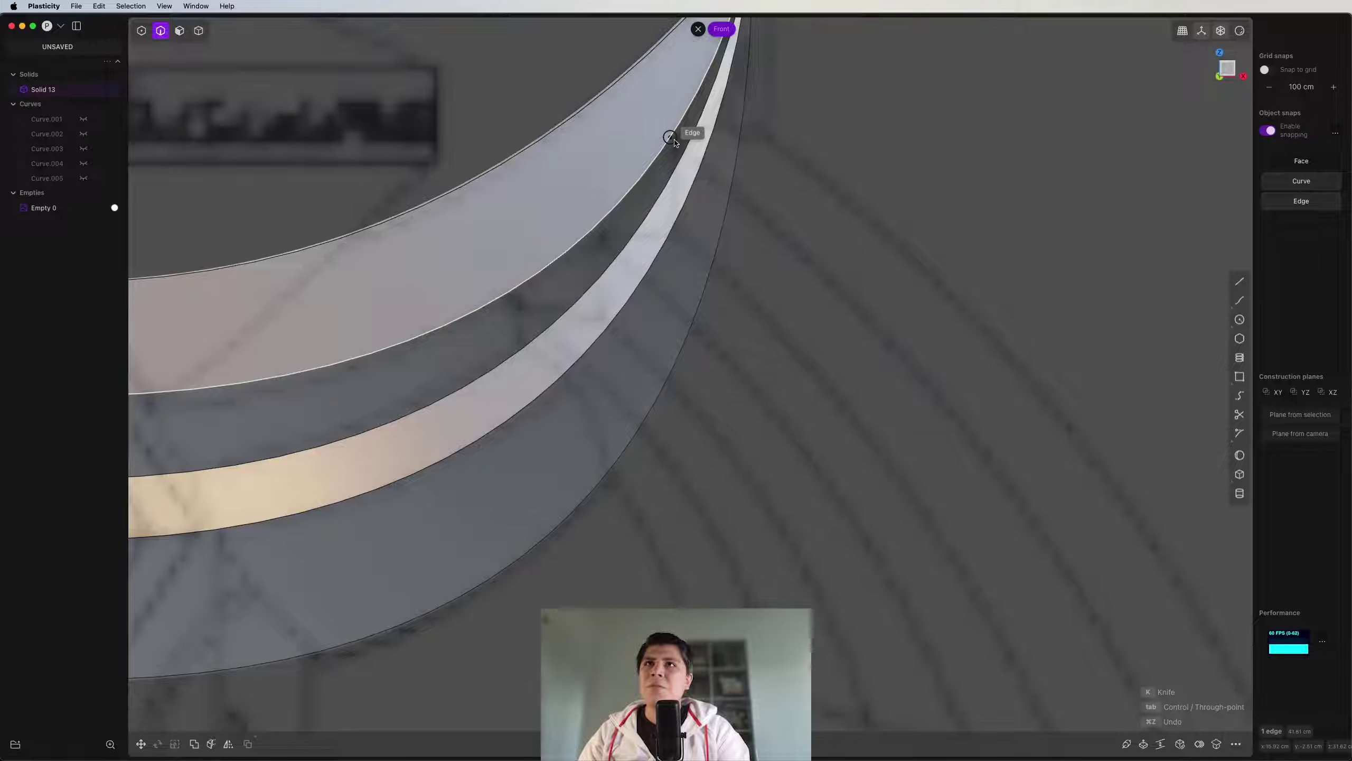
left_click(670, 143)
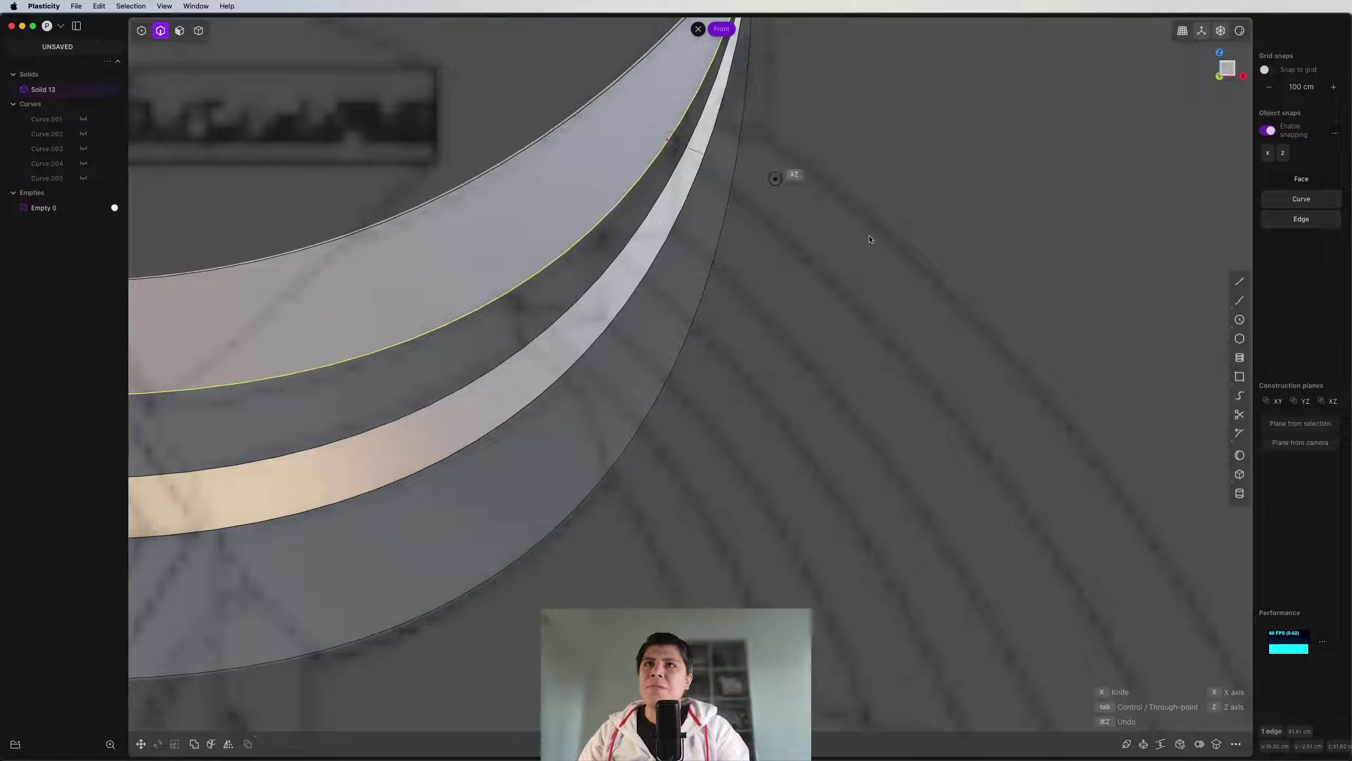
scroll(799, 186, "down", 5)
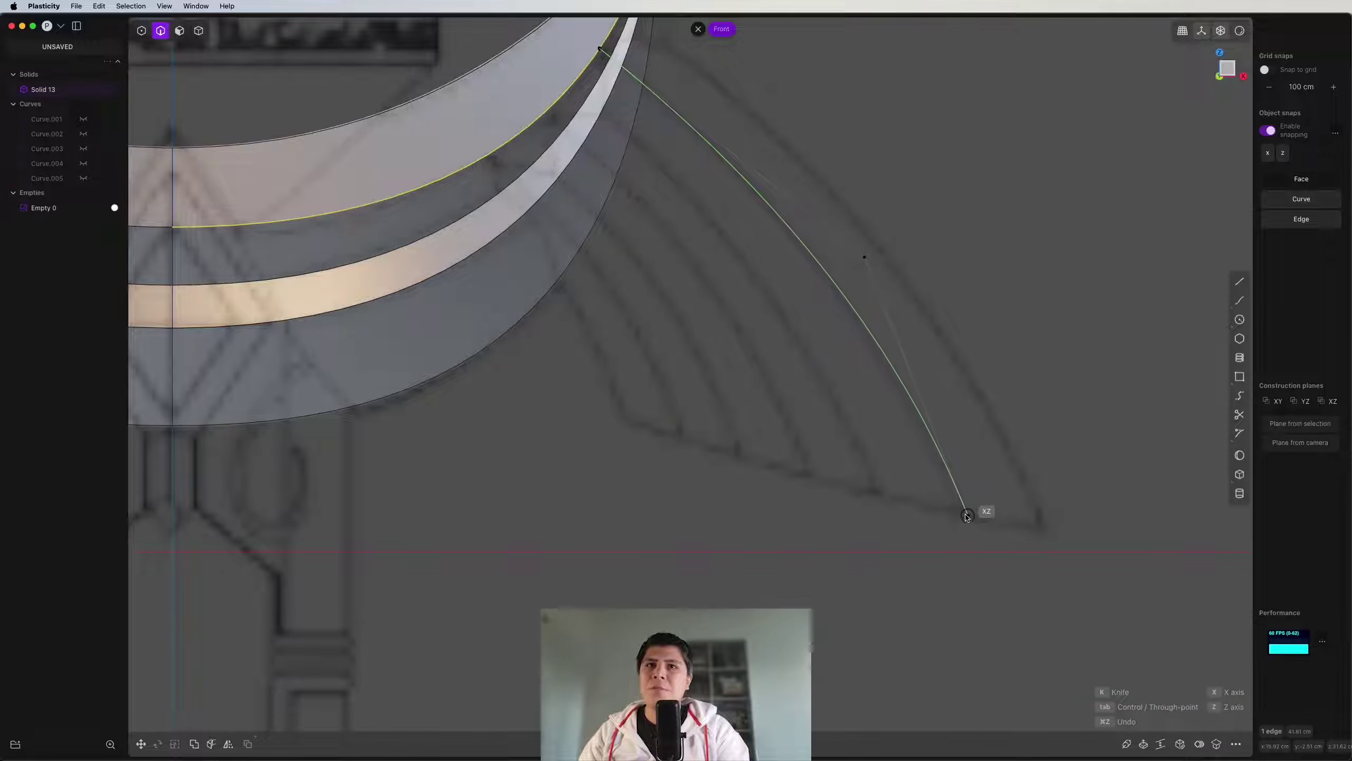
left_click(962, 511)
key("Return")
Step: Draw another control-point curve from the crossguard's upper inner edge along the fourth feather line from outside to its tip
scroll(803, 401, "up", 3)
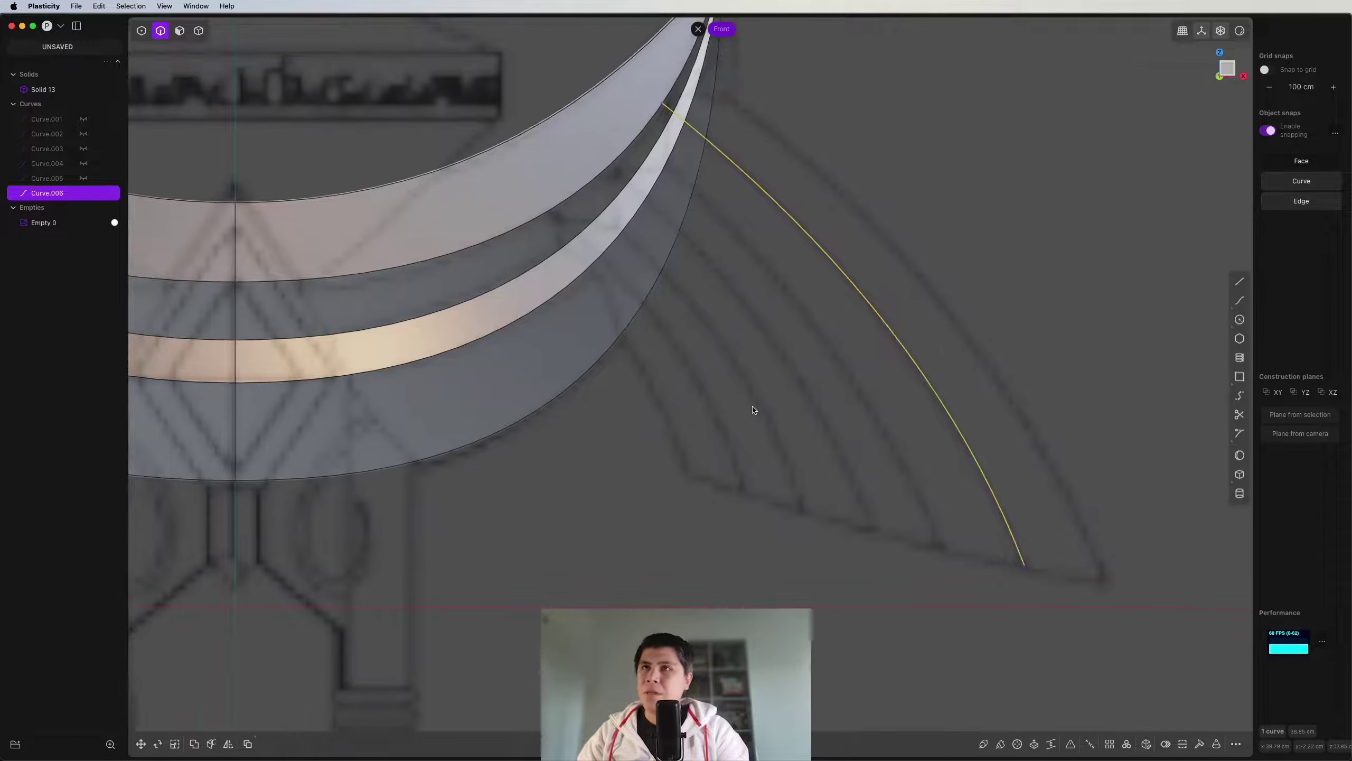
key("ctrl+super+c")
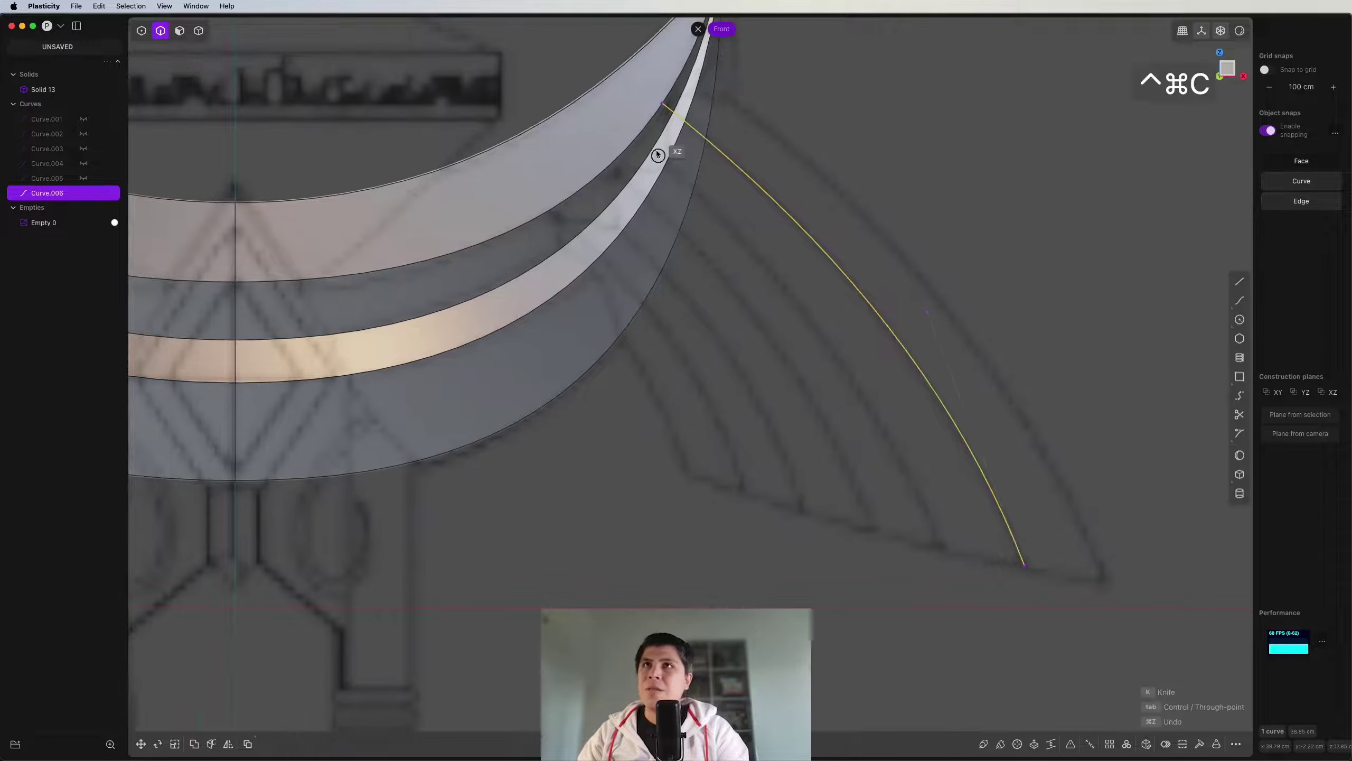
left_click(609, 164)
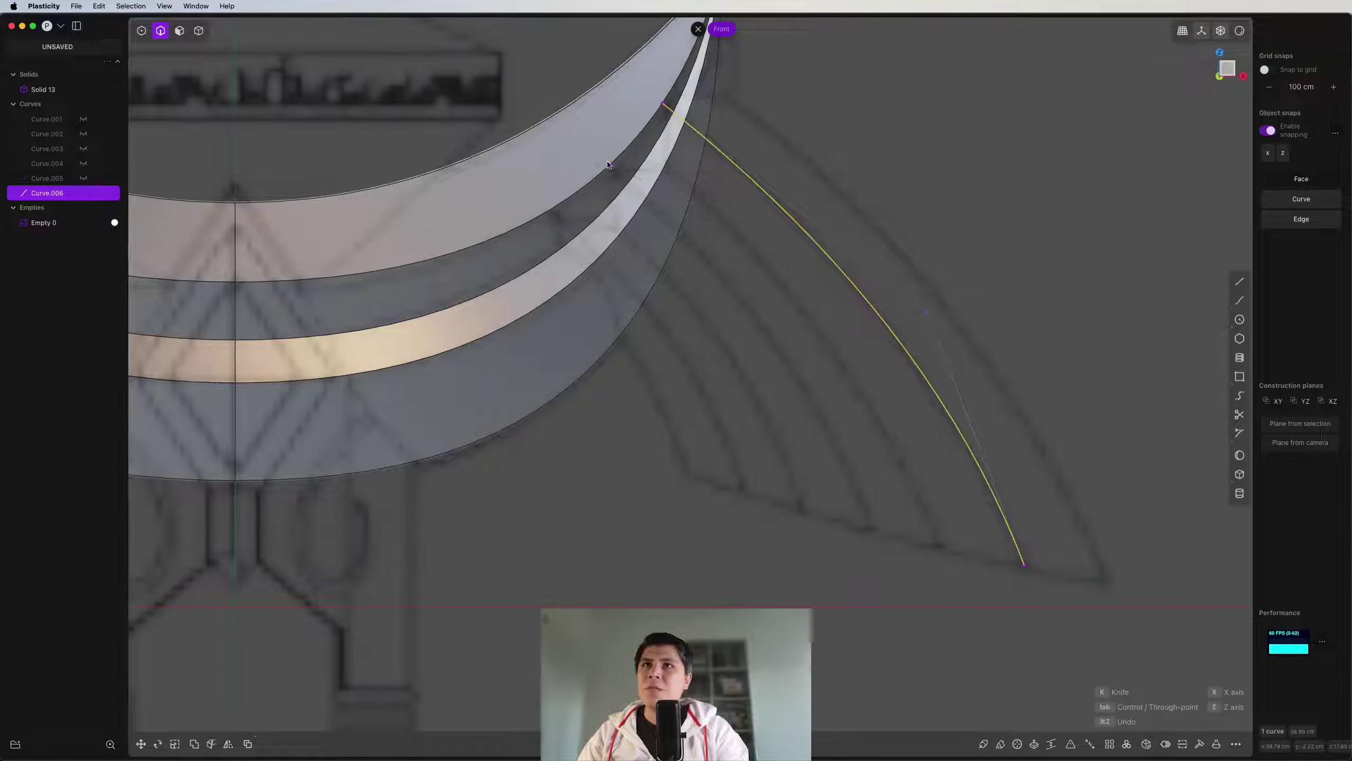
left_click(871, 527)
key("Return")
Step: Draw a control-point curve from the crossguard's upper inner edge along the sixth feather line from outside to its tip
key("ctrl+super+c")
left_click(554, 207)
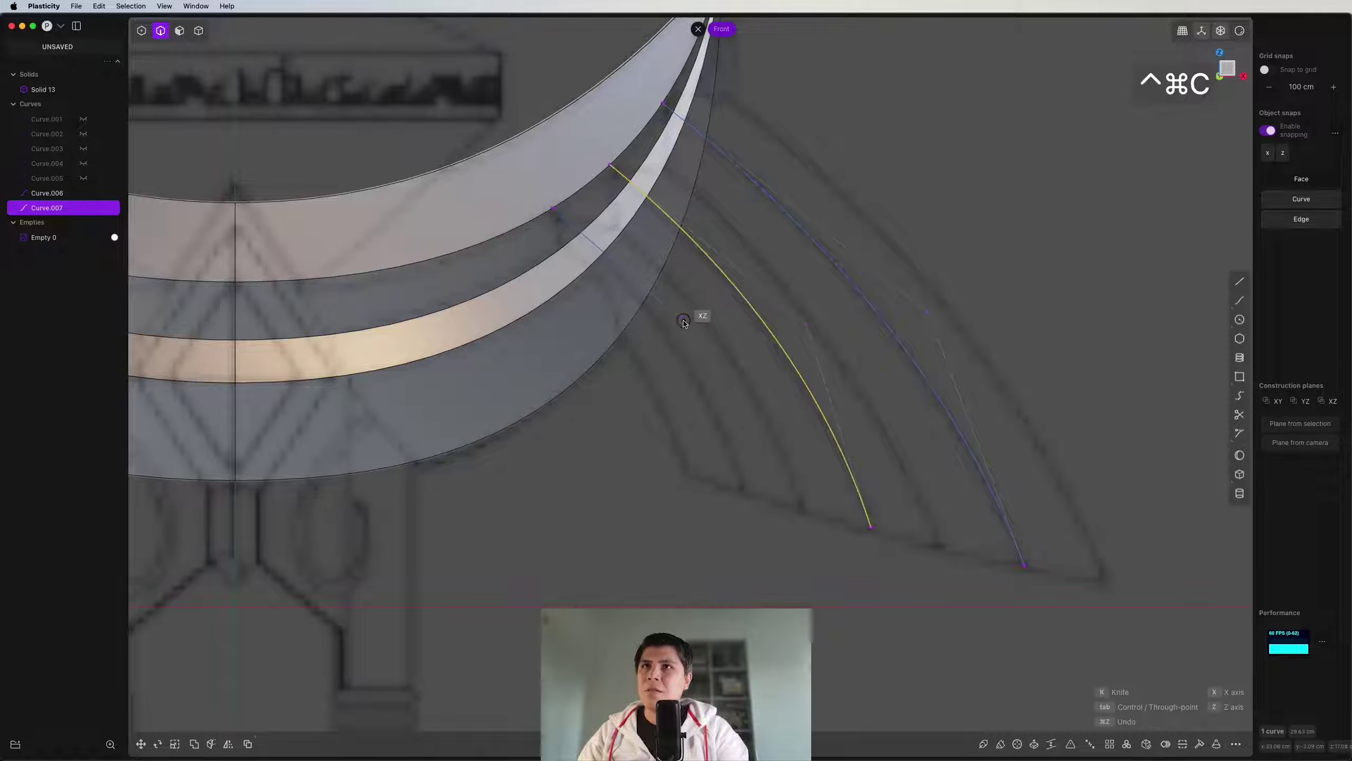
left_click(743, 493)
key("Return")
Step: Move the middle control points of the fourth and sixth feather curves slightly to match the blueprint lines
key("1")
key("g")
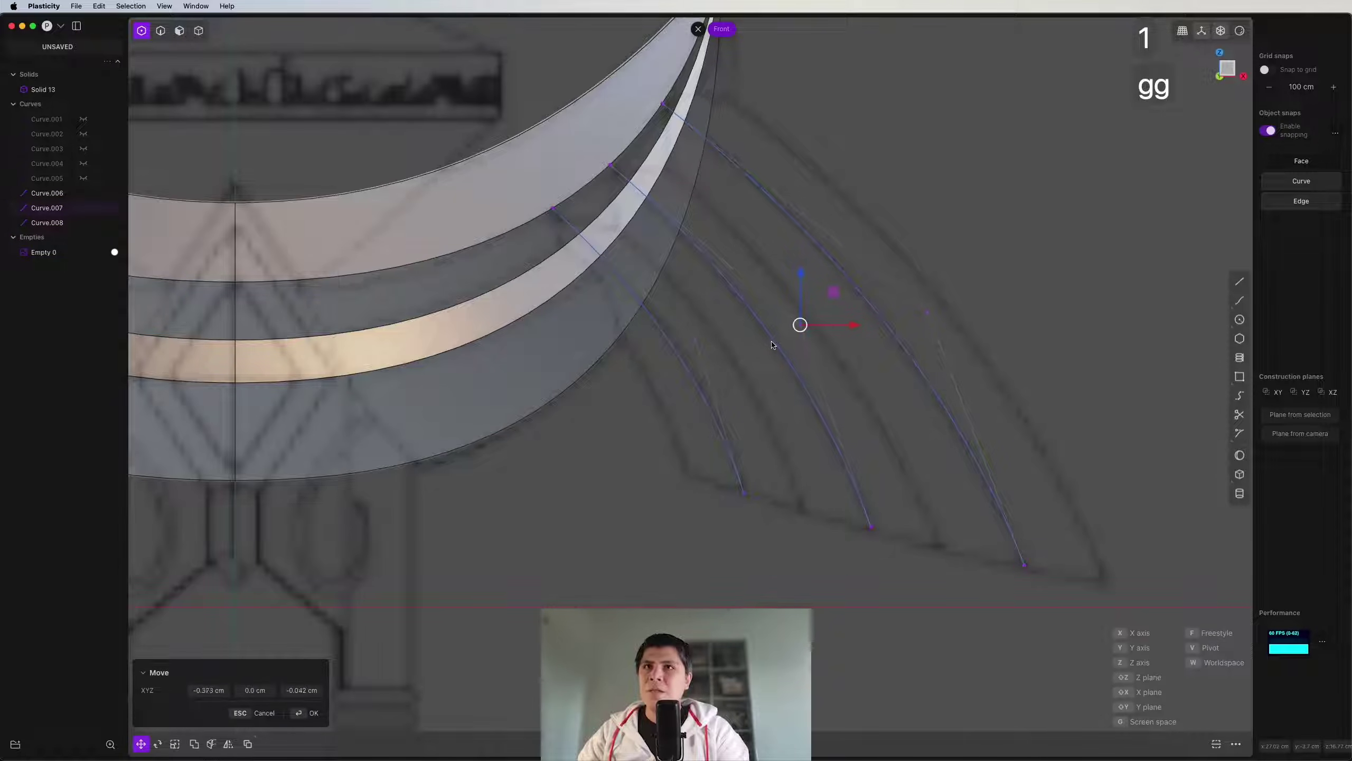
left_click(767, 341)
key("g")
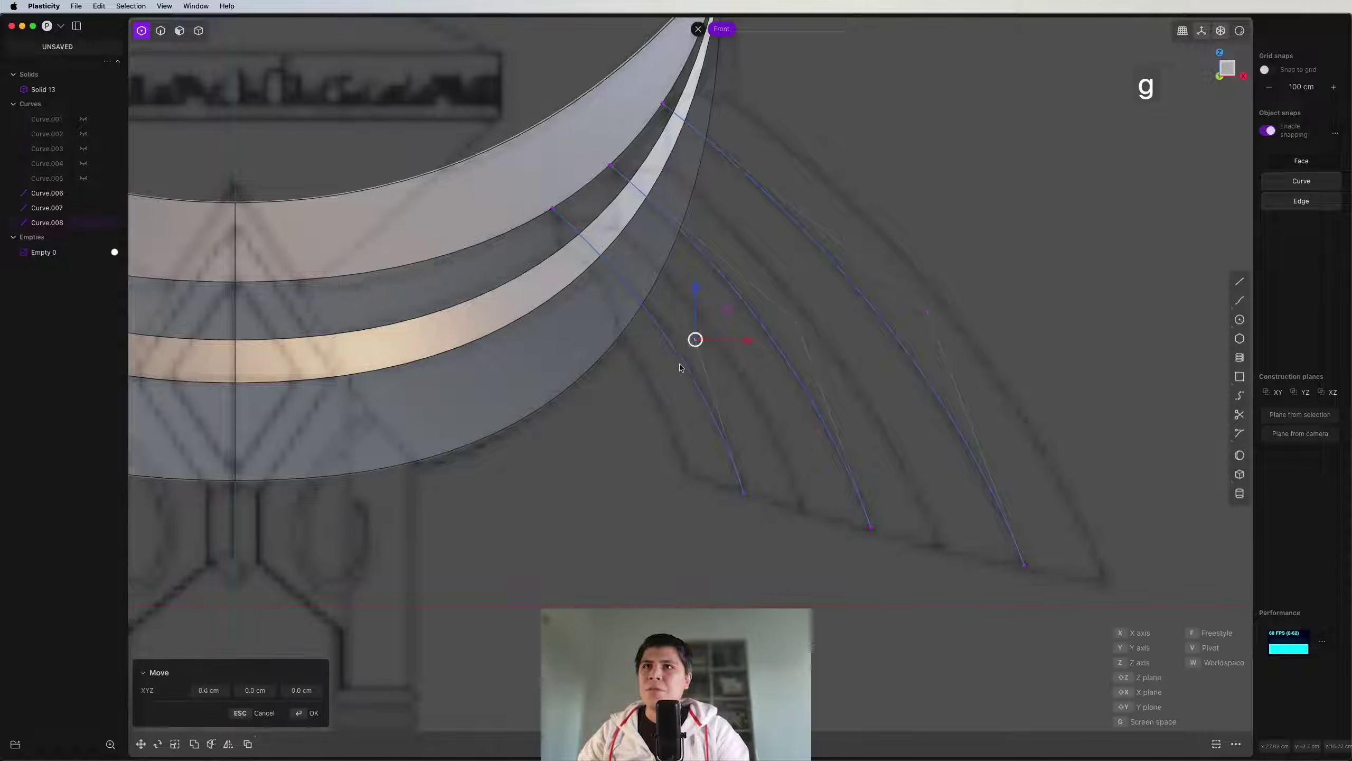
left_click(685, 352)
key("2")
middle_click_drag(1225, 319, 624, 308)
key("KP_1")
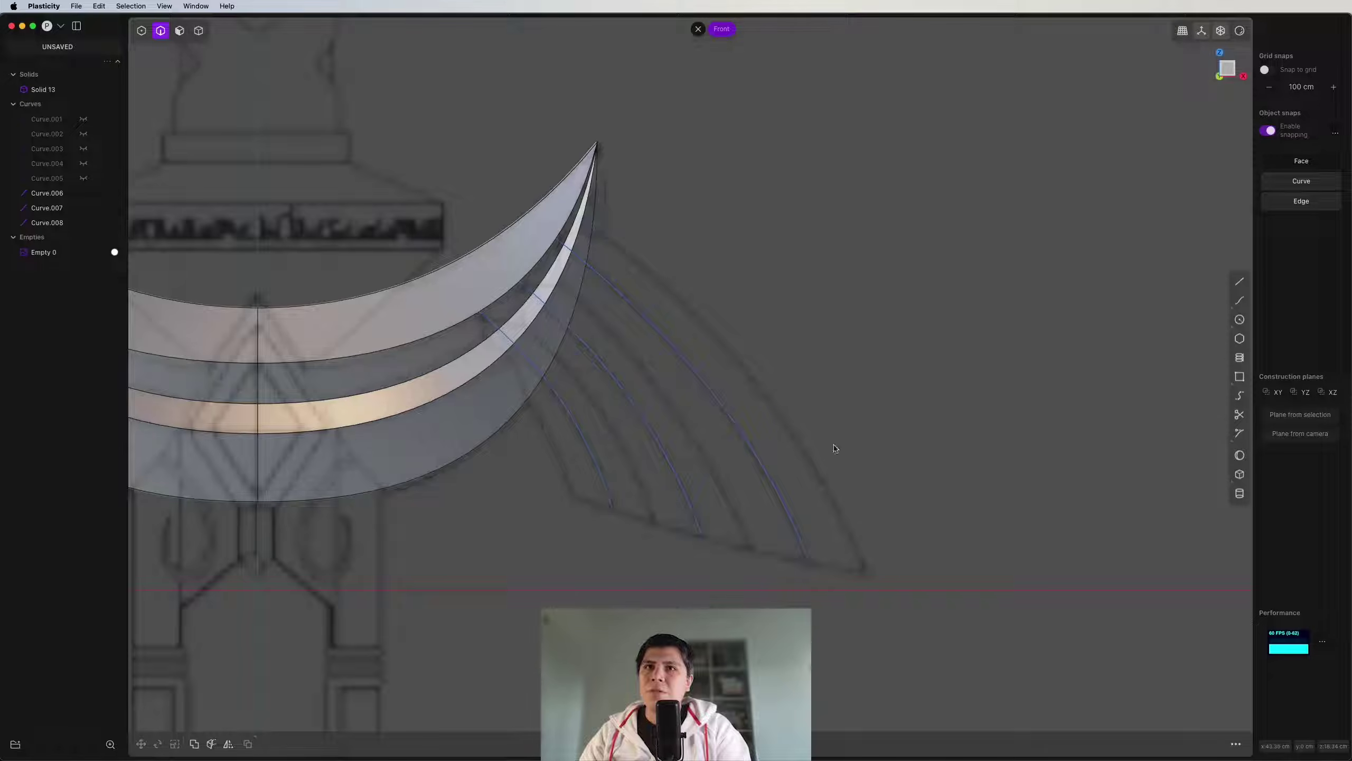
Step: Draw a control-point curve from the crossguard's light middle band near its tip along the outermost feather line to the wing's outer corner
scroll(608, 278, "up", 5)
key("ctrl+super+c")
scroll(569, 224, "up", 6)
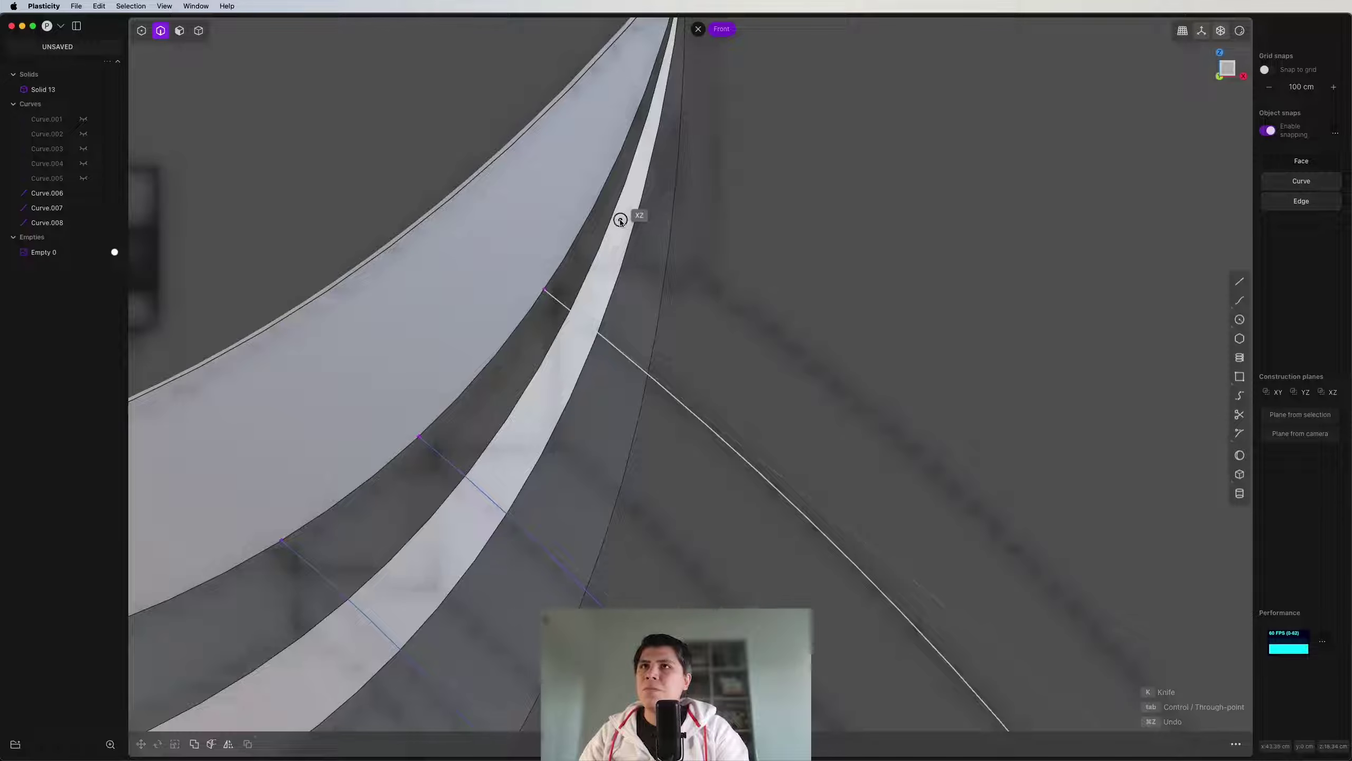
scroll(540, 363, "down", 1)
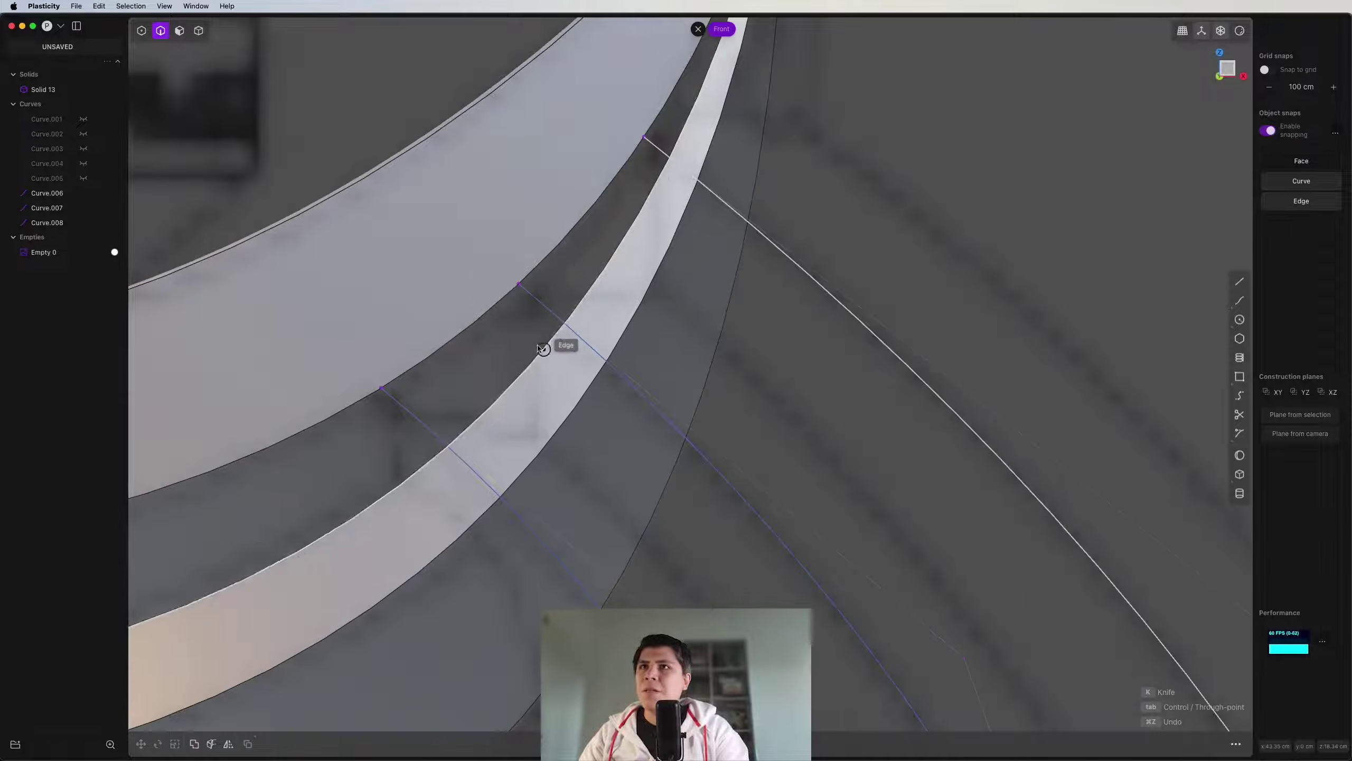
scroll(521, 397, "up", 1)
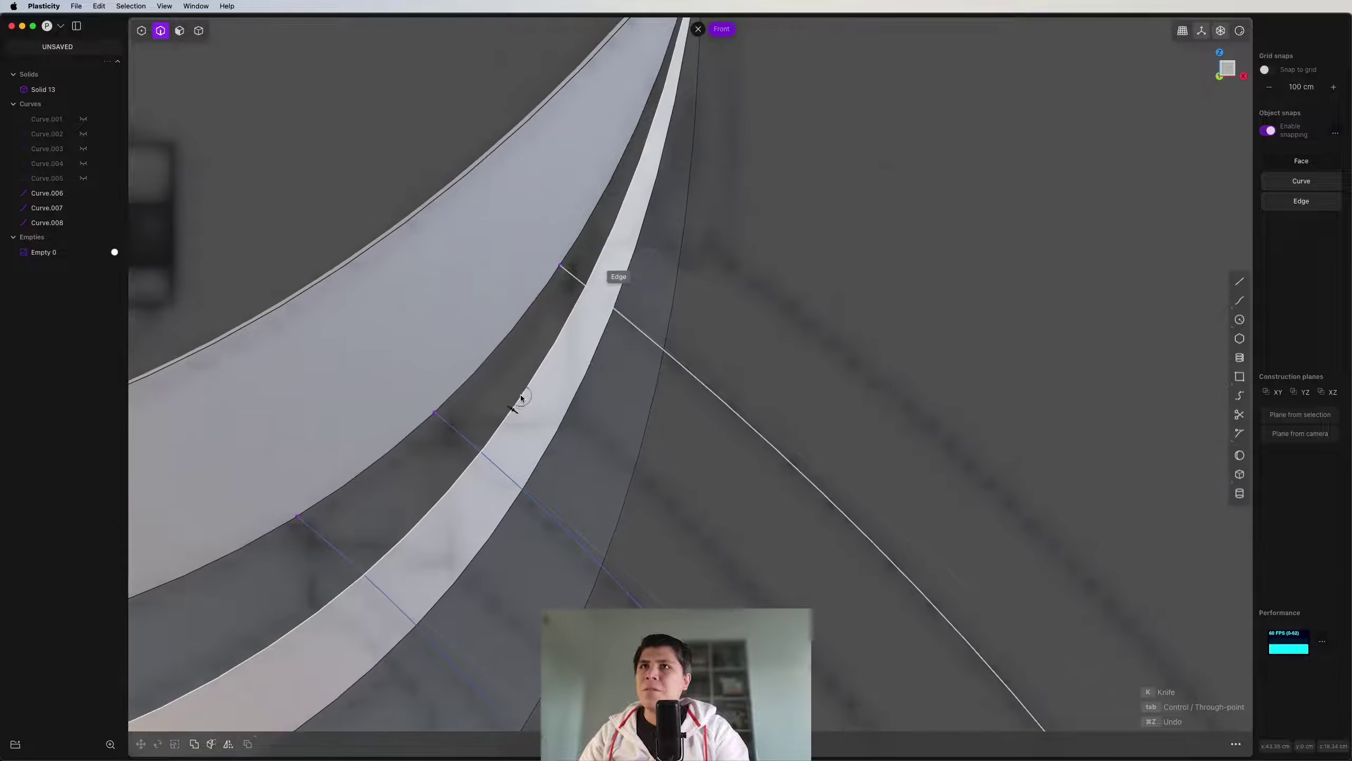
left_click(628, 190)
scroll(628, 189, "down", 5)
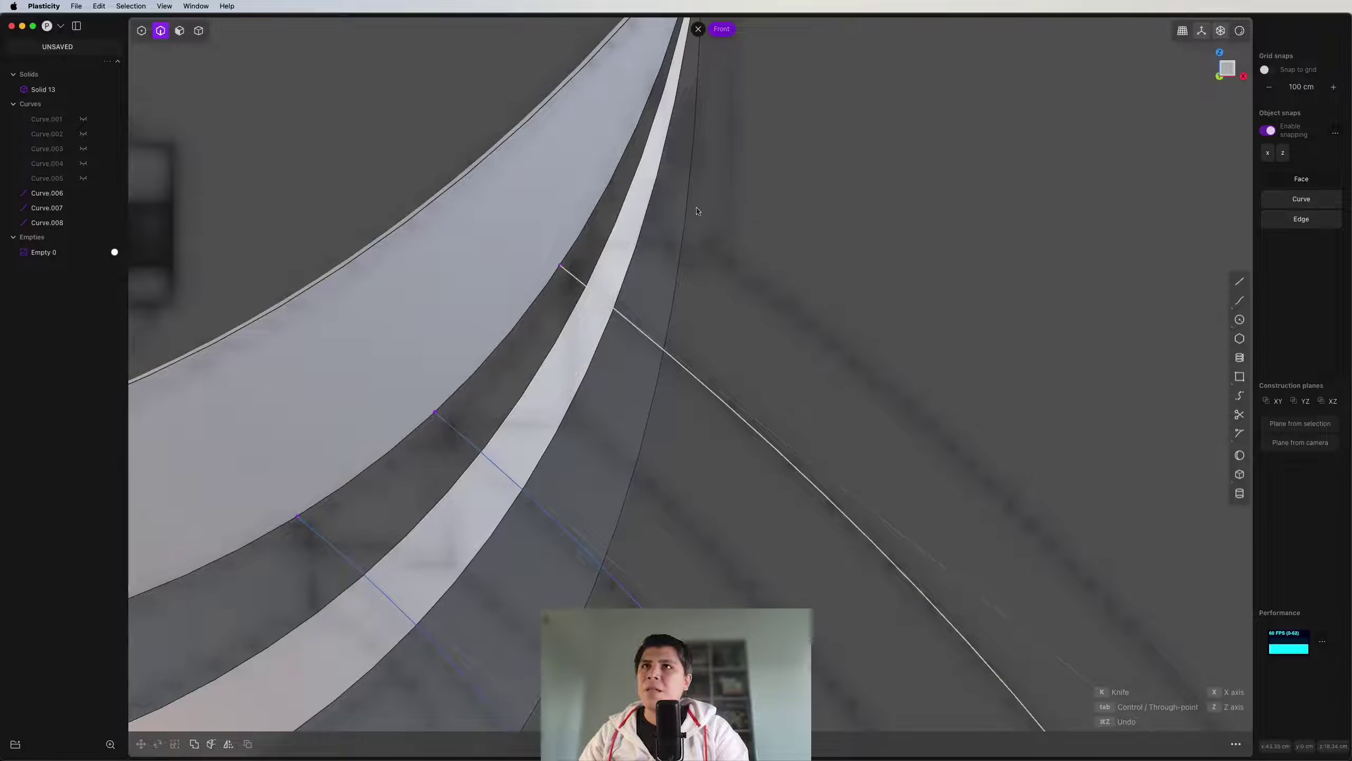
scroll(568, 187, "up", 4)
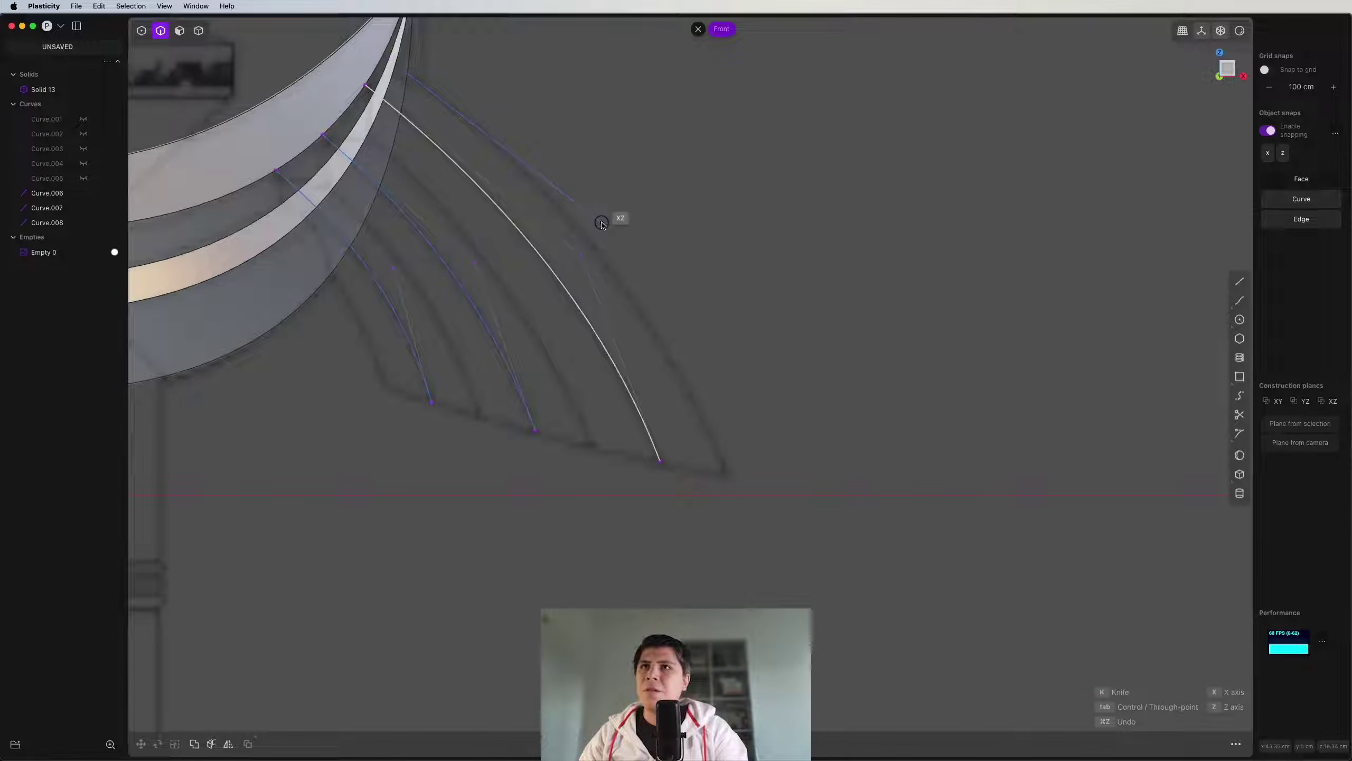
left_click(727, 472)
key("Return")
Step: Draw a control-point curve from the upper edge of the crossguard's light middle band along the third feather line from outside
scroll(718, 293, "up", 10)
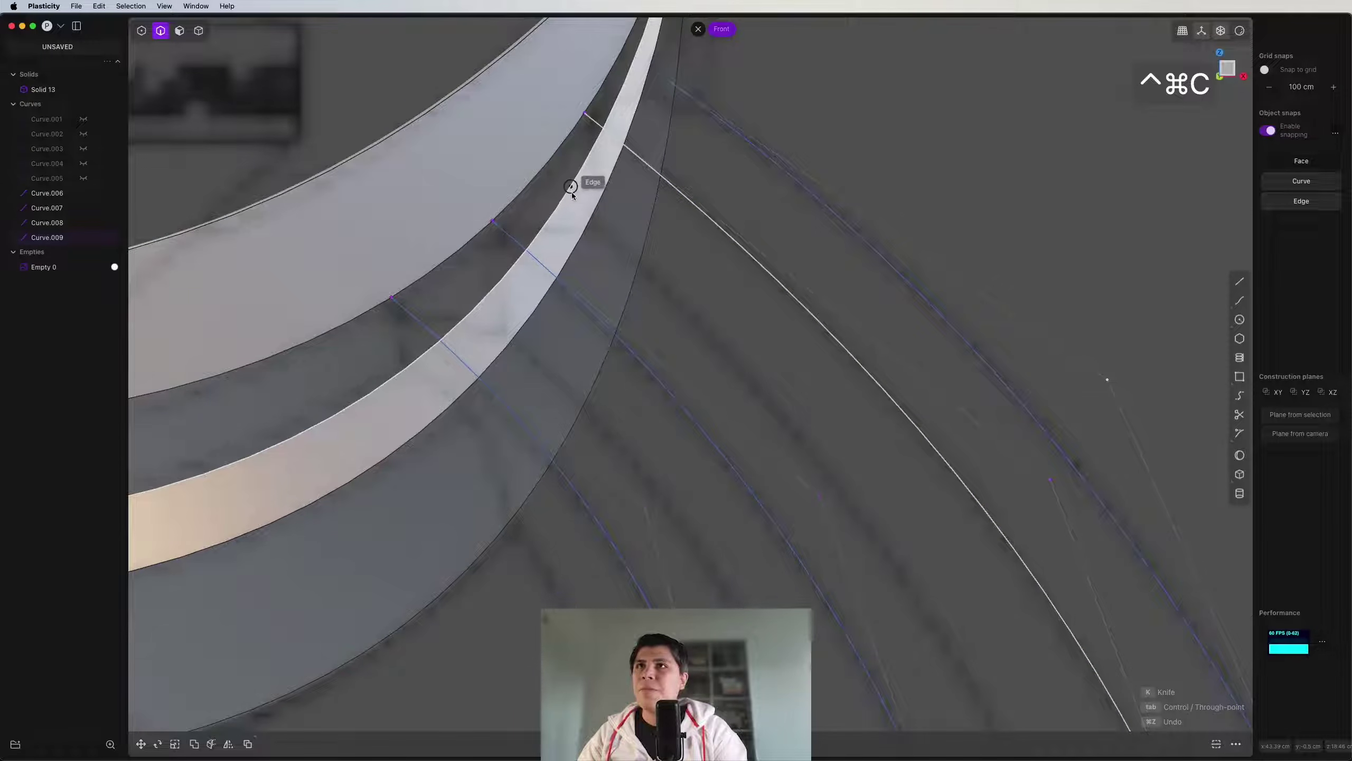
left_click(564, 198)
scroll(785, 308, "down", 5)
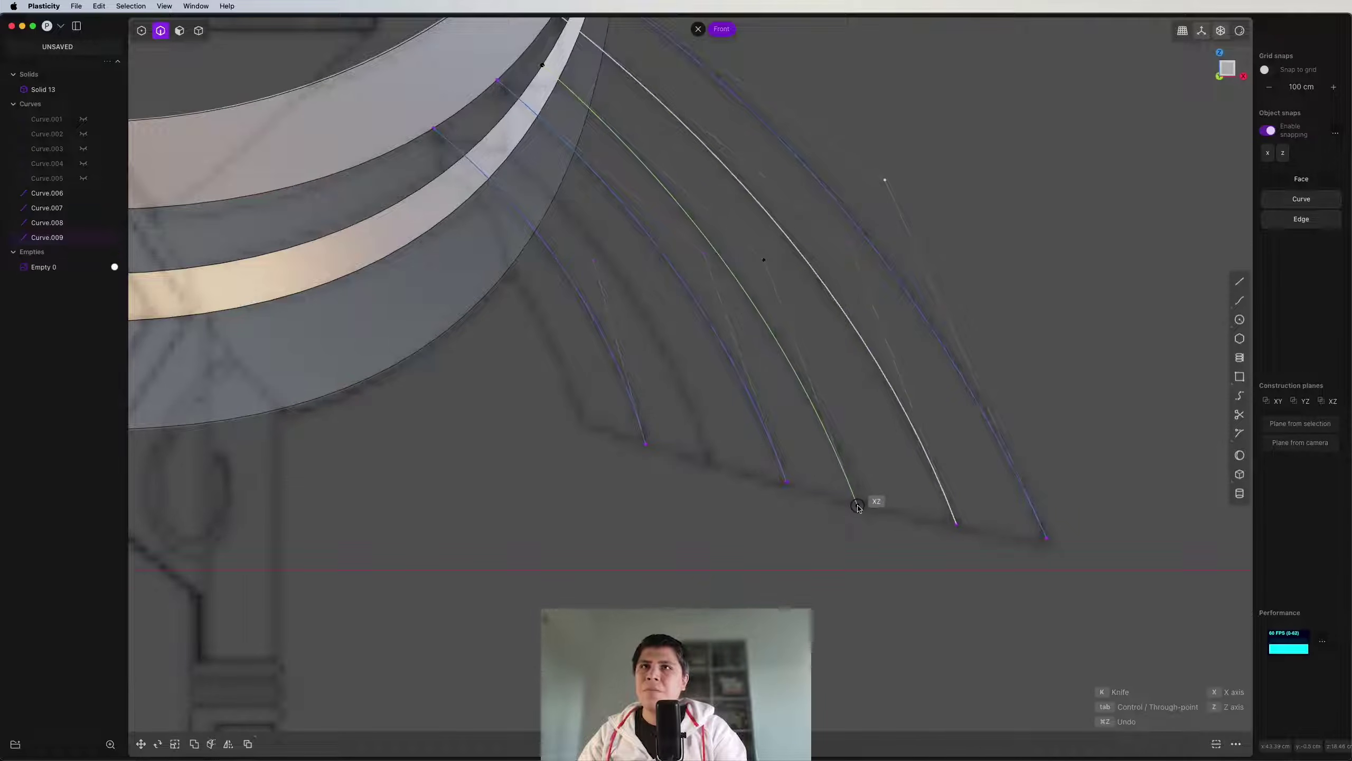
left_click(860, 505)
key("Return")
Step: Draw a control-point curve from the upper edge of the crossguard's light middle band along the fifth feather line from outside
scroll(724, 440, "up", 3)
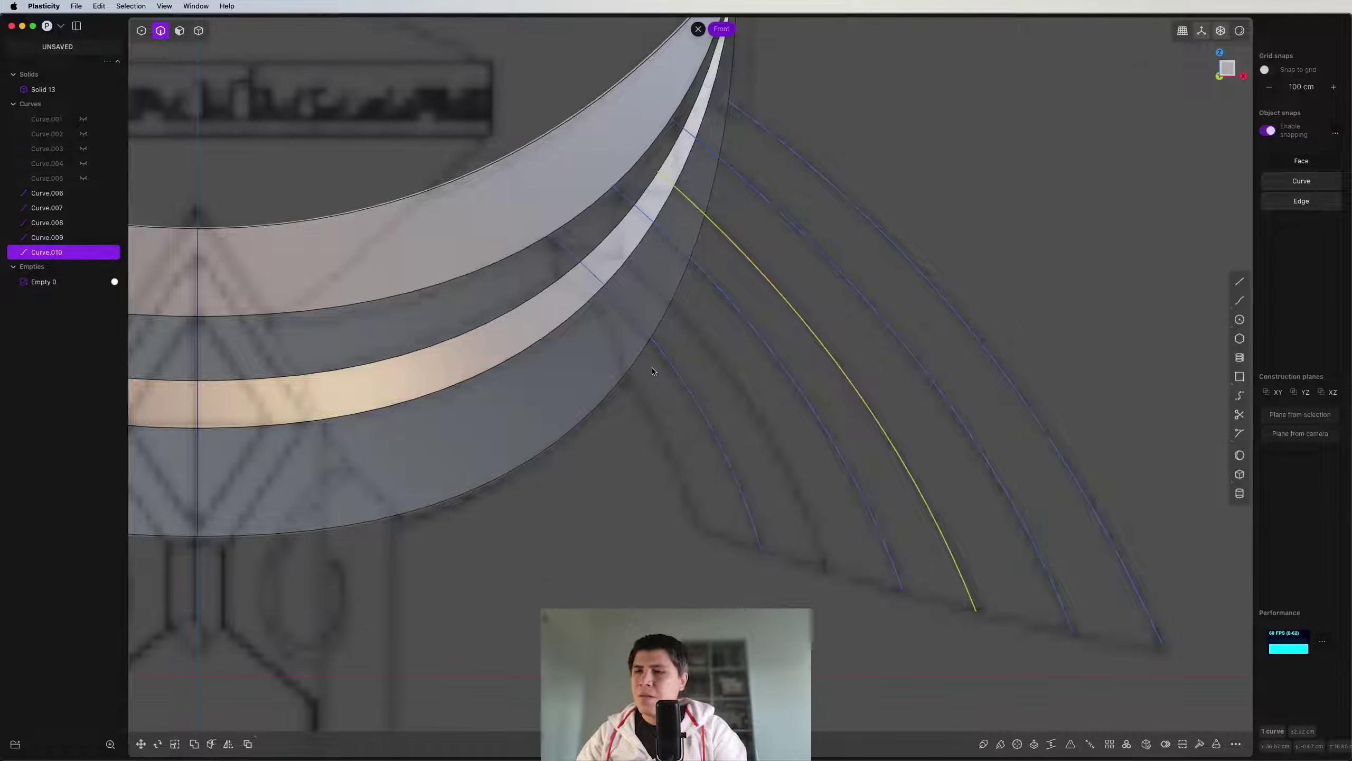
key("ctrl+super+c")
scroll(627, 311, "up", 4)
left_click(592, 174)
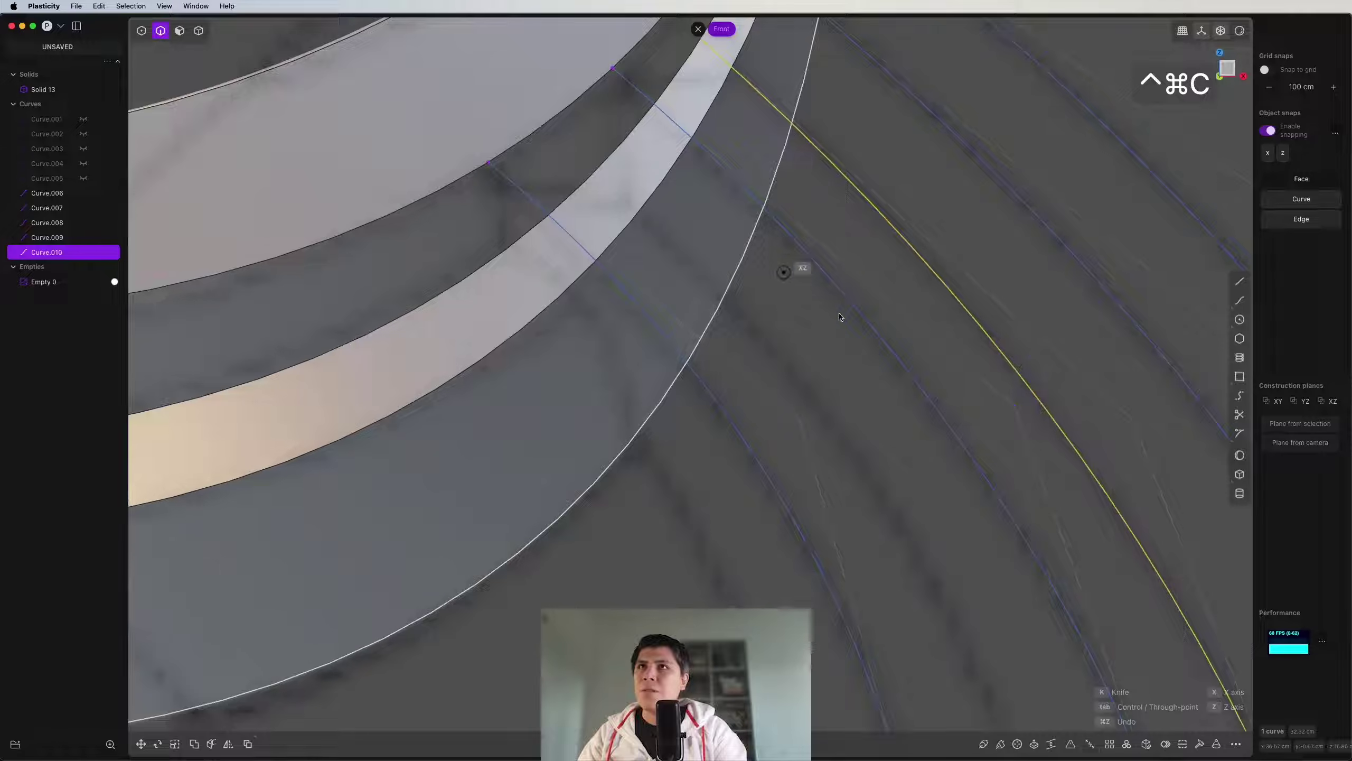
scroll(806, 288, "down", 3)
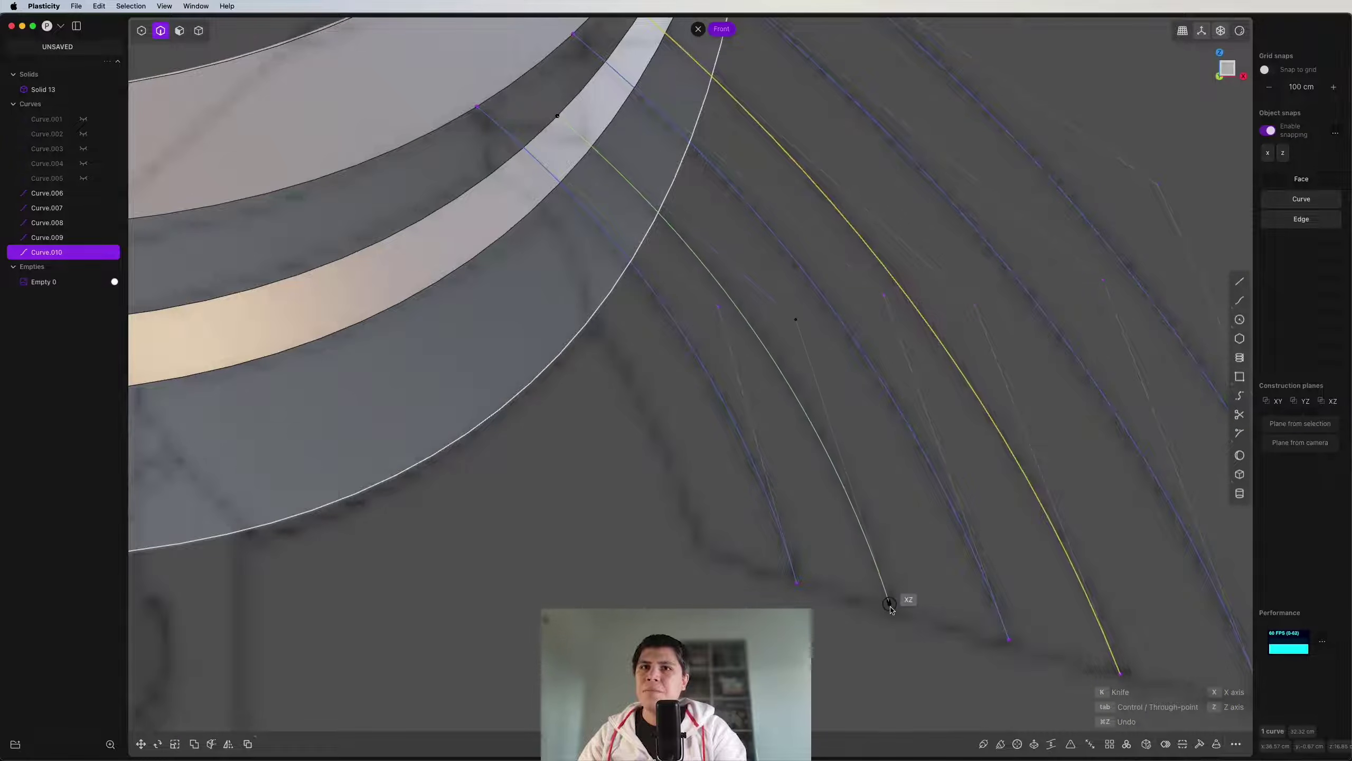
left_click(888, 604)
key("Return")
Step: Draw a control-point curve from the upper edge of the crossguard's light middle band along the innermost feather line to its lower corner
scroll(646, 448, "up", 3)
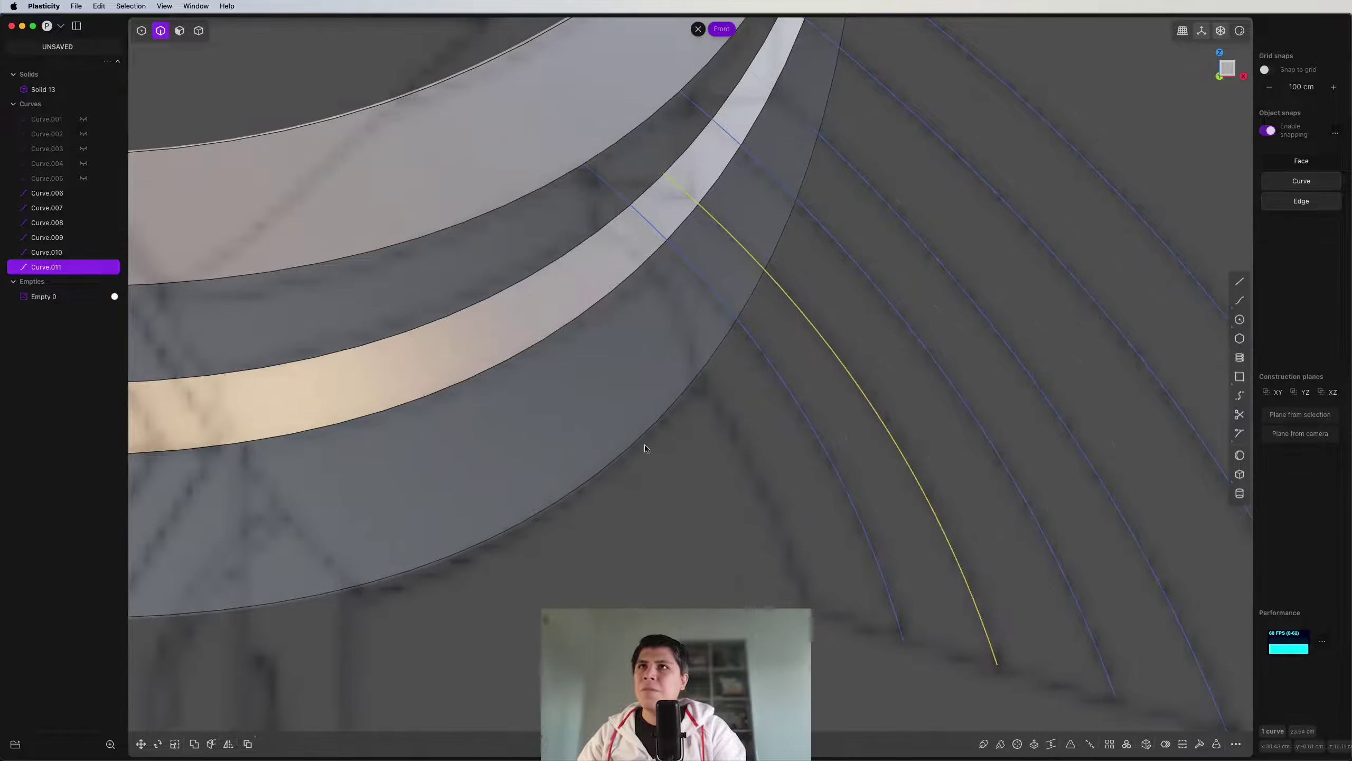
left_click(603, 228)
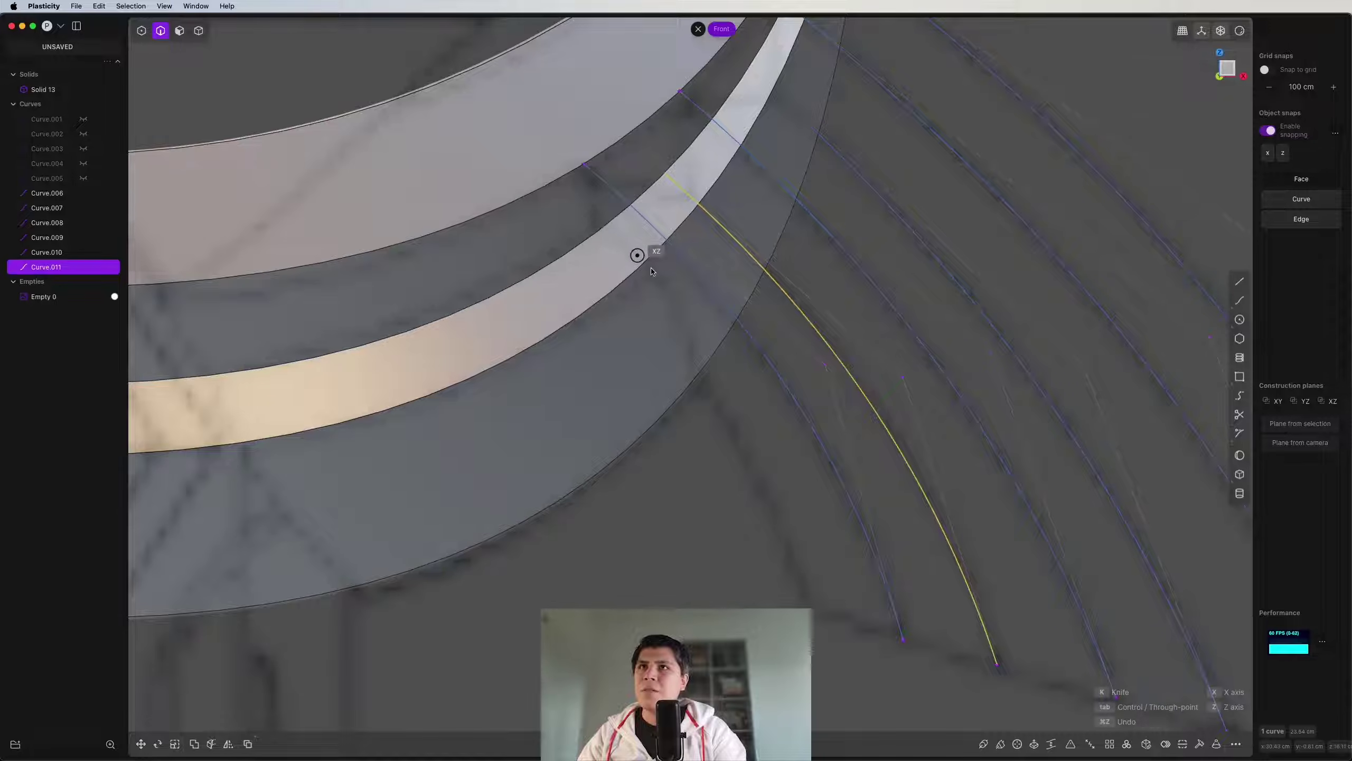
key("super+z")
key("ctrl+super+c")
scroll(611, 225, "up", 2)
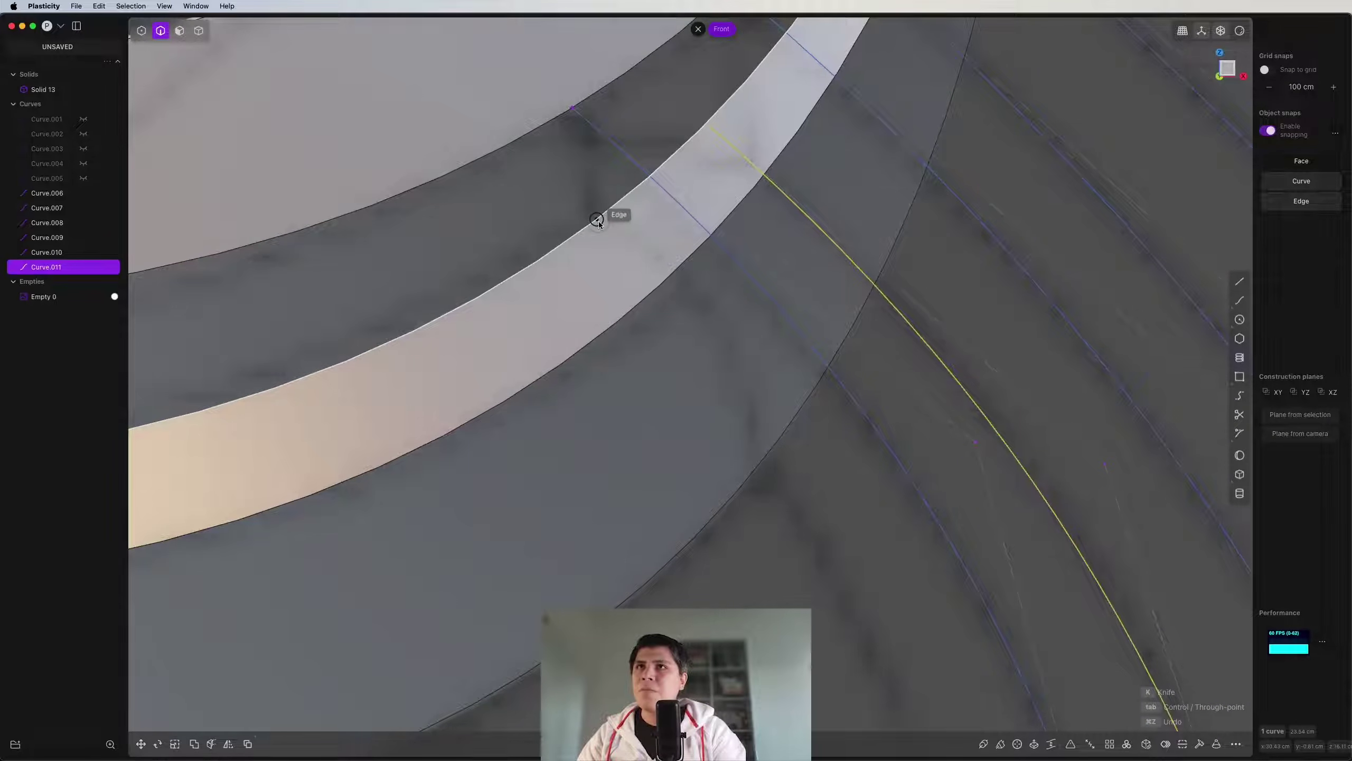
left_click(598, 223)
scroll(761, 341, "down", 2)
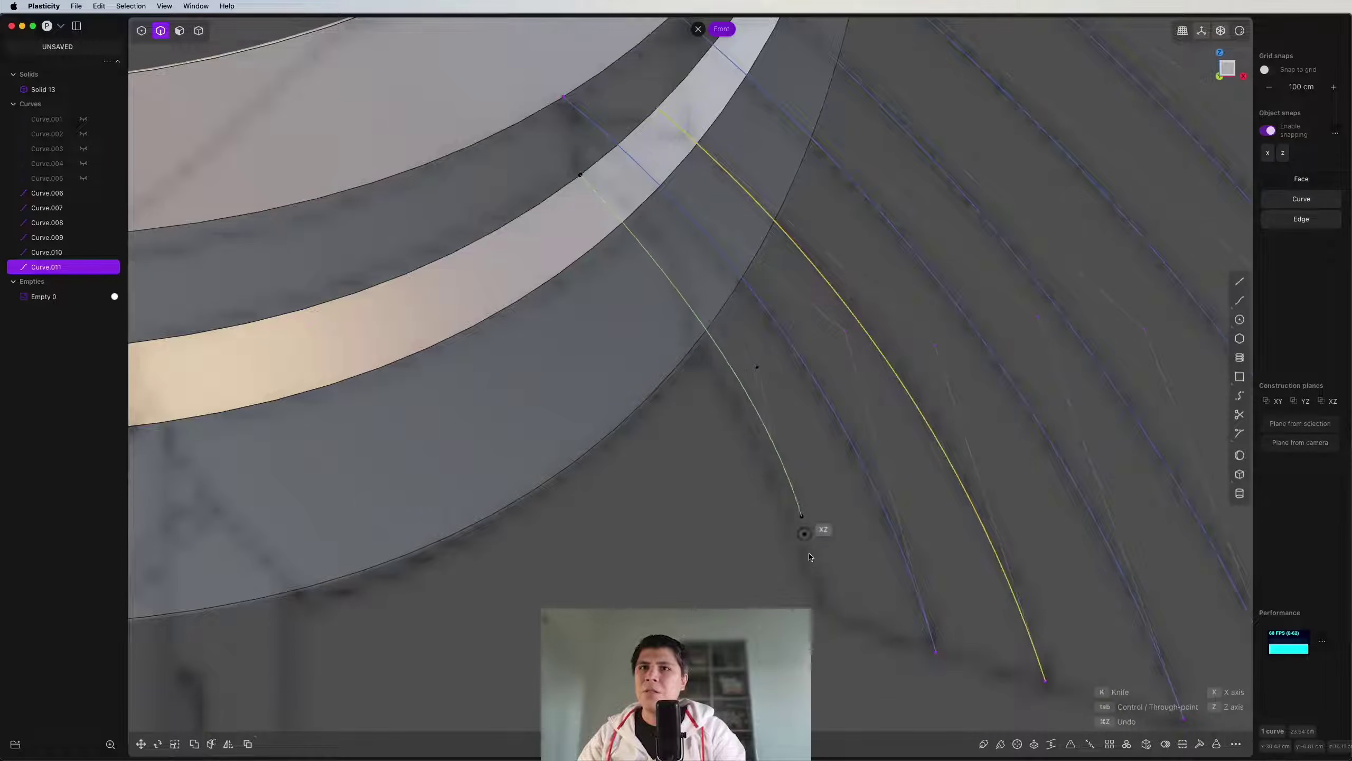
double_click(822, 622)
scroll(681, 490, "down", 6)
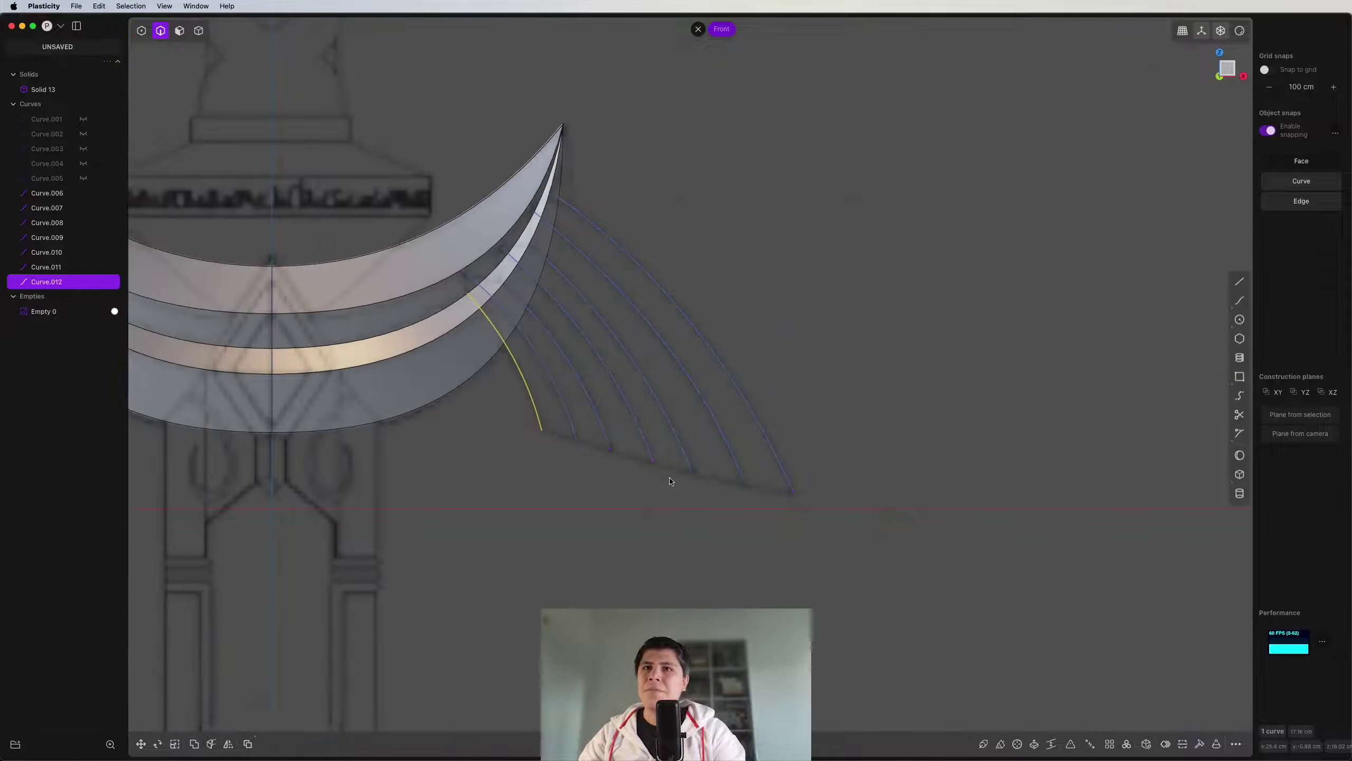
Step: Examine the seven feather curves in 3D and against the blueprint in front view
key("1")
scroll(683, 484, "up", 2)
key("2")
middle_click_drag(683, 484, 559, 423)
left_click_drag(559, 423, 424, 456)
key("/")
mouse_move(424, 456)
middle_mouse_down()
mouse_move(508, 353)
mouse_move(495, 332)
mouse_move(567, 334)
mouse_move(525, 360)
mouse_move(500, 344)
mouse_move(500, 317)
mouse_move(535, 269)
mouse_move(583, 253)
mouse_move(552, 305)
mouse_move(680, 436)
middle_mouse_up()
key("1")
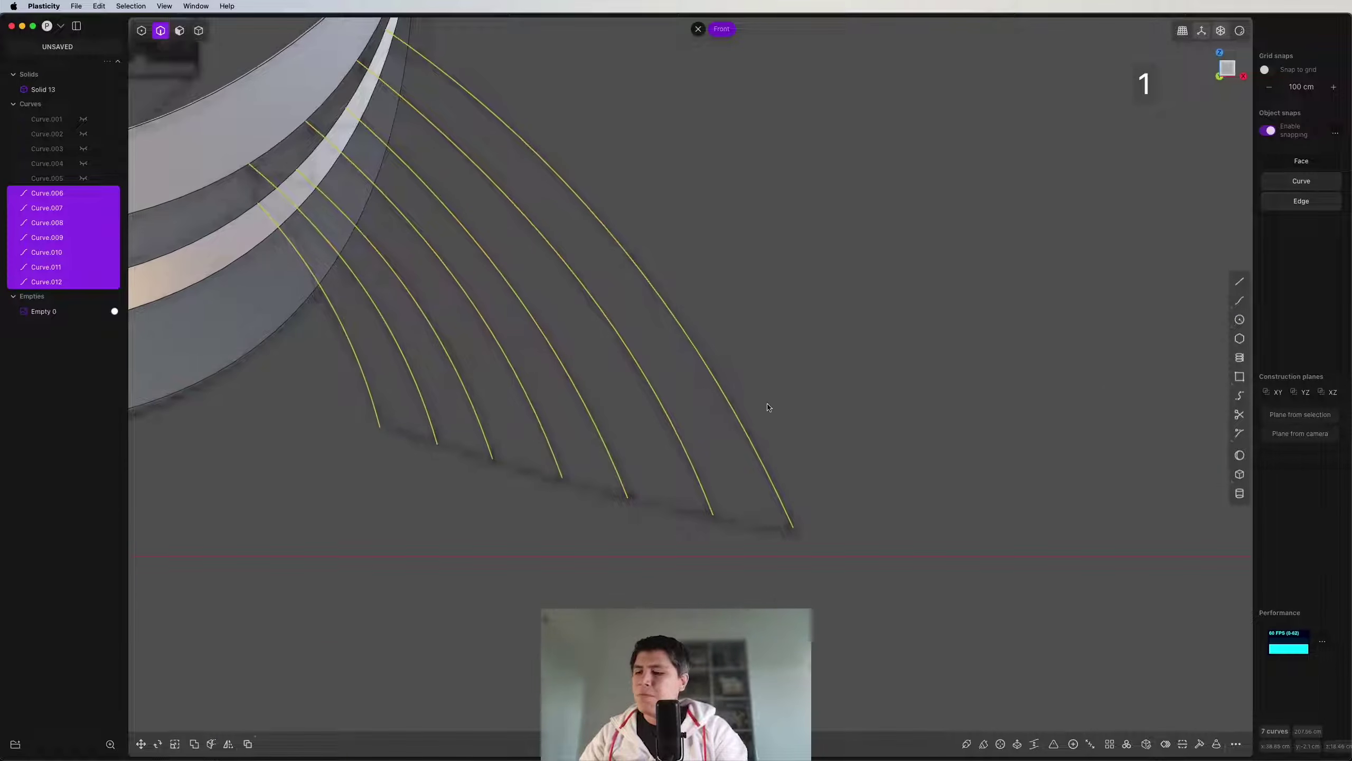
Step: Loft a sheet between the outermost and second feather curves
key("2")
middle_click_drag(817, 362, 824, 386, "shift")
left_click_drag(795, 389, 764, 417)
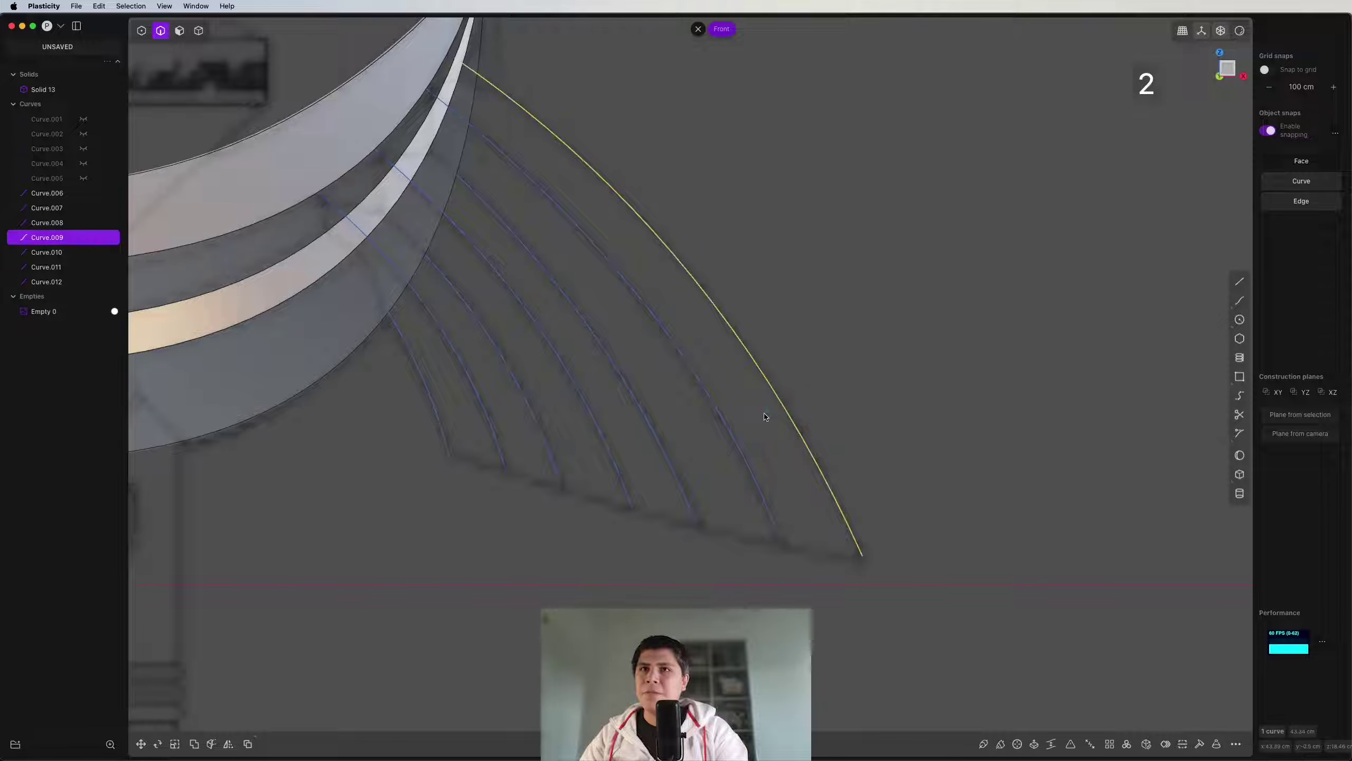
key("l")
right_click(728, 437)
left_click(699, 443)
Step: Loft sheets between the second and third and between the third and fourth feather curves from outside
left_click(732, 433)
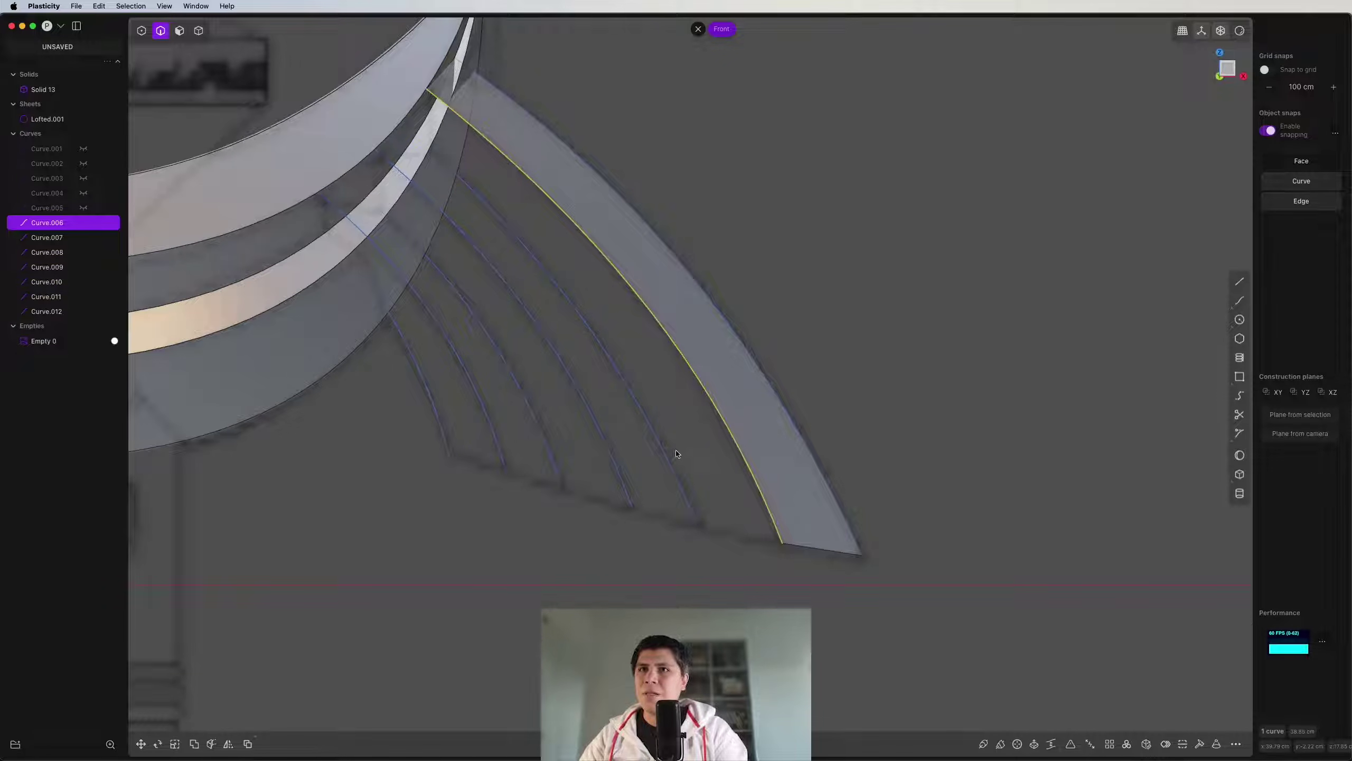
key("k")
key("l")
right_click(672, 458)
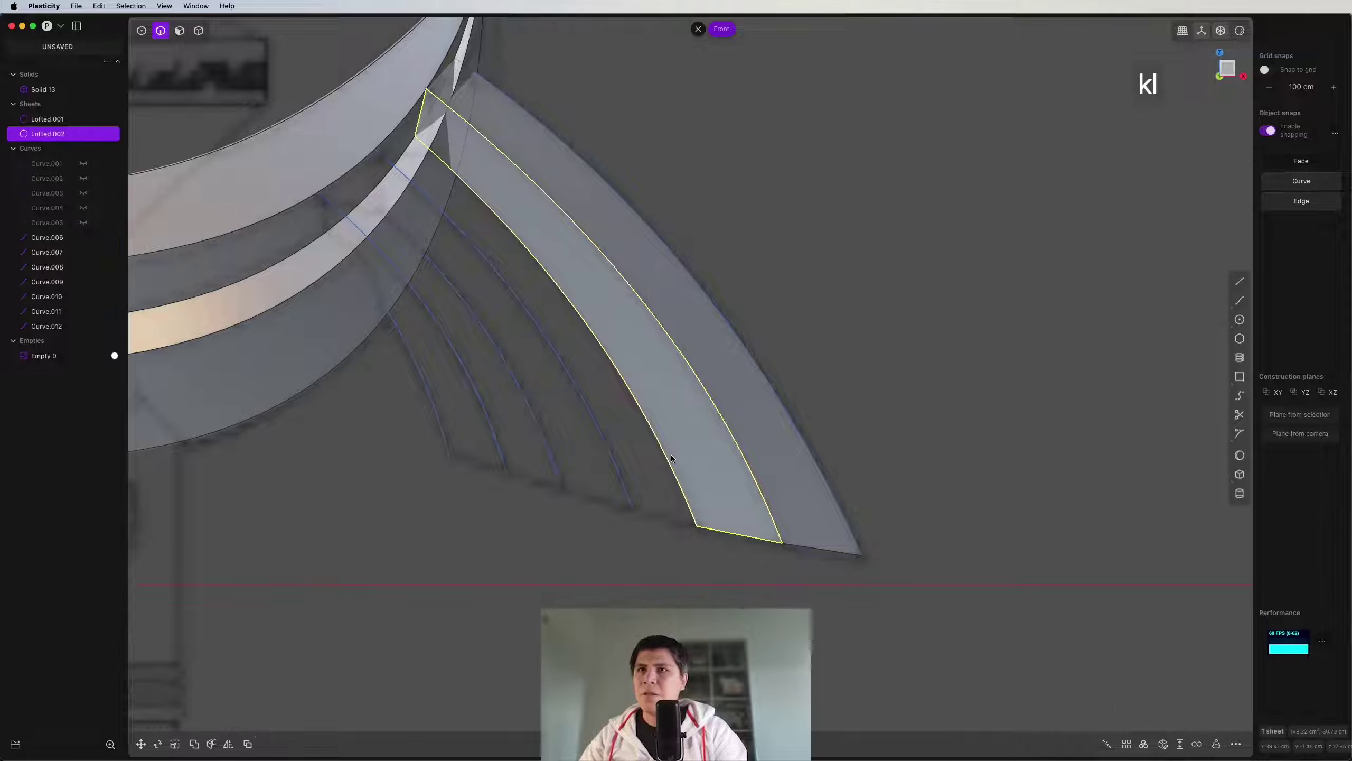
left_click(667, 458)
key("l")
right_click(605, 444)
Step: Loft sheets between each remaining pair of neighbouring feather curves, from the fourth curve to the innermost one
left_click(556, 433)
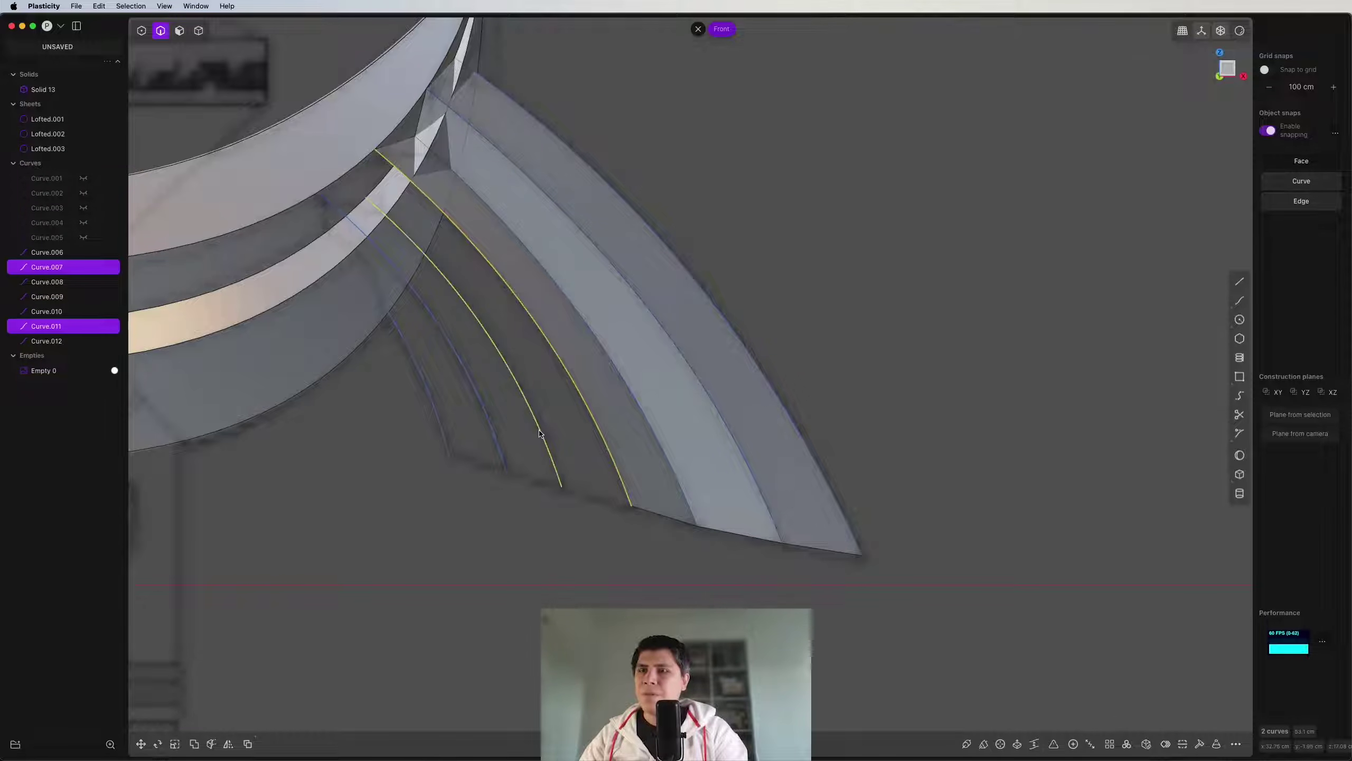
key("l")
right_click(540, 432)
left_click(539, 430)
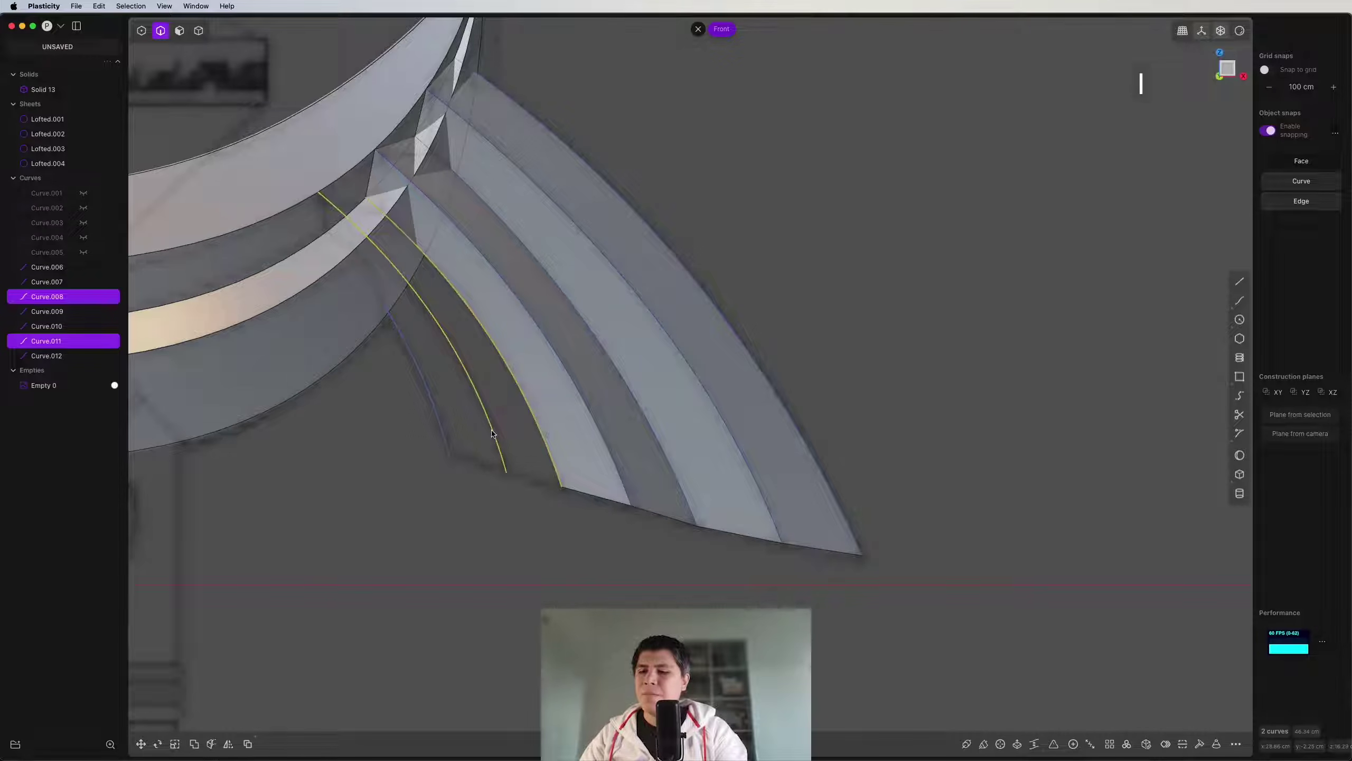
key("l")
right_click(492, 432)
left_click(482, 434)
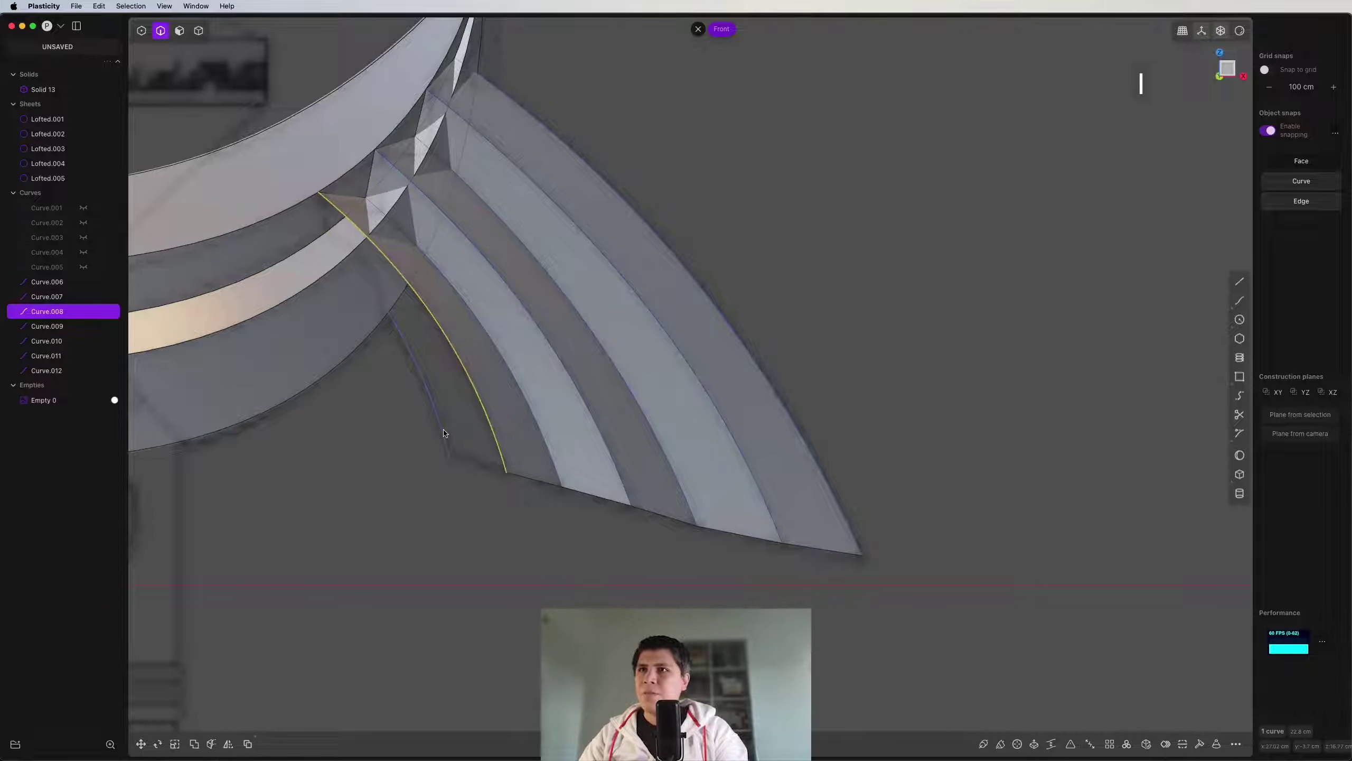
key("l")
right_click(445, 433)
Step: Select all the lofted feather sheets and join them into one sheet
middle_click_drag(444, 433, 526, 483)
key("KP_3")
middle_click_drag(647, 389, 811, 373)
key("4")
left_click_drag(811, 343, 327, 450)
key("j")
Step: Mirror the joined feather sheet to the other side of the sword's front plane and isolate the two sheets
middle_click_drag(350, 444, 927, 339)
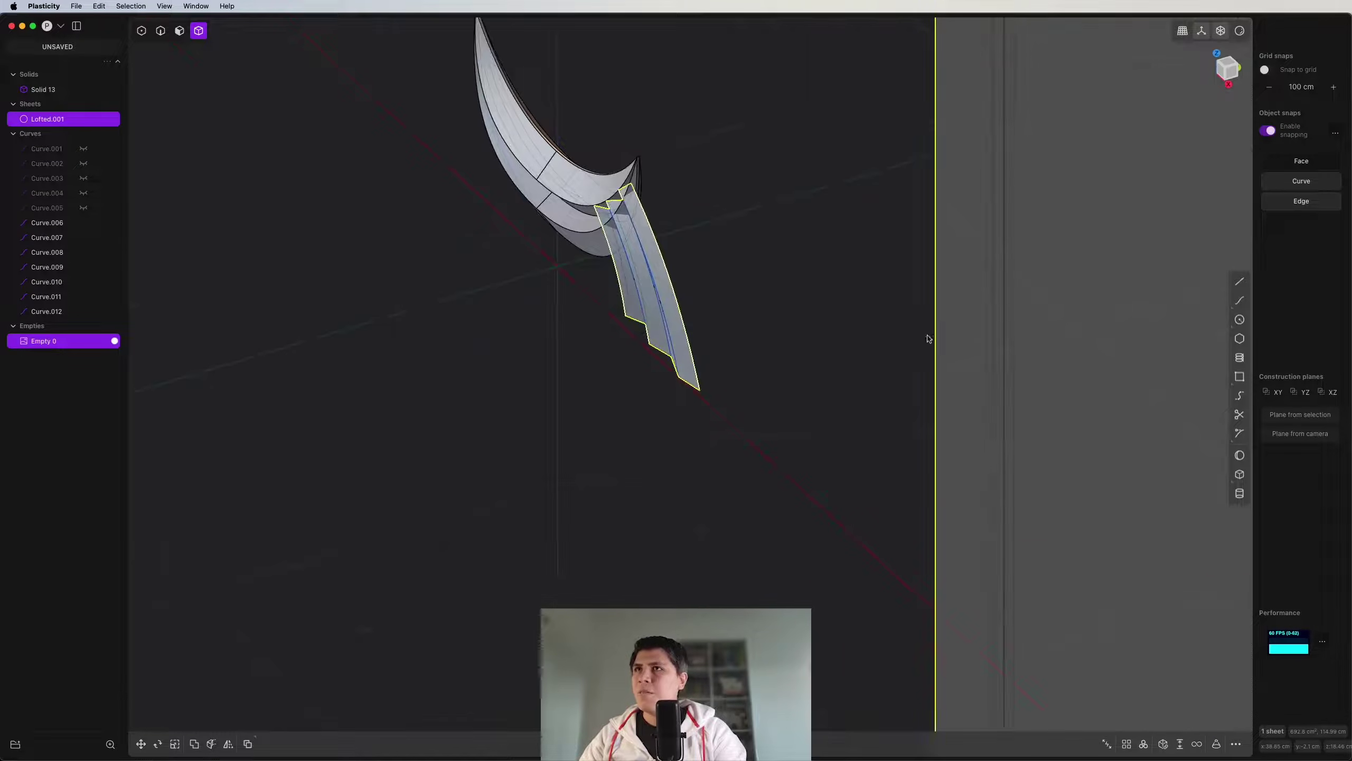
left_click(1239, 82)
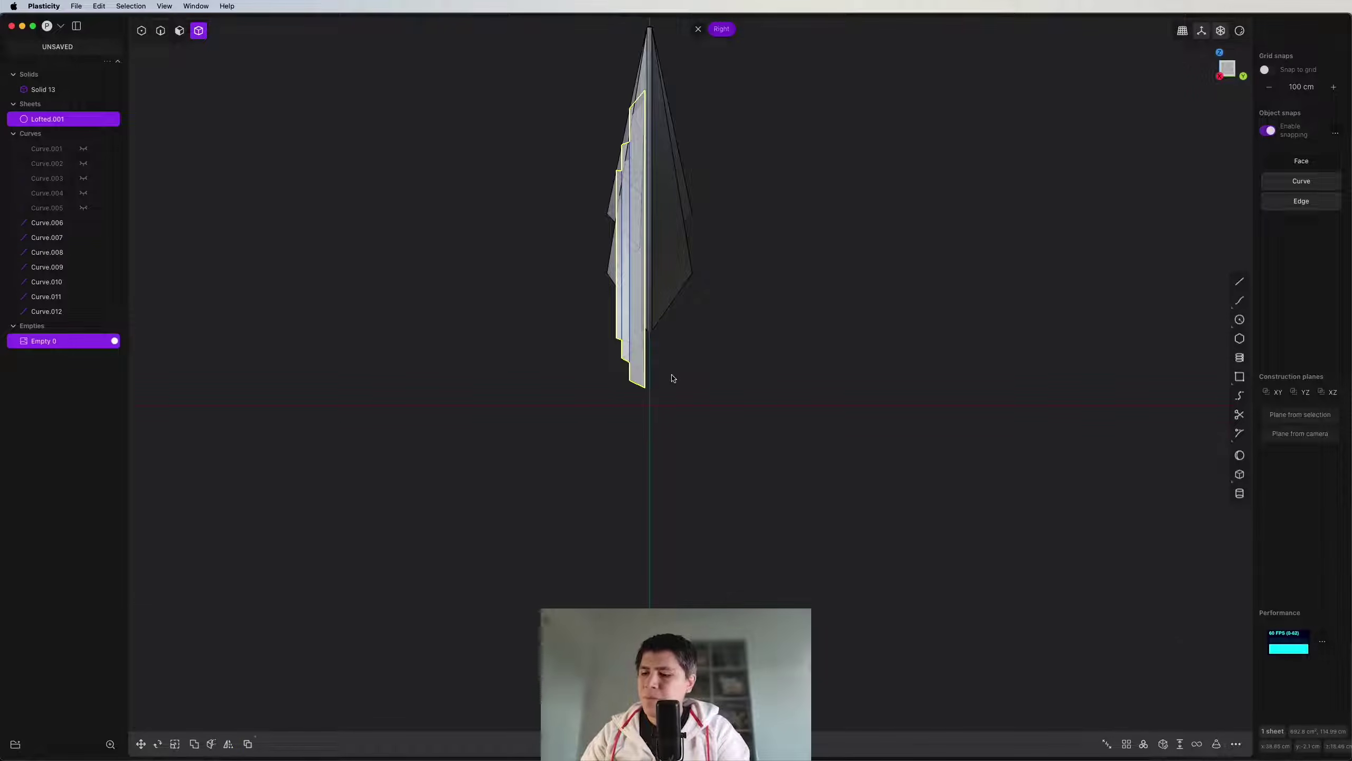
key("alt+x")
key("Return")
key("shift+h")
middle_click_drag(671, 379, 1067, 455)
scroll(778, 365, "up", 5)
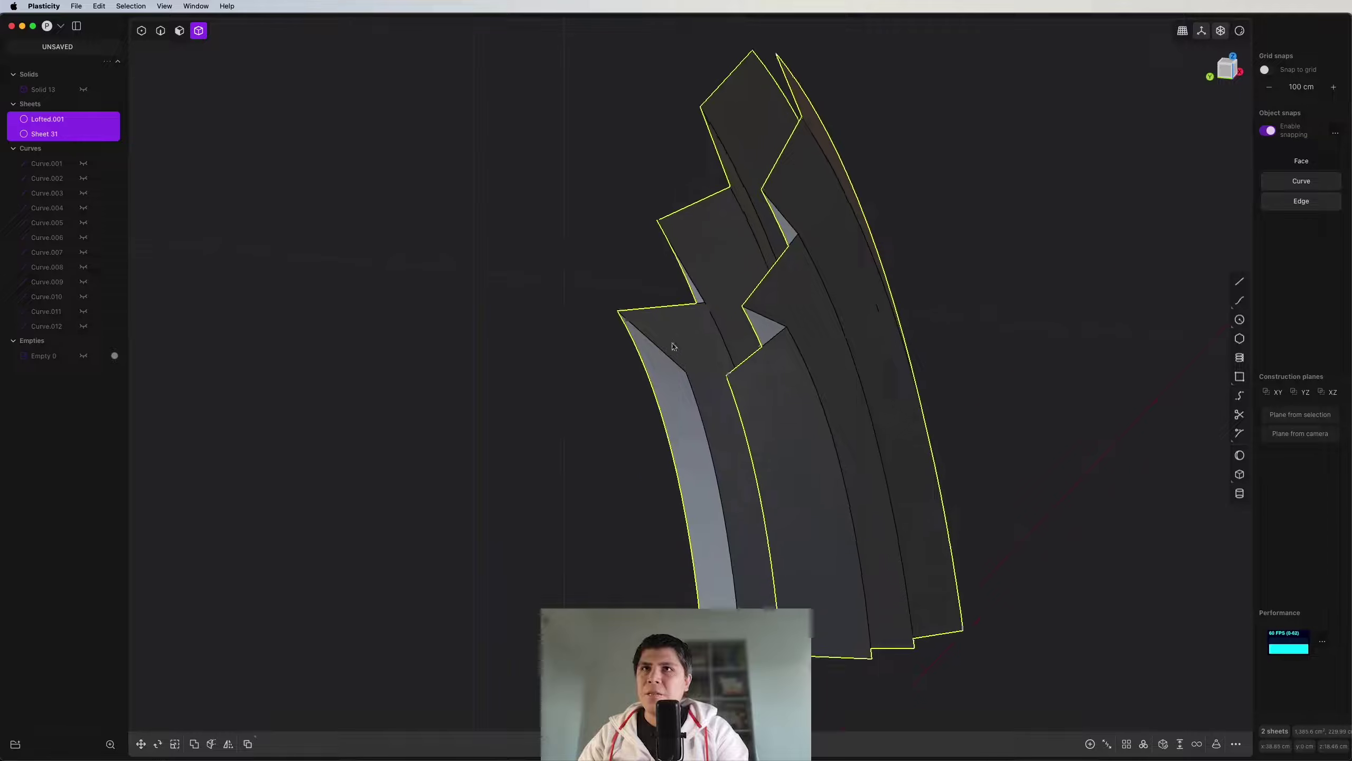
middle_click_drag(655, 414, 738, 454)
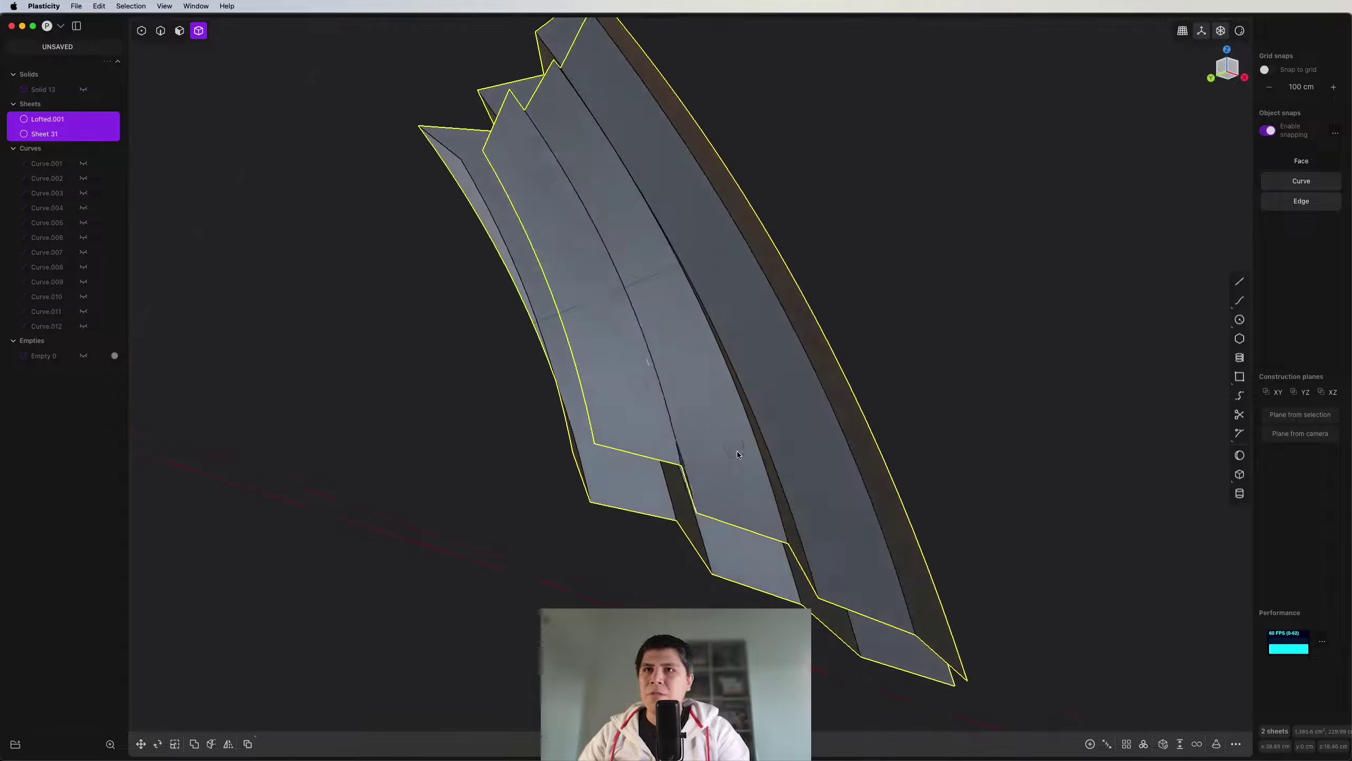
Step: Loft a surface between the innermost long edges of the two mirrored feather sheets
left_click(536, 246)
key("e")
key("l")
middle_click_drag(548, 291, 730, 277)
key("Return")
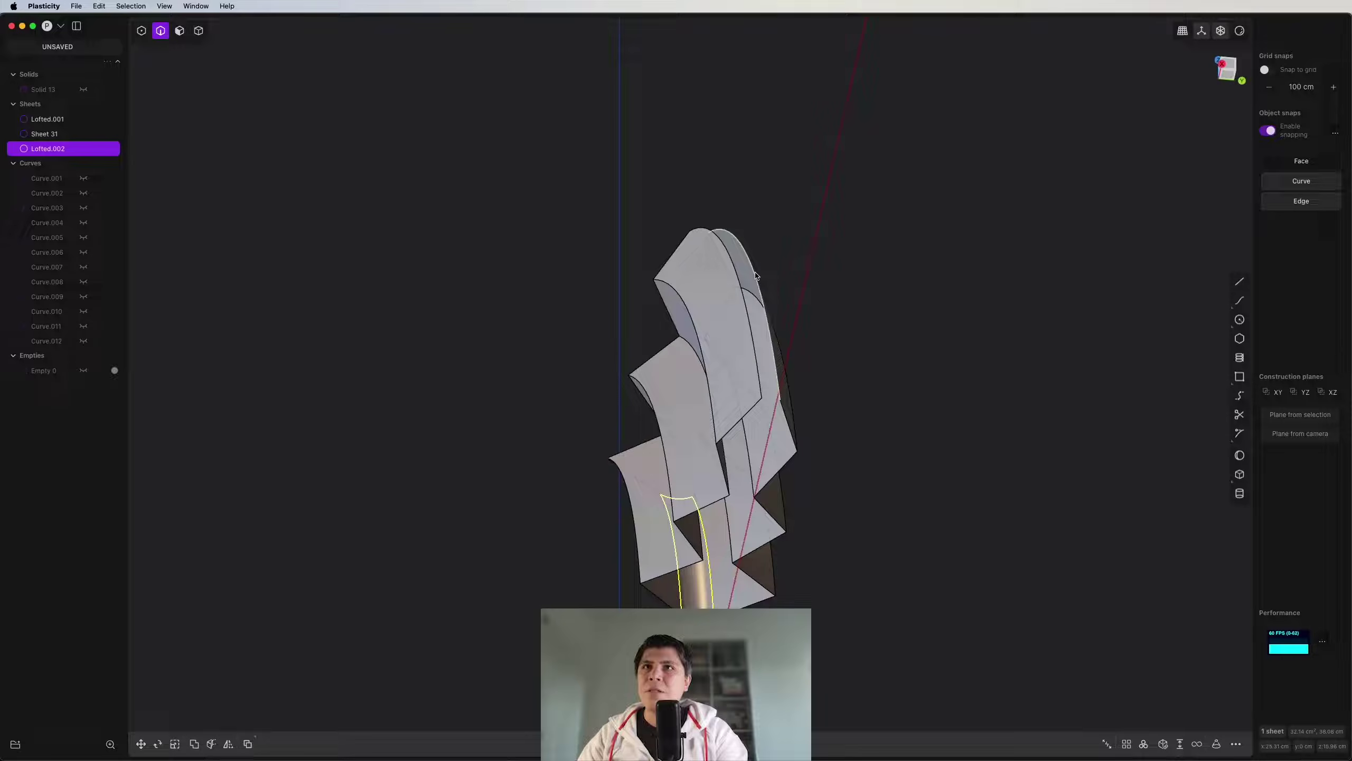
Step: Loft a surface between the outermost long edges of the two mirrored feather sheets
left_click(731, 277)
key("e")
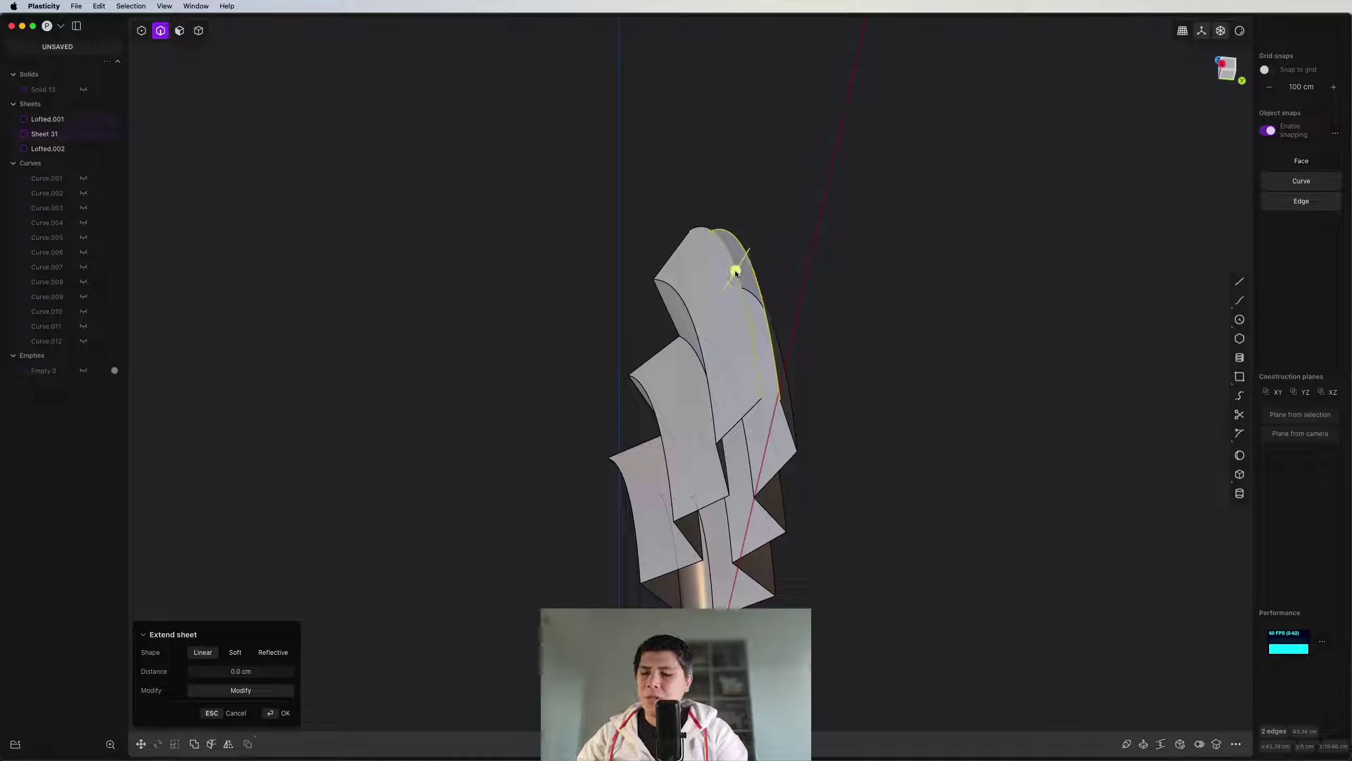
key("l")
middle_click_drag(734, 263, 927, 397)
key("Return")
Step: Select all visible wing sheets and join them into a single sheet
key("4")
key("ctrl+a")
key("j")
Step: Loft a flat surface with G0 continuity across the outermost opening at the feathers' upper end
scroll(592, 360, "up", 5)
key("2")
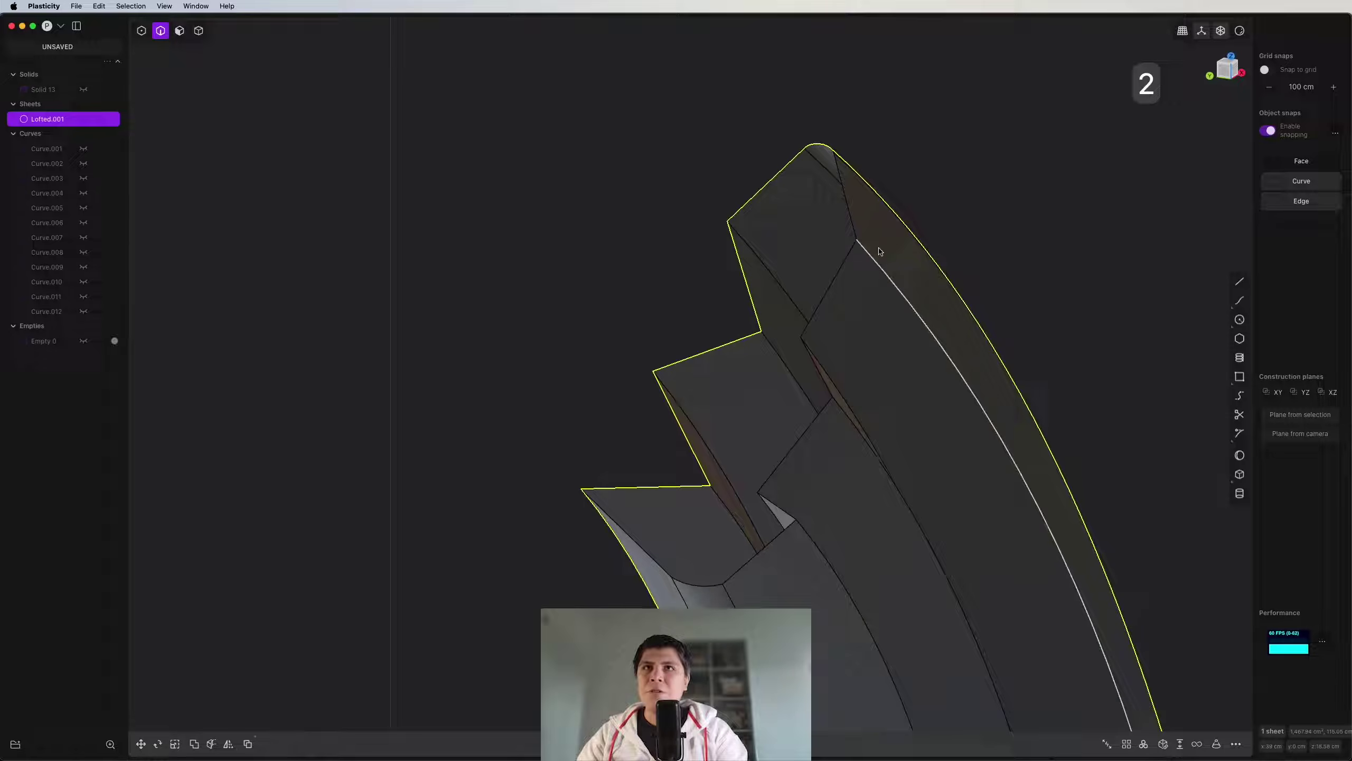
middle_click_drag(846, 212, 798, 208)
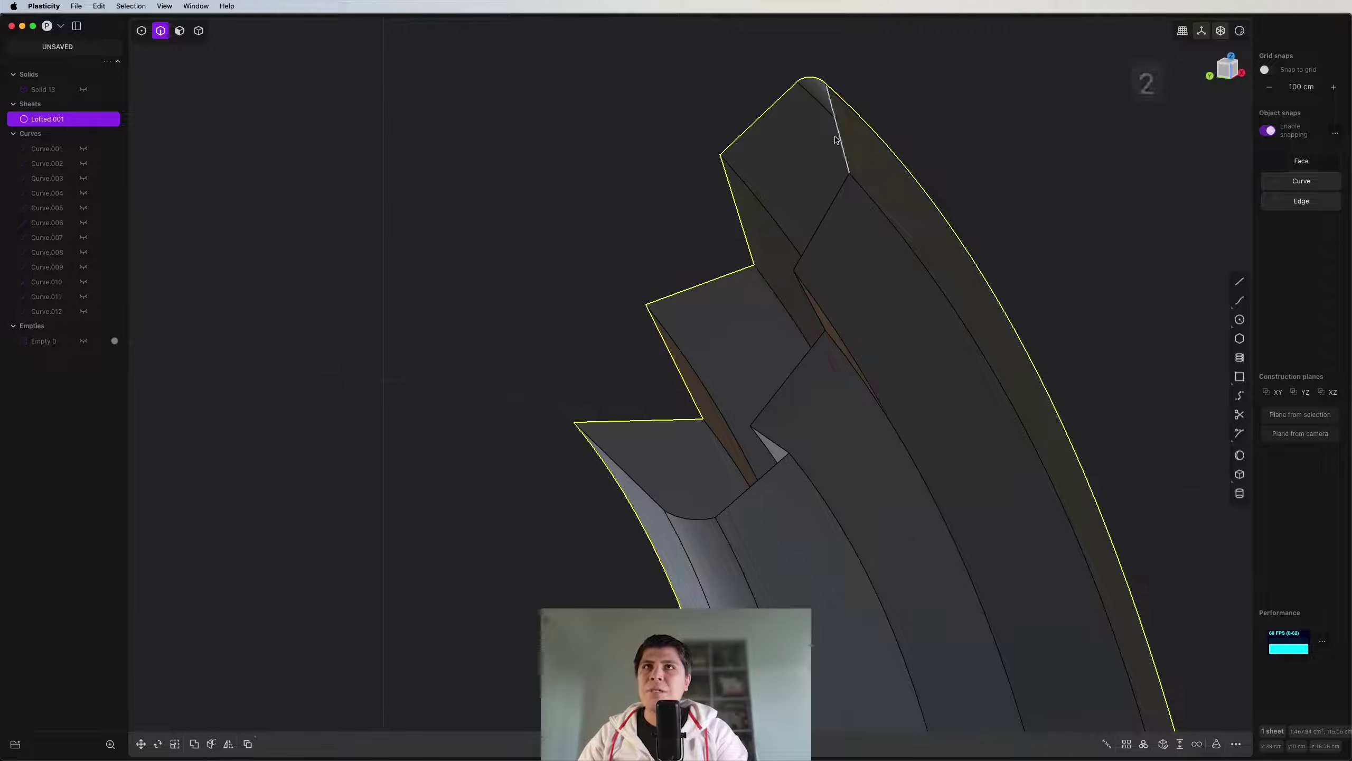
left_click(833, 141)
key("e")
middle_click_drag(833, 141, 822, 216, "shift")
key("shift+l")
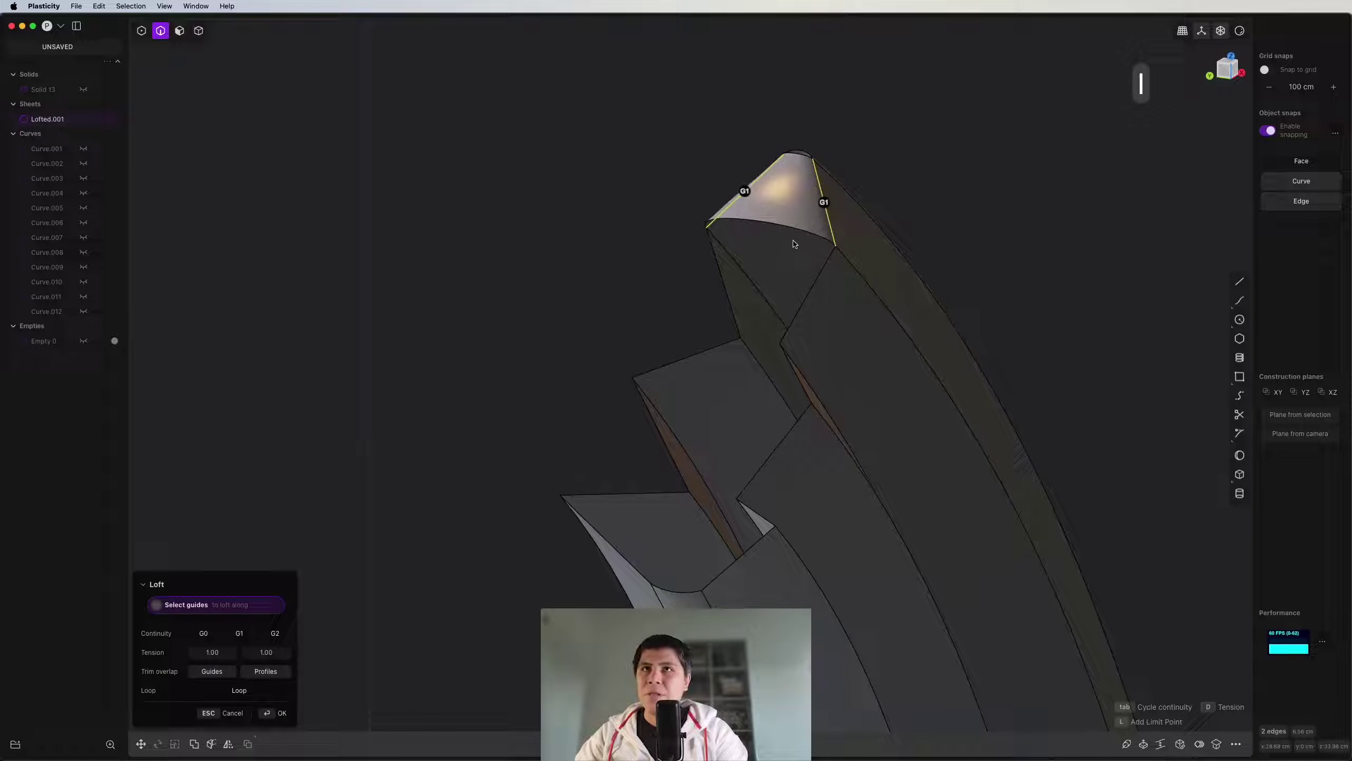
key("Tab")
key("Tab")
Step: Loft surfaces across the second and third openings at the feathers' upper end
left_click(808, 261)
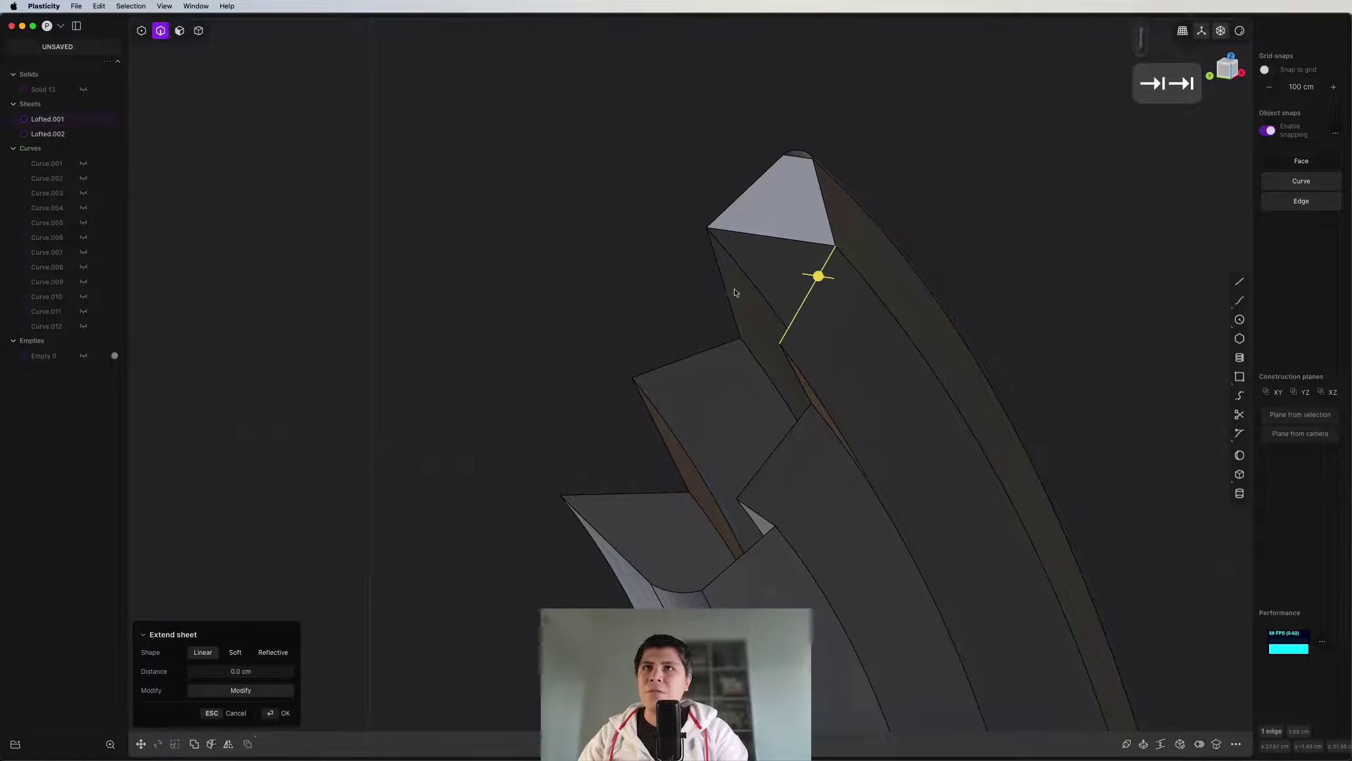
key("ctrl+z")
middle_click_drag(796, 381, 682, 393)
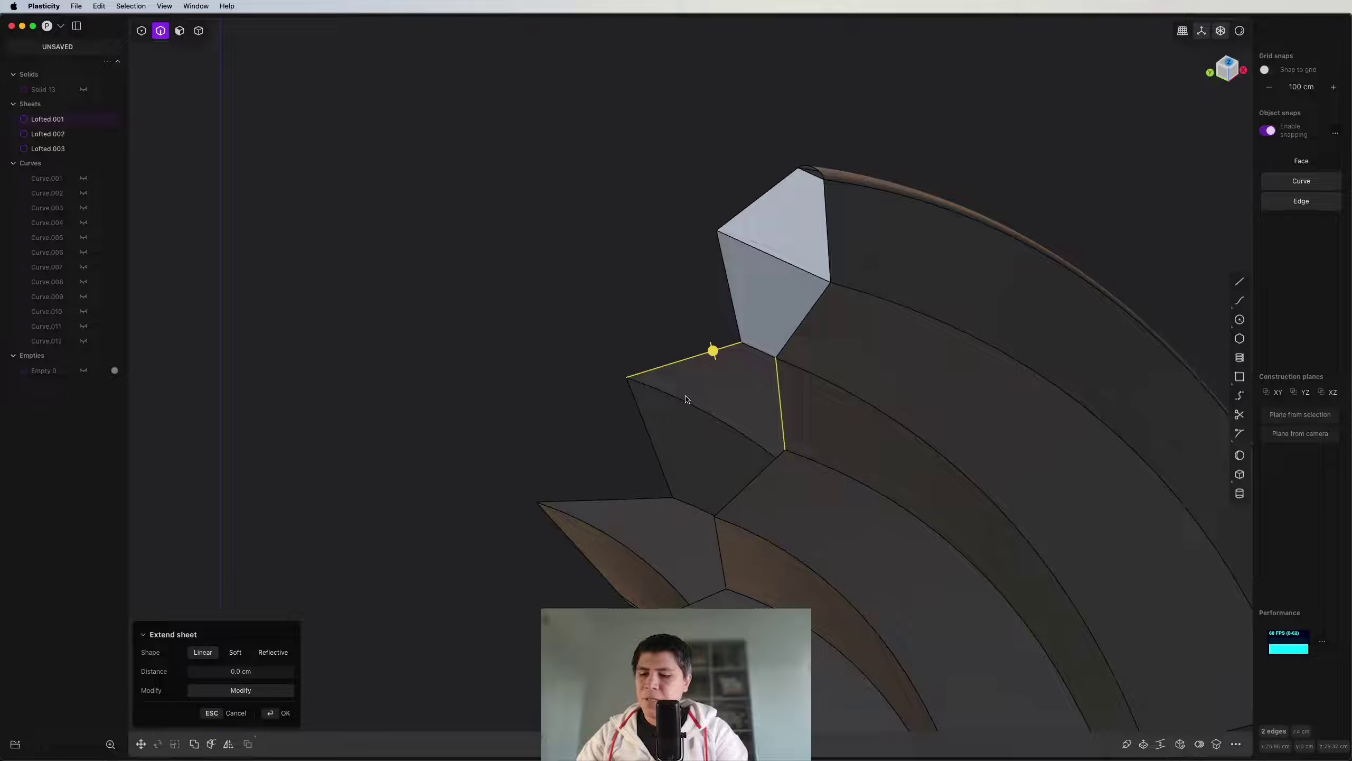
key("shift+l")
right_click(687, 401)
middle_click_drag(737, 495, 754, 441, "shift")
Step: Loft a flat surface across the fourth opening at the feathers' upper end
left_click(756, 438)
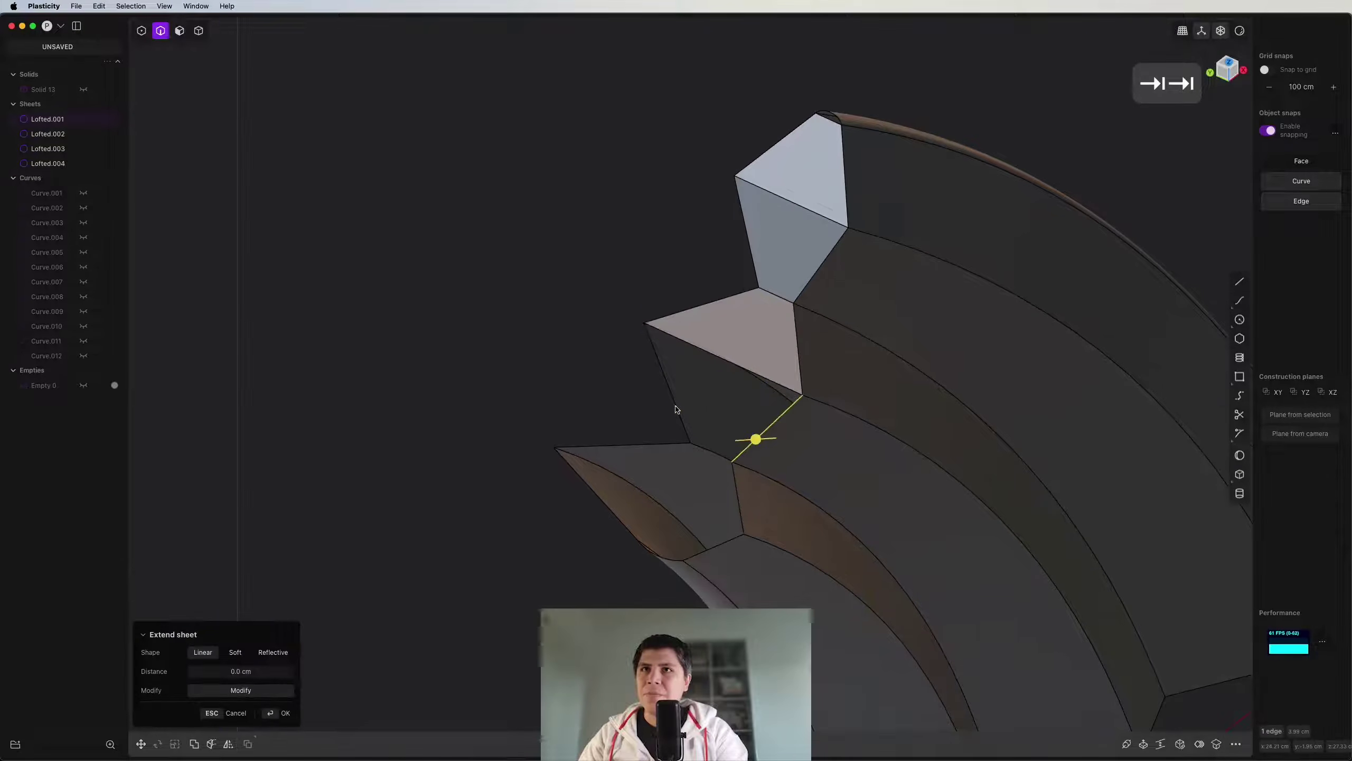
left_click(683, 419, "shift")
key("l")
key("Tab")
key("Tab")
right_click(692, 431)
Step: Loft flat surfaces across the last two openings at the feathers' upper end, down to the innermost feather
left_click(737, 496)
left_click(658, 448, "shift")
key("l")
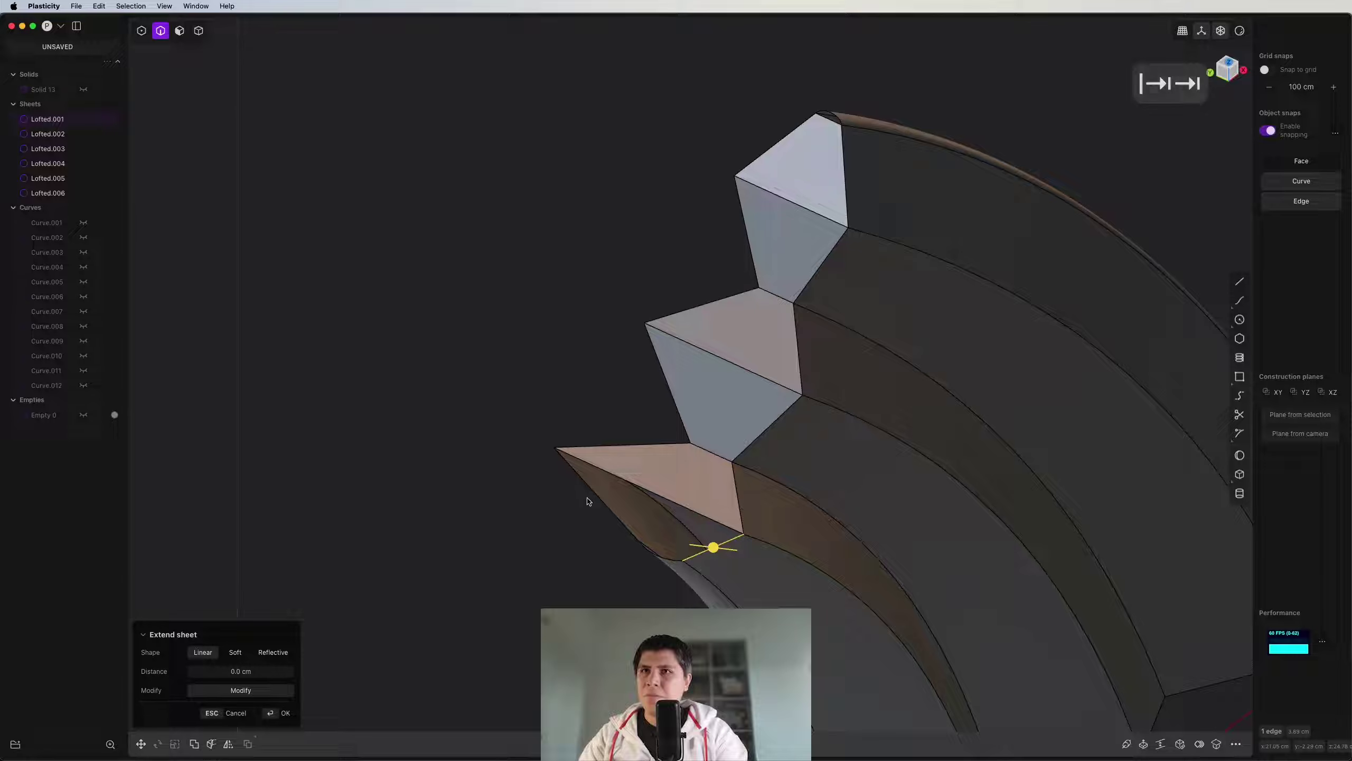
key("l")
key("Tab")
key("Tab")
right_click(612, 482)
Step: Select all feather sheets with the upper-end caps and join them into a single sheet
scroll(638, 446, "down", 4)
key("4")
left_click_drag(969, 84, 566, 564)
key("j")
Step: Loft a flat surface across the outermost opening at the feathers' lower tips
middle_click_drag(613, 561, 783, 451)
left_click(936, 411)
key("l")
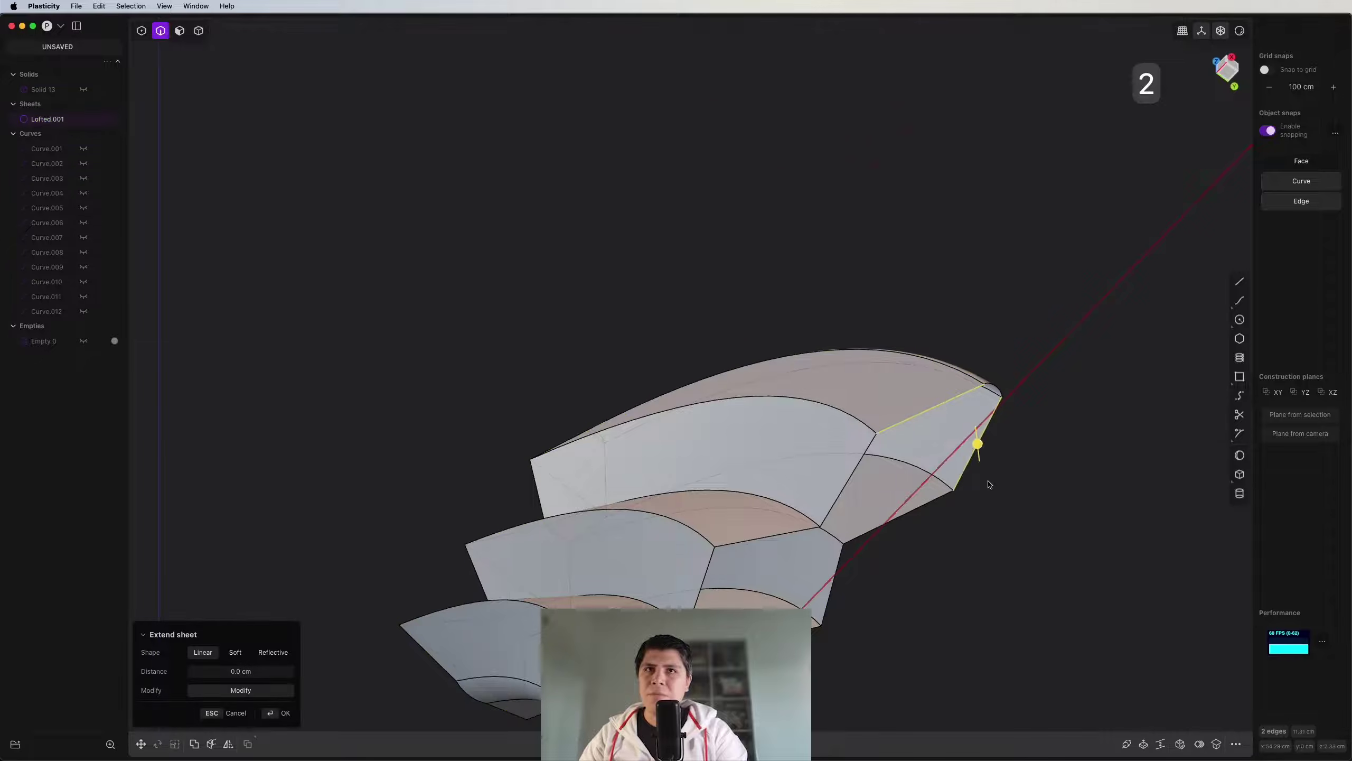
scroll(806, 317, "up", 5)
left_click(725, 228)
key("Tab")
key("Tab")
Step: Loft surfaces across the second and third openings at the feathers' lower tips
left_click(622, 304)
key("l")
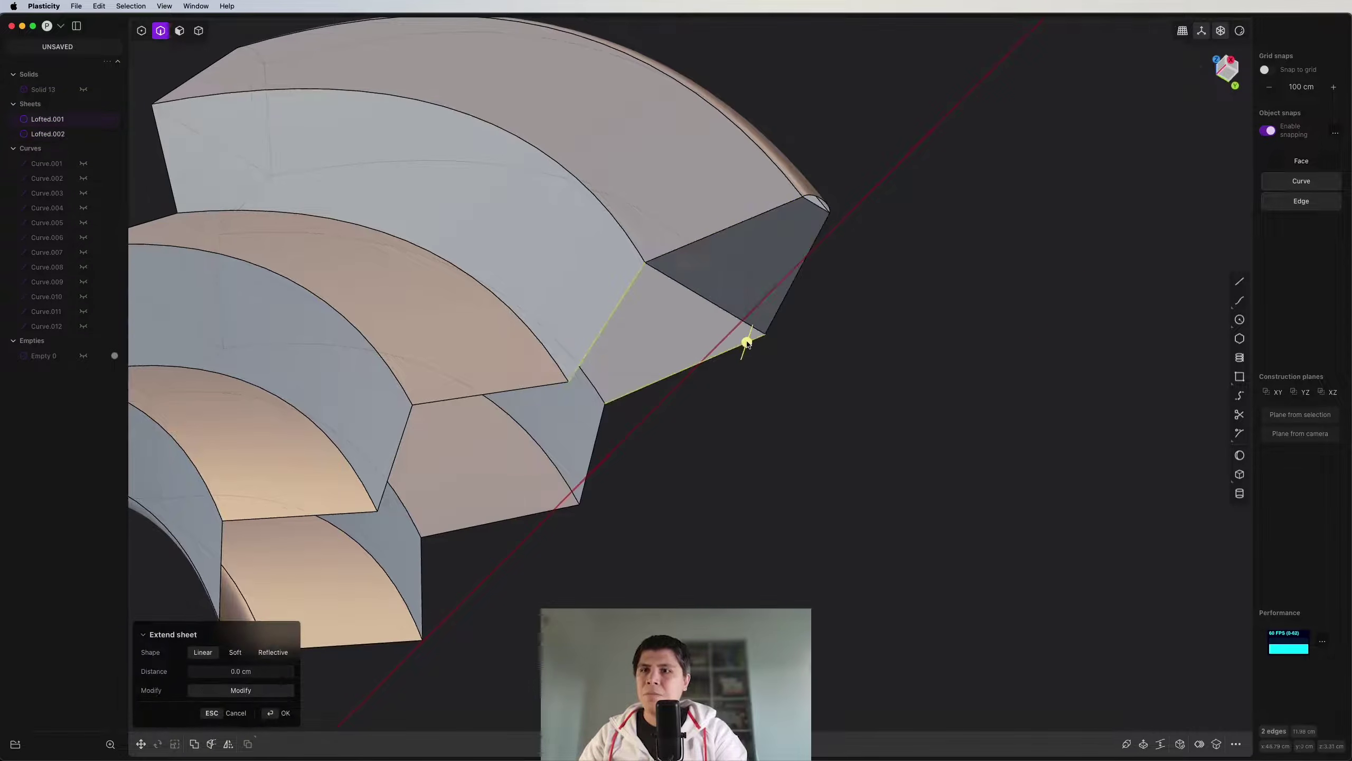
left_click(745, 342)
key("Tab")
key("Tab")
middle_click_drag(664, 403, 737, 312, "shift")
left_click(598, 297)
key("l")
left_click(668, 352)
Step: Loft a flat surface across the fourth opening at the feathers' lower tips
middle_click_drag(546, 409, 629, 412, "shift")
left_click(552, 368)
left_click(658, 433, "shift")
key("l")
key("Tab")
key("Tab")
right_click(653, 434)
Step: Loft flat surfaces across the last two openings at the feathers' lower tips, ending at the innermost feather
left_click(479, 427)
left_click(579, 478, "shift")
key("l")
key("Tab")
key("Tab")
right_click(579, 480)
middle_click_drag(579, 479, 719, 309, "shift")
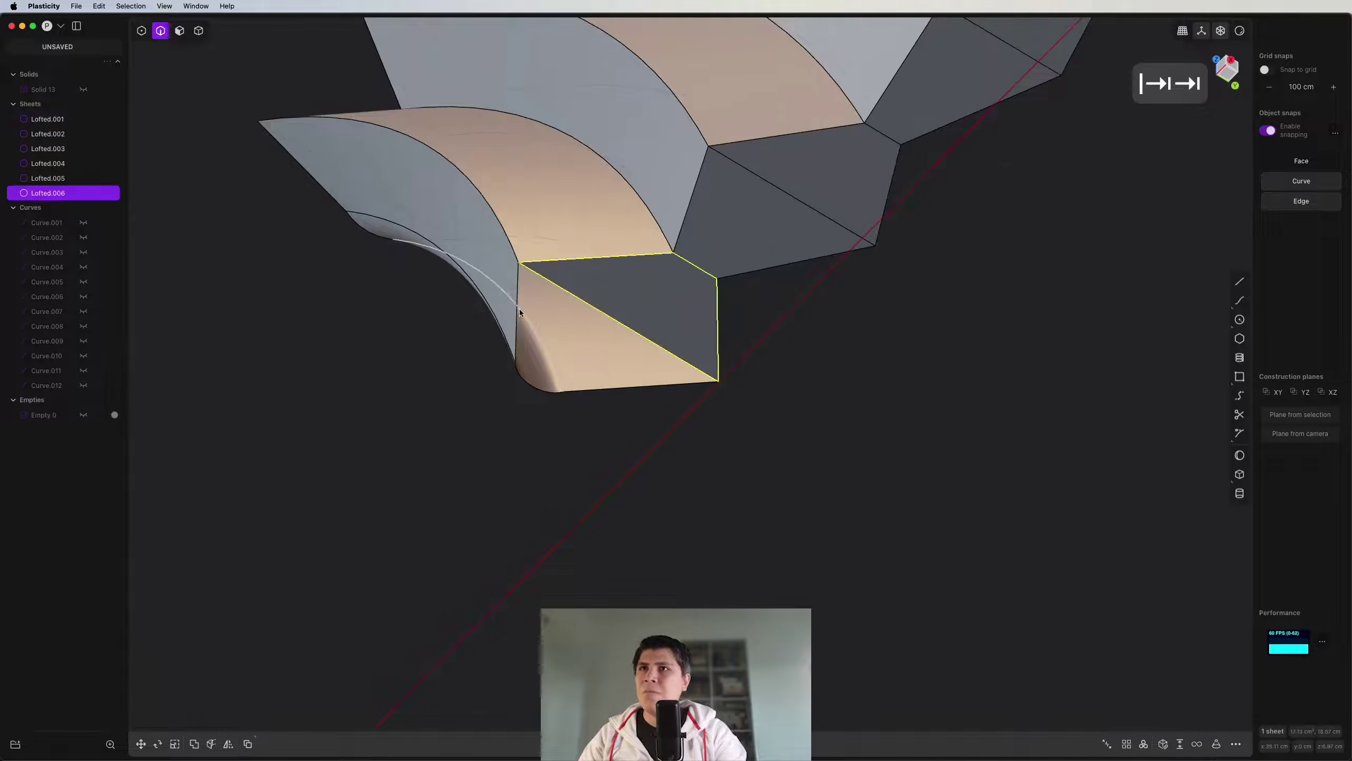
left_click(518, 310)
left_click(658, 387, "shift")
key("l")
key("Tab")
key("Tab")
right_click(660, 381)
Step: Select the feather sheet and all lower-tip caps and join them into one sheet
scroll(661, 376, "down", 5)
key("4")
left_click_drag(852, 128, 489, 426)
key("j")
Step: Fill the small openings left at the corners of the joined feather sheet, closing it into a solid
middle_click_drag(582, 391, 691, 344)
scroll(813, 358, "up", 10)
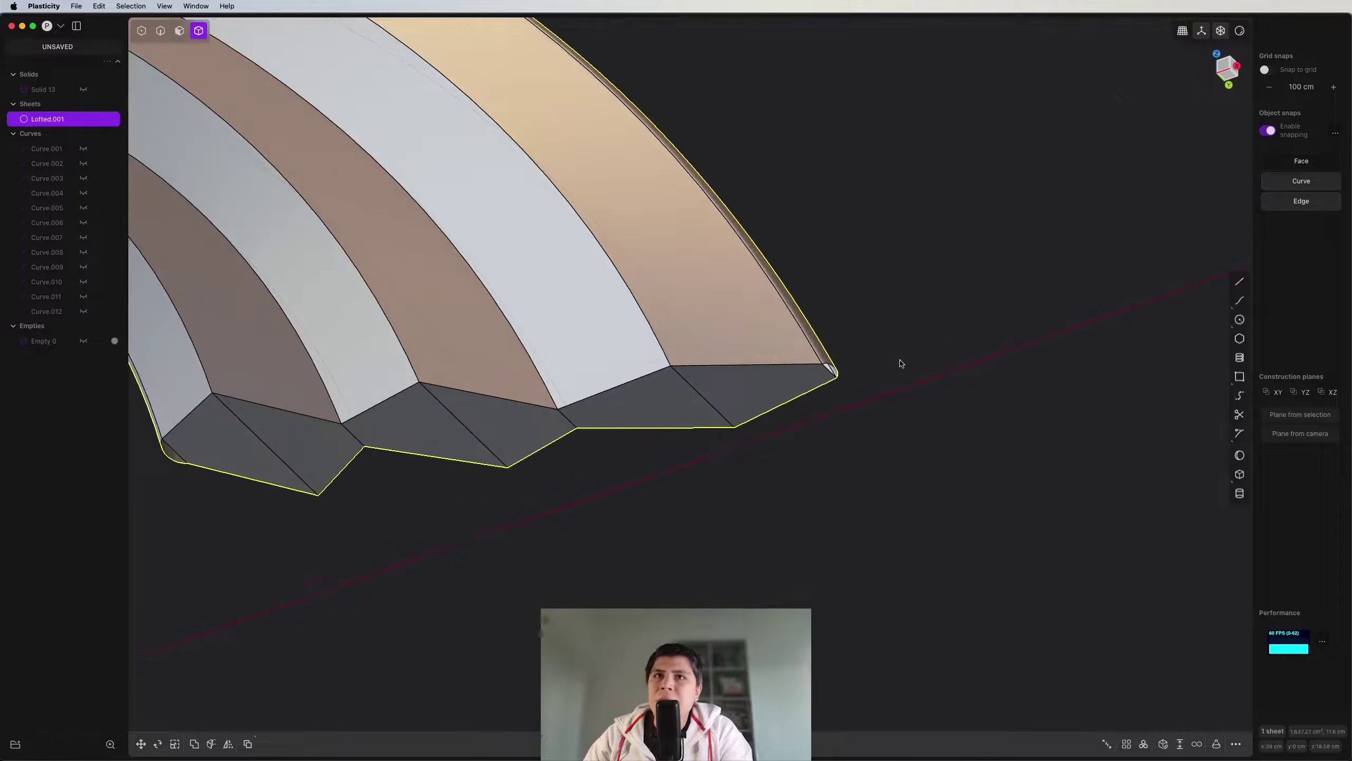
scroll(815, 344, "up", 1)
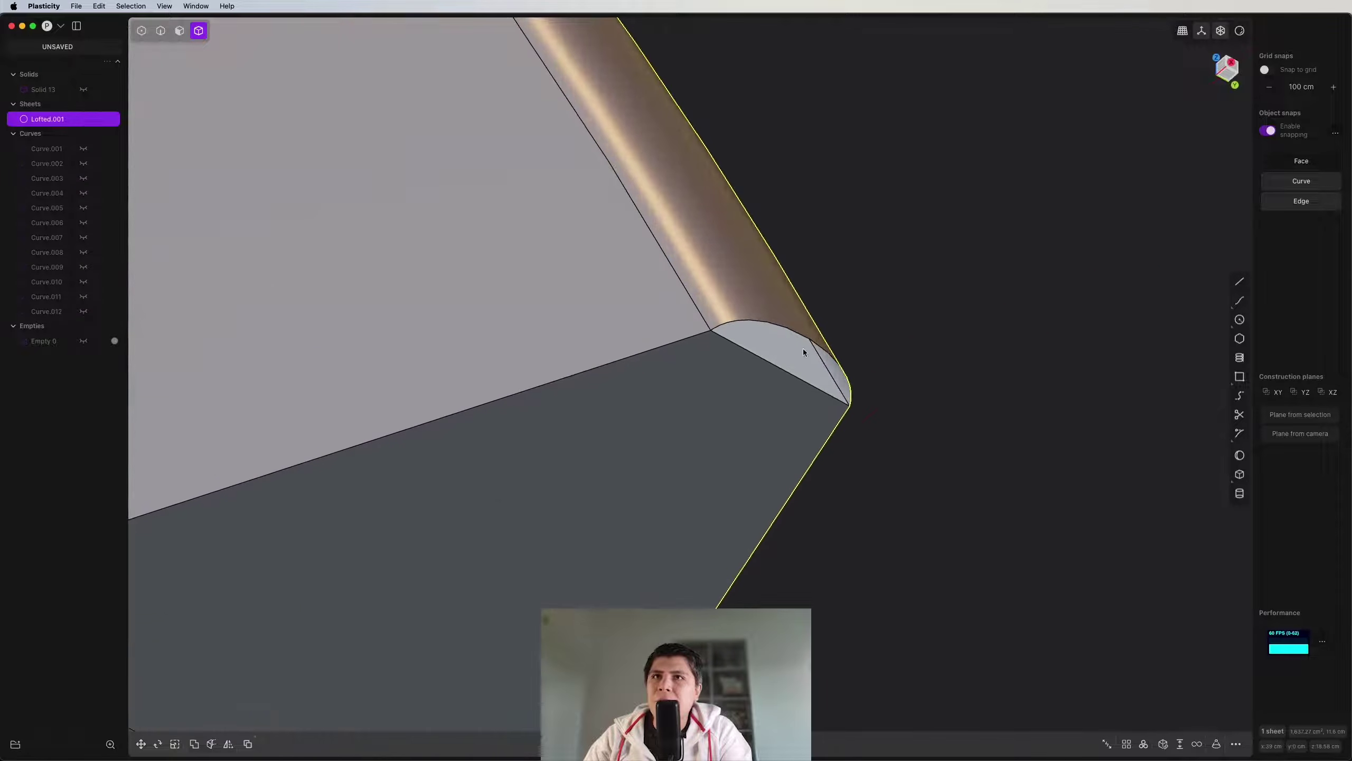
scroll(805, 361, "down", 10)
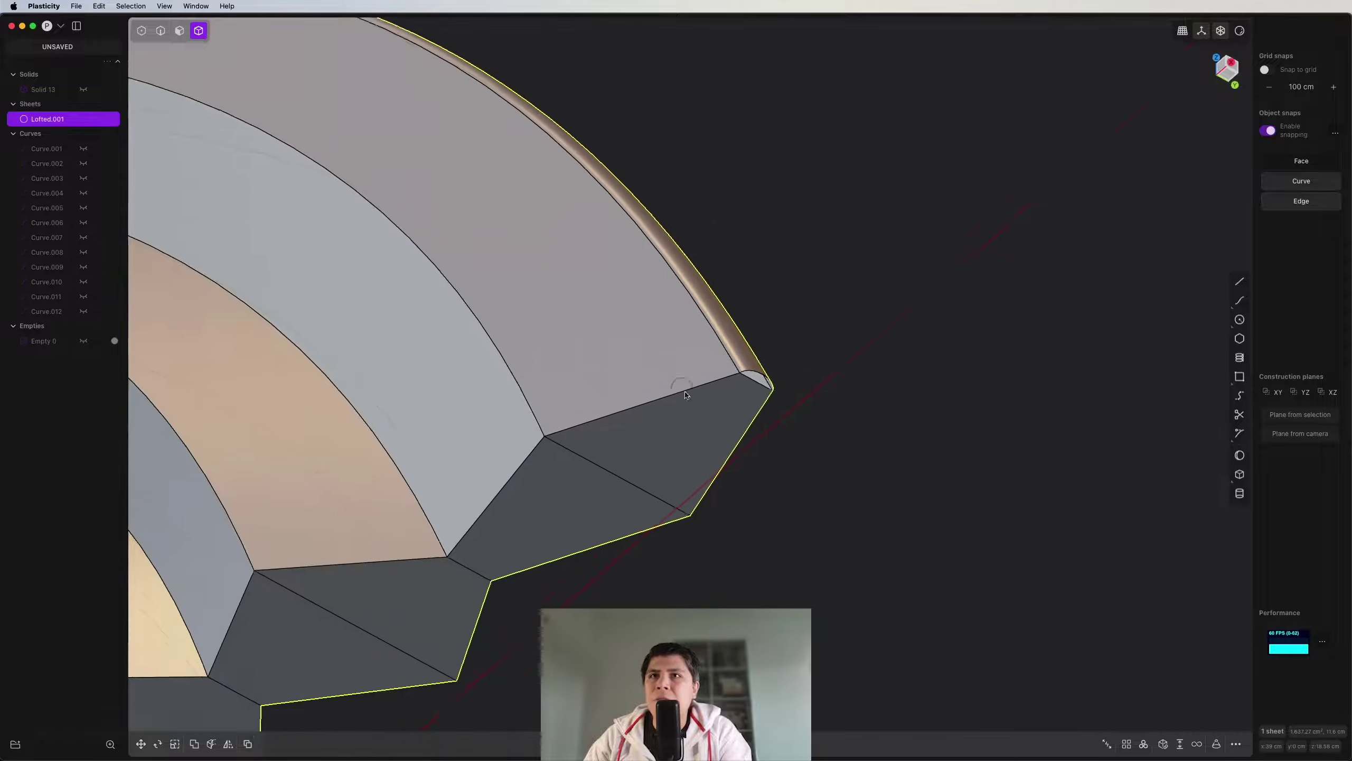
middle_click_drag(665, 409, 707, 419, "shift")
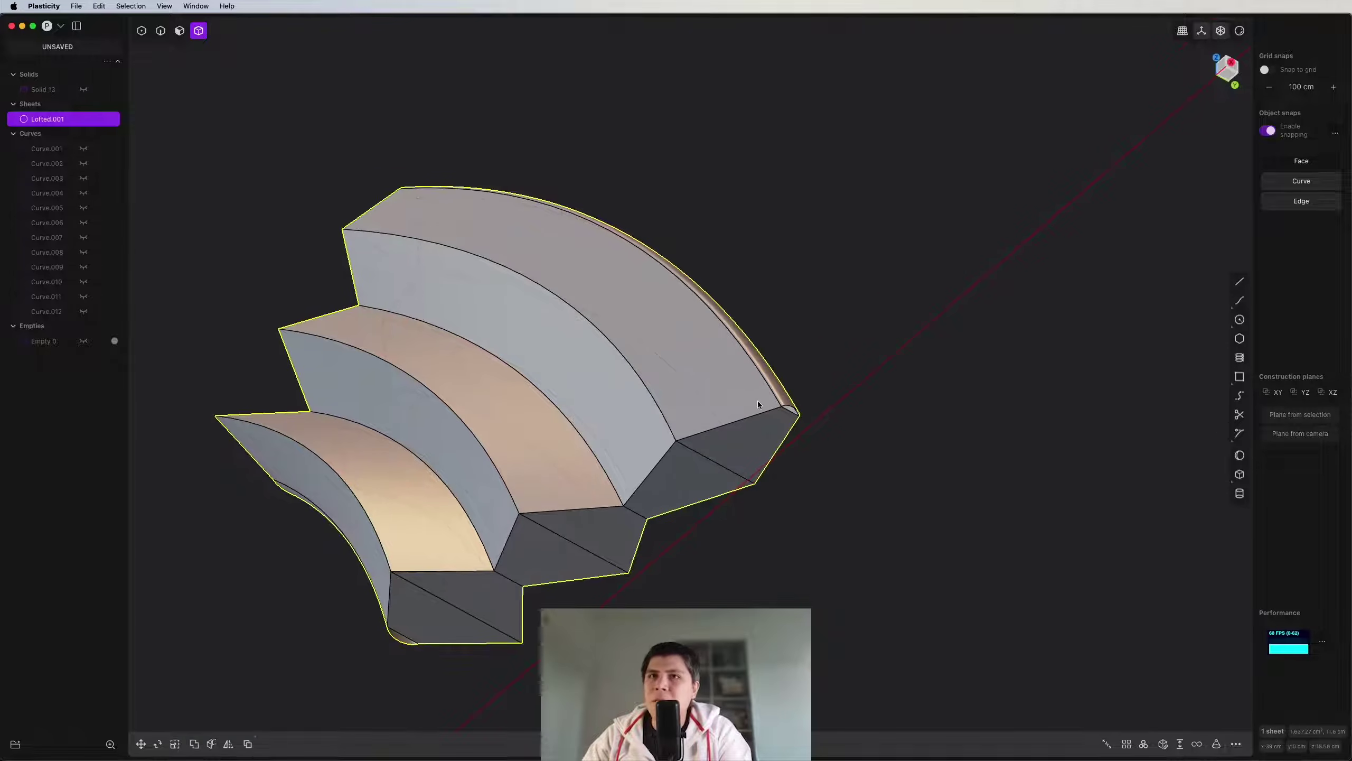
key("4")
left_click(826, 316)
left_click(690, 382)
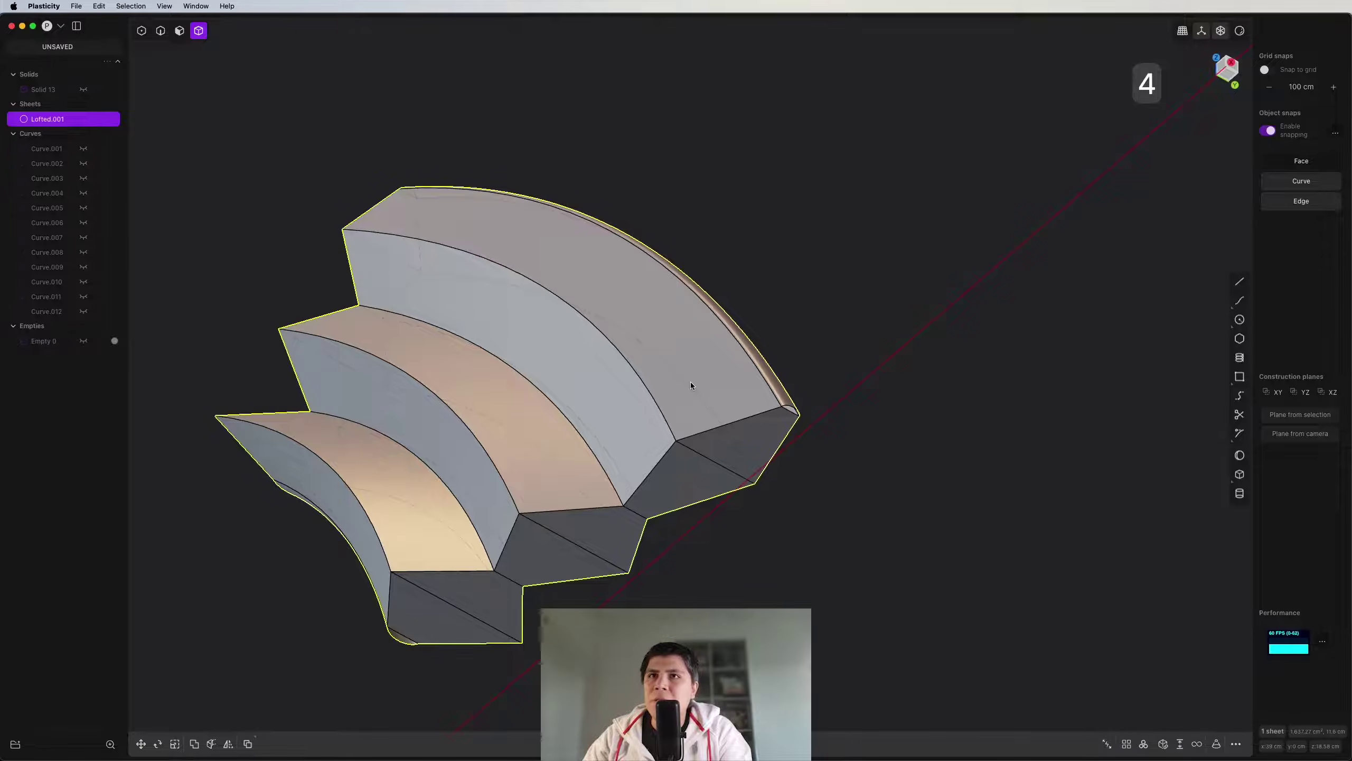
middle_click_drag(691, 383, 862, 317, "shift")
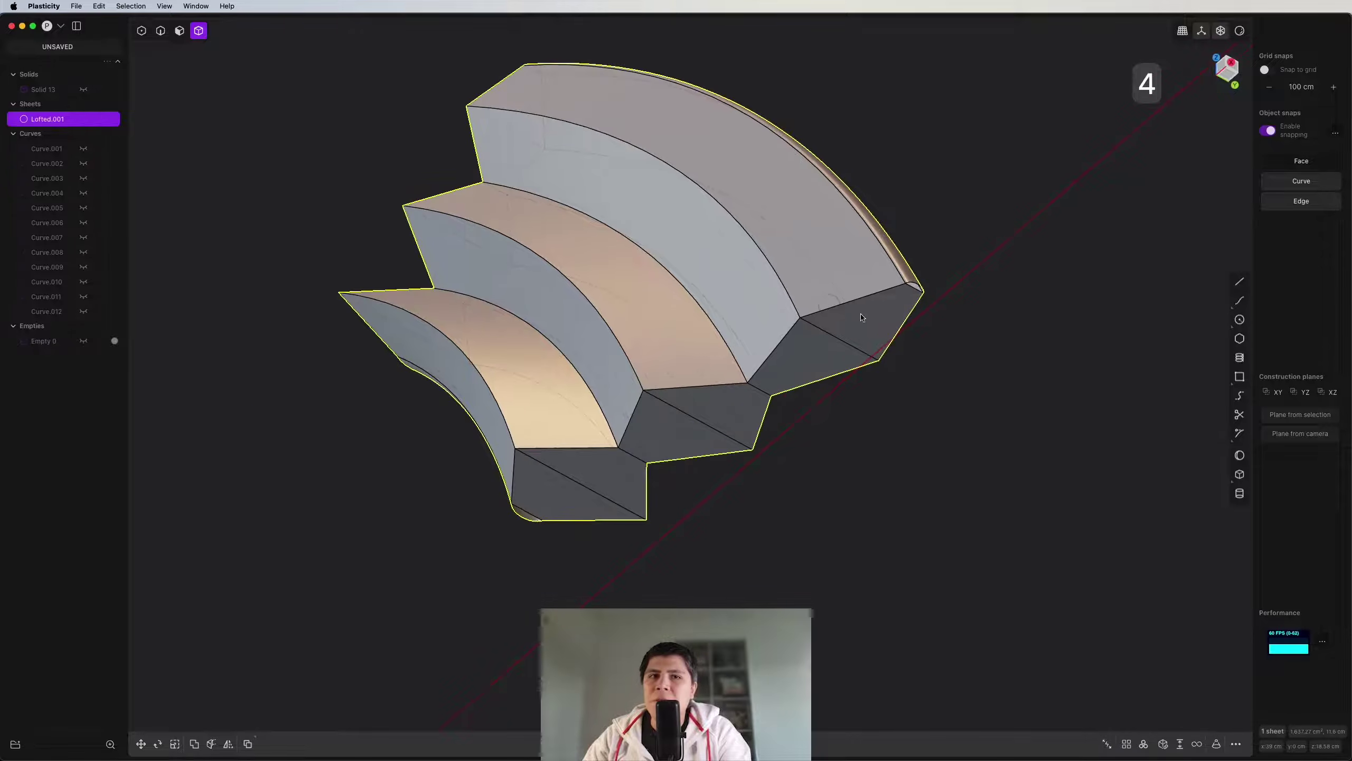
left_click(1163, 743)
Step: Examine the closed feather solid's end faces and rounded corners from several angles
middle_click_drag(897, 371, 498, 477)
scroll(981, 413, "up", 3)
scroll(505, 274, "up", 3)
middle_click_drag(686, 257, 593, 168, "shift")
scroll(593, 168, "down", 4)
middle_click_drag(830, 468, 724, 255)
middle_click_drag(721, 156, 788, 259, "shift")
left_click(788, 259)
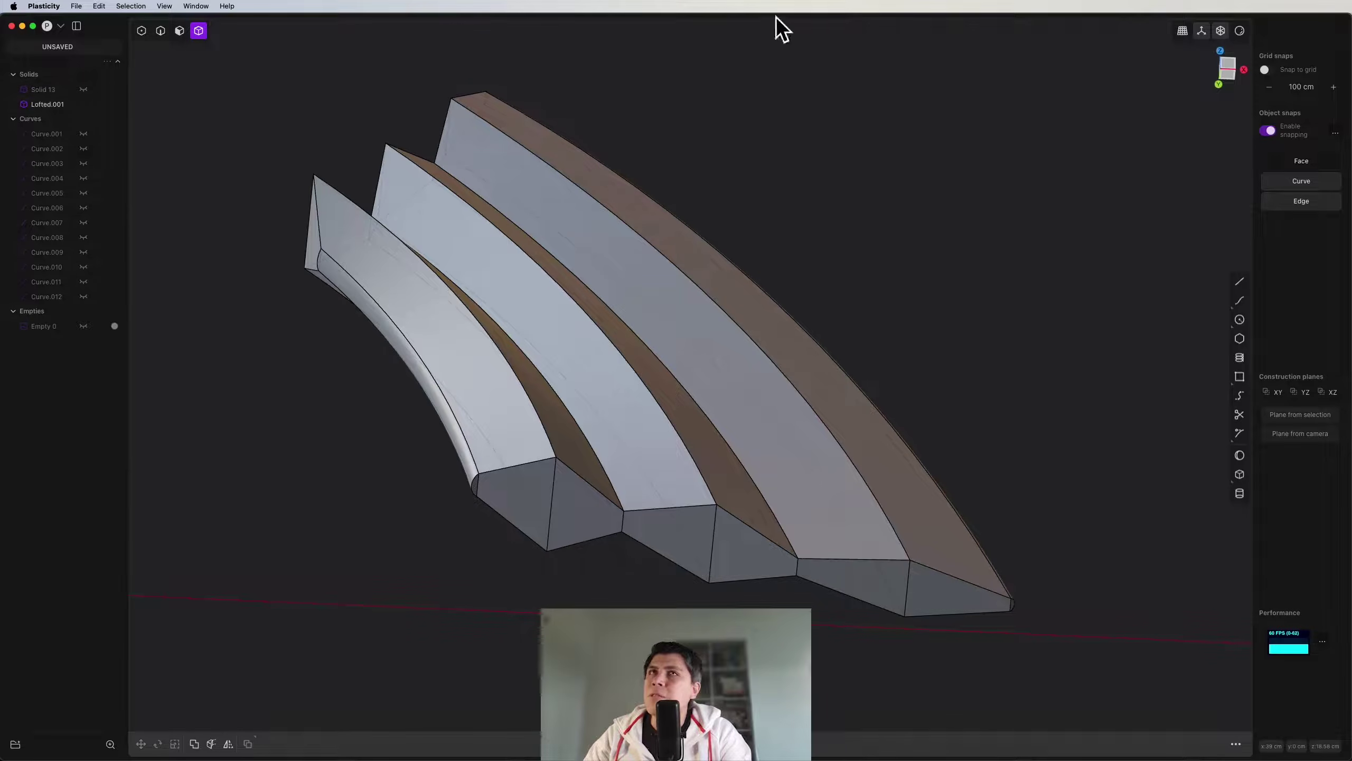
Step: Switch to the front view and show the crescent guard solid and the blueprint reference
left_click(1219, 68)
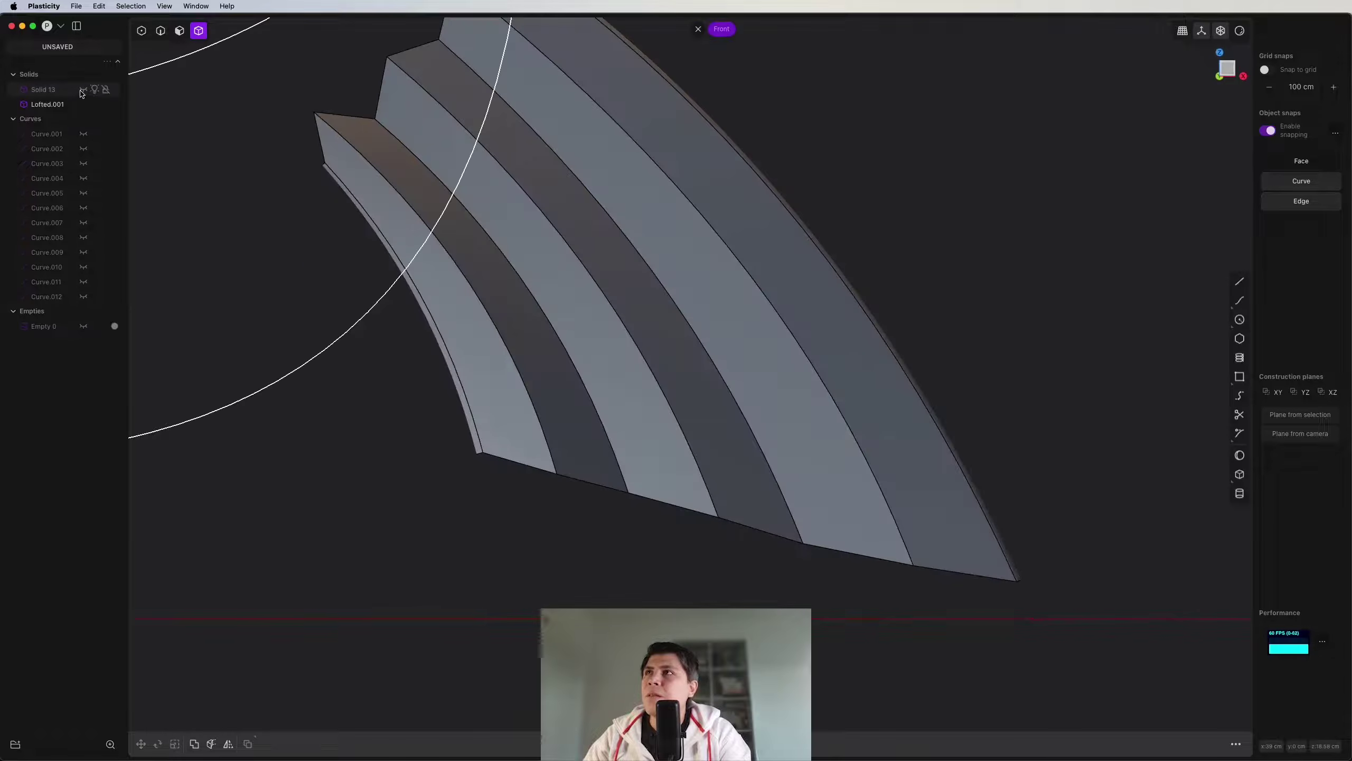
left_click(83, 90)
left_click(83, 326)
Step: Compare the overlap between the crescent guard and the feathers with the wing joint on the blueprint
scroll(868, 352, "down", 10)
middle_click_drag(814, 323, 762, 419)
scroll(698, 324, "up", 2)
scroll(698, 323, "up", 5)
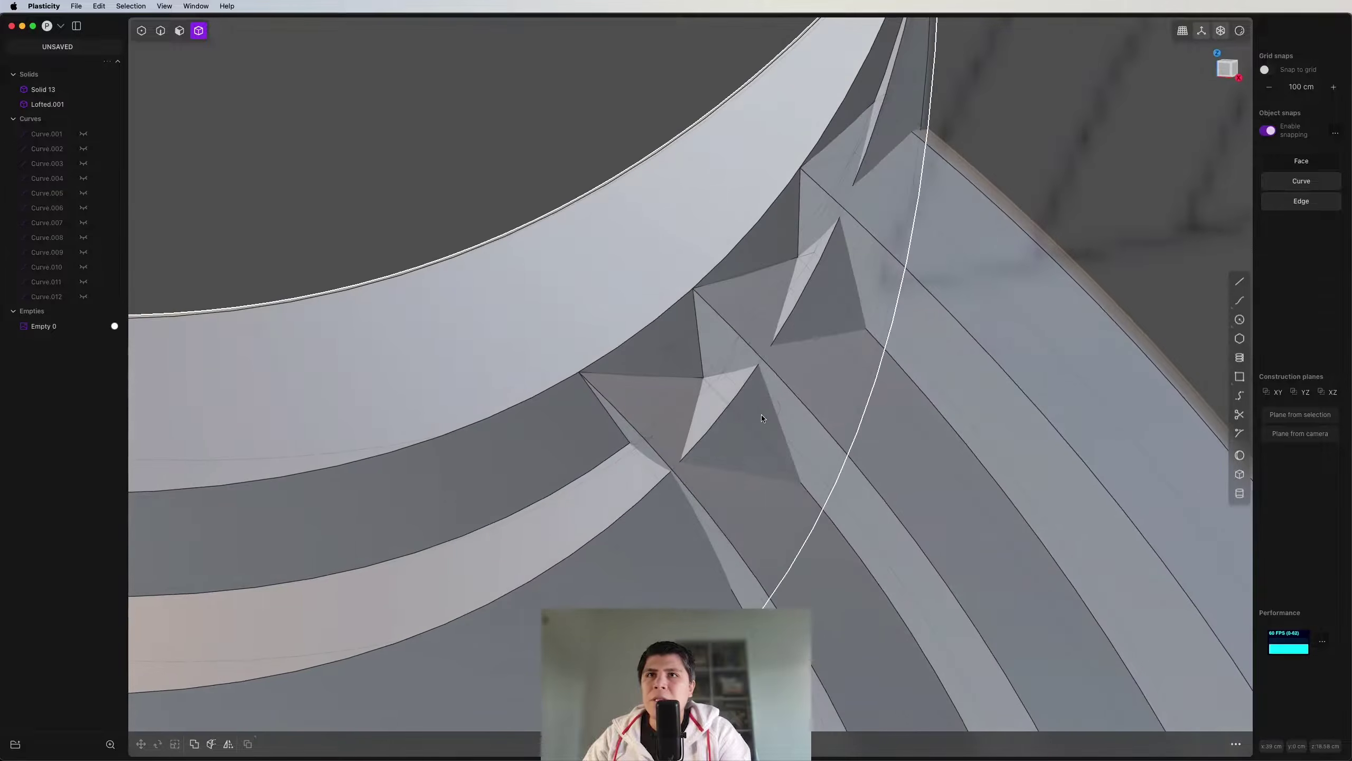
scroll(793, 311, "down", 10)
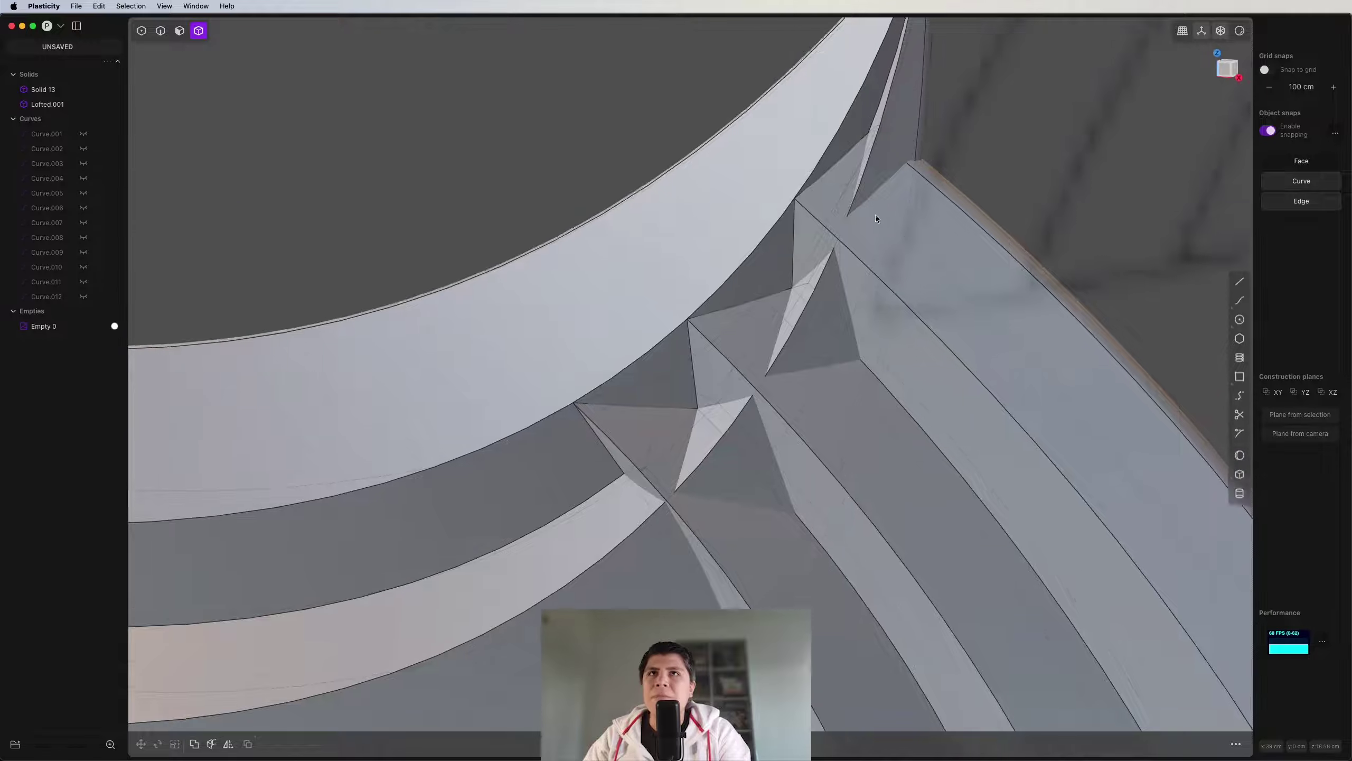
middle_click_drag(614, 327, 468, 377, "shift")
scroll(808, 235, "up", 6)
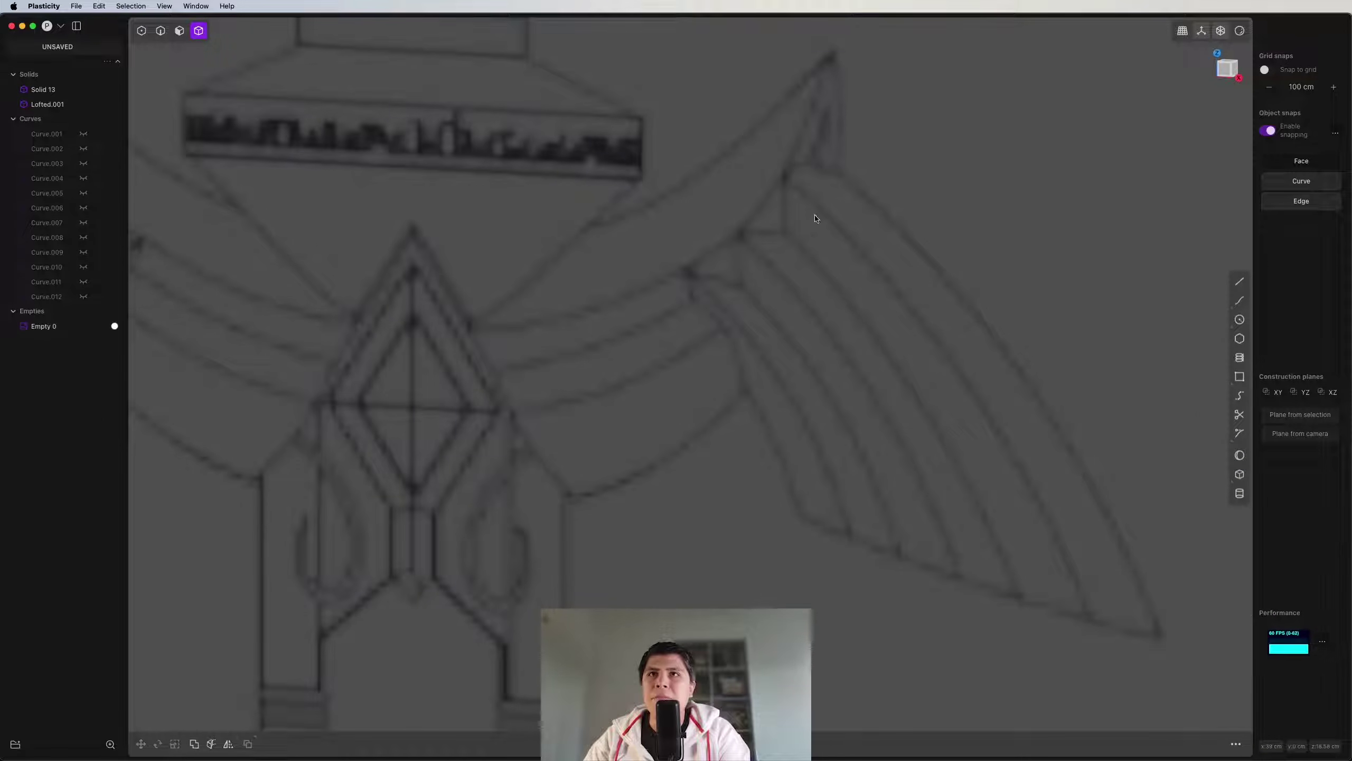
scroll(756, 273, "down", 8)
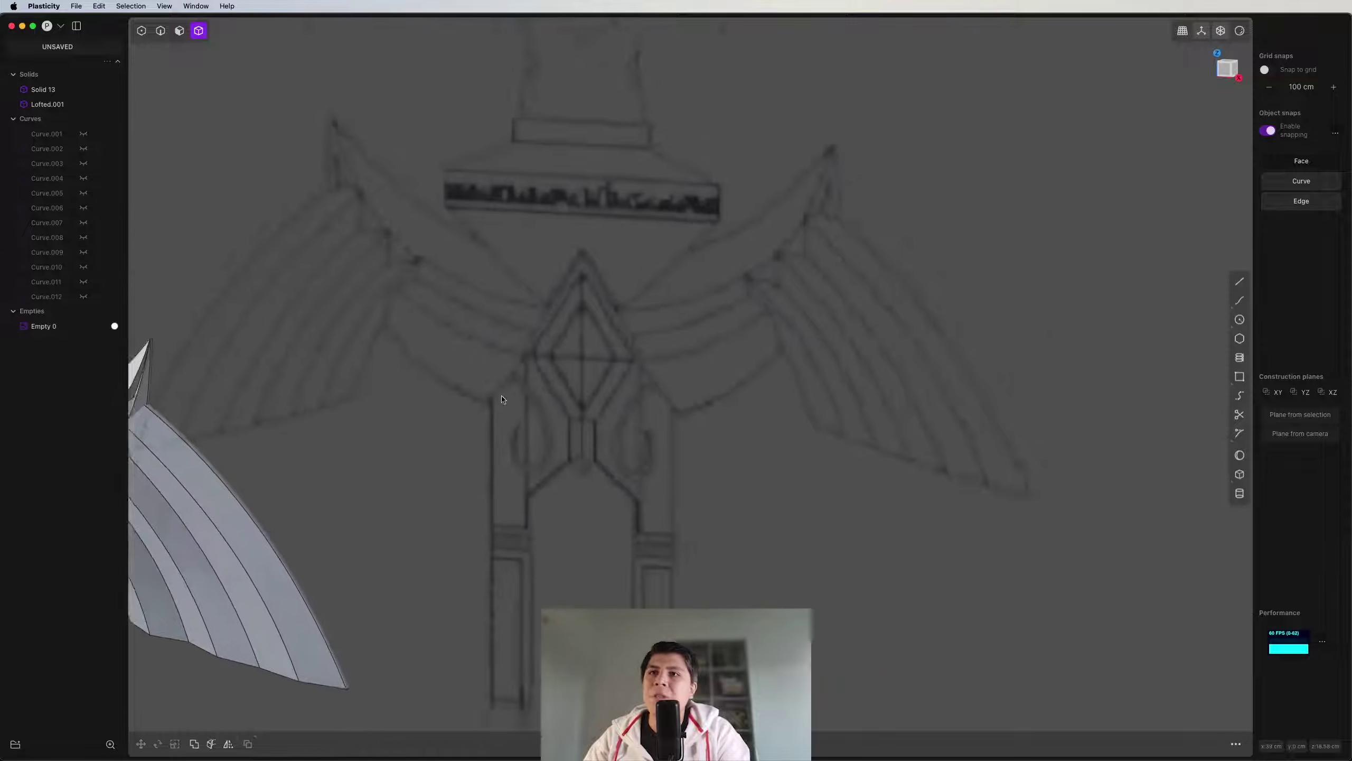
middle_click_drag(386, 431, 719, 235, "shift")
scroll(600, 371, "up", 5)
scroll(602, 369, "up", 3)
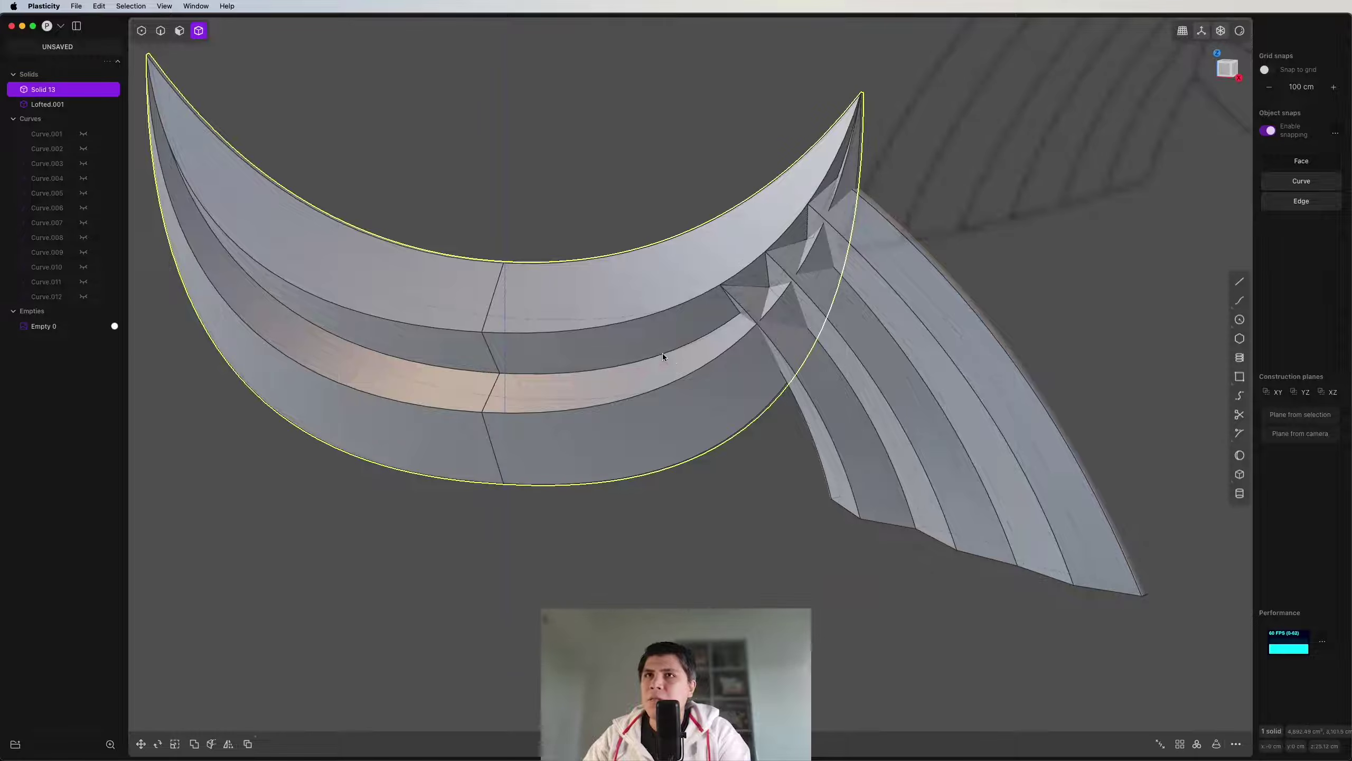
Step: Subtract the feather solid from the crescent guard with a Boolean difference, keeping the tool body
left_click(858, 323, "shift")
middle_click_drag(857, 323, 834, 370)
left_click(862, 350, "shift")
left_click(862, 350, "shift")
key("q")
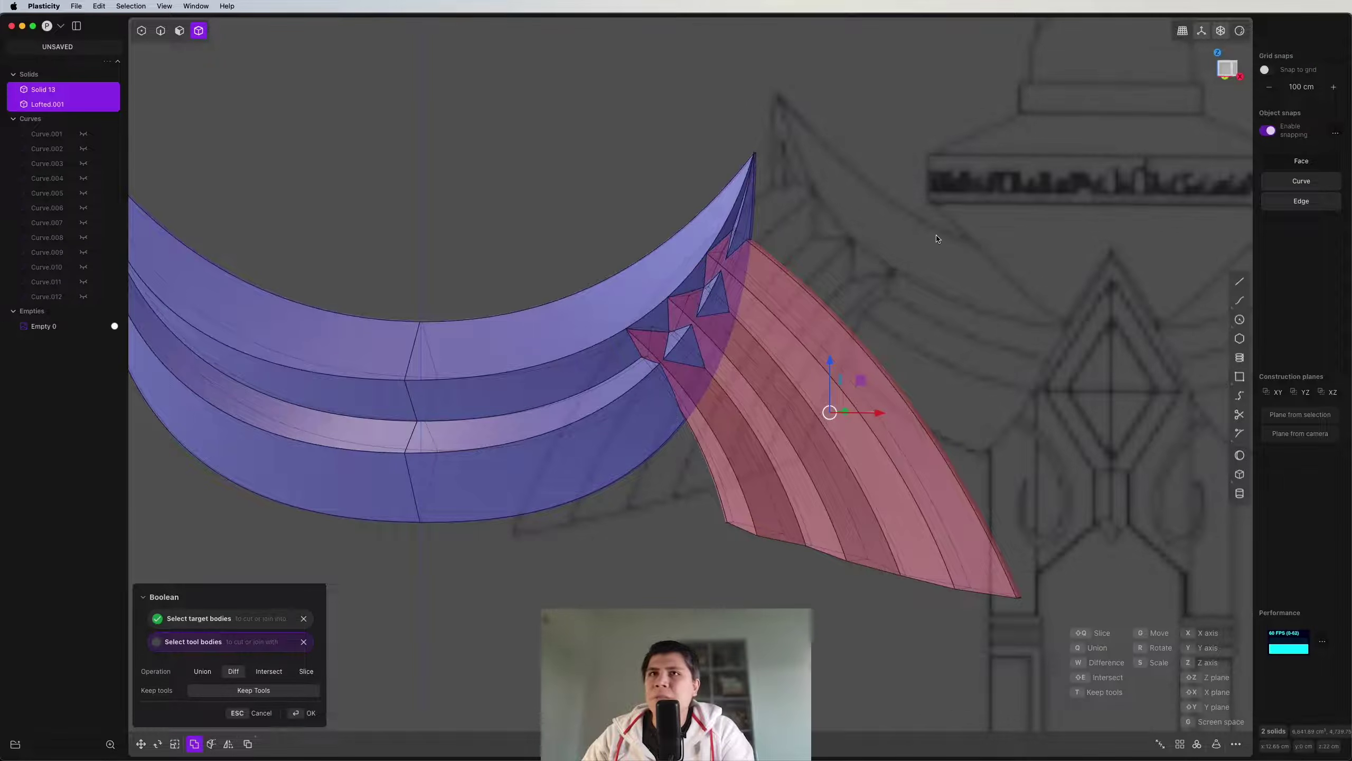
key("Return")
Step: Delete the small triangular spike solids protruding through the feathers on both sides of the guard joint
scroll(855, 297, "up", 5)
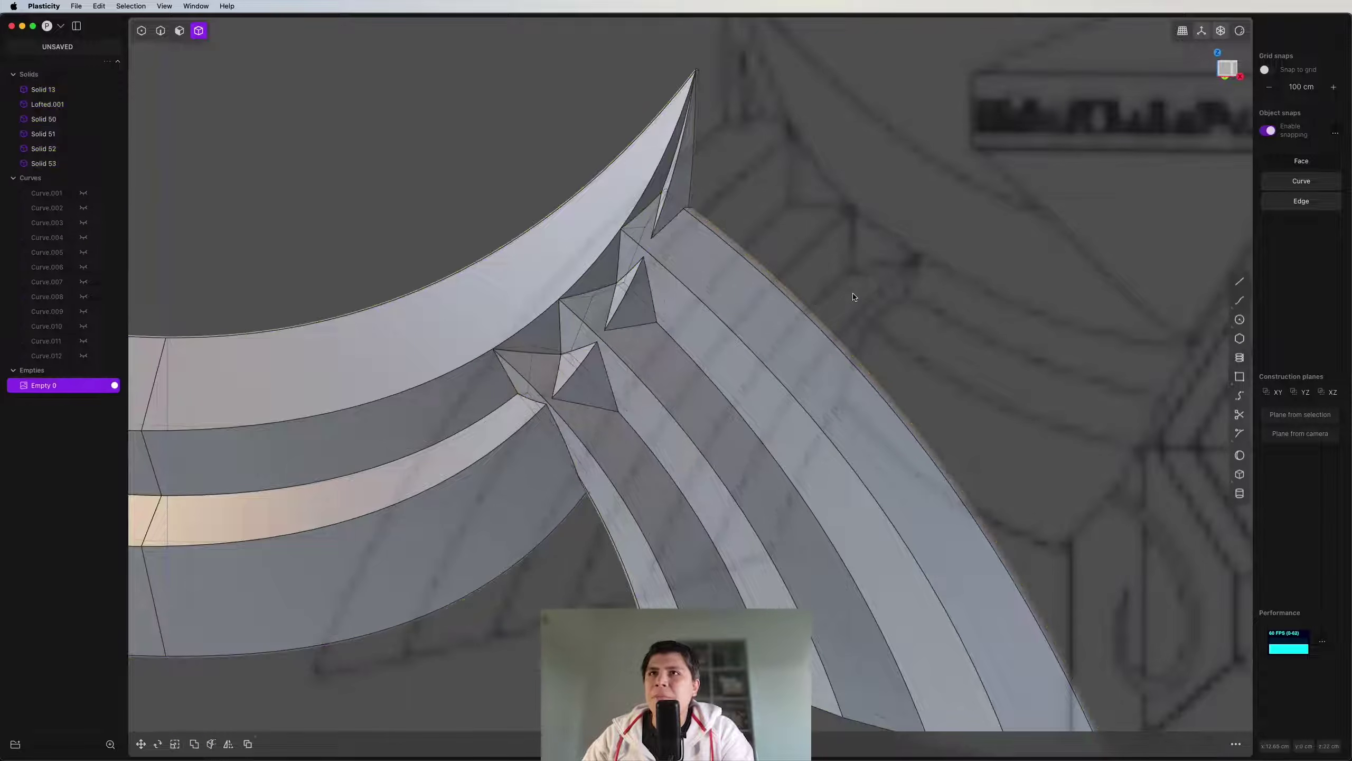
left_click(640, 307)
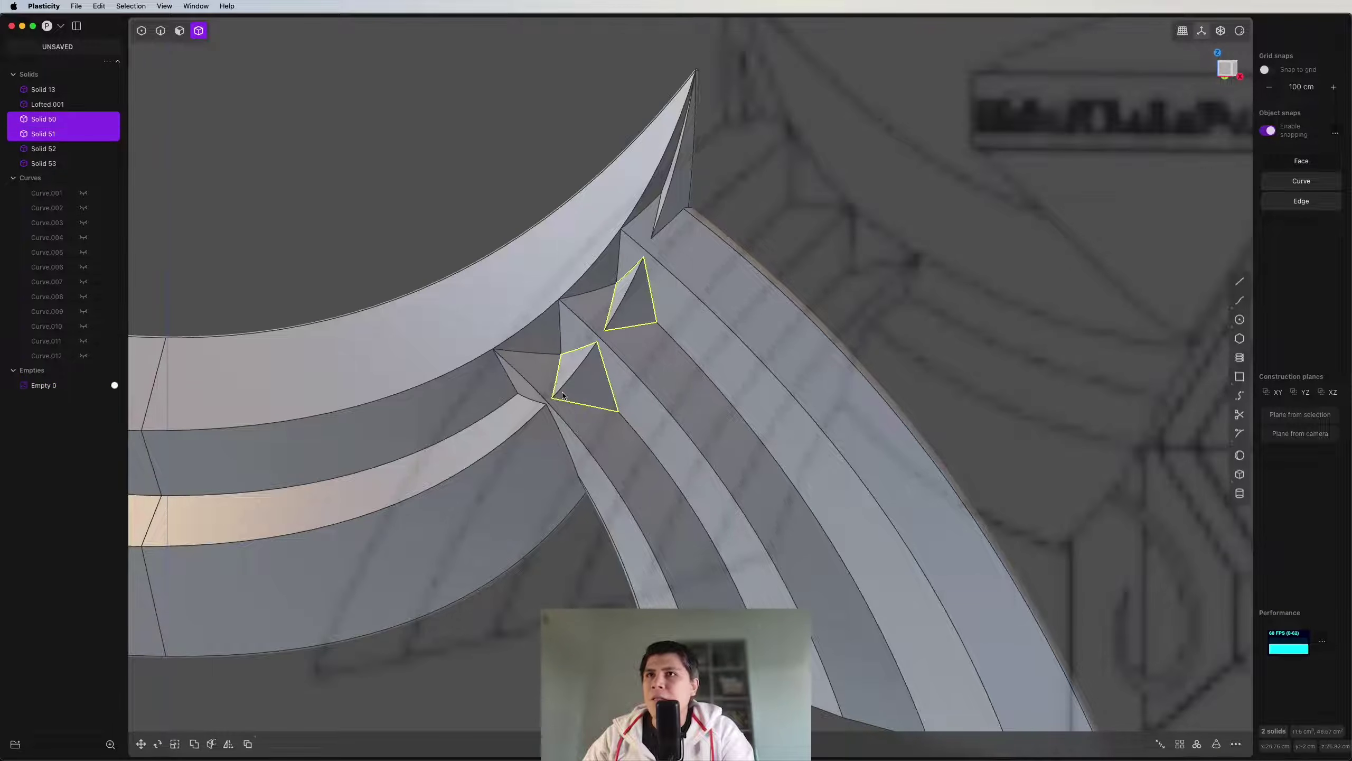
key("x")
middle_click_drag(563, 395, 707, 314)
left_click(707, 314)
key("x")
middle_click_drag(733, 393, 847, 380)
Step: Unite the crescent guard and the feather solid with a Boolean union
key("4")
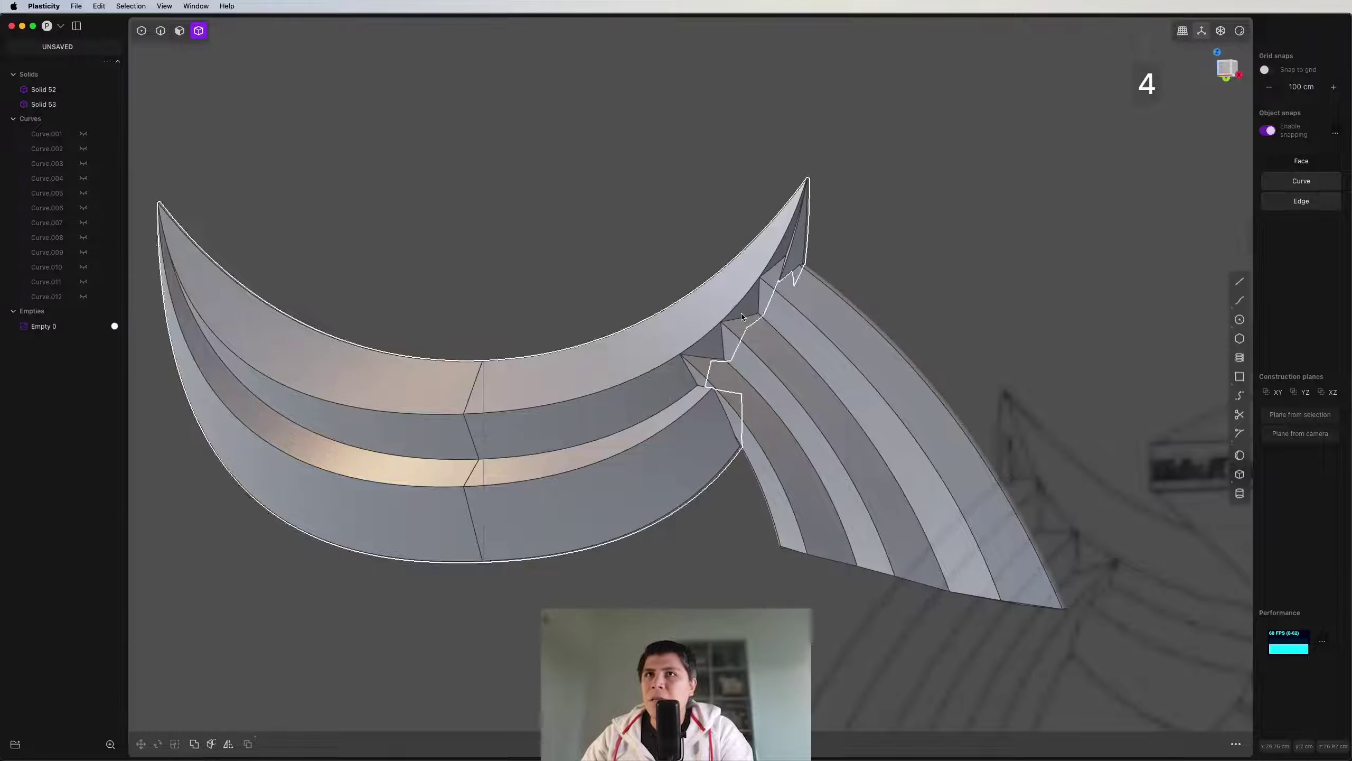
left_click(741, 312)
left_click(797, 371)
key("q")
key("q")
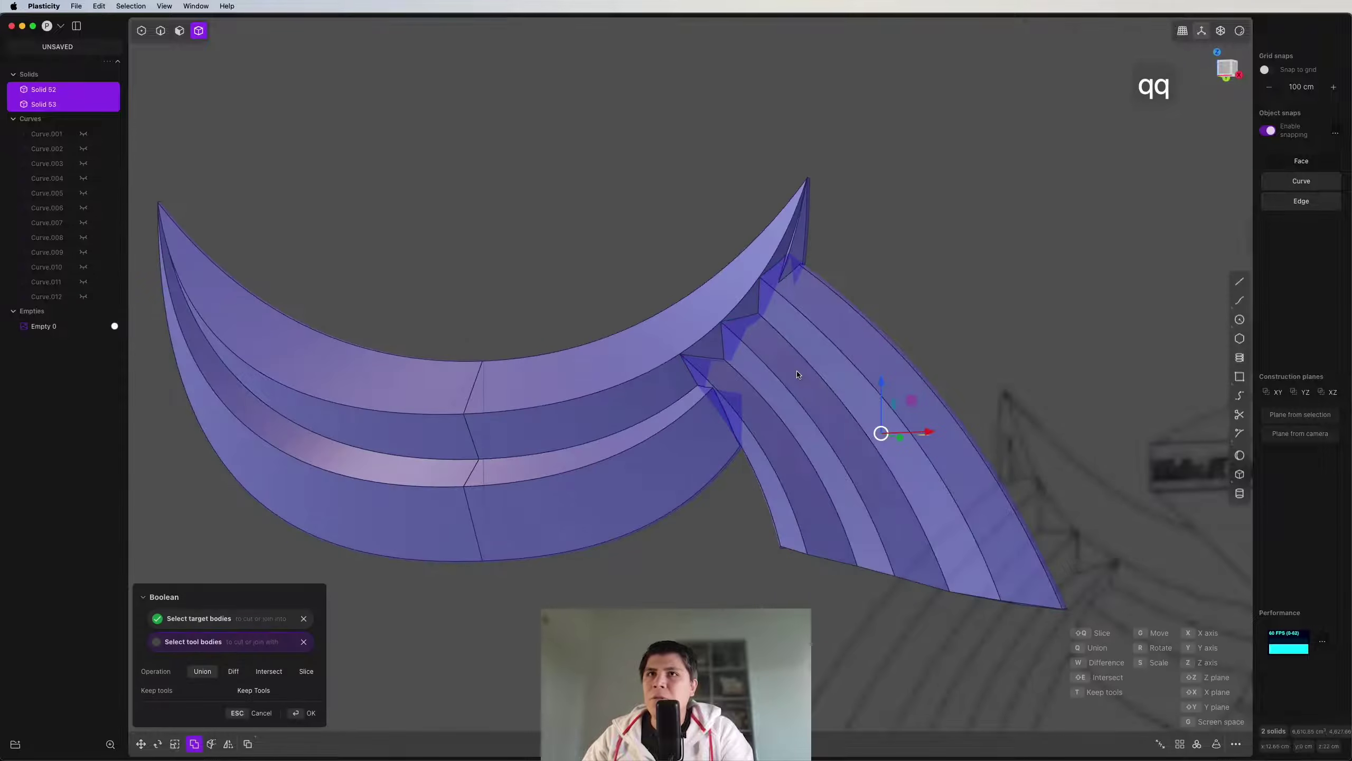
middle_click_drag(799, 370, 873, 362)
Step: Mirror the guard and feather solid along X across the sword's vertical centre plane, merging both halves into one solid
key("KP_1")
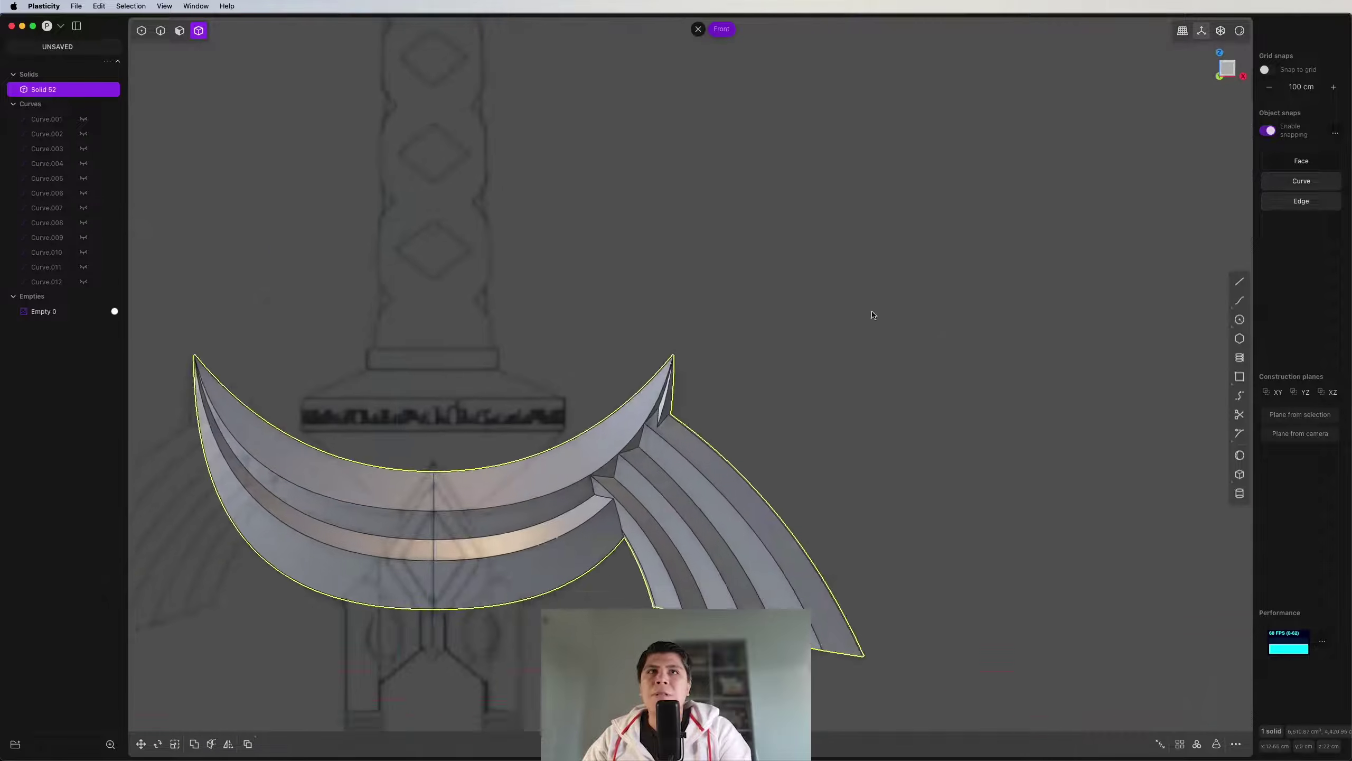
middle_click_drag(625, 398, 833, 389, "shift")
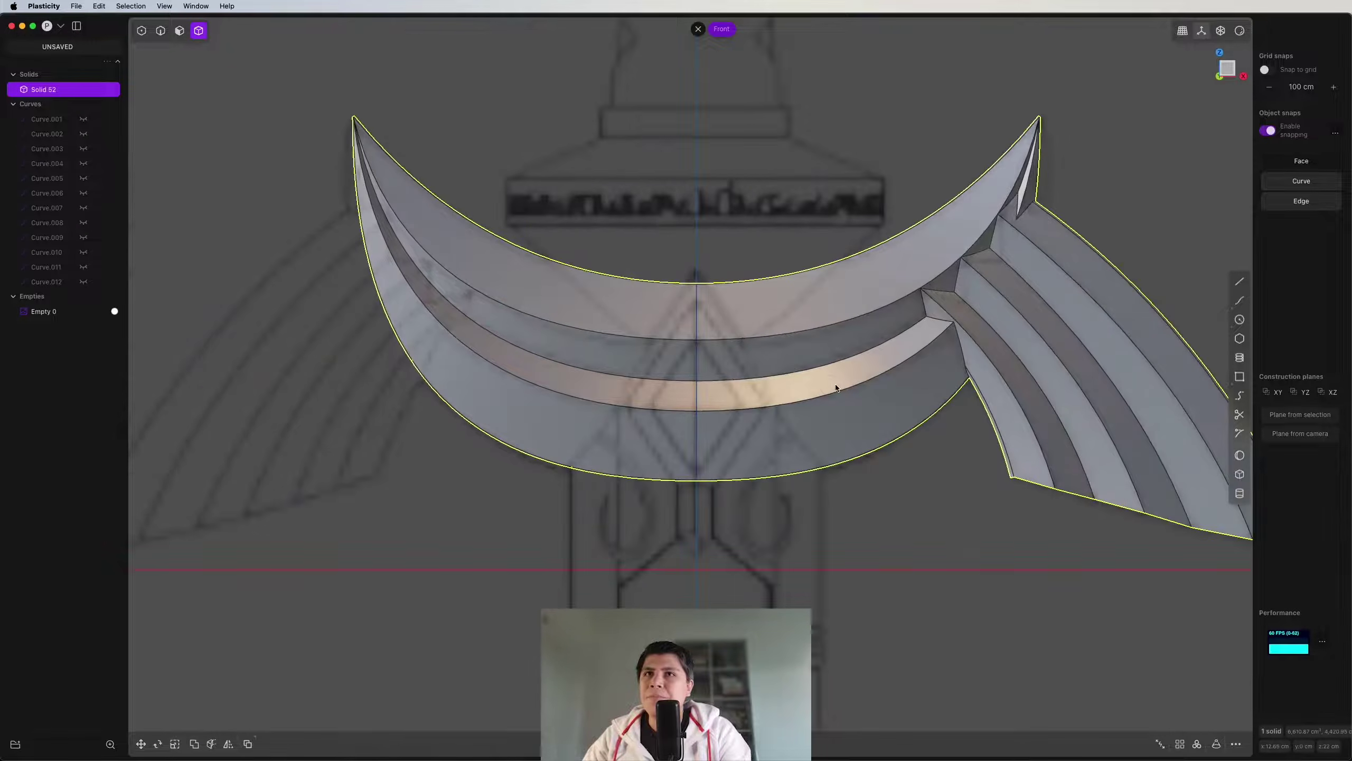
key("alt+x")
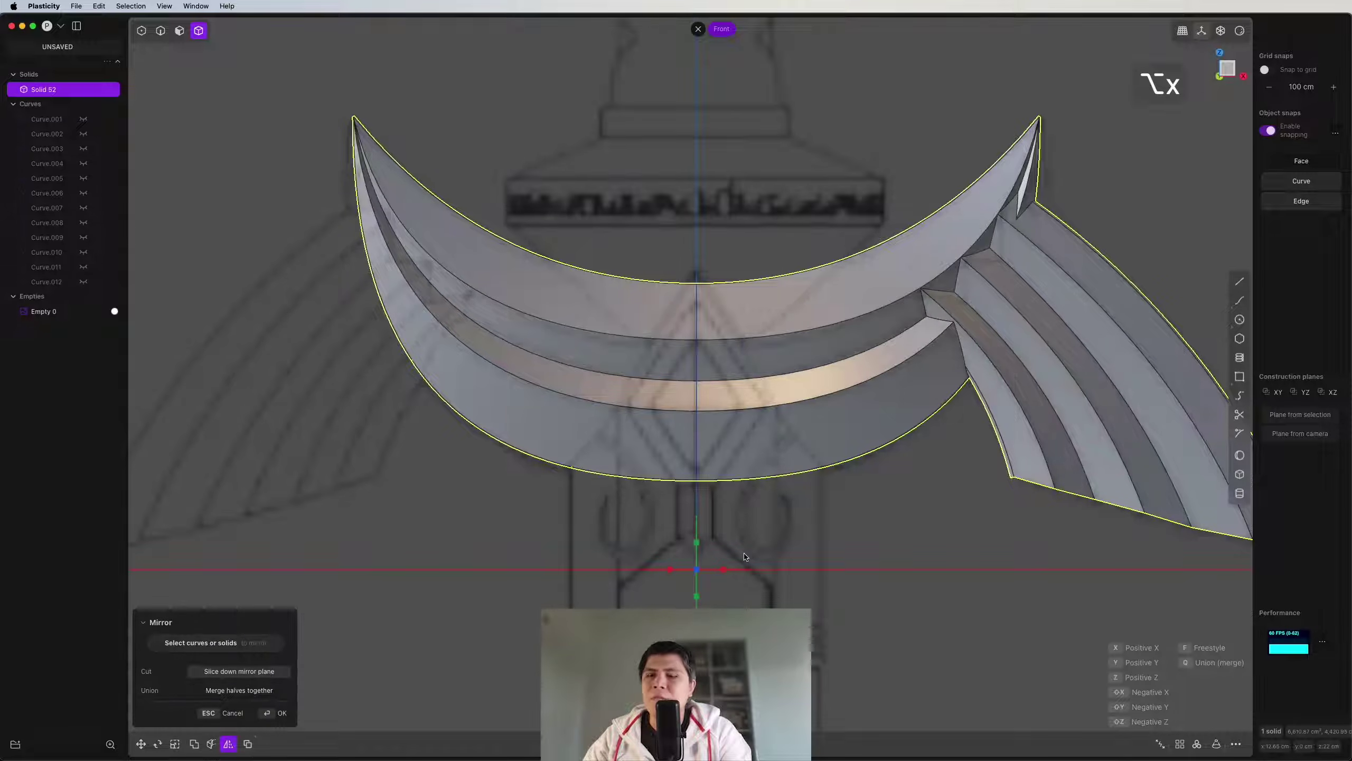
key("x")
key("q")
key("q")
scroll(894, 364, "down", 3)
middle_click_drag(907, 363, 988, 361)
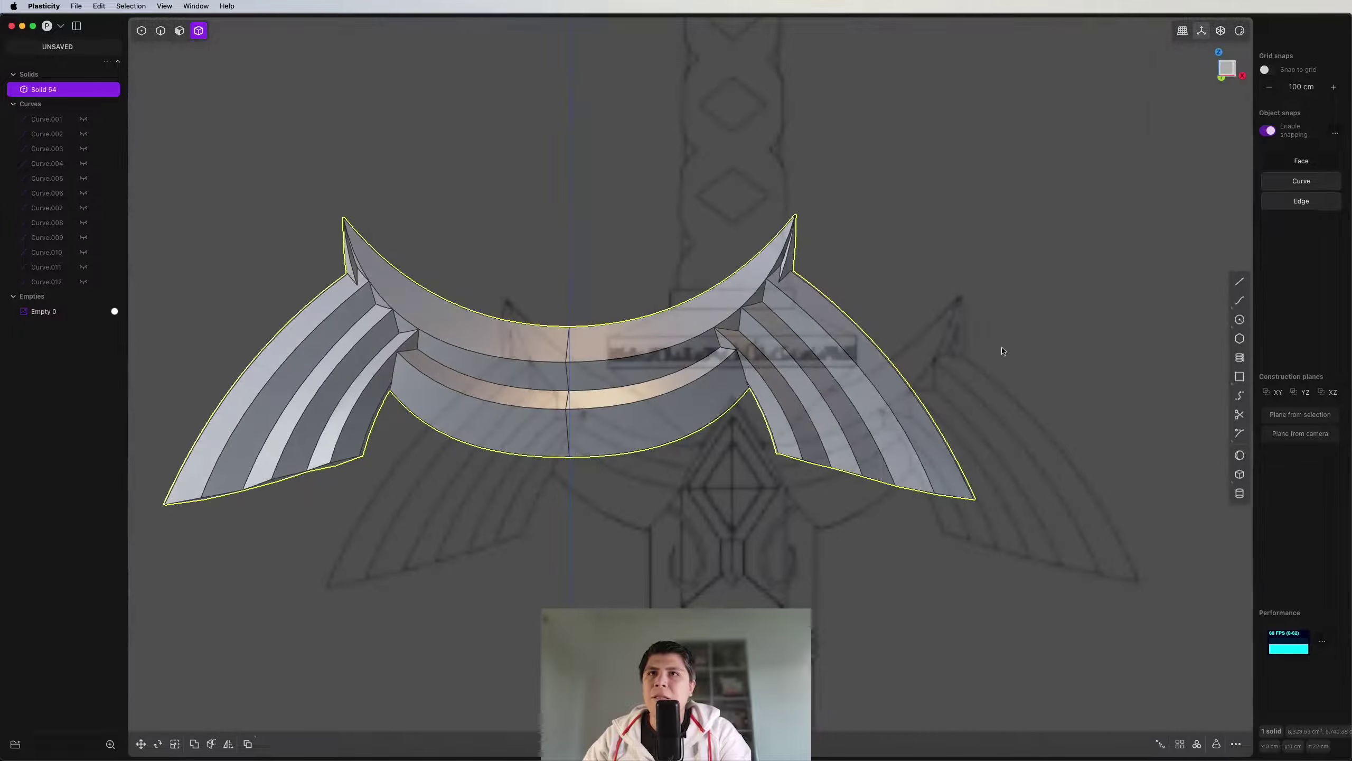
Step: Compare the mirrored winged guard with the blueprint in the front view
left_click(1229, 69)
scroll(823, 300, "down", 2)
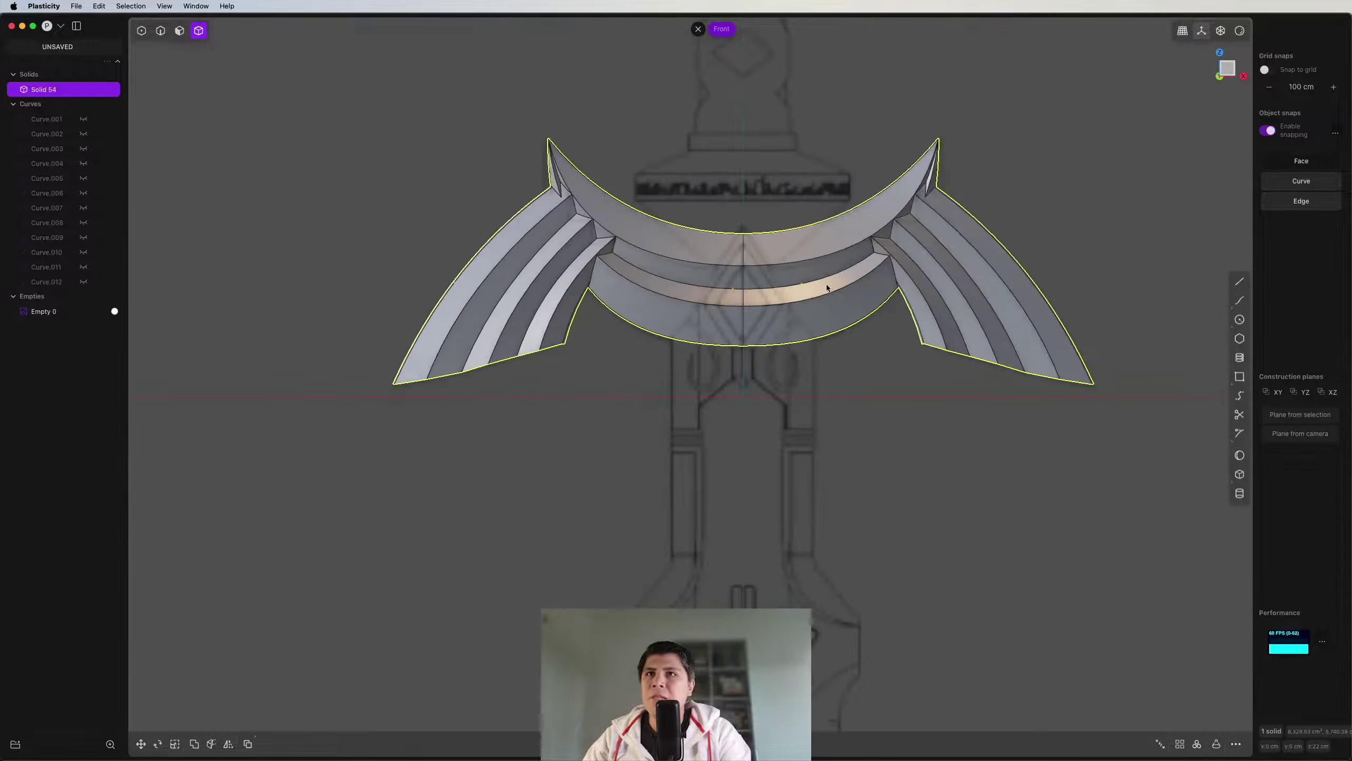
scroll(652, 307, "down", 5)
scroll(693, 297, "up", 5)
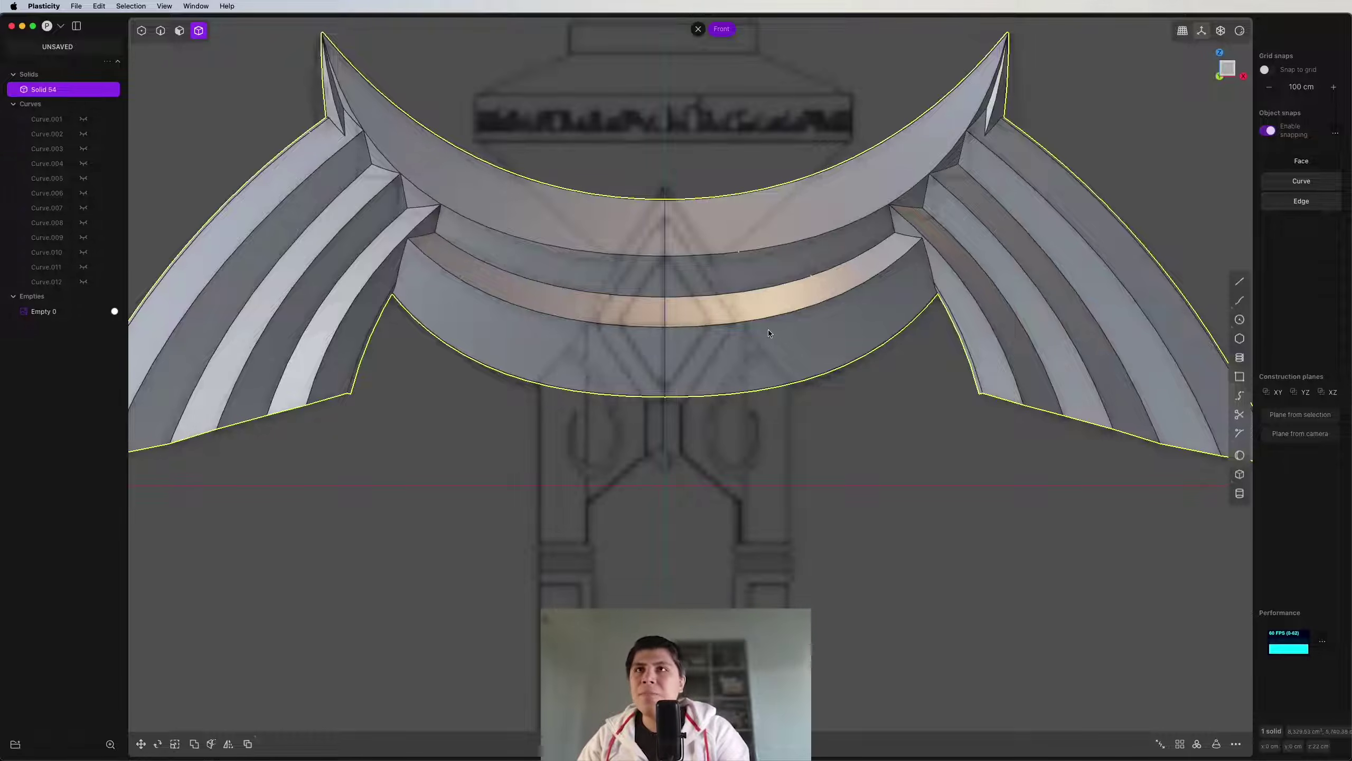
middle_click_drag(739, 351, 709, 391, "shift")
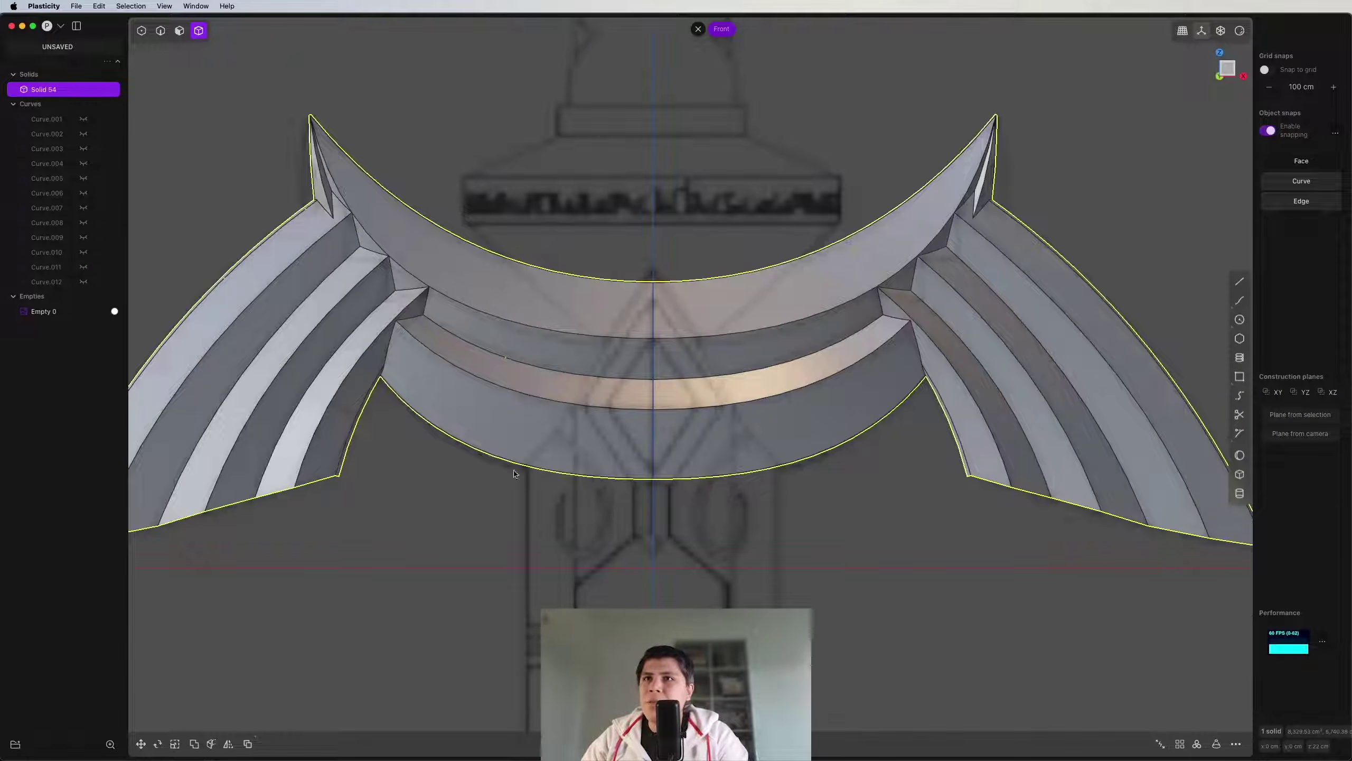
Step: Draw a diagonal line from the blueprint triangle's apex on the centre axis down past the crescent guard's lower edge
key("shift+a")
scroll(656, 279, "up", 3)
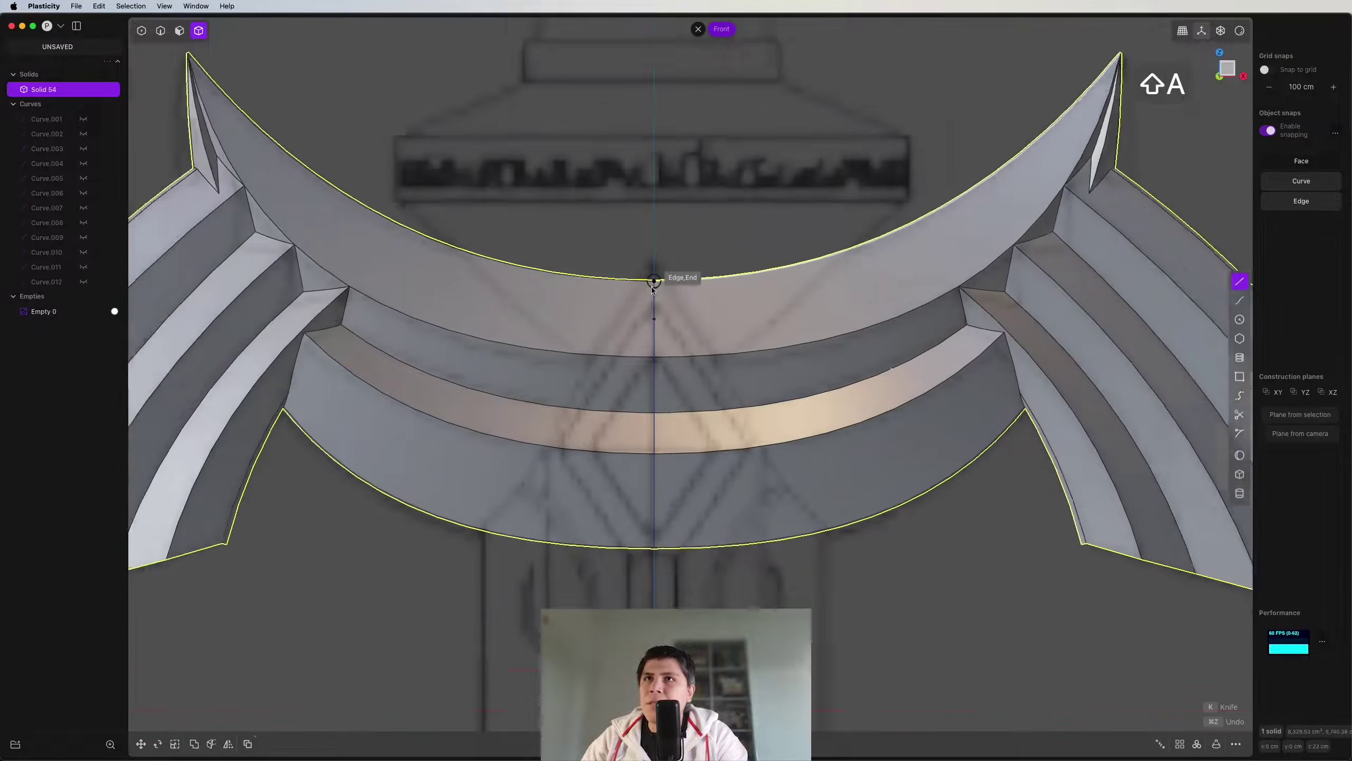
left_click(655, 256)
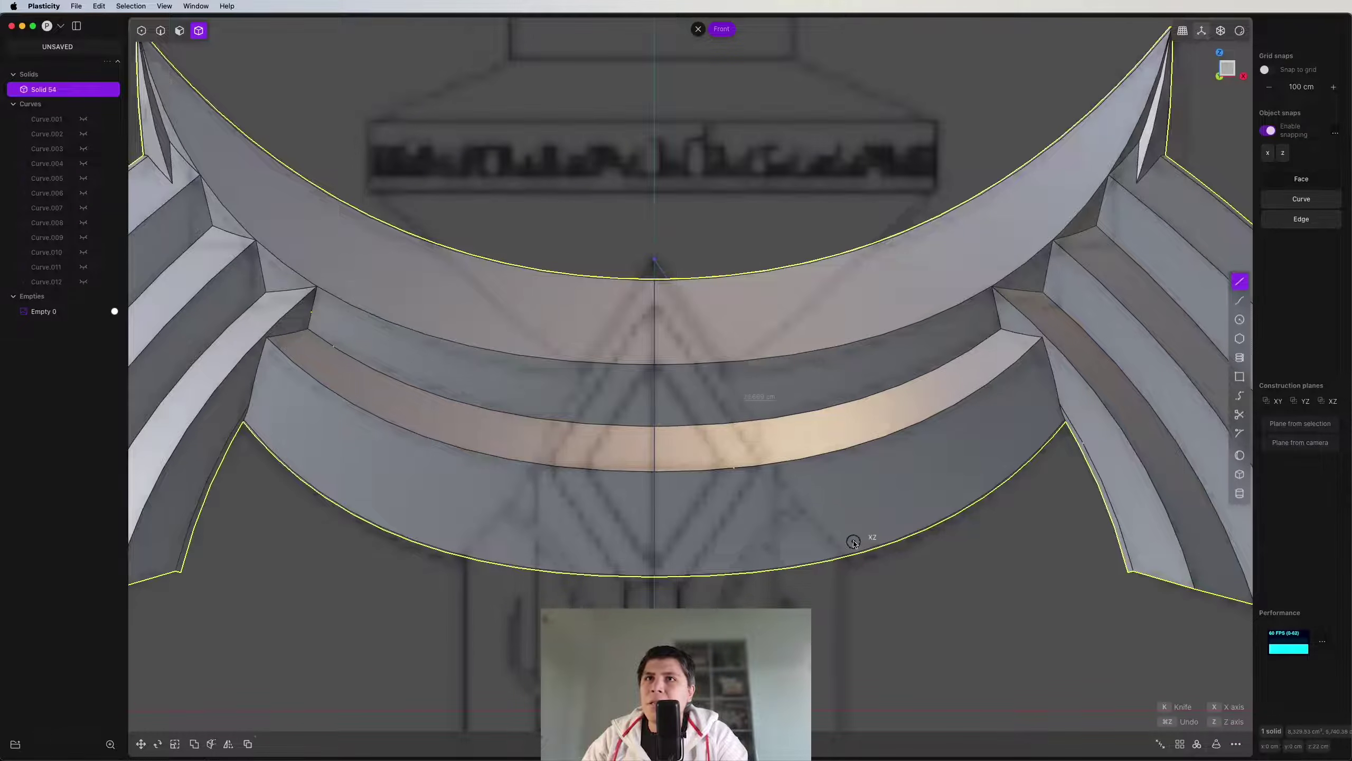
middle_click_drag(854, 537, 824, 493, "shift")
left_click(850, 522)
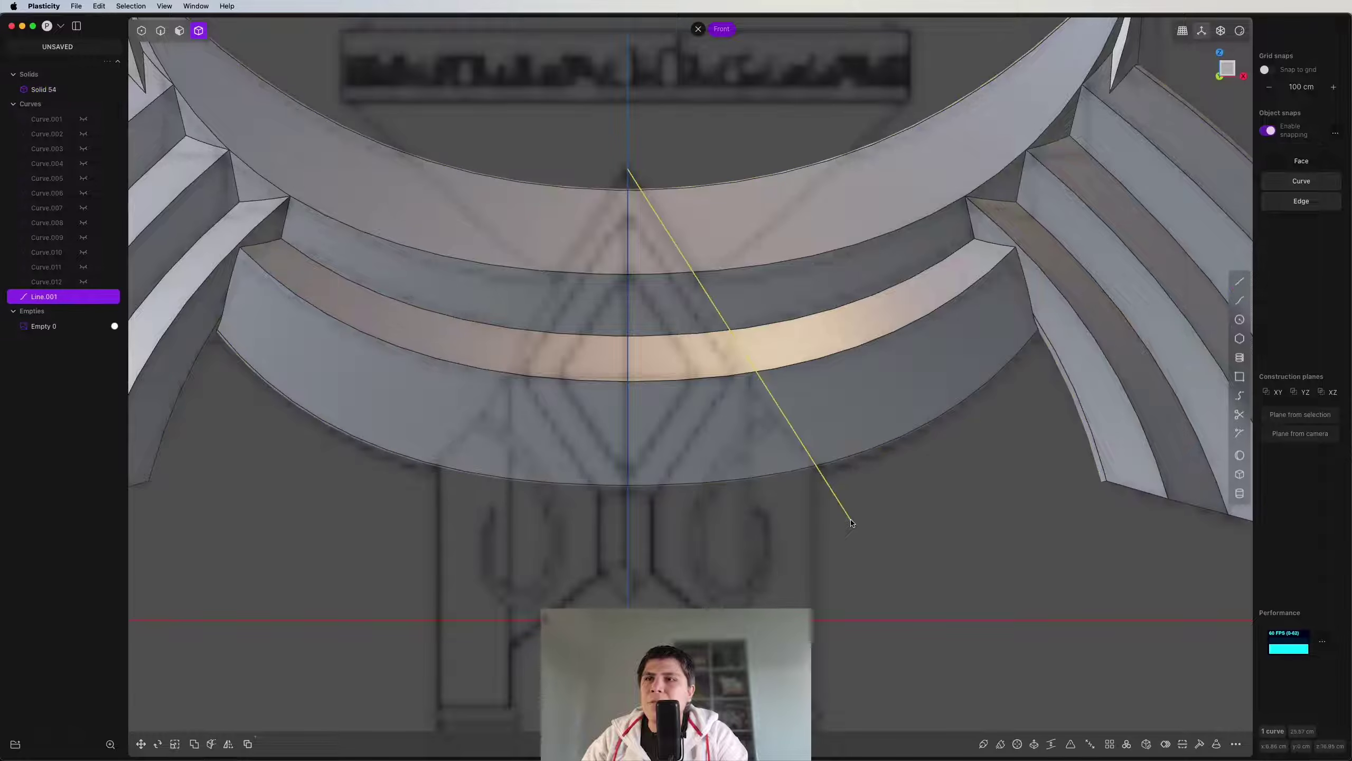
Step: Mirror the diagonal line along X across the centre axis and join both lines into one inverted V curve
key("alt+x")
key("x")
key("2")
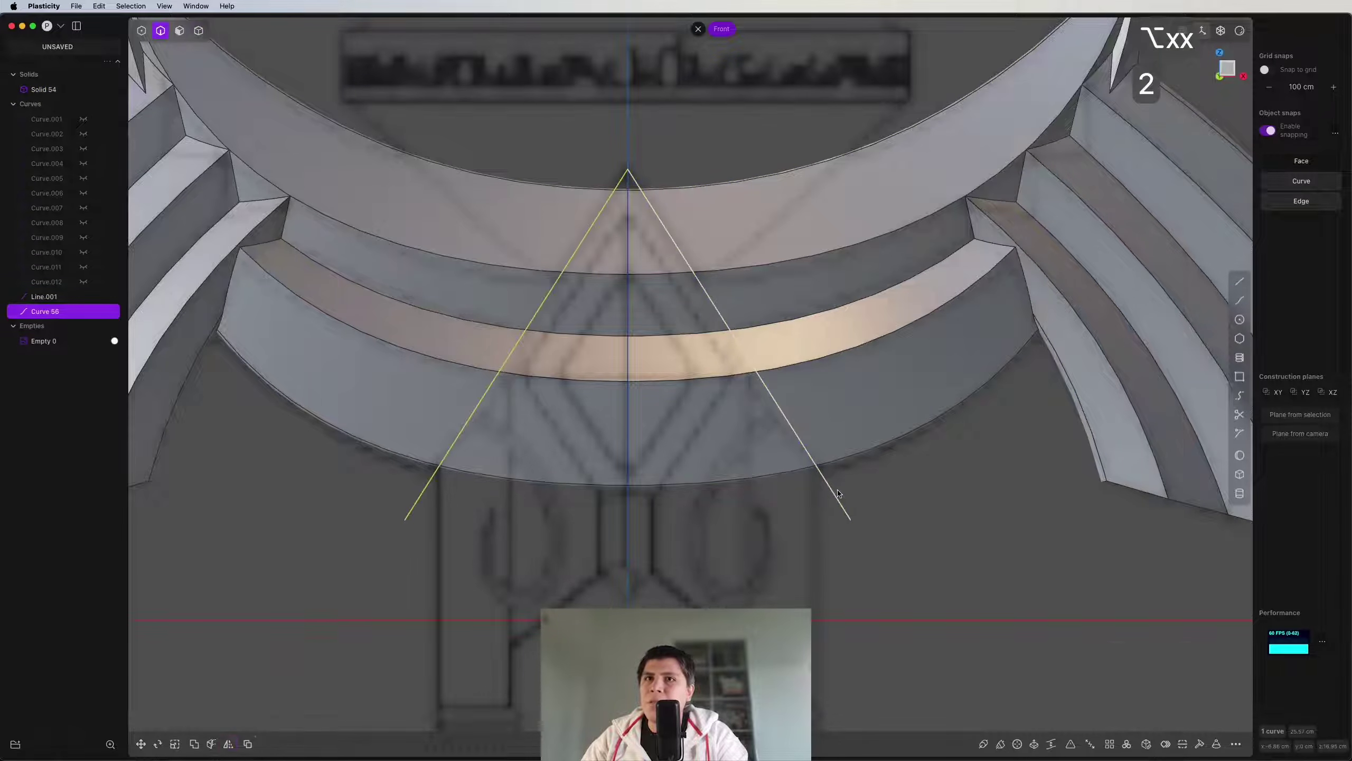
key("j")
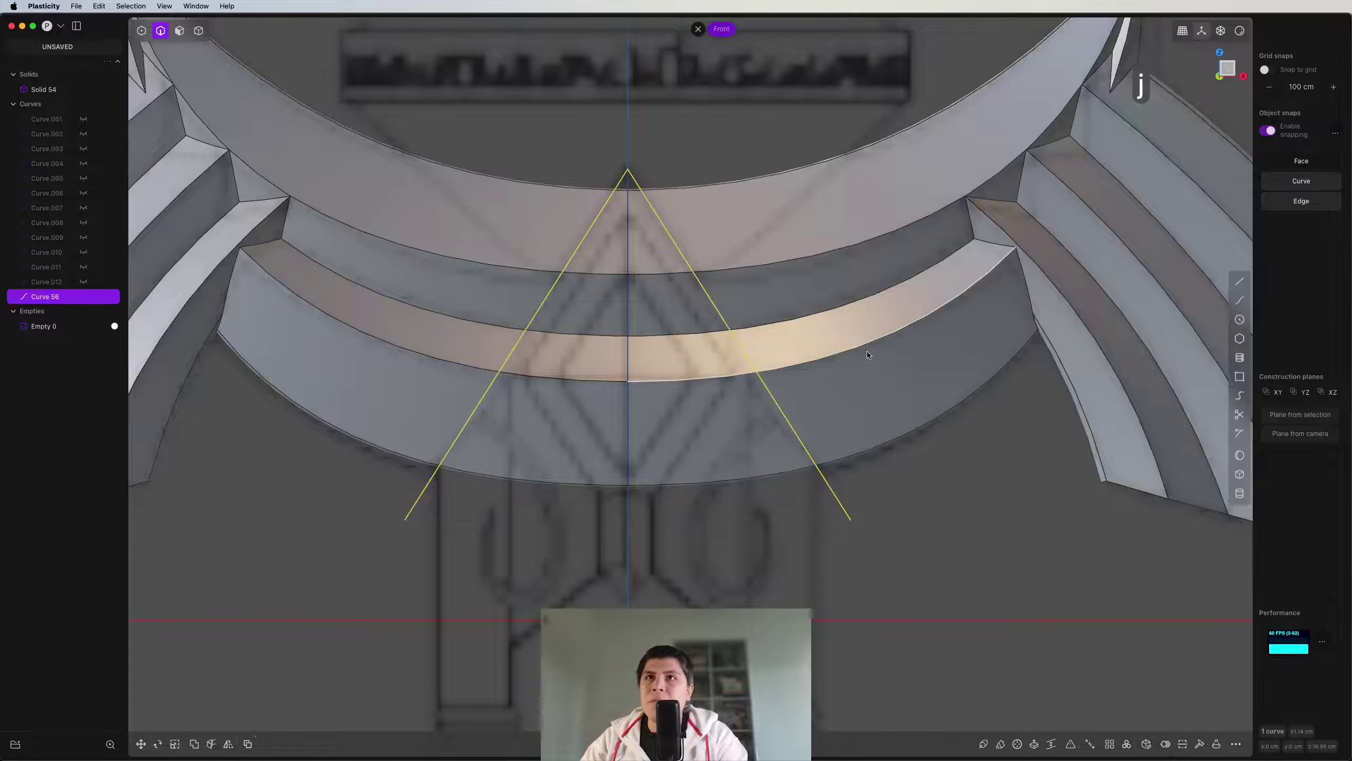
Step: Cut the winged guard with the inverted V curve and delete the triangular centre piece
key("f")
key("c")
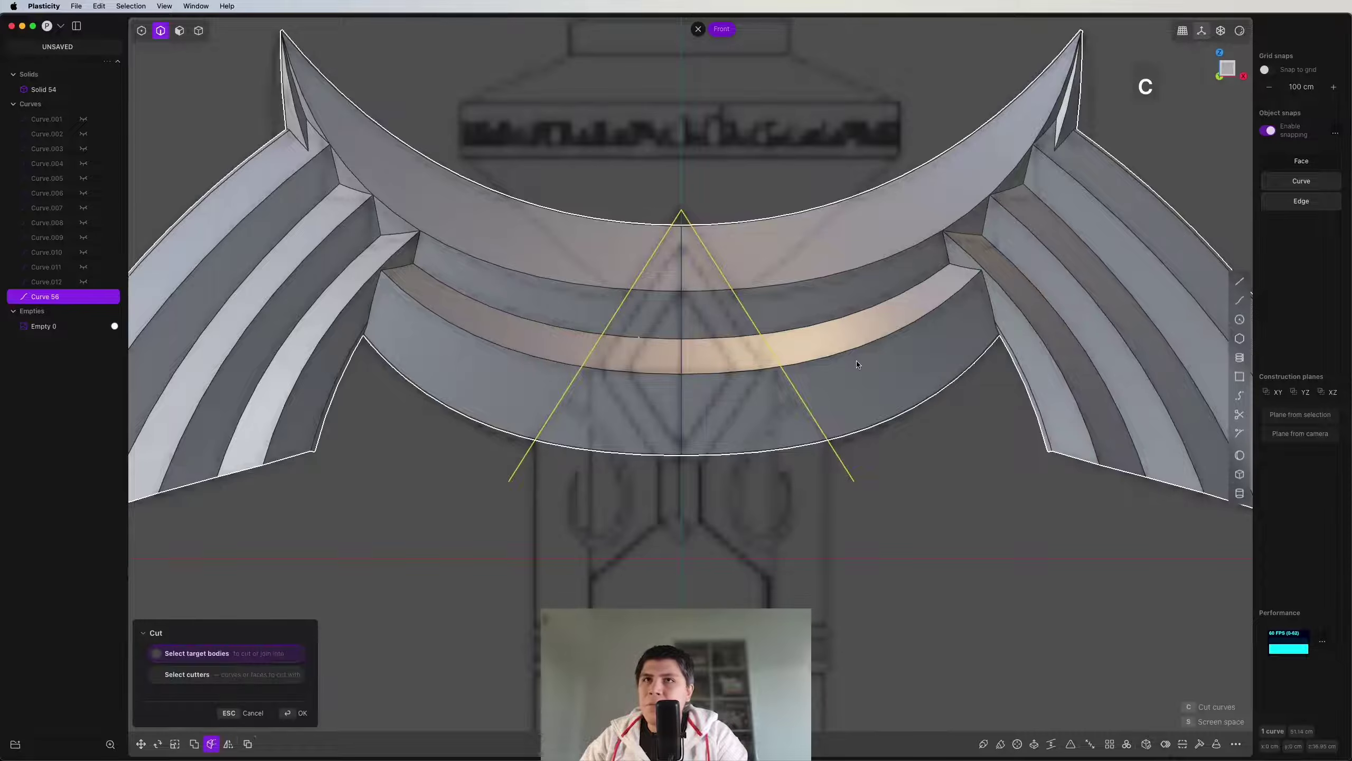
left_click(841, 385)
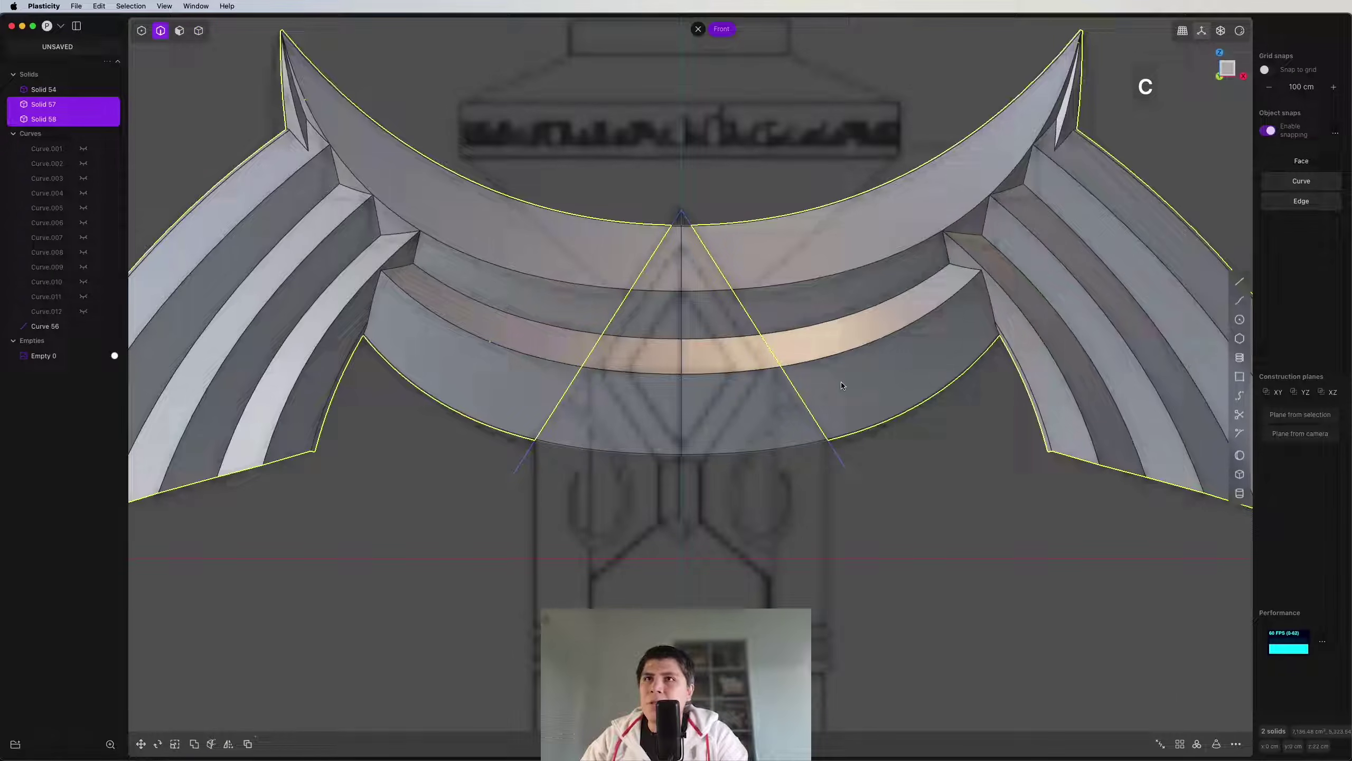
key("4")
left_click(807, 414)
key("x")
scroll(731, 430, "down", 3)
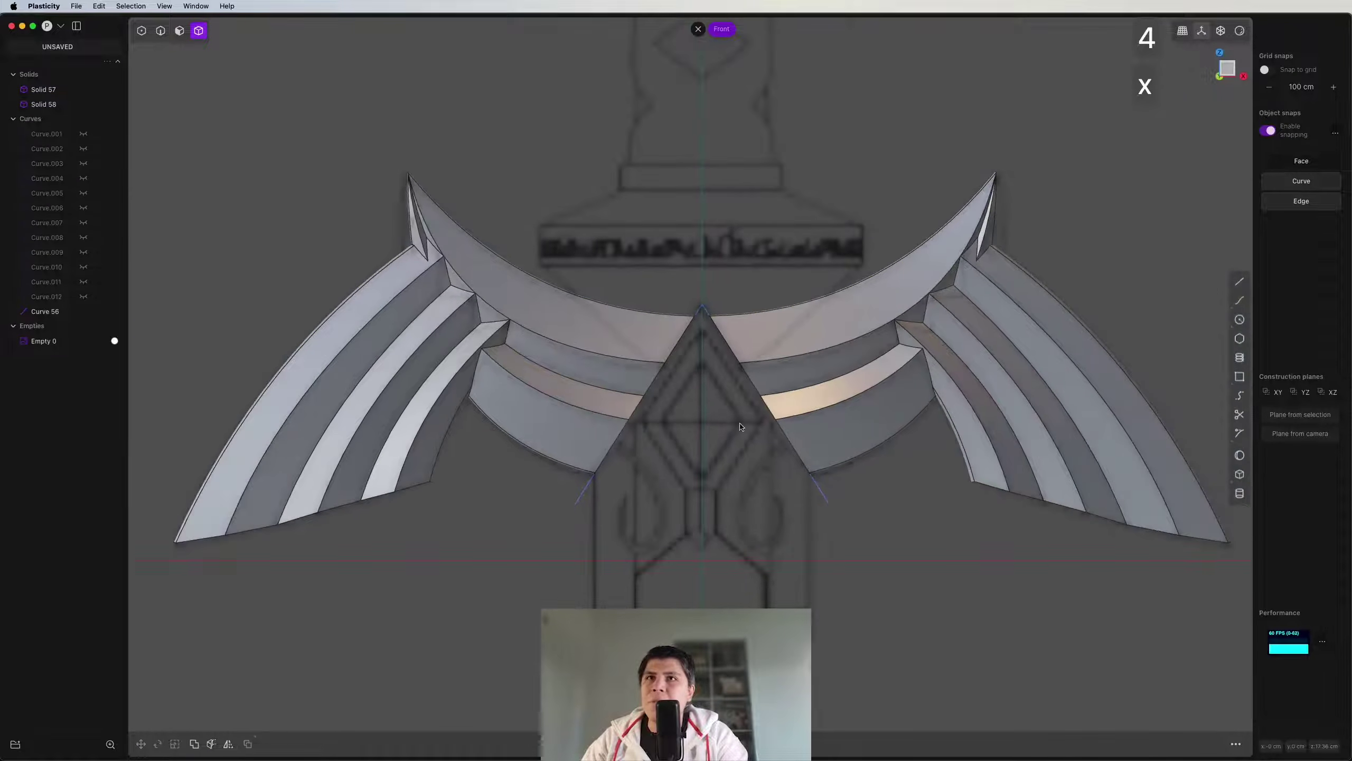
Step: Draw a three-point control curve from the centre axis to the pommel's outer tip over the blueprint dome
scroll(716, 479, "down", 3)
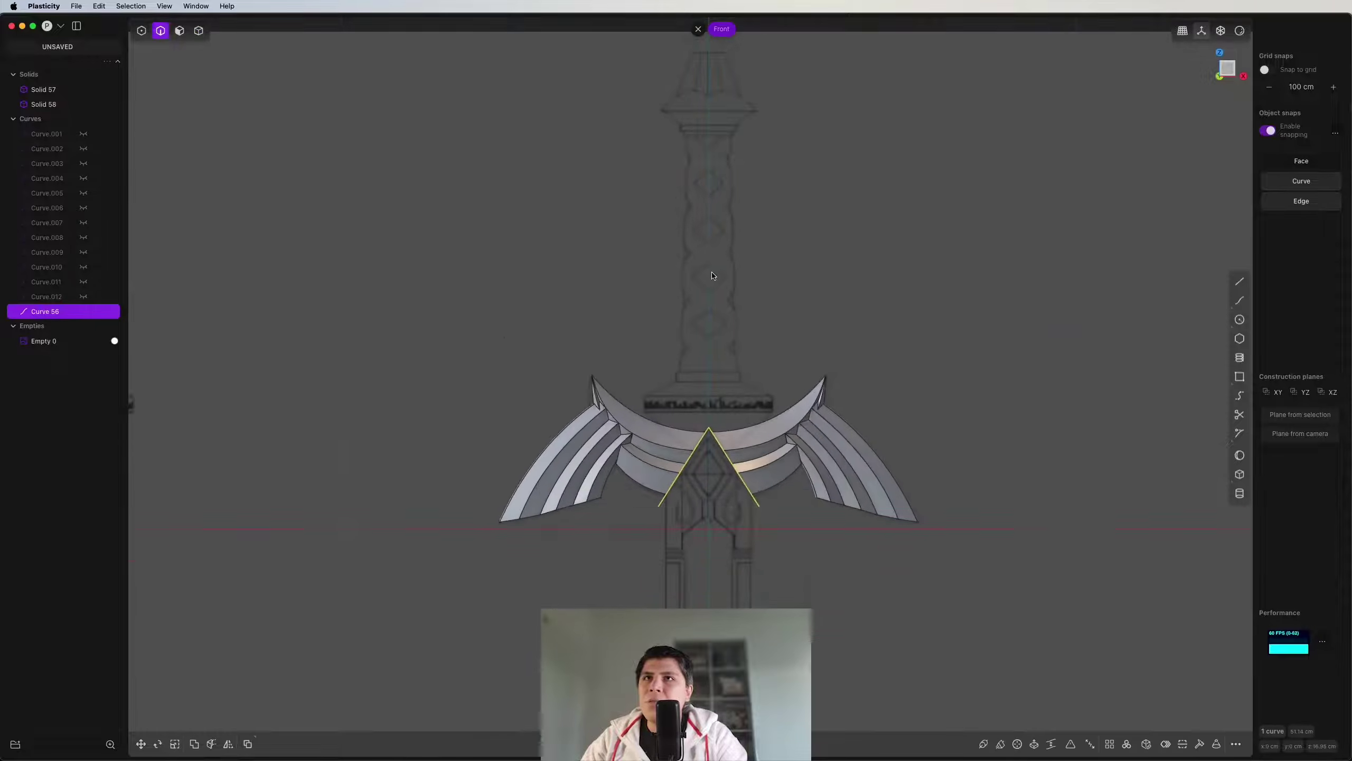
middle_click_drag(713, 278, 715, 390, "shift")
scroll(743, 266, "up", 5)
middle_click_drag(743, 266, 780, 393, "shift")
left_click(780, 393)
key("ctrl+super+c")
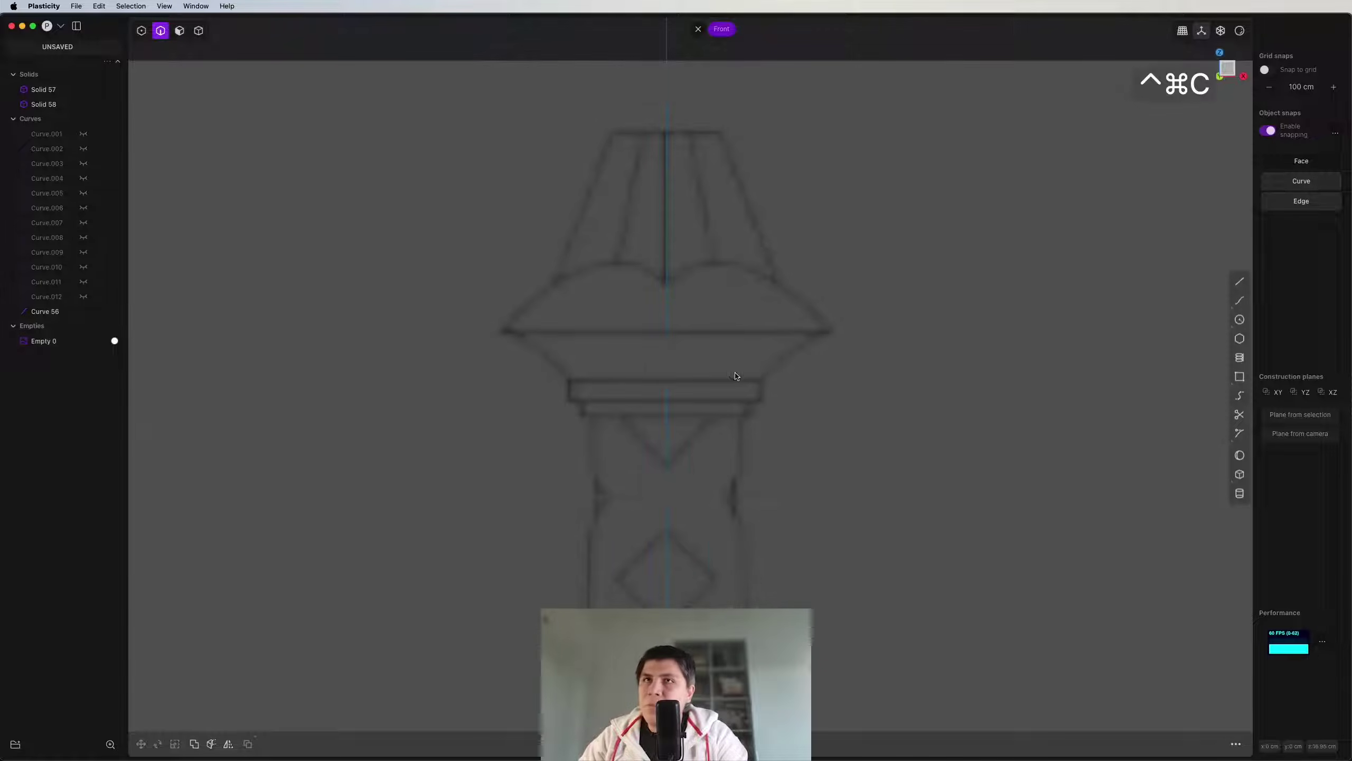
scroll(666, 249, "up", 2)
left_click(668, 235)
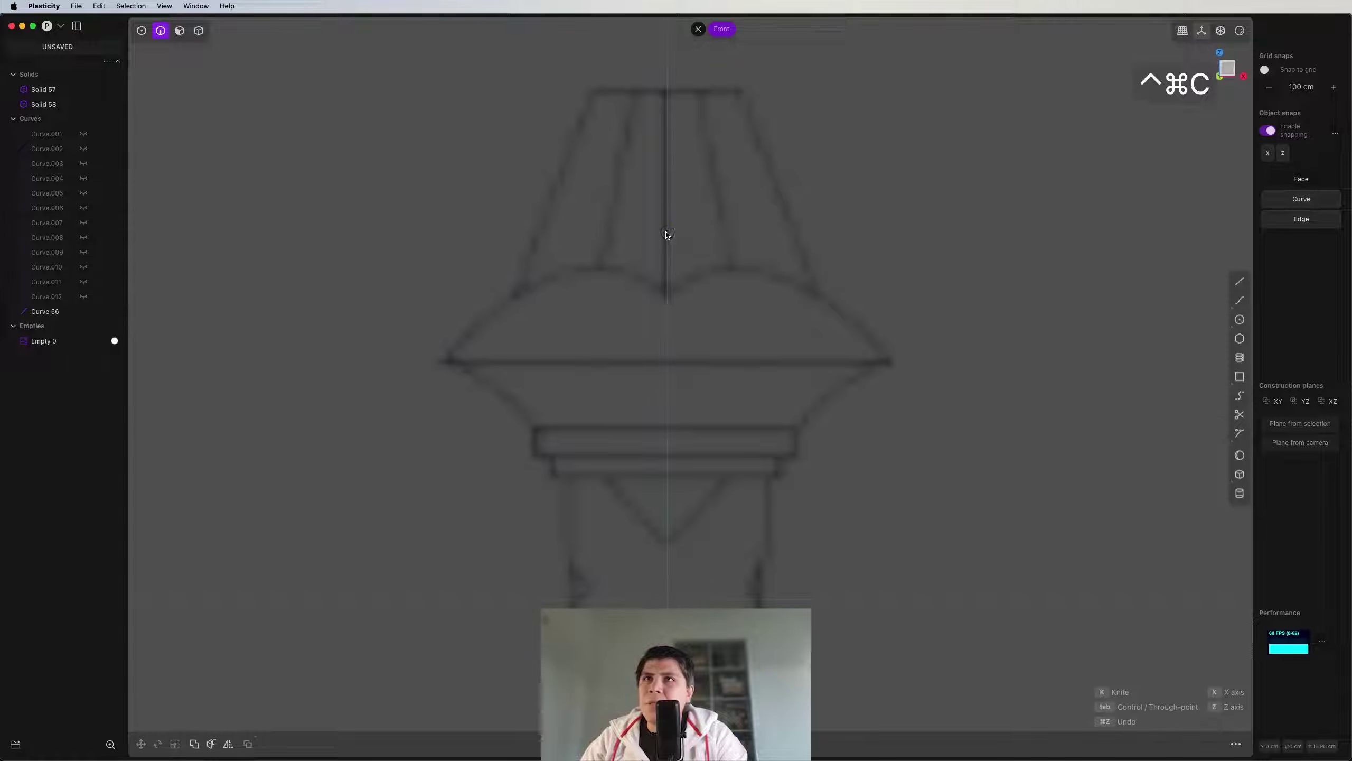
left_click(778, 233)
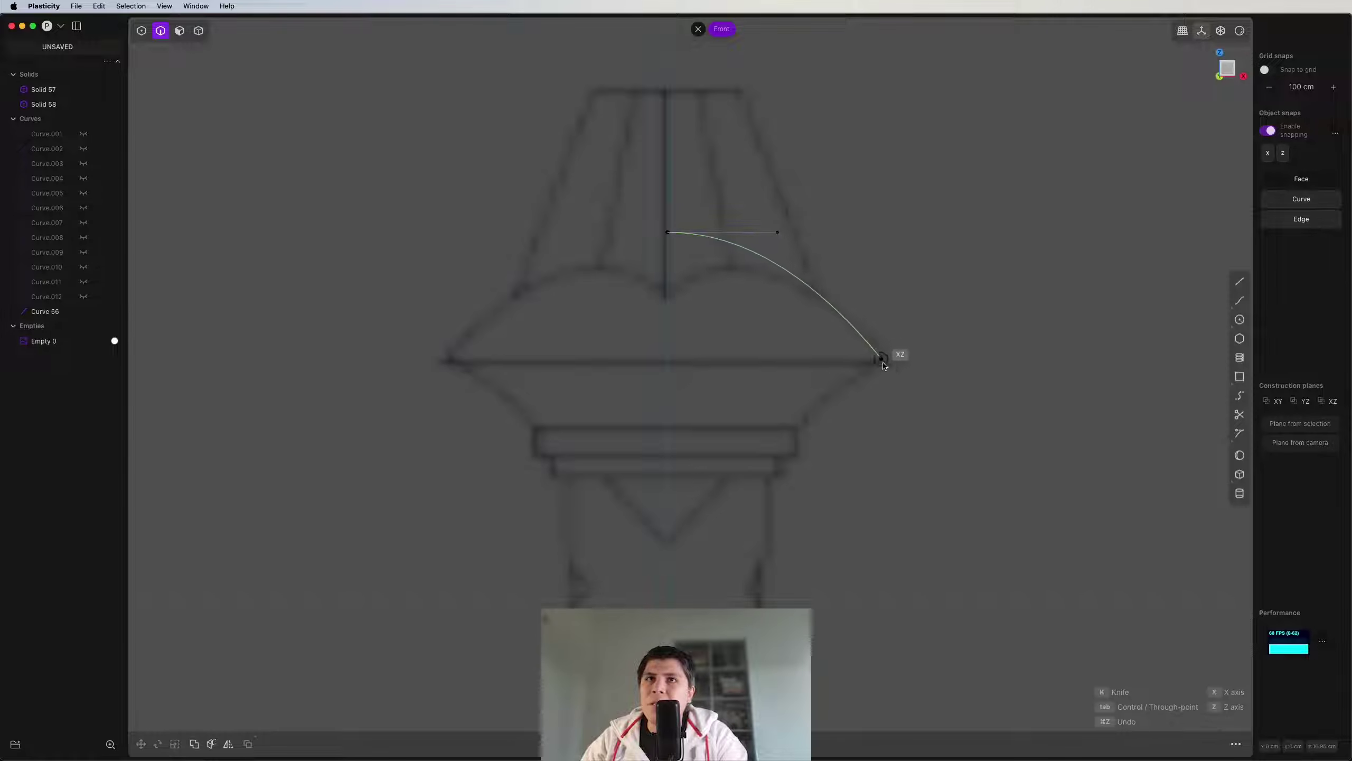
left_click(891, 363)
right_click(891, 362)
Step: Move the pommel curve's middle control point outward to make the dome profile fuller
key("1")
left_click(778, 232)
key("g")
left_click_drag(817, 233, 830, 233)
left_click(830, 233)
key("2")
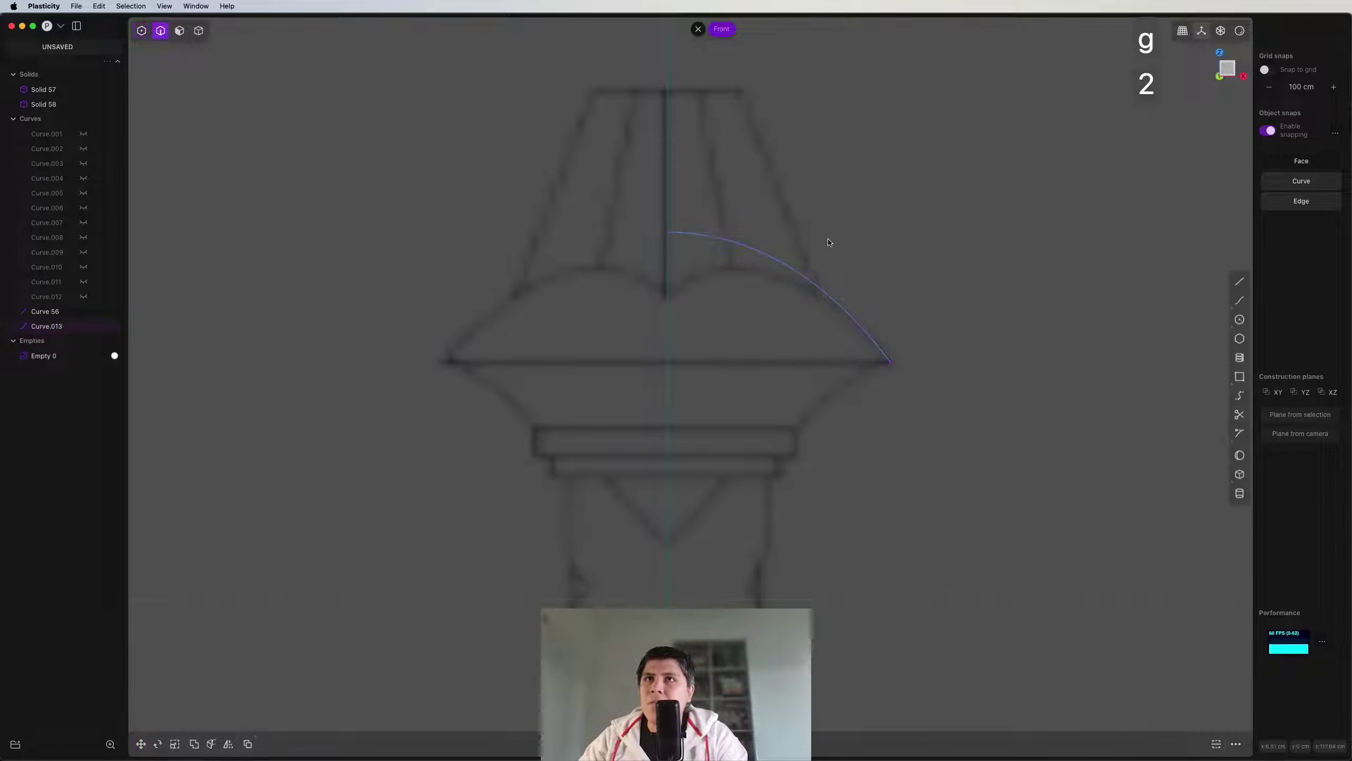
Step: Draw a concave control curve from the pommel's outer tip down to the upper corner of the collar beneath it
scroll(809, 311, "down", 3)
scroll(821, 311, "up", 4)
key("ctrl+super+c")
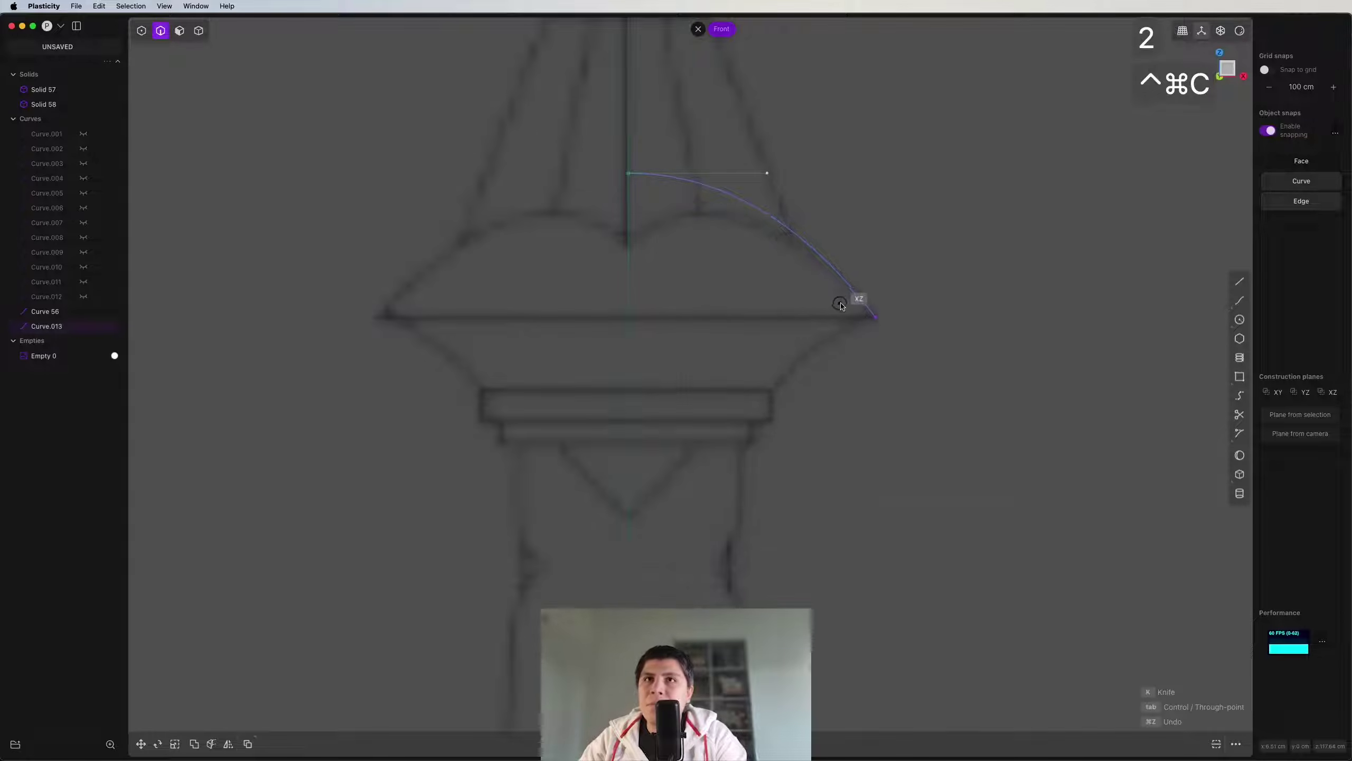
left_click(876, 317)
left_click(787, 338)
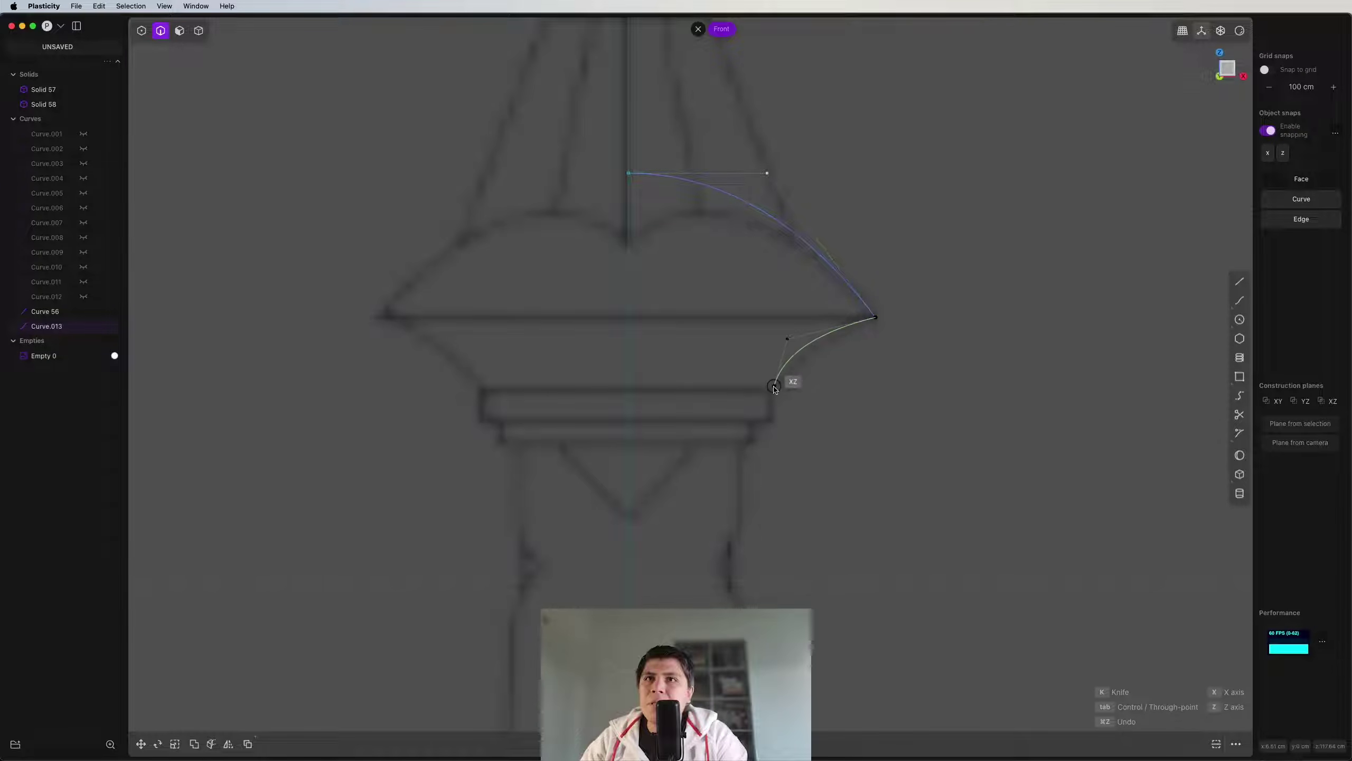
left_click(772, 391)
key("Return")
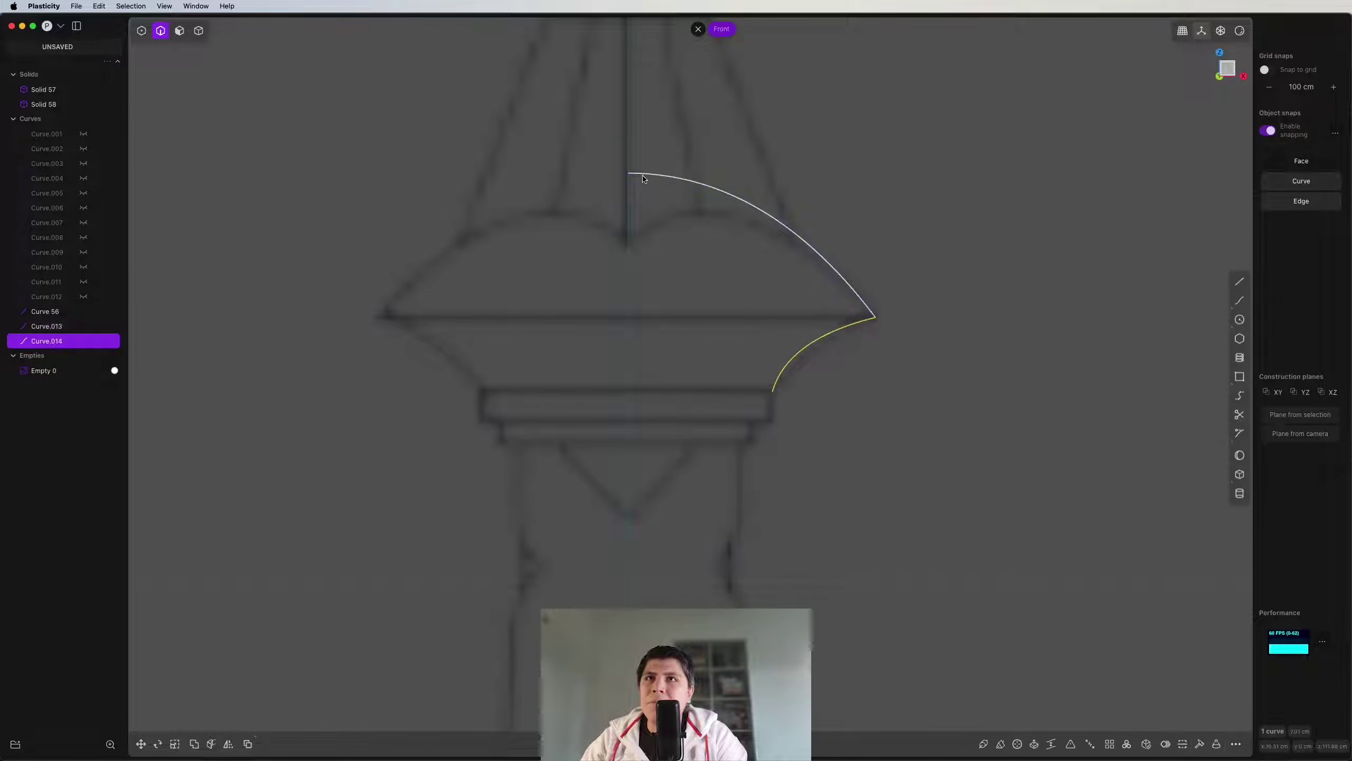
Step: Start a polyline at the concave curve's lower end and trace the two-step collar inward to the grip edge
key("2")
key("3")
scroll(809, 409, "up", 5)
middle_click_drag(809, 408, 828, 305, "shift")
scroll(828, 305, "down", 6)
scroll(794, 336, "up", 5)
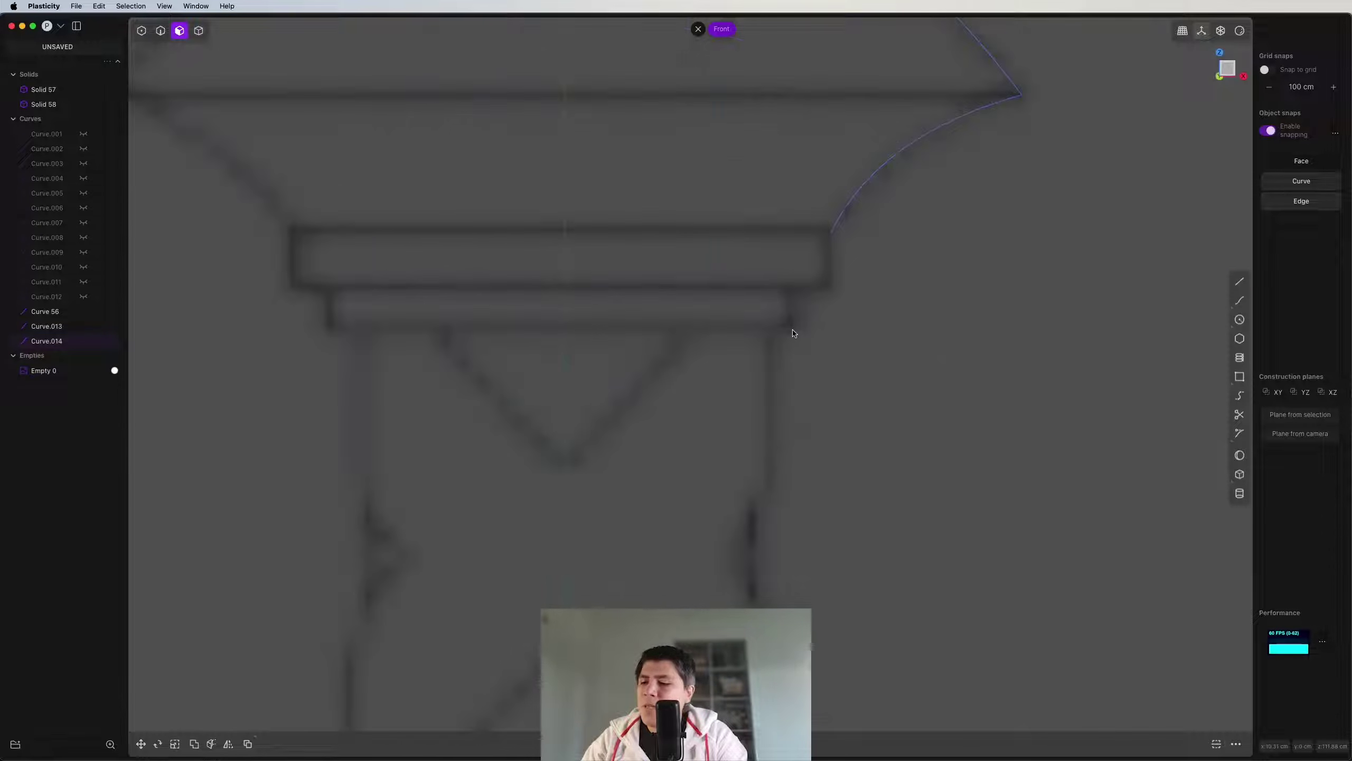
key("shift+a")
left_click(831, 233)
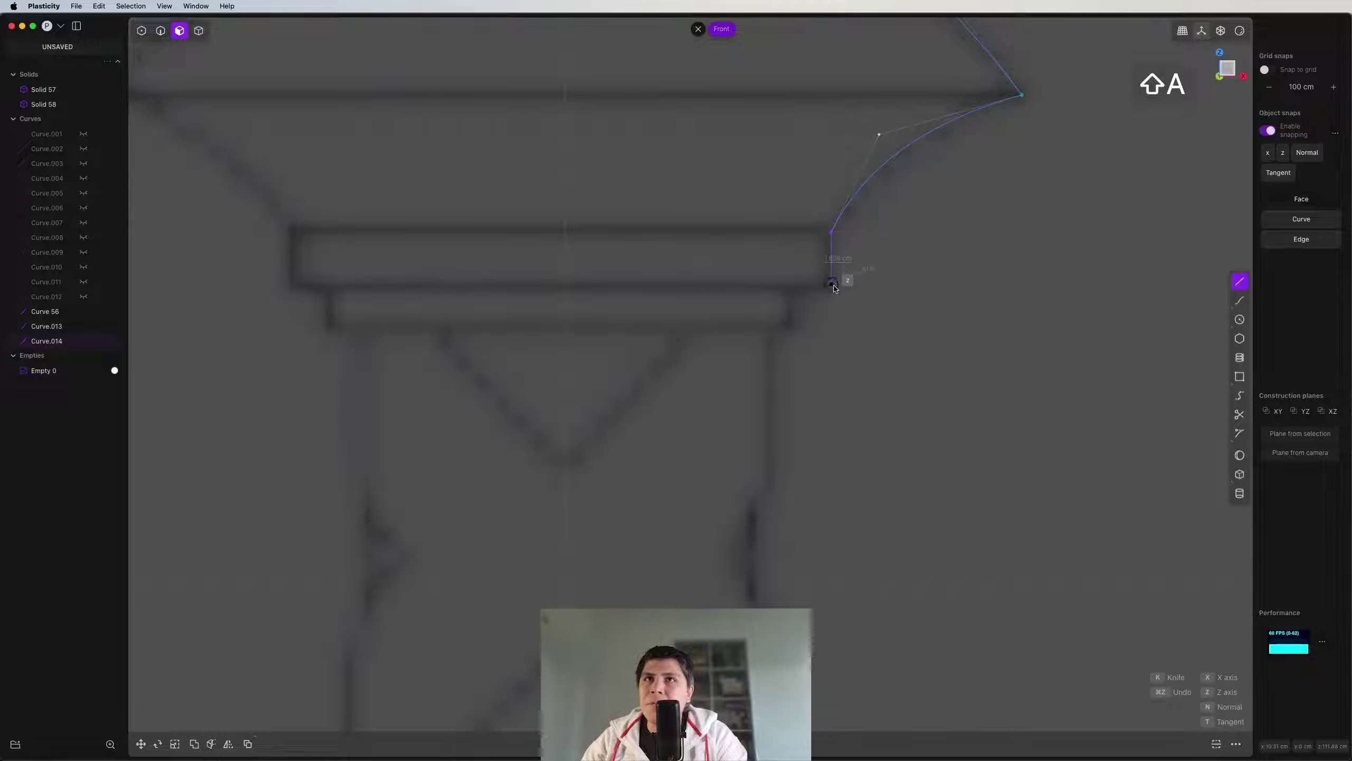
left_click(831, 289)
left_click(792, 289)
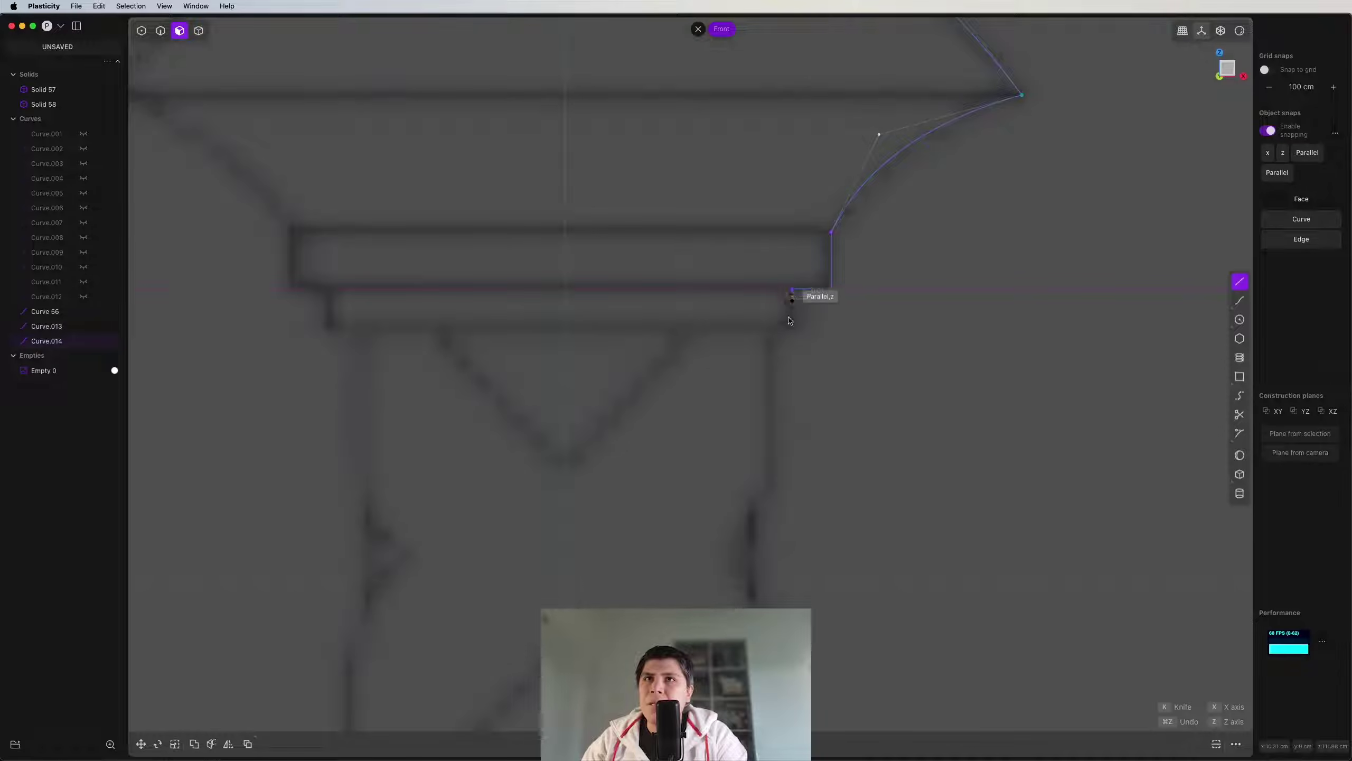
left_click(792, 327)
left_click(770, 327)
Step: Continue the polyline down the grip, around the lower collar and flared base, and end it at the centre axis below
scroll(784, 409, "down", 10)
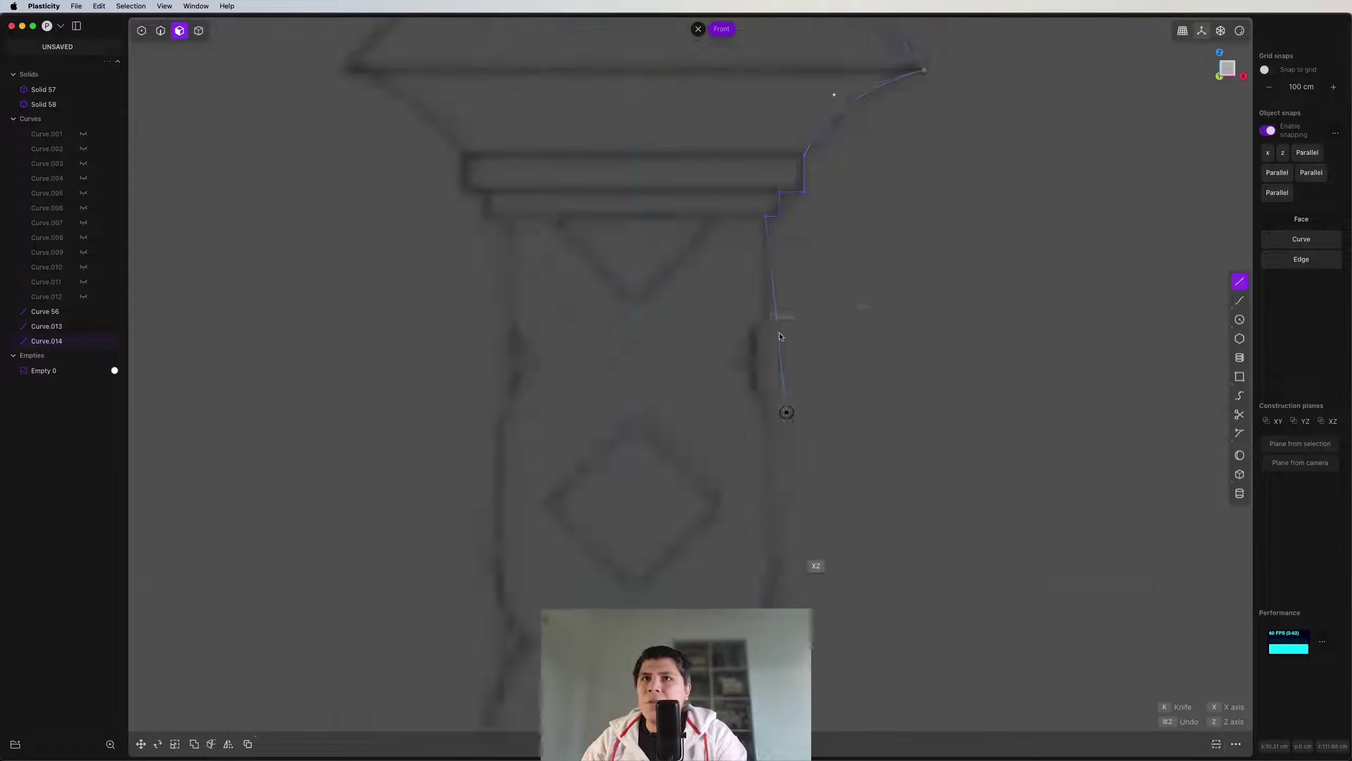
scroll(773, 303, "up", 5)
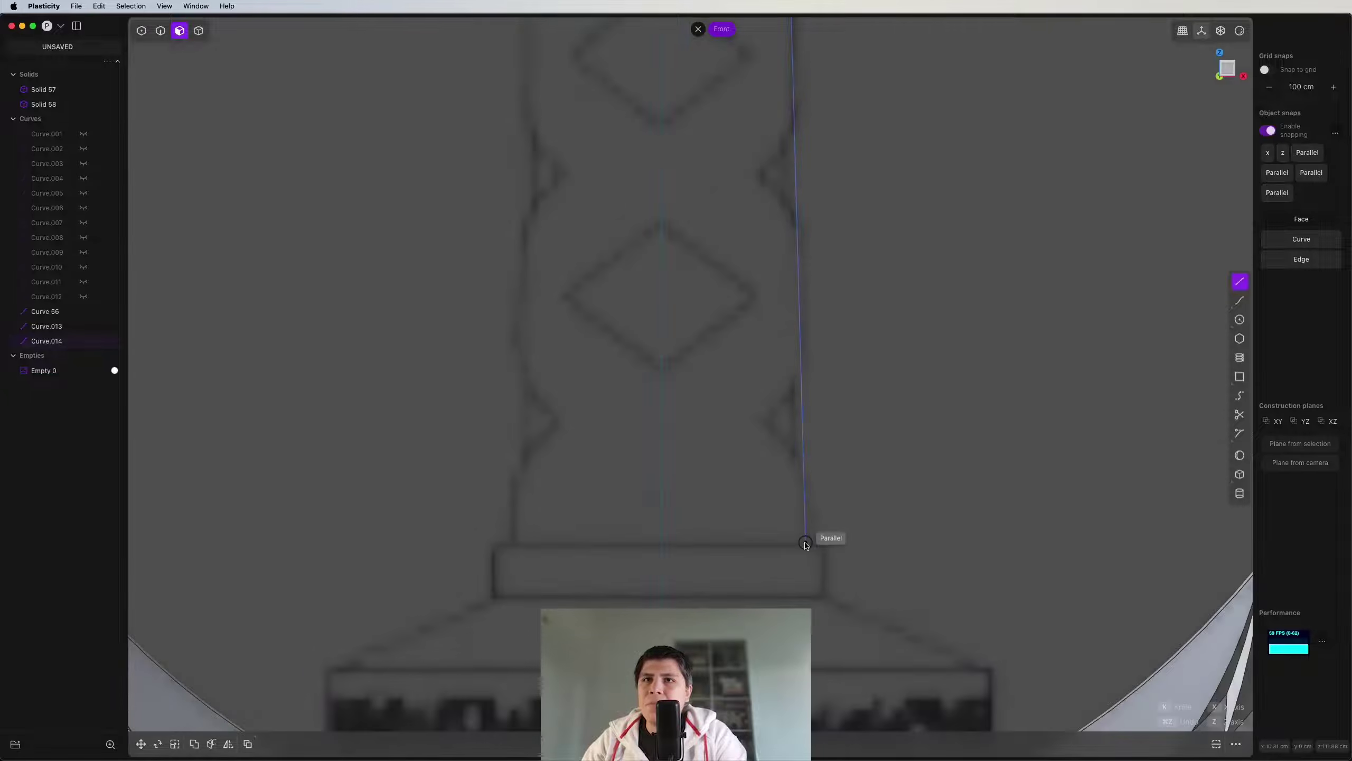
left_click(795, 542)
left_click(833, 544)
middle_click_drag(833, 543, 847, 106, "shift")
left_click(847, 162)
left_click(1005, 233)
left_click(1006, 318)
left_click(695, 576)
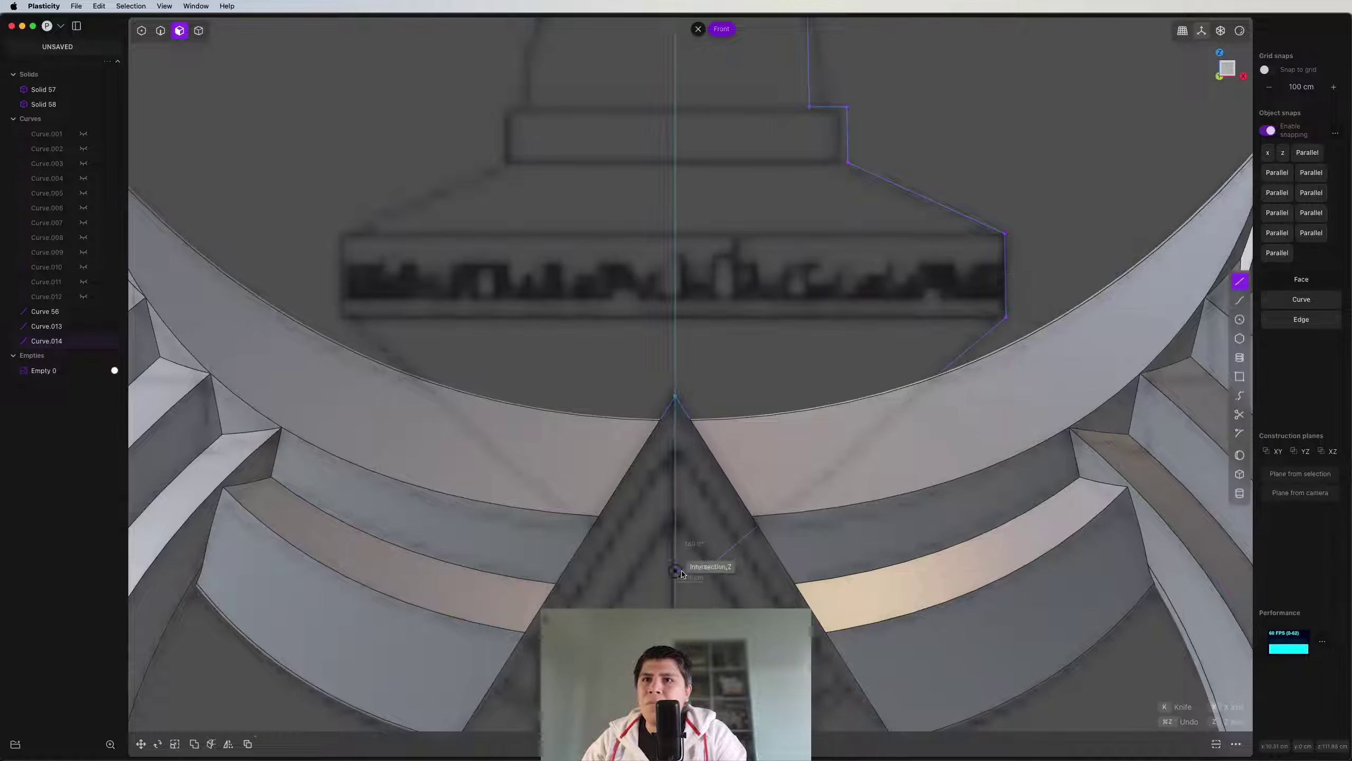
key("Return")
Step: Join the two pommel curves and the grip polyline into a single handle profile
scroll(695, 577, "down", 10)
key("2")
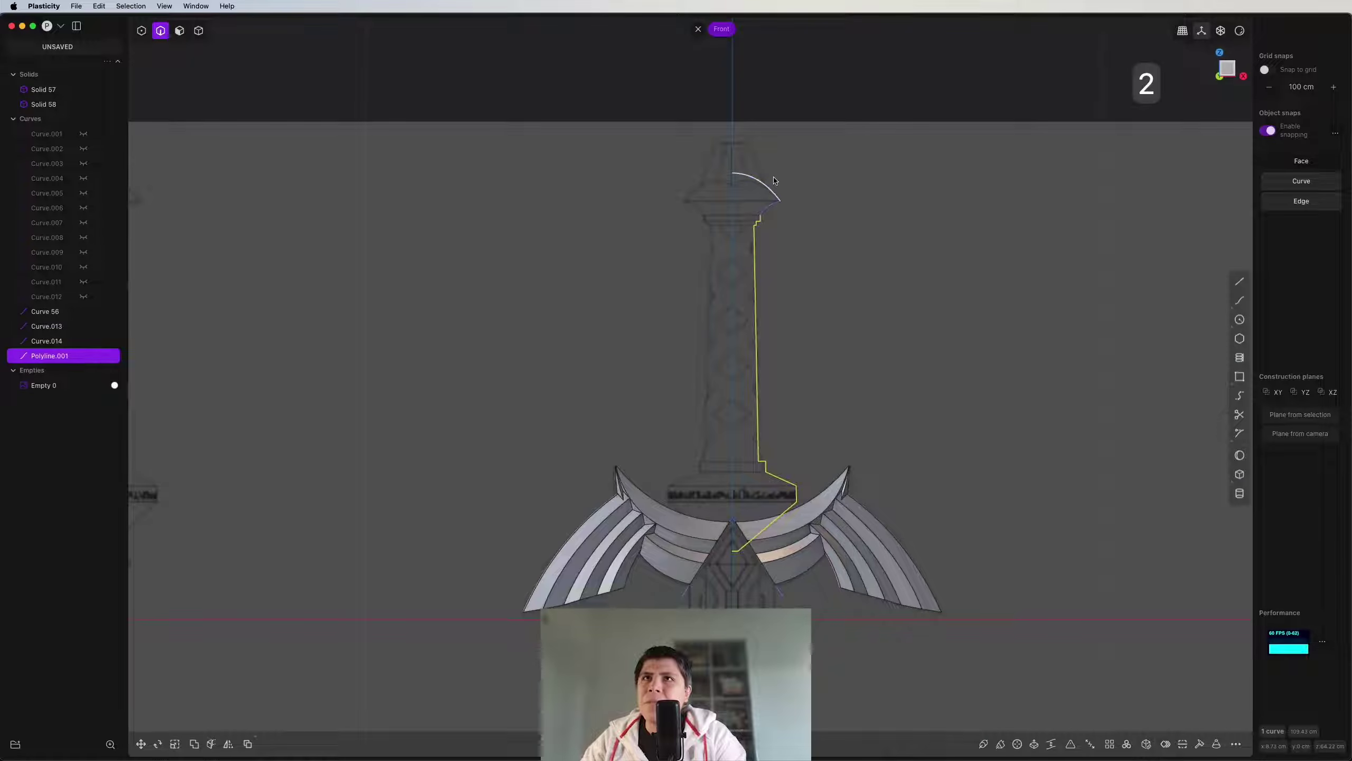
left_click(773, 184)
left_click(760, 218)
scroll(818, 308, "down", 2)
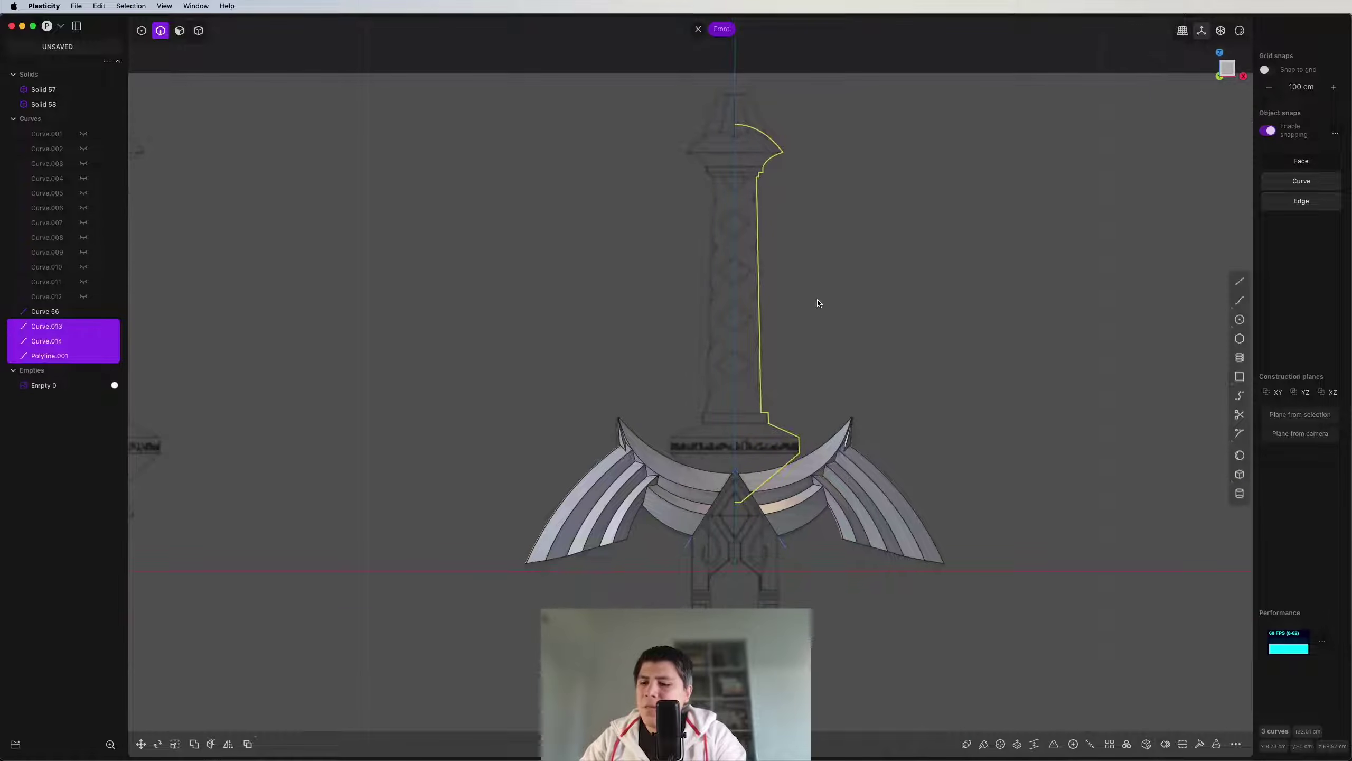
key("j")
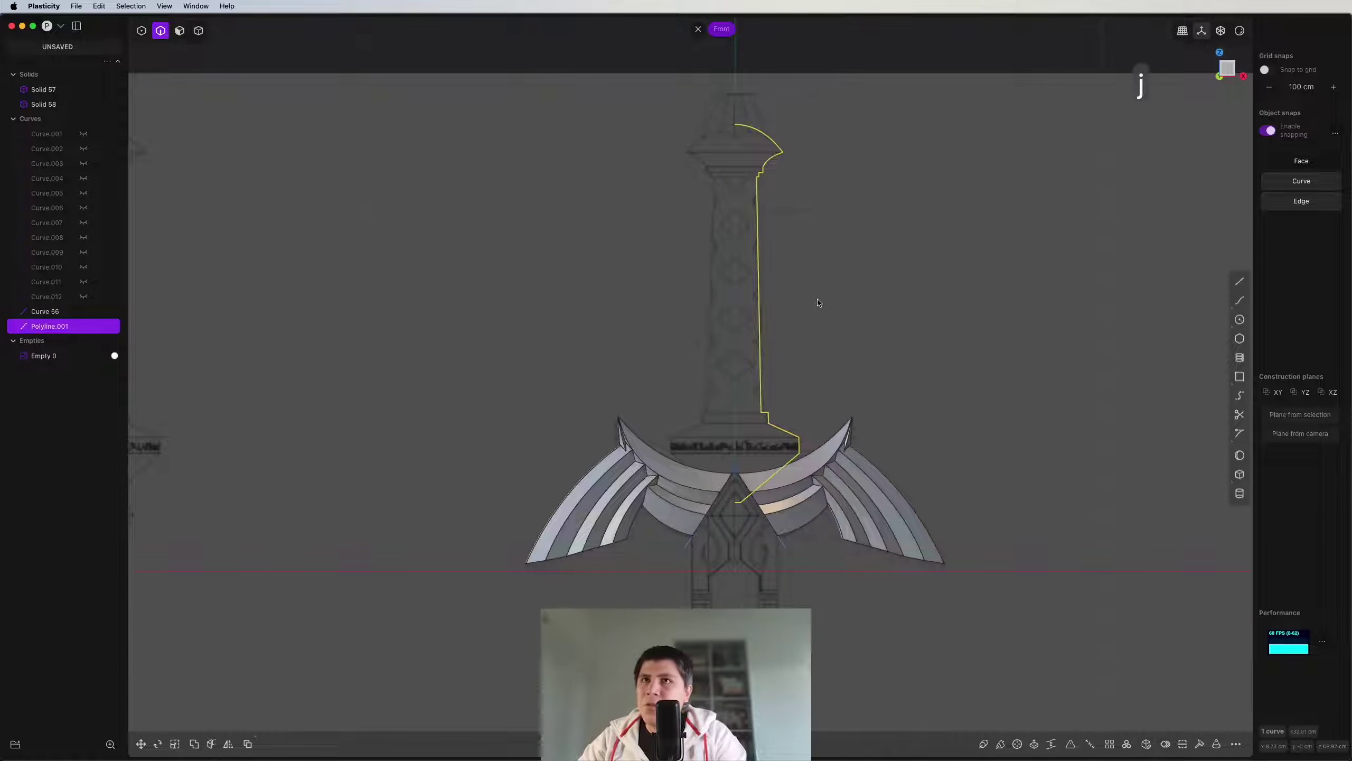
Step: Revolve the handle profile 360 degrees around the vertical Z axis through the sword's centre
left_click(1017, 746)
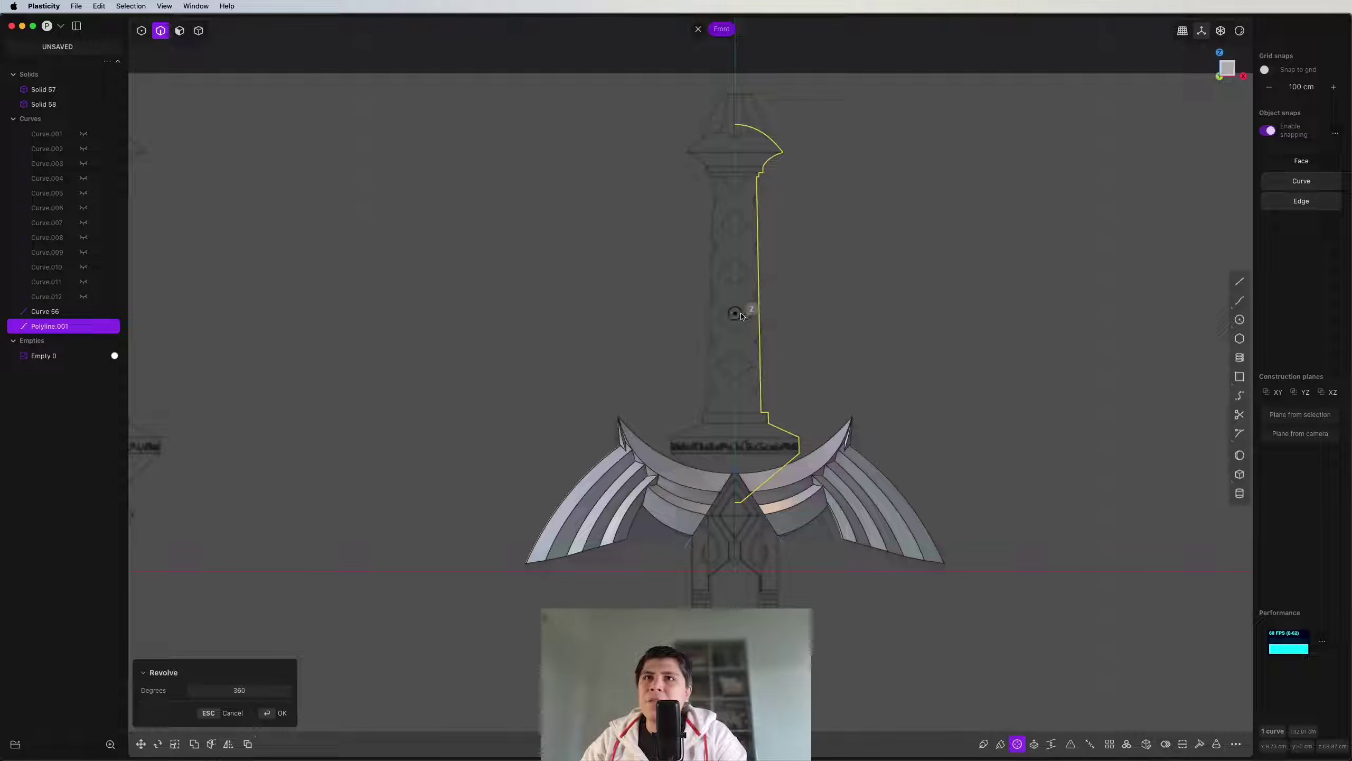
left_click(741, 316)
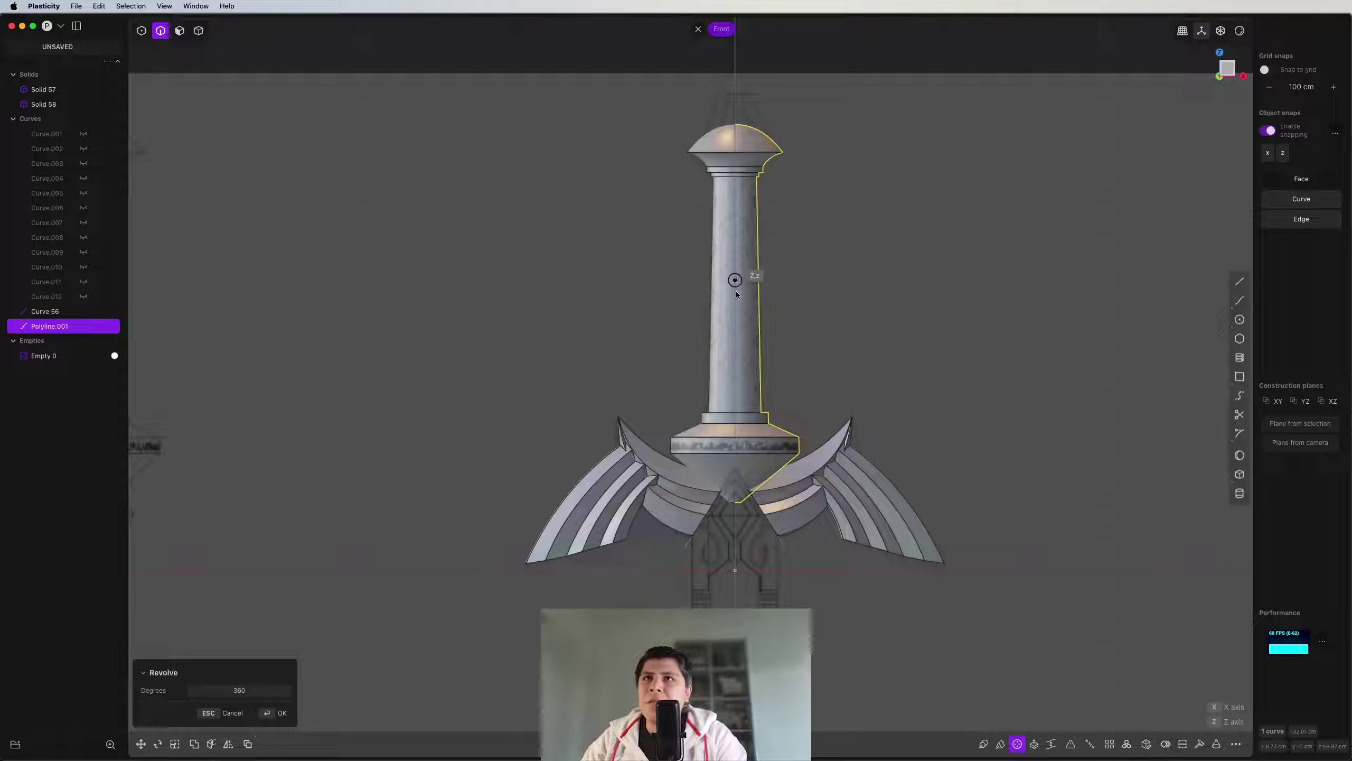
key("Return")
scroll(798, 480, "up", 3)
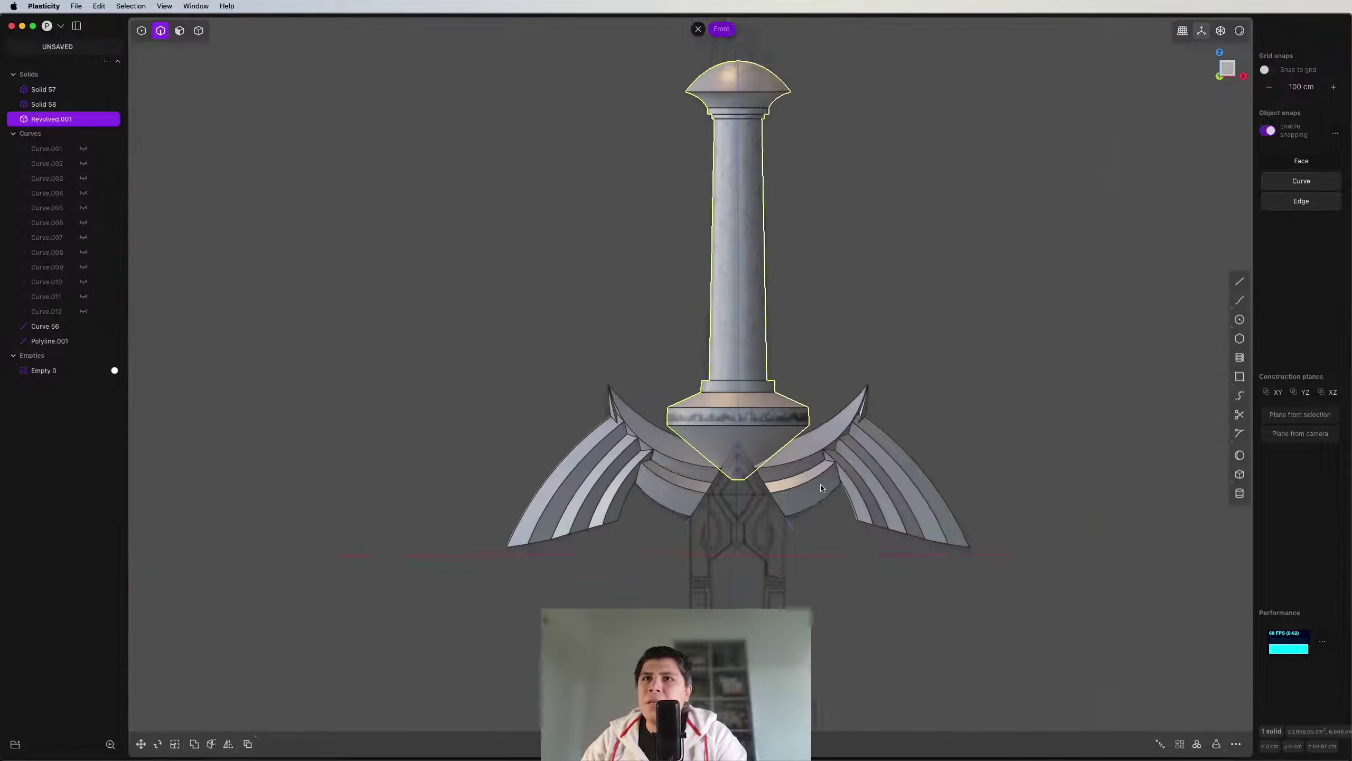
Step: Examine the revolved handle's collar and tapered base around the winged guard from several angles and against the front blueprint
scroll(798, 487, "down", 3)
middle_click_drag(839, 341, 1187, 230)
scroll(758, 353, "down", 3)
left_click(1222, 74)
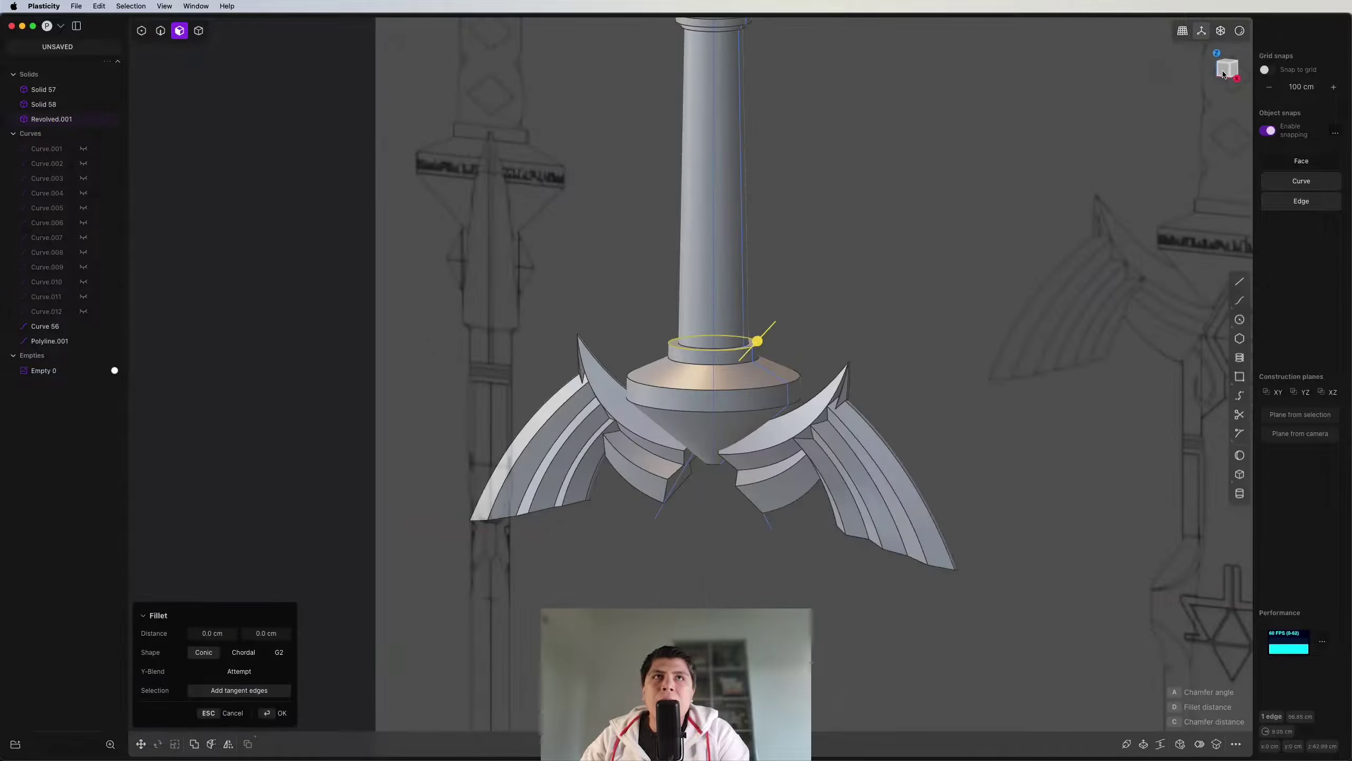
scroll(754, 332, "down", 2)
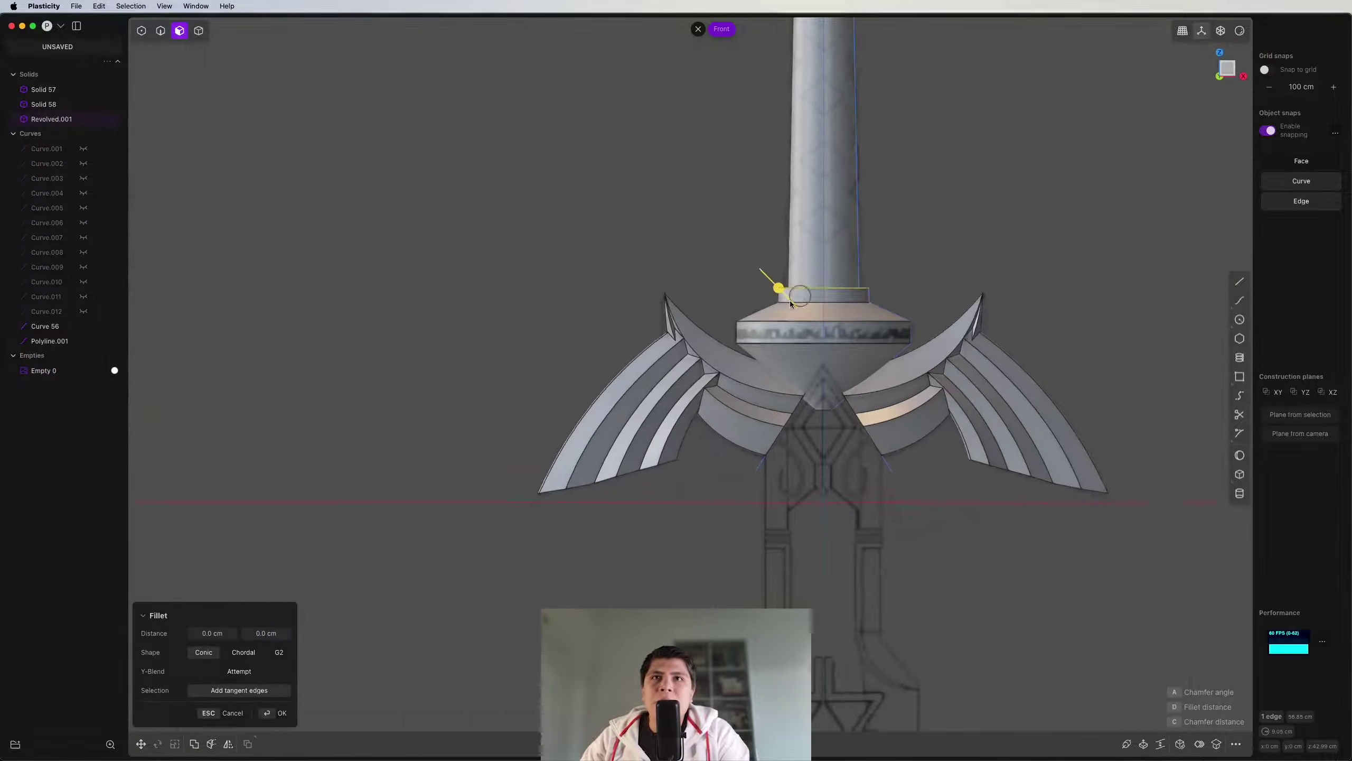
middle_click_drag(867, 325, 644, 360)
scroll(644, 360, "up", 5)
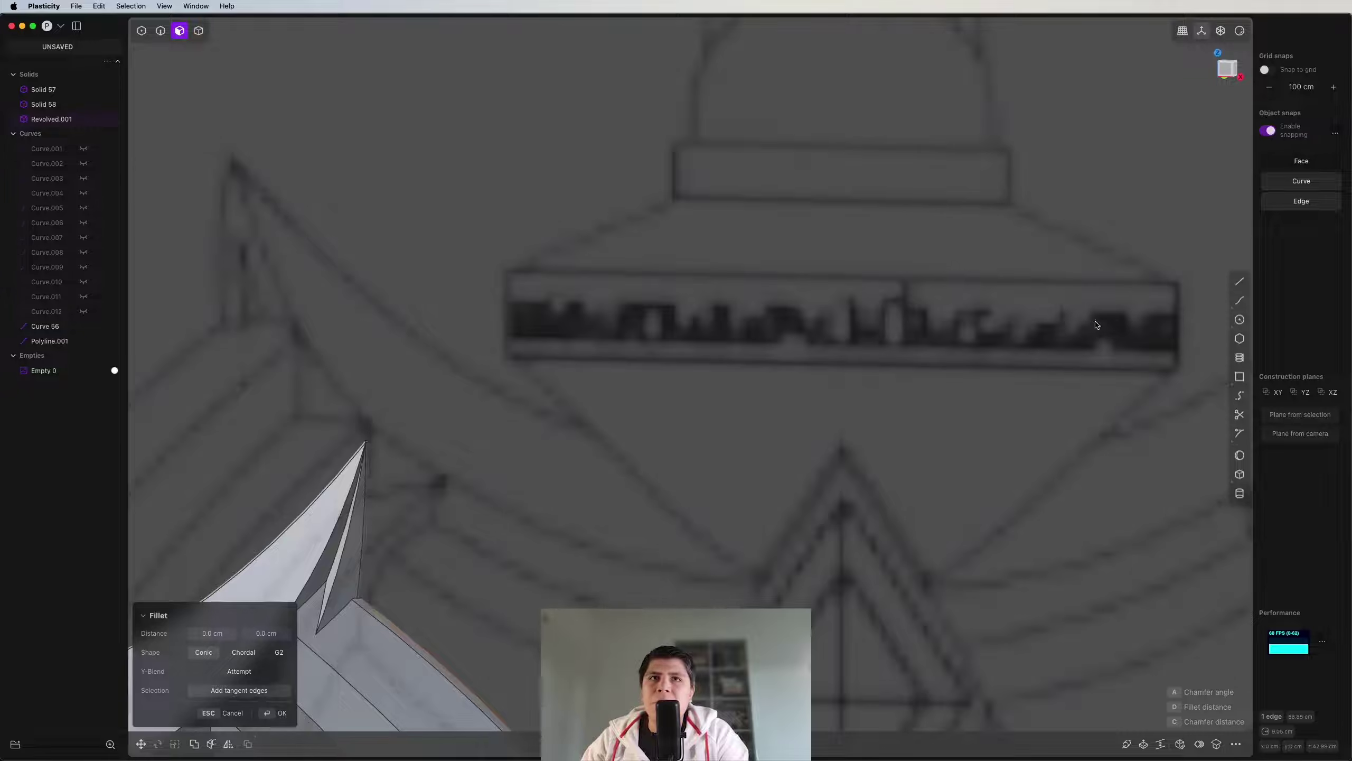
scroll(1096, 324, "down", 5)
middle_click_drag(1199, 102, 507, 363, "shift")
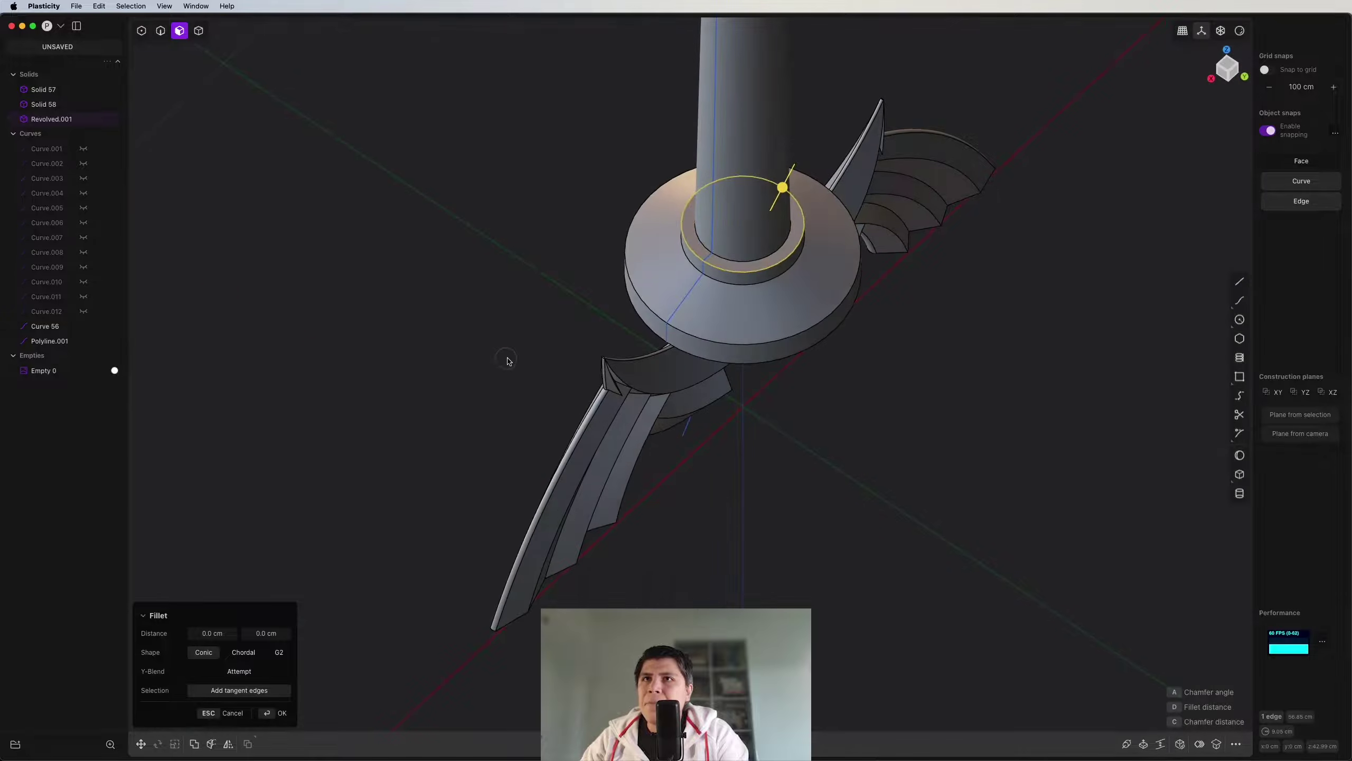
scroll(737, 394, "up", 5)
scroll(737, 394, "down", 4)
middle_click_drag(683, 378, 714, 461)
scroll(758, 446, "up", 3)
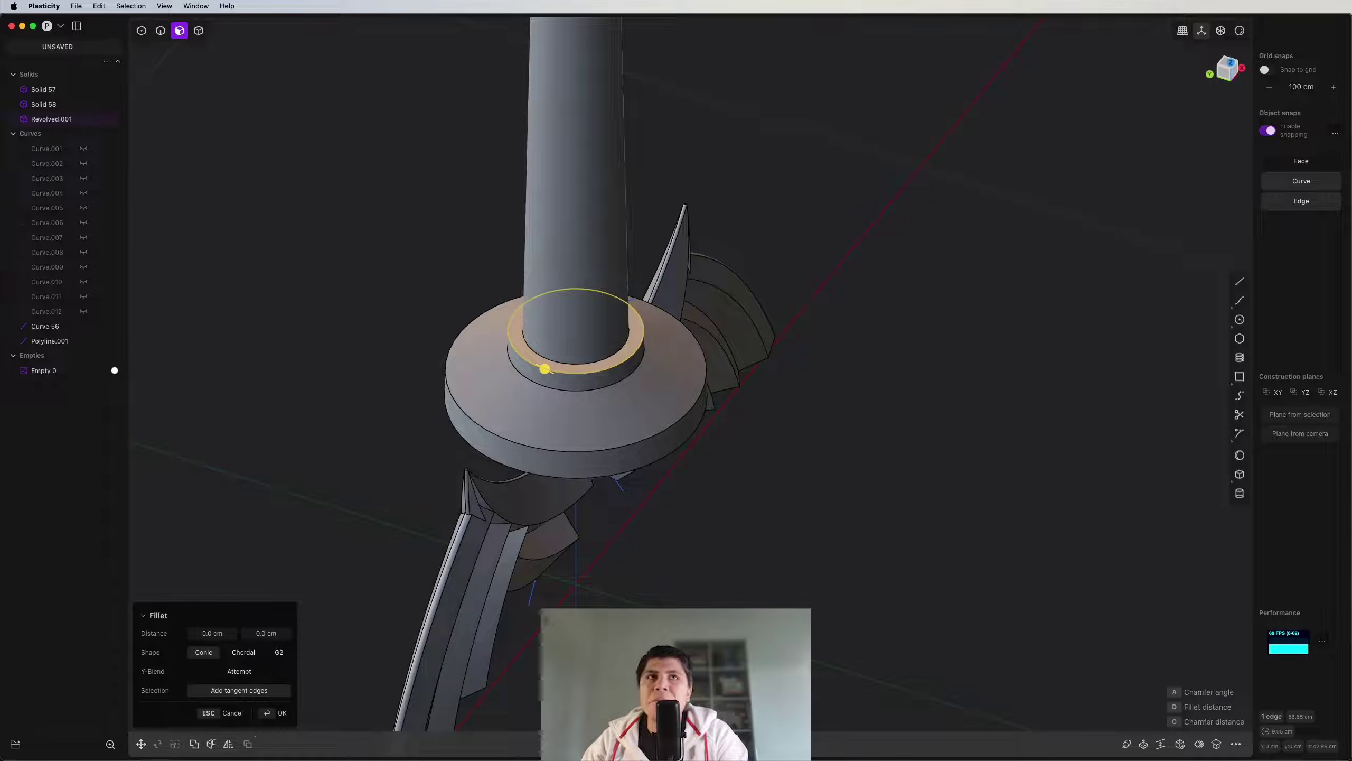
key("1")
scroll(771, 371, "up", 5)
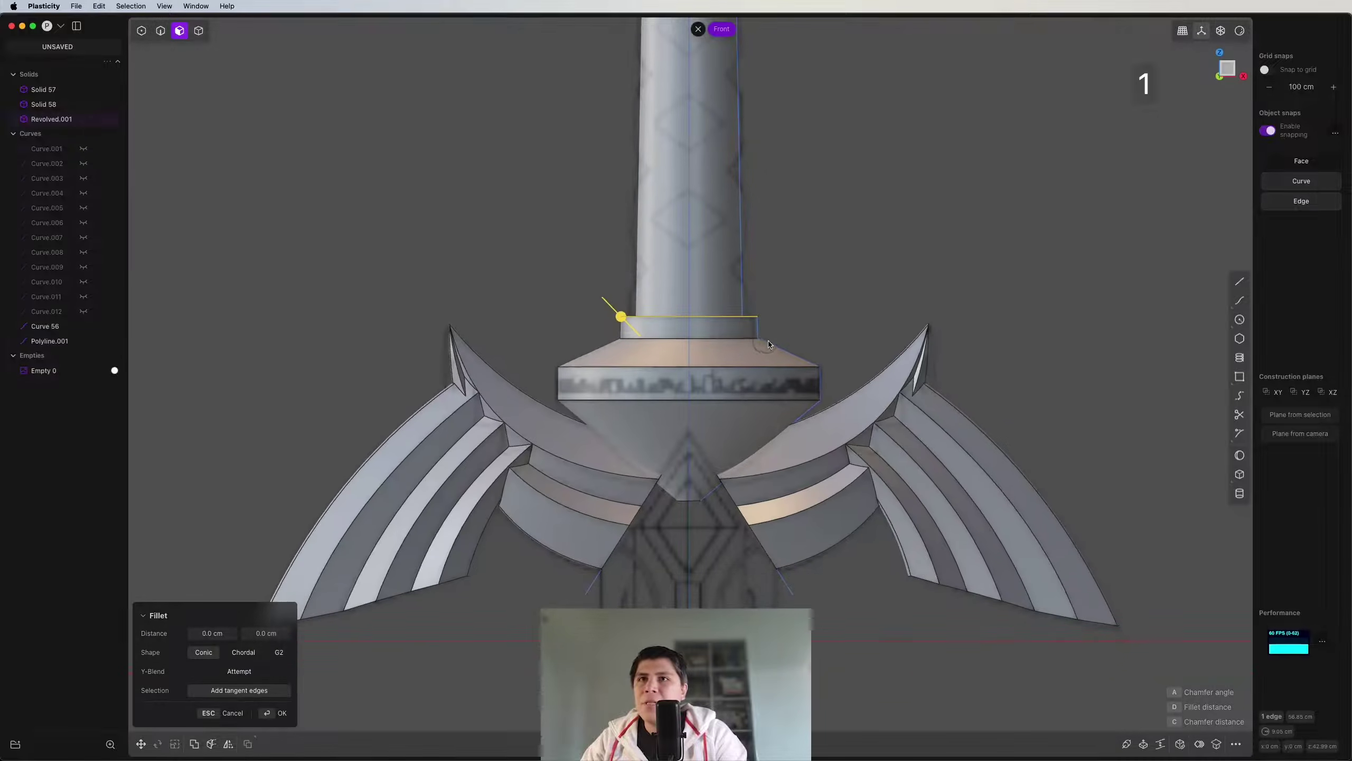
scroll(814, 325, "down", 8)
middle_click_drag(814, 328, 810, 352)
scroll(809, 352, "up", 3)
key("3")
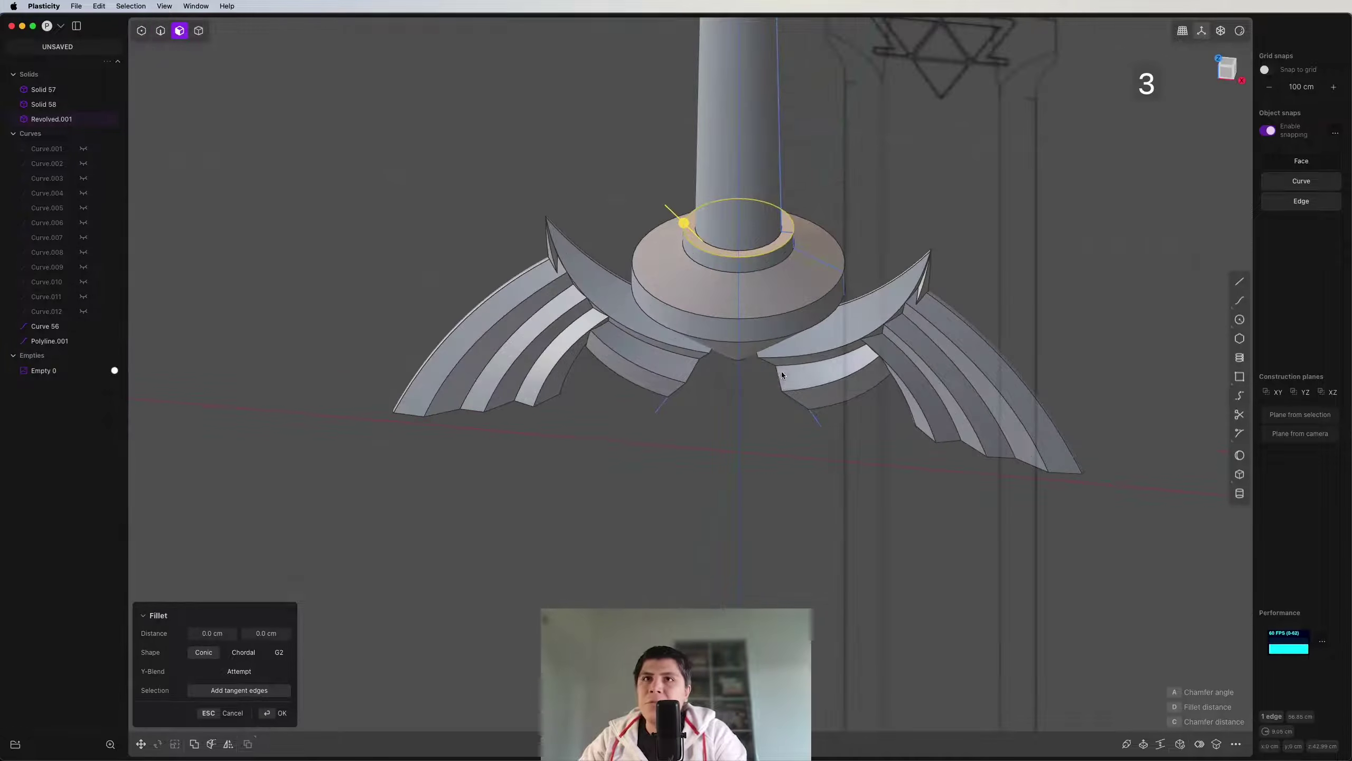
Step: Unwrap the outer band face of the handle's flared base into a flat outline
mouse_move(809, 316)
middle_mouse_down("shift")
mouse_move(786, 349)
mouse_move(835, 237)
mouse_move(711, 297)
middle_mouse_up("shift")
left_click(769, 364)
key("f")
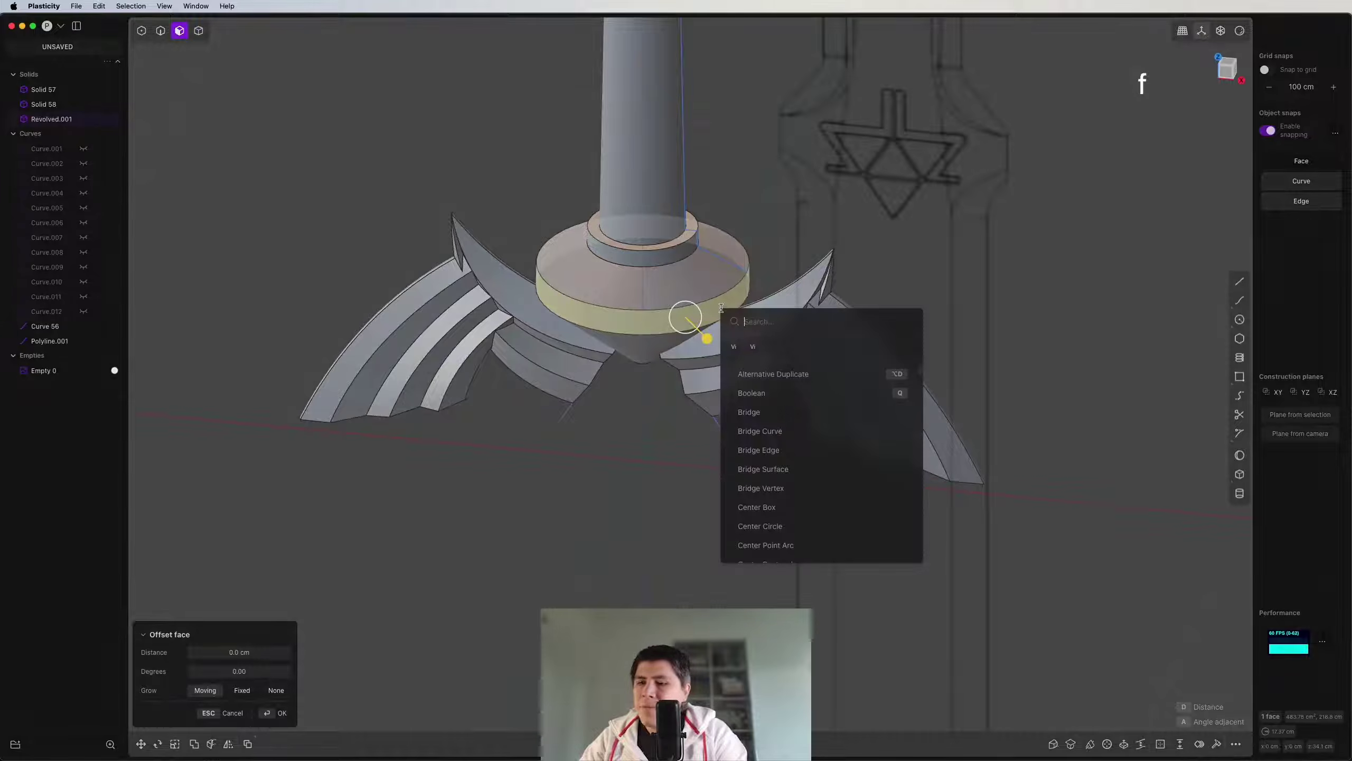
type("unwra")
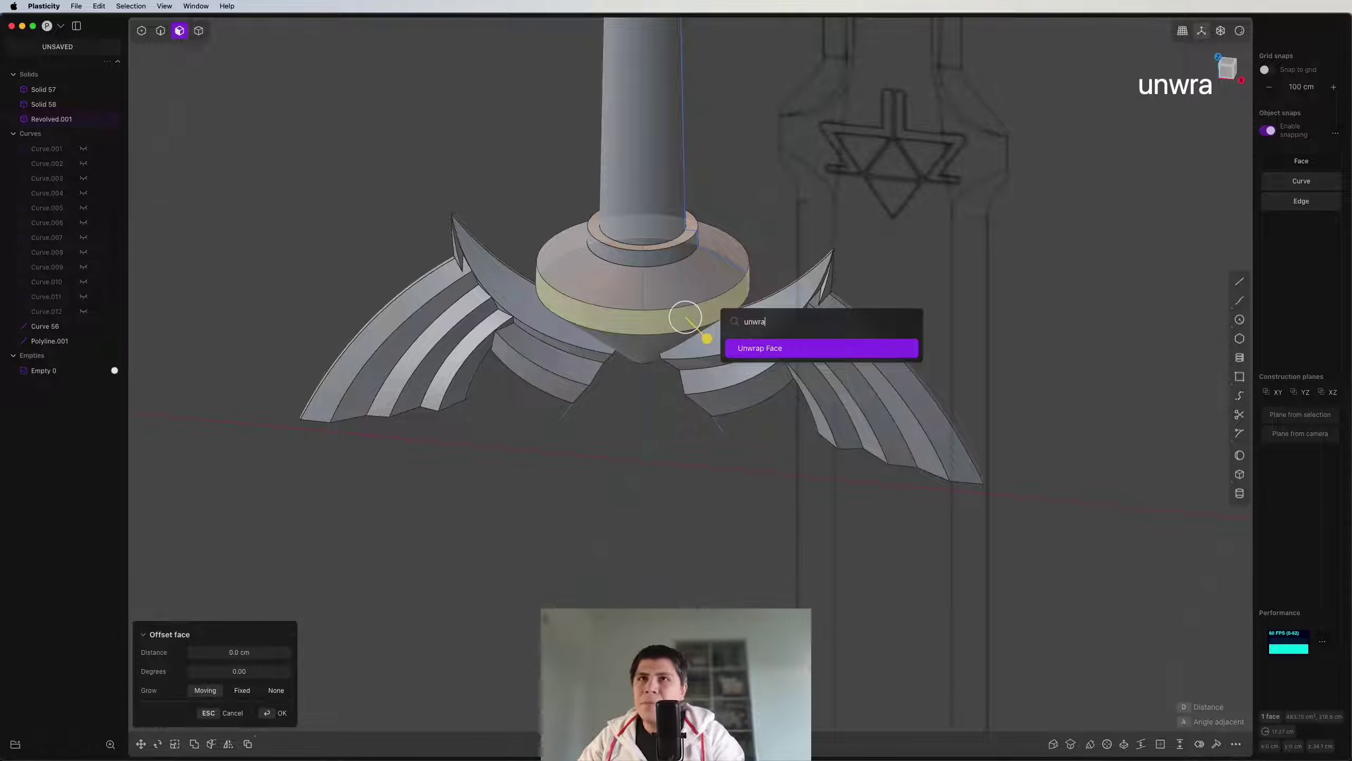
left_click(771, 352)
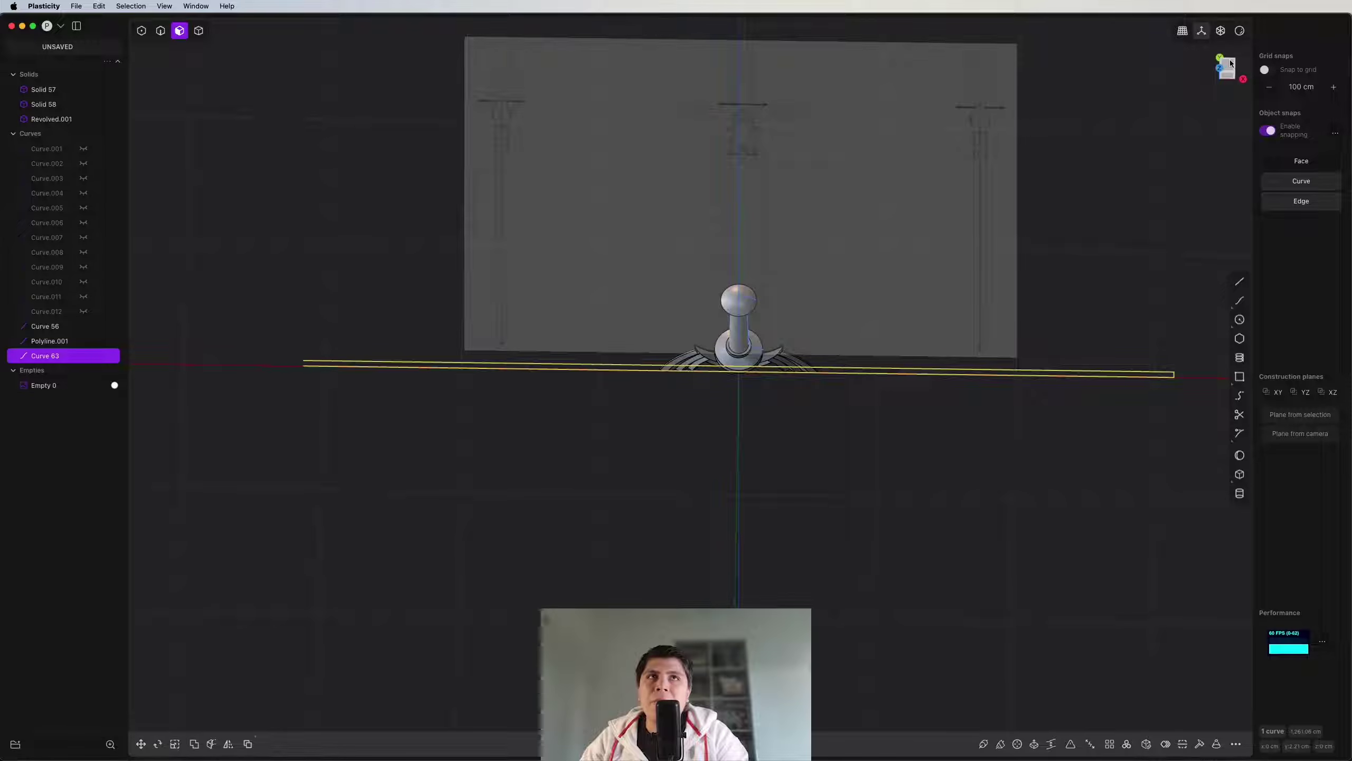
Step: Examine the flat unwrapped outline against the sword from several angles and delete it
left_click(1230, 63)
mouse_move(804, 451)
middle_mouse_down()
mouse_move(788, 344)
mouse_move(751, 359)
mouse_move(752, 373)
middle_mouse_up()
scroll(752, 373, "down", 3)
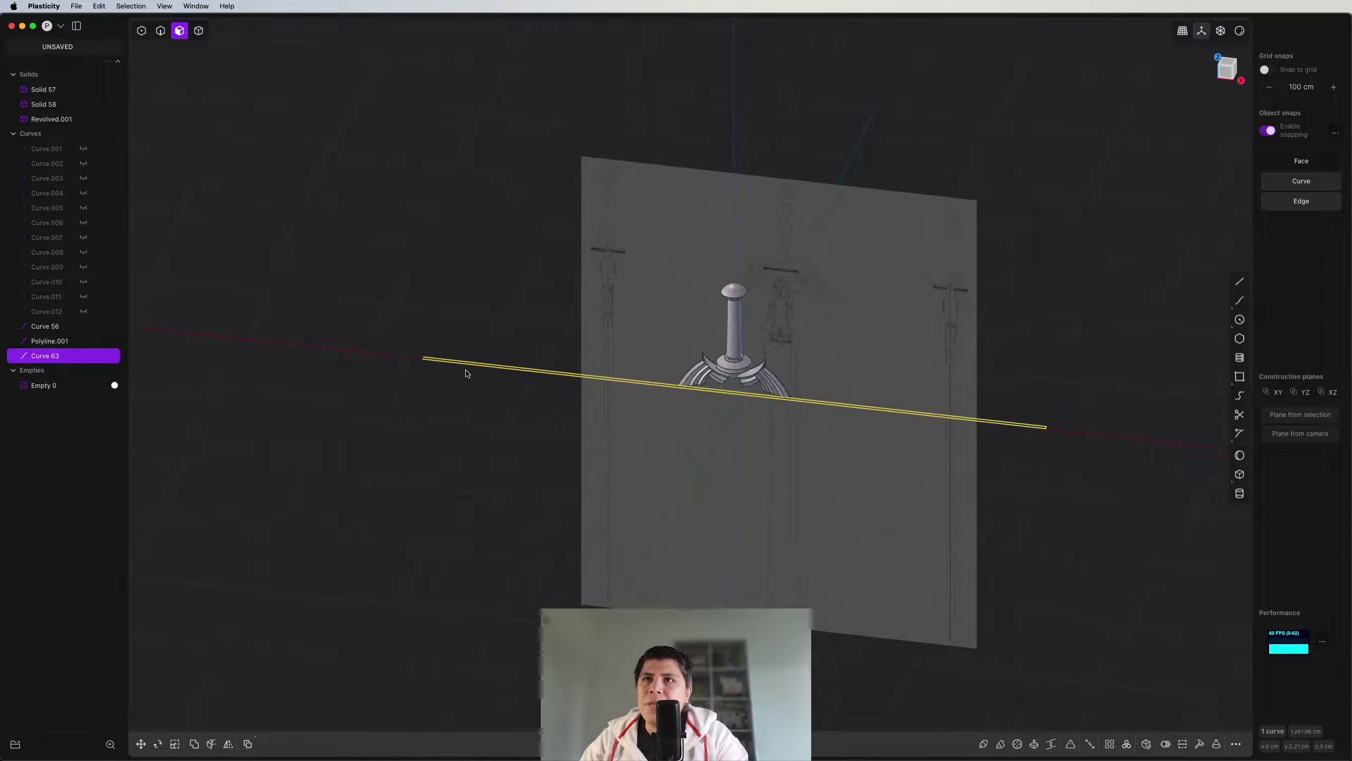
scroll(772, 416, "up", 3)
middle_click_drag(772, 415, 629, 334)
scroll(918, 387, "down", 3)
middle_click_drag(918, 387, 743, 407)
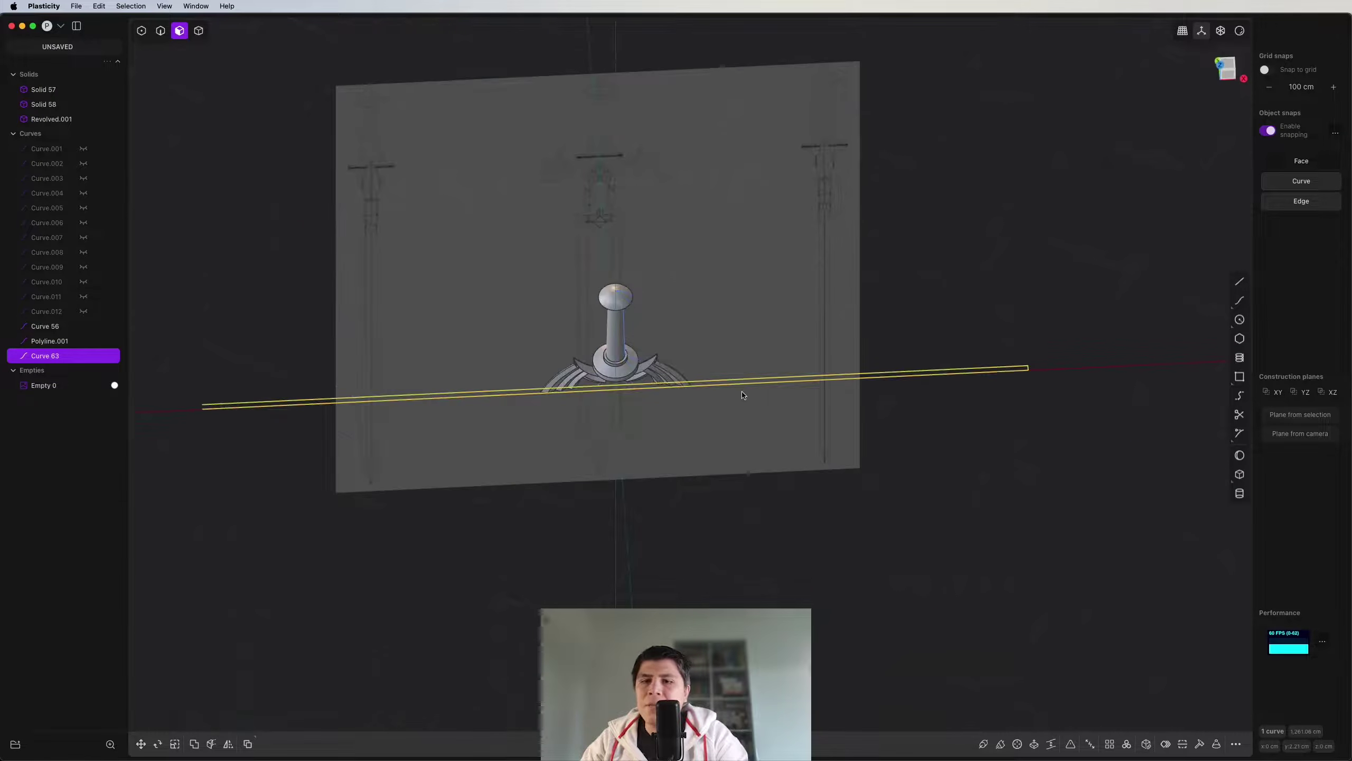
key("x")
key("1")
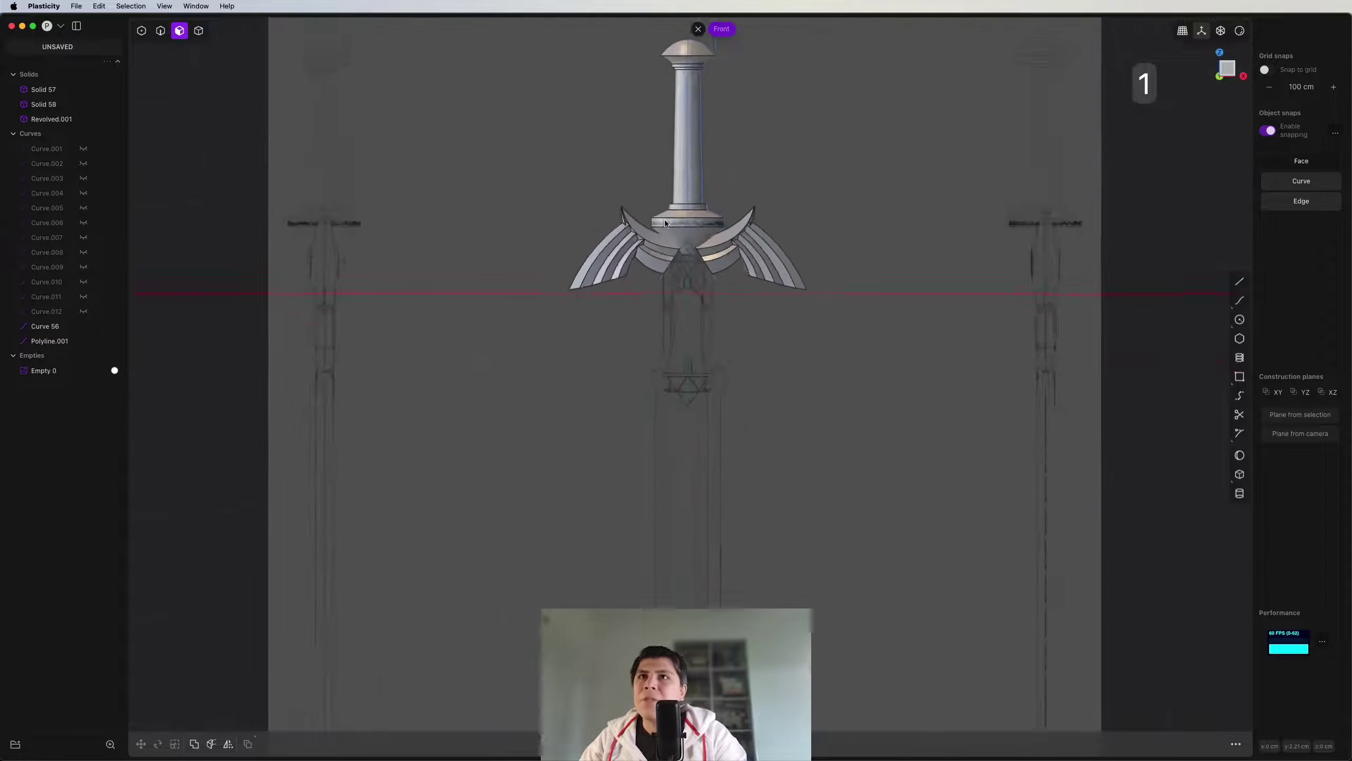
Step: Rebuild the outer band face of the handle's flared base with a tolerance of 0.00100
scroll(664, 220, "up", 3)
key("4")
left_click(762, 360)
middle_click_drag(762, 361, 791, 253)
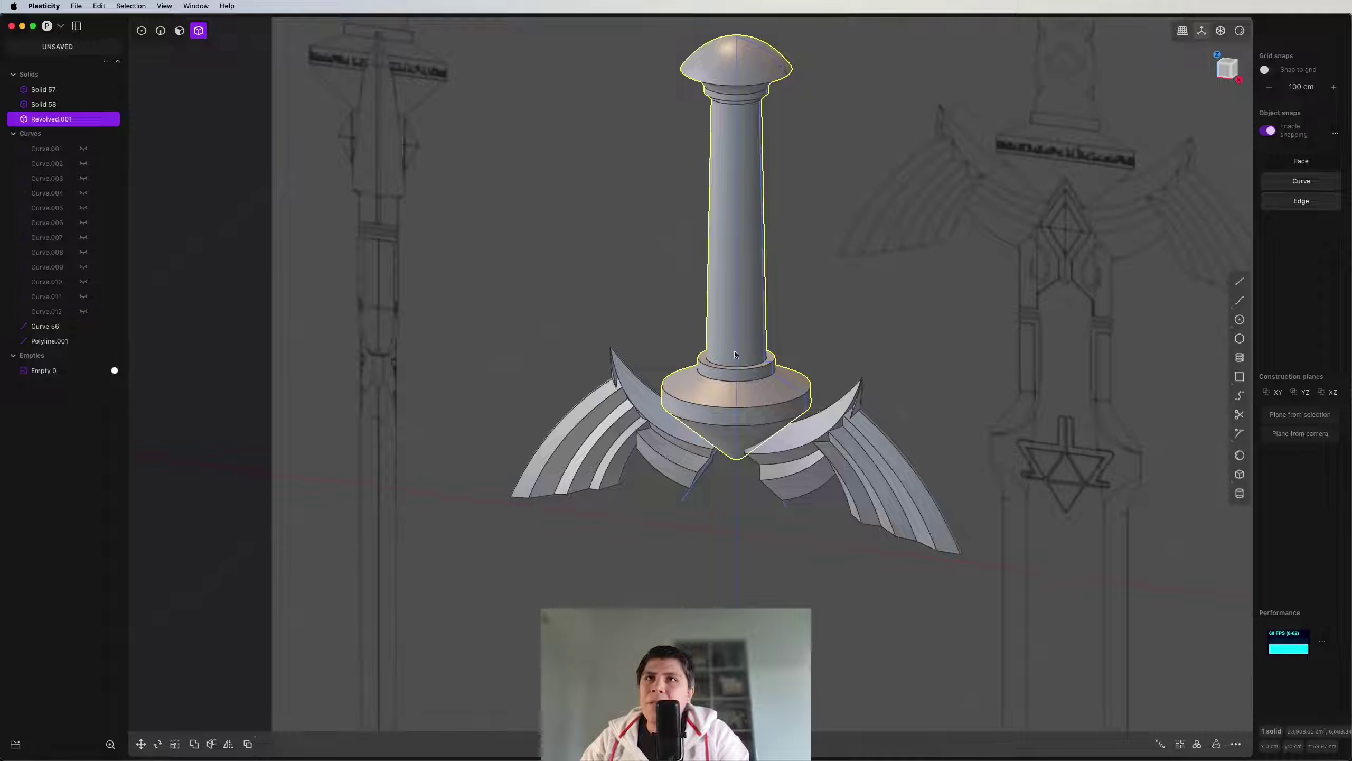
left_click(740, 479)
scroll(763, 429, "up", 4)
key("3")
left_click(762, 404)
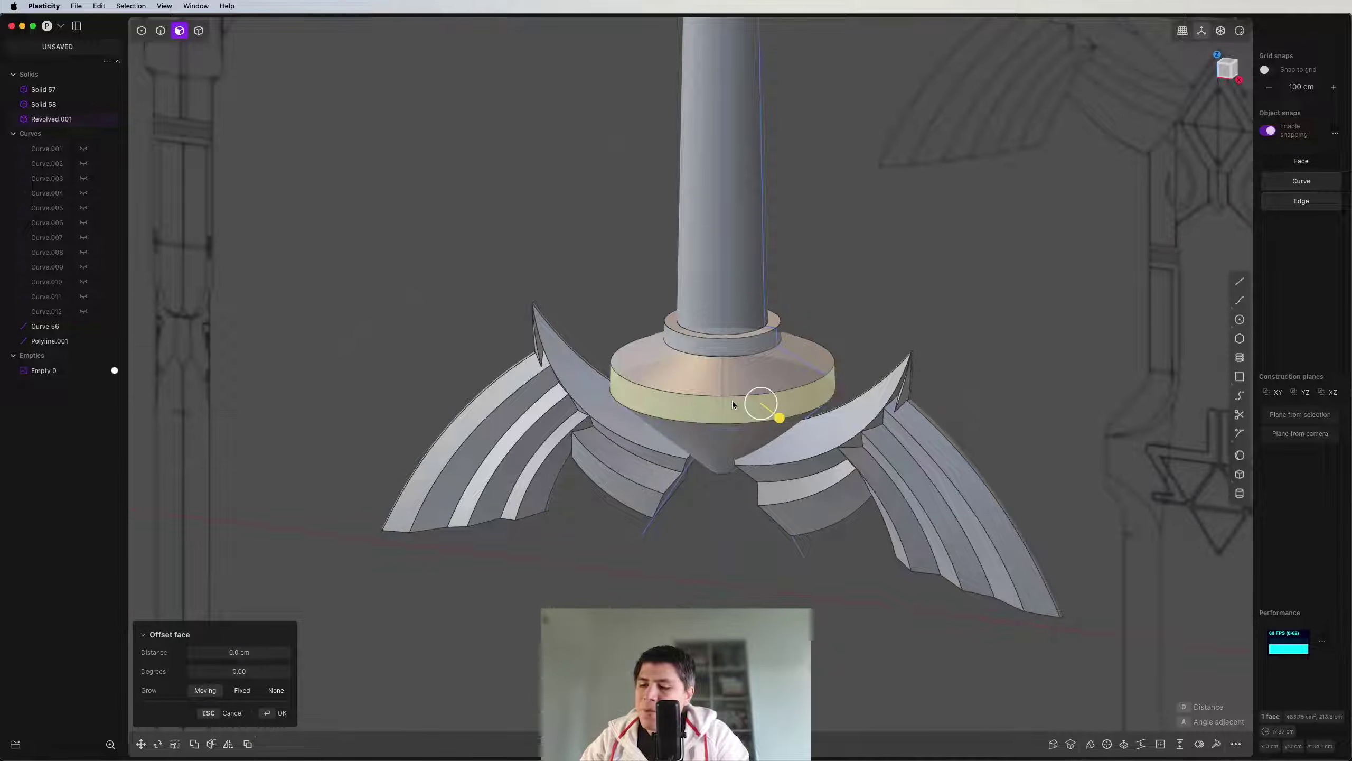
type("f")
type("rebui")
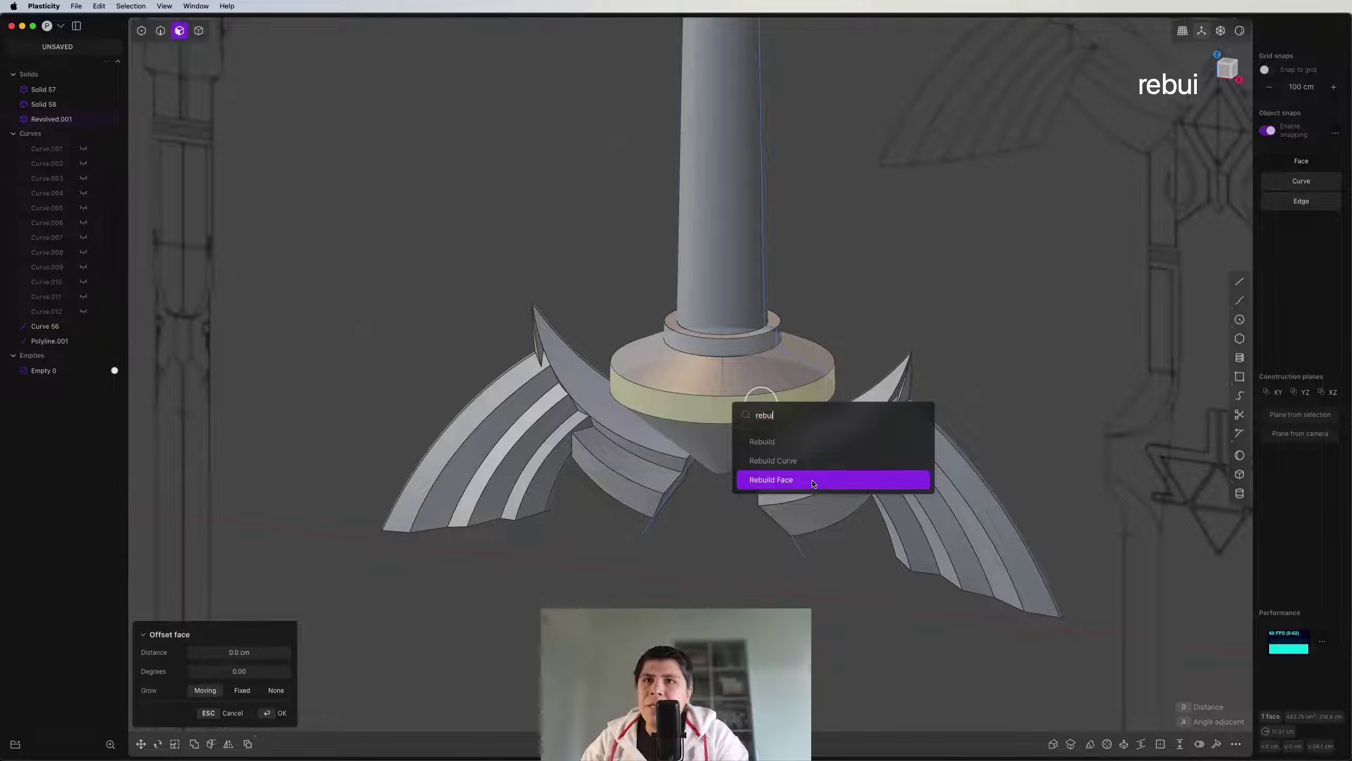
left_click(813, 481)
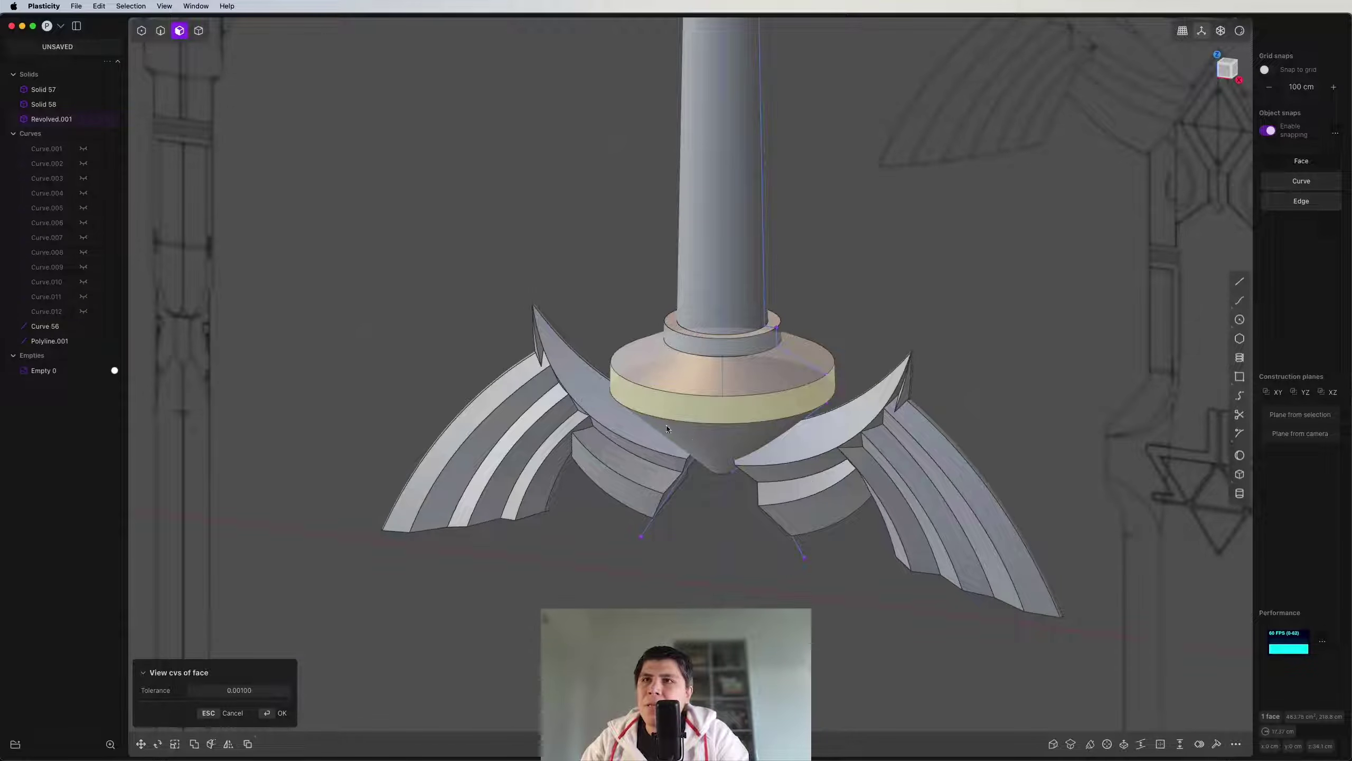
key("Escape")
key("super+v")
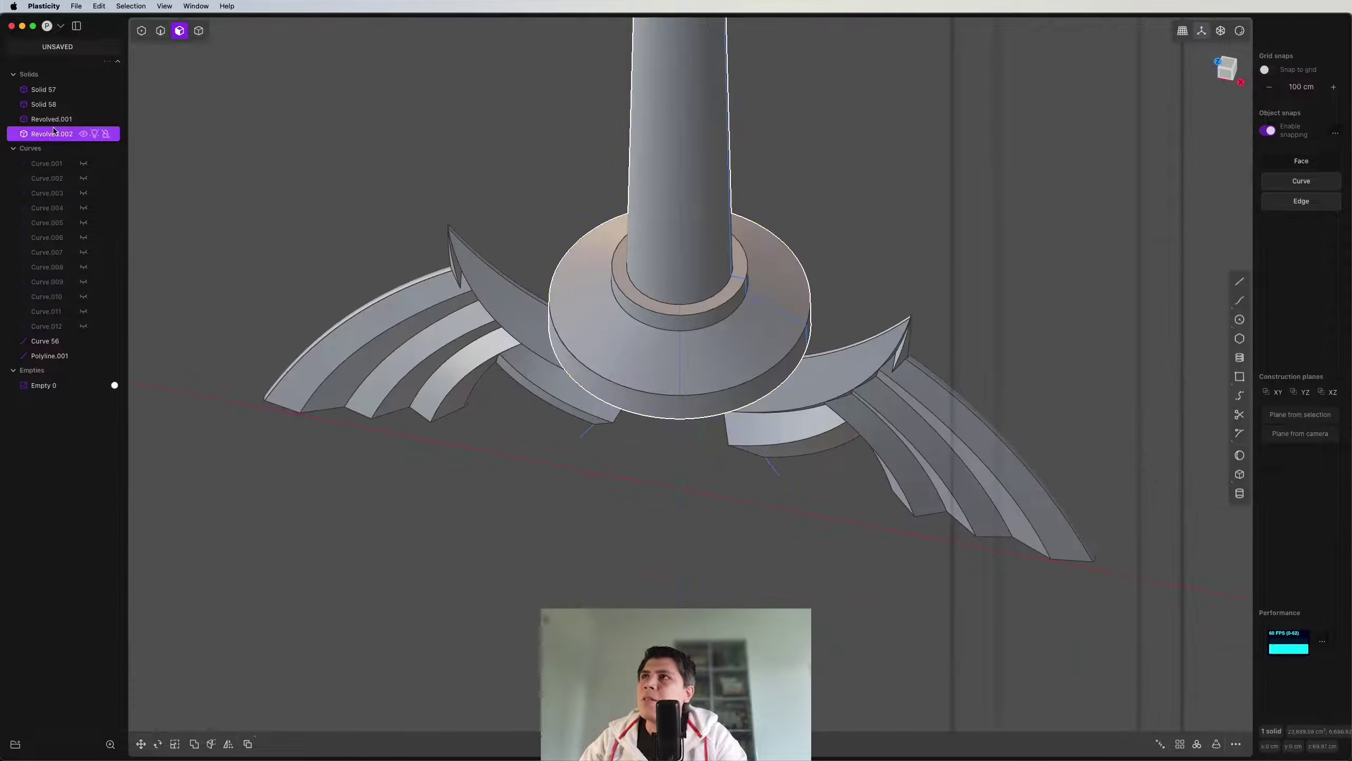
Step: Hide the original handle solid Revolved.001 and keep the rebuilt Revolved.002 on display
key("KP_1")
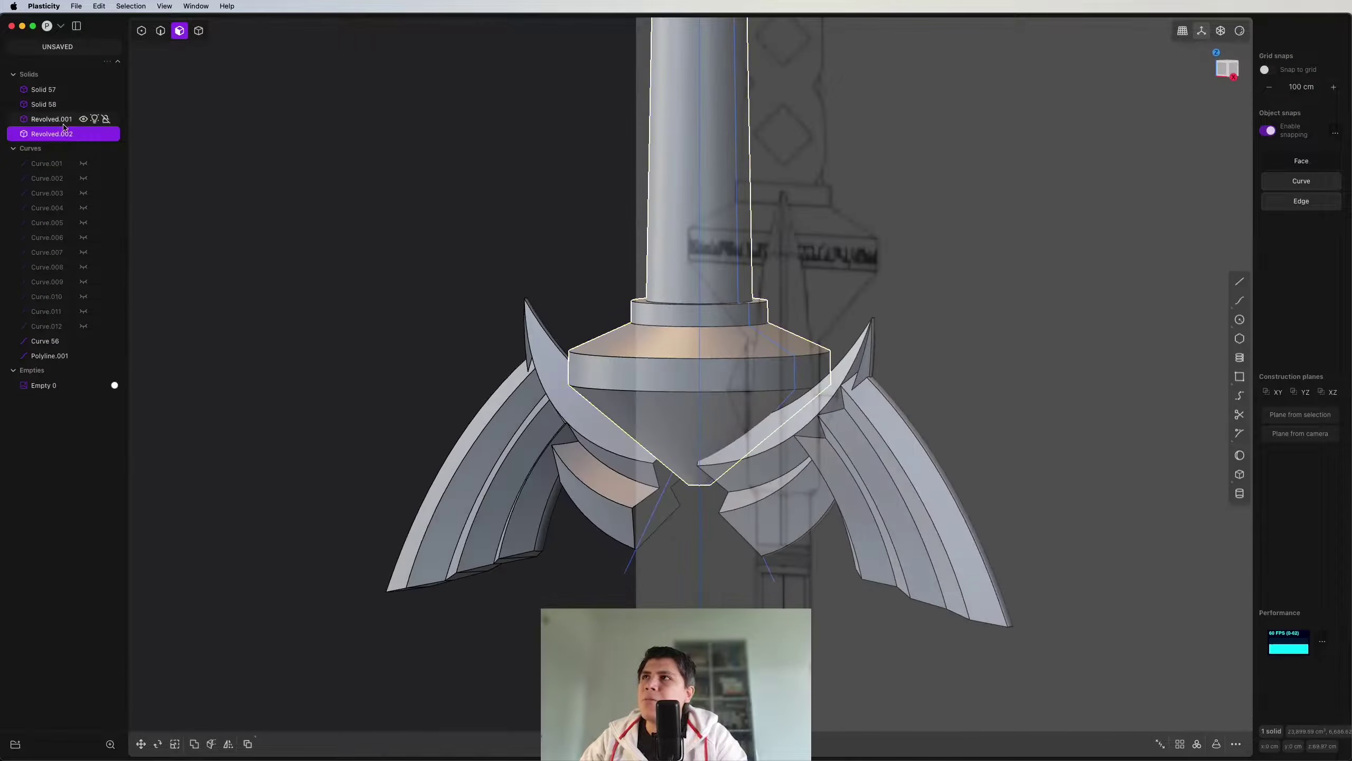
left_click(51, 119)
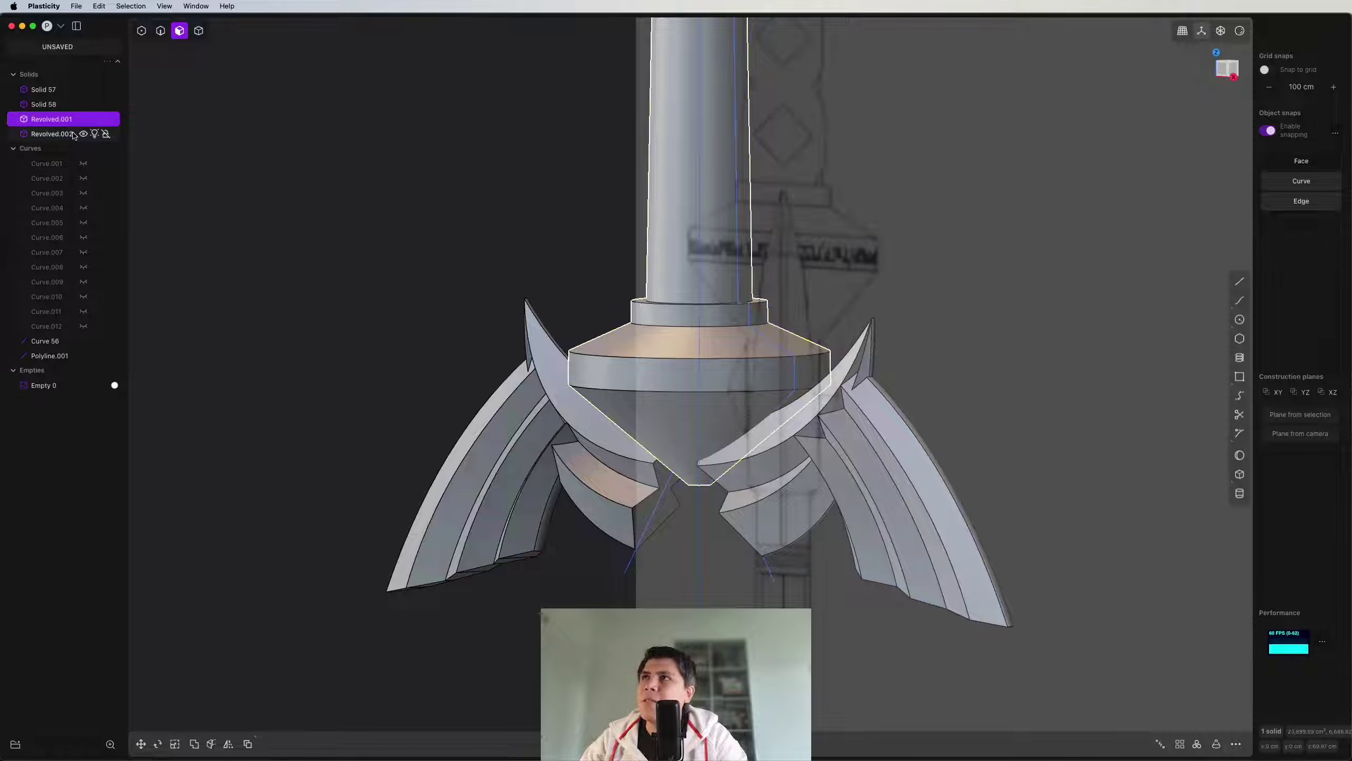
left_click(83, 119)
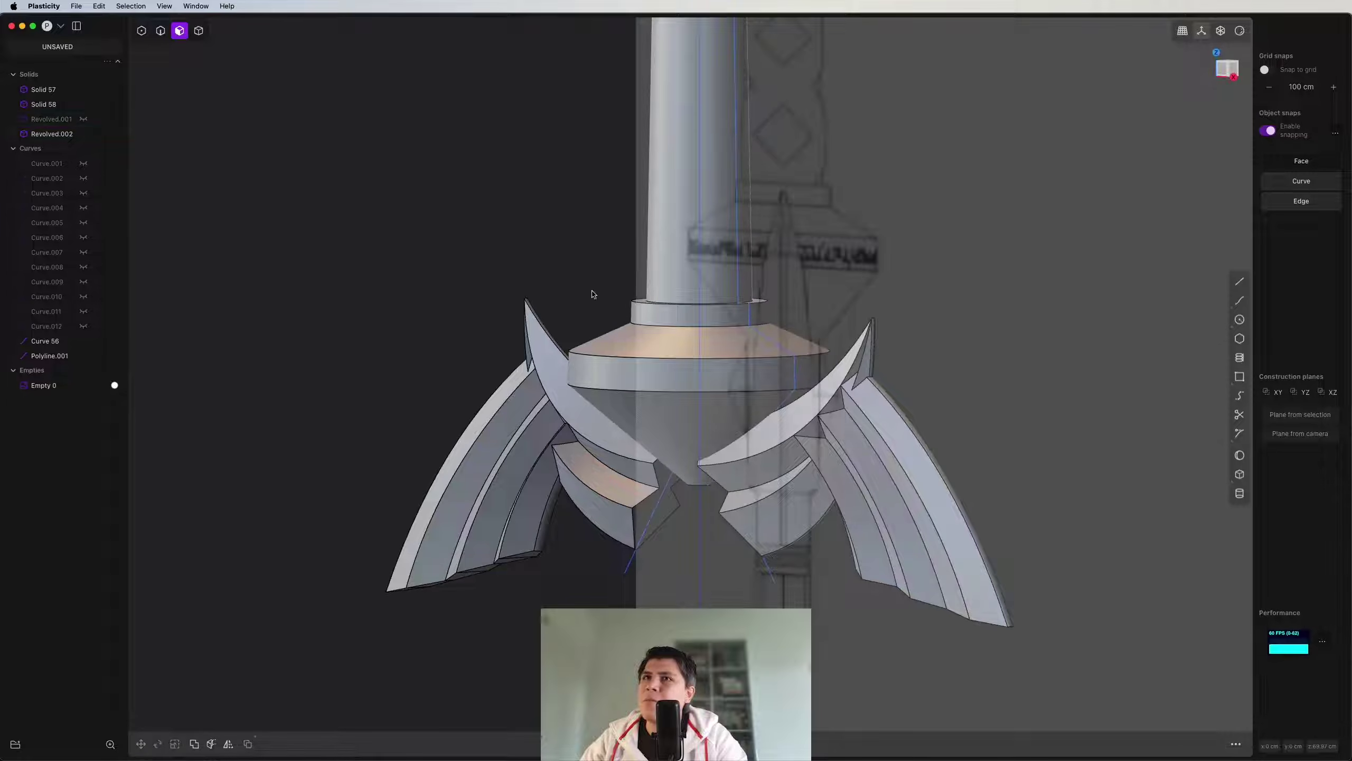
left_click(51, 133)
middle_click_drag(612, 320, 615, 368)
scroll(615, 368, "up", 5)
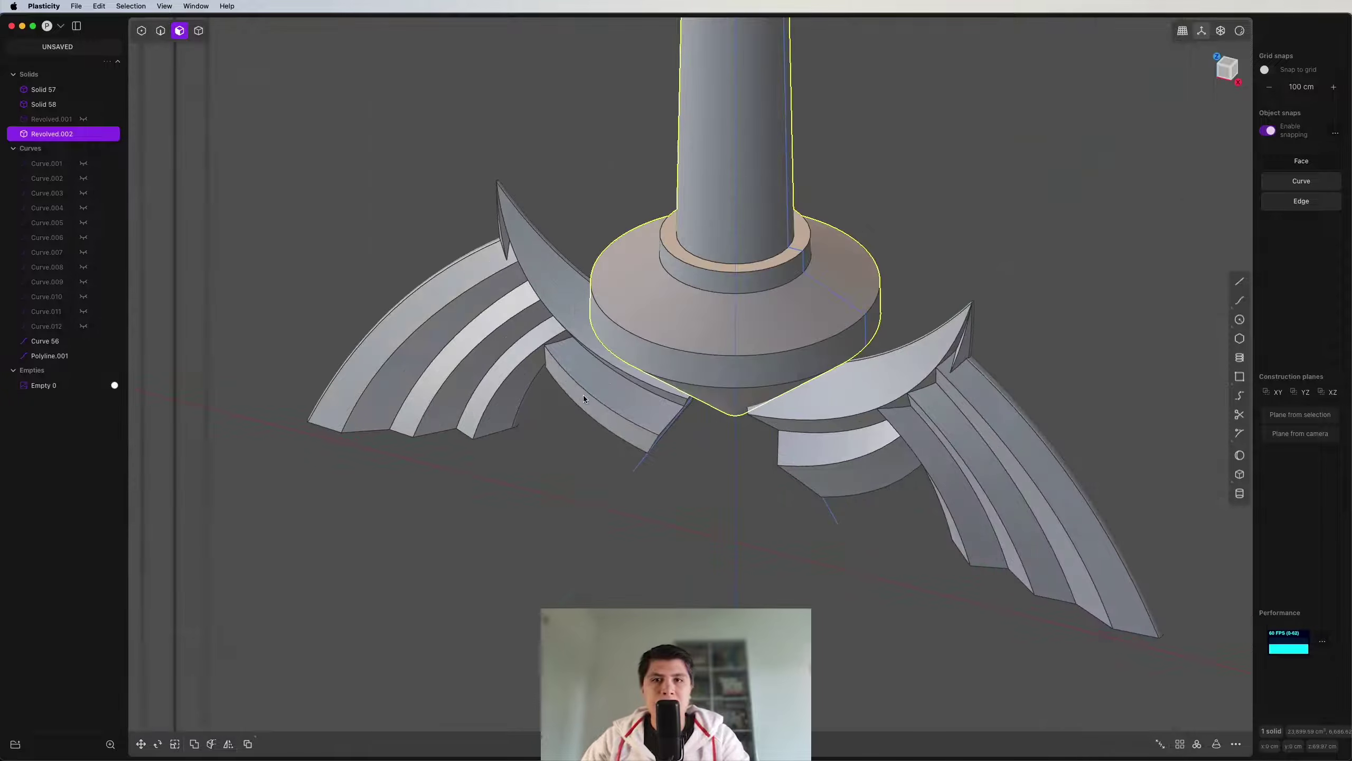
scroll(683, 339, "down", 2)
Step: Unwrap the rebuilt handle's outer band face into flat guide curves
left_click(692, 367)
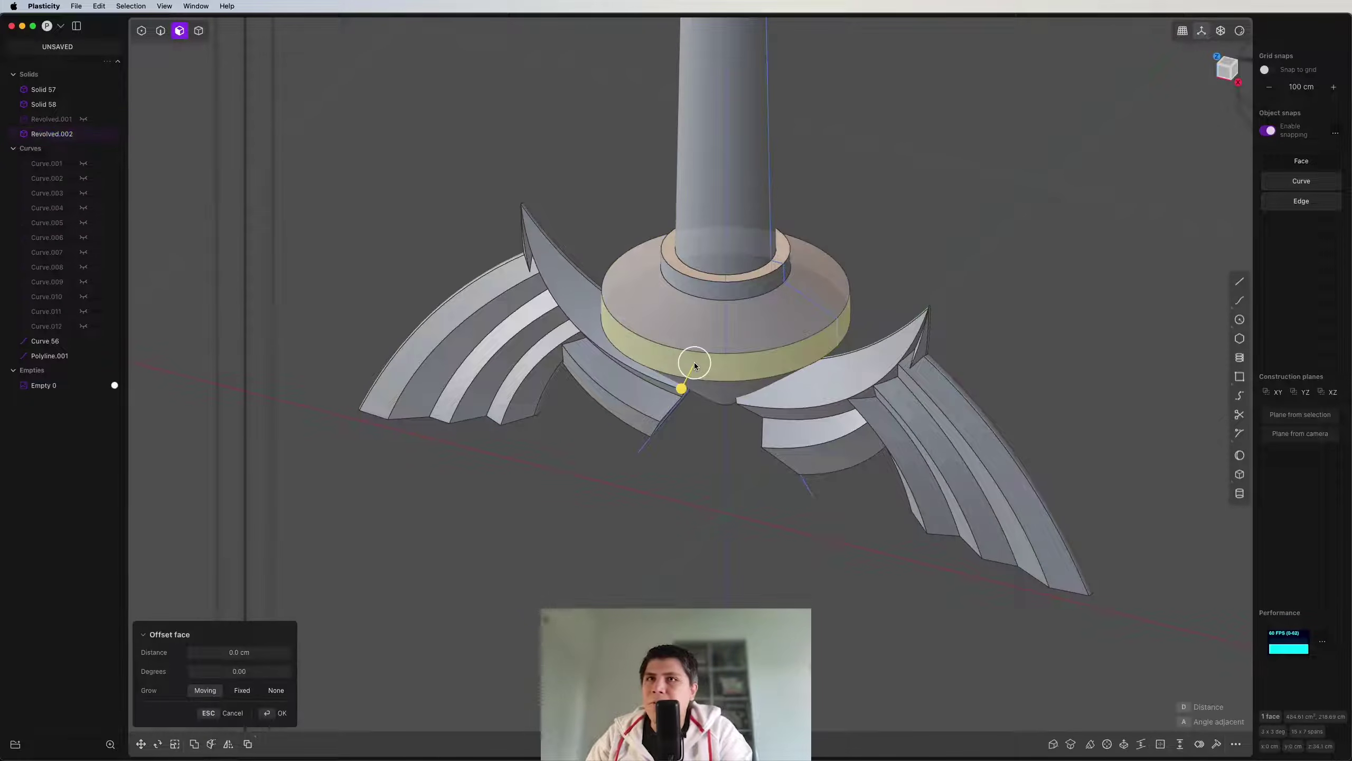
type("f")
type("unwra")
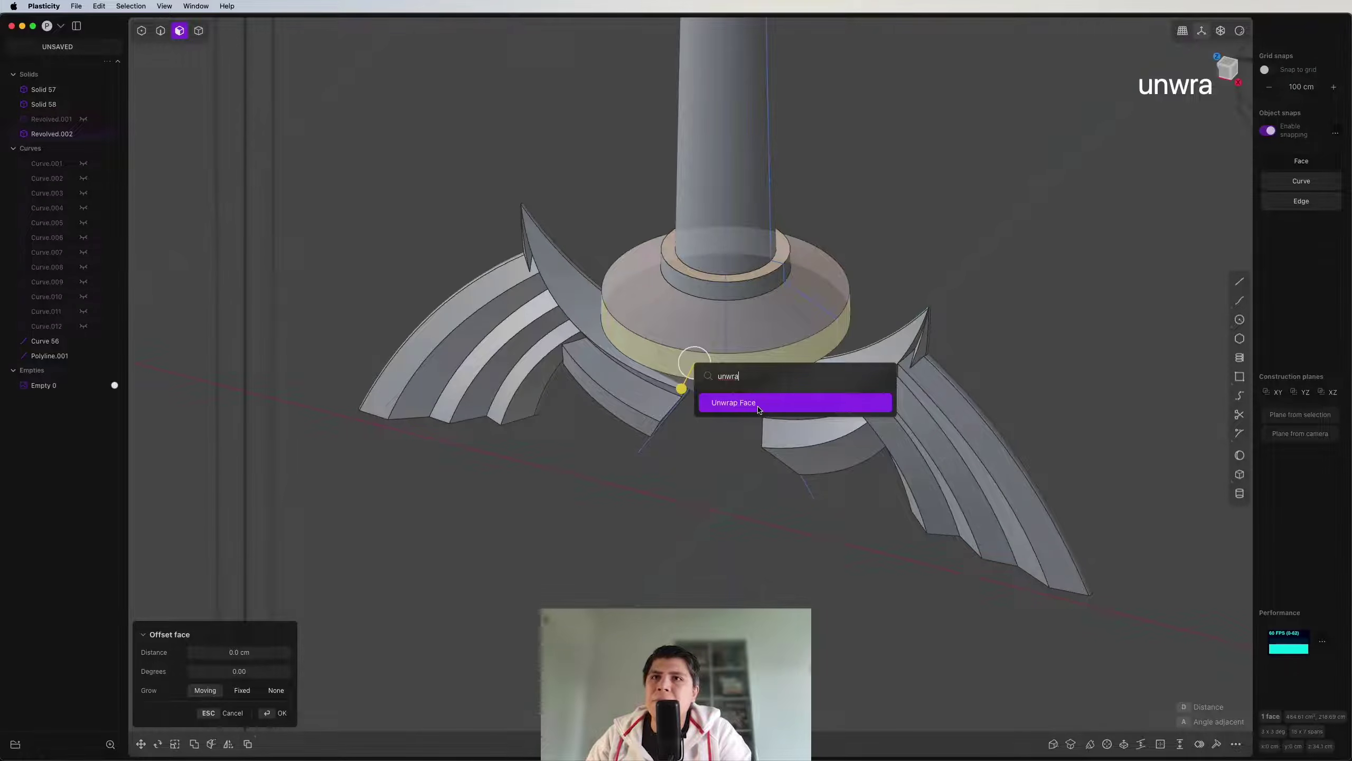
left_click(758, 409)
scroll(758, 409, "down", 3)
middle_click_drag(758, 409, 547, 319)
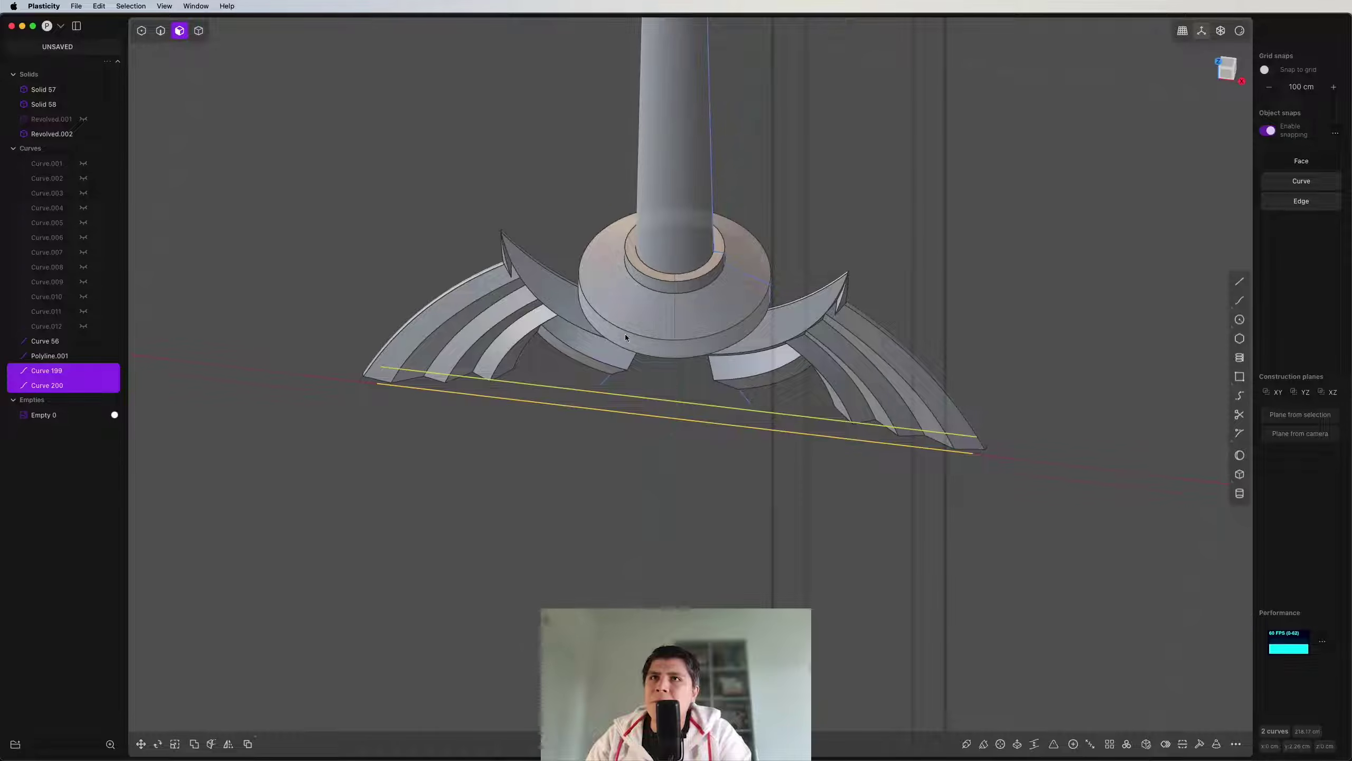
Step: Create the text "alchemistik laboratory" in the Inter font at size 0.01
left_click(534, 420)
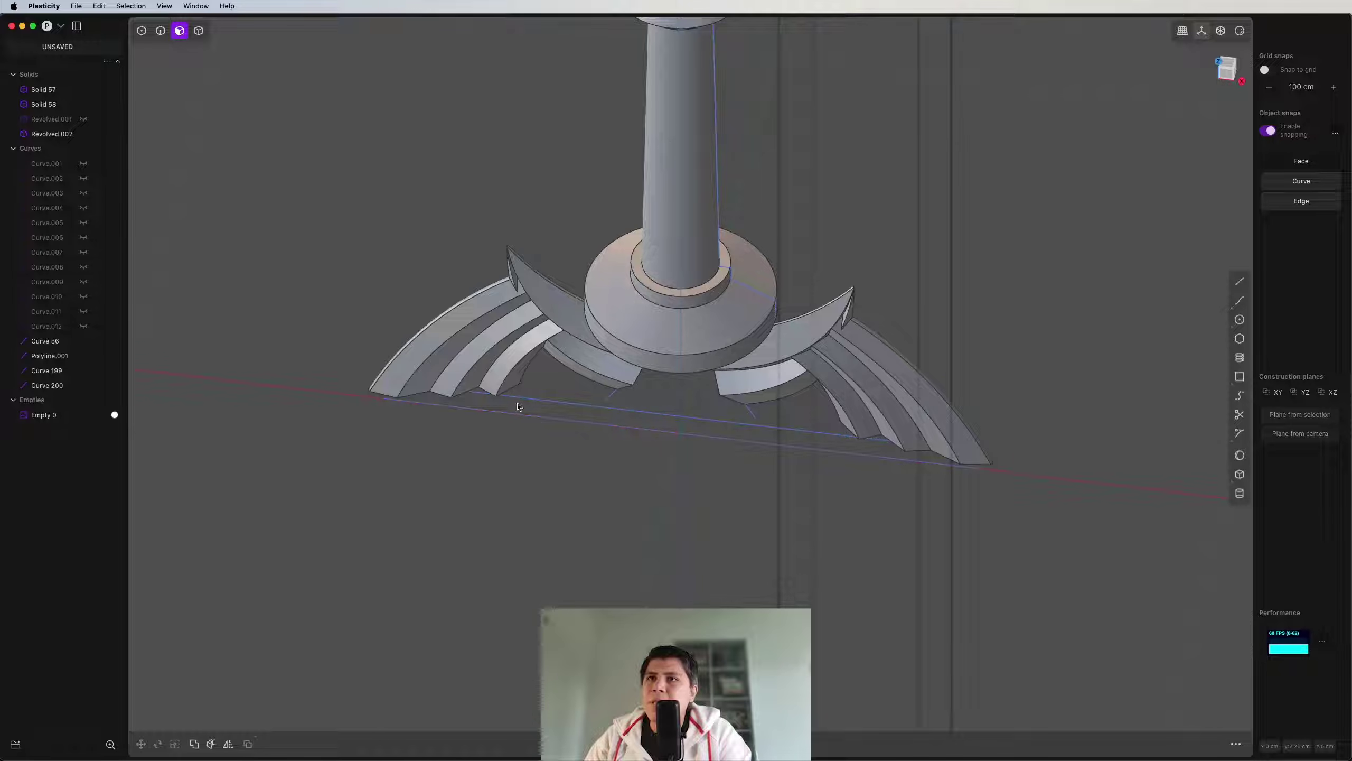
type("ftex")
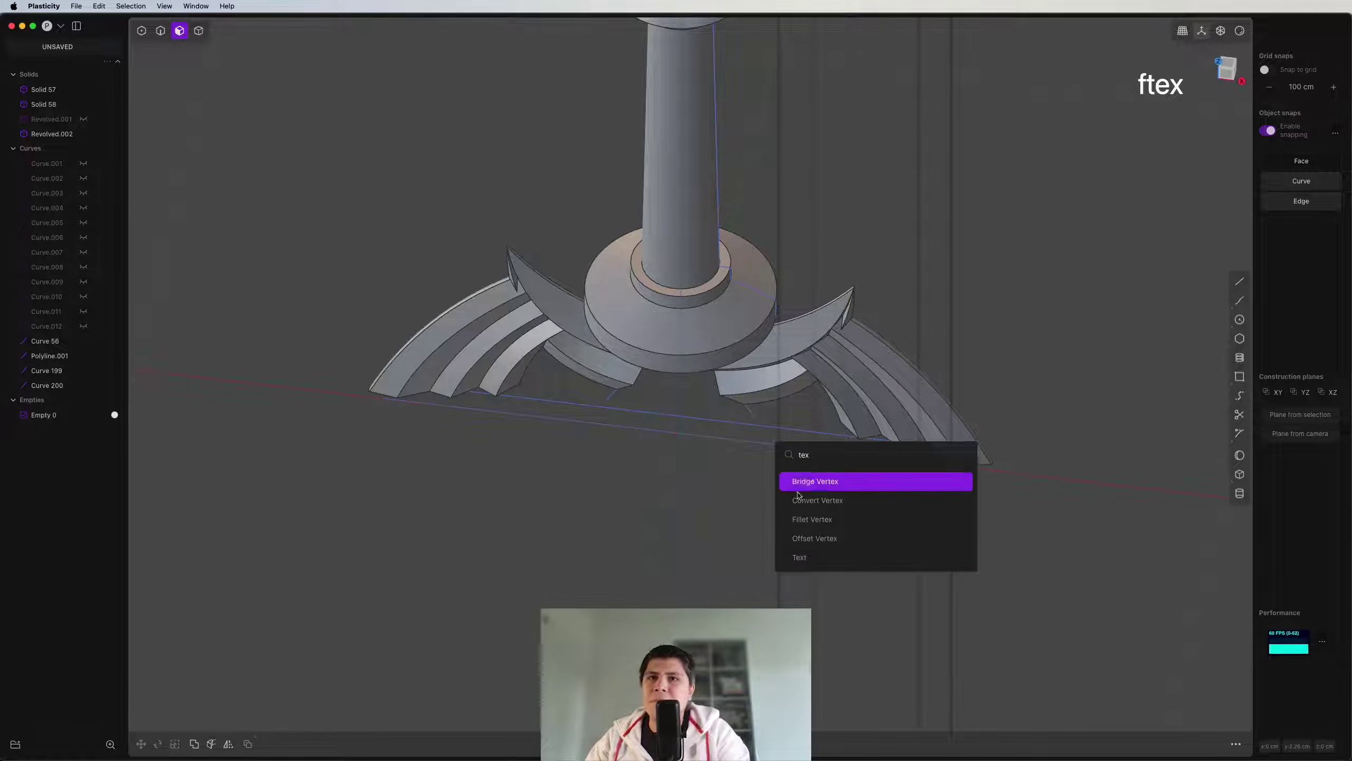
left_click(810, 560)
scroll(722, 454, "up", 5)
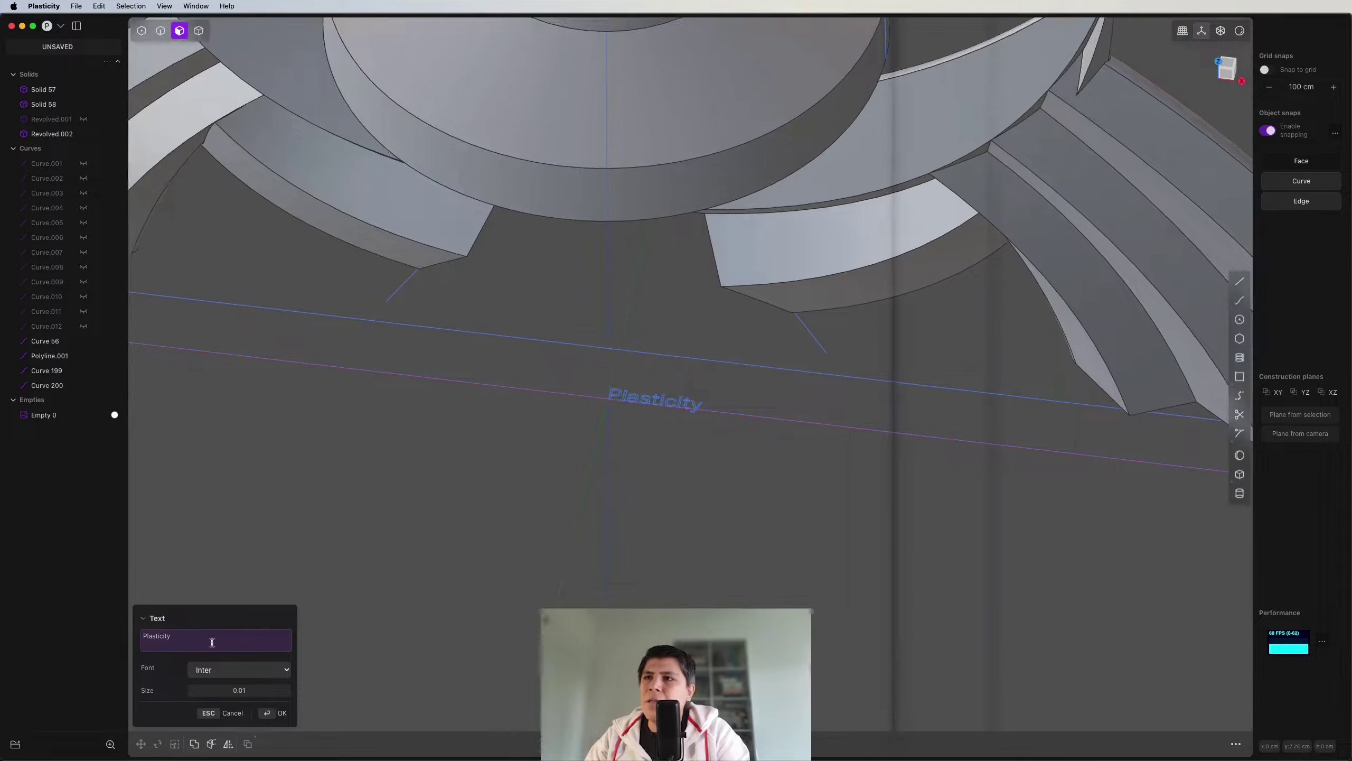
type("alchemi")
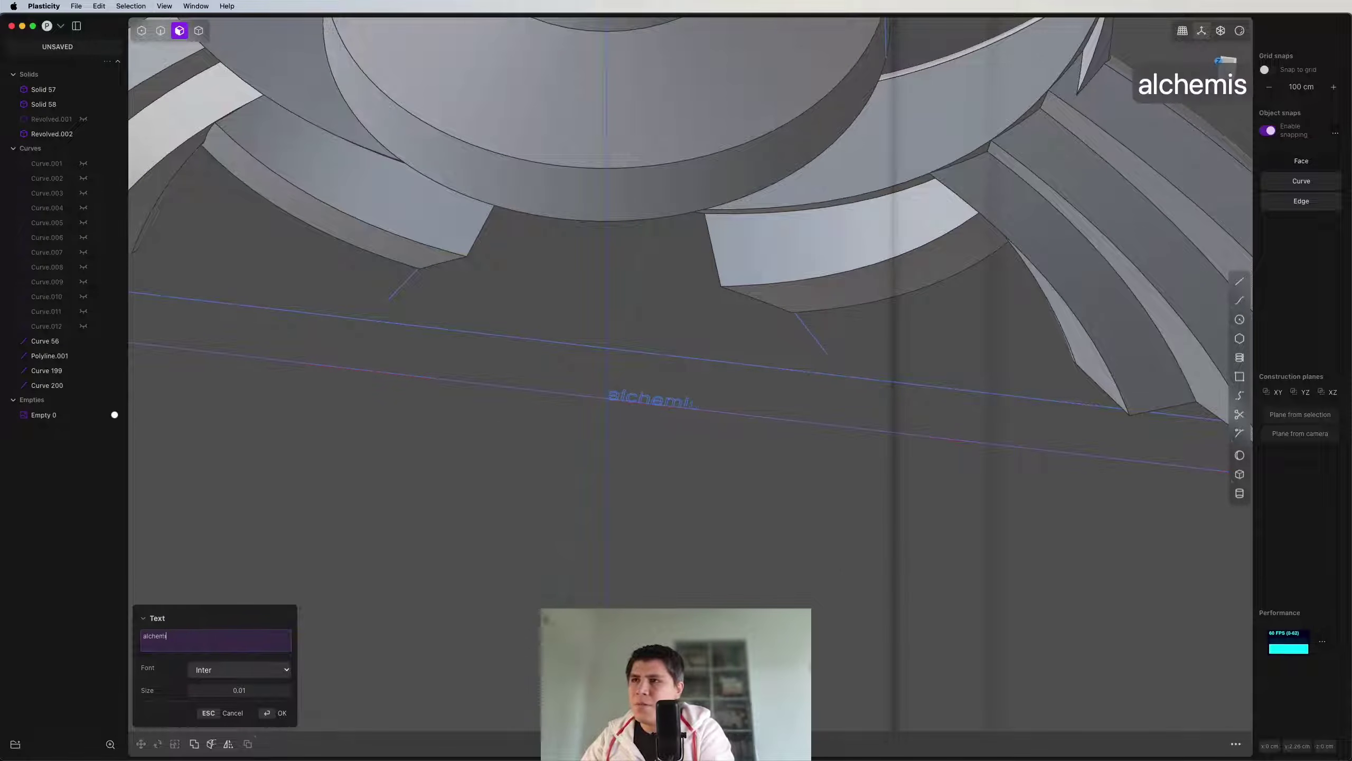
type("stik laboratory")
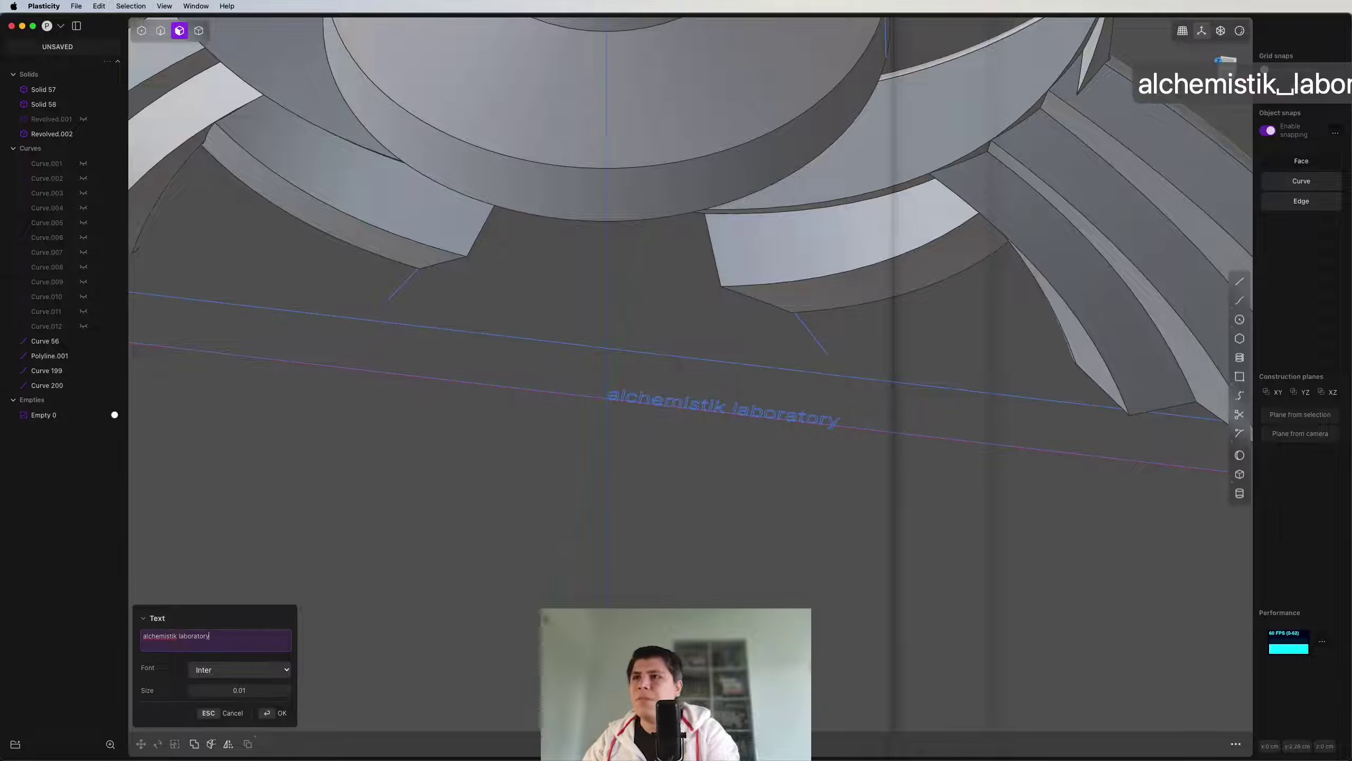
key("Return")
Step: Move the text curves along the Y axis to sit between the two unwrapped guide lines
scroll(749, 504, "down", 8)
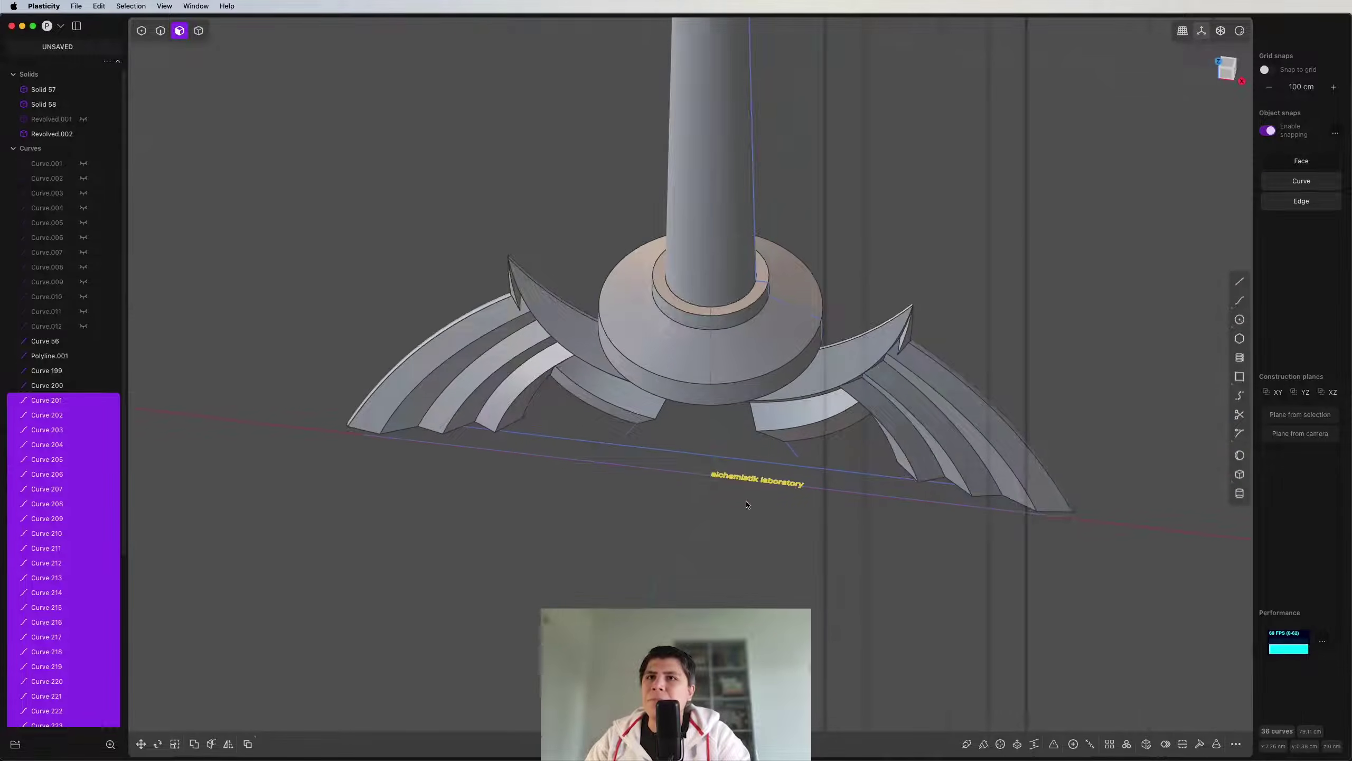
scroll(752, 507, "up", 5)
middle_click_drag(754, 507, 734, 442)
key("g")
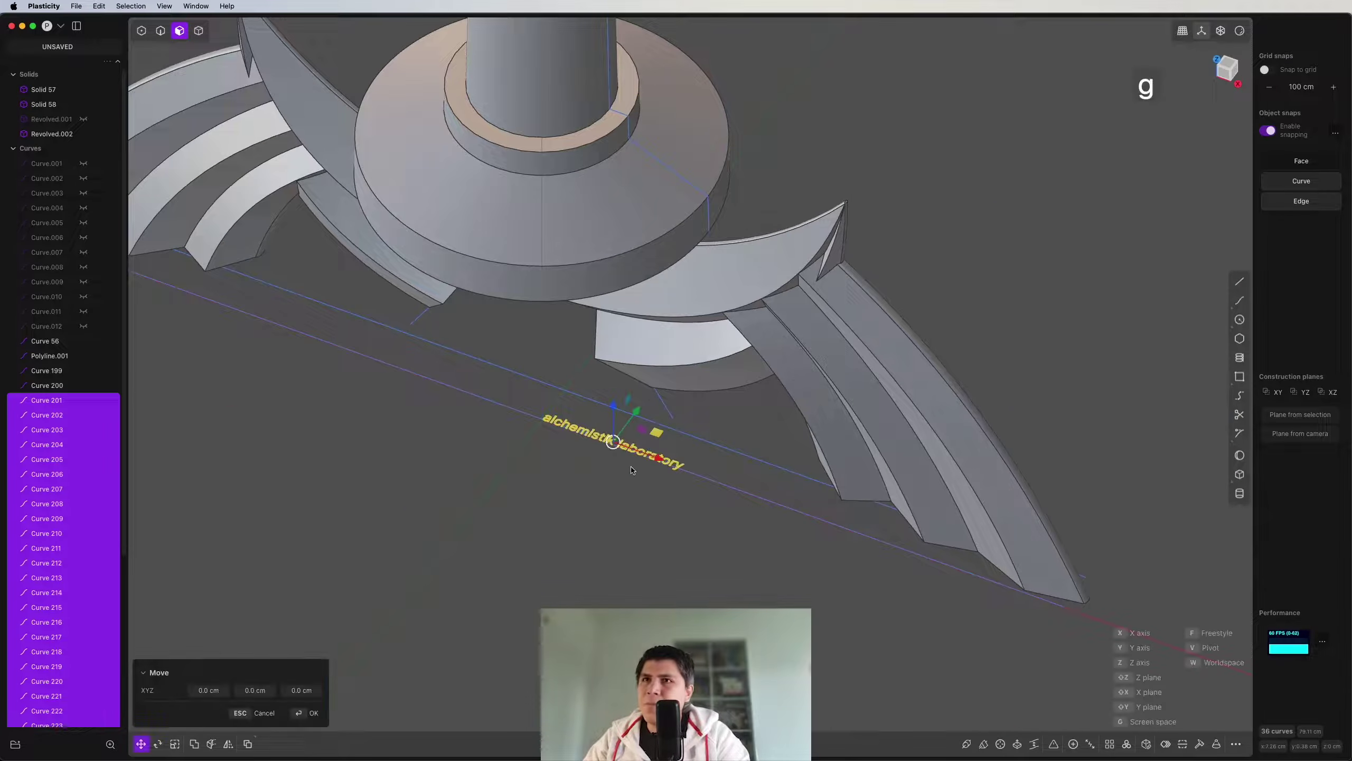
left_click(626, 419)
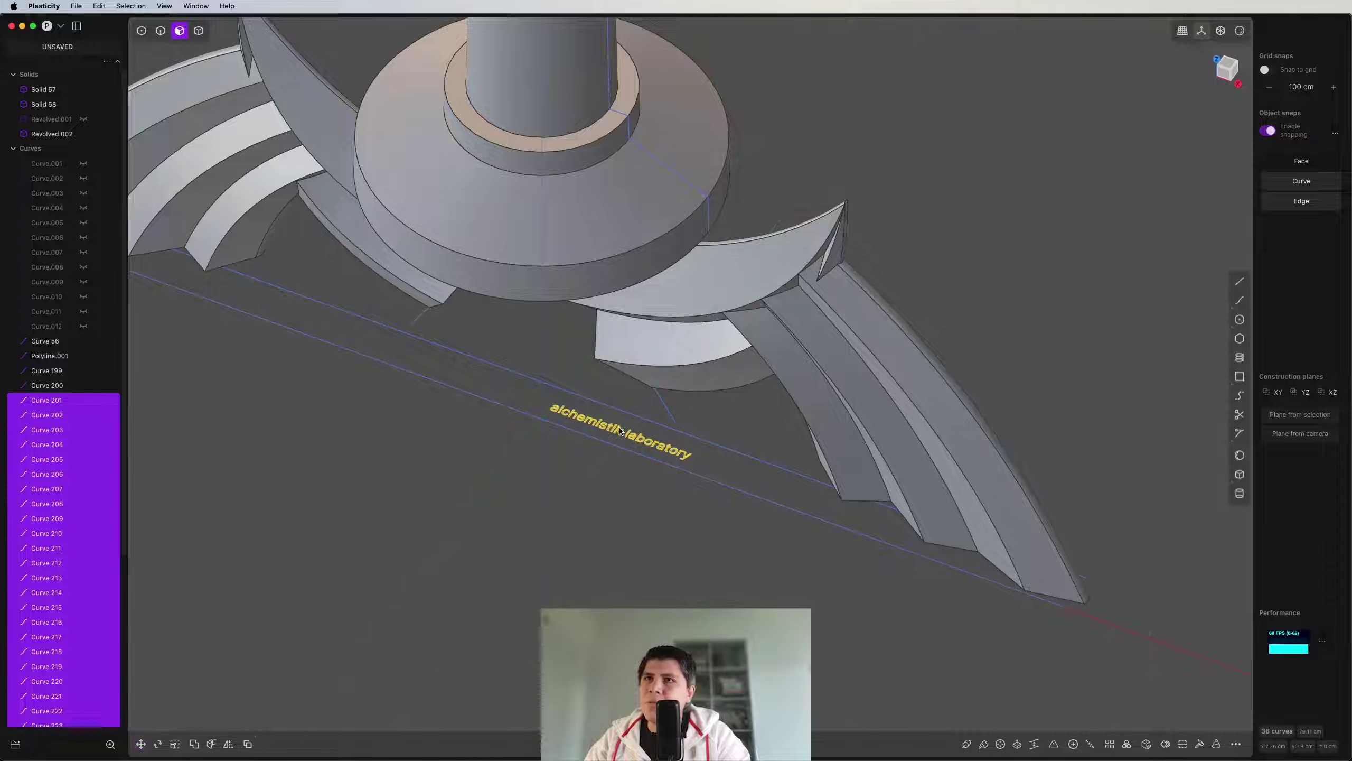
scroll(619, 431, "up", 6)
scroll(604, 410, "down", 6)
middle_click_drag(564, 322, 666, 422, "shift")
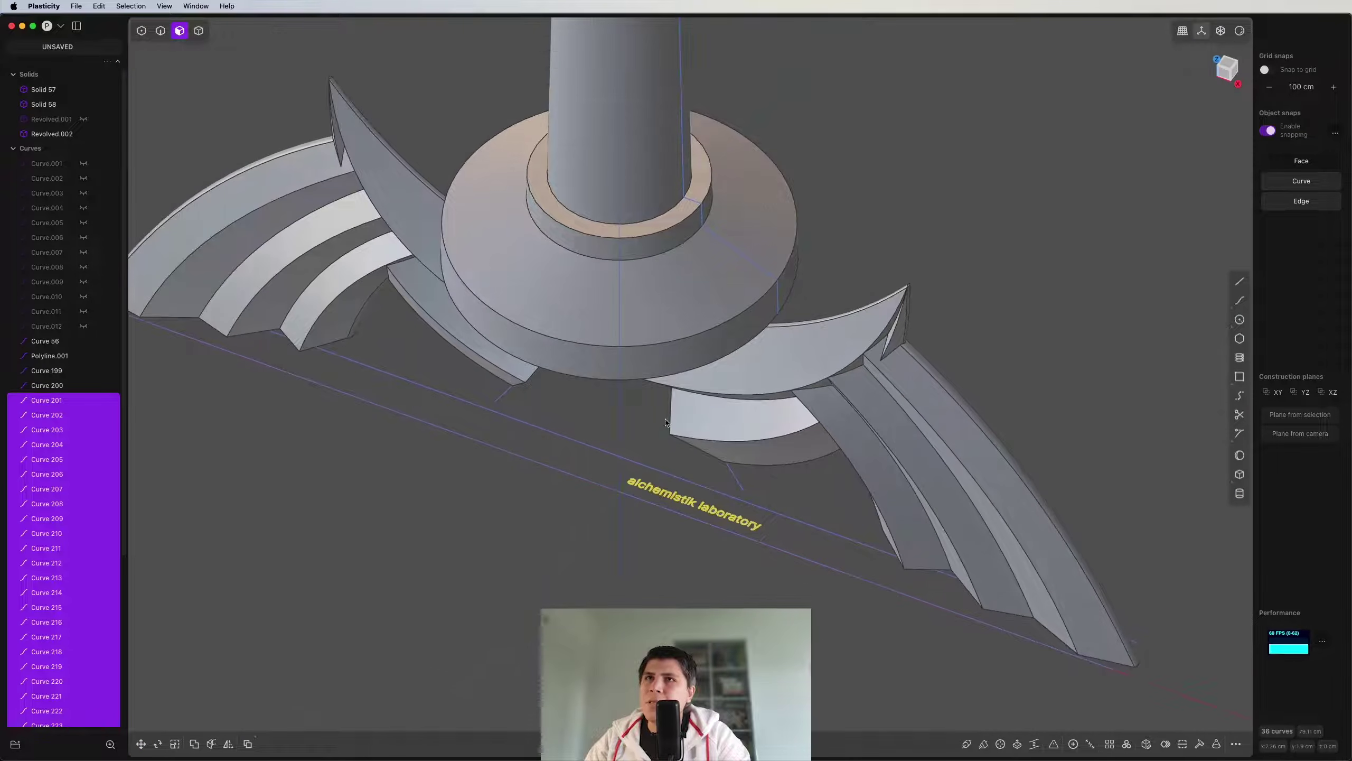
Step: Wrap the text curves onto the outer band face of the handle's flared base
left_click(658, 360)
scroll(645, 378, "up", 5)
scroll(644, 378, "down", 8)
middle_click_drag(702, 494, 723, 320)
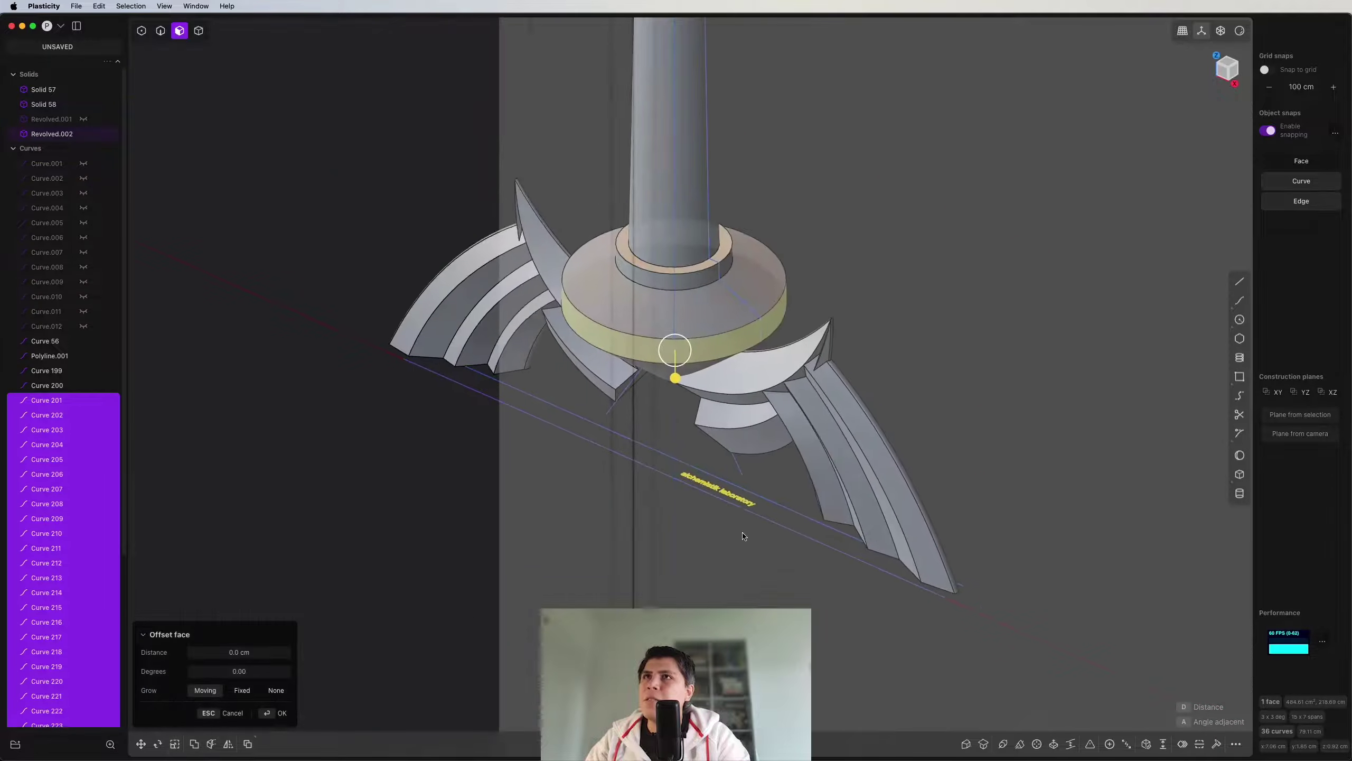
scroll(723, 320, "up", 5)
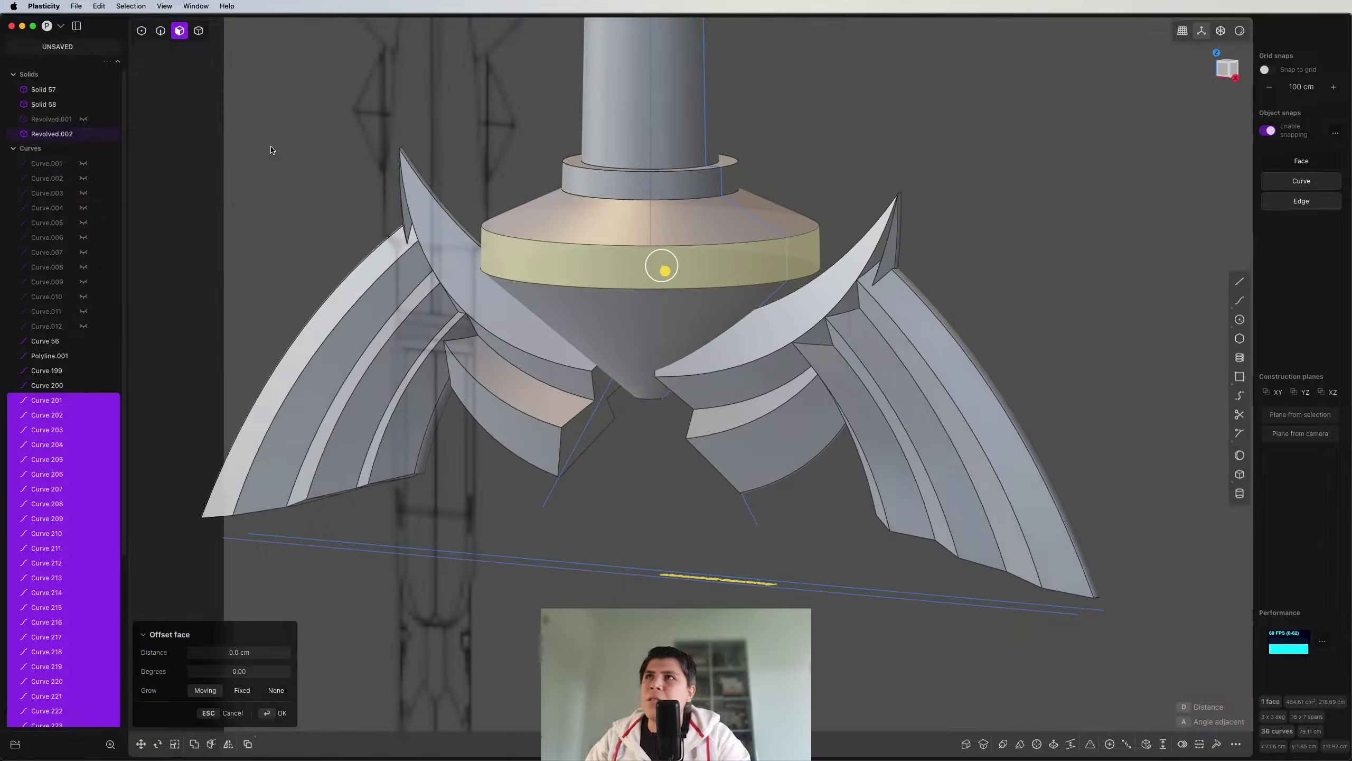
middle_click_drag(936, 350, 692, 410)
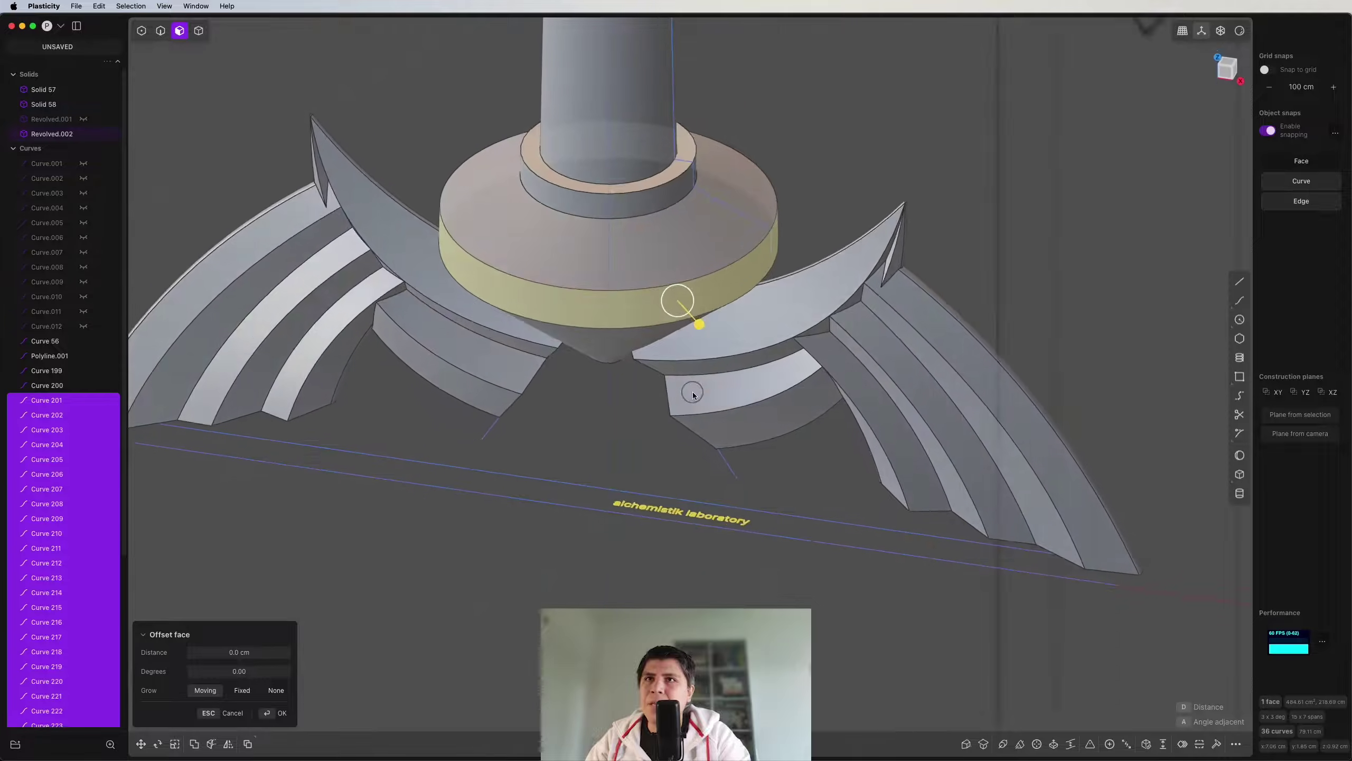
scroll(688, 410, "up", 3)
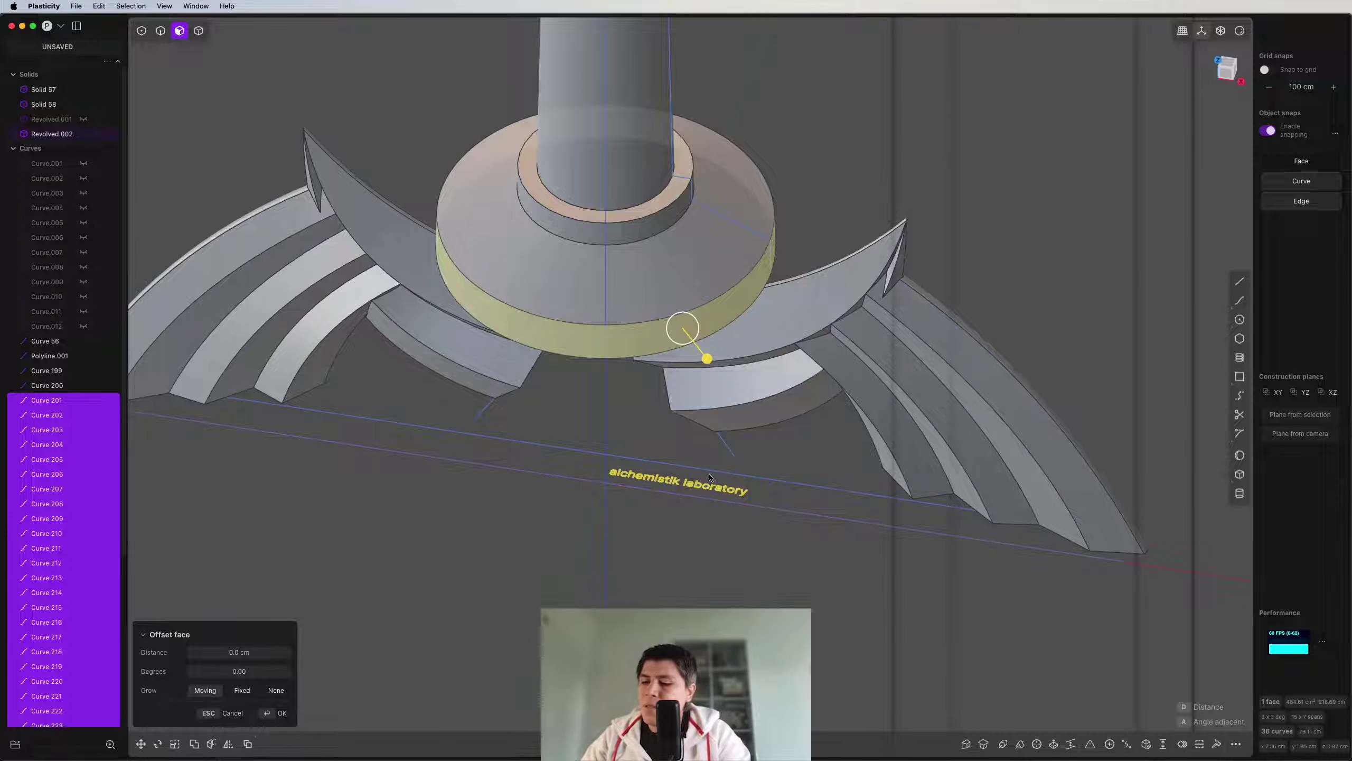
type("wra")
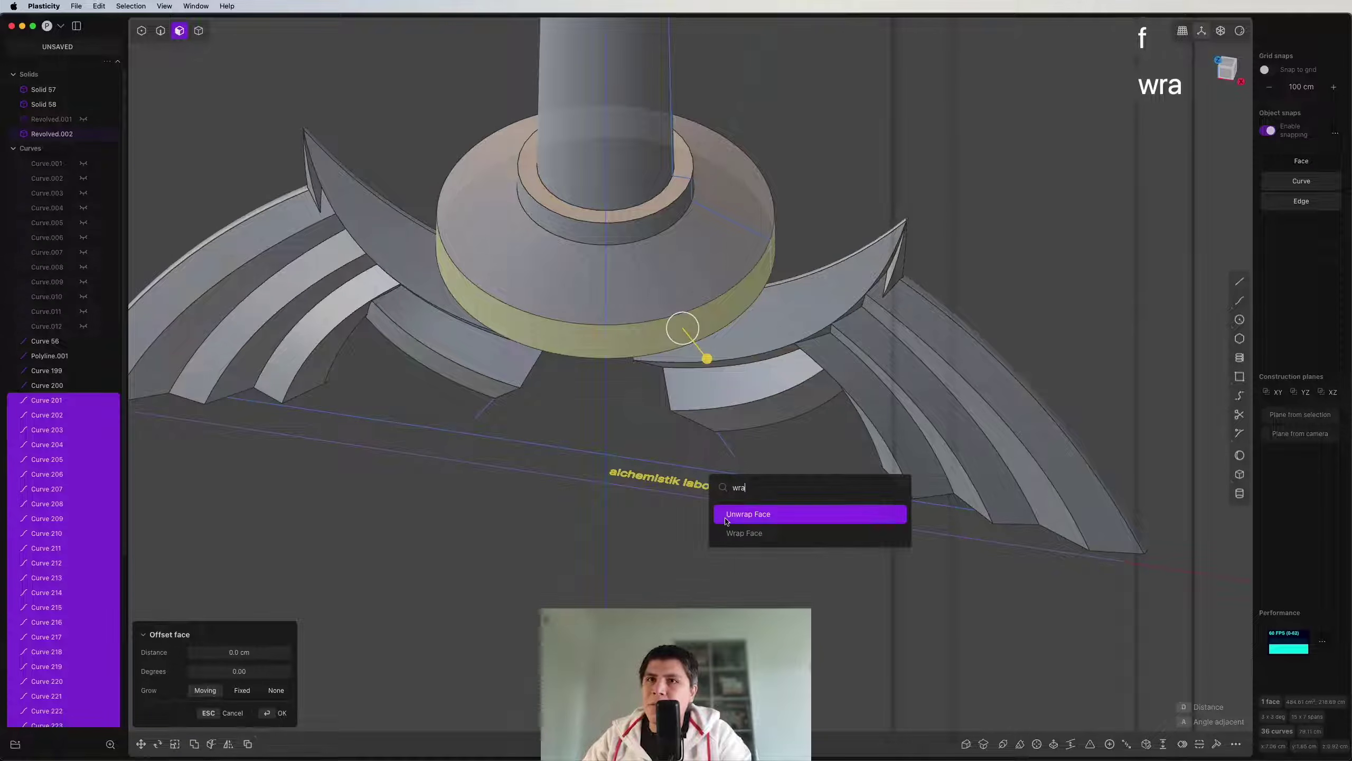
left_click(744, 532)
Step: Inspect the lettering wrapped on the band and undo the wrap
middle_click_drag(558, 343, 841, 349, "shift")
middle_click_drag(389, 458, 550, 357, "shift")
scroll(559, 401, "up", 4)
scroll(559, 401, "up", 5)
scroll(567, 373, "down", 3)
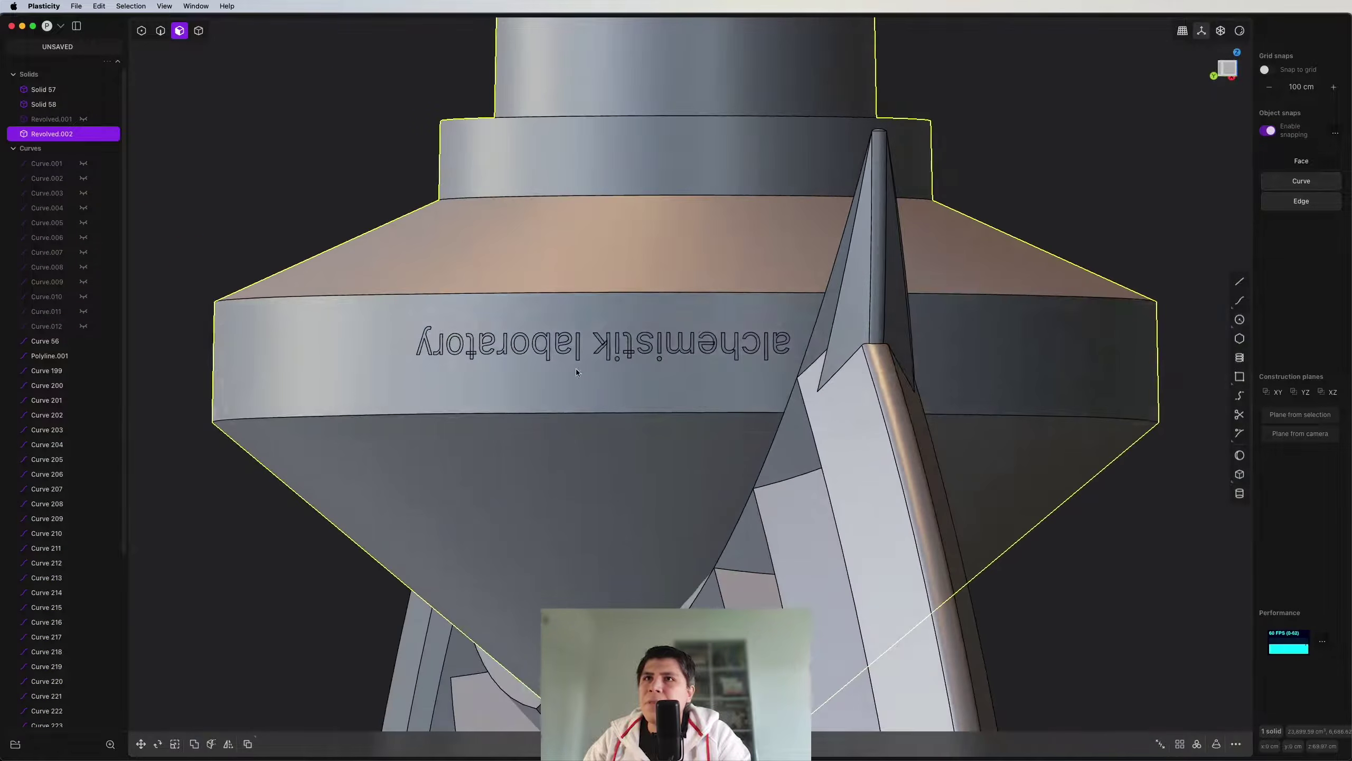
scroll(739, 341, "down", 3)
middle_click_drag(739, 341, 612, 391)
key("super+z")
key("super+z")
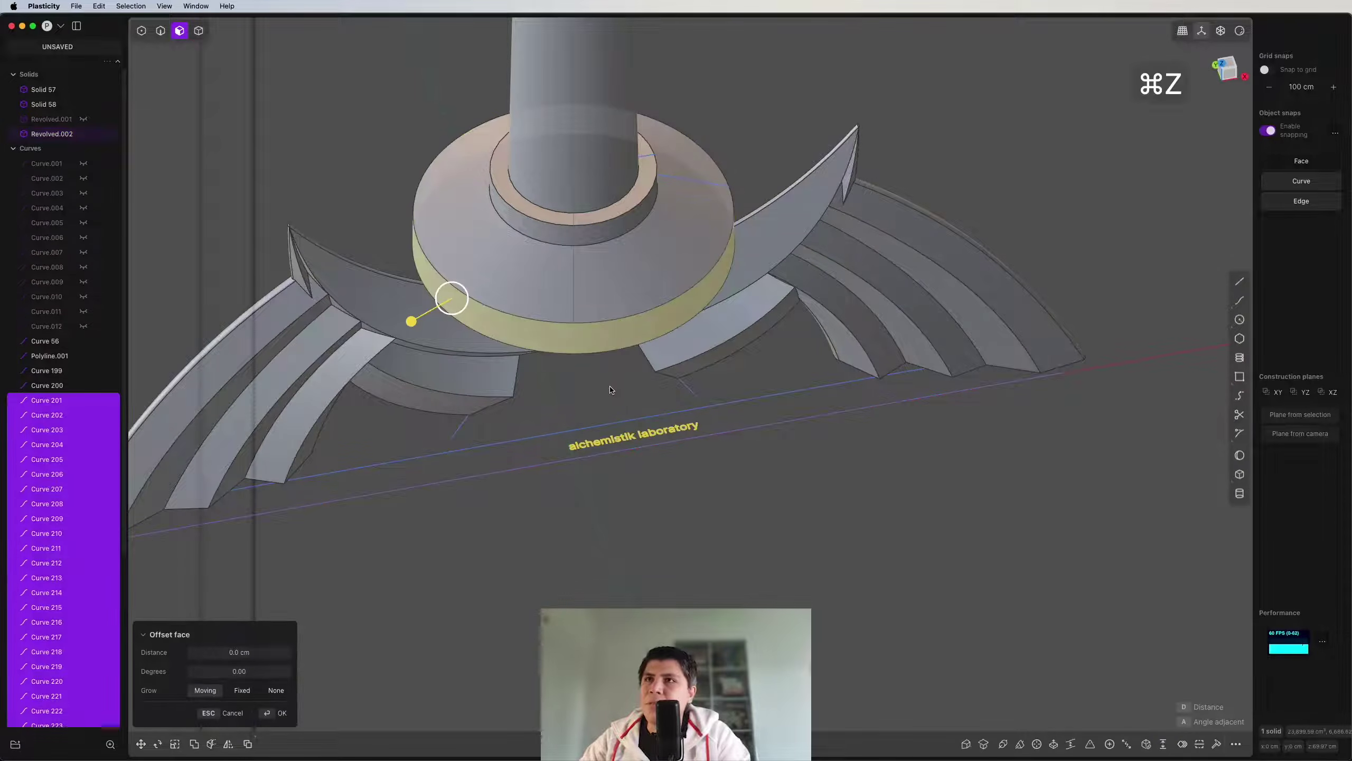
middle_click_drag(649, 463, 676, 428)
middle_click_drag(552, 404, 783, 432, "shift")
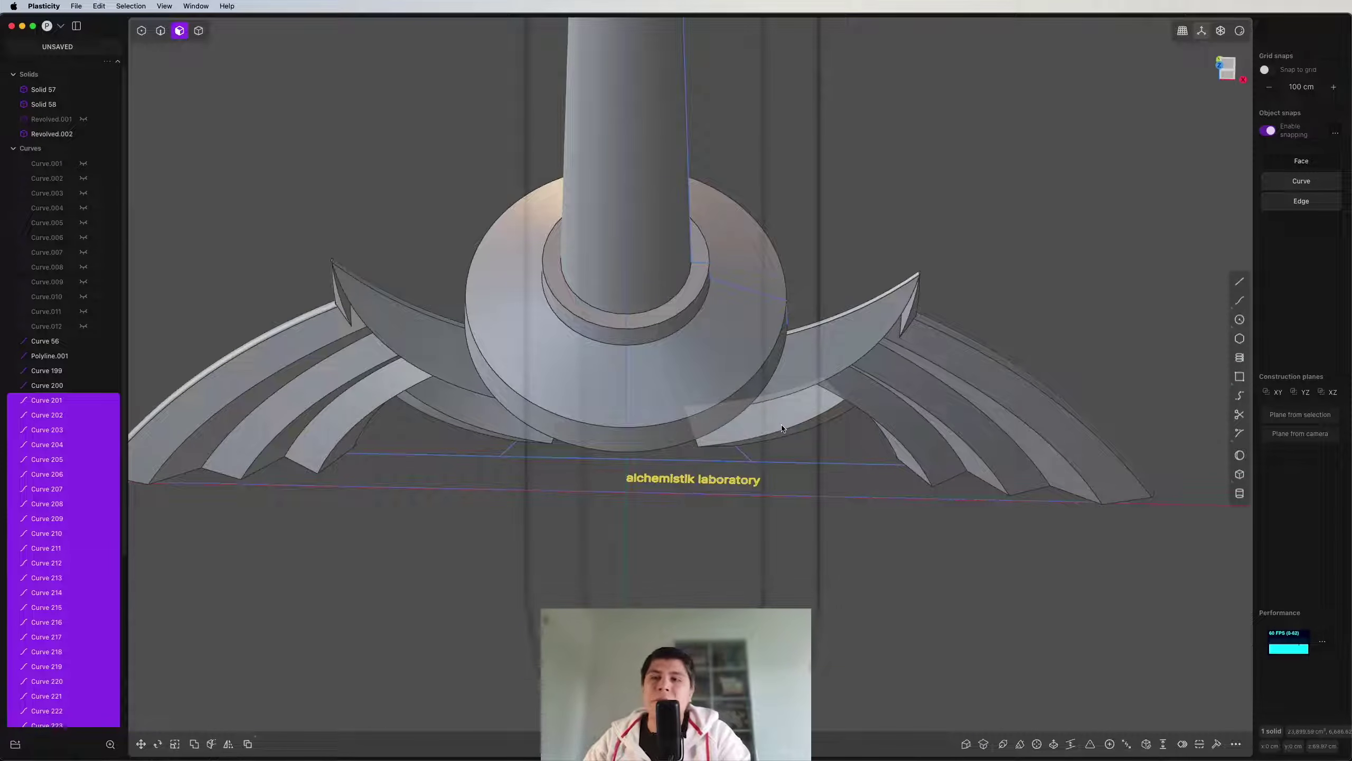
Step: Scale up the text curves uniformly and move them to fill the space between the two unwrapped guide lines
scroll(664, 411, "up", 5)
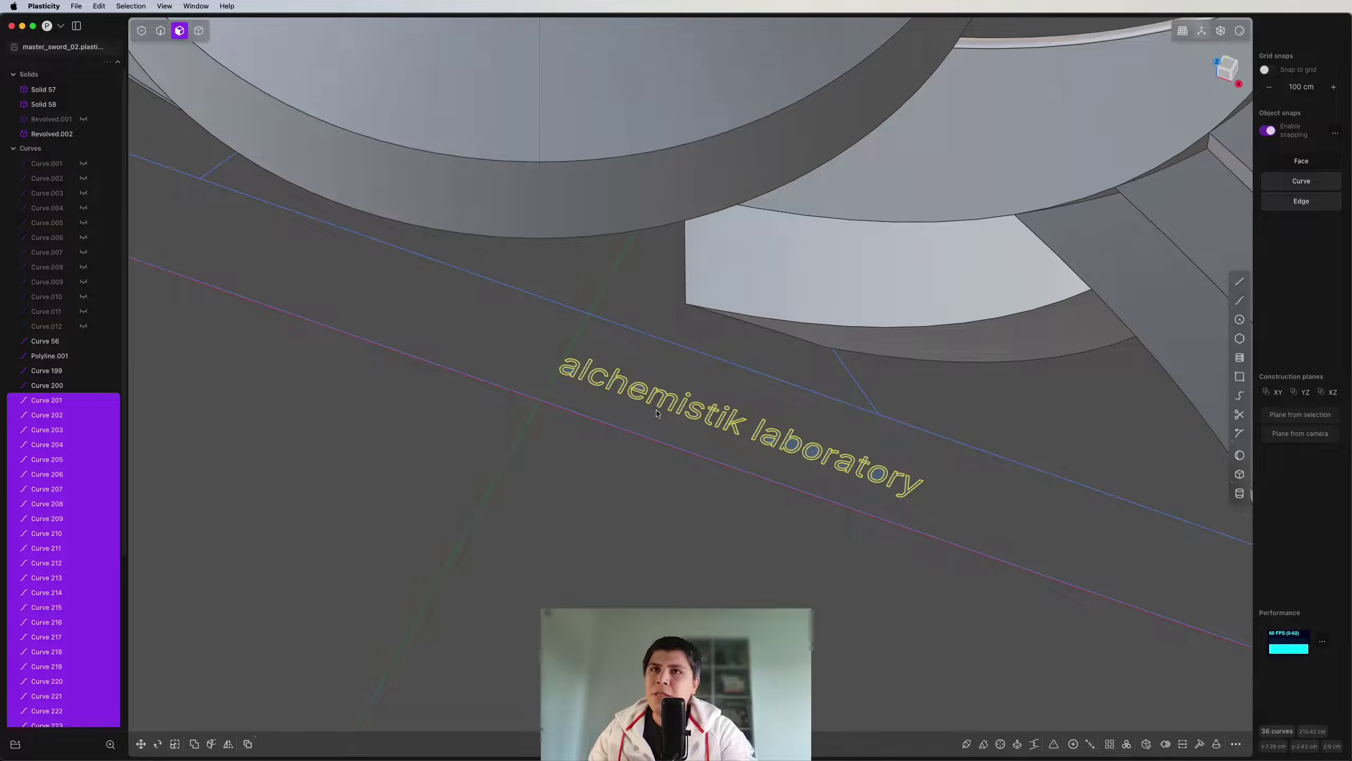
key("s")
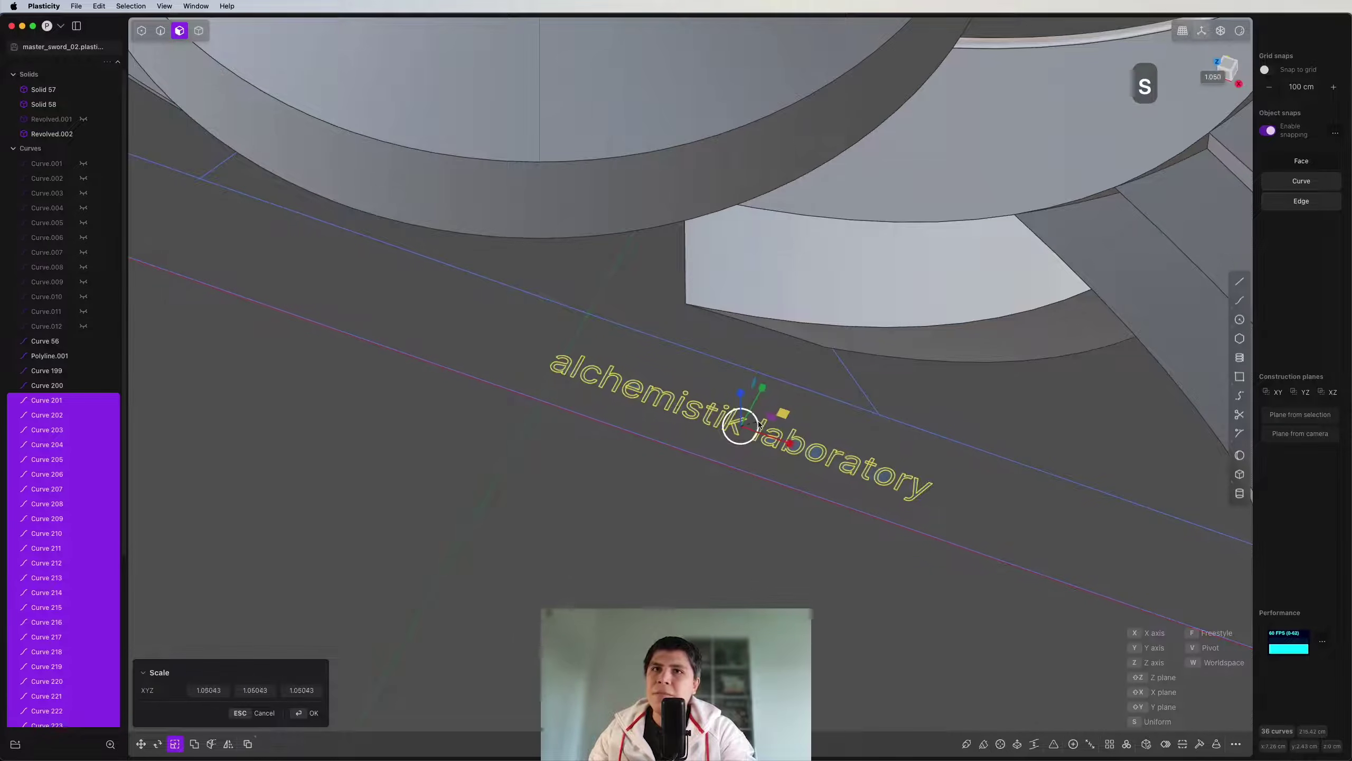
left_click(760, 400)
key("g")
left_click_drag(760, 400, 765, 390)
right_click(766, 391)
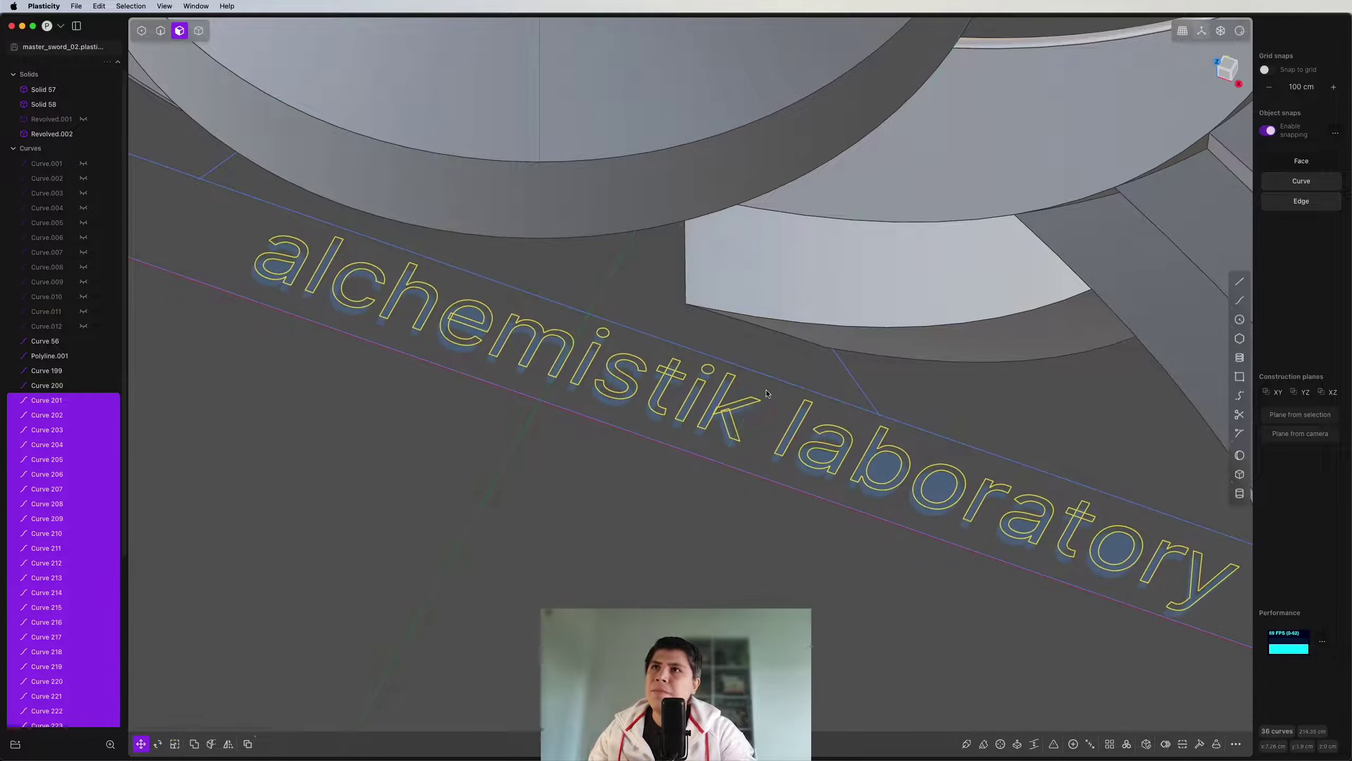
Step: Rotate the enlarged text curves half a turn in their plane between the guide lines
scroll(713, 470, "down", 5)
middle_click_drag(703, 471, 742, 474)
middle_click_drag(899, 440, 745, 469, "shift")
key("slash")
scroll(579, 473, "down", 3)
scroll(744, 469, "down", 3)
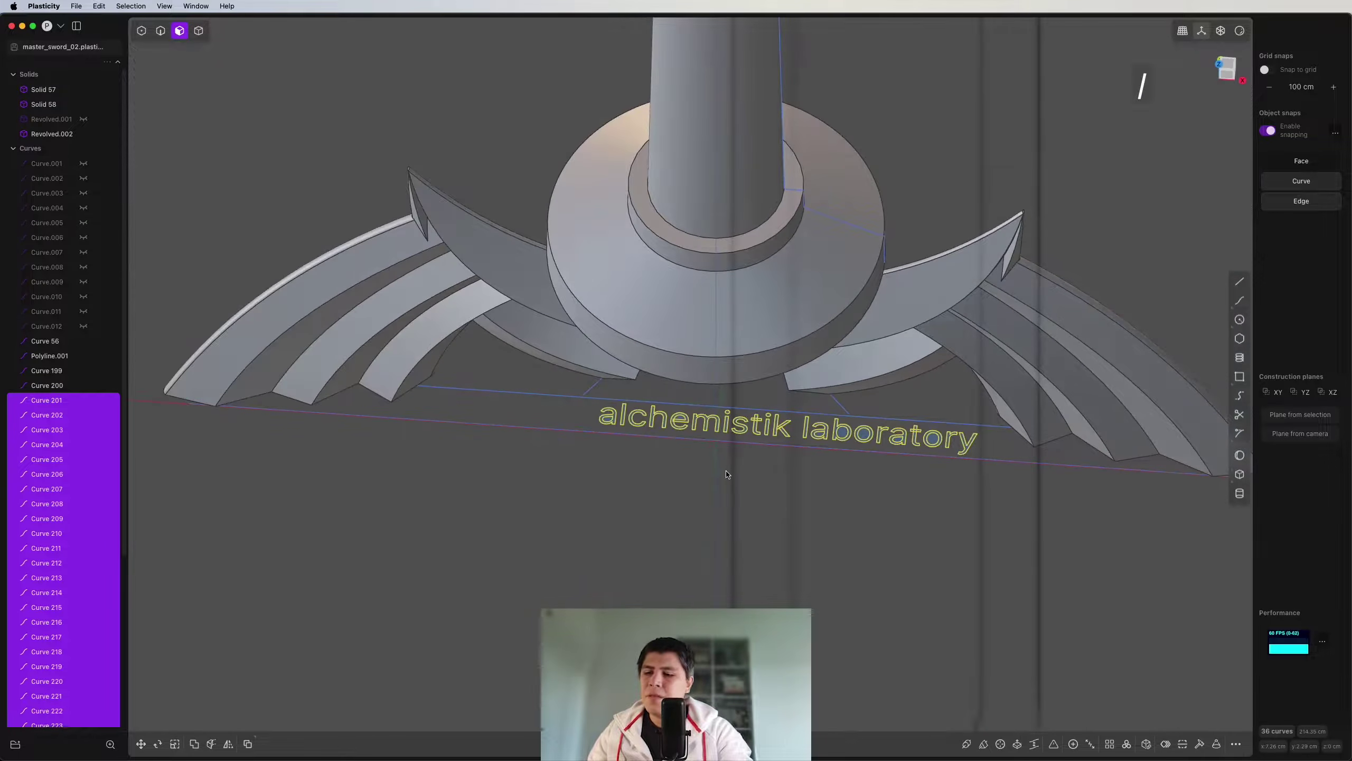
key("r")
left_click_drag(810, 461, 660, 292)
left_click(660, 292)
middle_click_drag(661, 292, 686, 498)
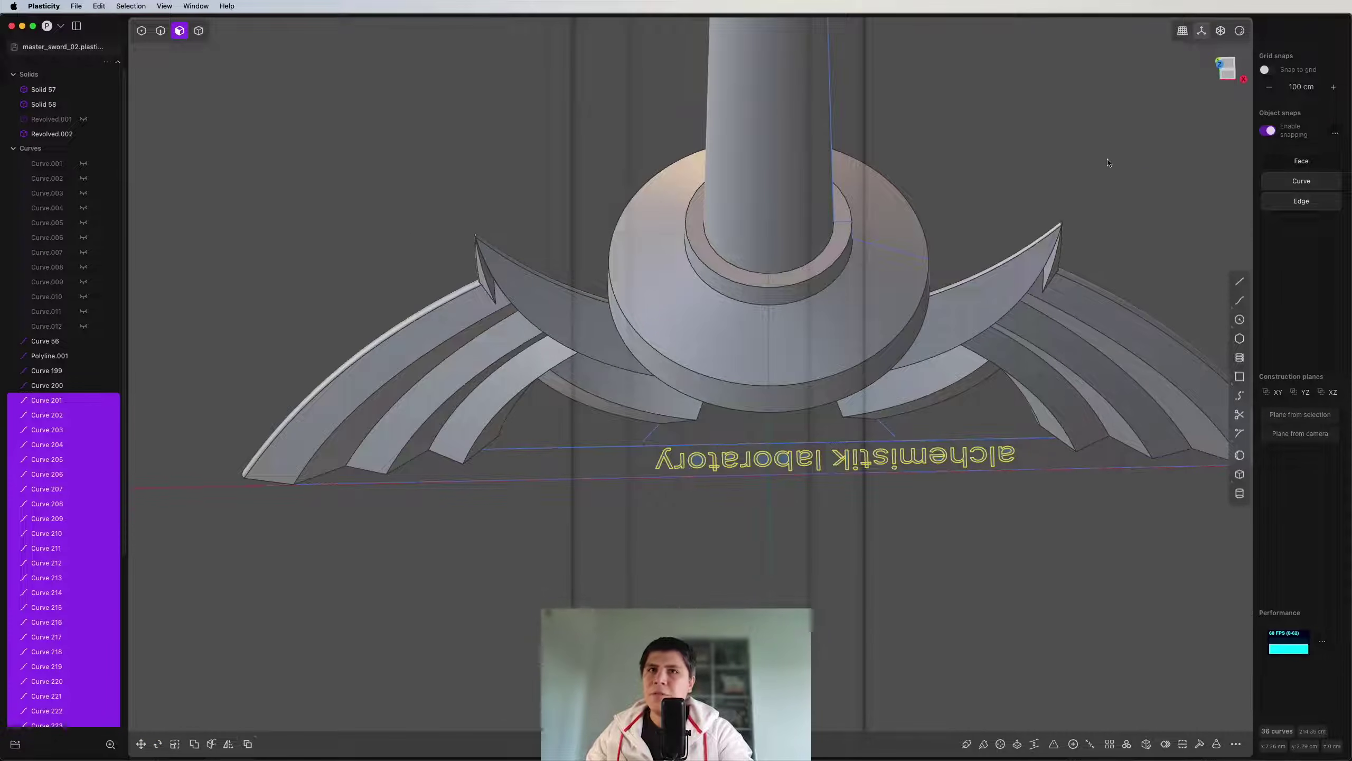
Step: Wrap the rotated text curves onto the outer band face of the handle's flared base with Wrap Face
left_click(1228, 78)
middle_click_drag(667, 205, 704, 390)
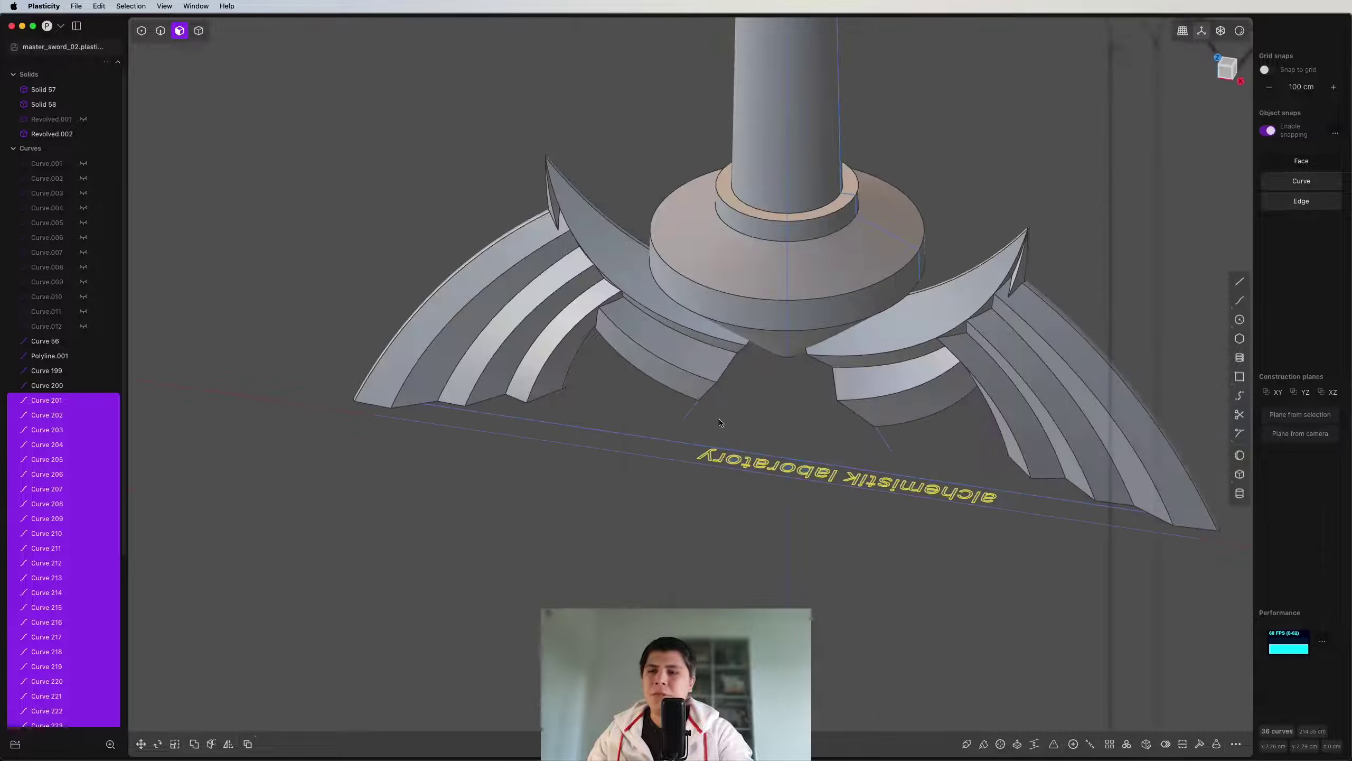
key("3")
left_click(800, 319)
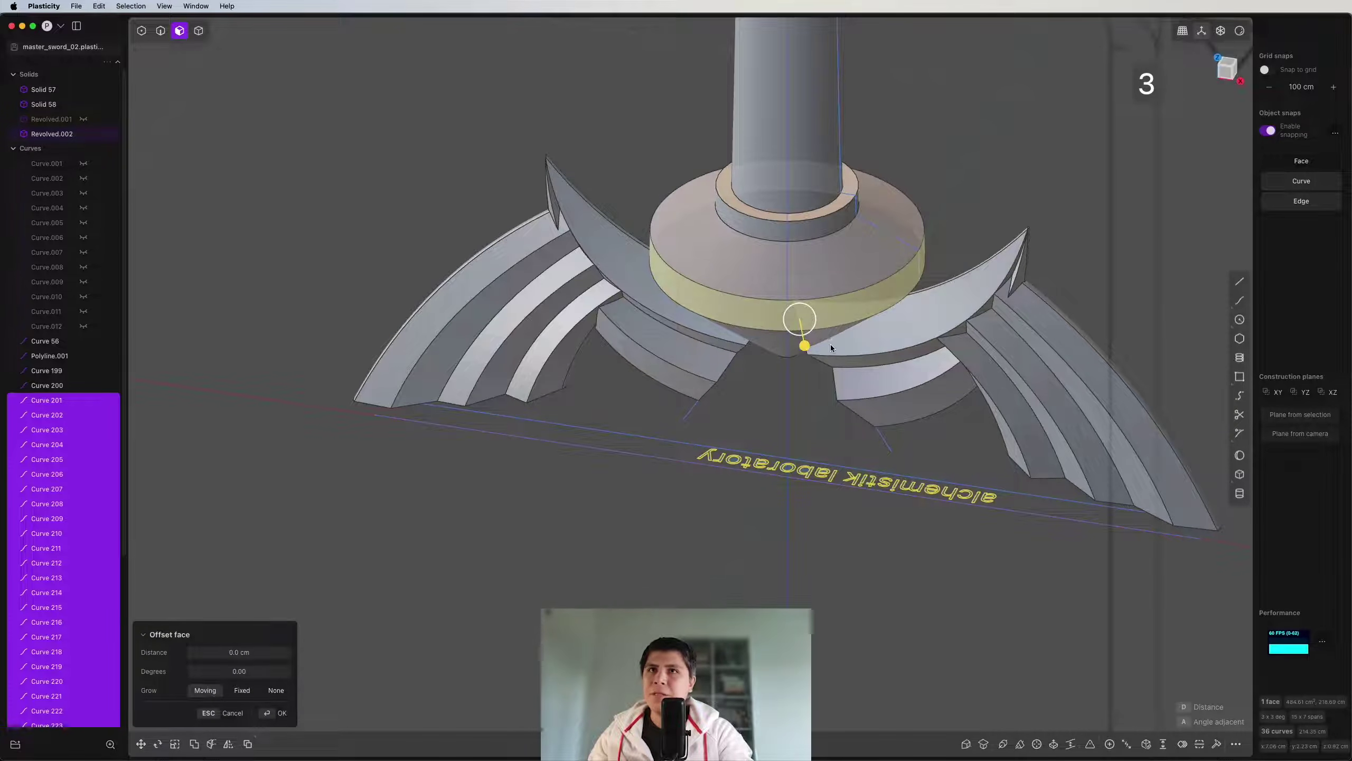
type("fwra")
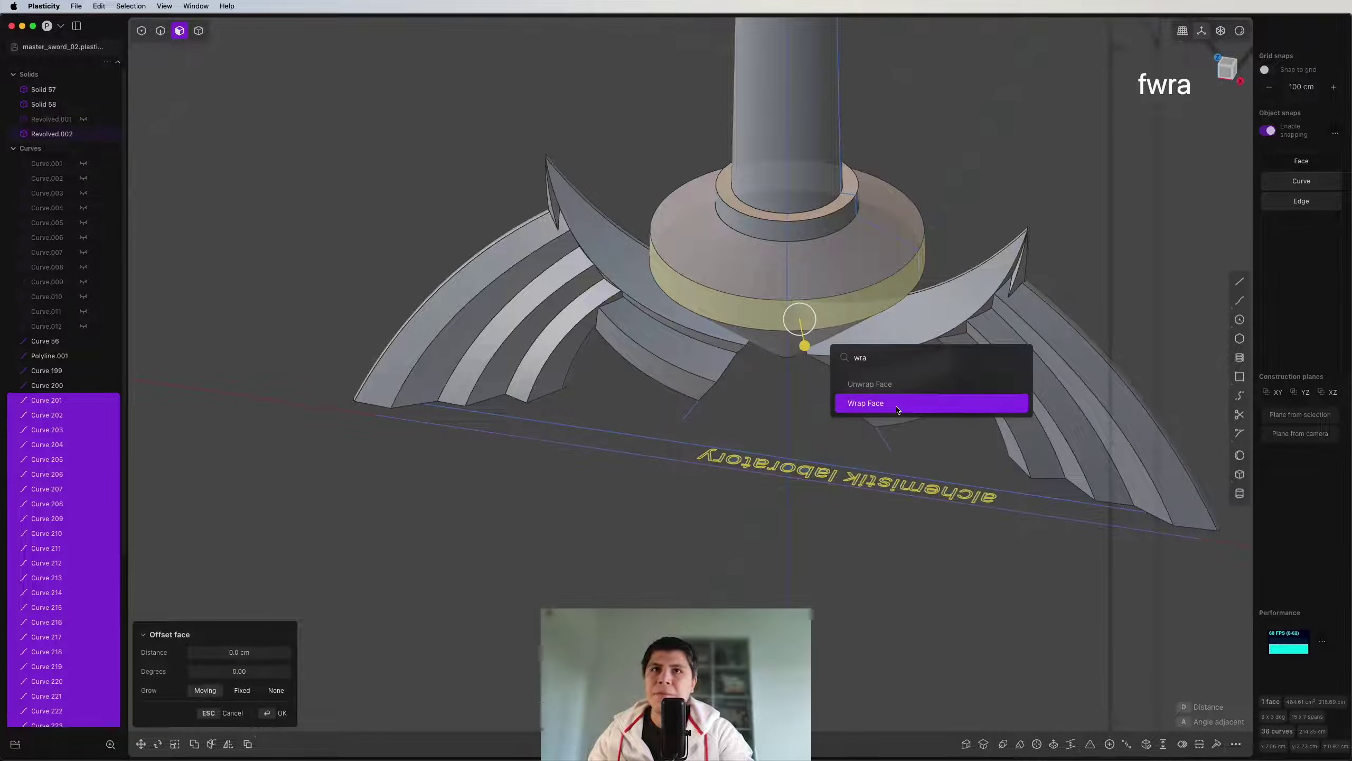
left_click(878, 399)
Step: Inspect the orientation and position of the wrapped lettering on the band, including from the front view
middle_click_drag(878, 398, 304, 453)
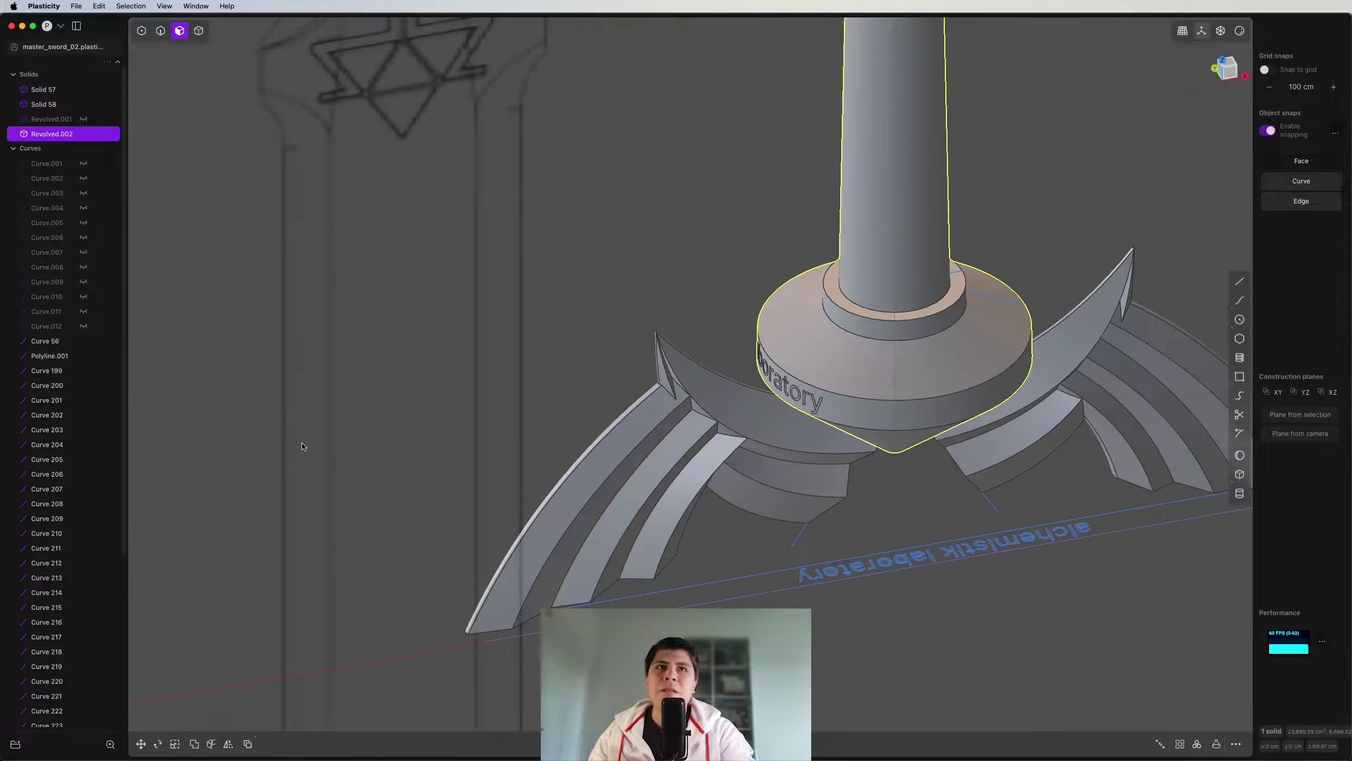
key("/")
mouse_move(451, 454)
middle_mouse_down()
mouse_move(573, 477)
mouse_move(684, 374)
middle_mouse_up()
scroll(683, 373, "up", 10)
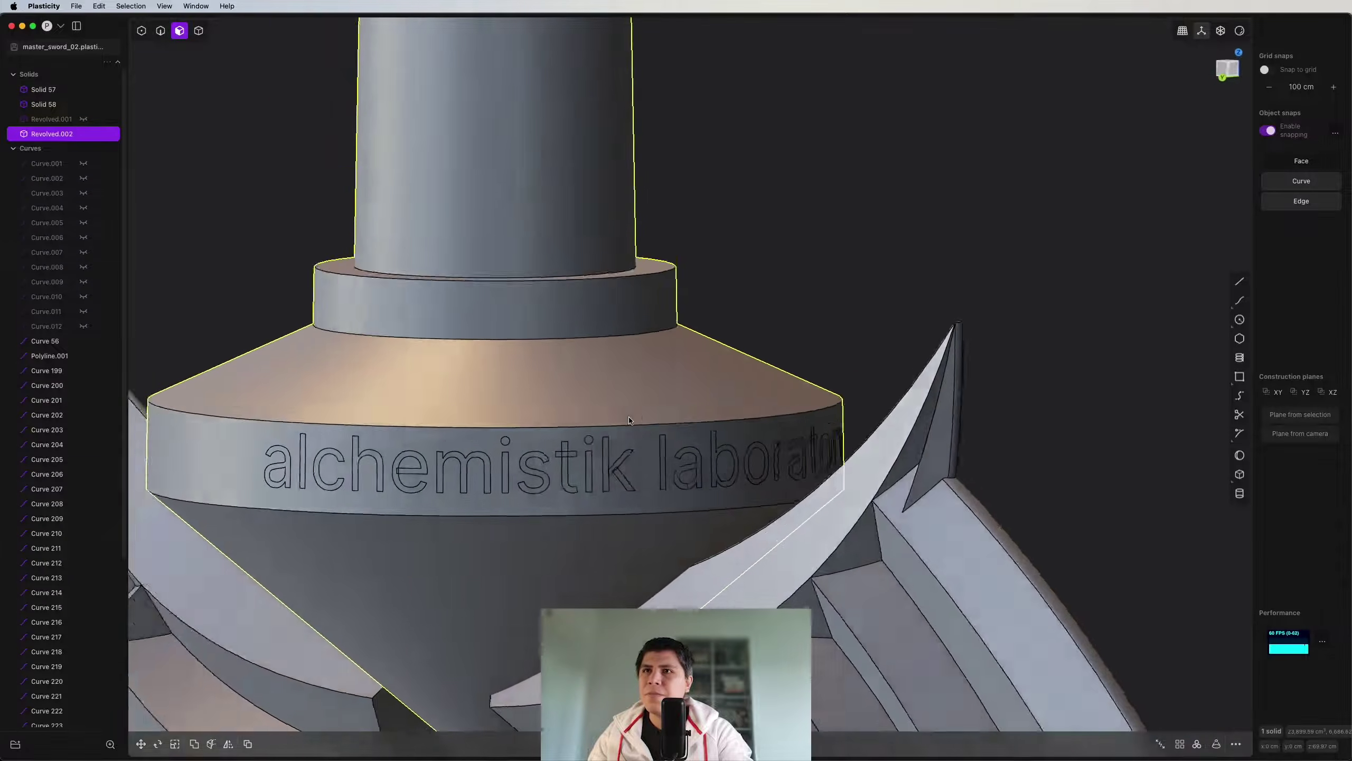
middle_click_drag(629, 421, 602, 452)
scroll(601, 453, "down", 8)
left_click(1236, 80)
left_click(1236, 79)
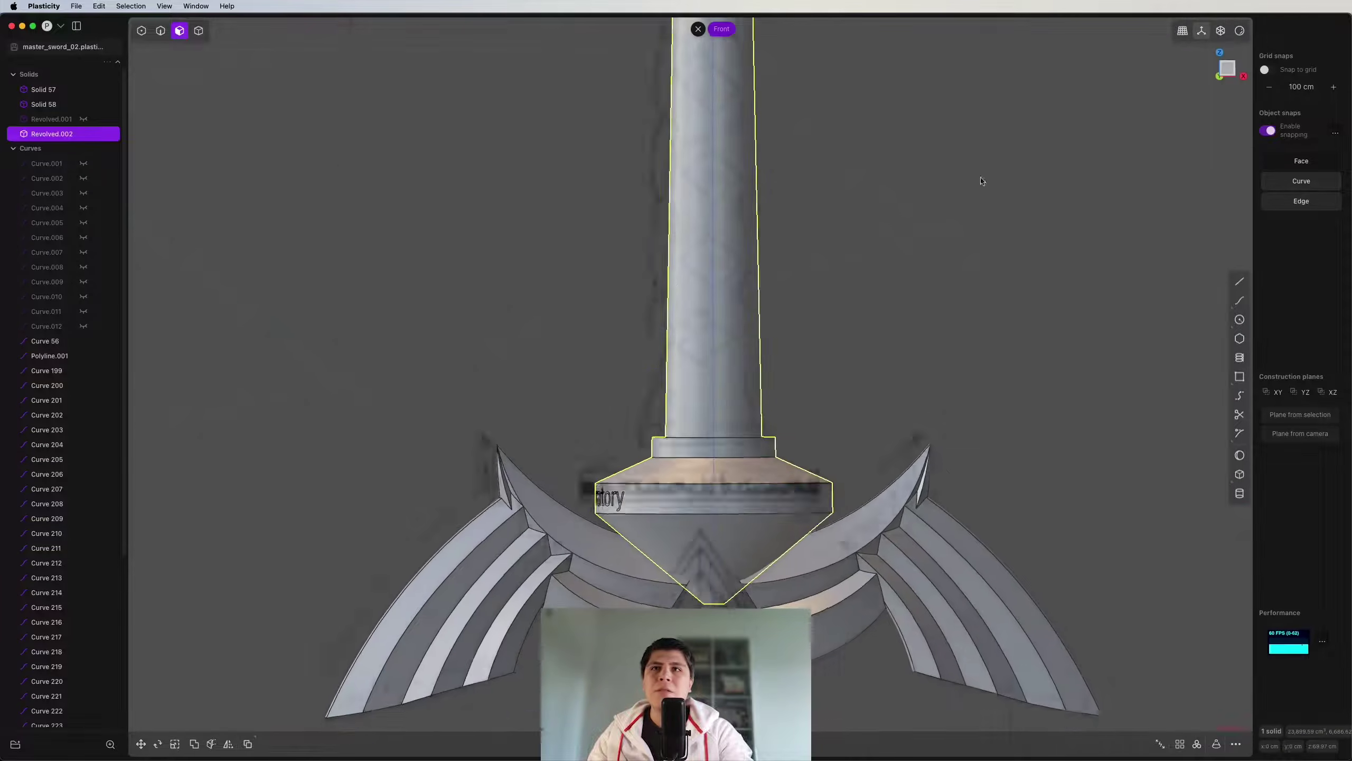
scroll(751, 409, "down", 5)
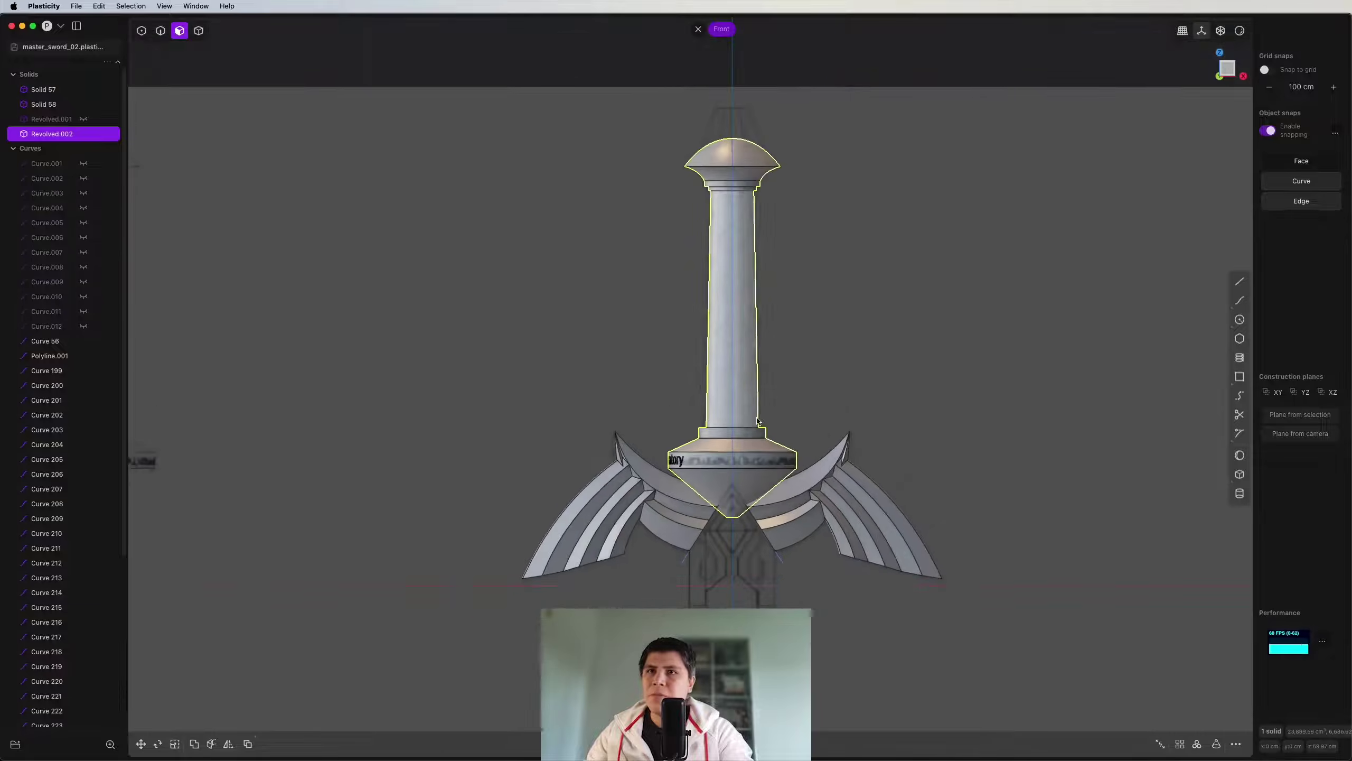
Step: Rotate the whole handle solid about 119 degrees around the Z axis to bring the lettering to the front
middle_click_drag(750, 408, 729, 471)
scroll(723, 442, "up", 5)
key("5")
left_click(723, 416)
key("5")
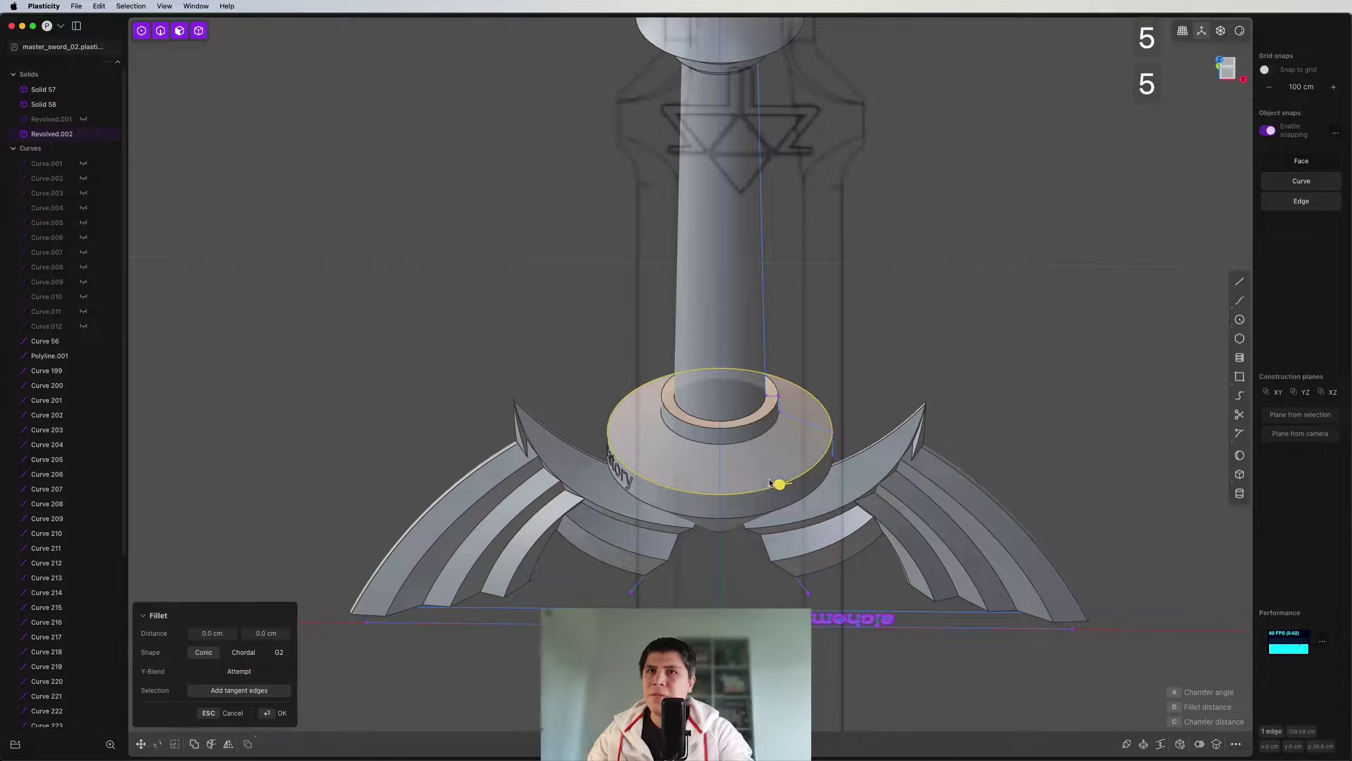
key("Escape")
key("4")
left_click(733, 450)
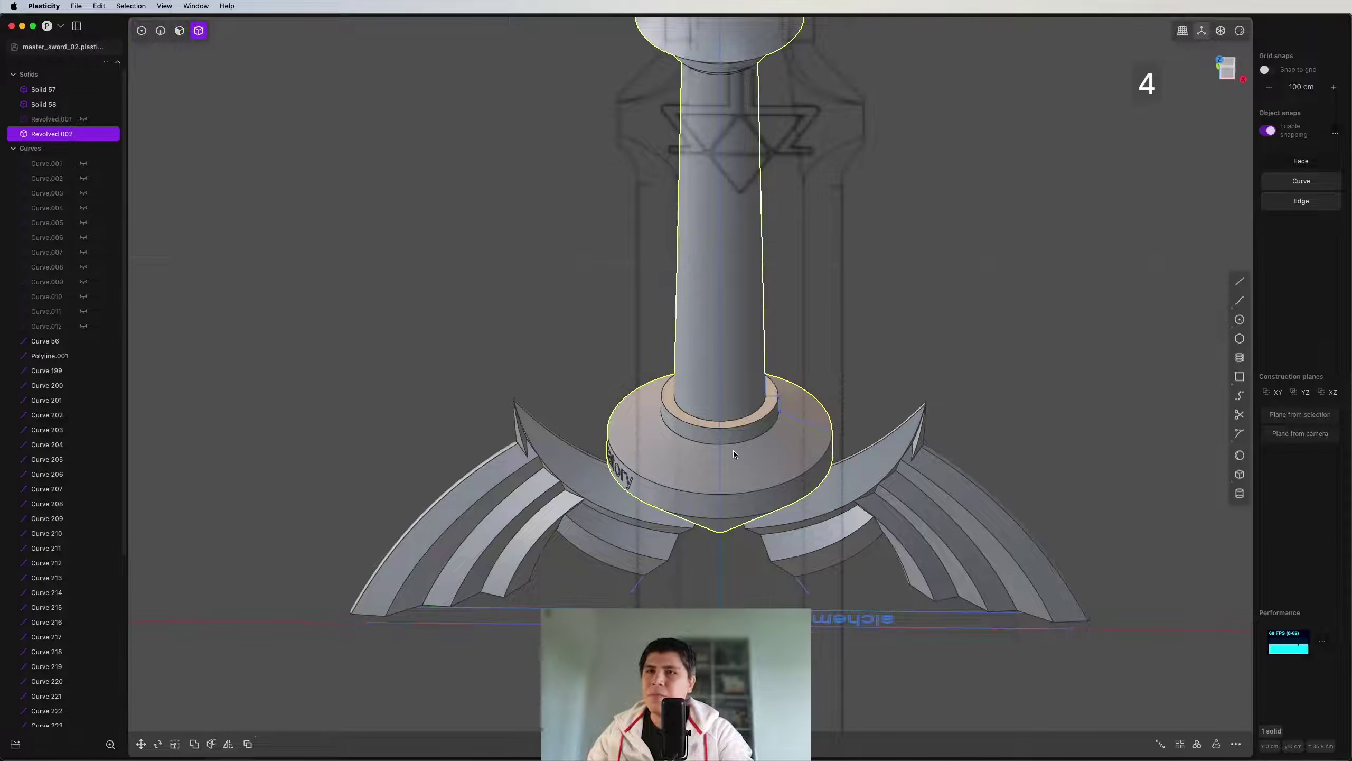
key("r")
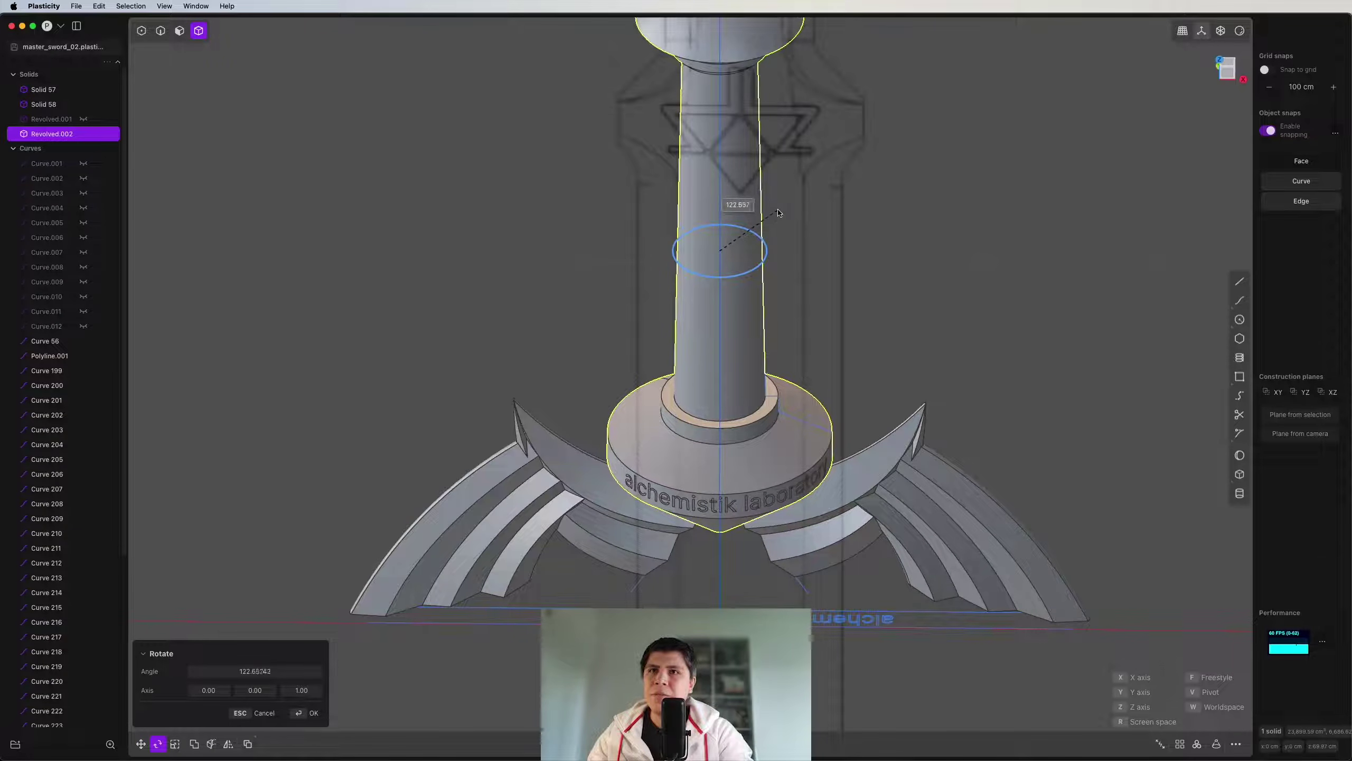
middle_click_drag(806, 286, 809, 462)
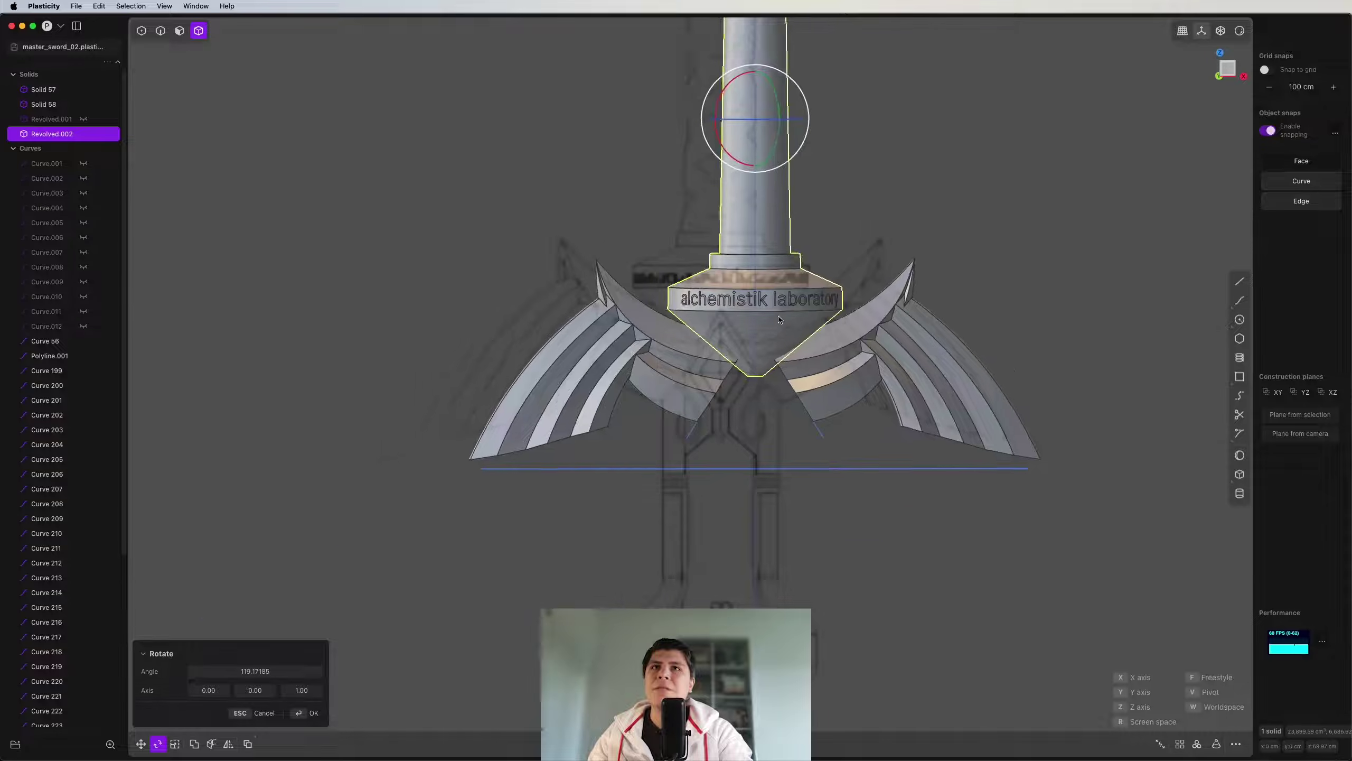
scroll(809, 462, "up", 5)
Step: Delete all the visible leftover curves, from Curve 56 through the flat text and guide curves
key("2")
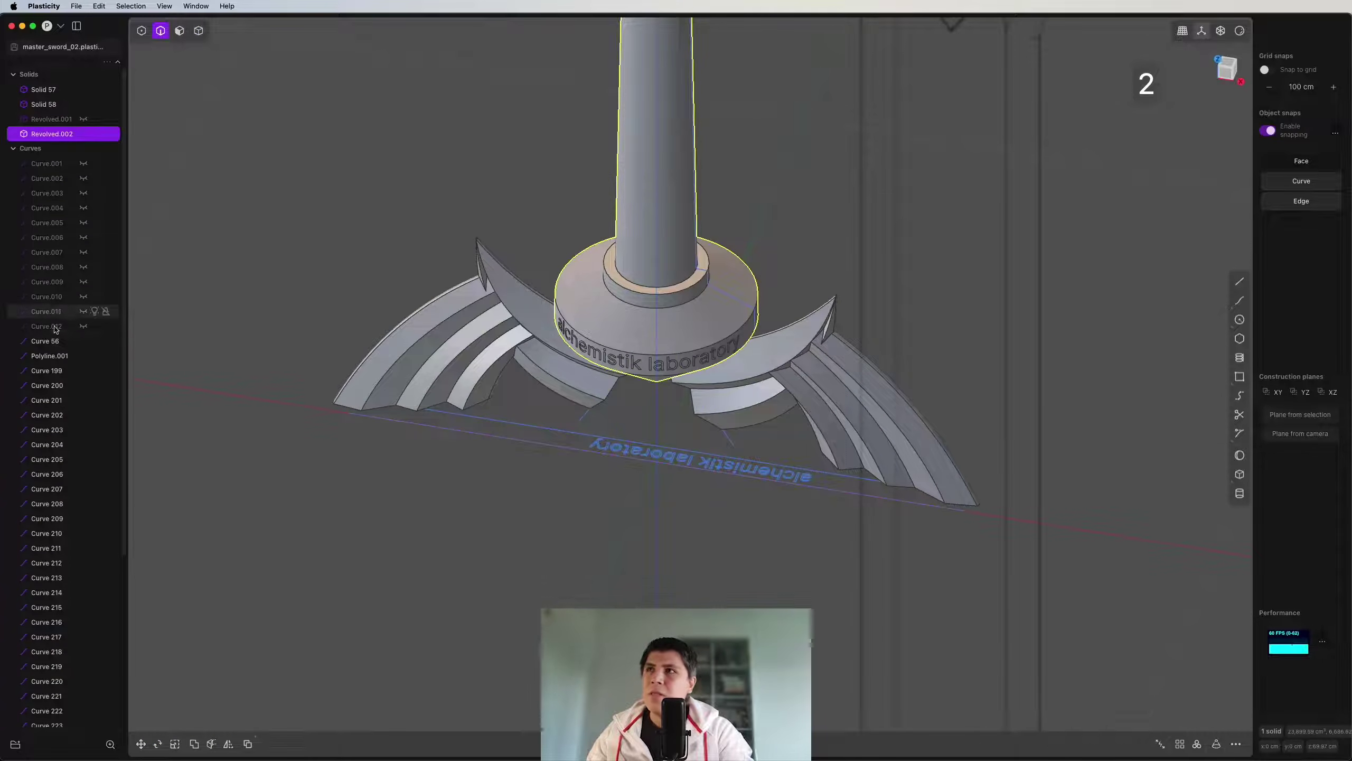
left_click(53, 341)
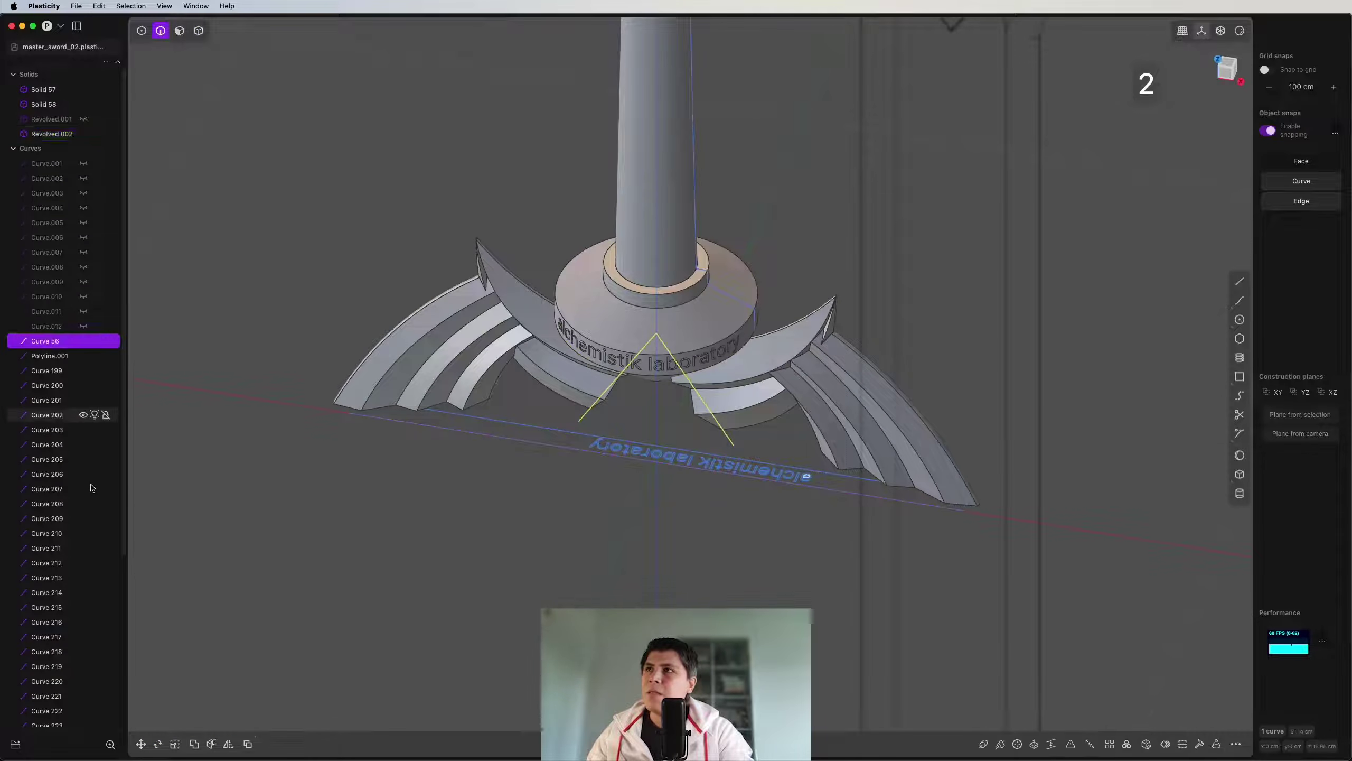
scroll(53, 341, "down", 5)
left_click(54, 694, "shift")
key("Delete")
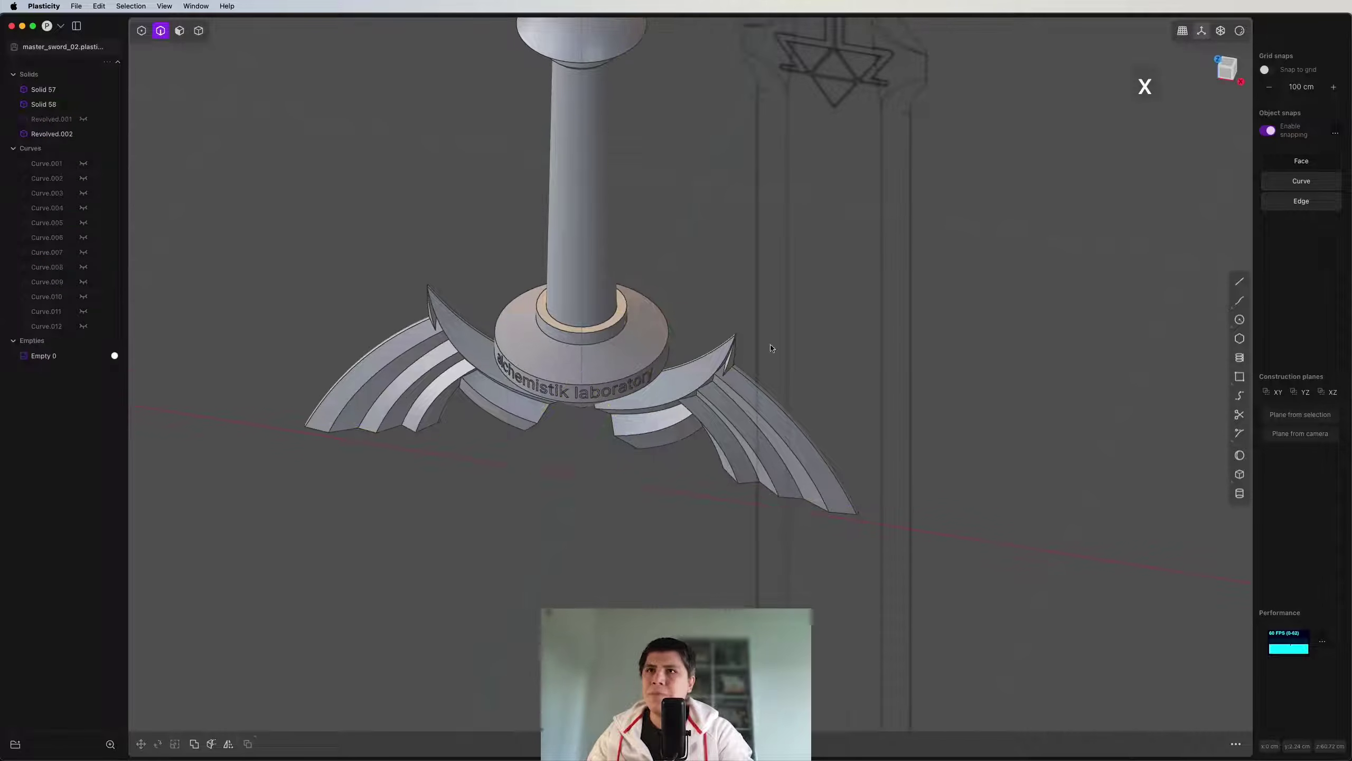
Step: Select all the lettering faces on the band, leaving out the band itself, the cone and the wing faces
key("3")
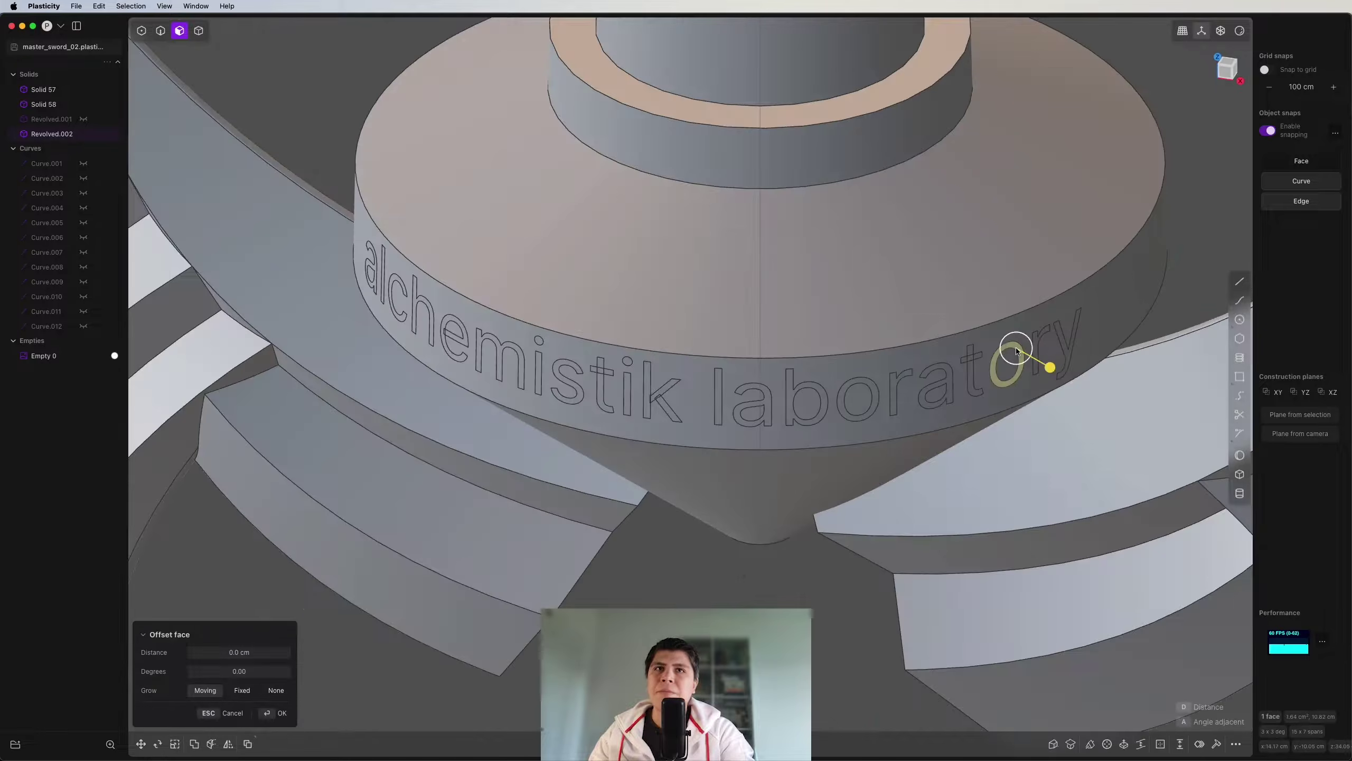
middle_click_drag(1017, 351, 1082, 298)
left_click_drag(1088, 322, 319, 434)
left_click(916, 287, "ctrl")
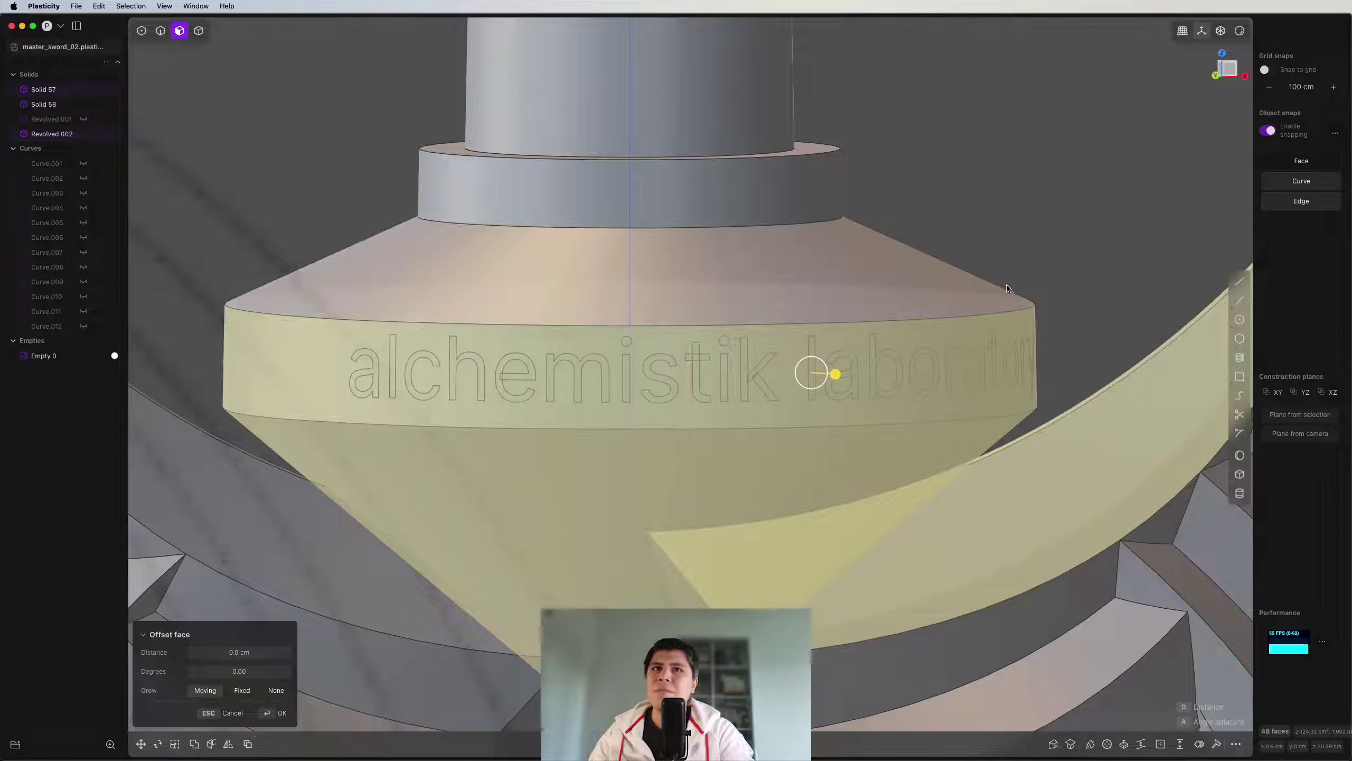
left_click(1019, 320, "ctrl")
left_click_drag(1102, 269, 1049, 532, "ctrl")
left_click(502, 628, "ctrl")
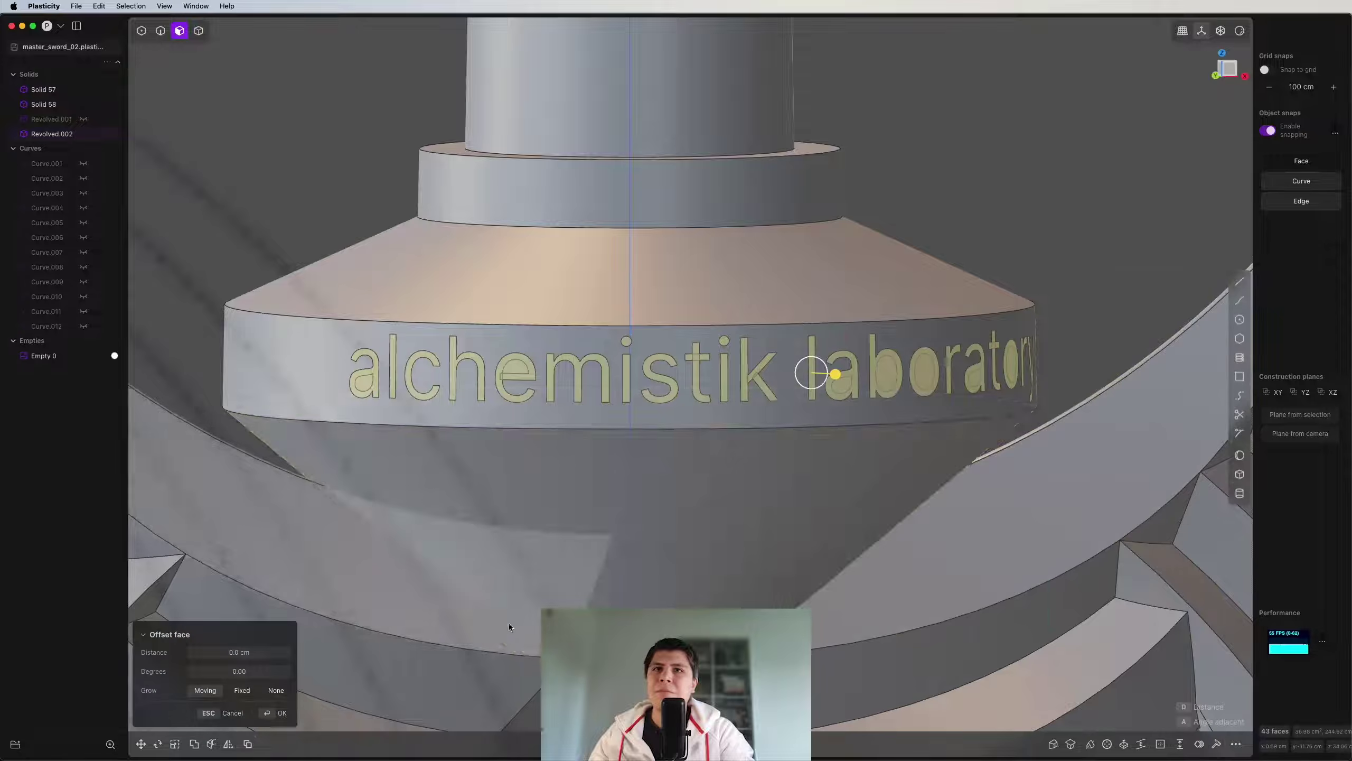
Step: Remove the enclosed inner faces of letters such as e, a, b and o from the lettering selection
scroll(655, 510, "down", 2)
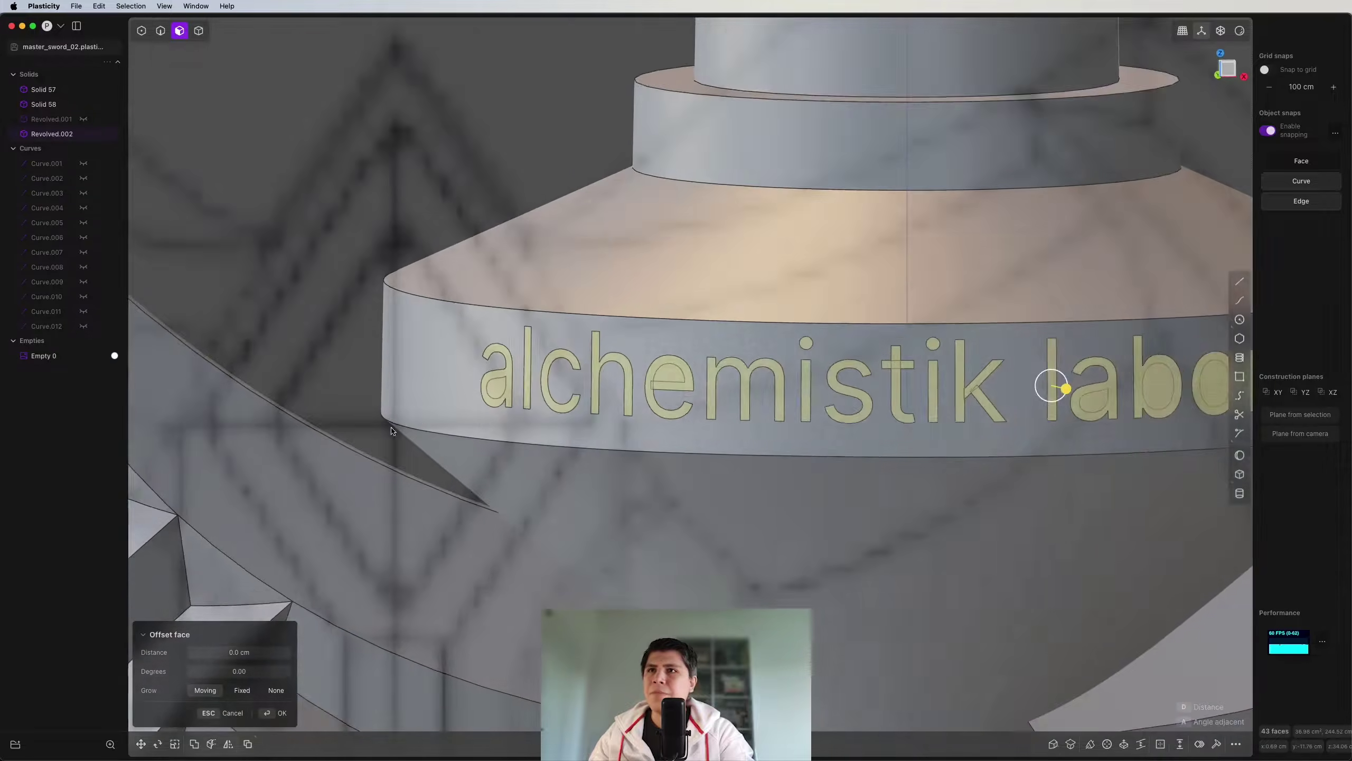
scroll(391, 430, "up", 3)
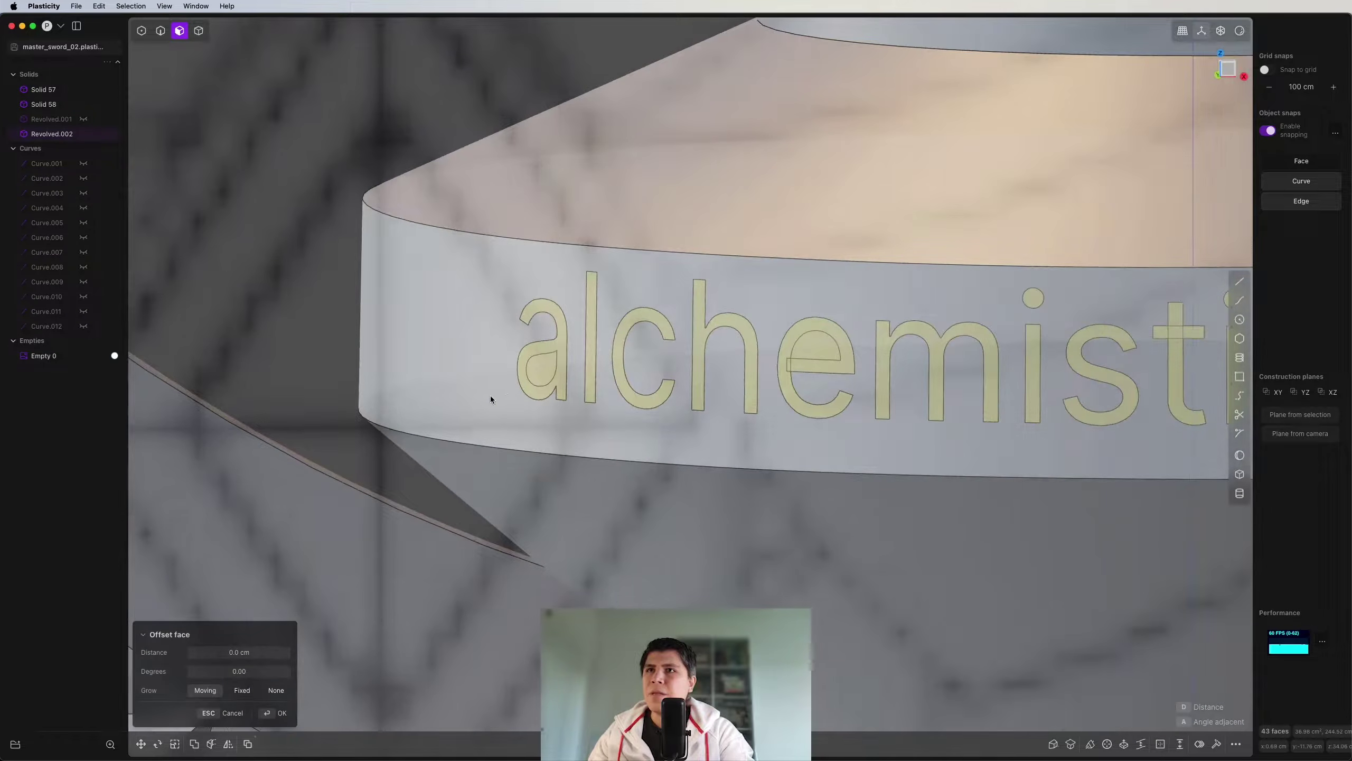
left_click(828, 348, "ctrl")
scroll(829, 350, "down", 3)
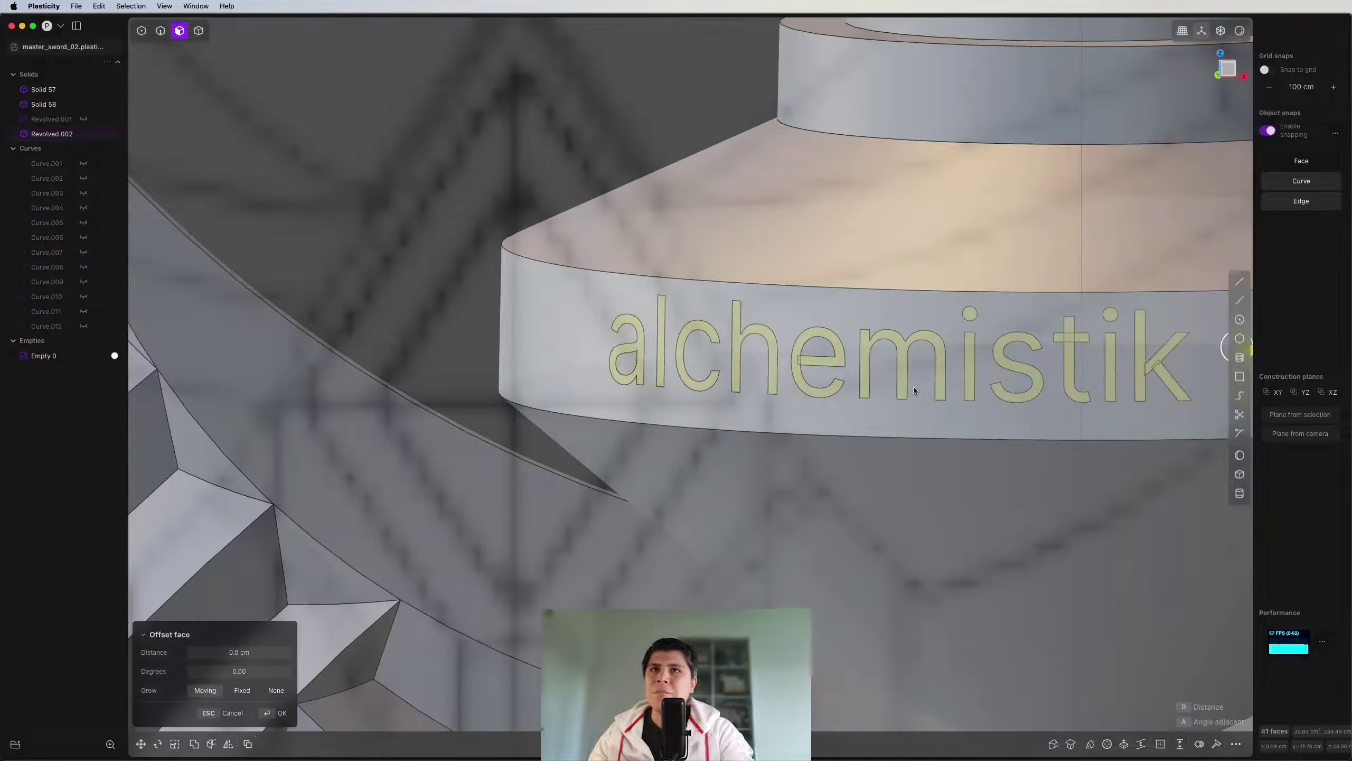
middle_click_drag(915, 389, 402, 426, "shift")
left_click(763, 416, "ctrl")
left_click(830, 408, "ctrl")
left_click(894, 399, "ctrl")
left_click(988, 403, "ctrl")
left_click(983, 405, "ctrl")
left_click(1052, 382, "ctrl")
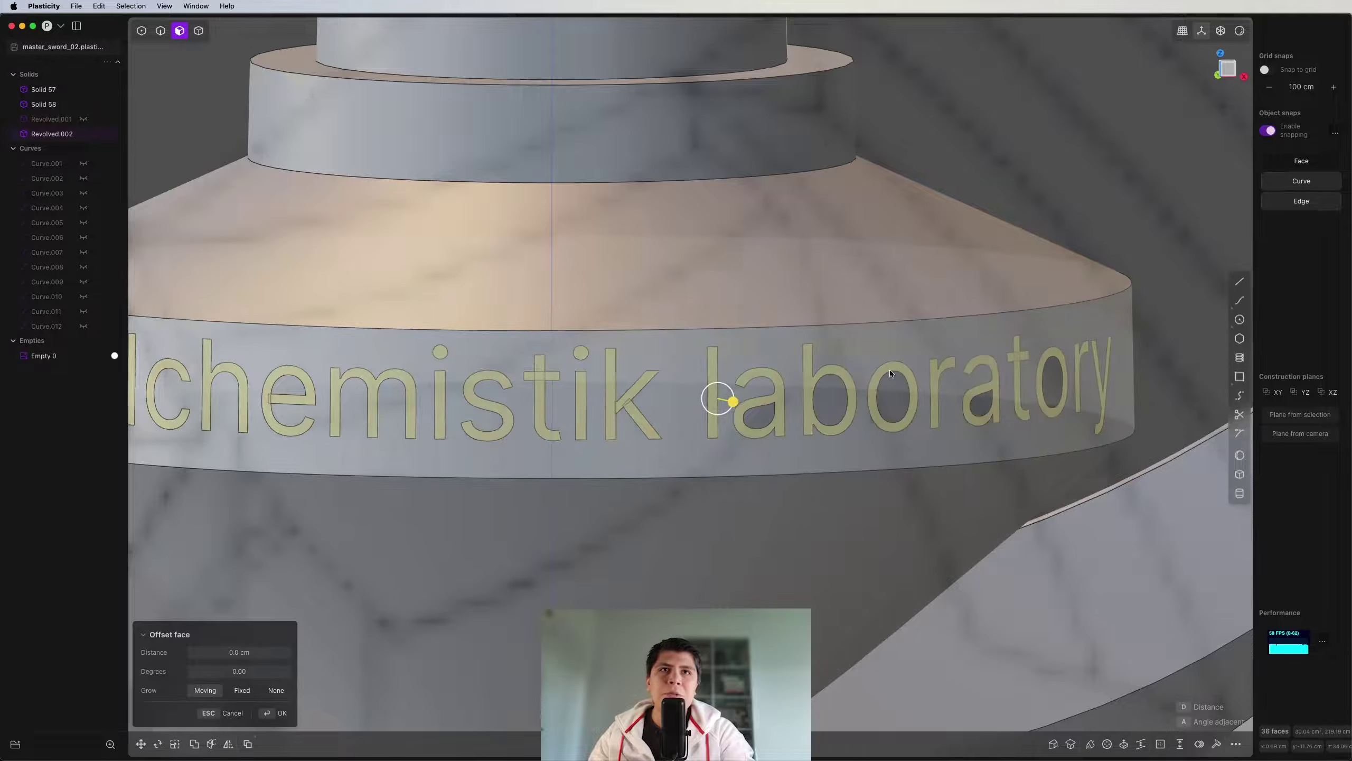
scroll(809, 368, "down", 5)
middle_click_drag(808, 368, 791, 449)
scroll(740, 395, "down", 5)
scroll(663, 410, "down", 4)
scroll(689, 397, "up", 5)
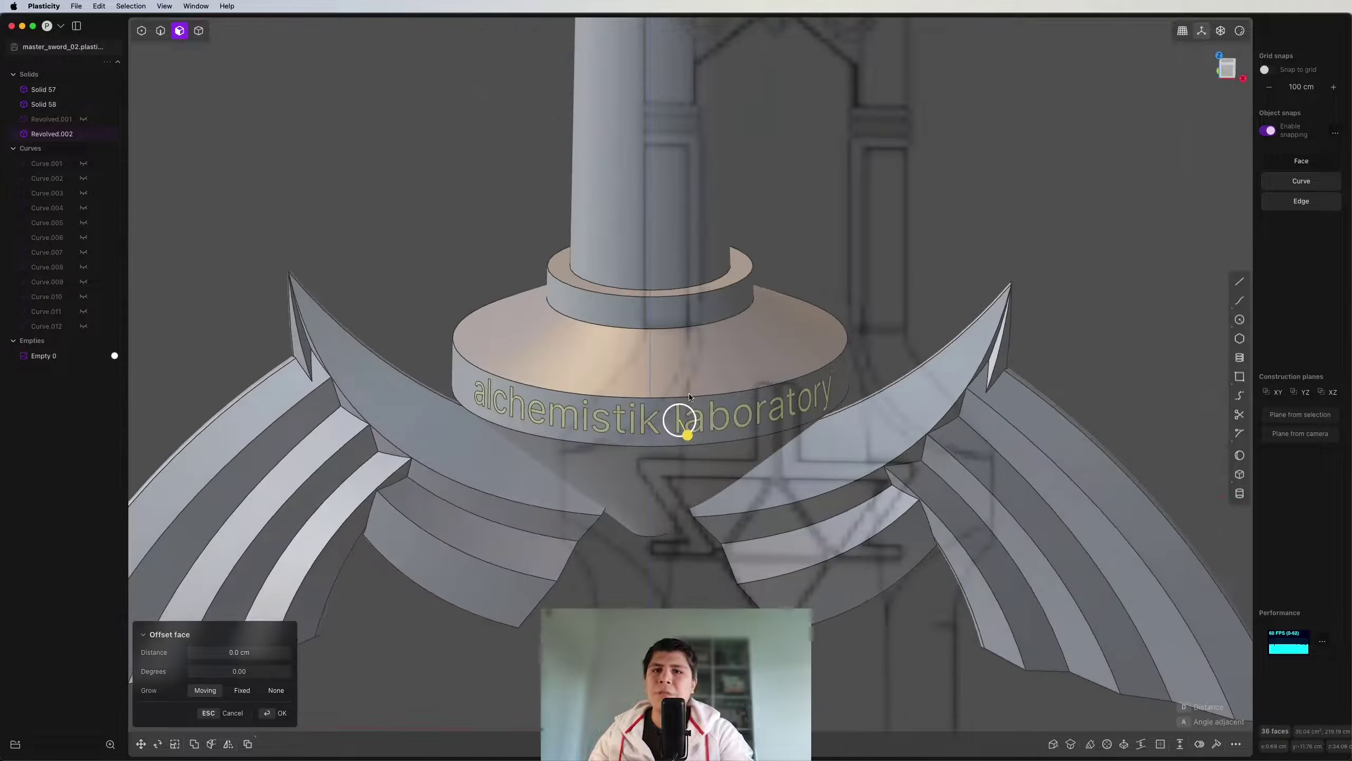
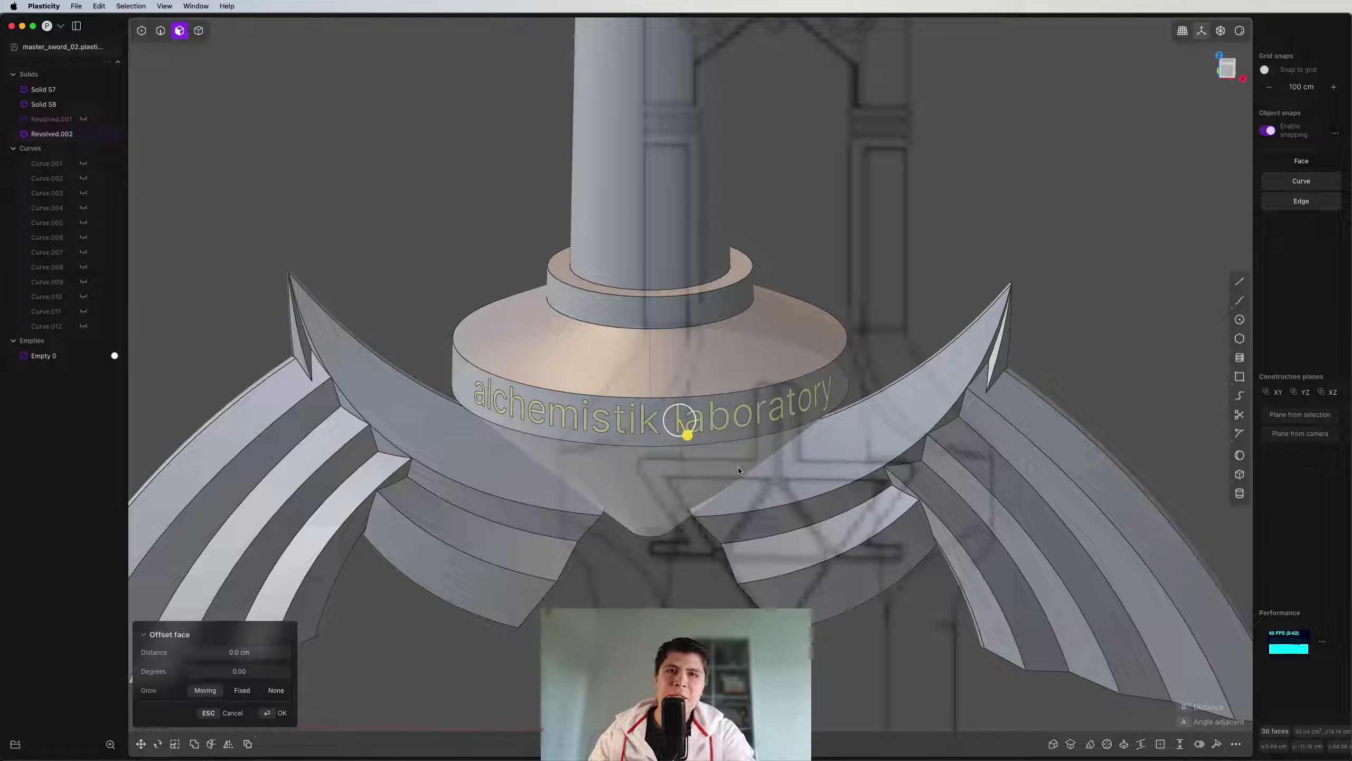
scroll(703, 460, "up", 5)
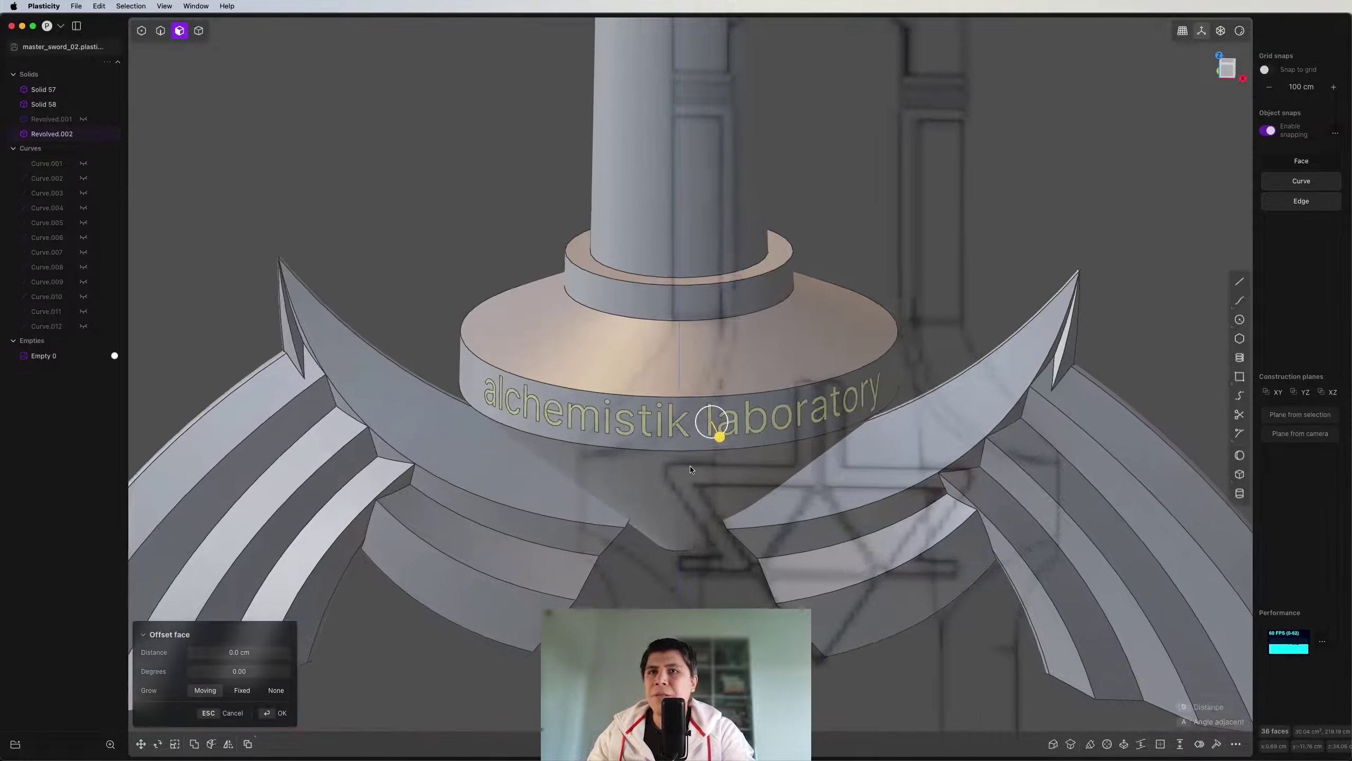
scroll(713, 468, "down", 3)
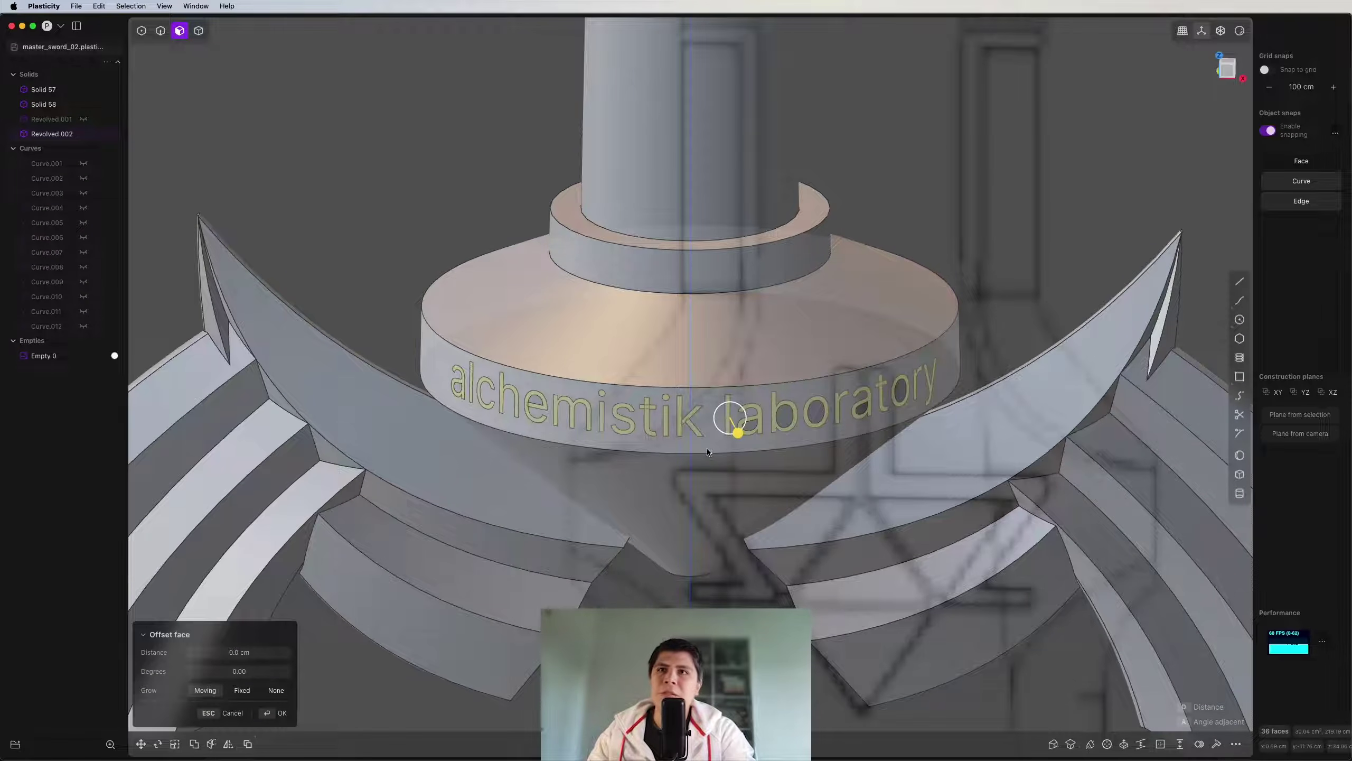
scroll(699, 458, "down", 2)
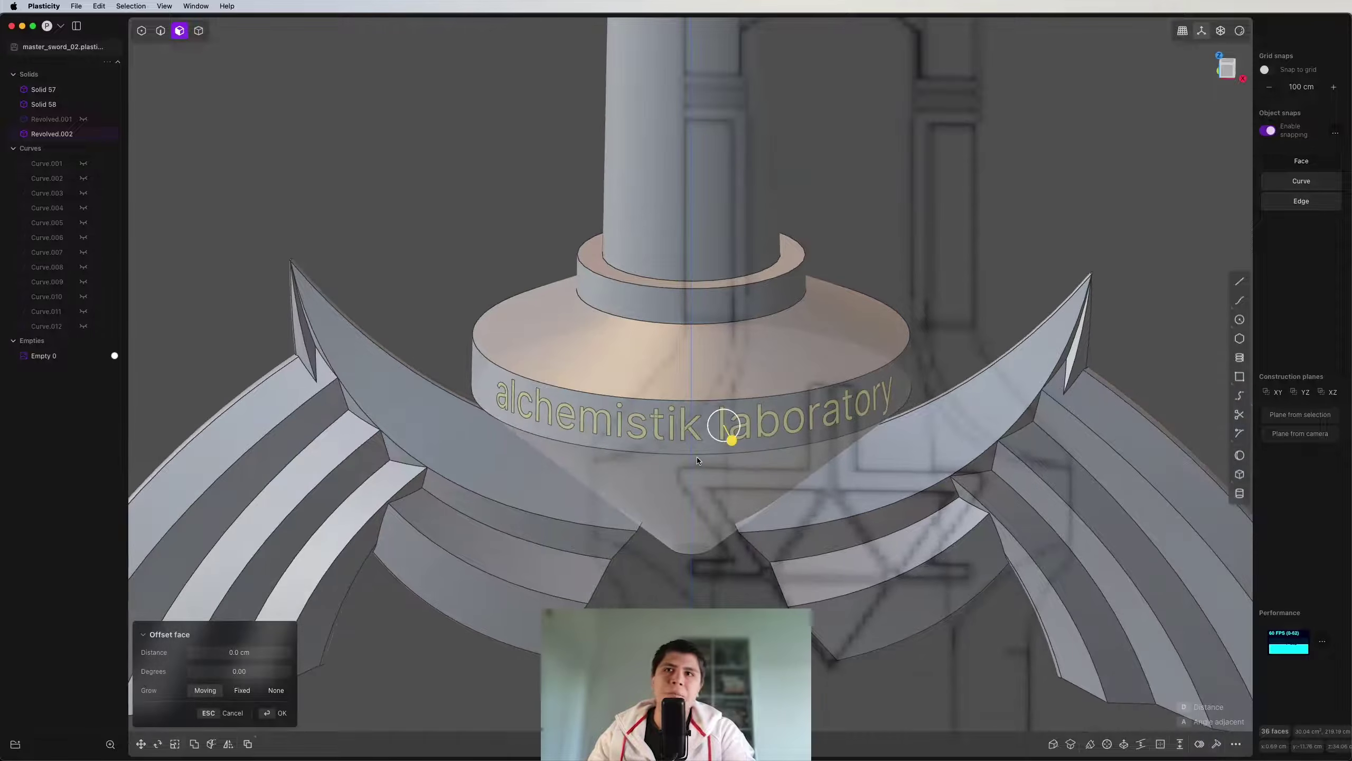
scroll(699, 461, "down", 2)
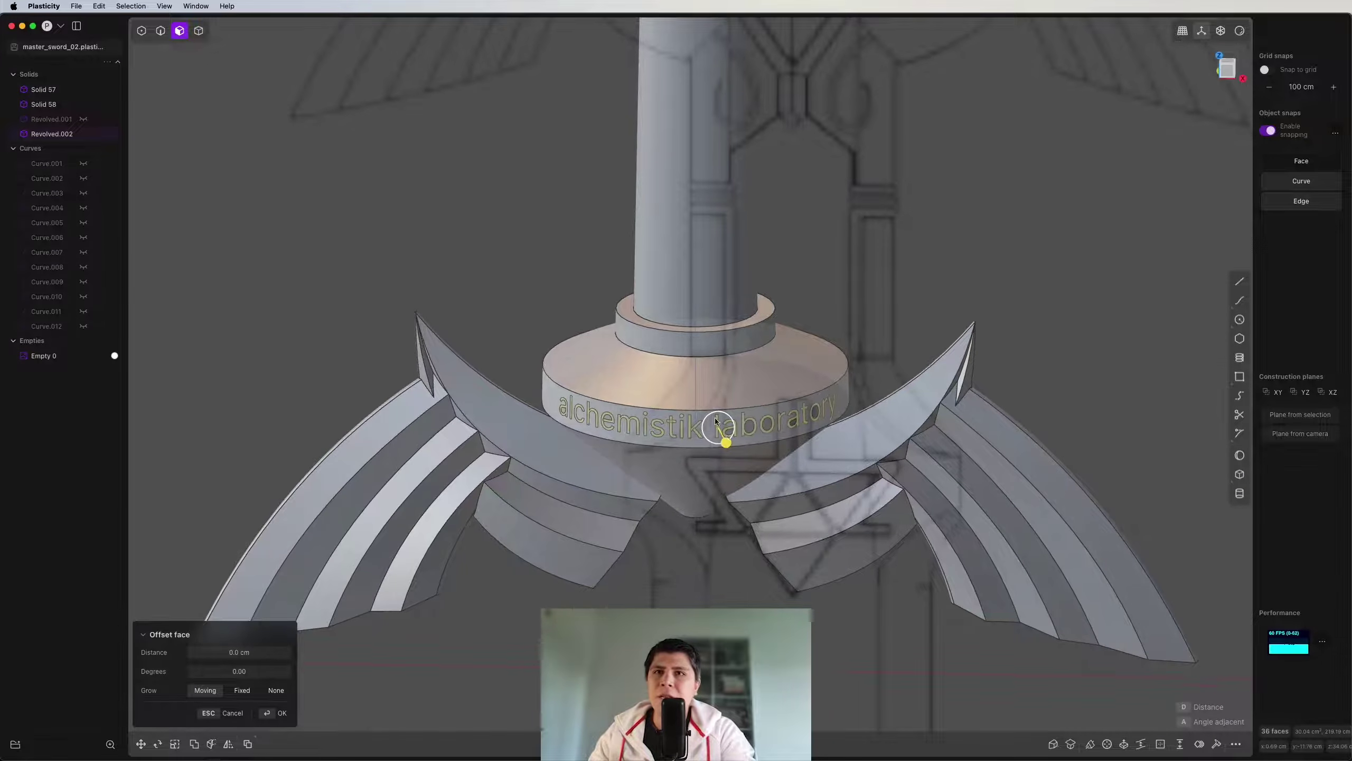
Step: Offset the selected letter faces slightly inward to engrave the lettering into the band
scroll(720, 453, "up", 5)
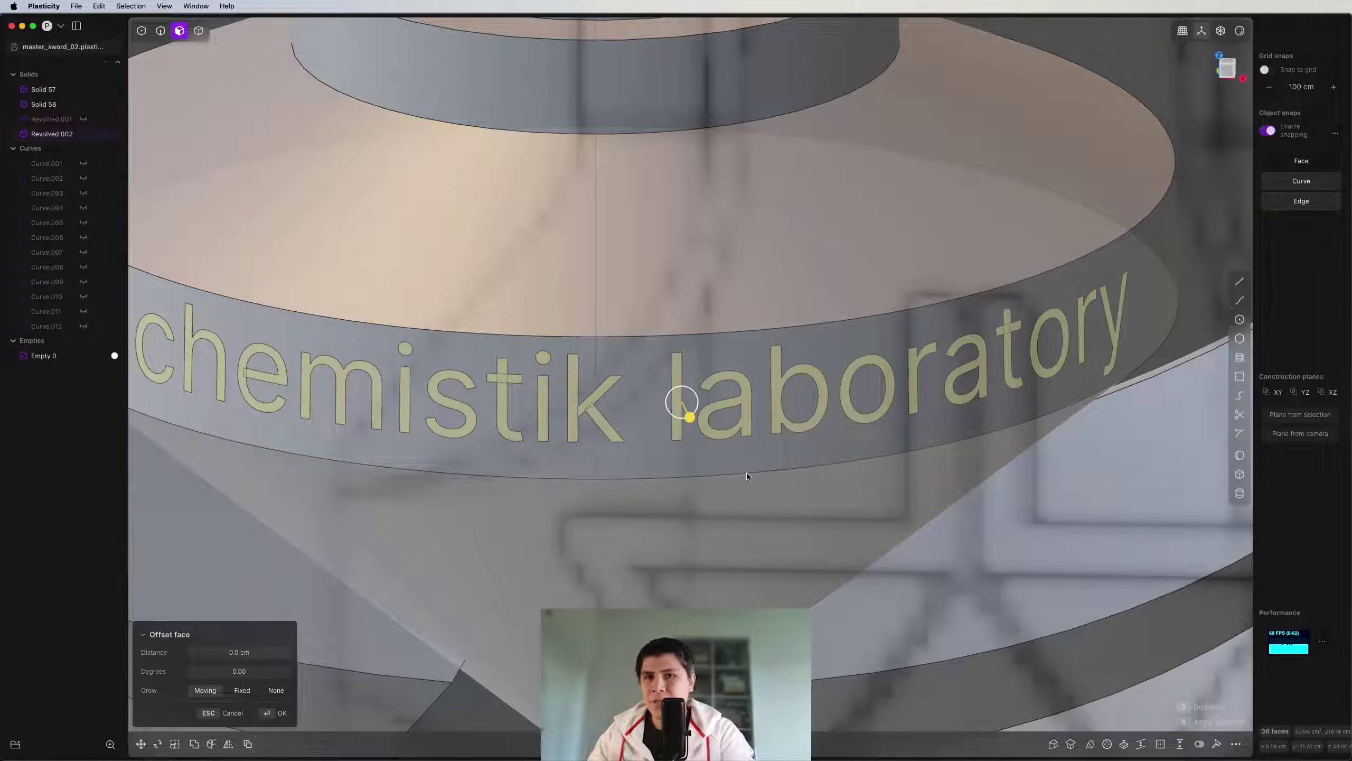
middle_click_drag(746, 472, 678, 513)
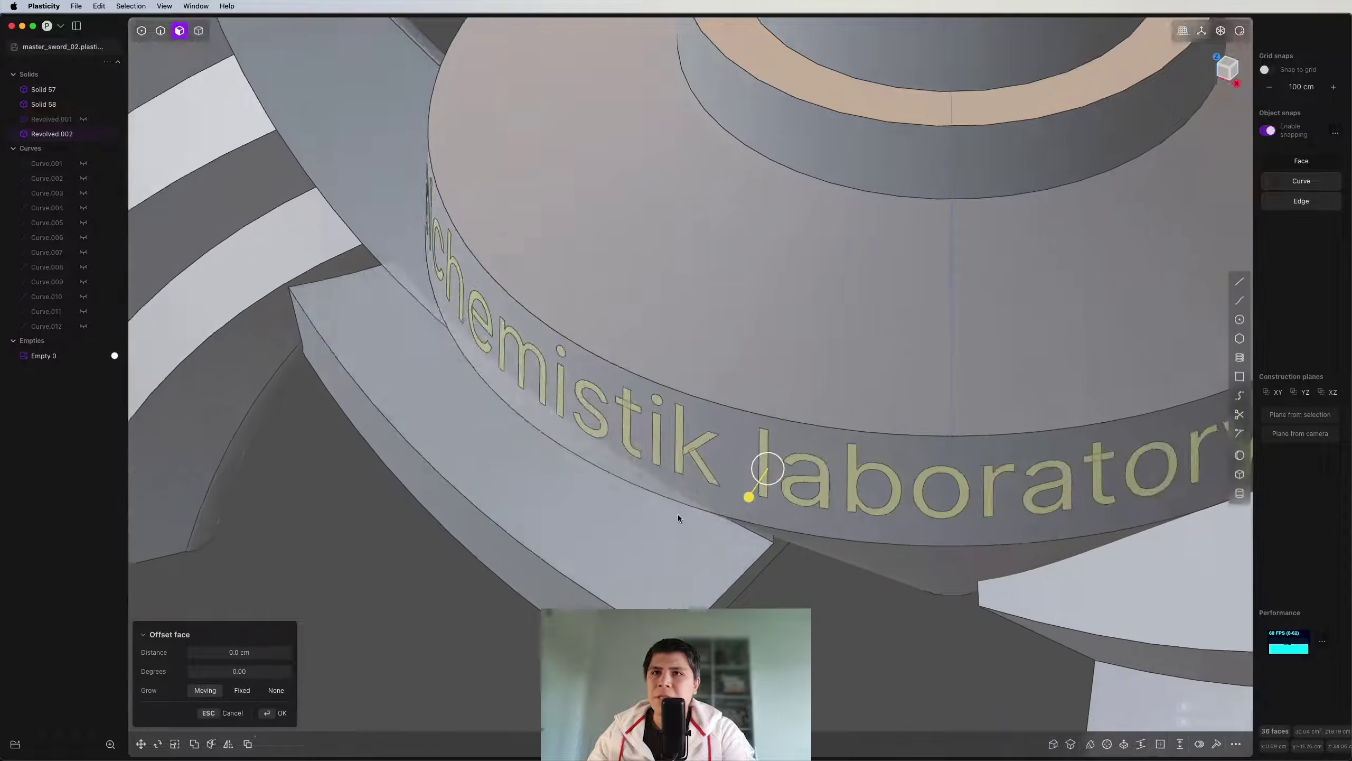
scroll(680, 517, "up", 2)
left_click_drag(768, 493, 769, 490)
key("Return")
middle_click_drag(768, 491, 846, 437)
scroll(845, 384, "down", 12)
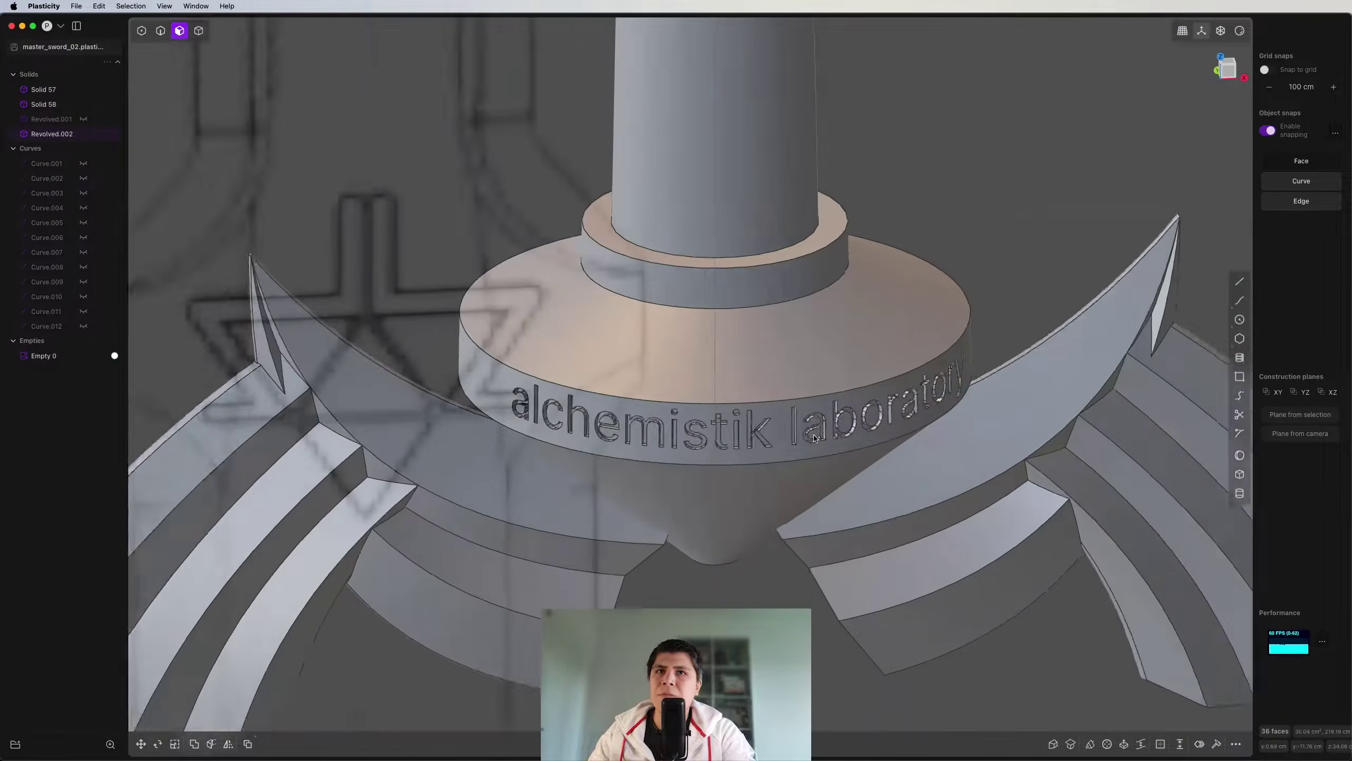
Step: Examine the engraved lettering and compare the pommel's outline with the blueprint from the front
mouse_move(845, 378)
middle_mouse_down()
mouse_move(699, 416)
mouse_move(836, 386)
middle_mouse_up()
left_click(936, 341)
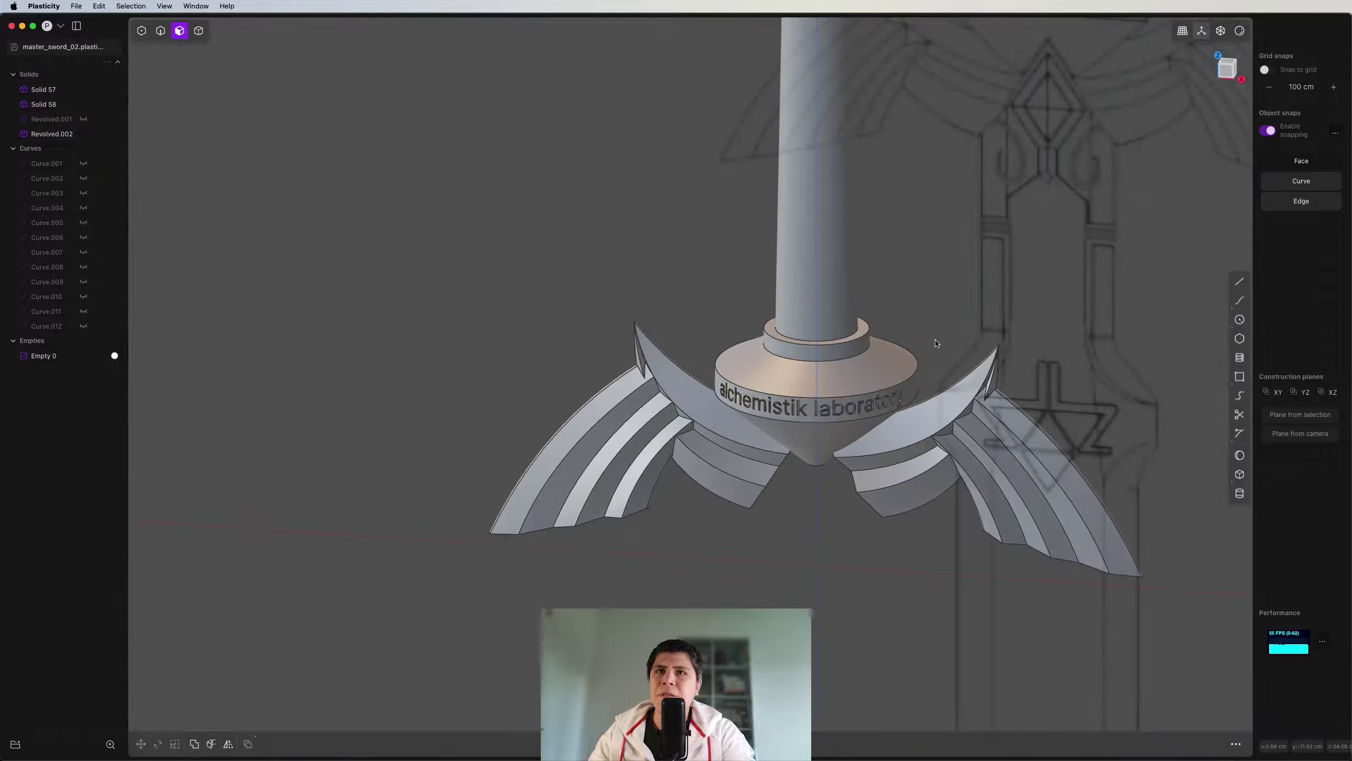
scroll(921, 336, "up", 6)
middle_click_drag(902, 329, 712, 482)
scroll(939, 297, "down", 5)
scroll(710, 482, "down", 5)
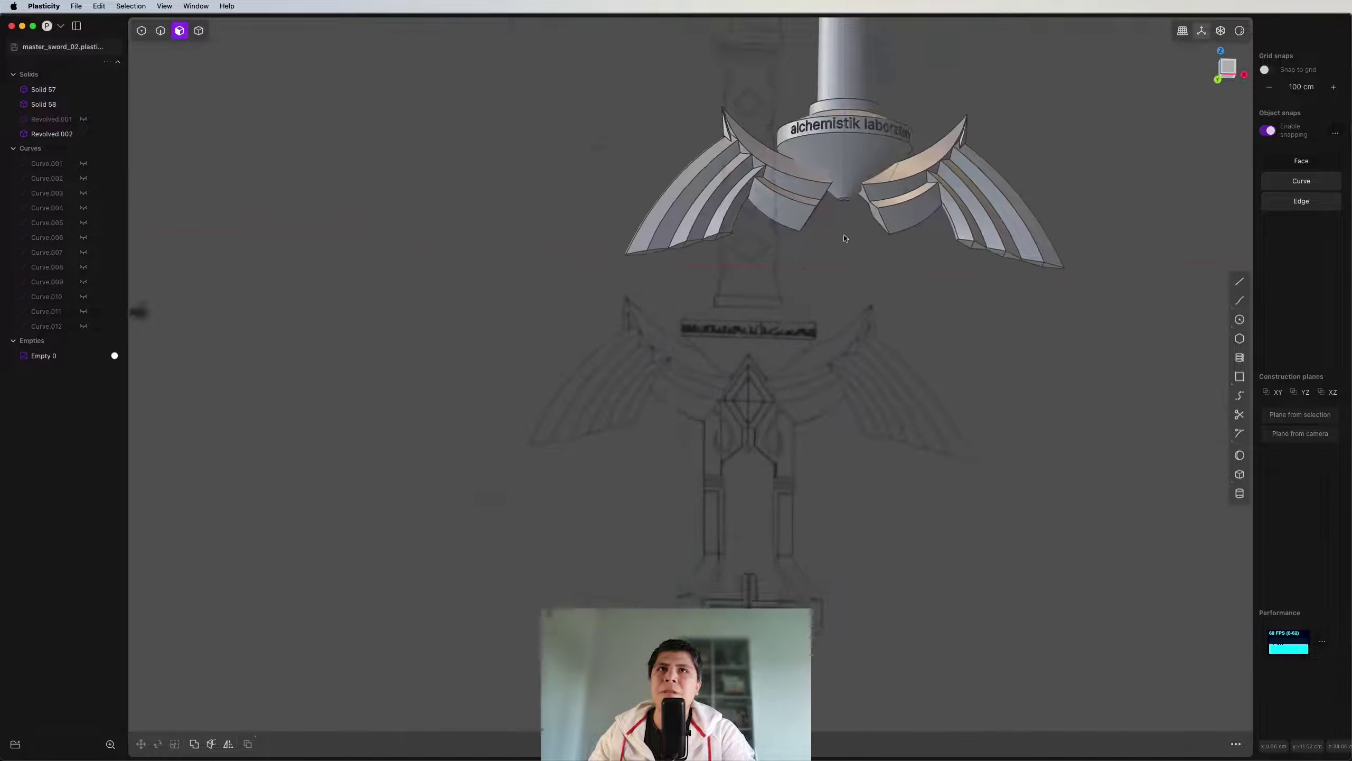
left_click(1234, 67)
scroll(697, 426, "up", 3)
scroll(702, 372, "down", 3)
scroll(715, 242, "up", 4)
scroll(714, 243, "up", 5)
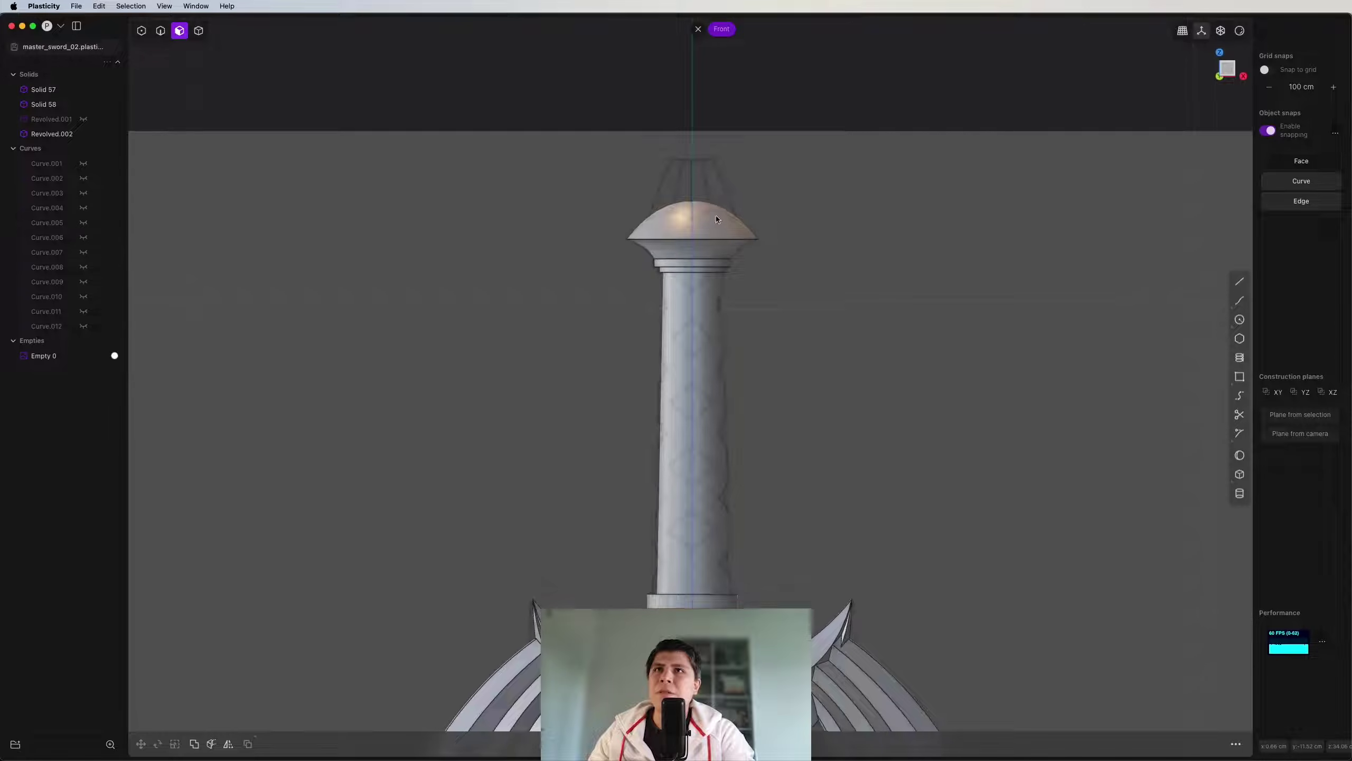
scroll(701, 243, "down", 5)
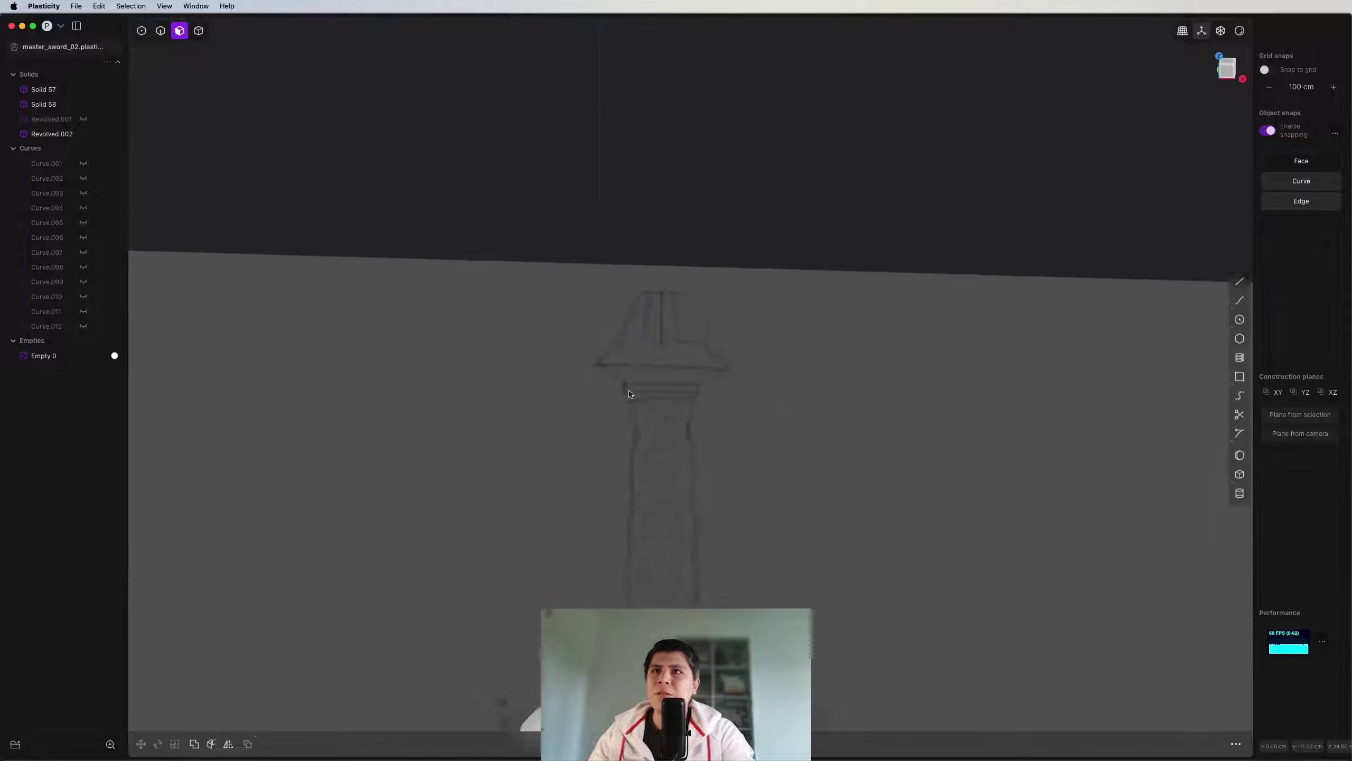
middle_click_drag(707, 250, 767, 258)
Step: Draw an eight-sided polygon in the top view, centred on the Y axis line
left_click(1228, 64)
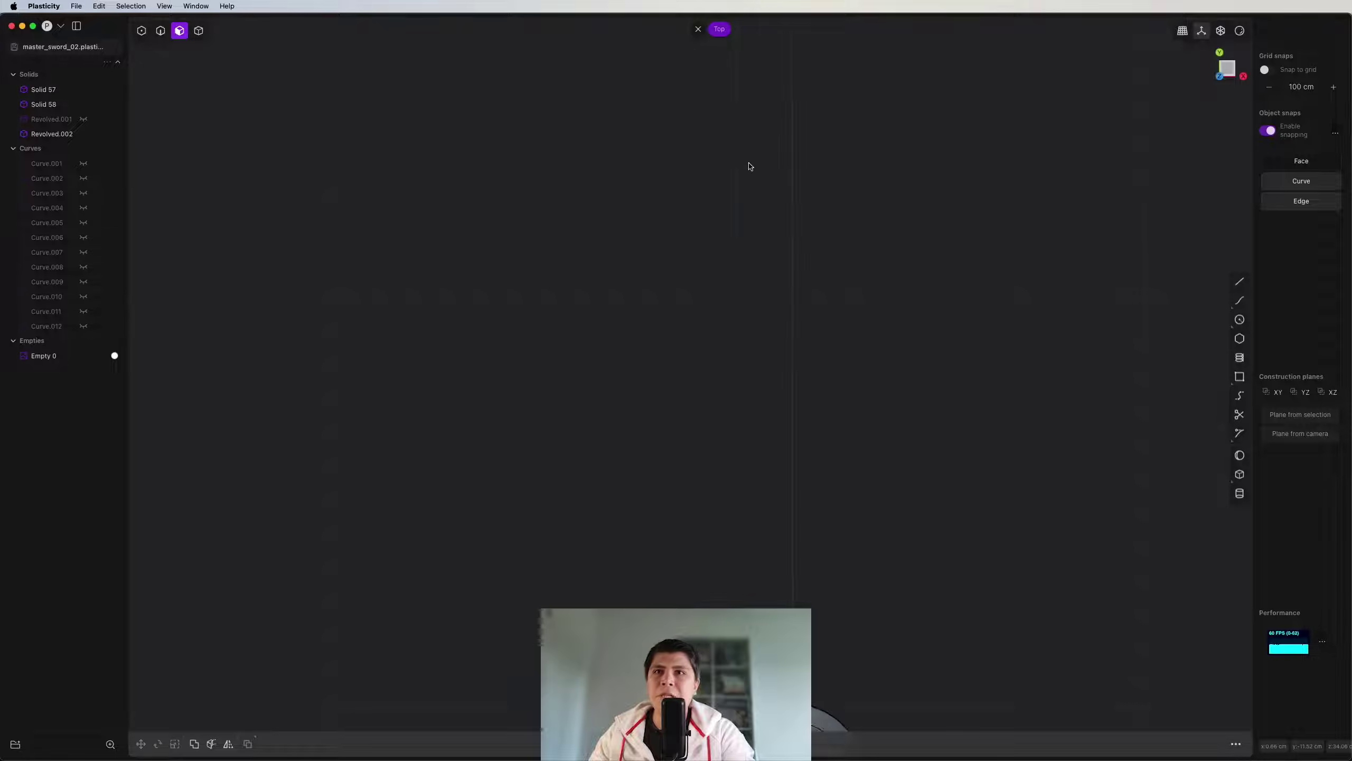
key("2")
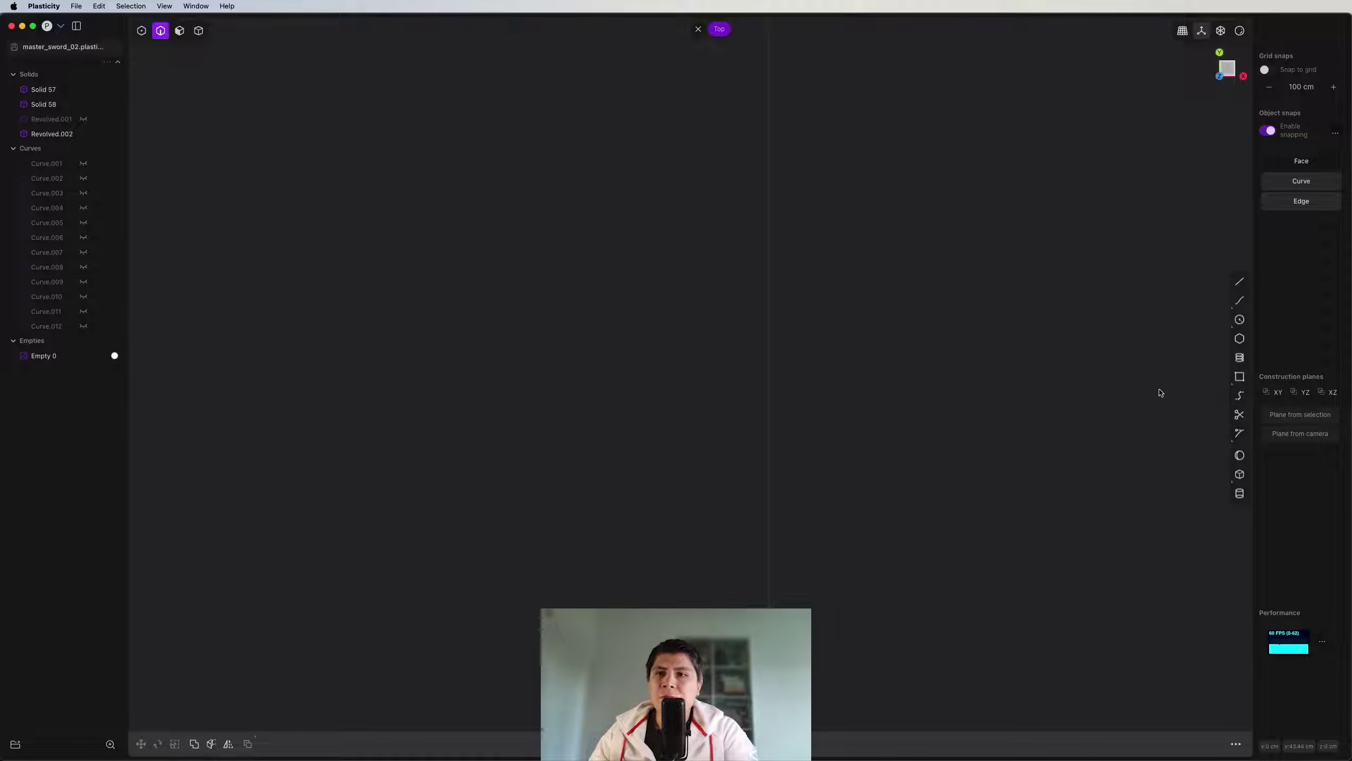
left_click(1239, 339)
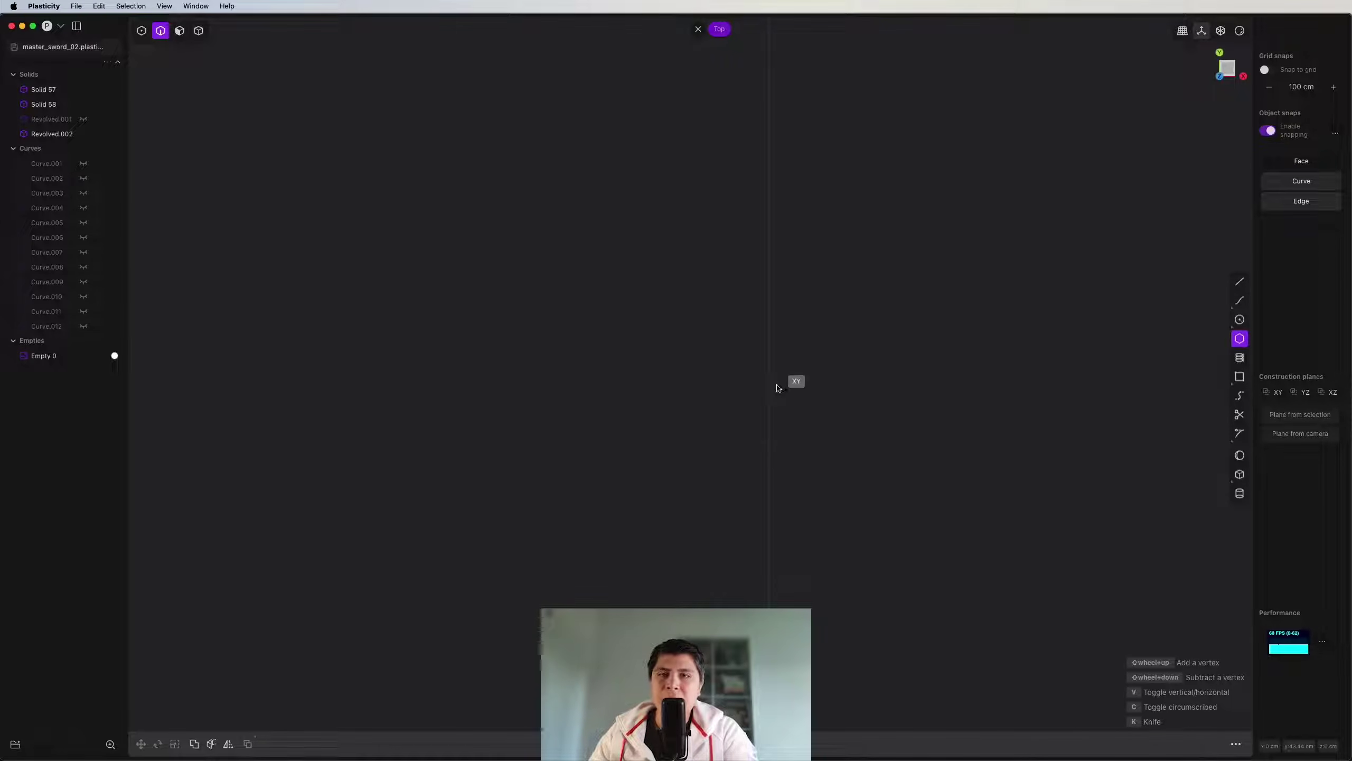
left_click(769, 350)
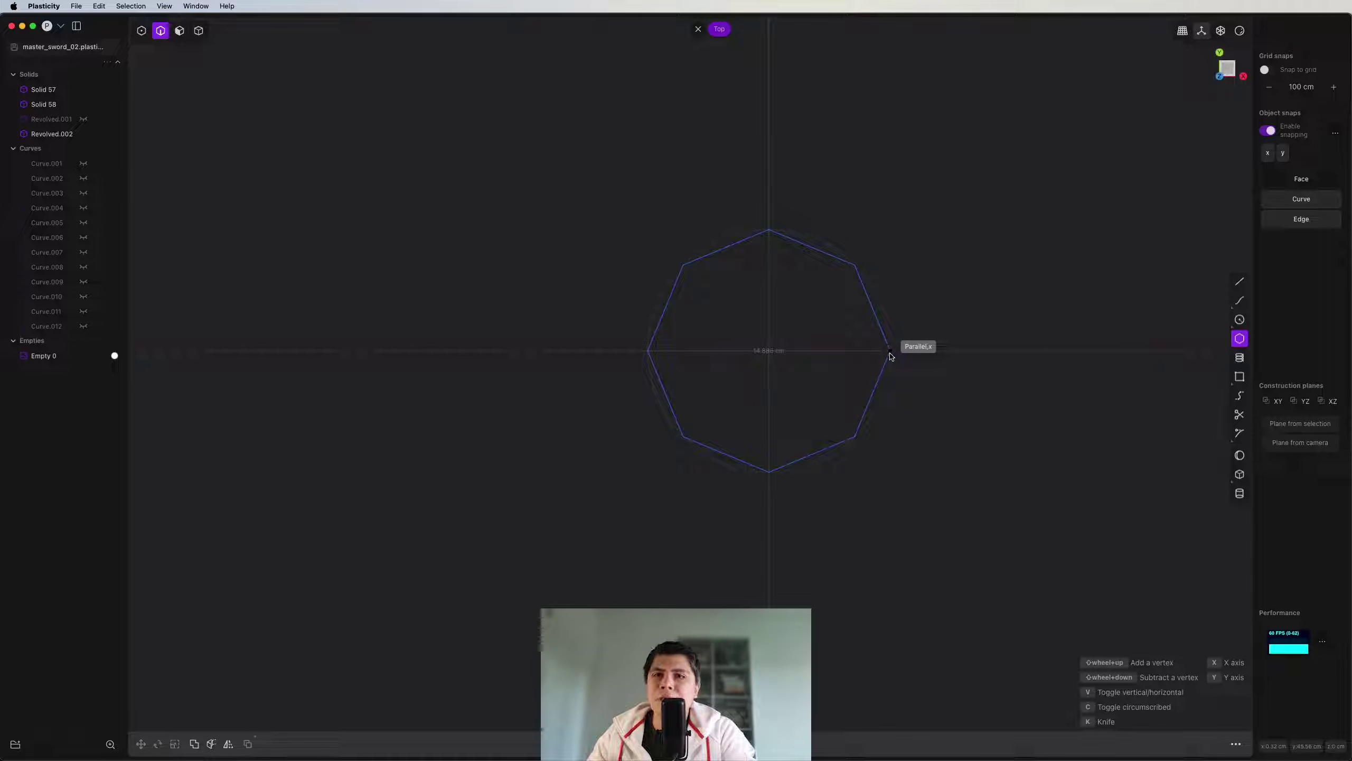
left_click(890, 356)
Step: Scale the octagon's four diagonal vertices inward to form a four-pointed star
key("1")
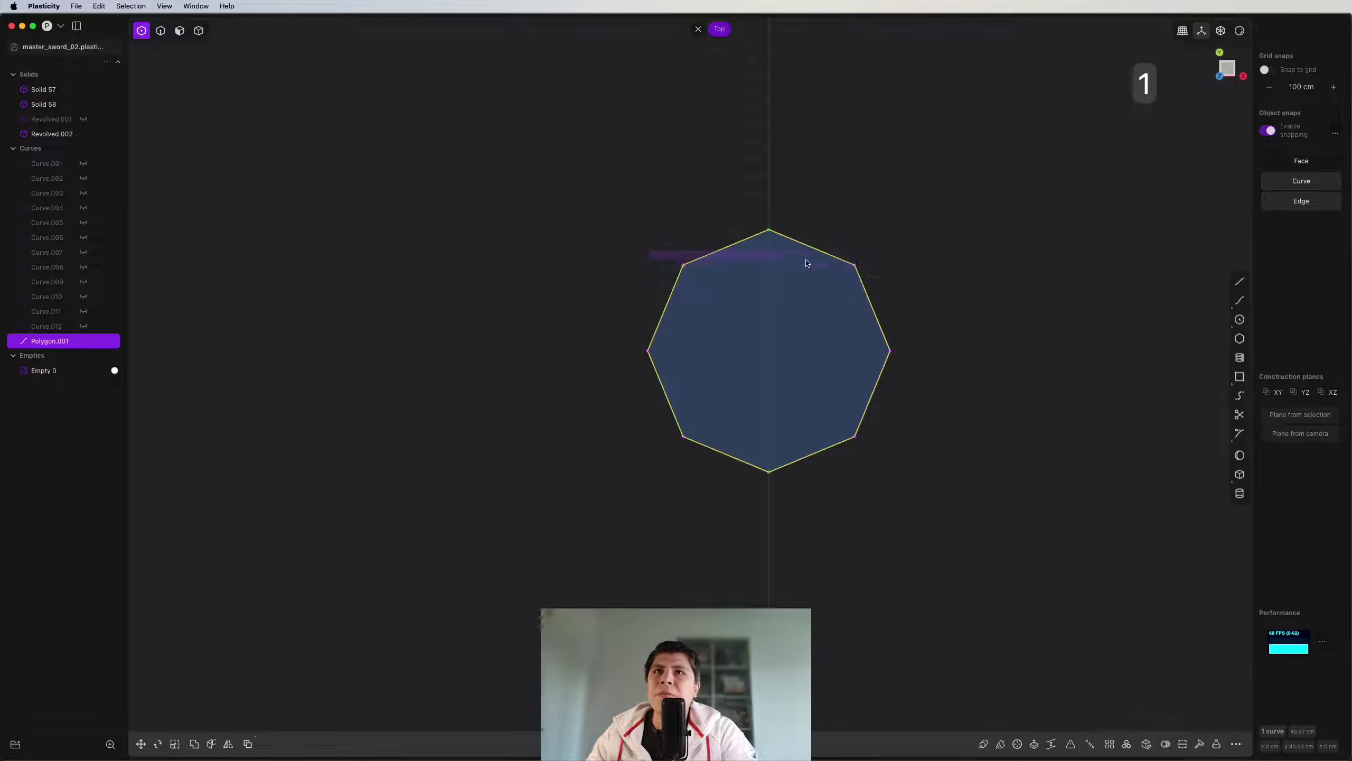
left_click_drag(630, 417, 906, 446, "shift")
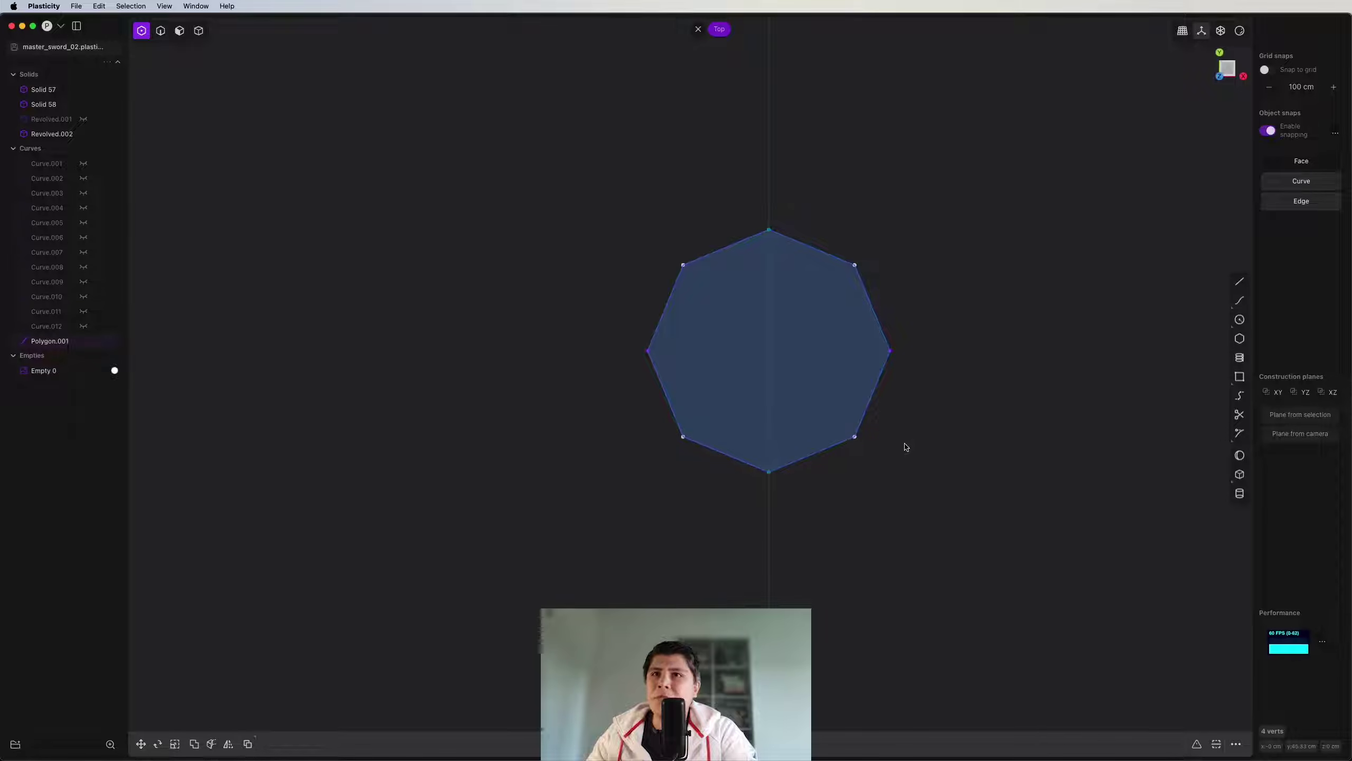
key("s")
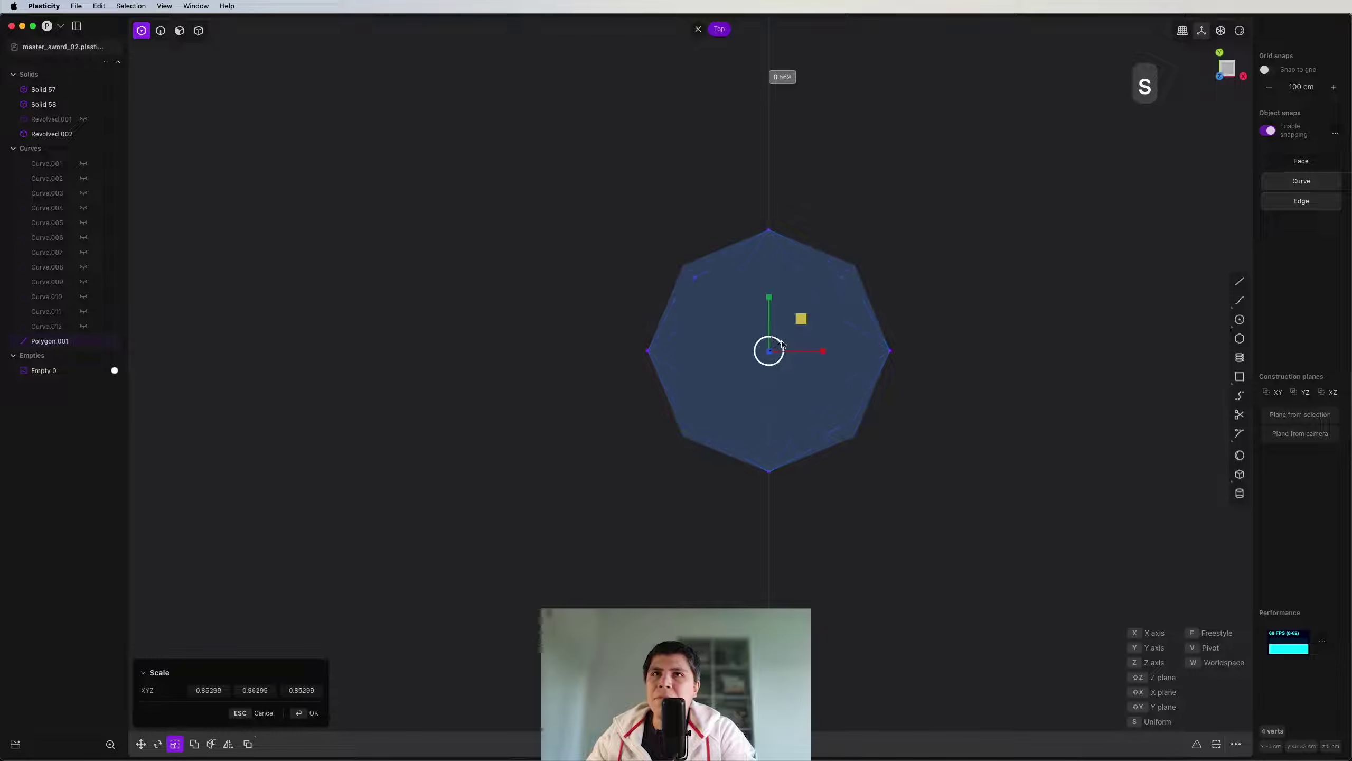
left_click(775, 346)
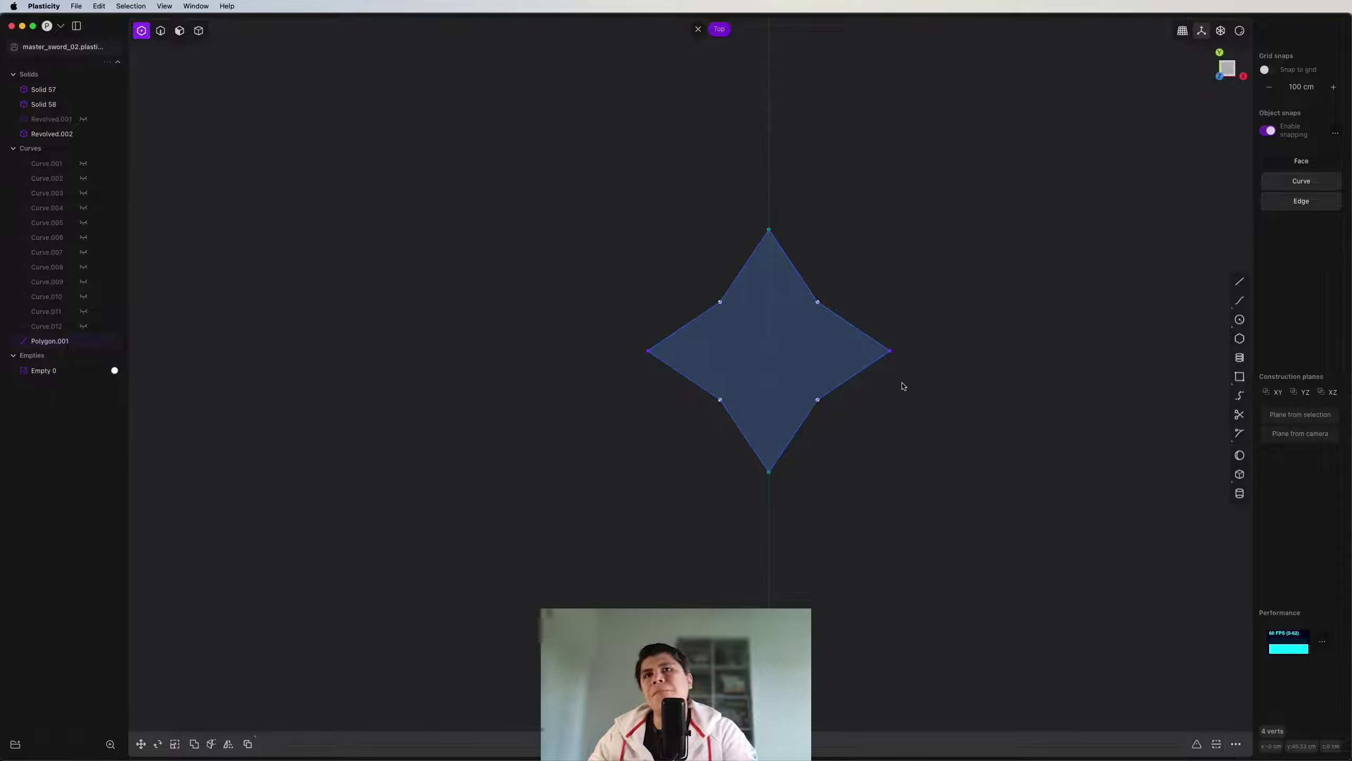
Step: Round all the corners of the star profile with a fillet
key("2")
left_click_drag(968, 192, 589, 566)
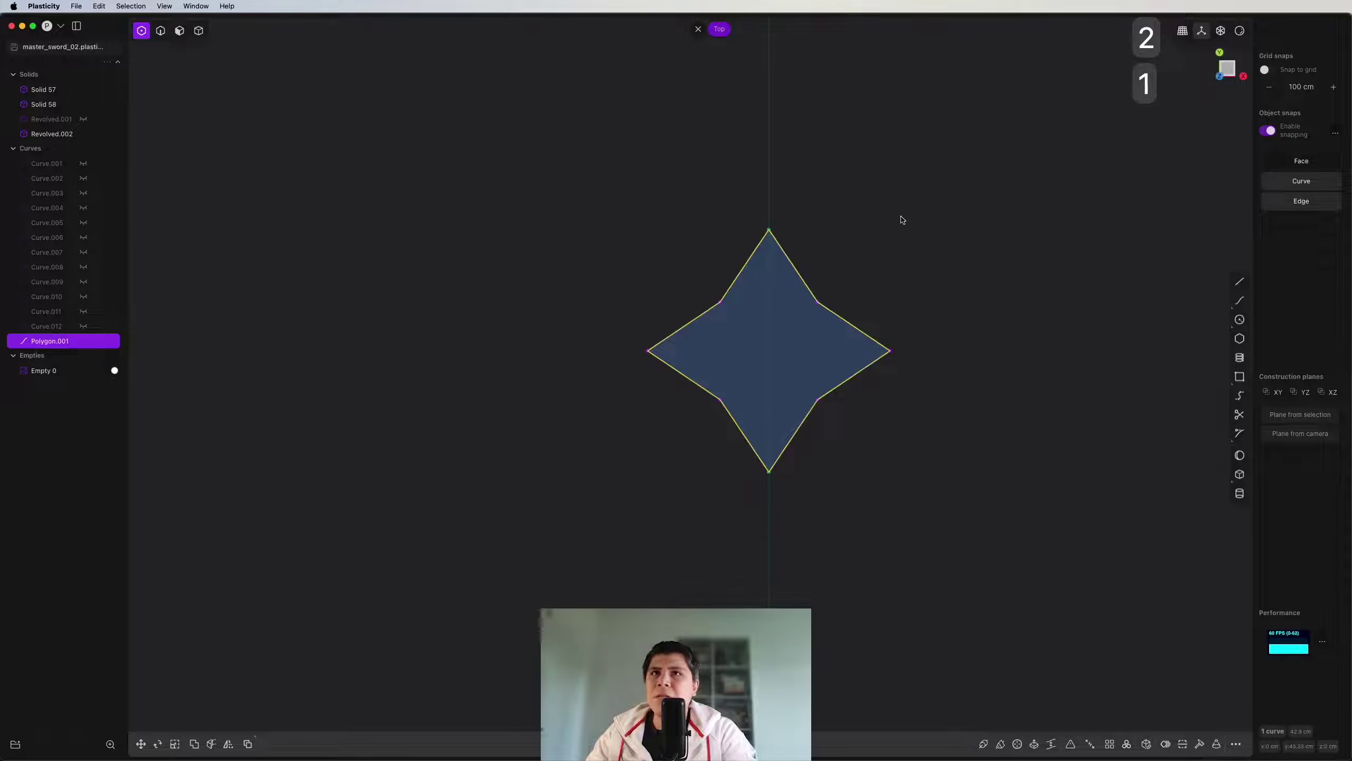
key("b")
left_click_drag(768, 350, 766, 349)
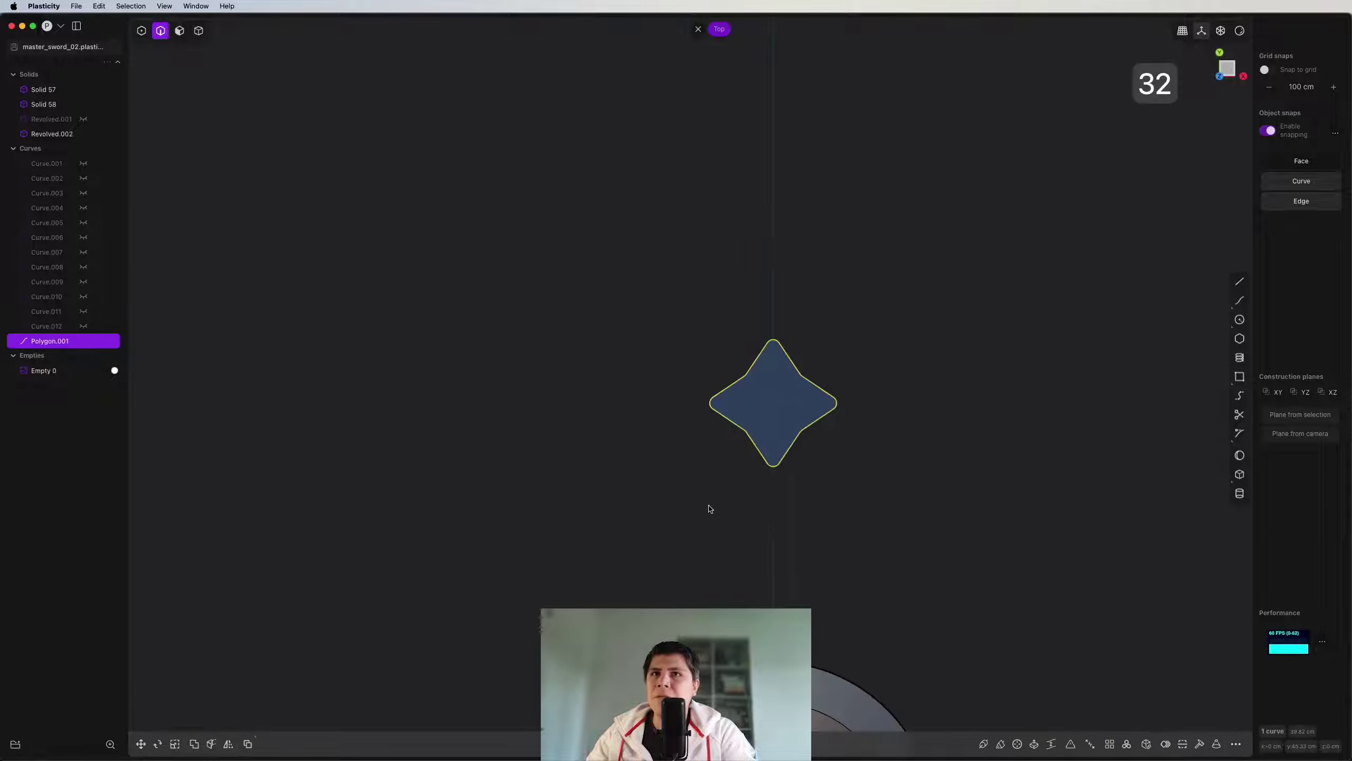
Step: Move the star profile up to the blueprint's pommel top and scale it to the width drawn there
scroll(709, 518, "up", 1)
scroll(702, 528, "down", 8)
middle_click_drag(673, 552, 738, 420)
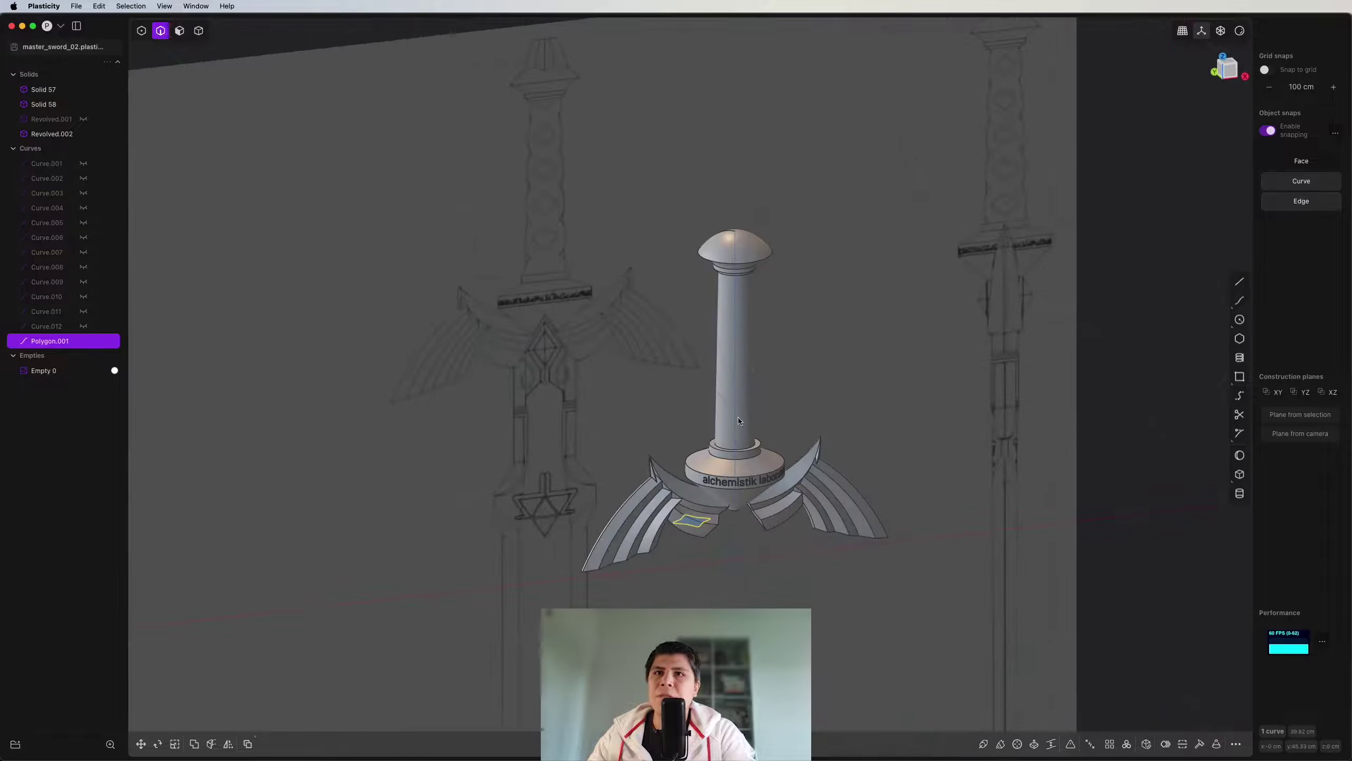
left_click(1229, 68)
key("g")
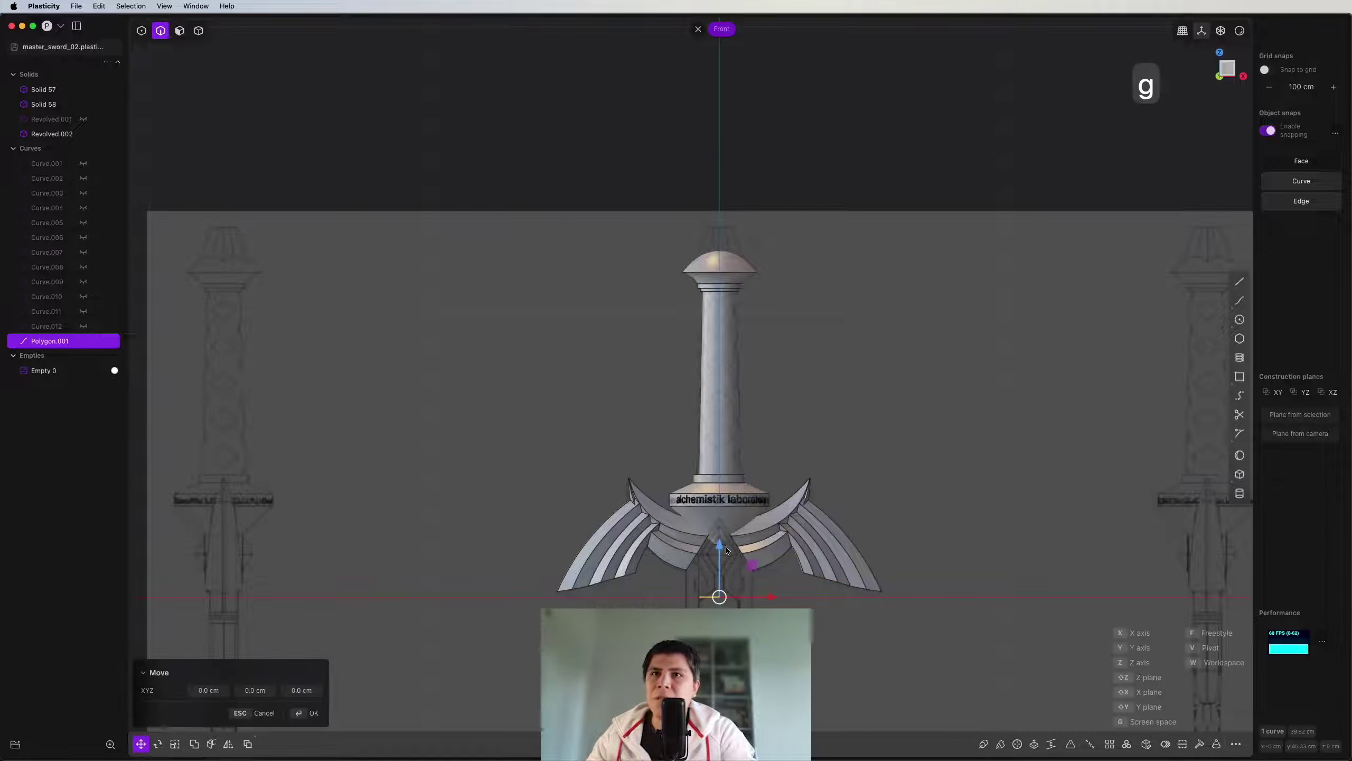
scroll(740, 213, "up", 8)
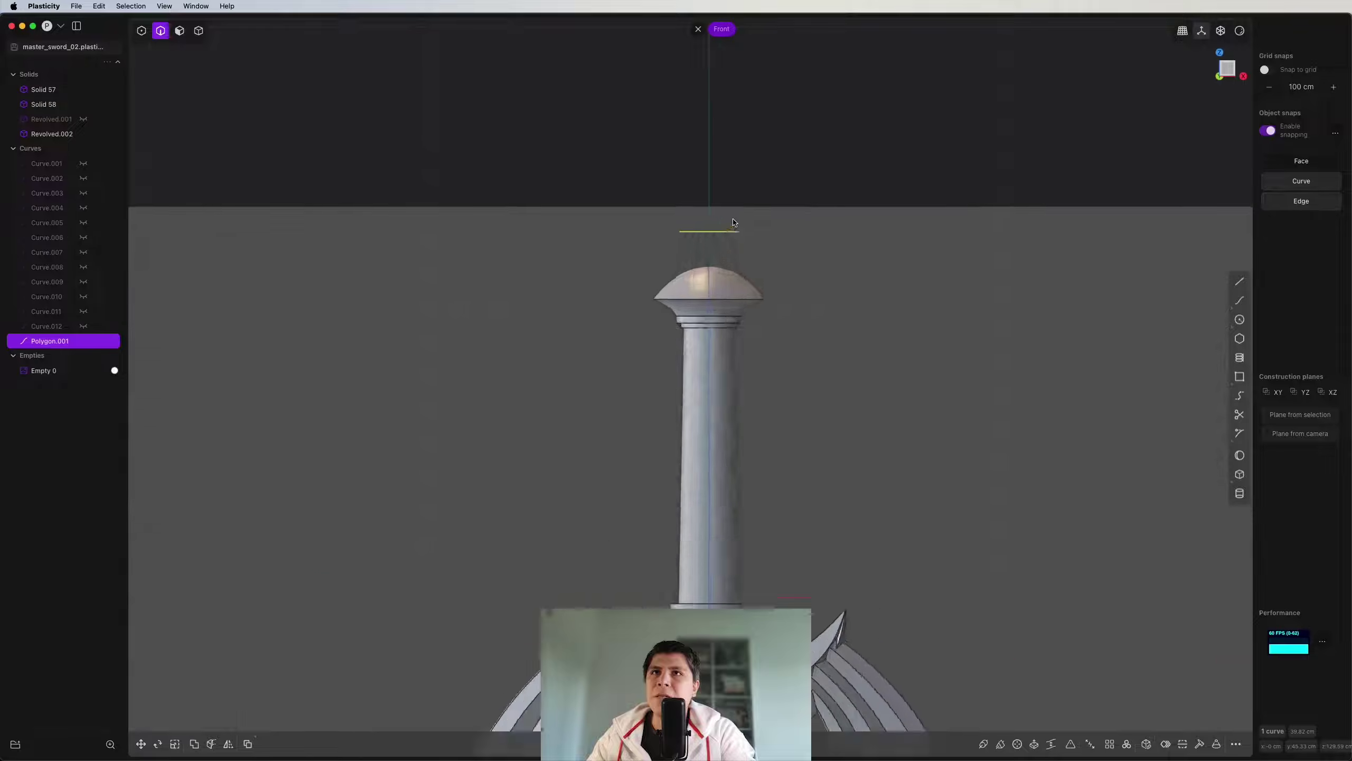
key("s")
left_click(746, 266)
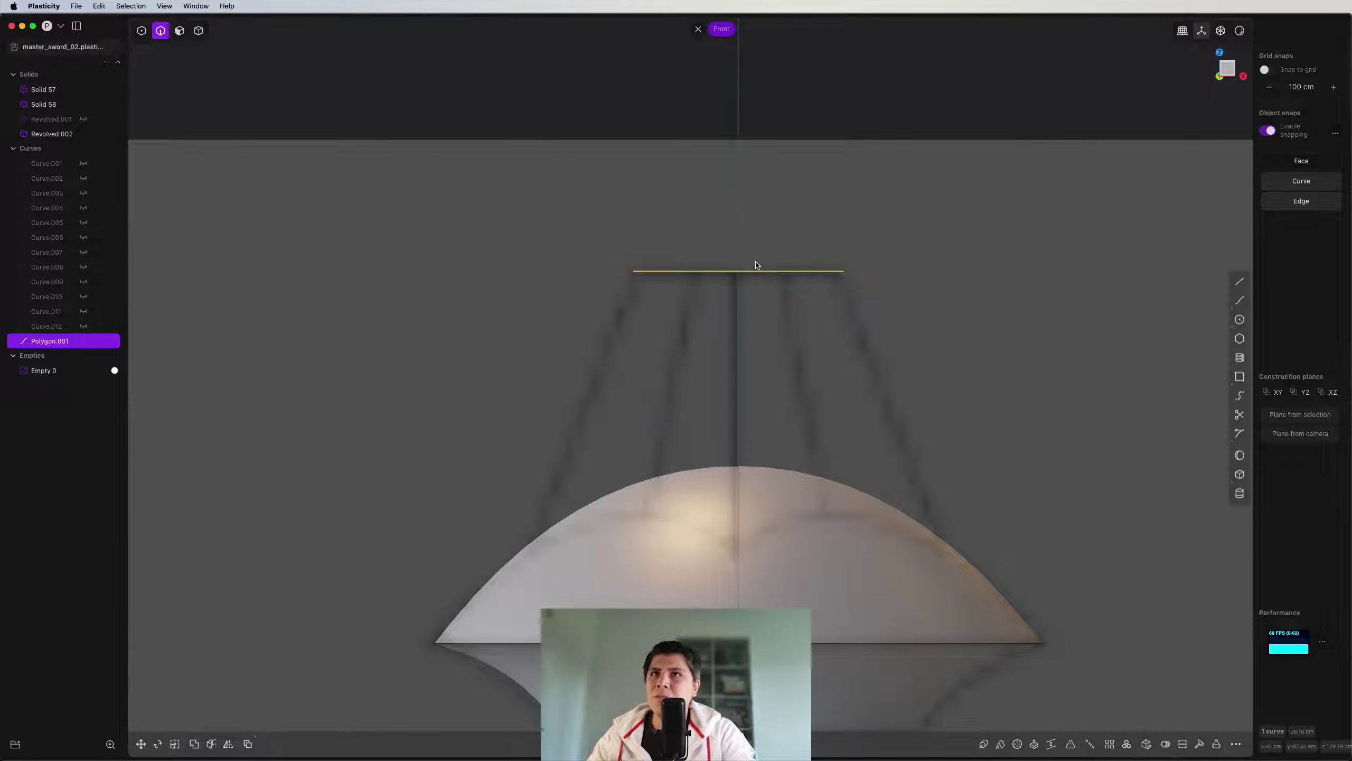
Step: Duplicate the star profile, lower one copy into the pommel dome and enlarge it to follow the blueprint's flare
key("shift+d")
key("Escape")
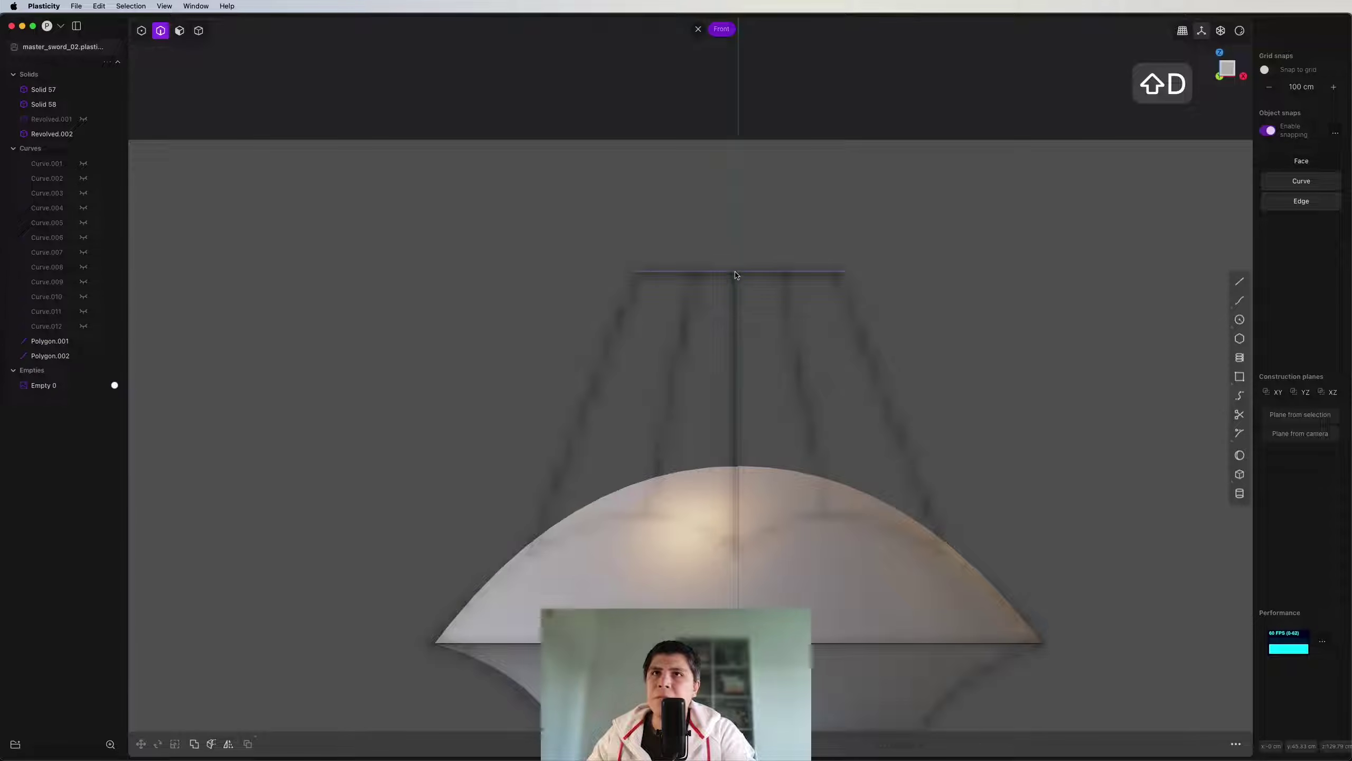
left_click(746, 271)
key("s")
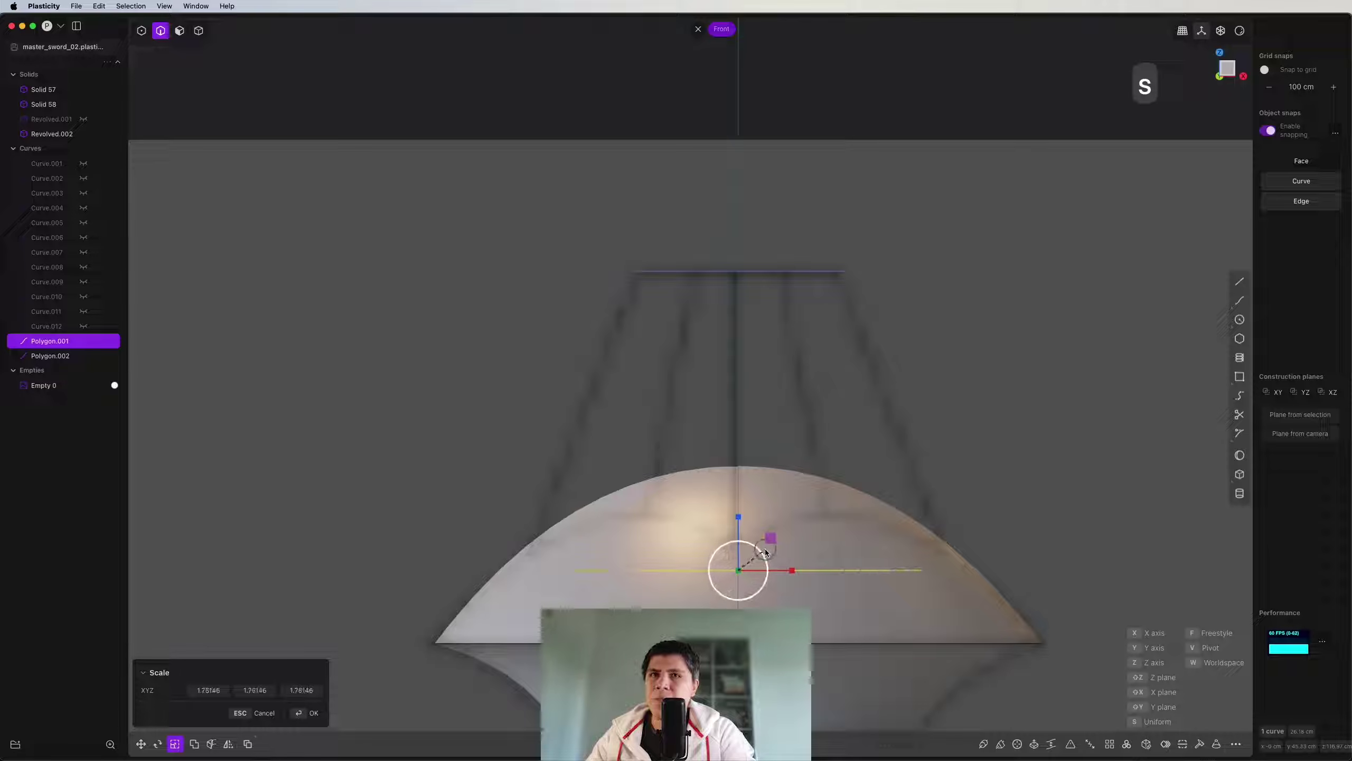
left_click(773, 549)
key("2")
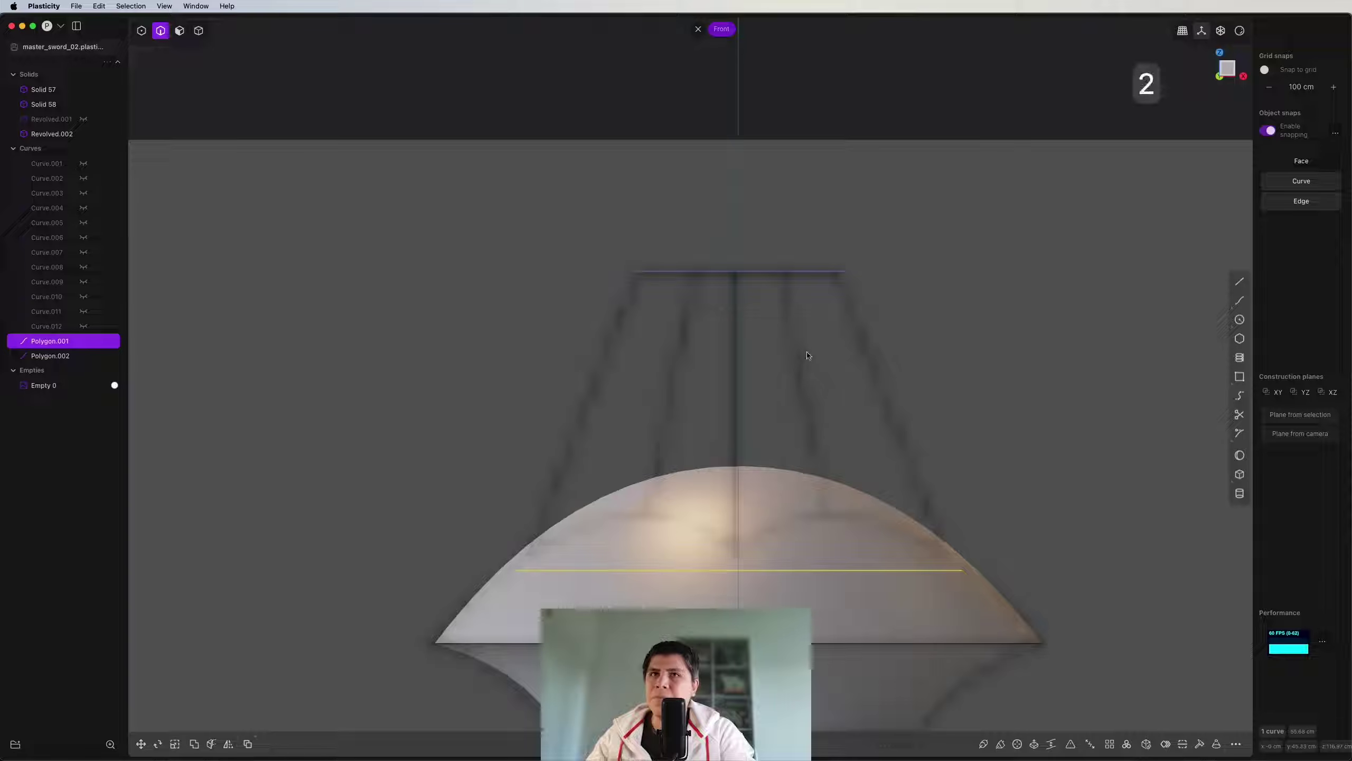
Step: Loft a tapered surface between the small upper star and the large lower star
left_click(808, 270)
middle_click_drag(847, 438, 856, 260, "shift")
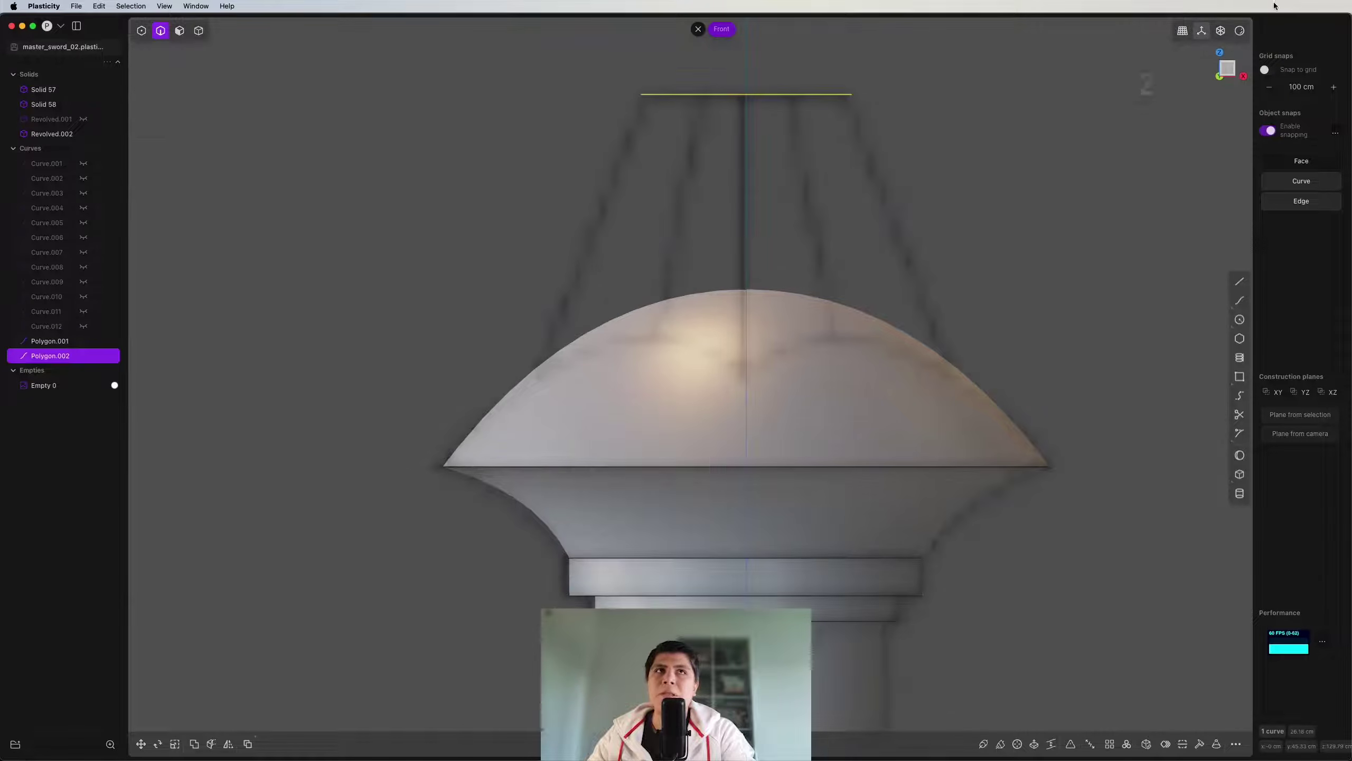
left_click(844, 395)
scroll(850, 372, "down", 3)
key("l")
scroll(863, 304, "down", 3)
middle_click_drag(862, 304, 599, 362)
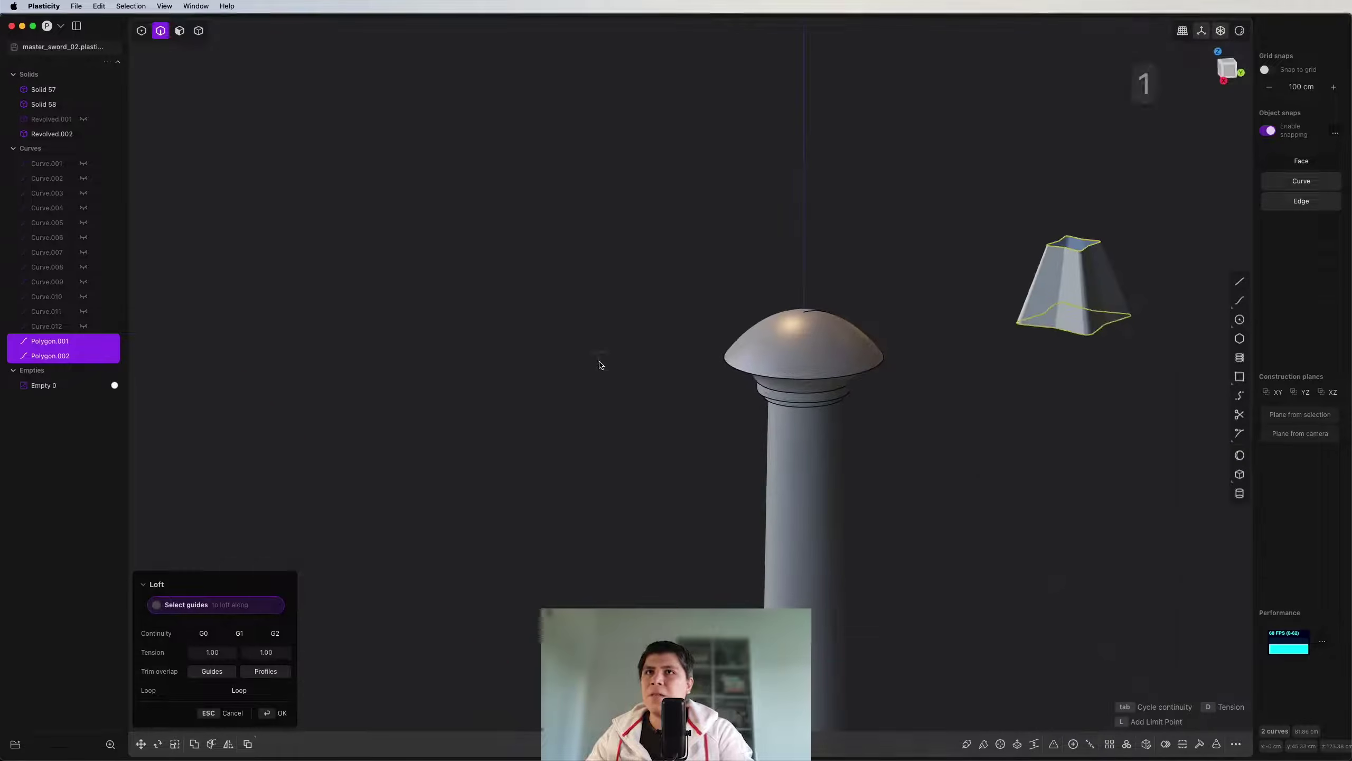
right_click(1011, 347)
Step: Move the lofted sheet onto the handle's axis so its base sinks into the pommel dome
key("4")
key("g")
left_click_drag(1121, 282, 804, 186)
right_click(715, 285)
middle_click_drag(714, 284, 862, 291)
scroll(691, 399, "down", 3)
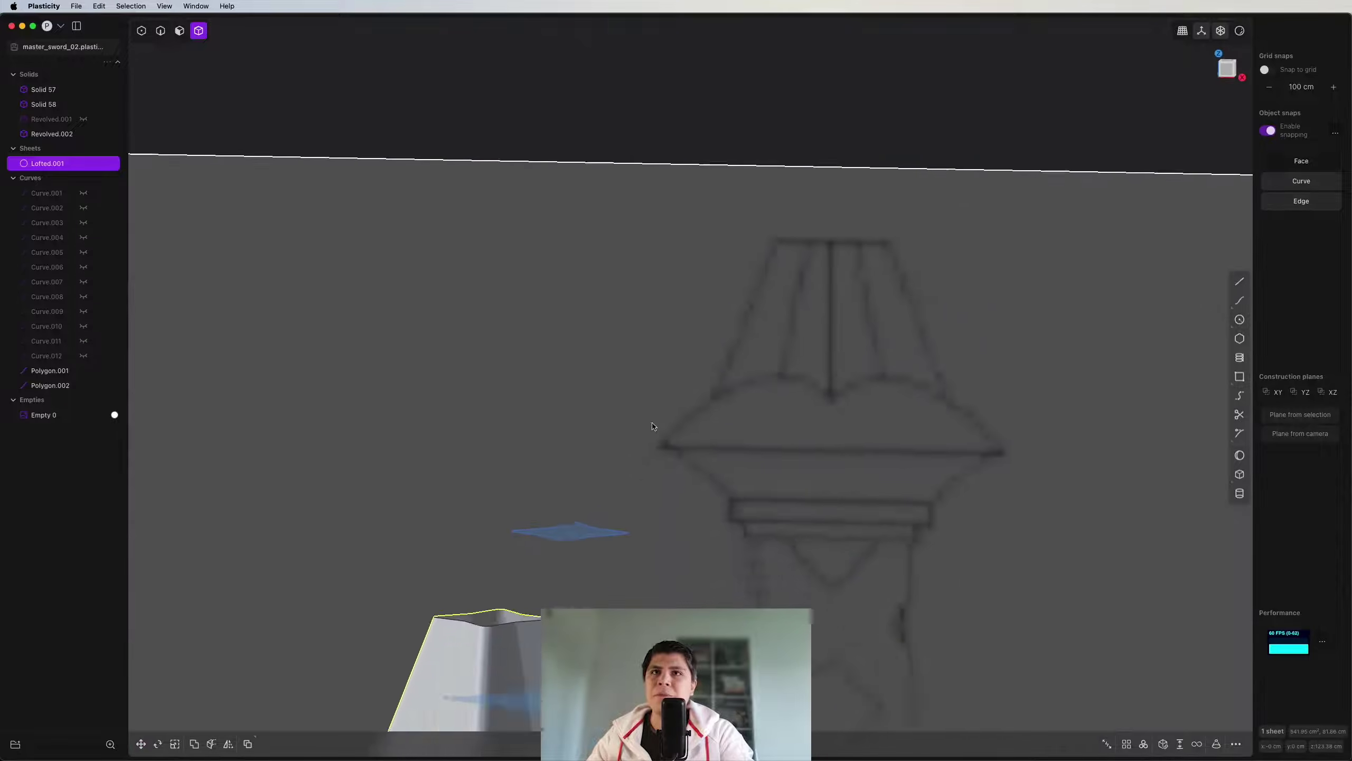
middle_click_drag(539, 608, 617, 441, "shift")
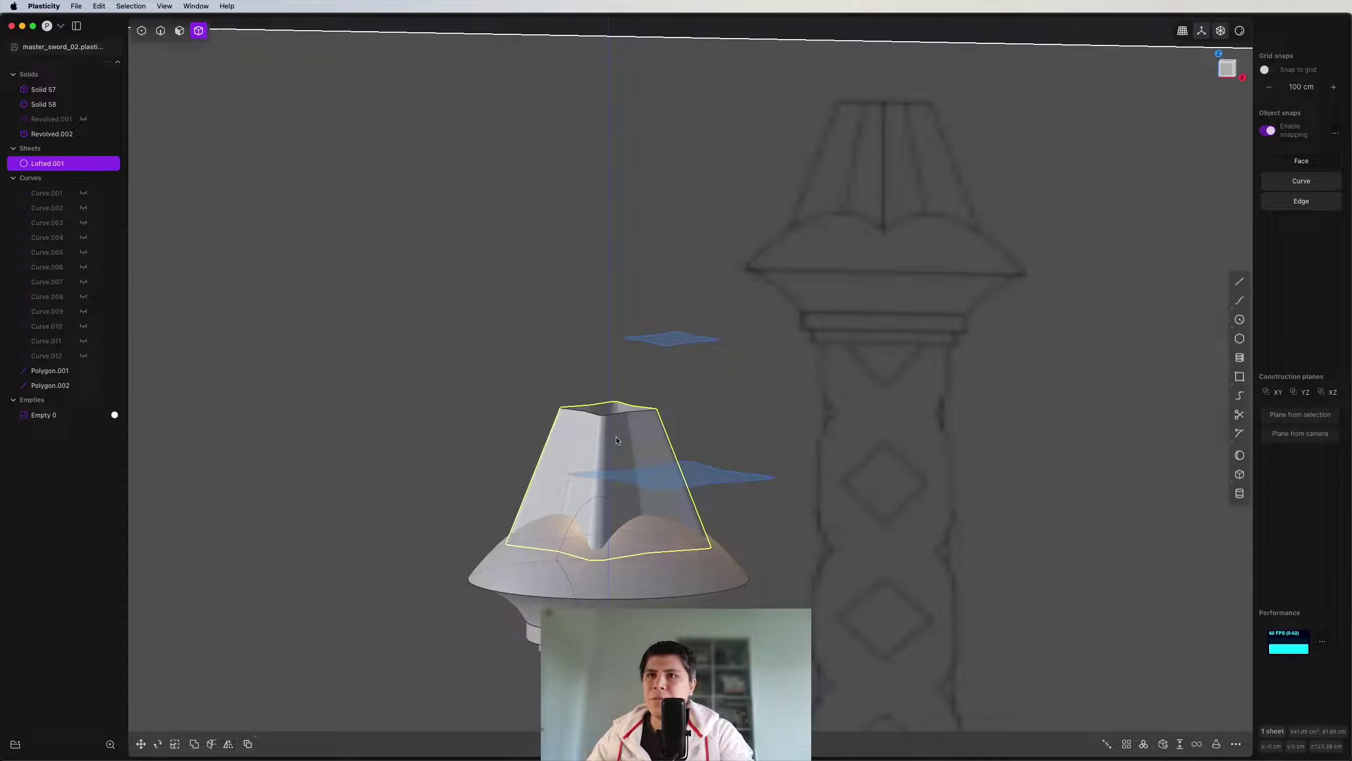
Step: Cap the lofted sheet's open ends to make a solid and unite it with the revolved handle
left_click(1163, 744)
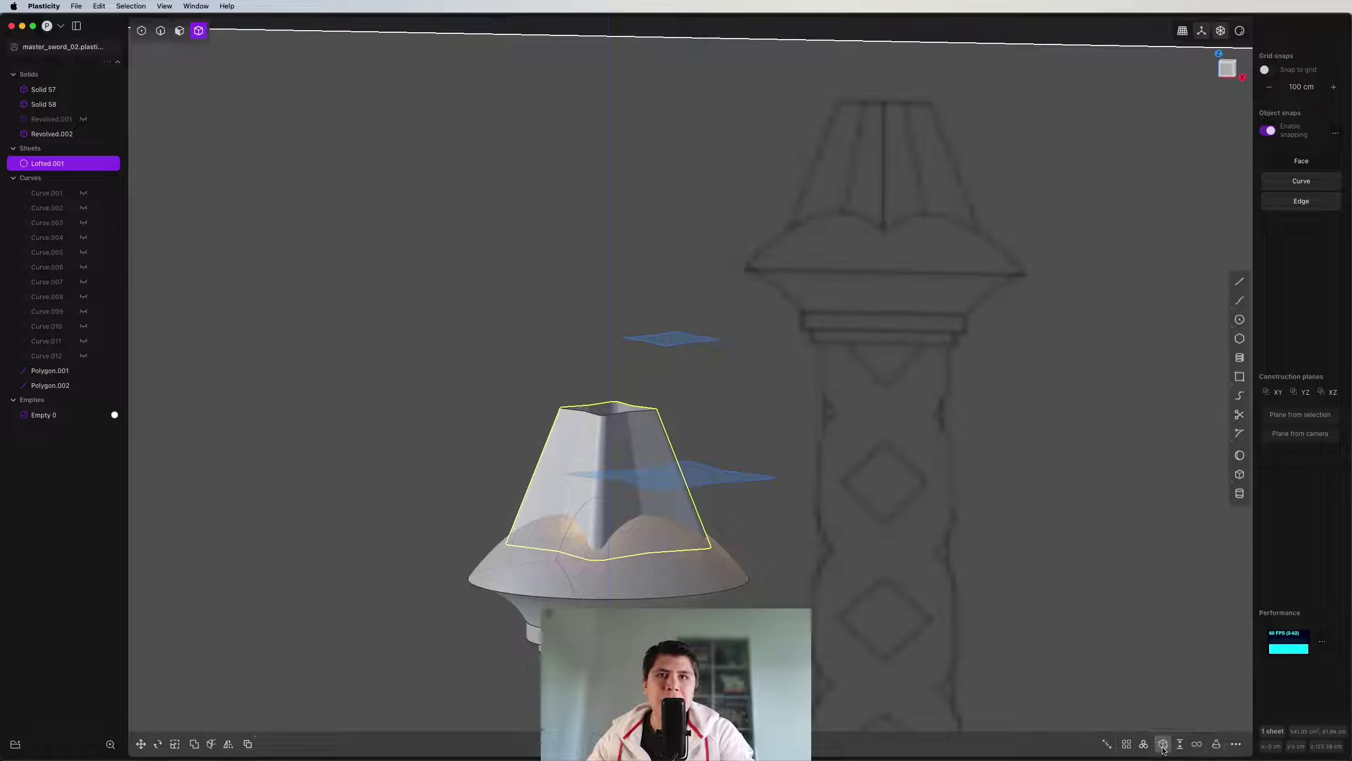
key("f")
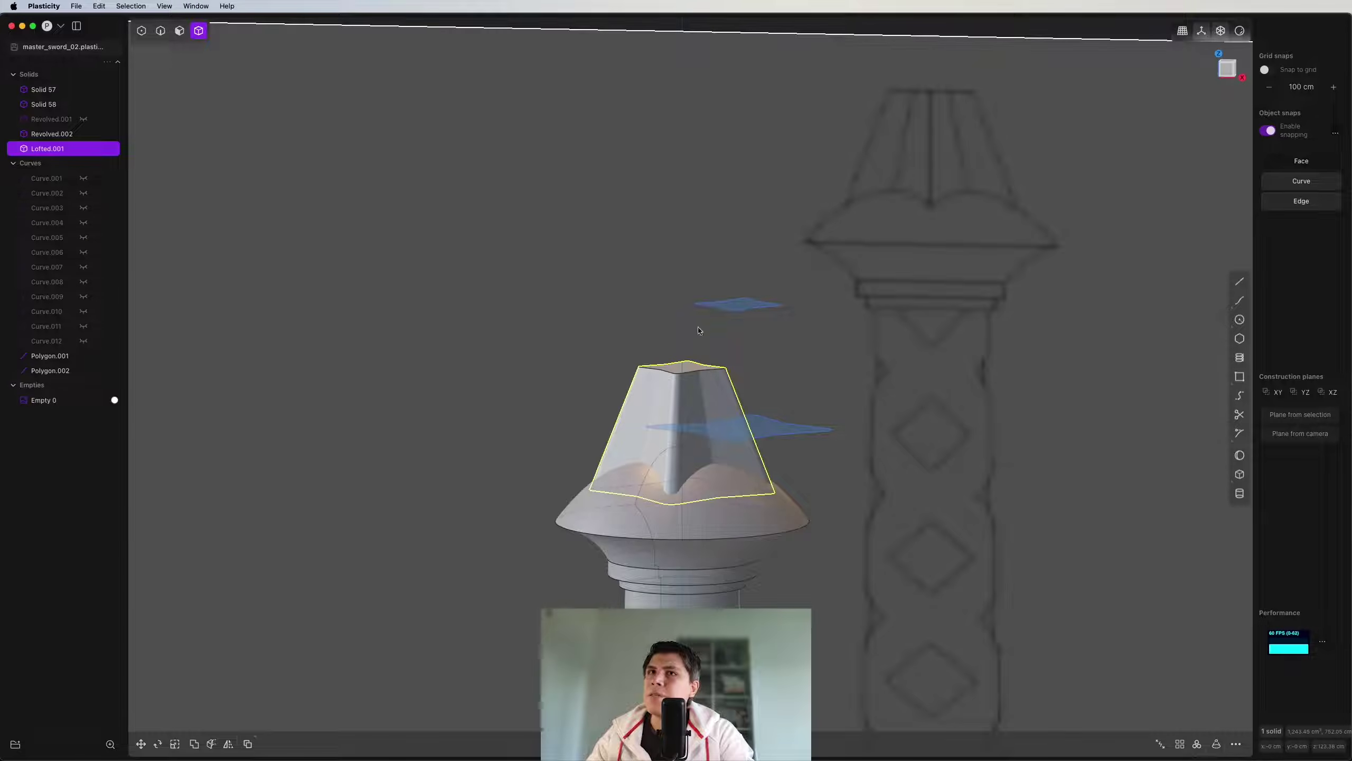
left_click(112, 399)
scroll(747, 287, "down", 3)
left_click(760, 240)
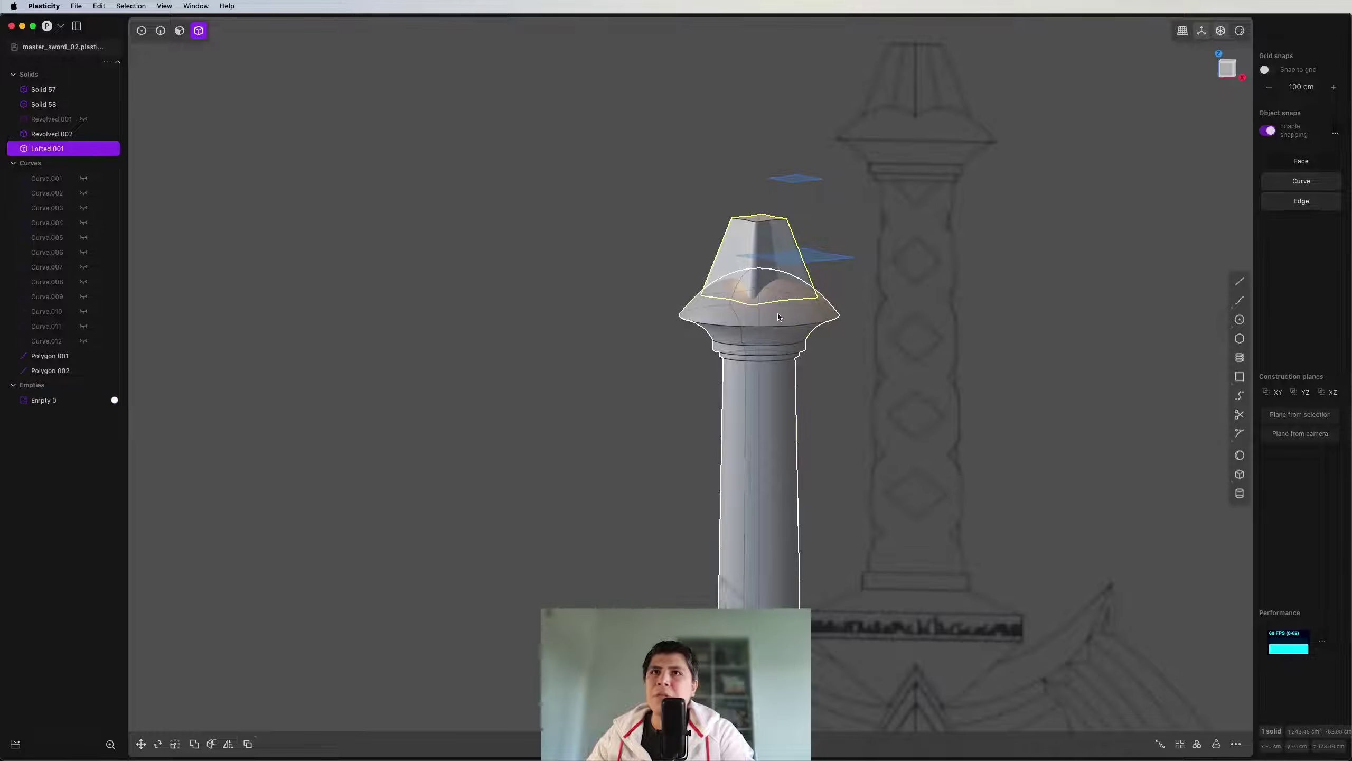
key("q")
key("q")
Step: Fillet the seam between the star-shaped tip and the pommel dome by about 0.55 cm
middle_click_drag(777, 315, 621, 360)
scroll(836, 319, "up", 3)
key("b")
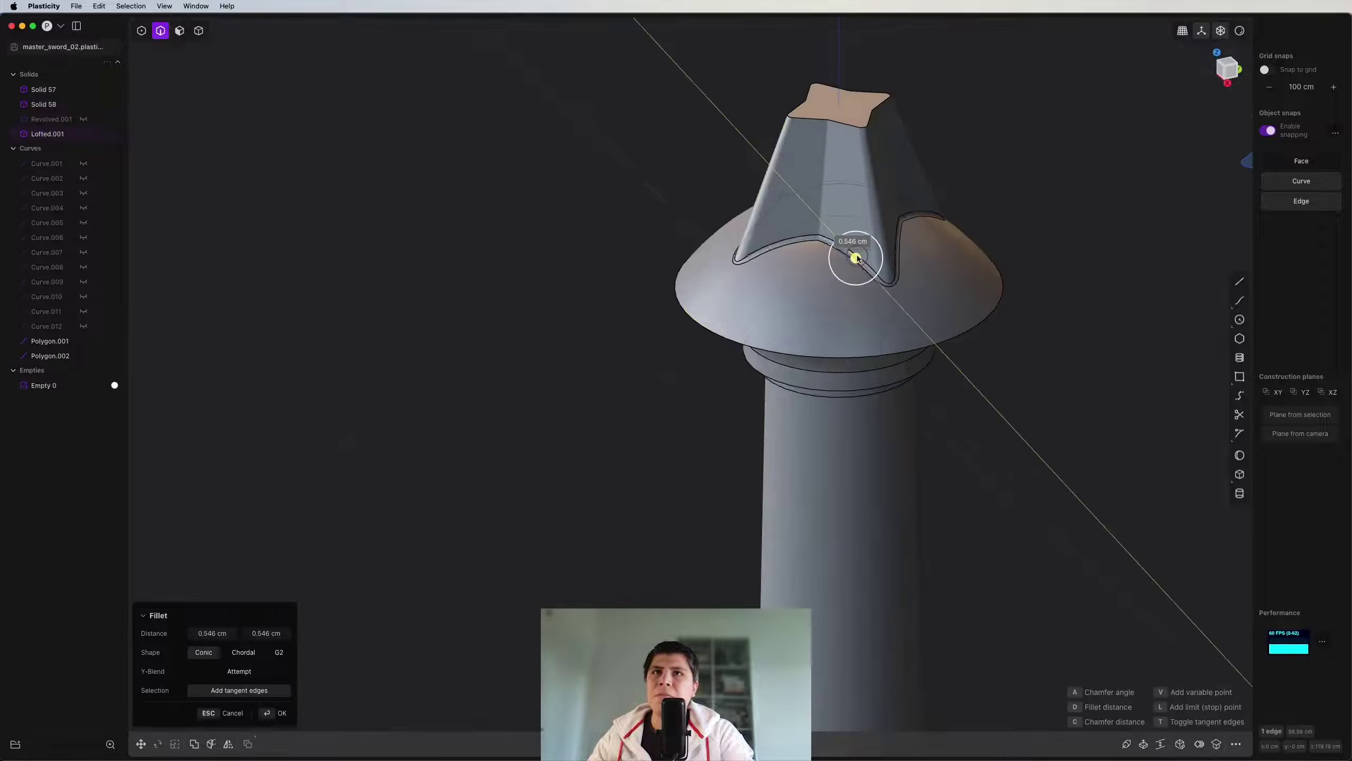
left_click(857, 259)
right_click(857, 259)
Step: Hide the edge lines on the model and delete both leftover star profile curves
key("shift+super+e")
middle_click_drag(905, 323, 912, 319)
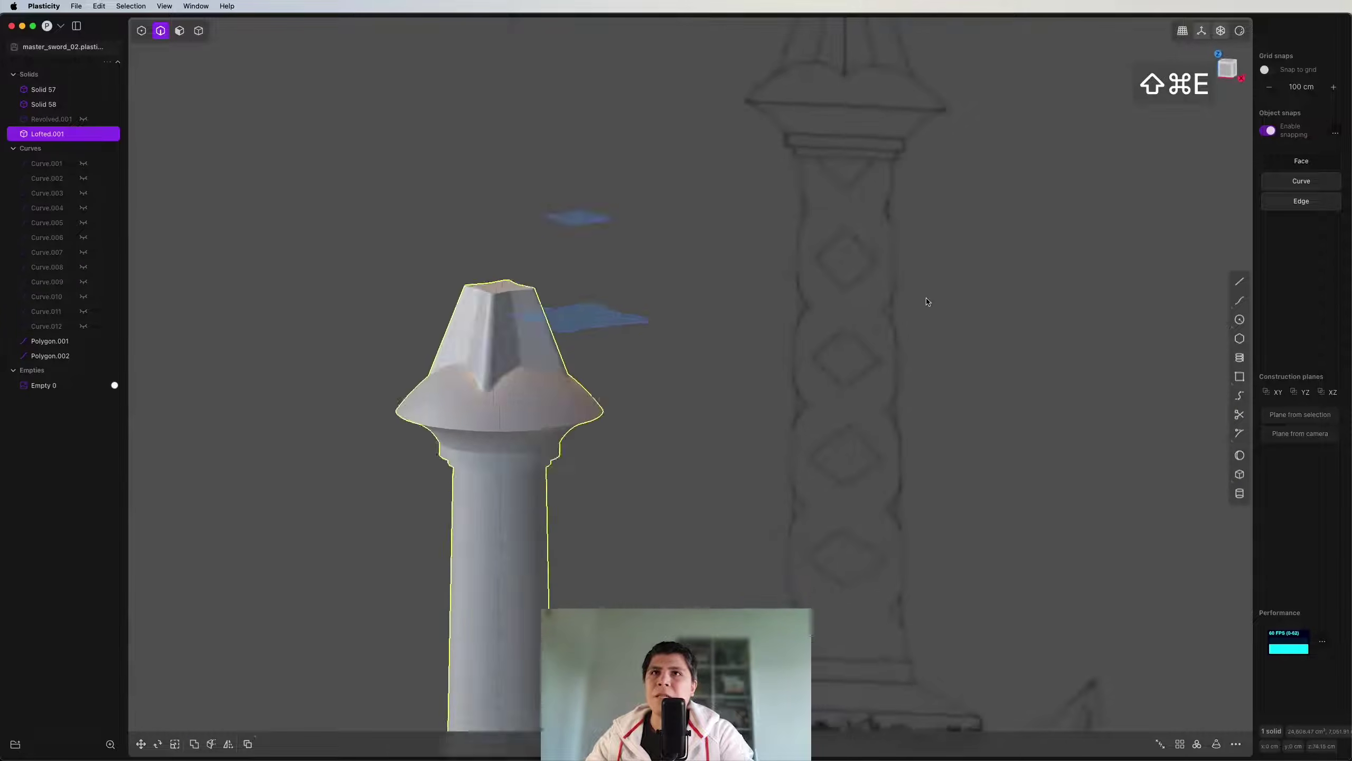
key("2")
key("x")
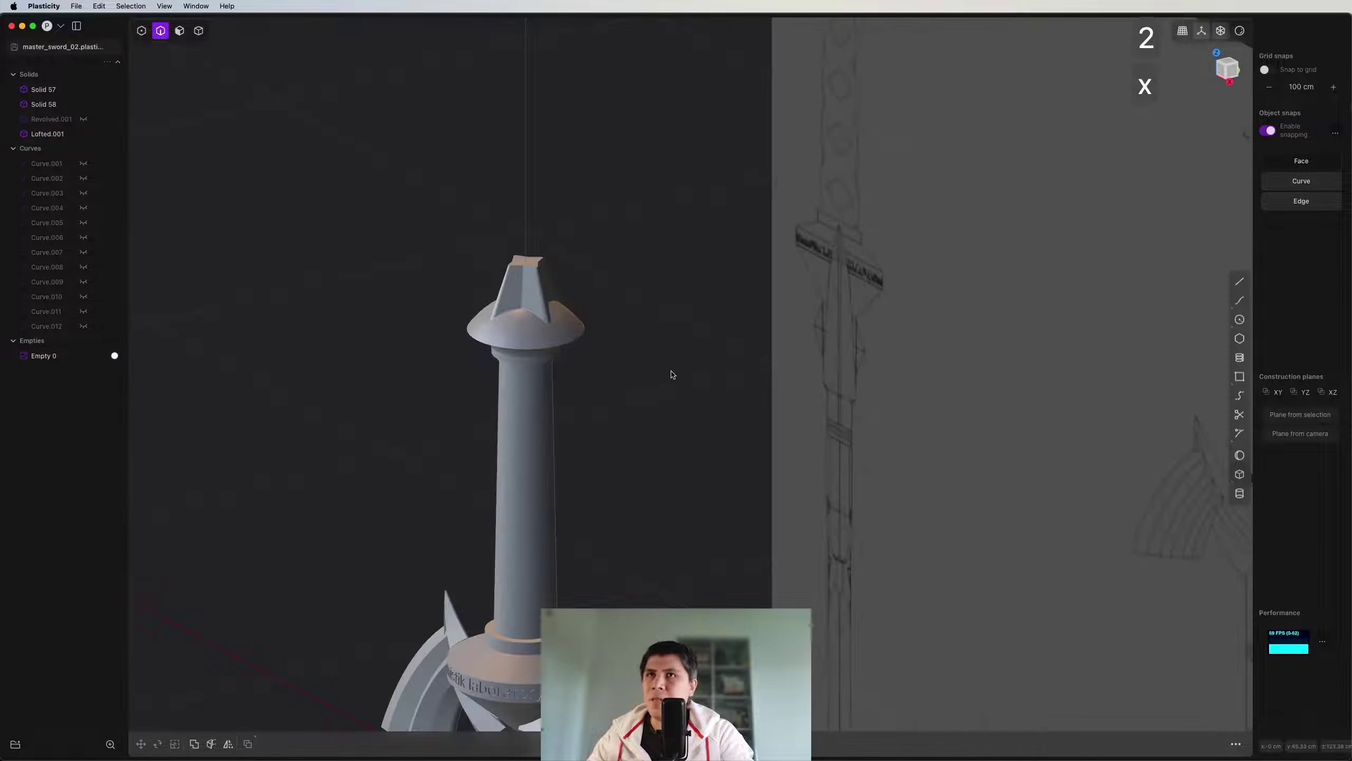
Step: Examine the blueprint's blade base below the guard in the front view
key("1")
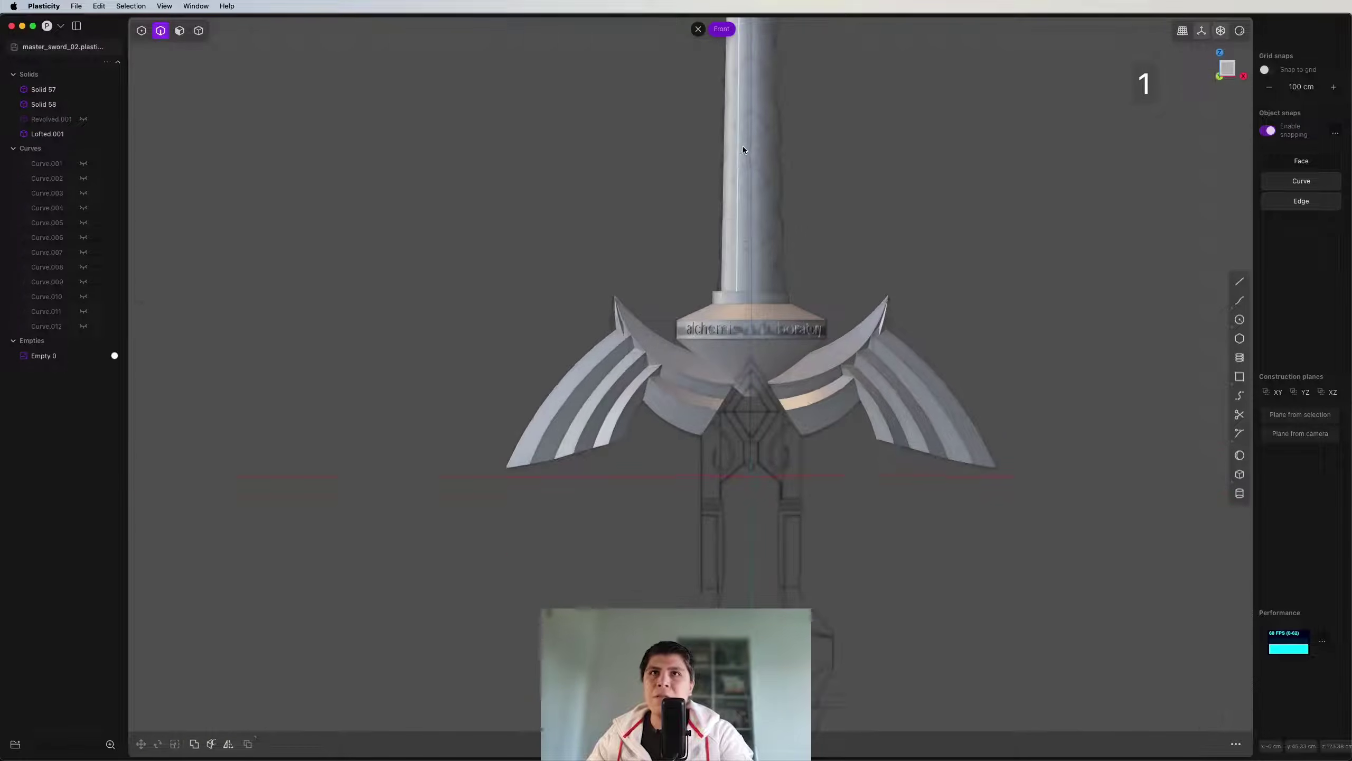
scroll(762, 94, "down", 3)
scroll(685, 314, "up", 5)
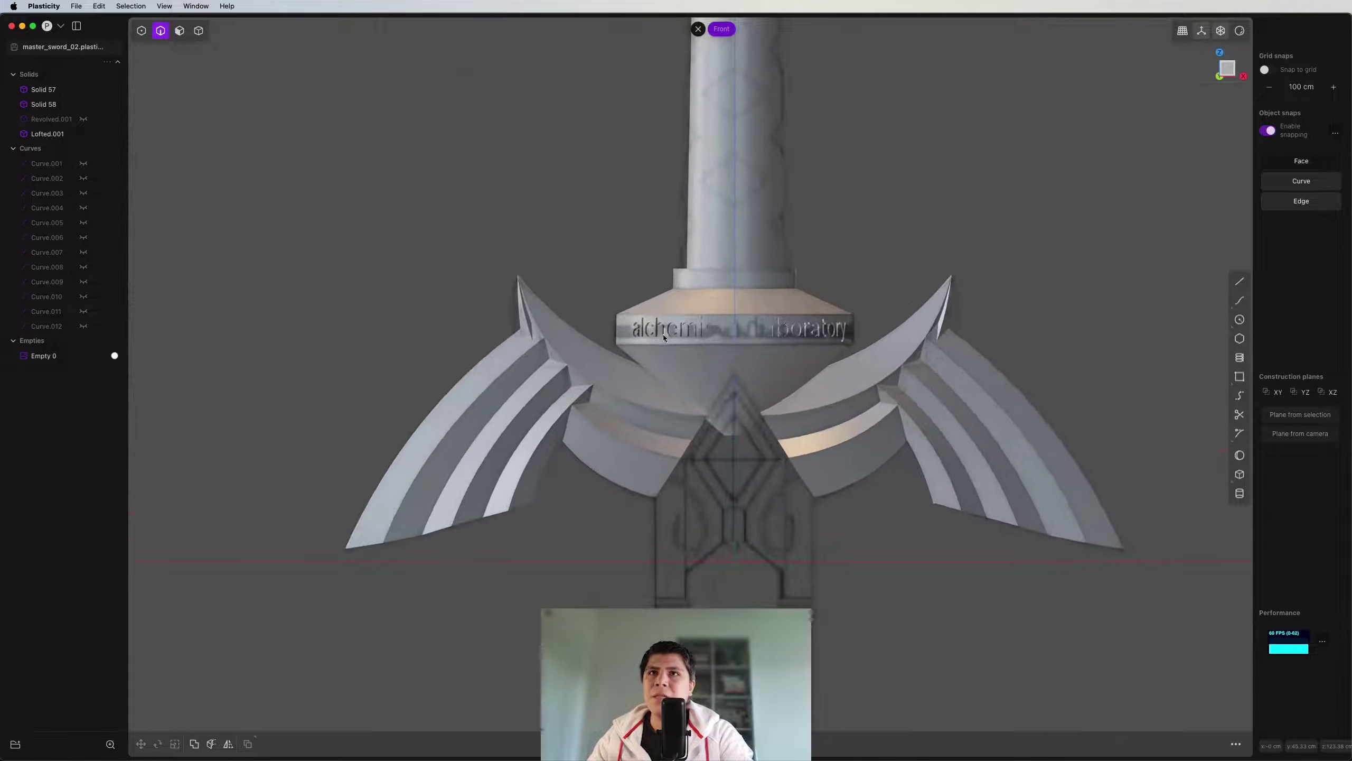
middle_click_drag(685, 314, 690, 263, "shift")
scroll(782, 330, "down", 10)
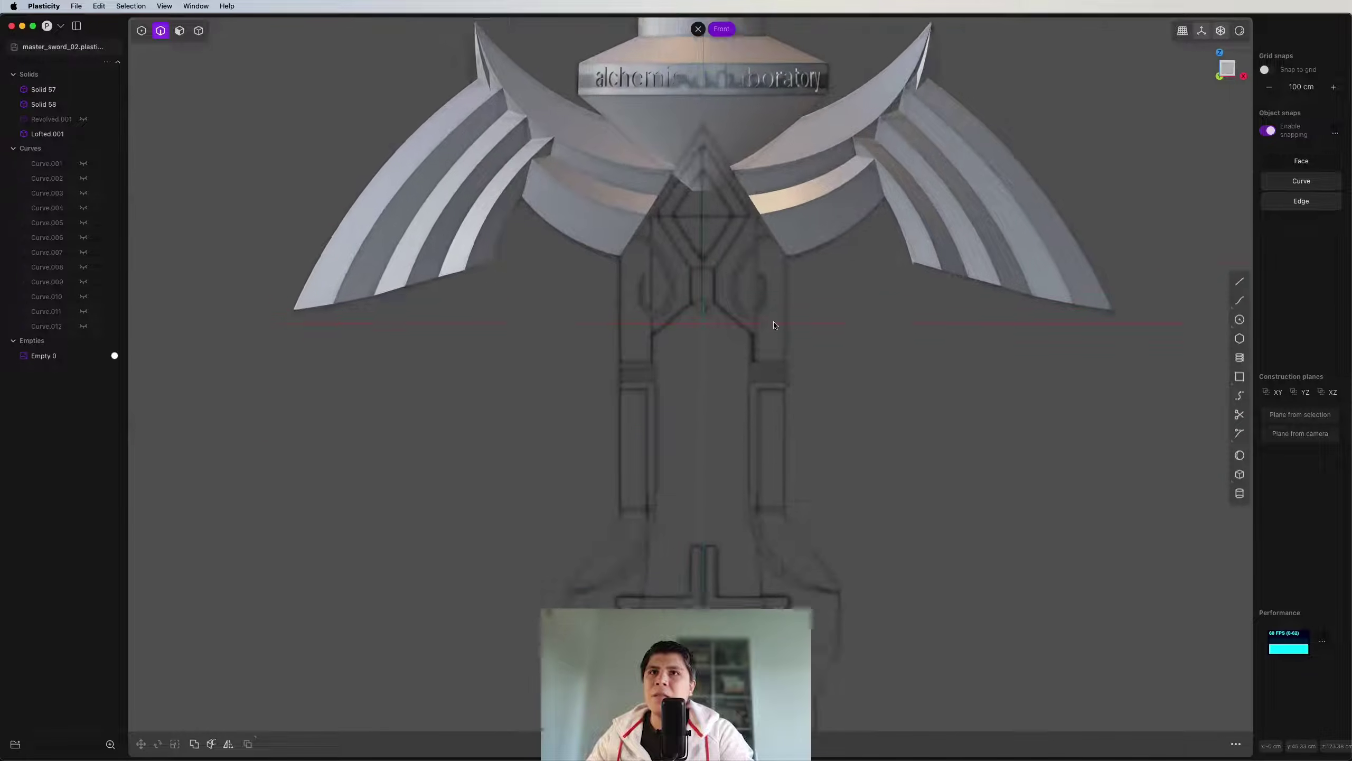
Step: Examine the blade on the front reference image from the winged guard down to the pointed tip
scroll(750, 375, "down", 2)
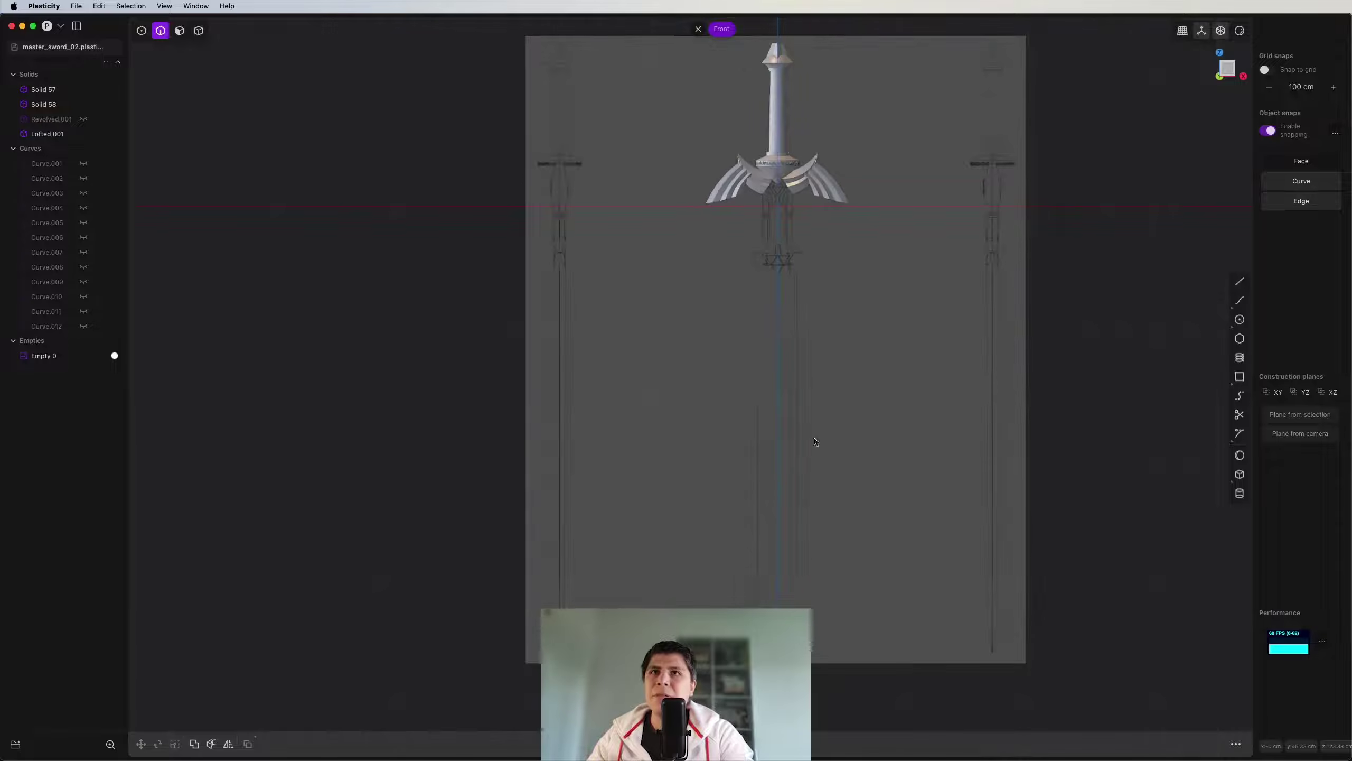
scroll(742, 580, "up", 10)
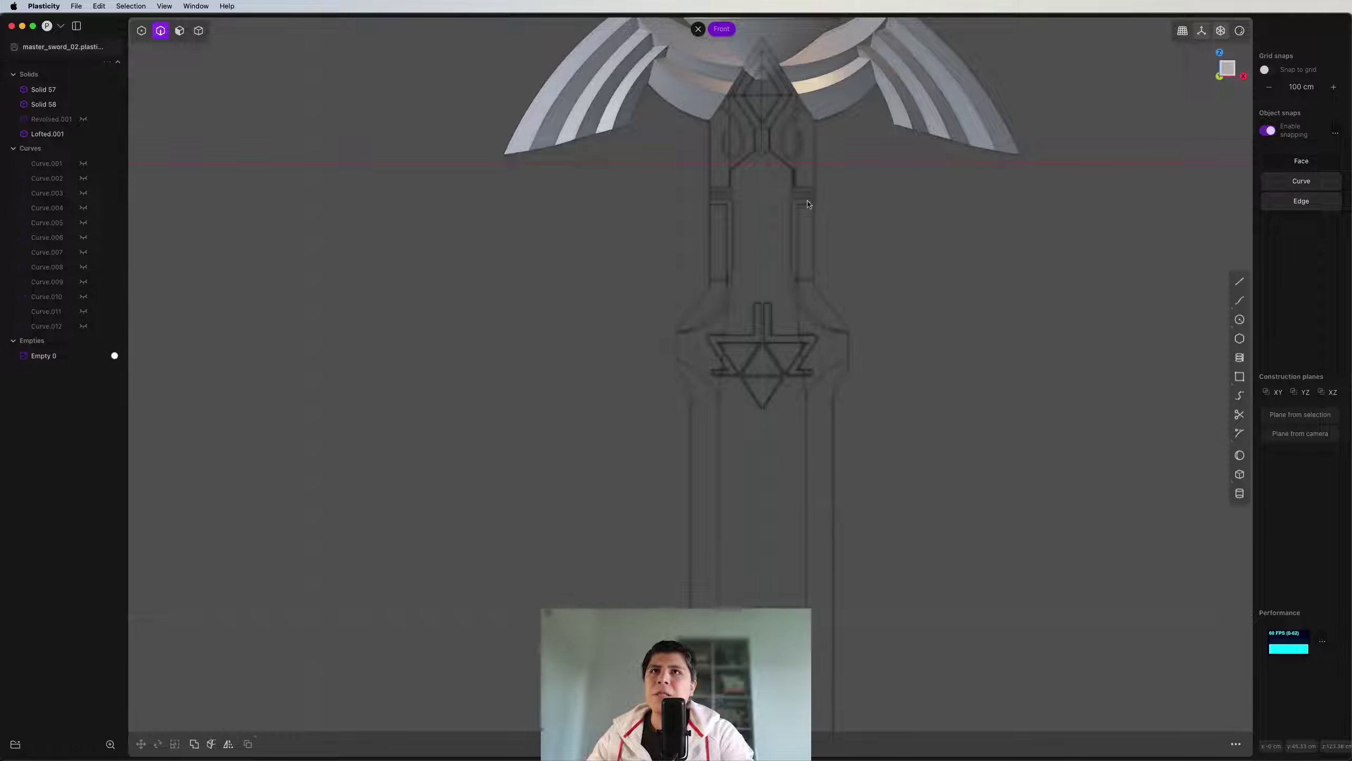
scroll(726, 176, "up", 1)
scroll(852, 480, "down", 3)
middle_click_drag(833, 468, 830, 212, "shift")
scroll(894, 553, "down", 5)
middle_click_drag(894, 553, 785, 193, "shift")
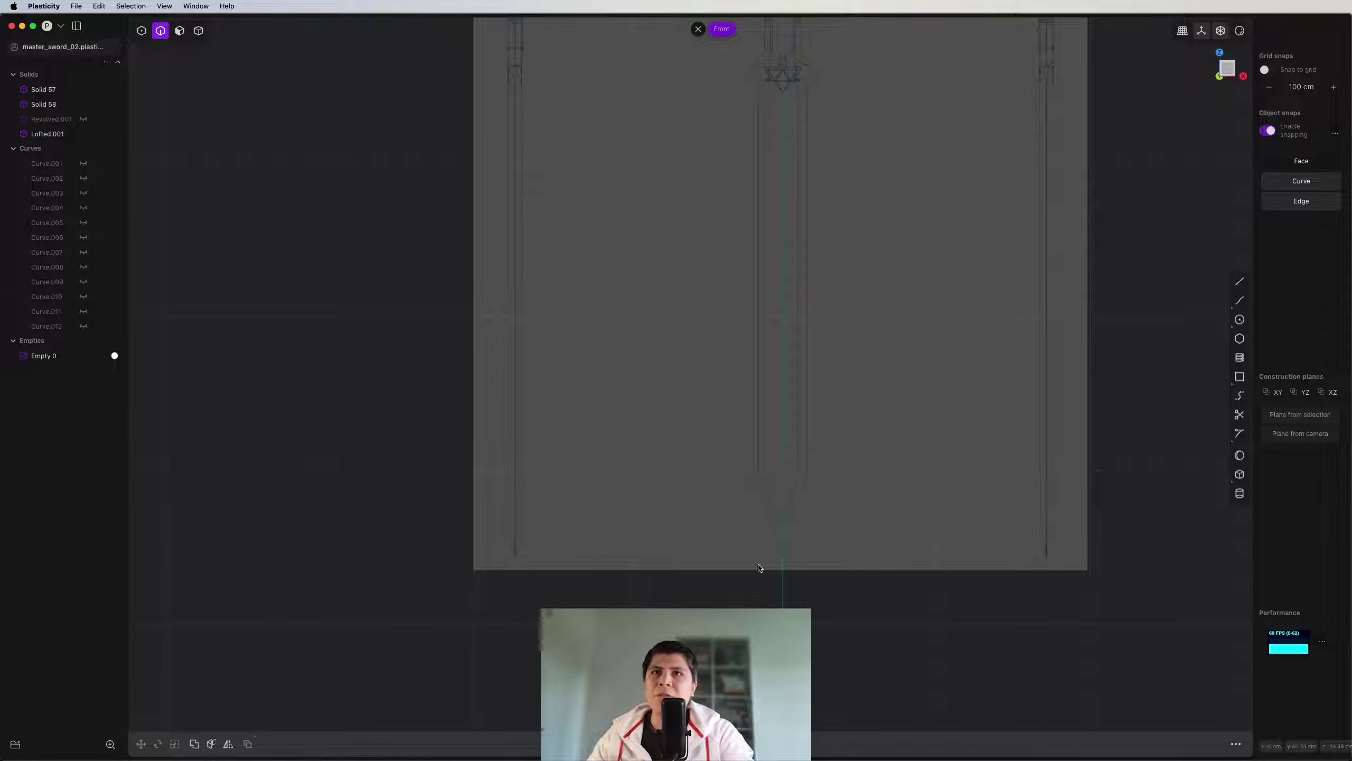
middle_click_drag(807, 278, 798, 507, "shift")
scroll(777, 394, "up", 5)
middle_click_drag(794, 442, 785, 357, "shift")
scroll(775, 368, "down", 6)
middle_click_drag(785, 480, 764, 268, "shift")
scroll(723, 578, "up", 5)
scroll(723, 578, "down", 5)
middle_click_drag(790, 517, 762, 476, "shift")
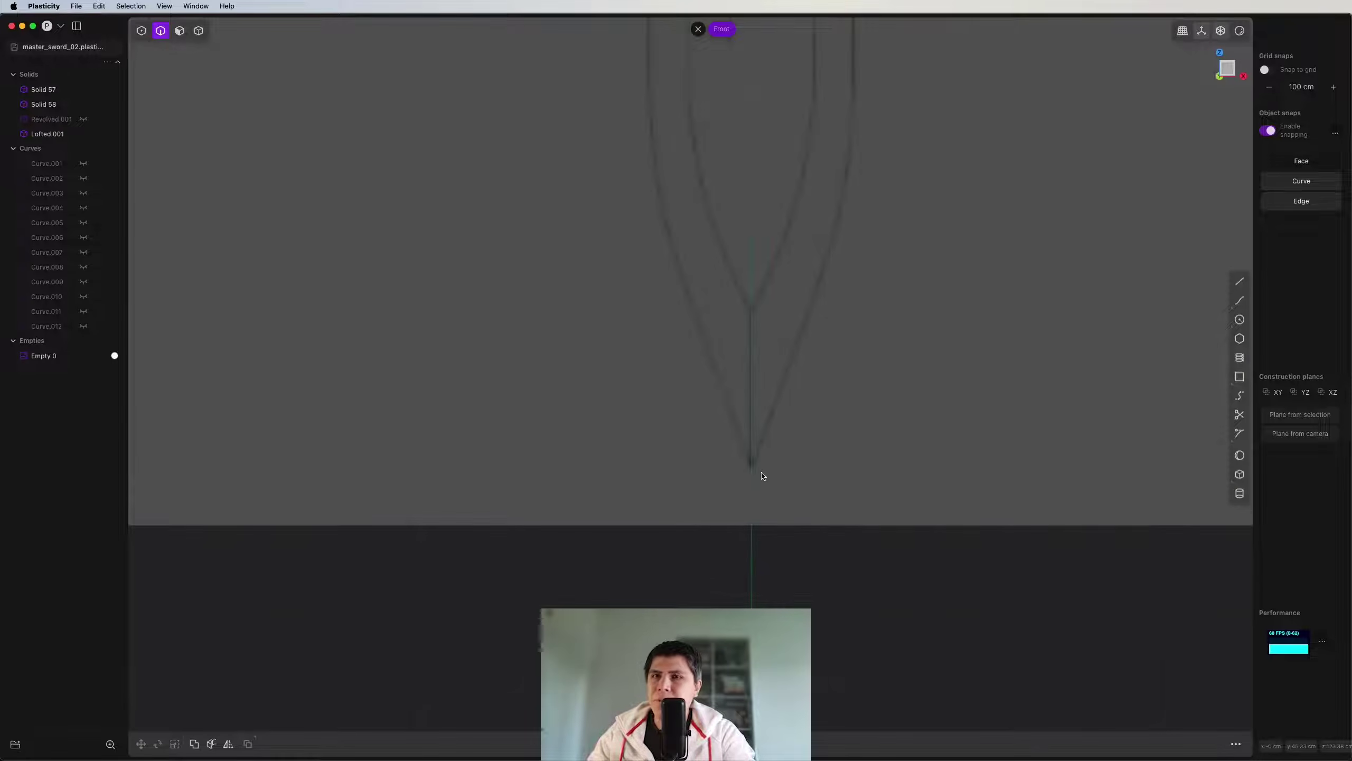
Step: Trace the right outer edge of the blade tip with a control-point curve from the point to the straight edge
key("ctrl+super+c")
left_click(750, 469)
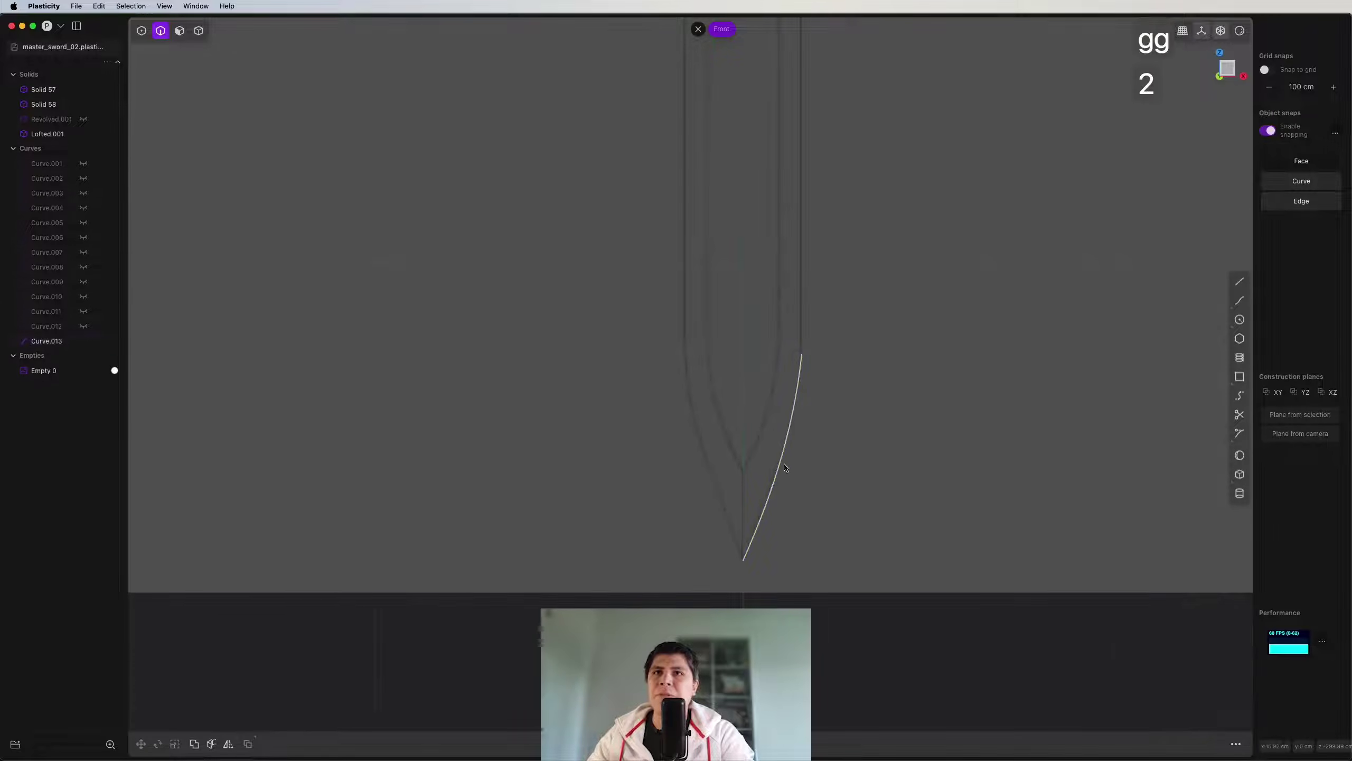
left_click(789, 413)
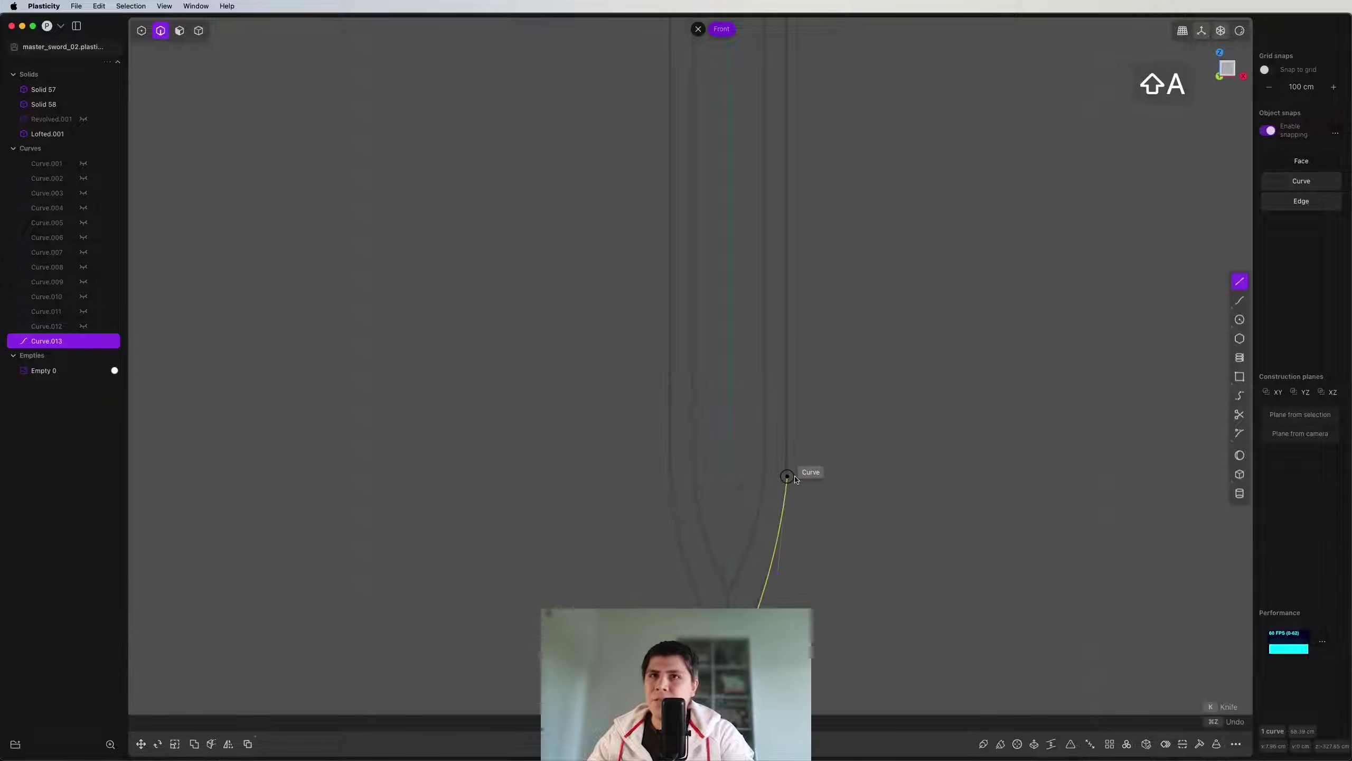
Step: Draw a vertical line from the tip curve's upper end to the small notch mark below the triangle emblem
left_click(787, 476)
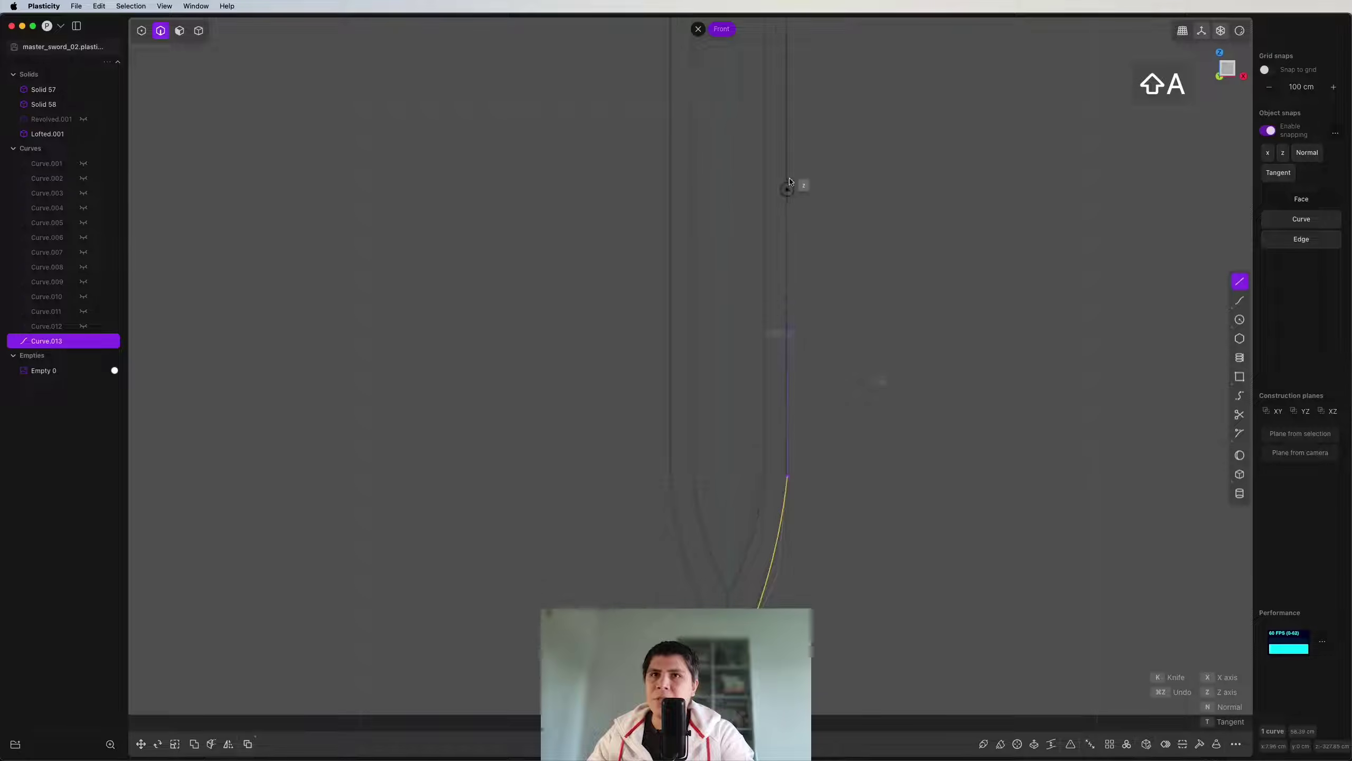
scroll(761, 266, "down", 5)
scroll(748, 367, "up", 5)
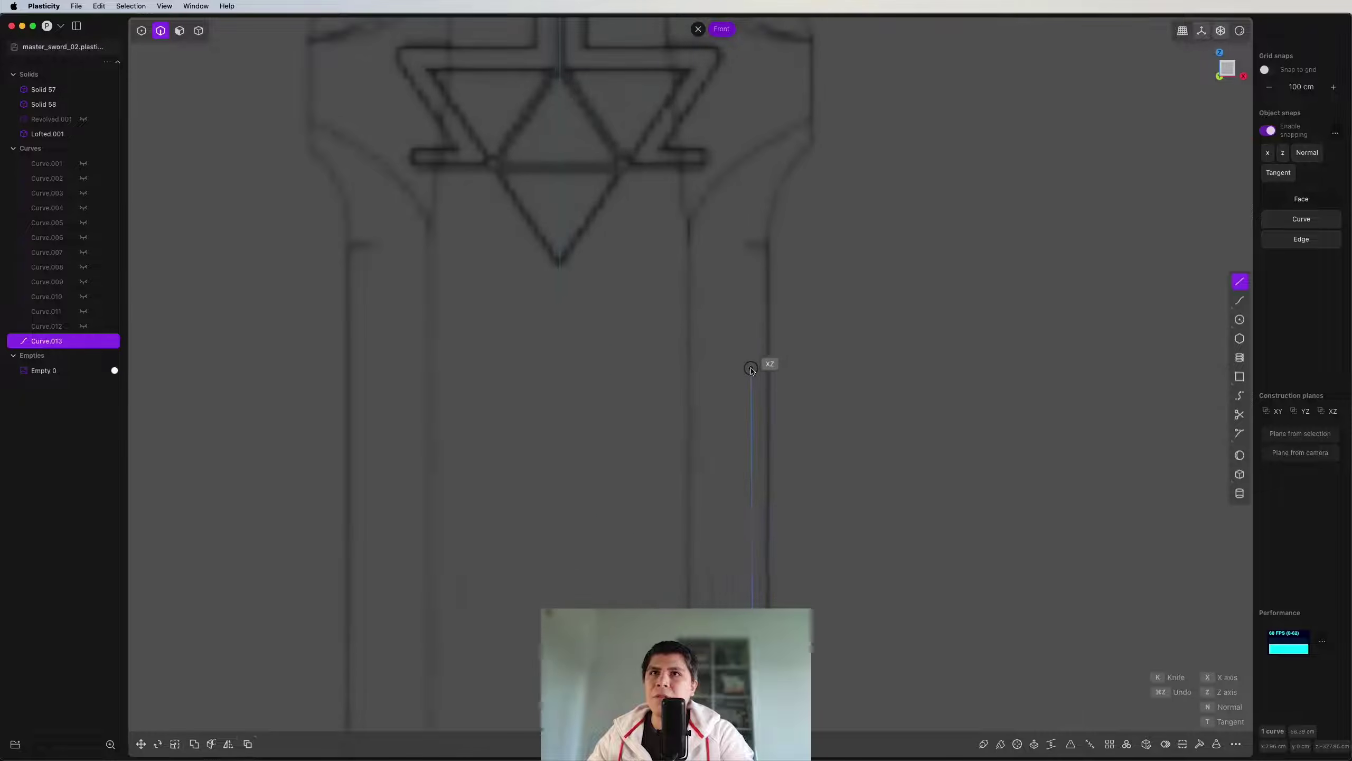
left_click(770, 254)
Step: Trace the outer flare with a three-point curve from the straight edge's upper end to the blade's widest corner
key("ctrl+super+c")
scroll(800, 357, "up", 3)
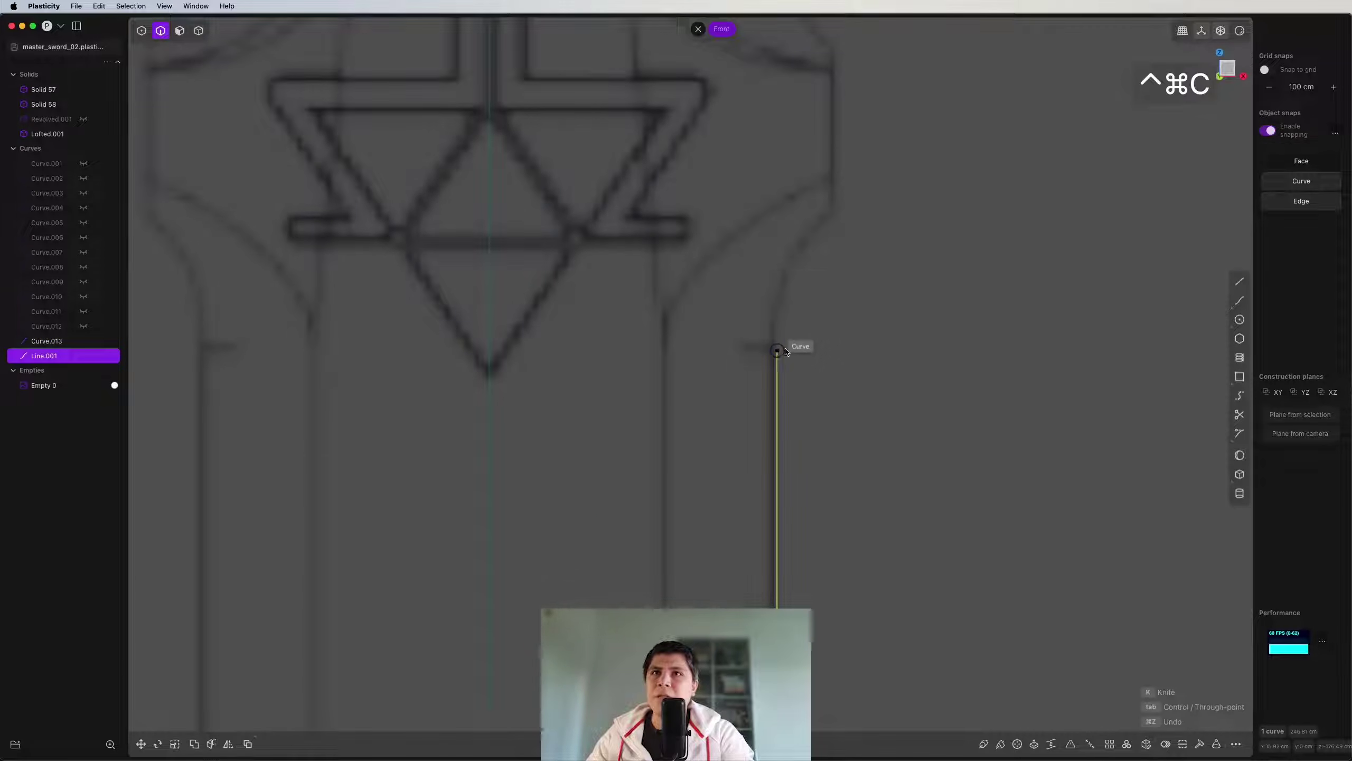
left_click(785, 350)
left_click(778, 271)
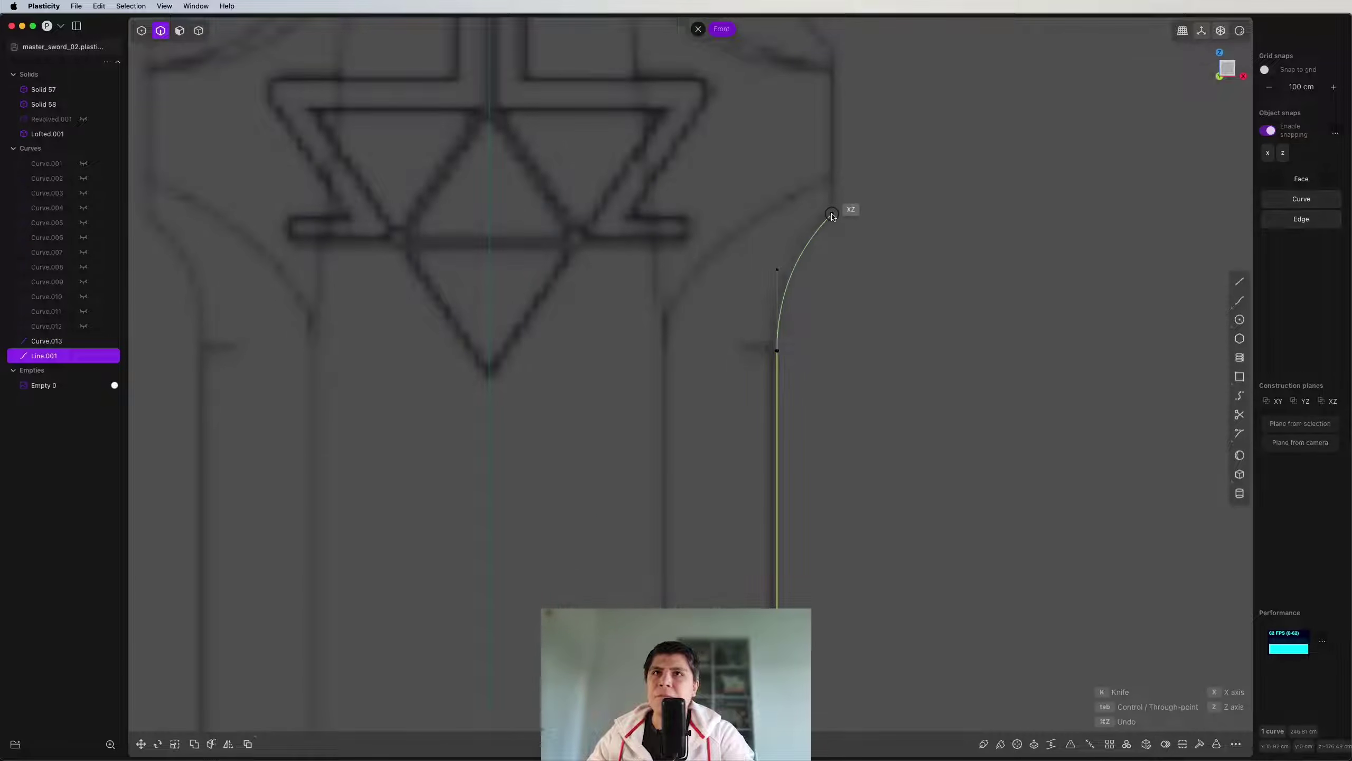
left_click(832, 215)
Step: Trace the inner flare curve beside the emblem and extend it with a vertical inner bevel line to the tip's start
key("ctrl+super+c")
scroll(886, 243, "up", 3)
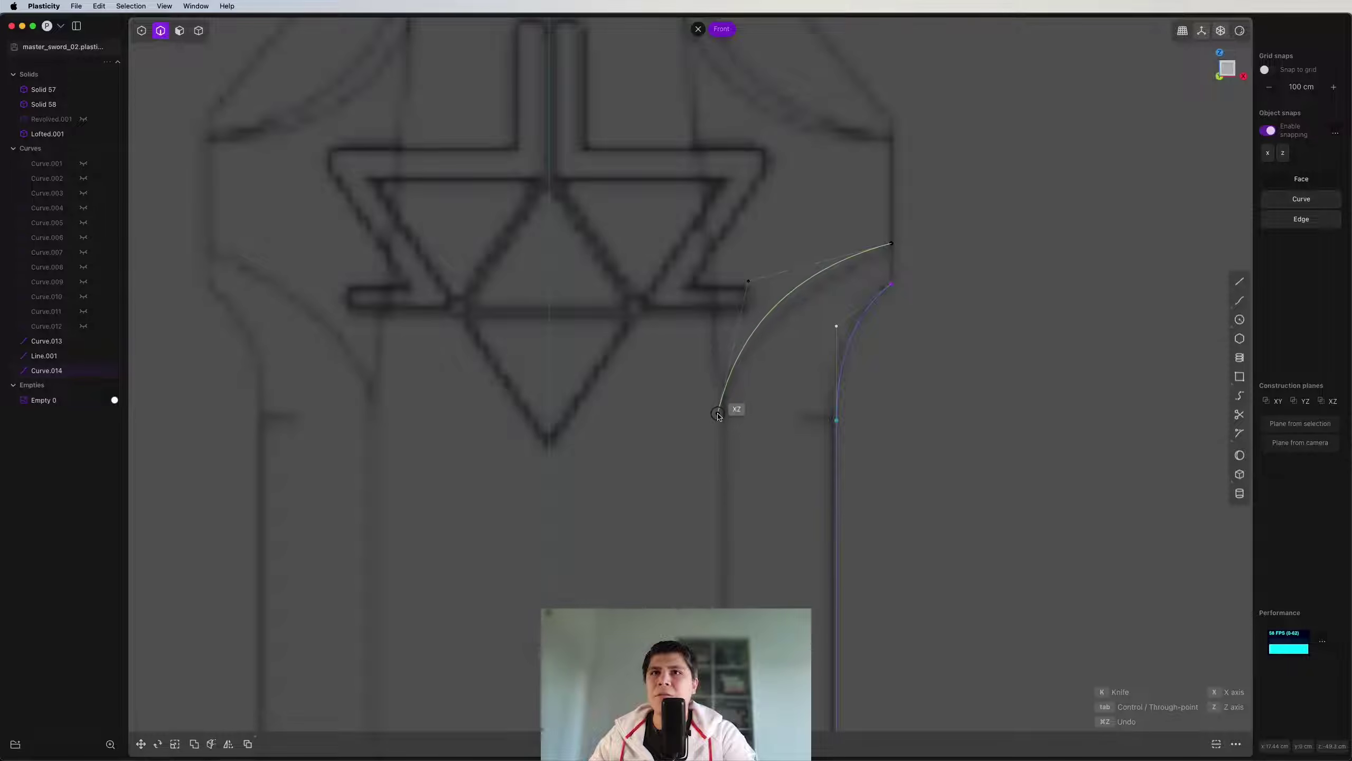
left_click(719, 416)
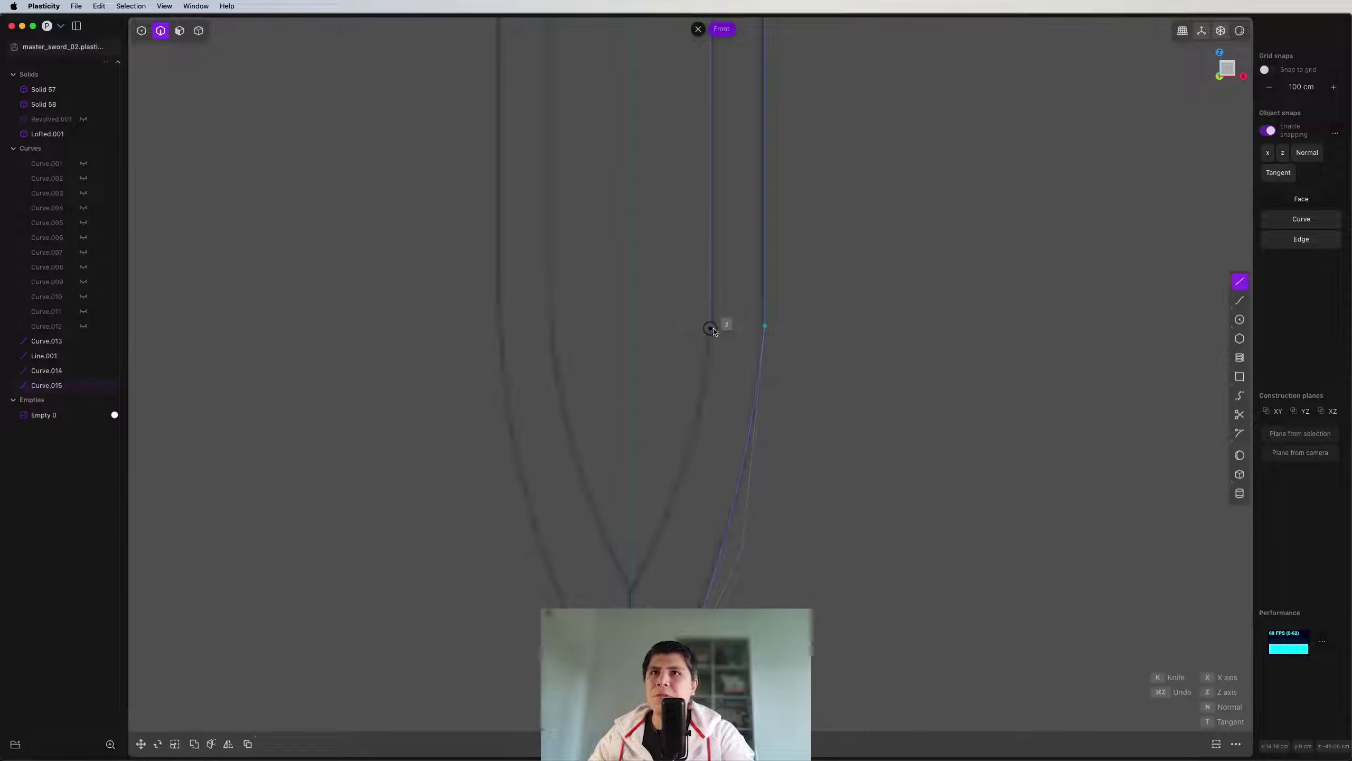
left_click(711, 328)
scroll(745, 325, "down", 2)
Step: Trace the inner bevel of the tip with a curve from the inner line's lower end to the blade's centre line
key("ctrl+super+c")
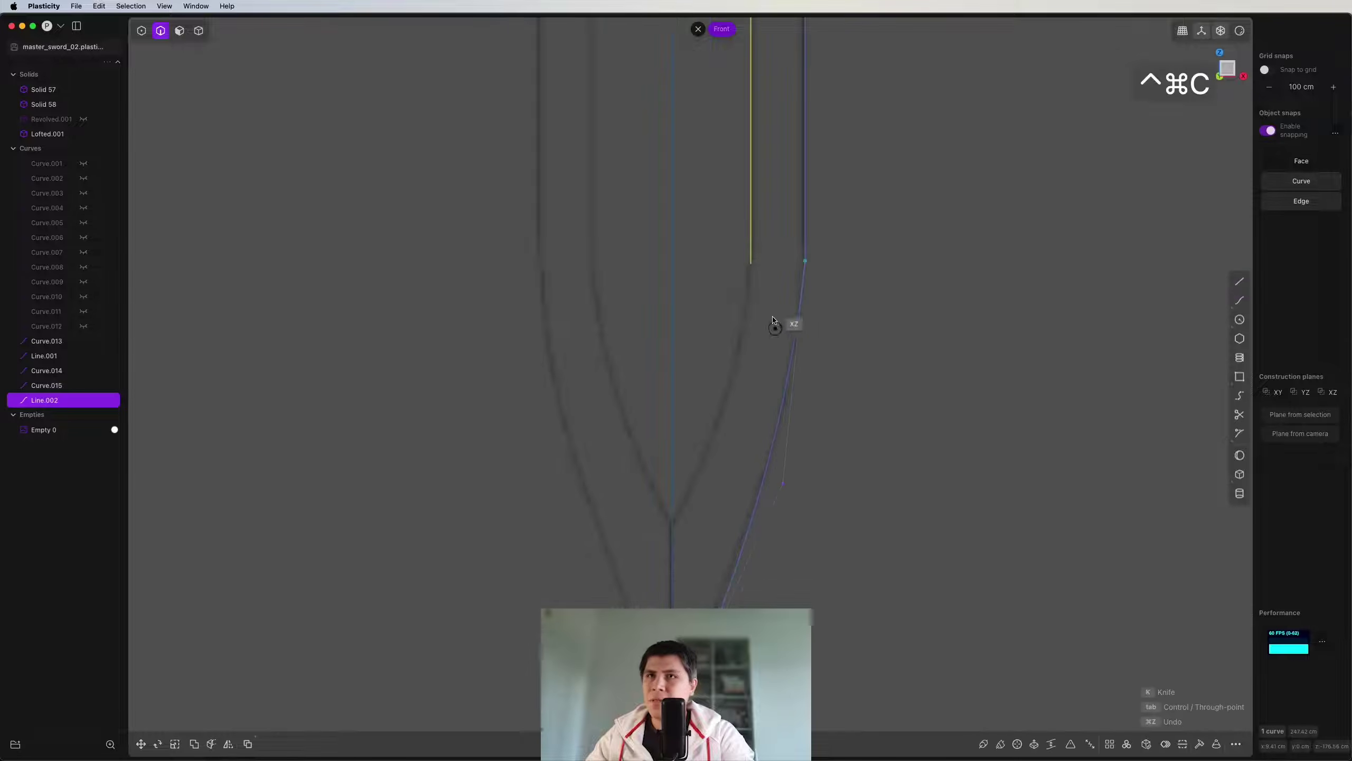
left_click(751, 263)
left_click(739, 422)
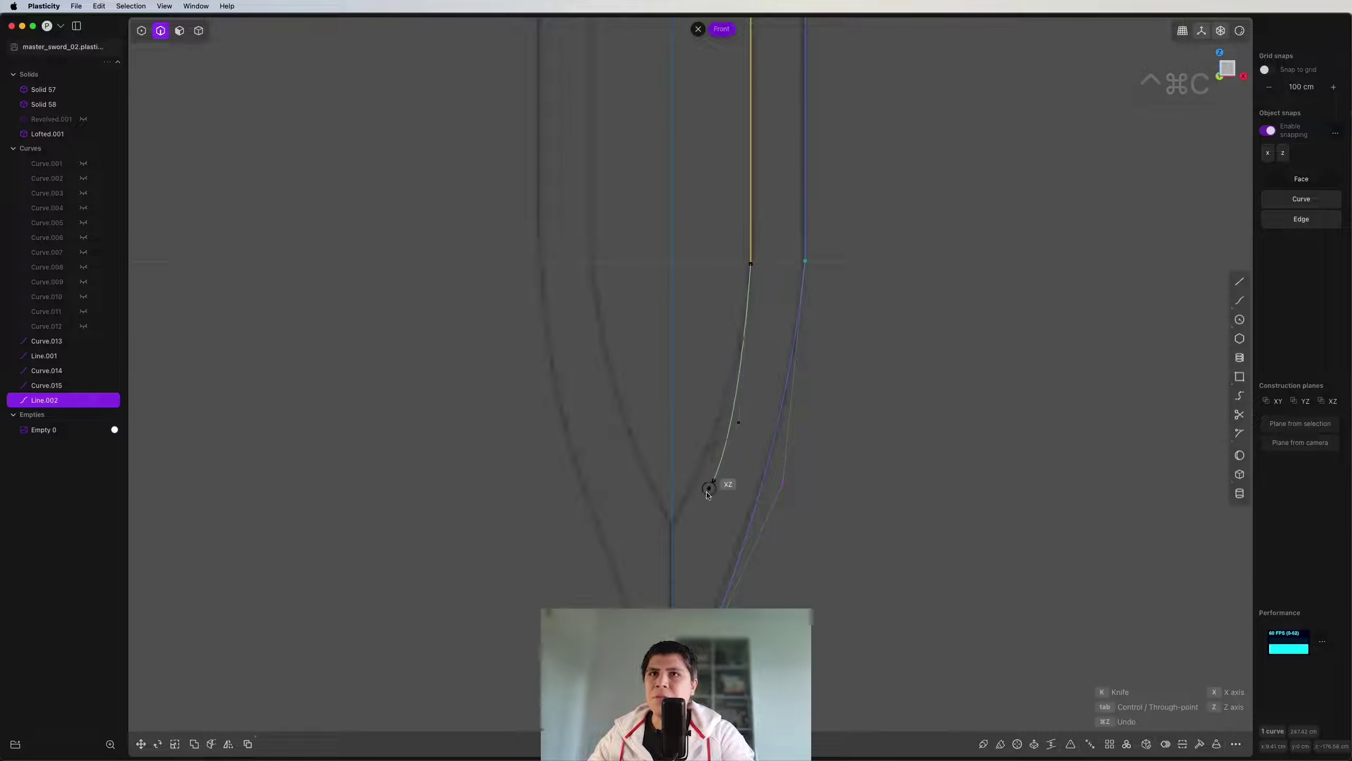
left_click(673, 527)
Step: Join the outer and inner tip curves with their straight blade lines and select the two flare curves beside the emblem
right_click(675, 528)
key("j")
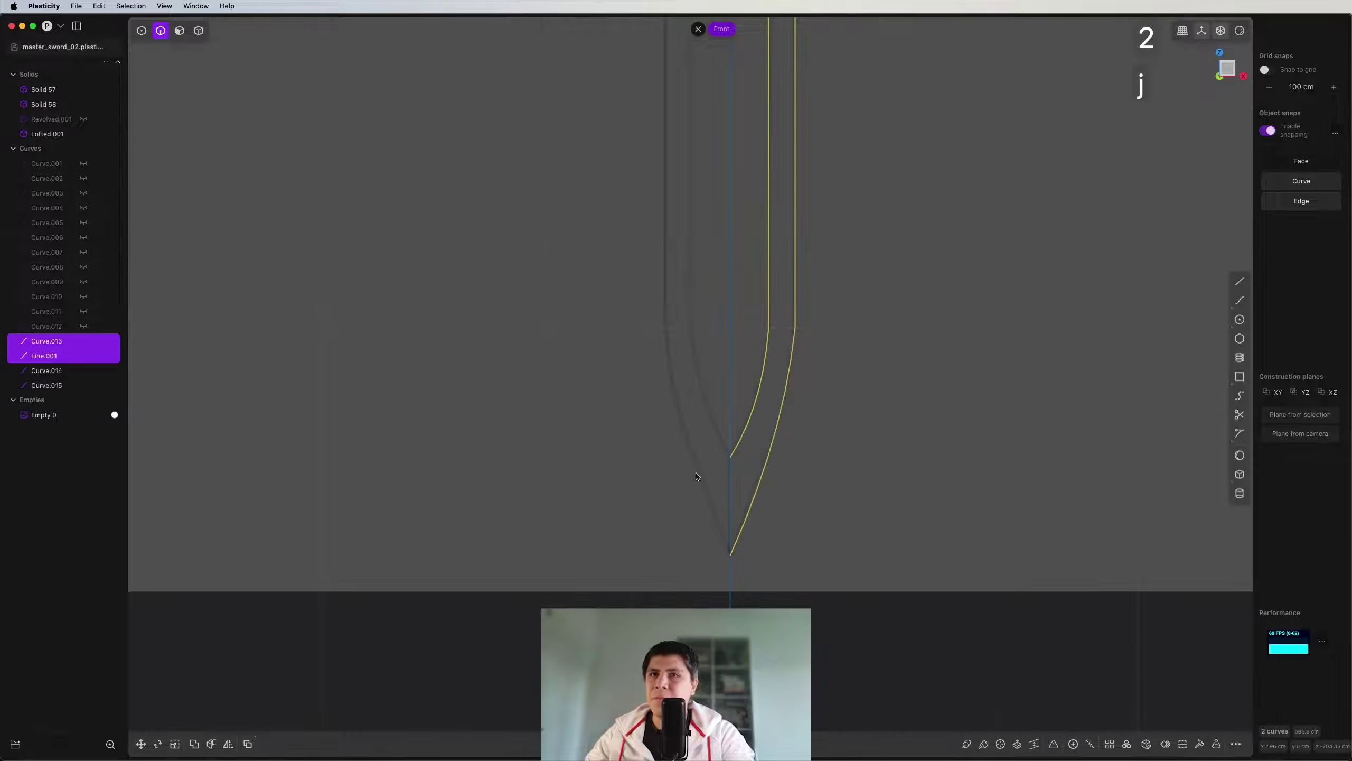
scroll(756, 230, "down", 3)
scroll(753, 249, "up", 5)
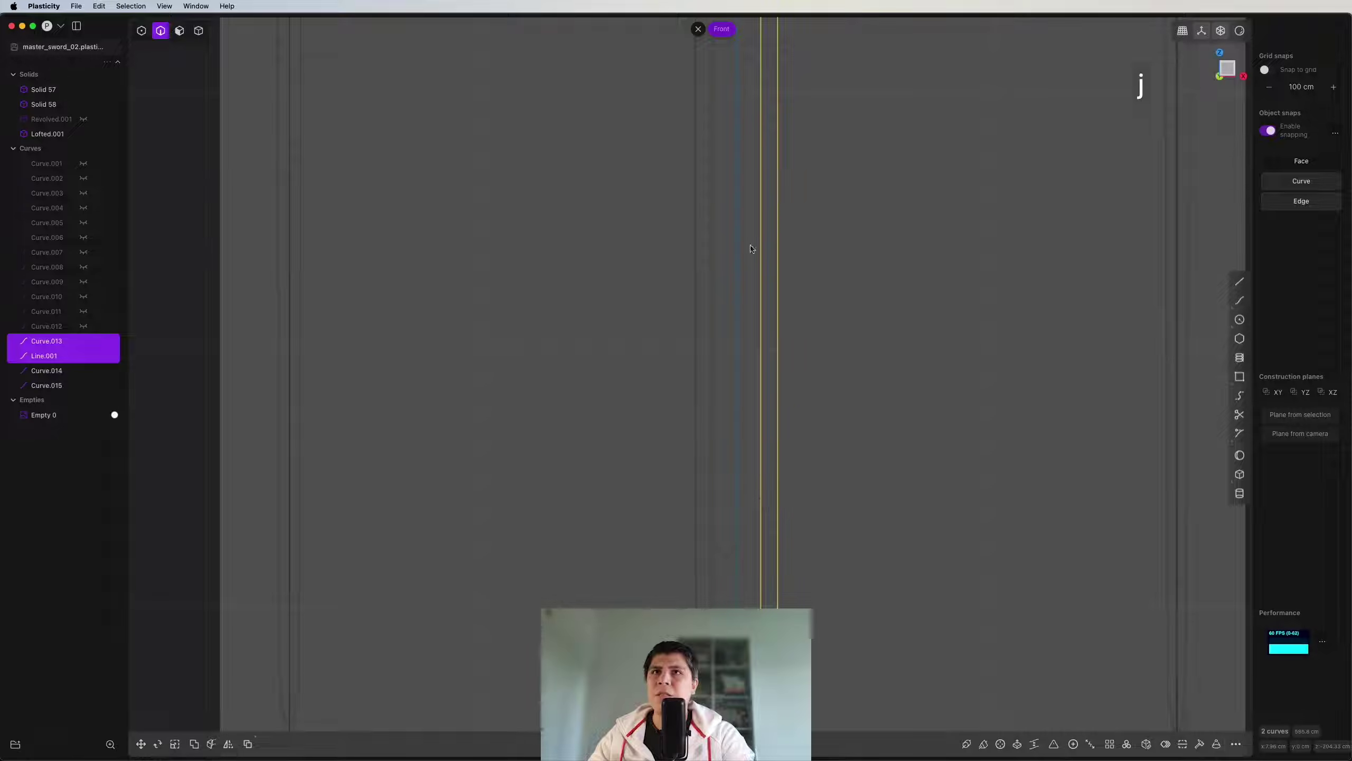
scroll(755, 258, "down", 3)
left_click(760, 66)
left_click(750, 319)
left_click(761, 321)
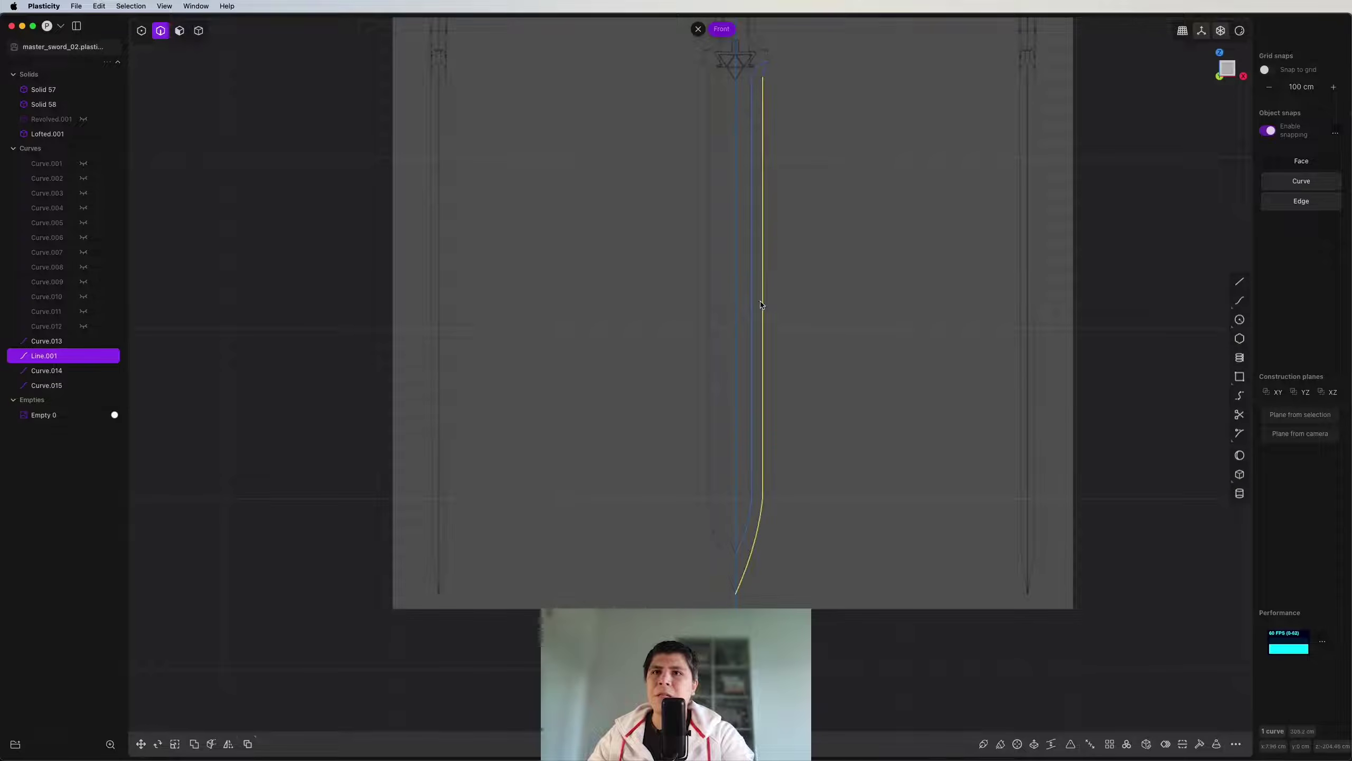
scroll(775, 212, "up", 3)
scroll(758, 205, "up", 8)
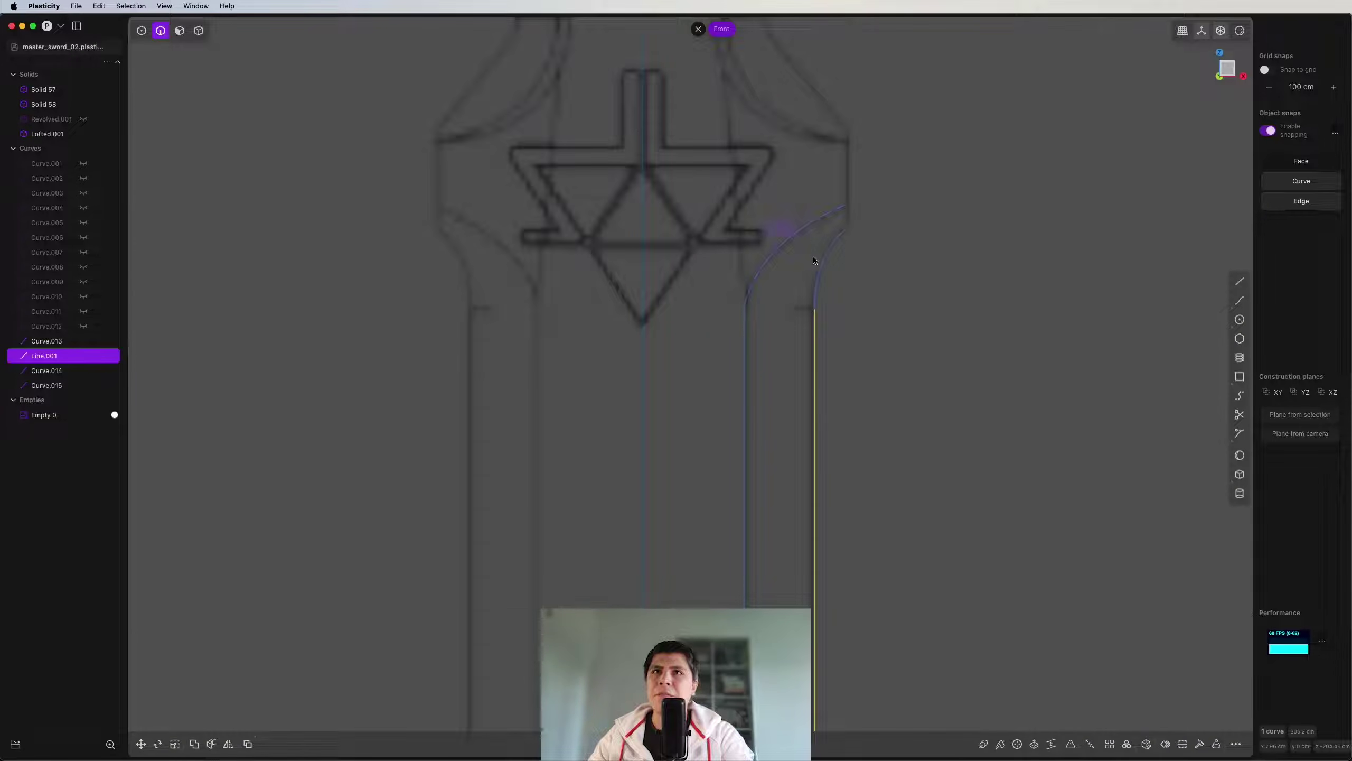
left_click(842, 275)
left_click_drag(921, 171, 739, 299)
Step: Trace the concave inner edge above the flare with a three-point curve from the upper widest corner to the narrow blade neck
scroll(743, 325, "up", 10)
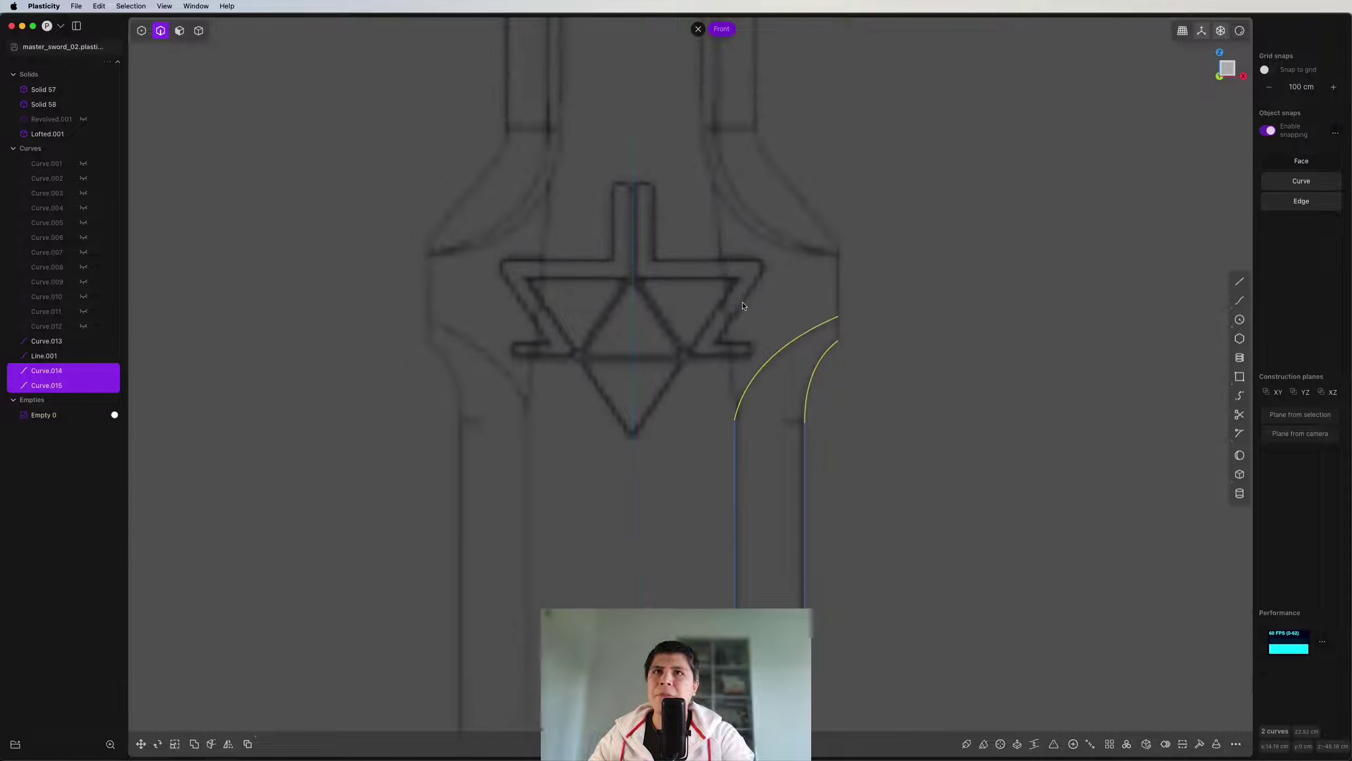
middle_click_drag(752, 350, 737, 447, "shift")
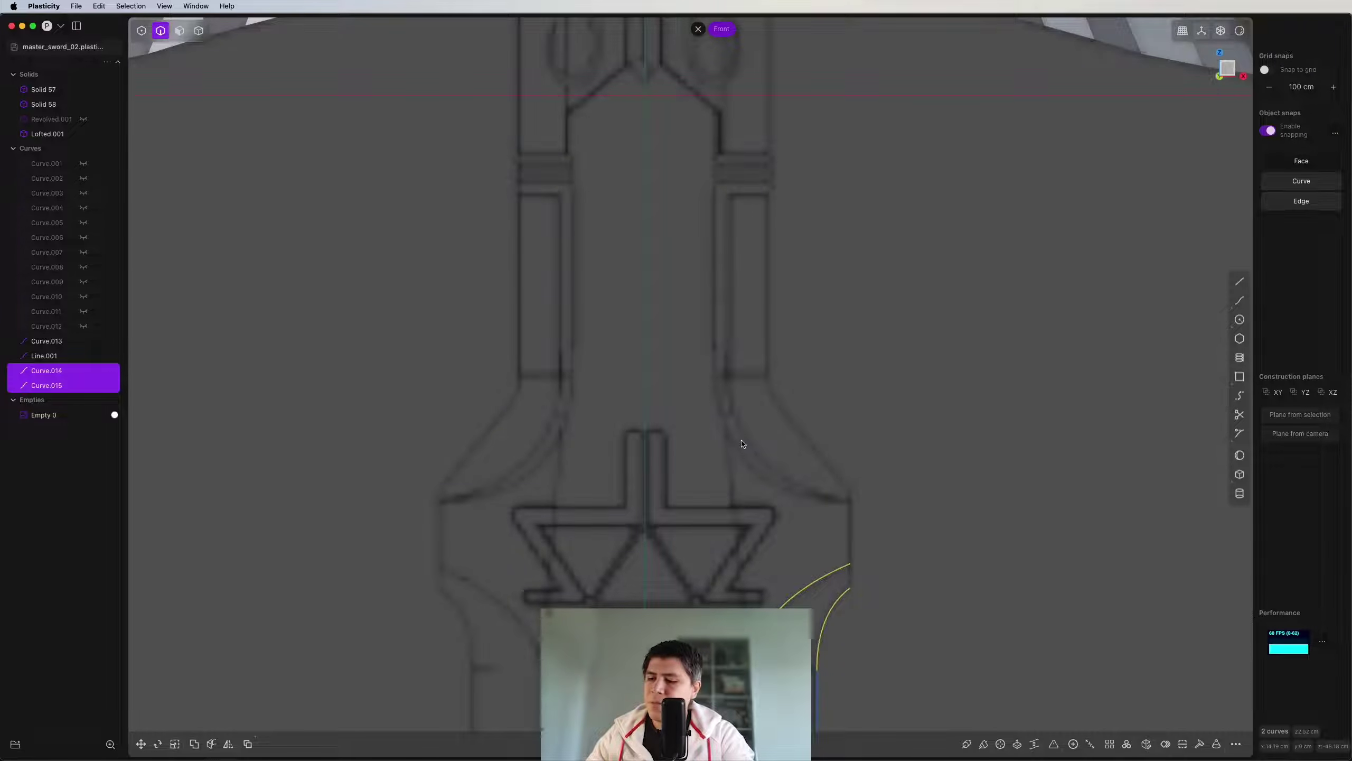
key("ctrl+super+c")
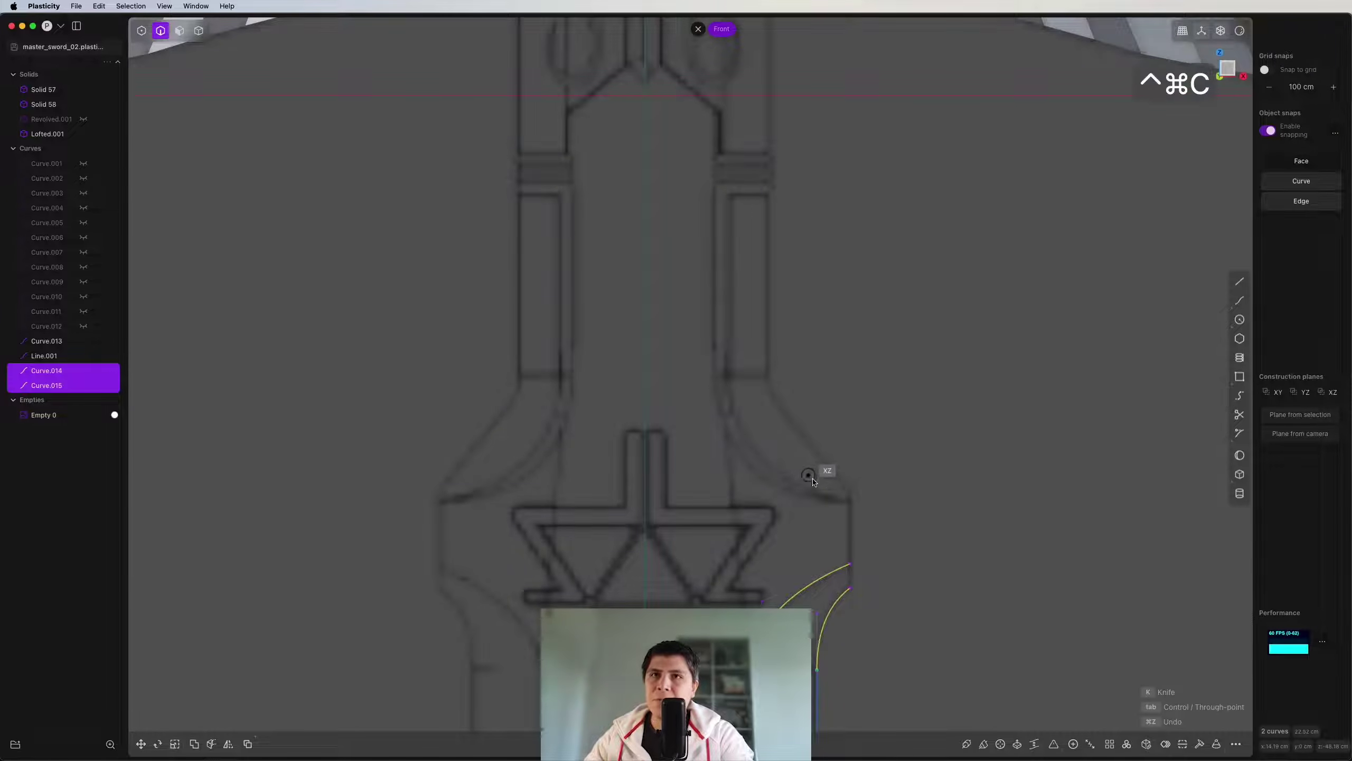
left_click(851, 564)
scroll(852, 501, "up", 5)
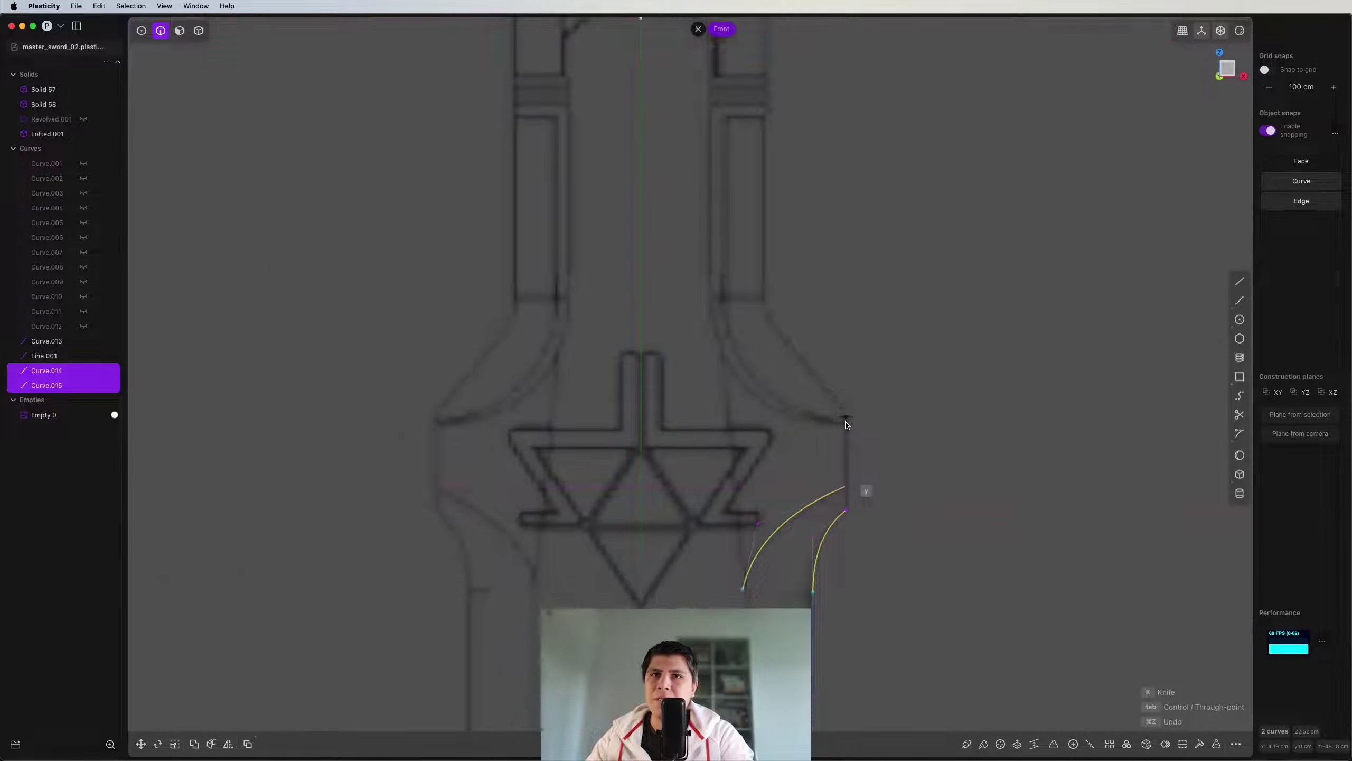
left_click(649, 378)
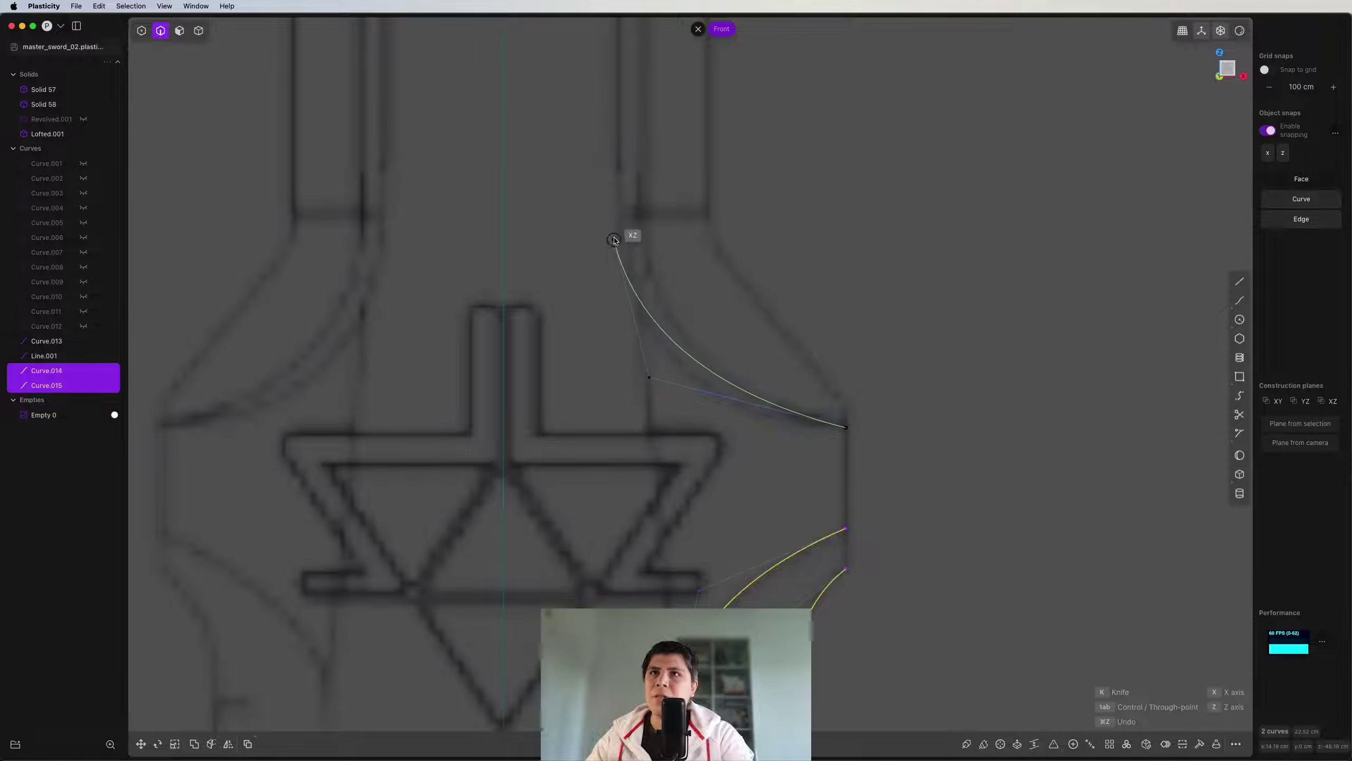
left_click(615, 219)
Step: Draw a vertical line from the concave curve's upper end through the guard to above its lettered band
key("1")
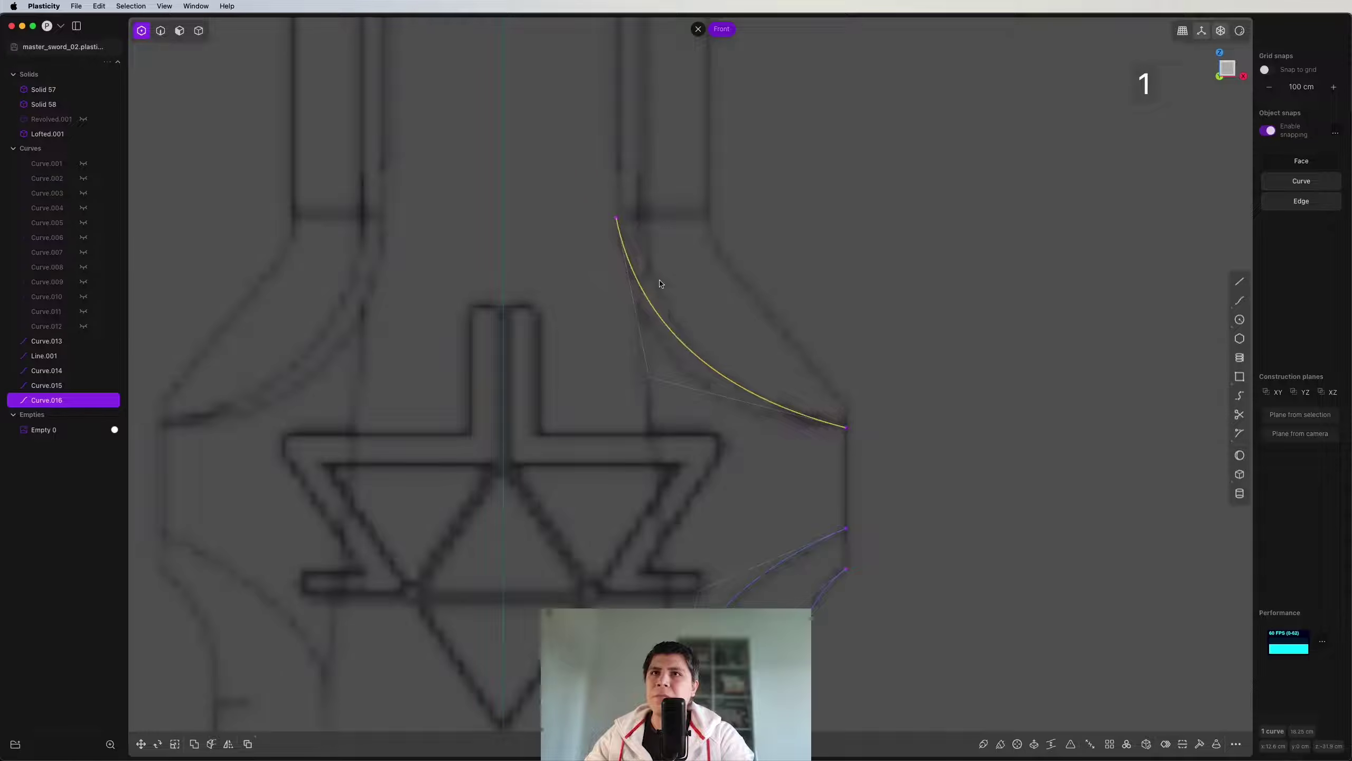
scroll(692, 373, "down", 4)
key("shift+a")
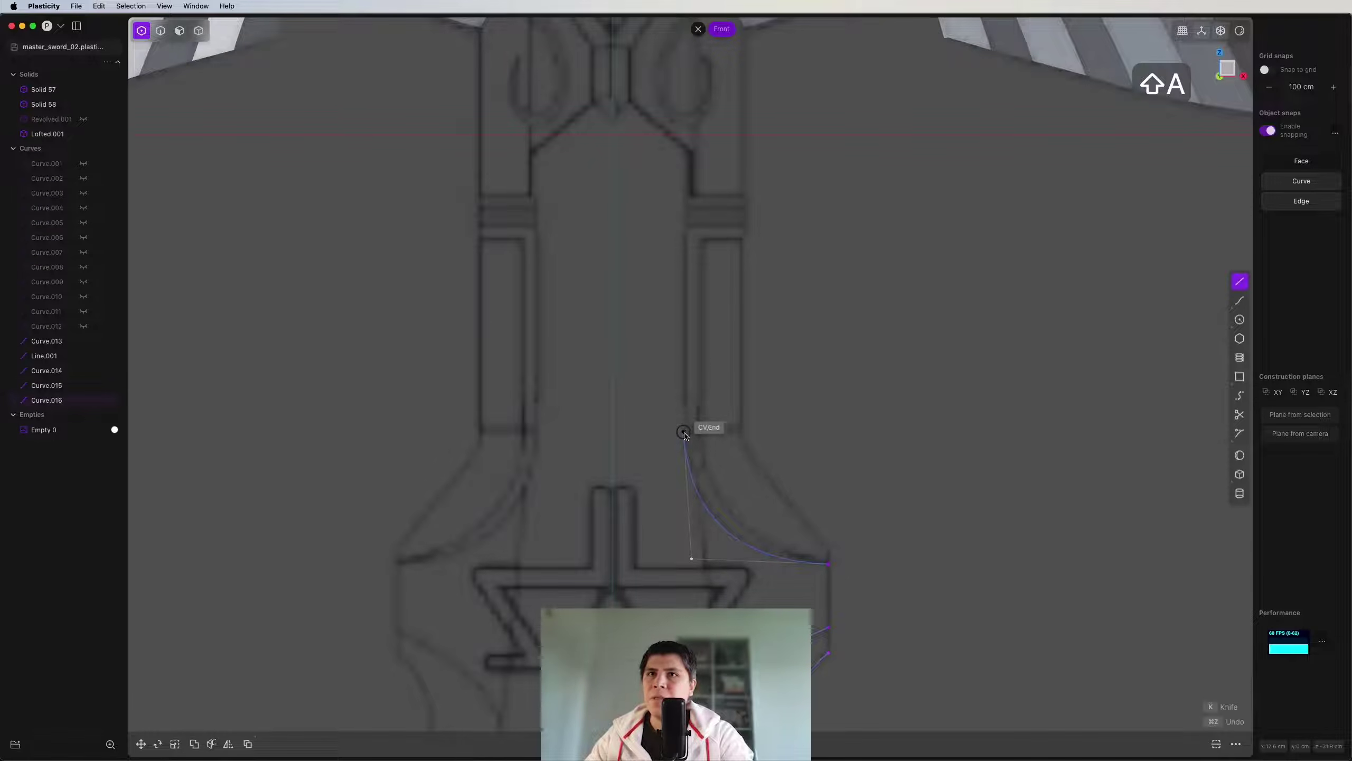
left_click(683, 432)
scroll(692, 266, "down", 3)
scroll(692, 240, "up", 4)
scroll(719, 319, "up", 2)
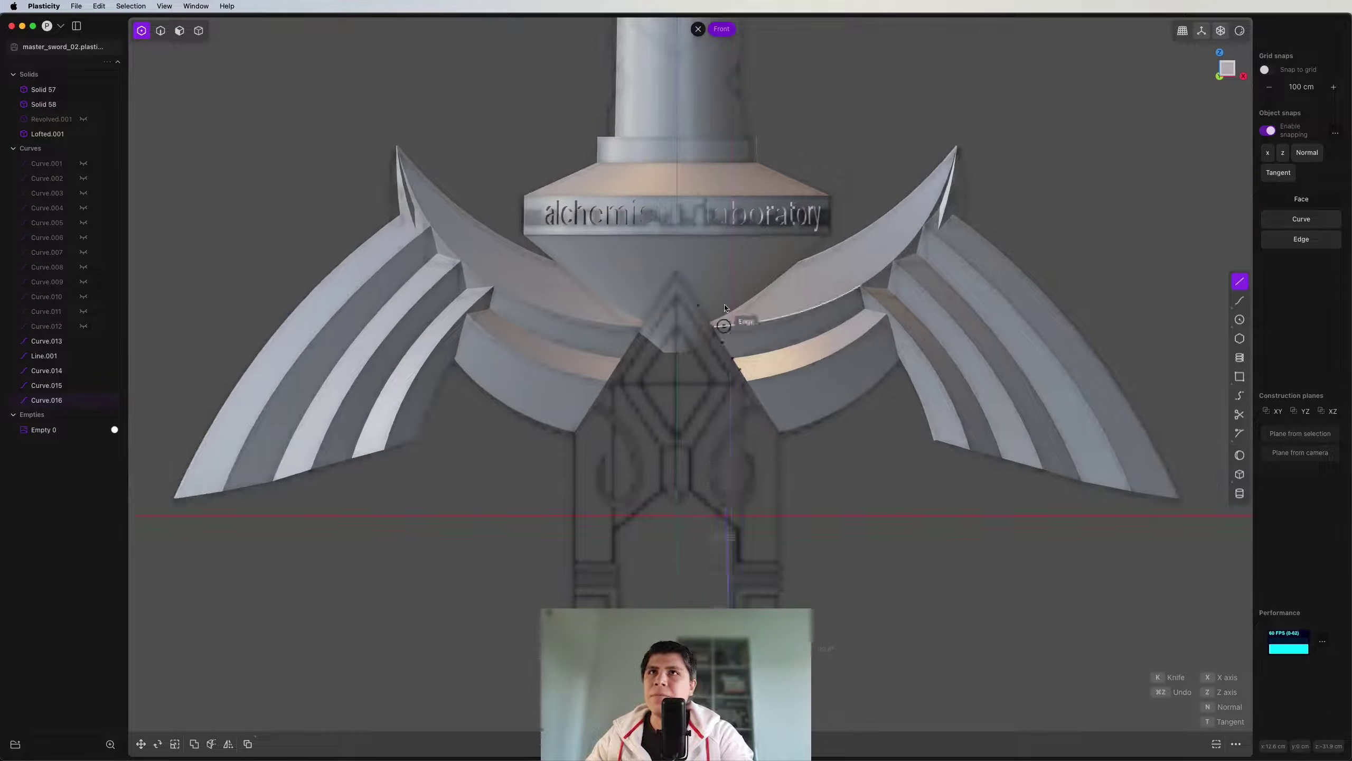
left_click(732, 178)
right_click(732, 177)
Step: Trace the sloped outer edge above the flare with a curve from the widest corner to the side panel's lower outer corner
middle_click_drag(888, 459, 848, 275, "shift")
scroll(848, 275, "down", 3)
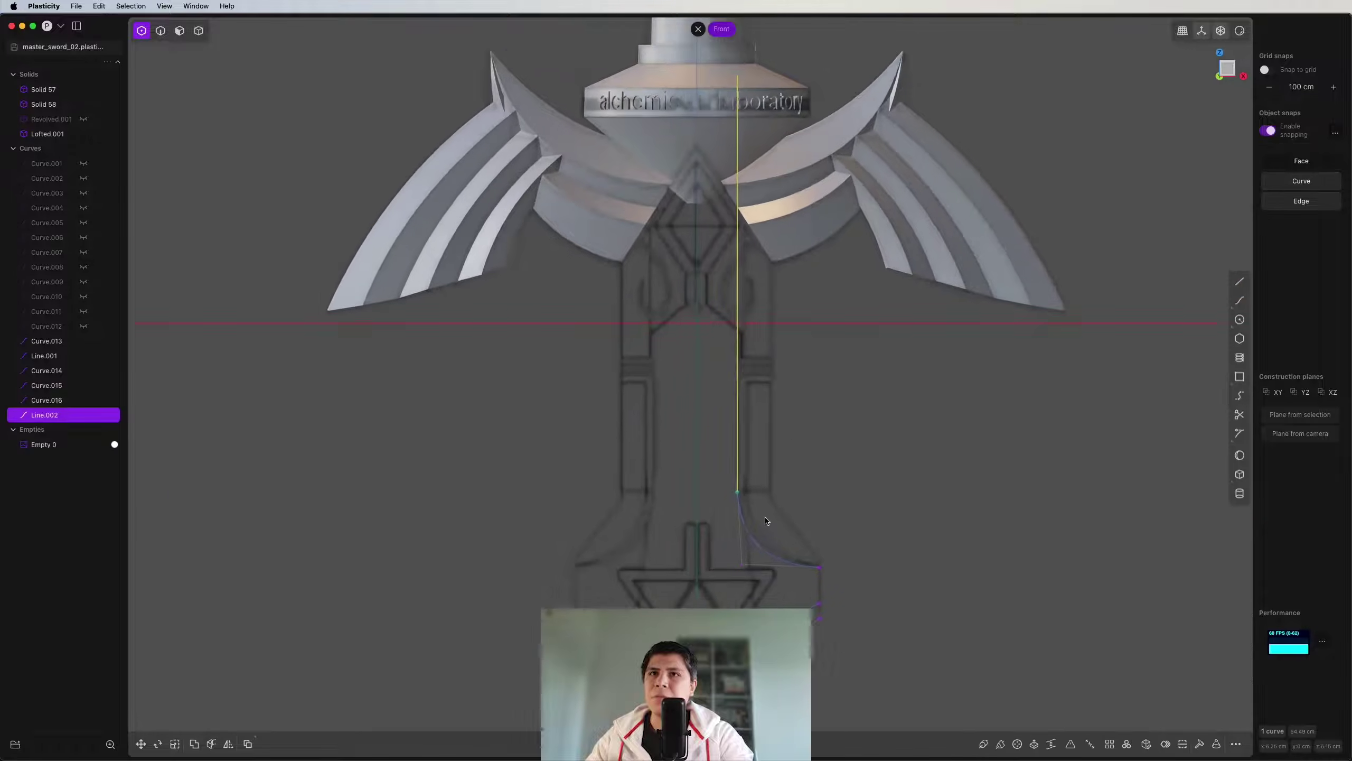
middle_click_drag(779, 543, 779, 438, "shift")
scroll(788, 442, "up", 8)
key("ctrl+super+c")
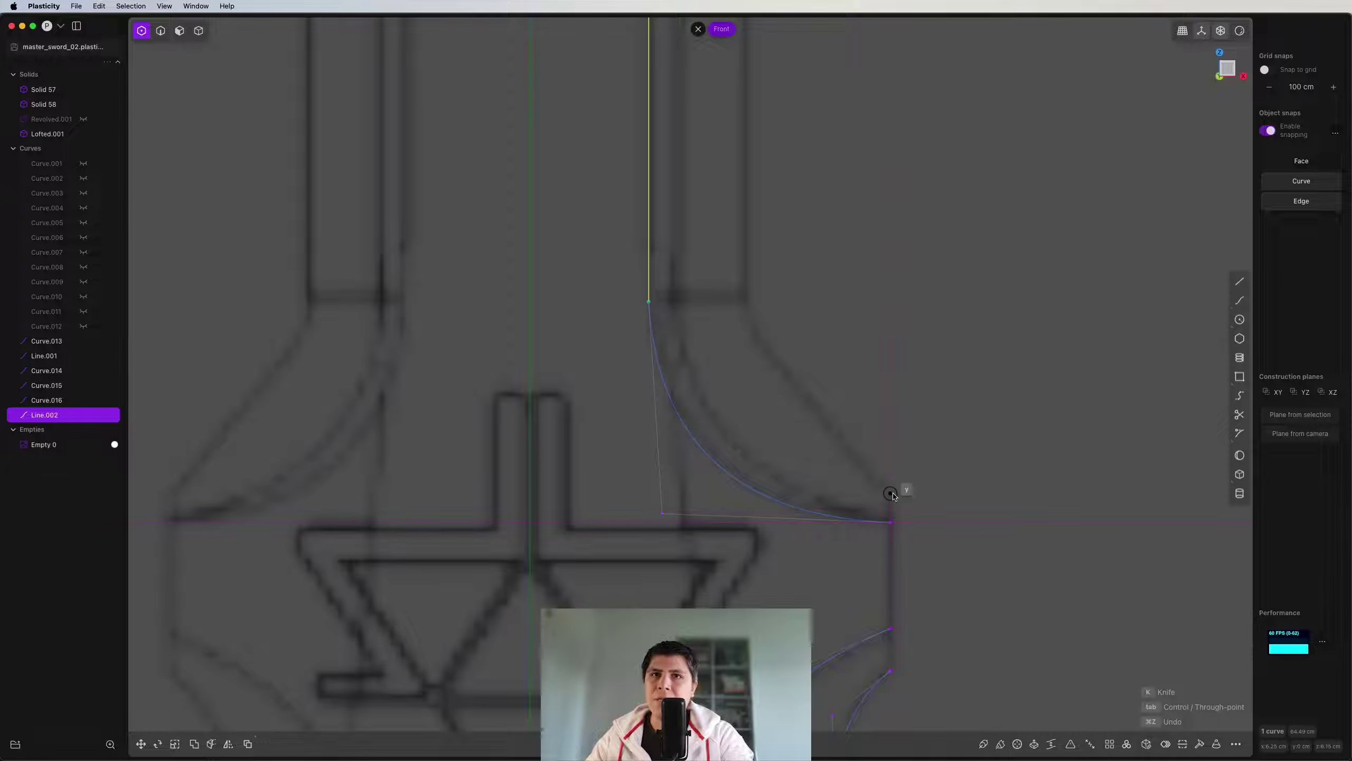
left_click(891, 493)
left_click(745, 371)
left_click(746, 289)
middle_click_drag(743, 287, 770, 574, "shift")
scroll(770, 570, "down", 5)
right_click(766, 502)
middle_click_drag(788, 527, 802, 419, "shift")
key("g")
key("g")
Step: Draw the neck's outer edge line from the sloped curve's upper end to above the guard's lettered band
key("shift+a")
left_click(762, 432)
middle_click_drag(816, 268, 811, 474, "shift")
scroll(794, 335, "down", 5)
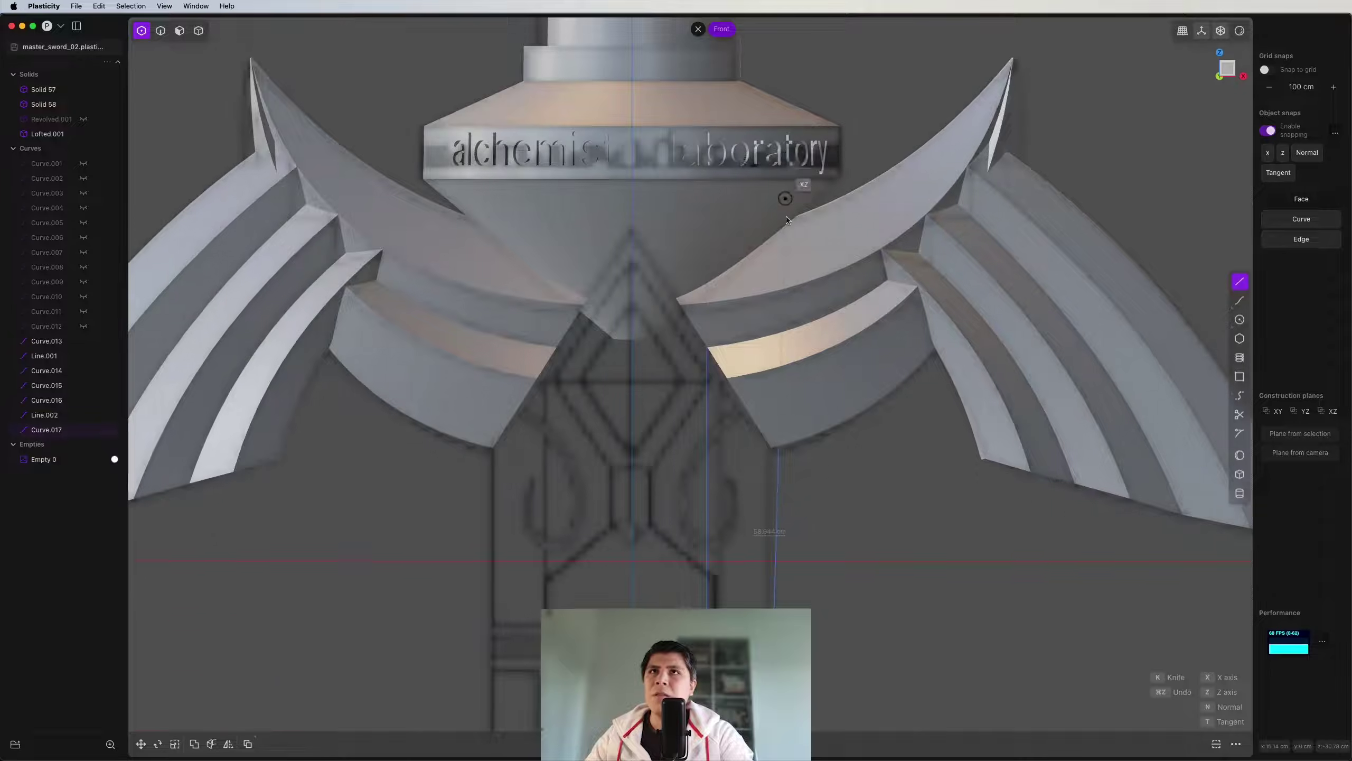
scroll(760, 260, "up", 8)
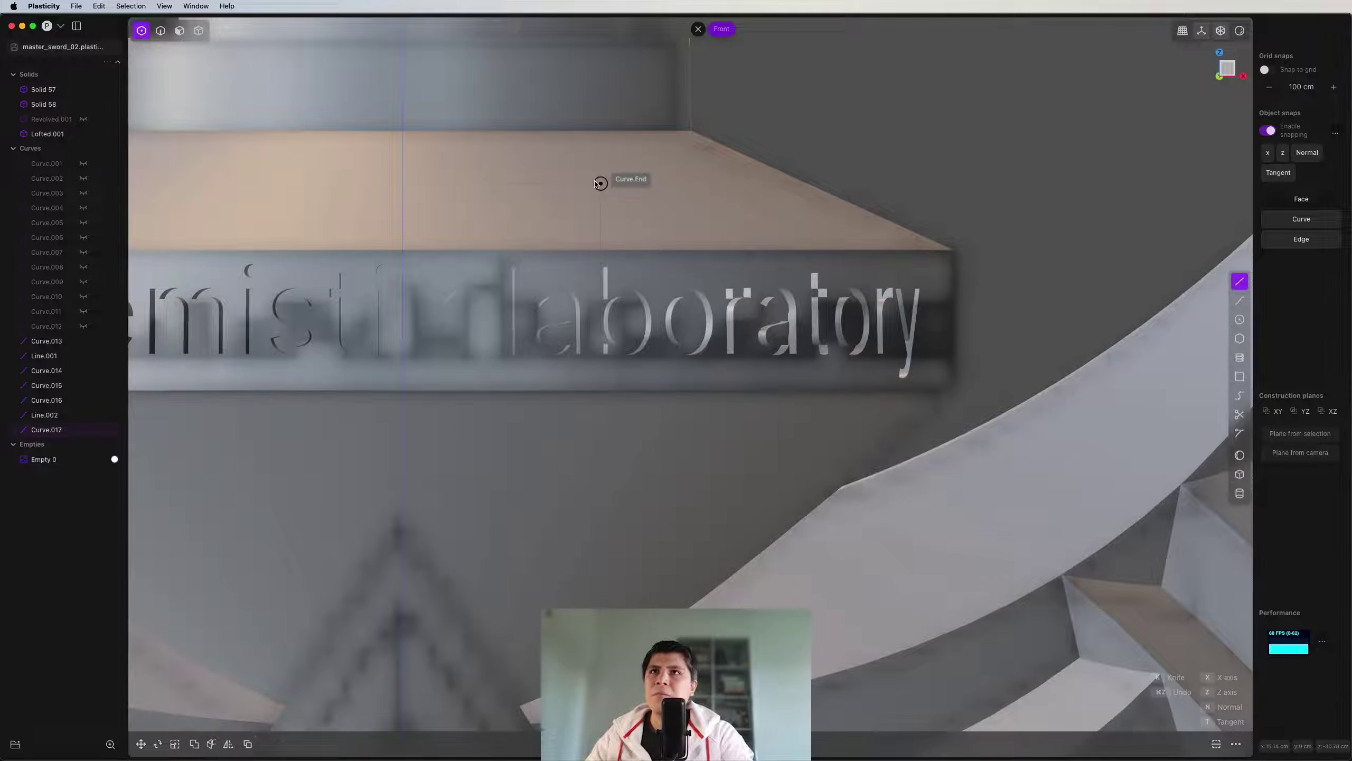
left_click(763, 183)
scroll(762, 182, "down", 8)
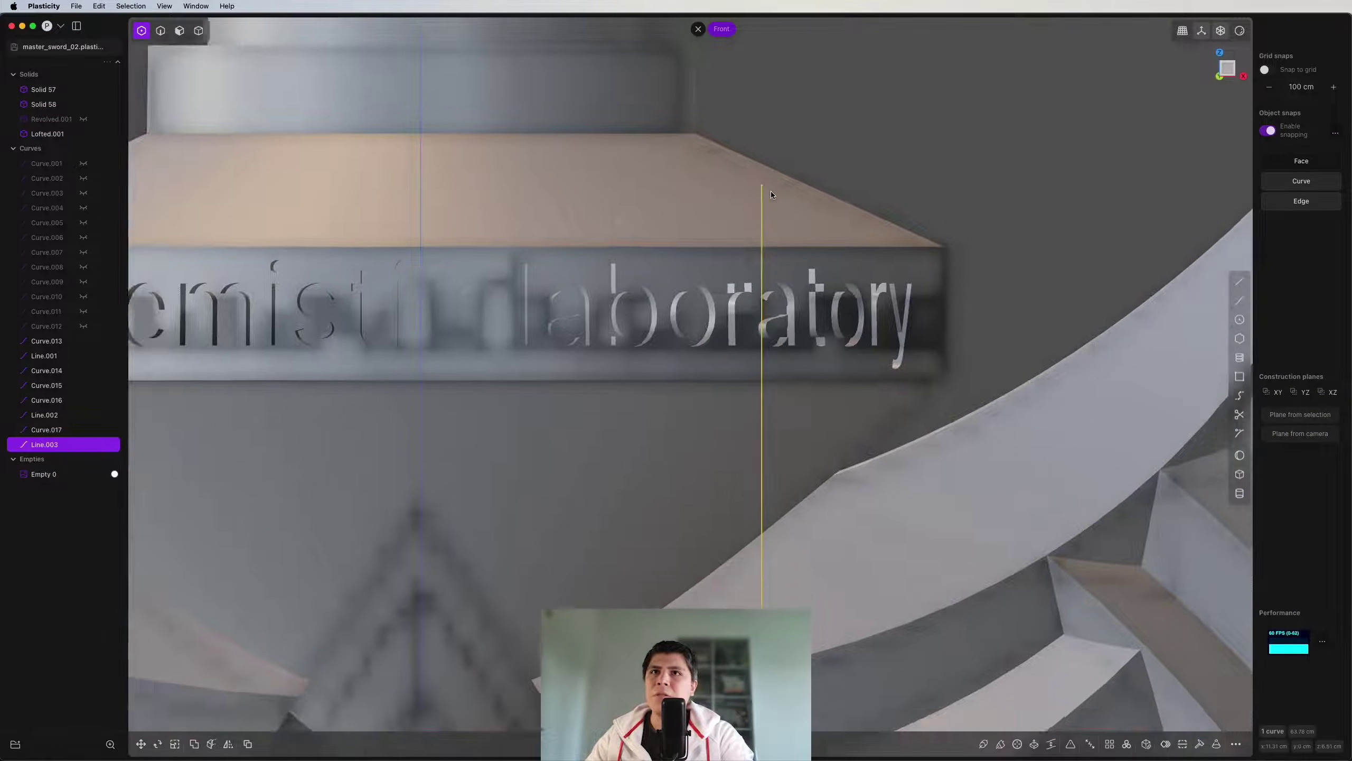
Step: Select all eight blade outline curves, isolate them by hiding everything else, and clear the selection
scroll(781, 386, "up", 5)
key("2")
scroll(781, 386, "down", 5)
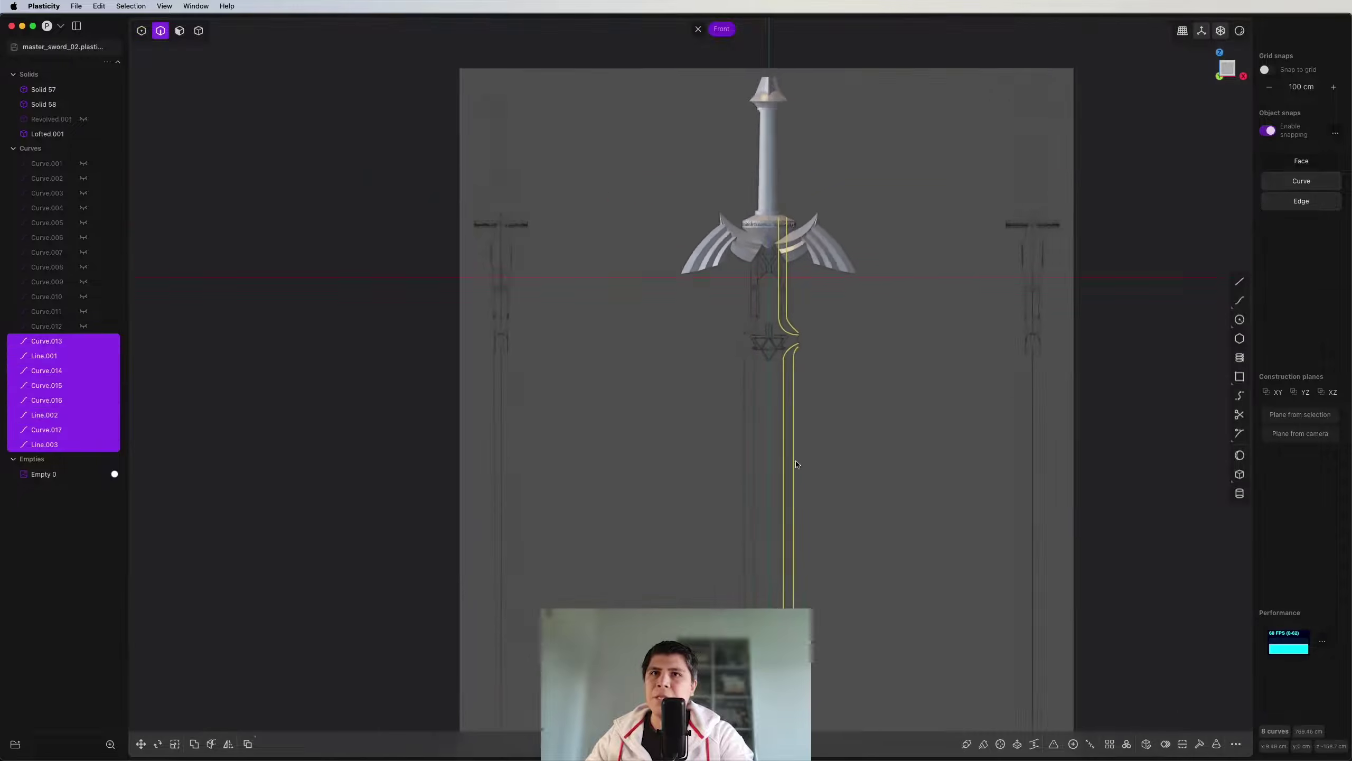
key("shift+h")
scroll(818, 259, "down", 5)
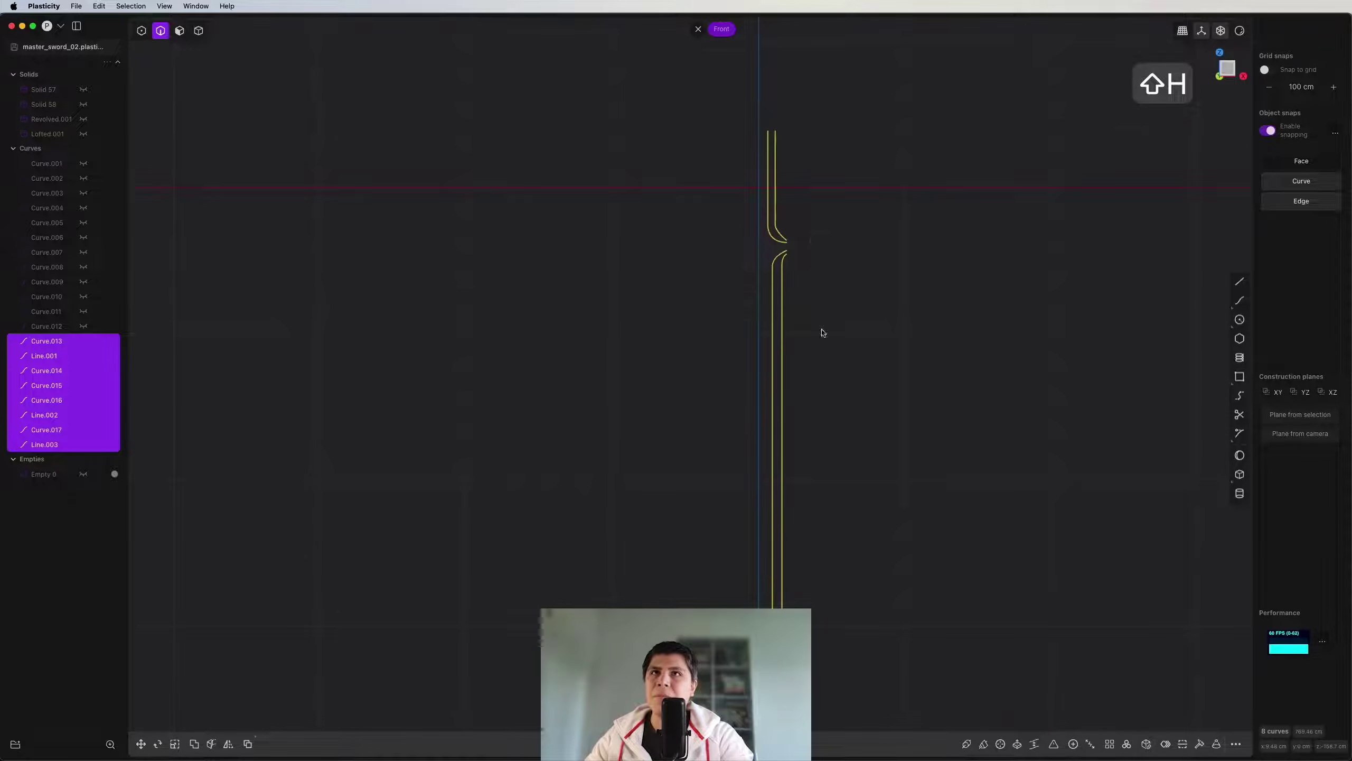
left_click(791, 171)
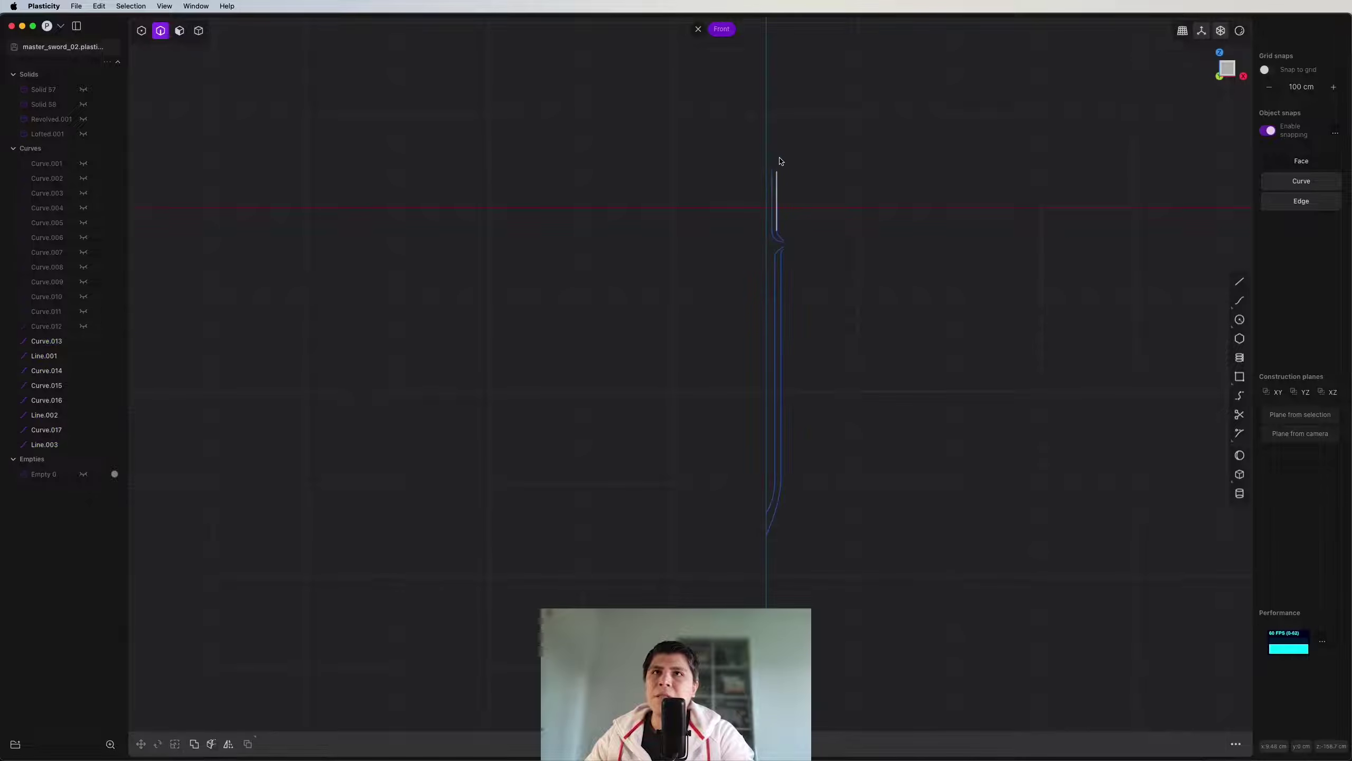
scroll(760, 347, "up", 5)
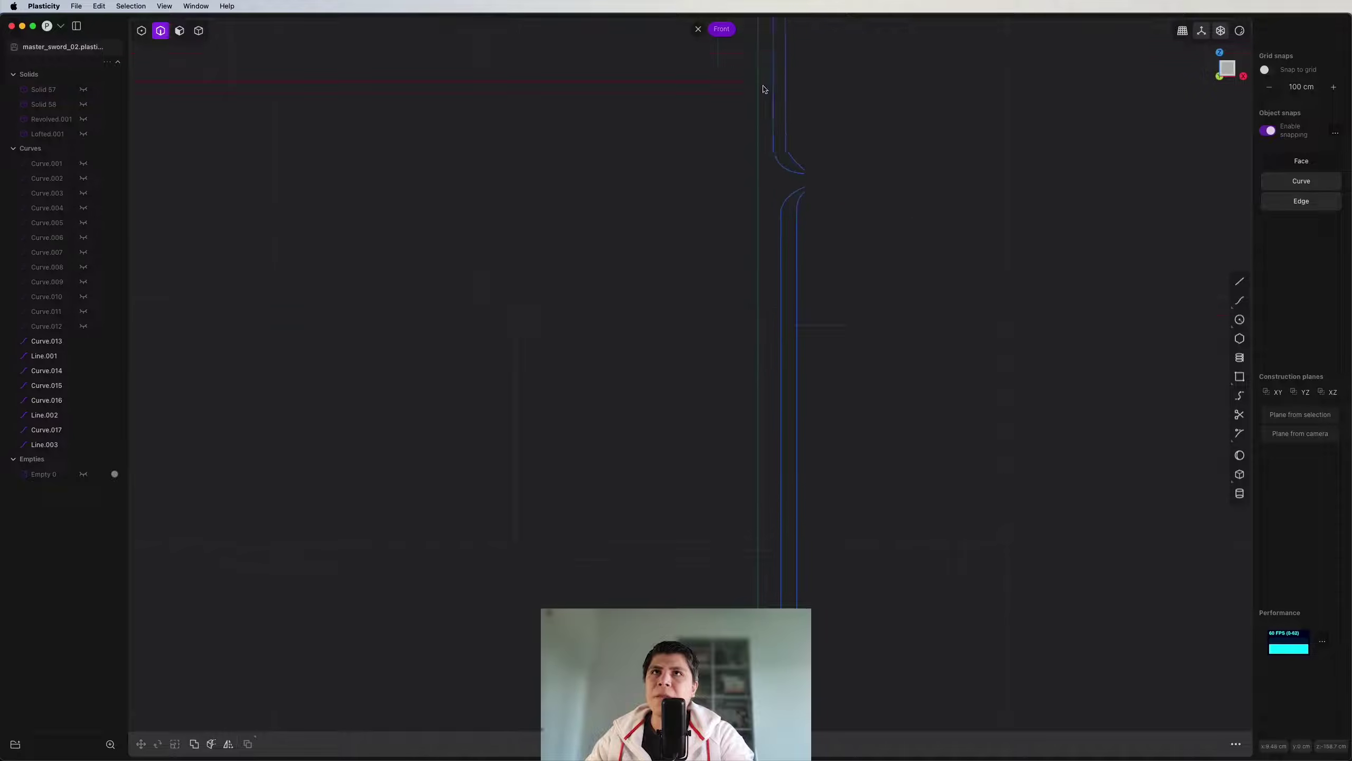
Step: Move the four inner bevel curves about 4.9 cm forward along the Y axis, away from the outer outline curves
middle_click_drag(815, 380, 926, 207)
key("2")
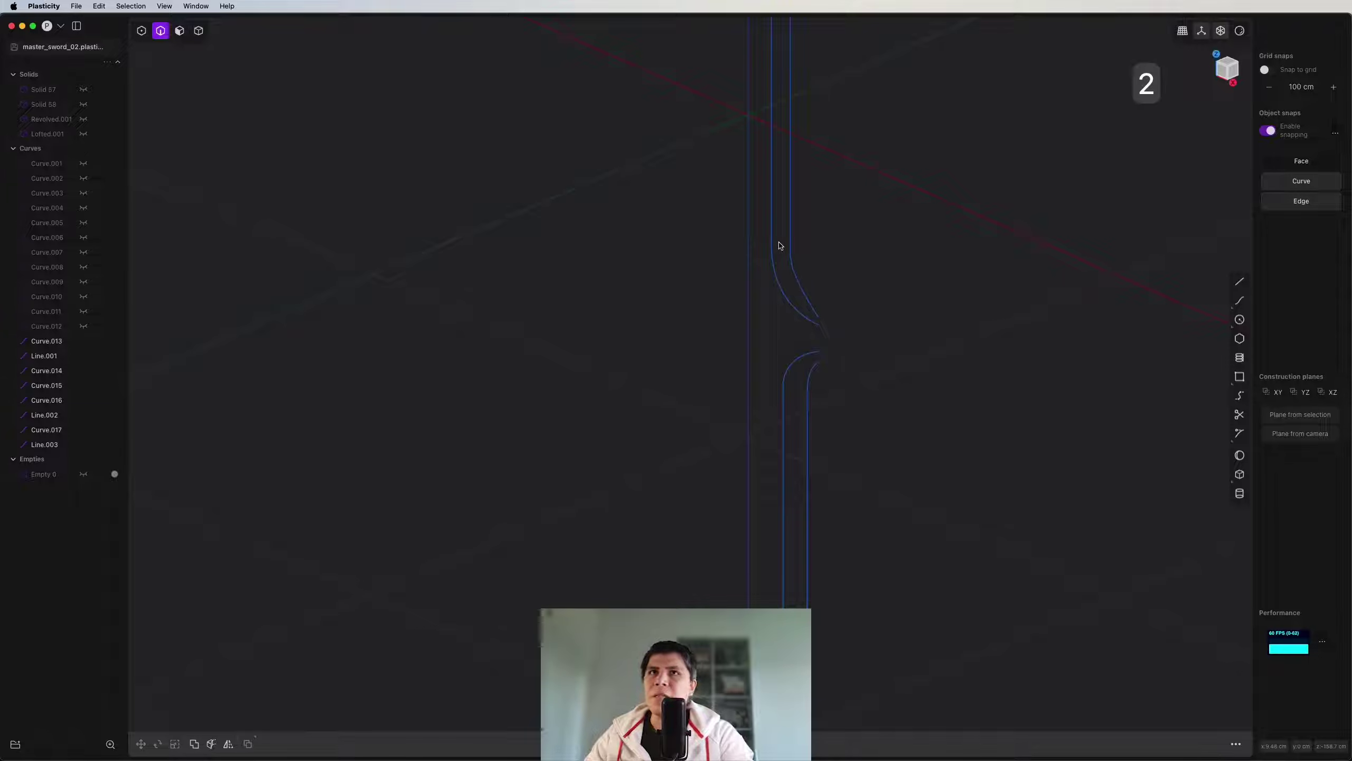
left_click(772, 261)
left_click(775, 277)
left_click(787, 368)
left_click(808, 384)
middle_click_drag(788, 368, 782, 271)
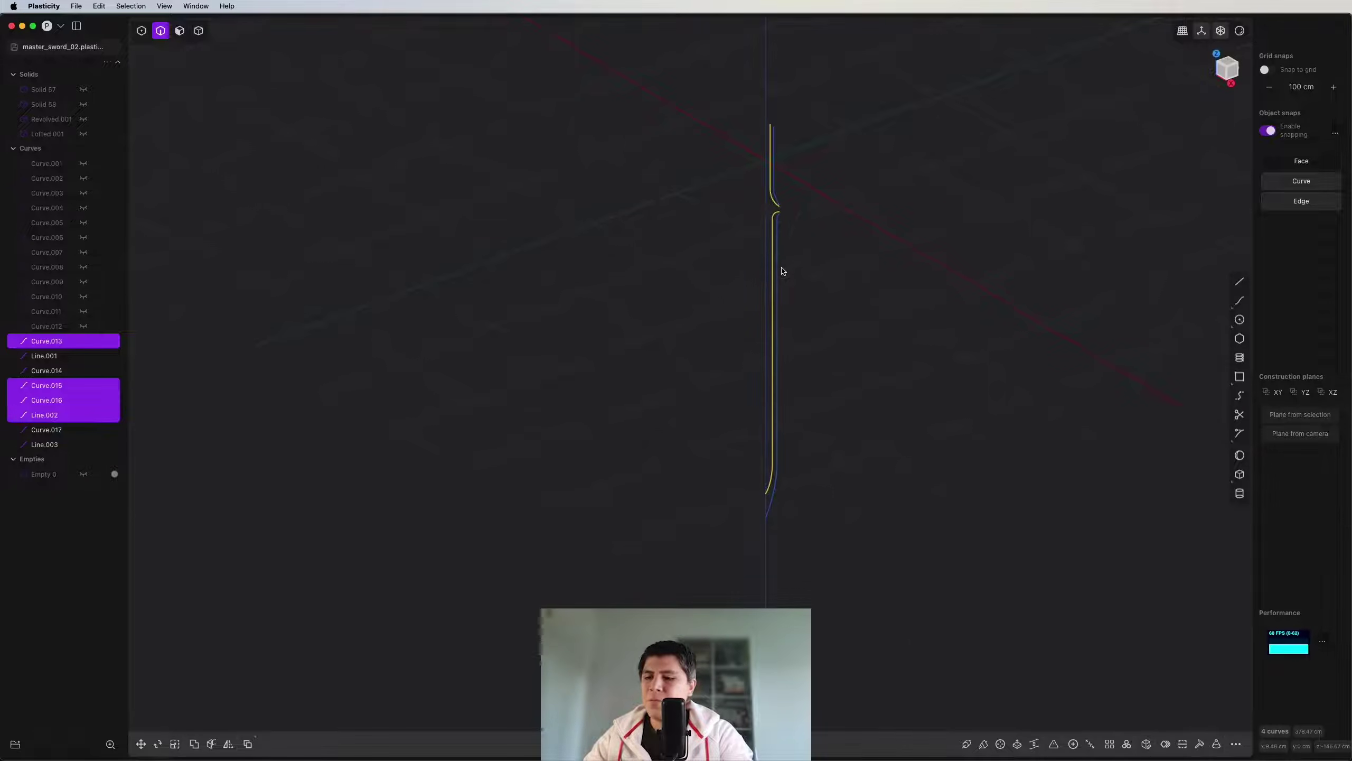
key("g")
left_click_drag(813, 299, 852, 291)
middle_click_drag(852, 290, 764, 247)
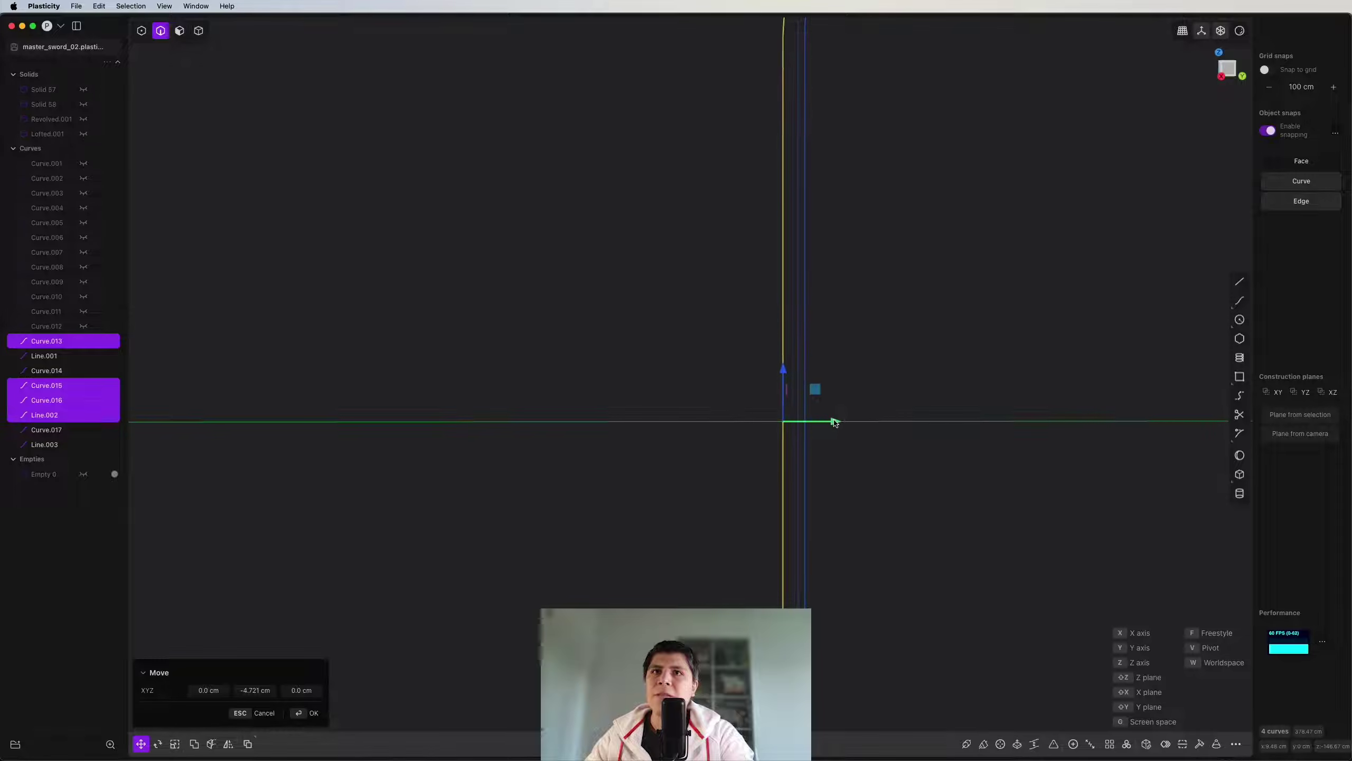
scroll(763, 247, "up", 2)
left_click(824, 320)
Step: Restore the hidden sword parts and loft a surface between the inner and outer curves of the flare above the widest corner
mouse_move(872, 259)
middle_mouse_down()
mouse_move(917, 169)
mouse_move(1005, 148)
middle_mouse_up()
key("2")
middle_click_drag(456, 435, 771, 341, "shift")
scroll(754, 346, "up", 3)
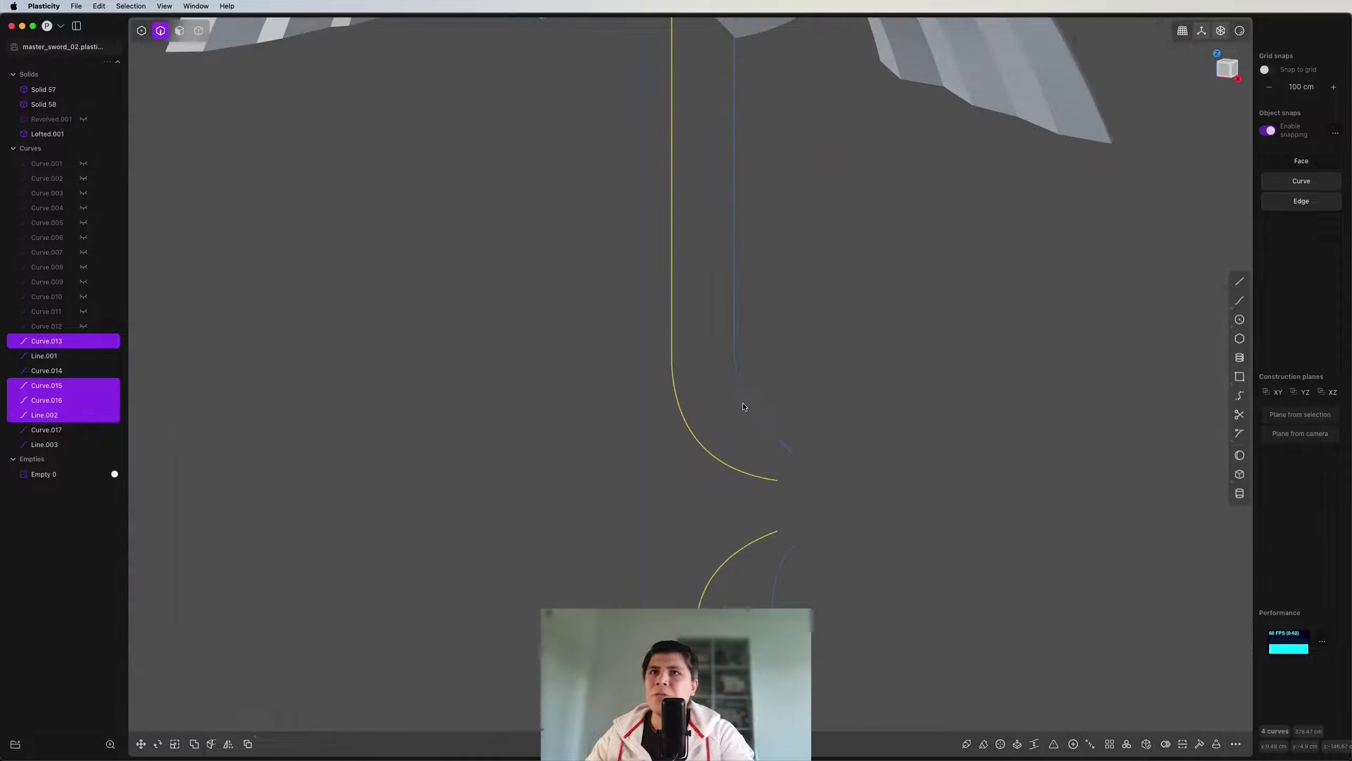
left_click(698, 408)
left_click(680, 412)
key("l")
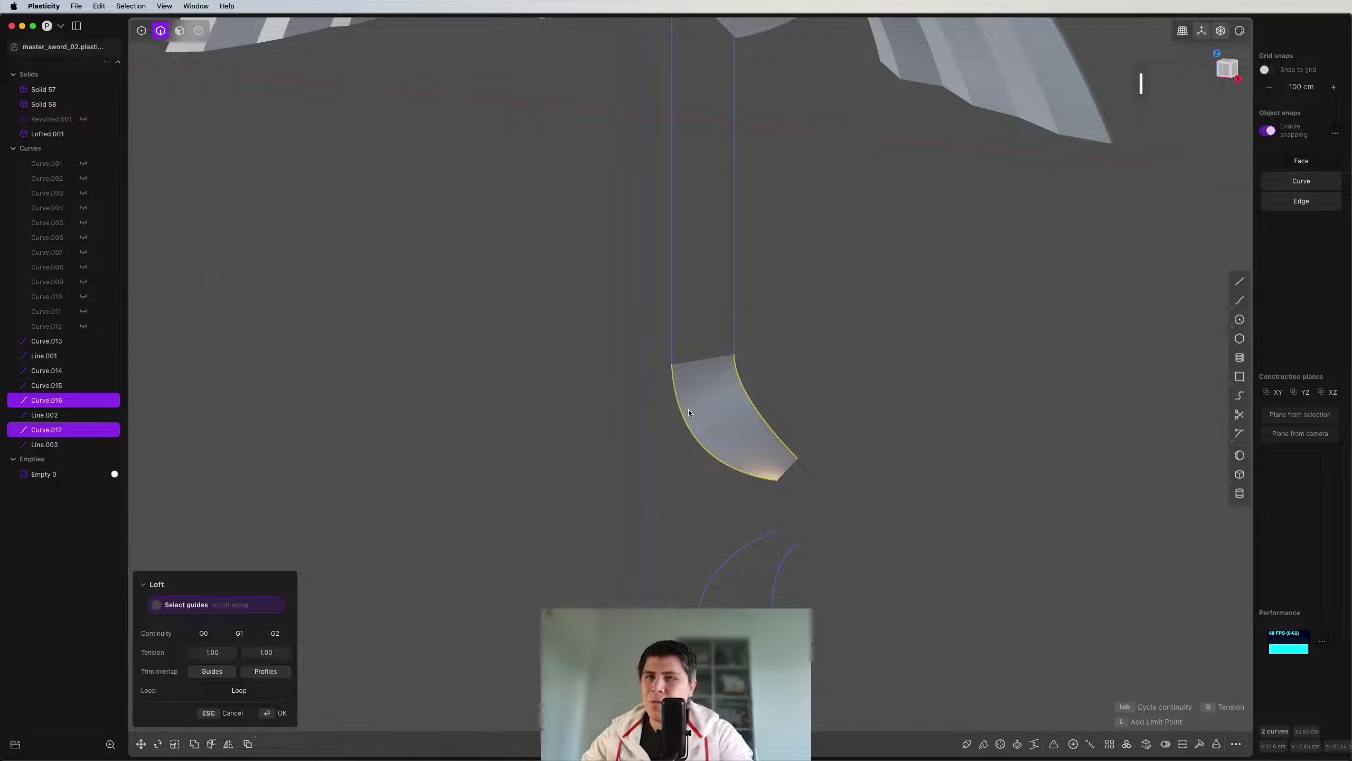
key("Return")
Step: Loft a surface between the inner and outer short curves just below the widest corner
left_click(758, 547)
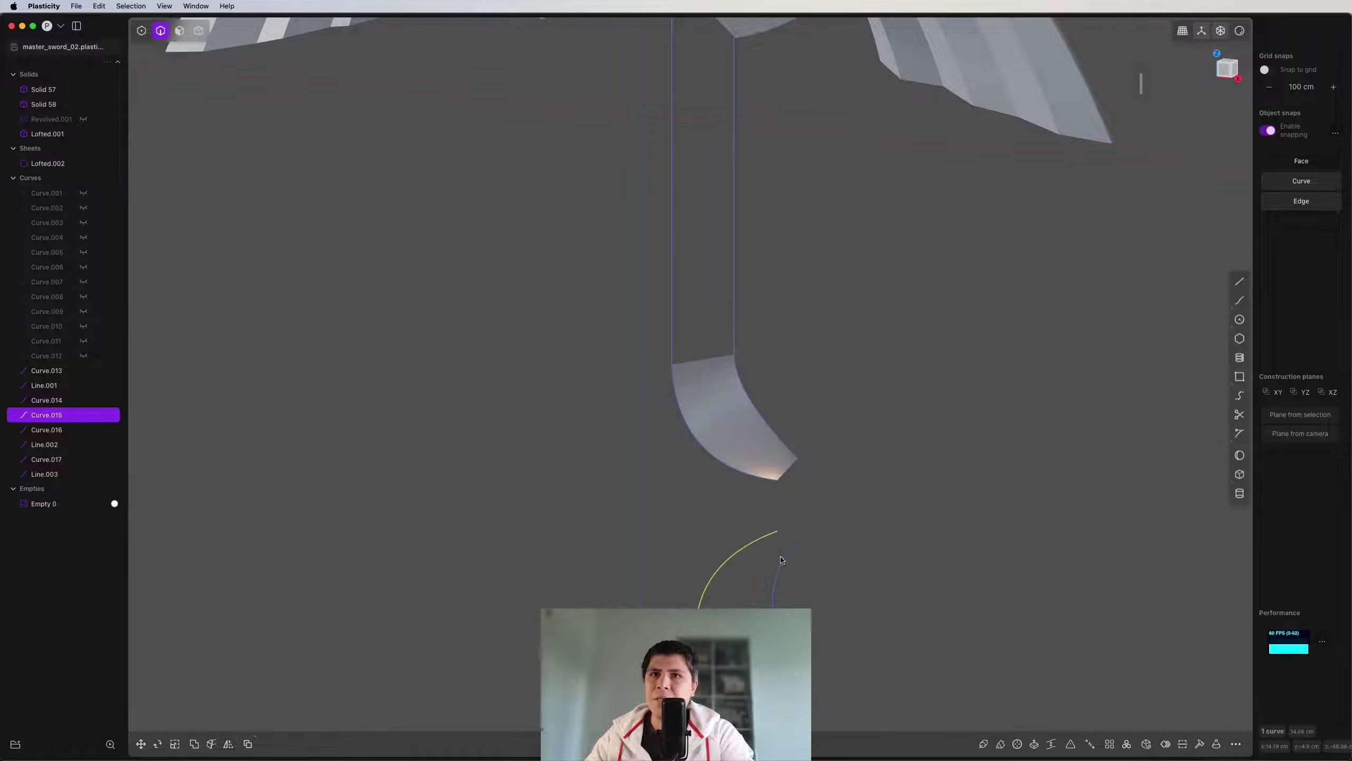
middle_click_drag(791, 565, 881, 266, "shift")
left_click(879, 264)
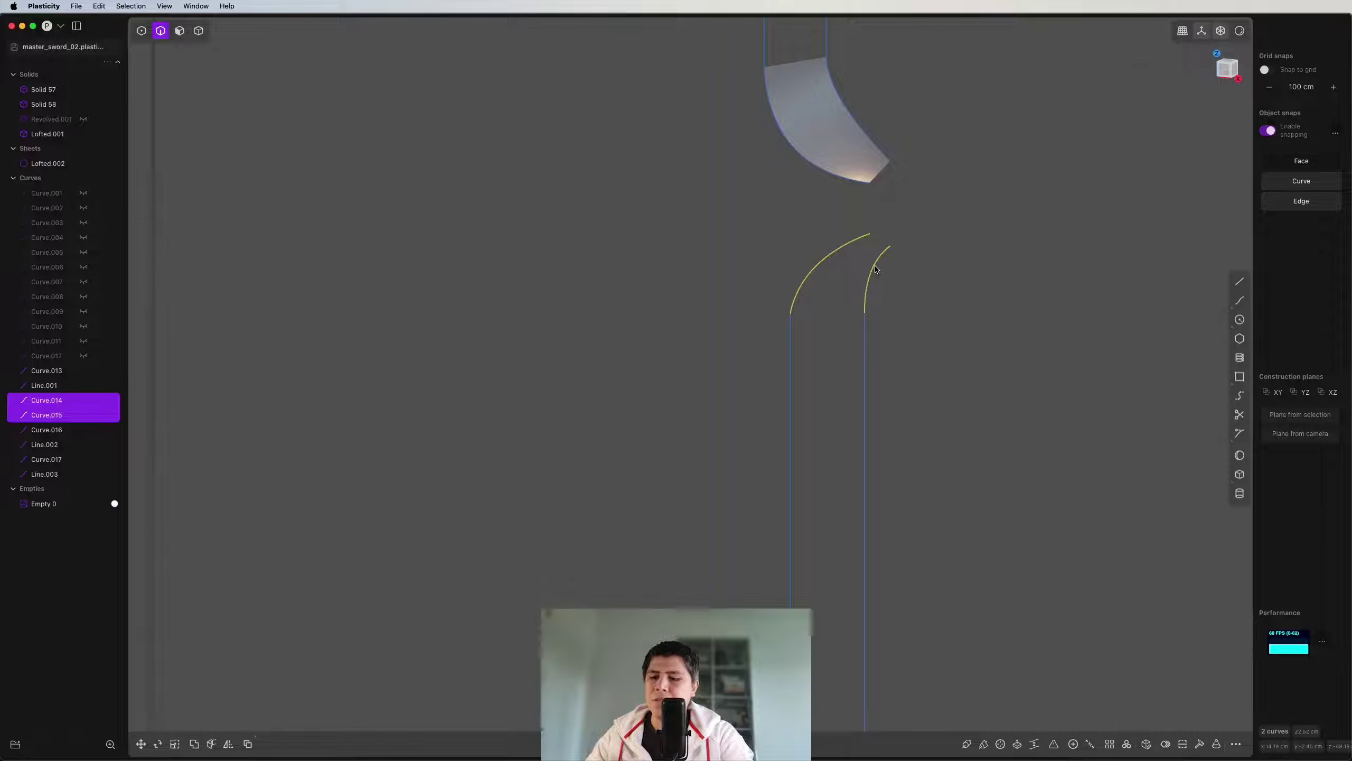
key("l")
key("Return")
Step: Loft a bevel surface between the inner and outer vertical lines of the blade's neck
middle_click_drag(904, 135, 878, 379, "shift")
left_click(809, 346)
middle_click_drag(809, 346, 748, 330, "shift")
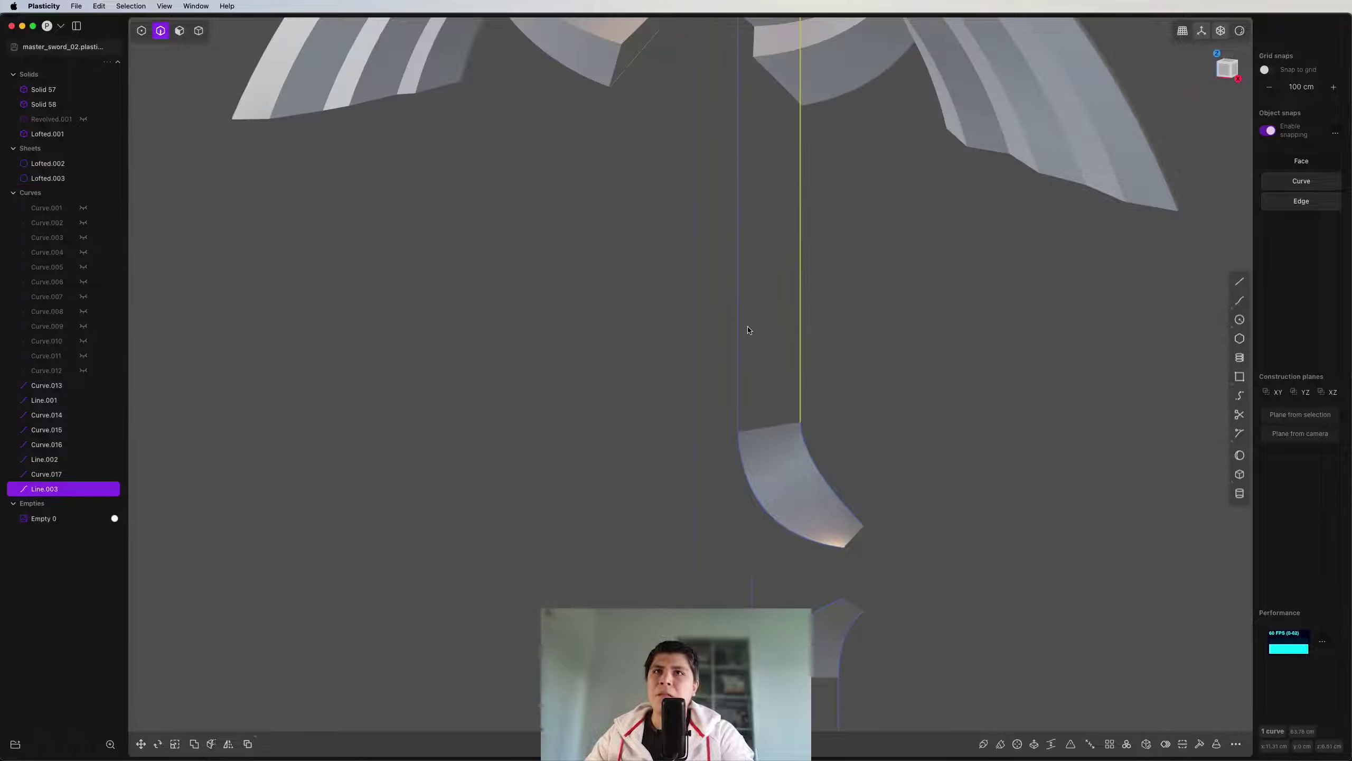
left_click(739, 330)
key("l")
key("Return")
key("shift+super+e")
Step: Loft a bevel surface between the two long main-blade curves running down to the tip
scroll(742, 333, "down", 5)
middle_click_drag(761, 549, 776, 432, "shift")
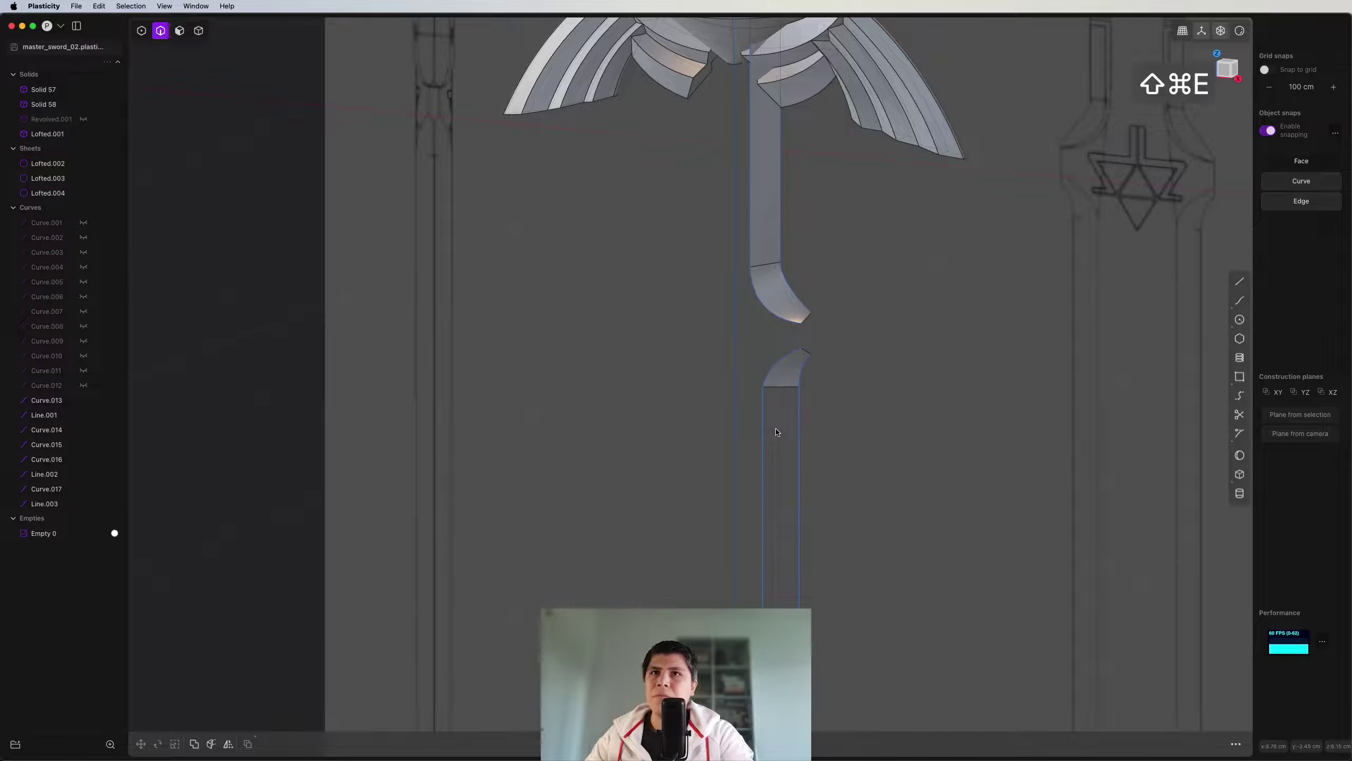
left_click_drag(786, 437, 660, 470)
key("l")
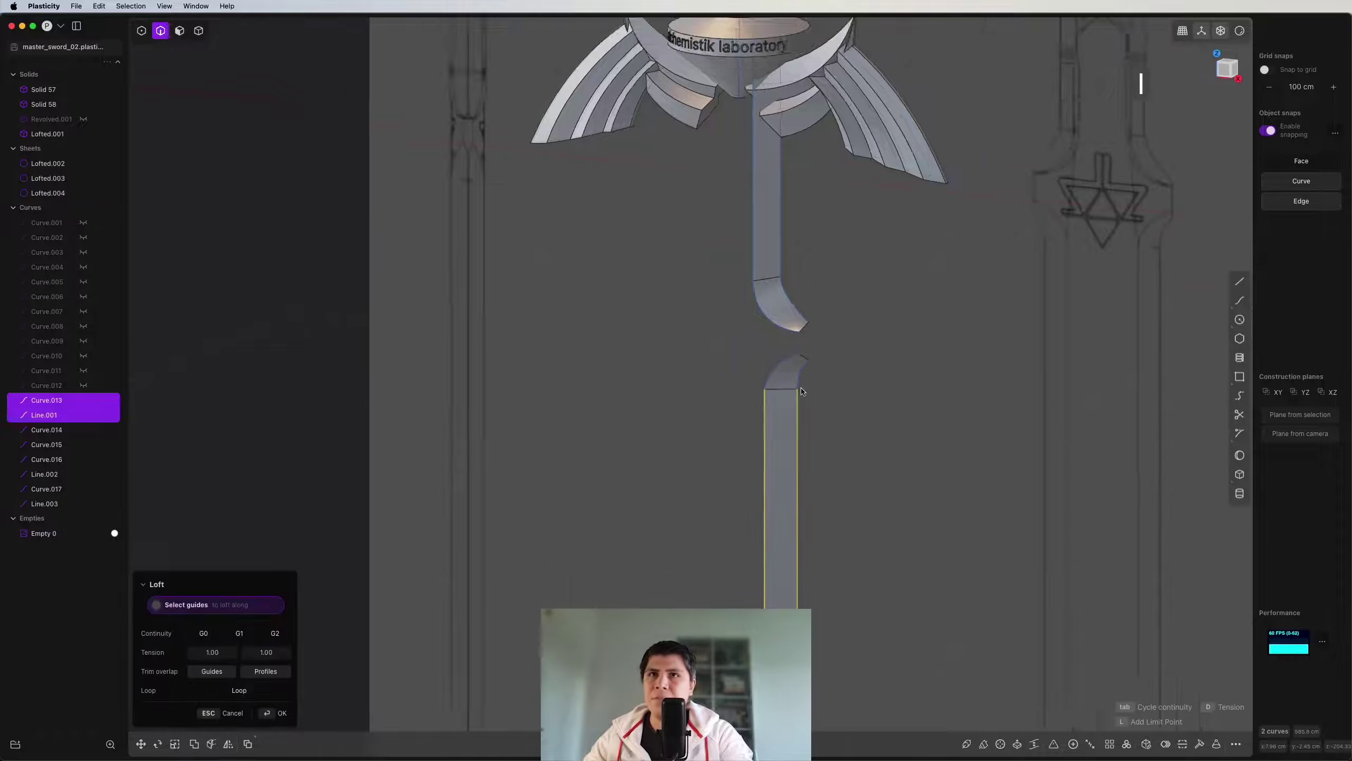
key("Return")
Step: Bridge the gap at the widest corner with a loft between the facing end edges of the two curved bevel surfaces
scroll(821, 387, "down", 3)
scroll(776, 282, "up", 10)
left_click(773, 235)
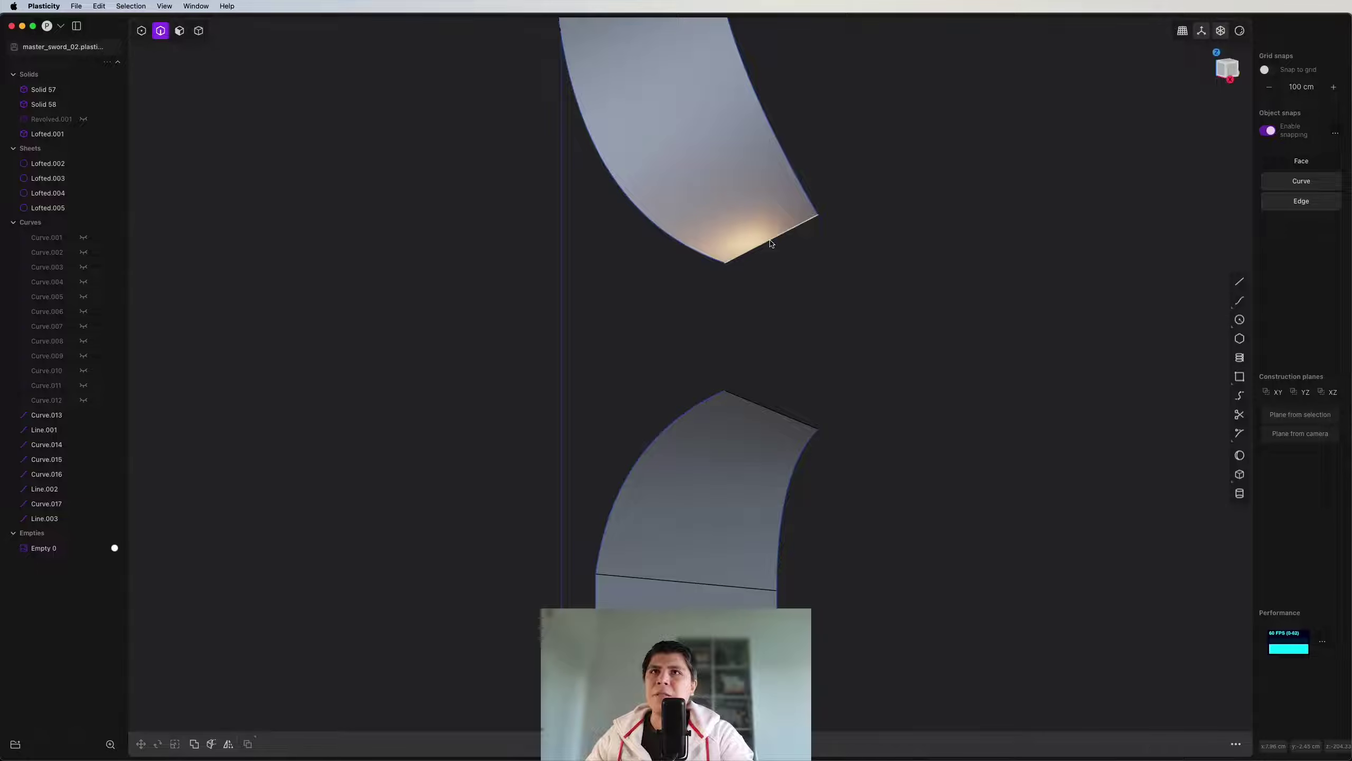
key("e")
key("l")
key("Tab")
key("Return")
Step: Join the five lofted bevel surfaces of the blade half into a single sheet
scroll(676, 340, "down", 5)
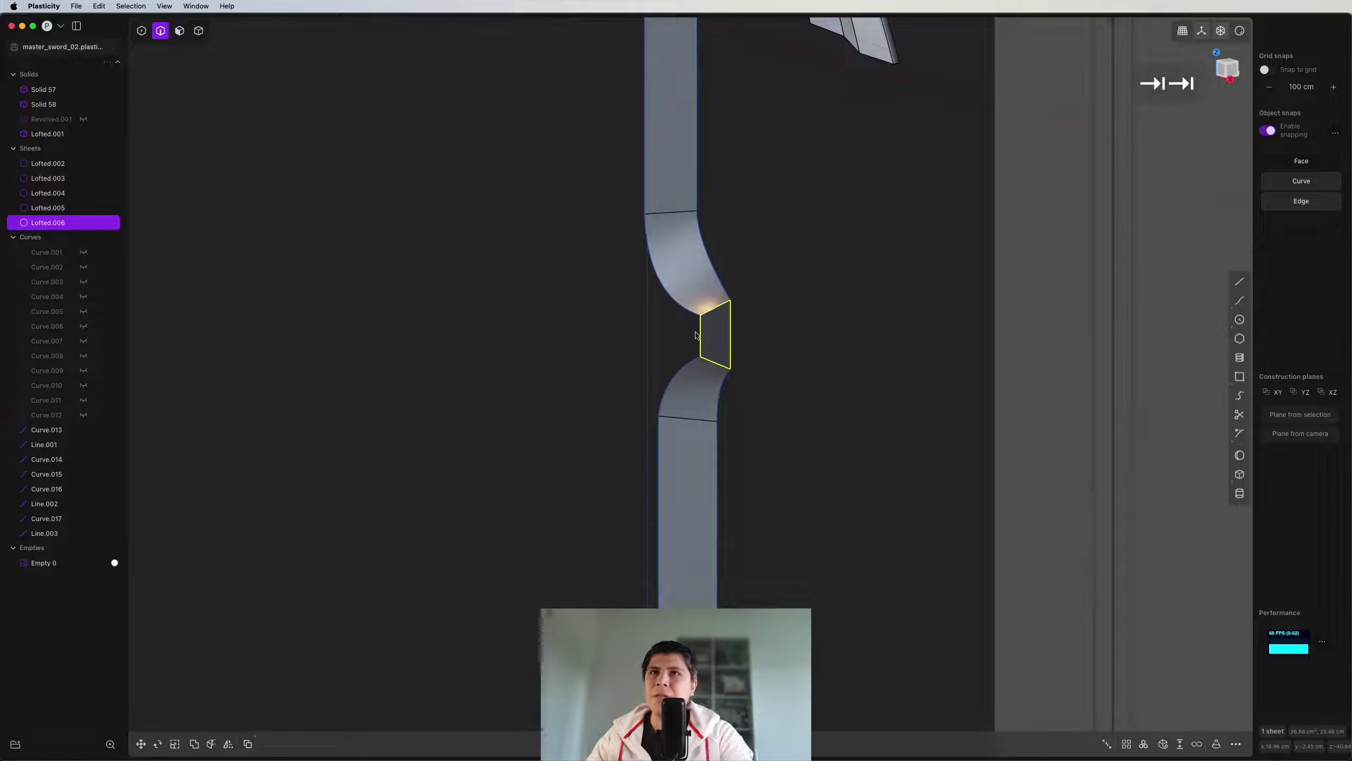
key("4")
left_click(704, 295)
left_click(701, 380)
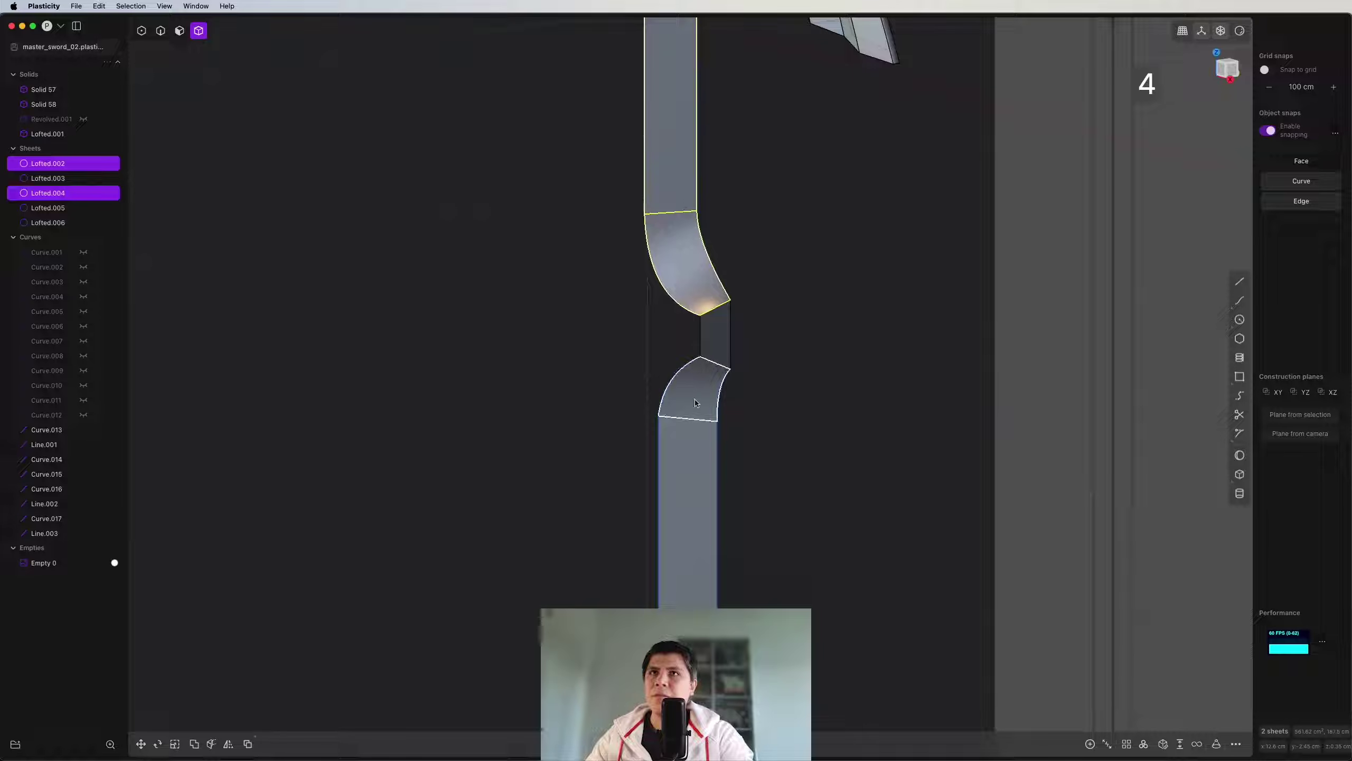
left_click(695, 400)
left_click(715, 336)
left_click(668, 484)
key("j")
Step: Mirror the joined bevel sheet across the X axis to create the opposite side of the blade
scroll(668, 482, "down", 10)
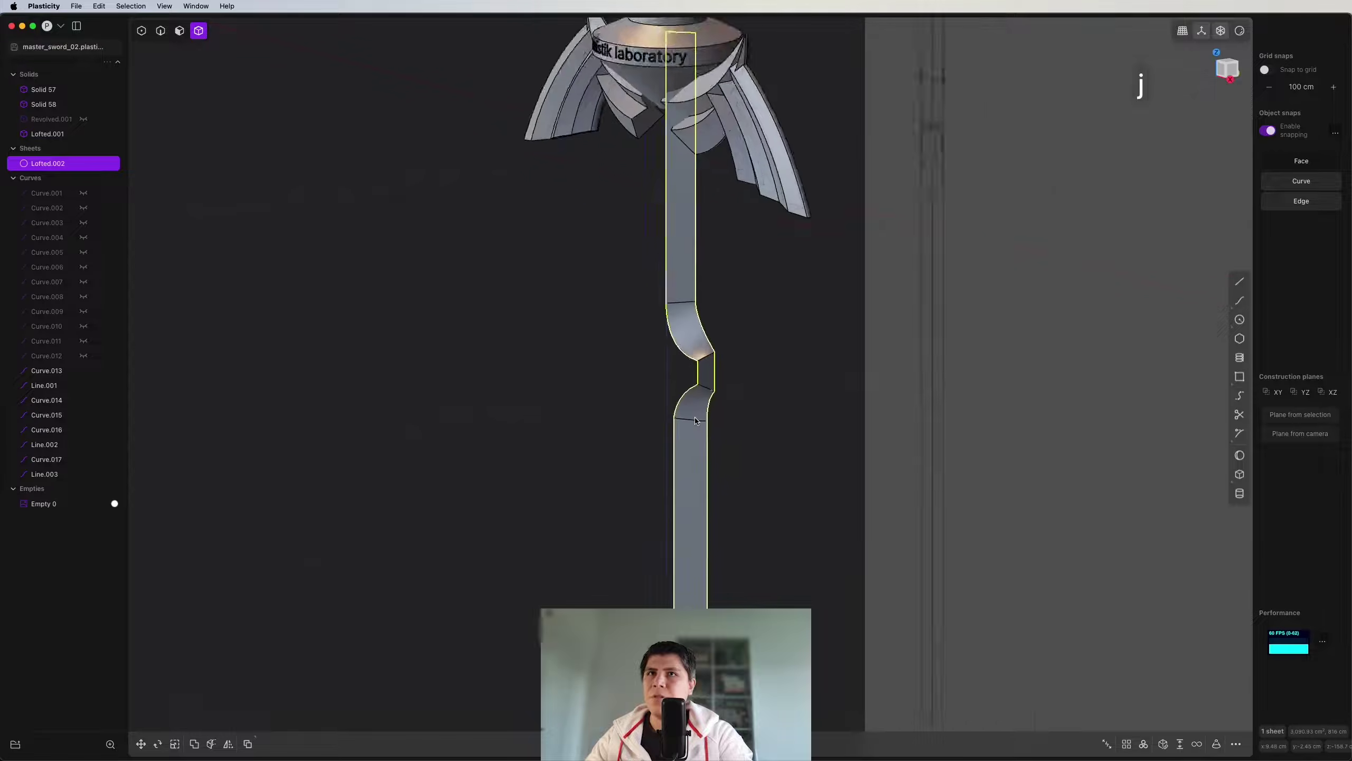
middle_click_drag(628, 330, 682, 329, "alt")
key("alt+x")
key("x")
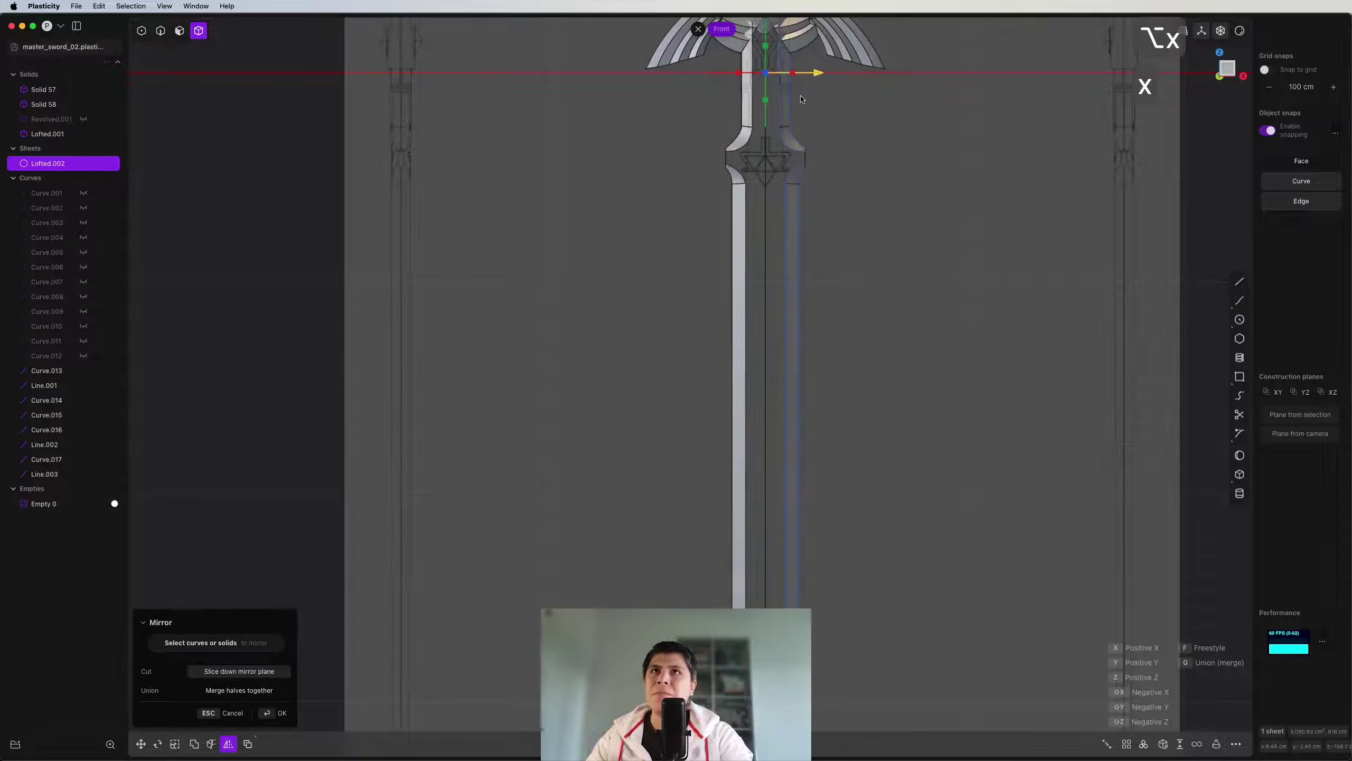
key("Return")
Step: Hide all the blade outline curves, leaving the two bevel sheets in view
scroll(797, 315, "up", 6)
left_click(797, 312)
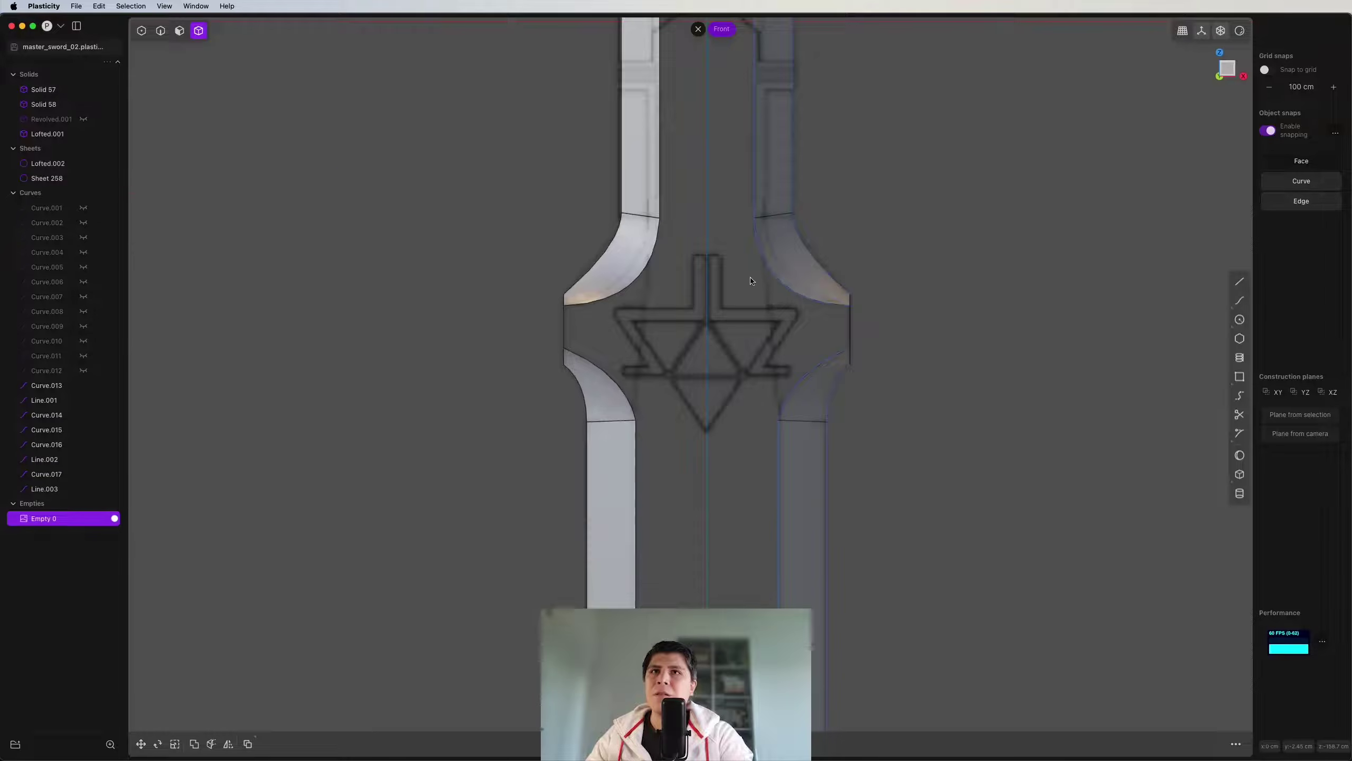
middle_click_drag(797, 312, 798, 343, "shift")
scroll(798, 343, "up", 3)
left_click(33, 389)
left_click(45, 487, "shift")
key("h")
key("2")
Step: Loft the neck's flat front face between the inner edges of the two mirrored bevel sheets
middle_click_drag(861, 305, 770, 321)
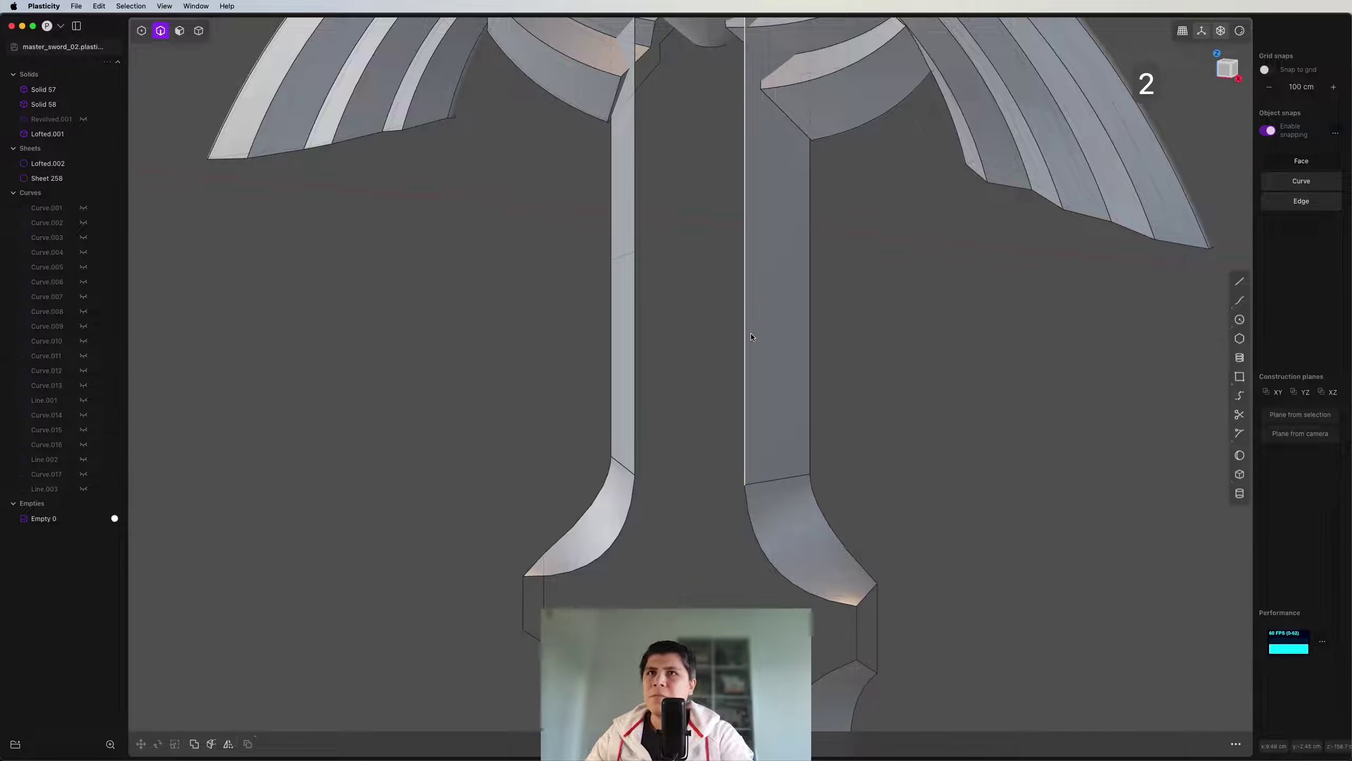
left_click(745, 334)
key("e")
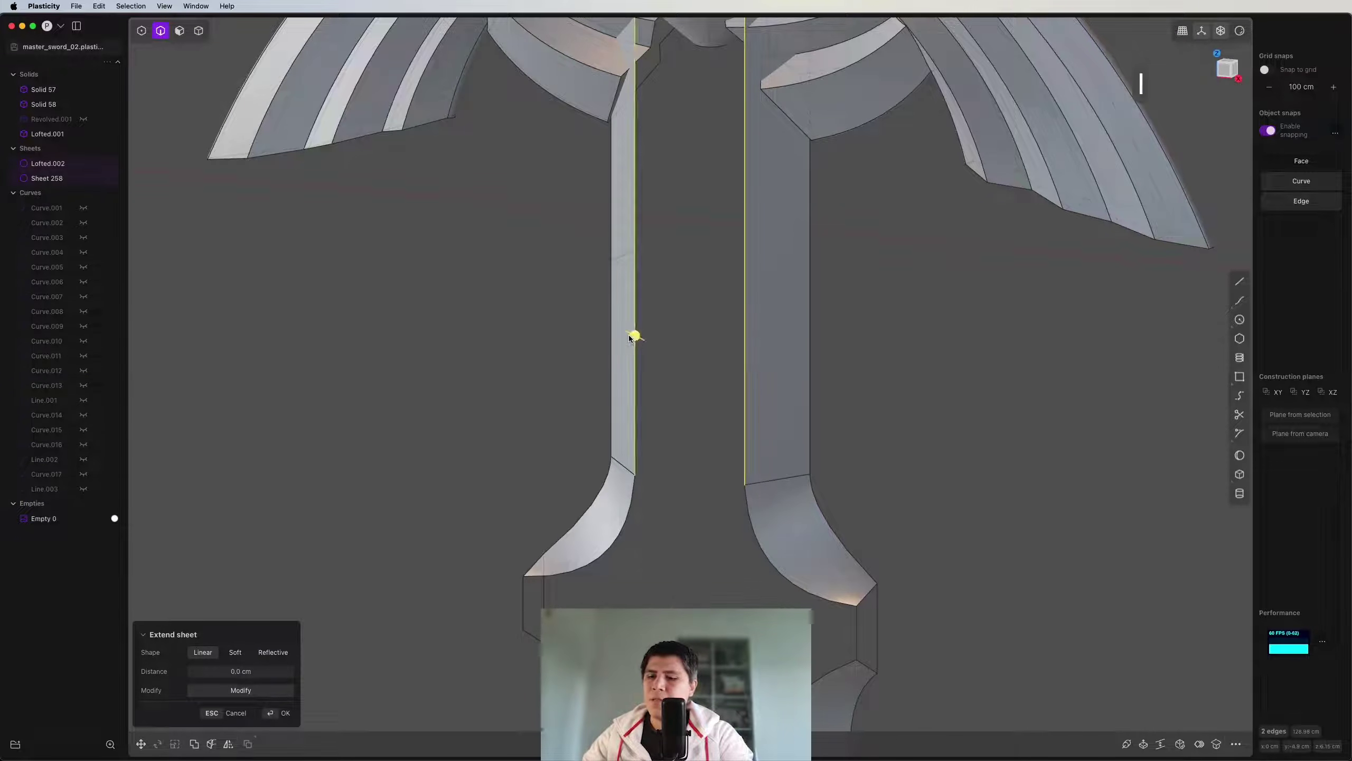
key("l")
key("Tab")
key("Tab")
right_click(630, 338)
Step: Loft the main blade's flat front face between its two inner bevel edges and join all the sheets into one
middle_click_drag(752, 578, 804, 281, "shift")
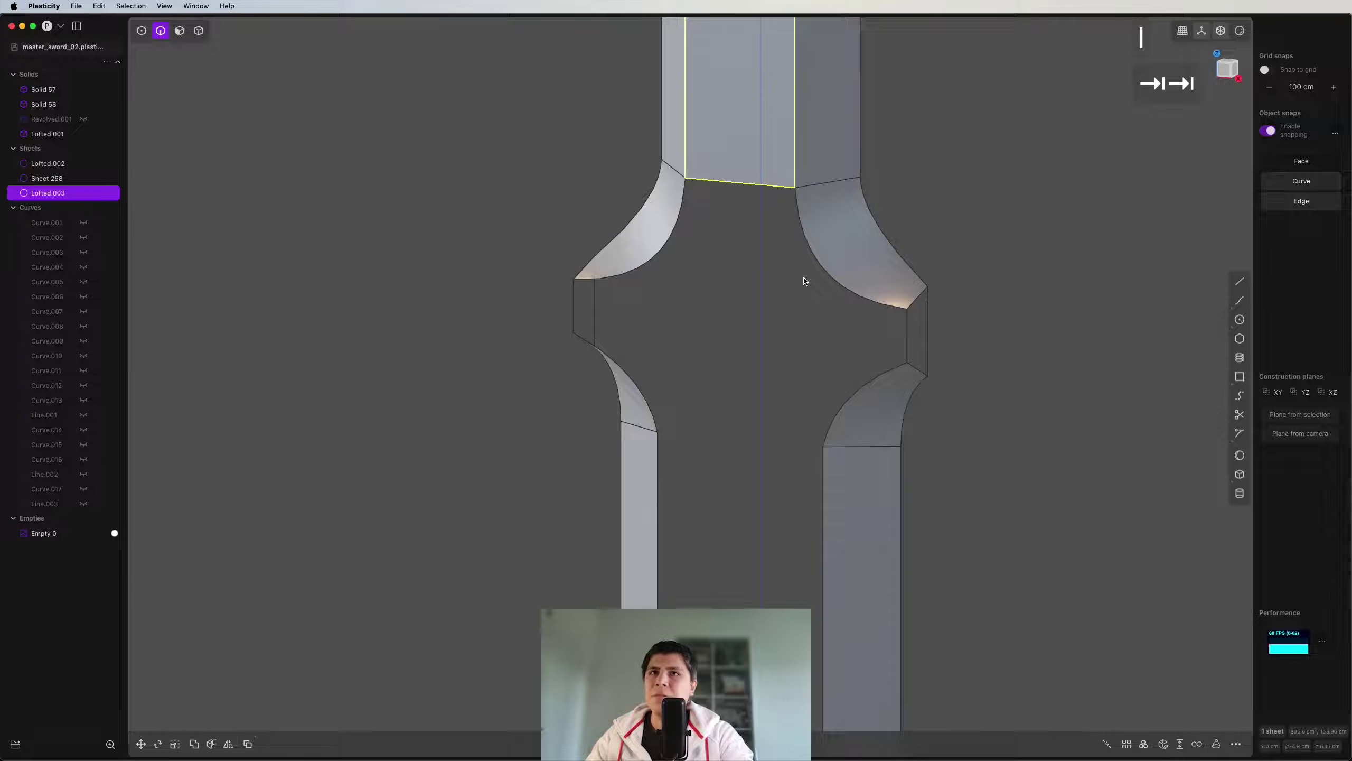
left_click(823, 475)
key("e")
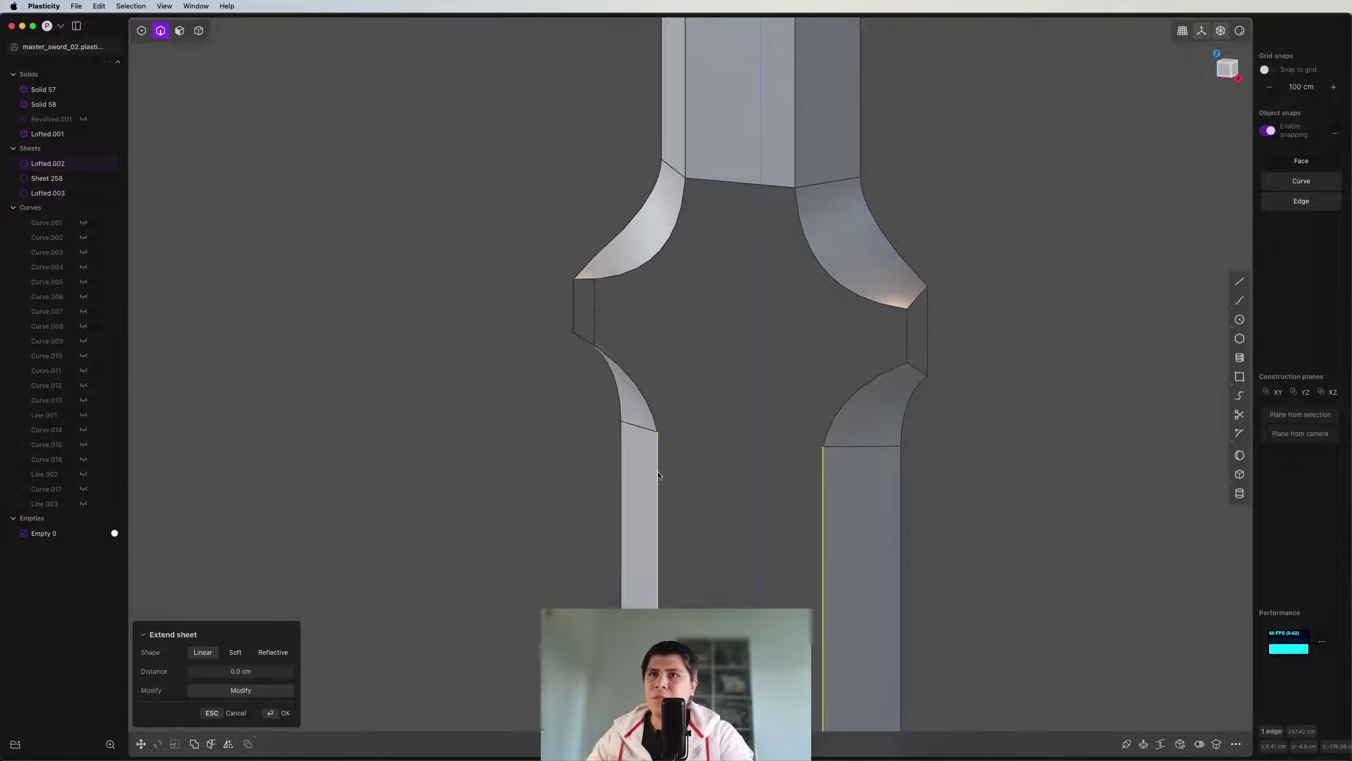
key("l")
key("j")
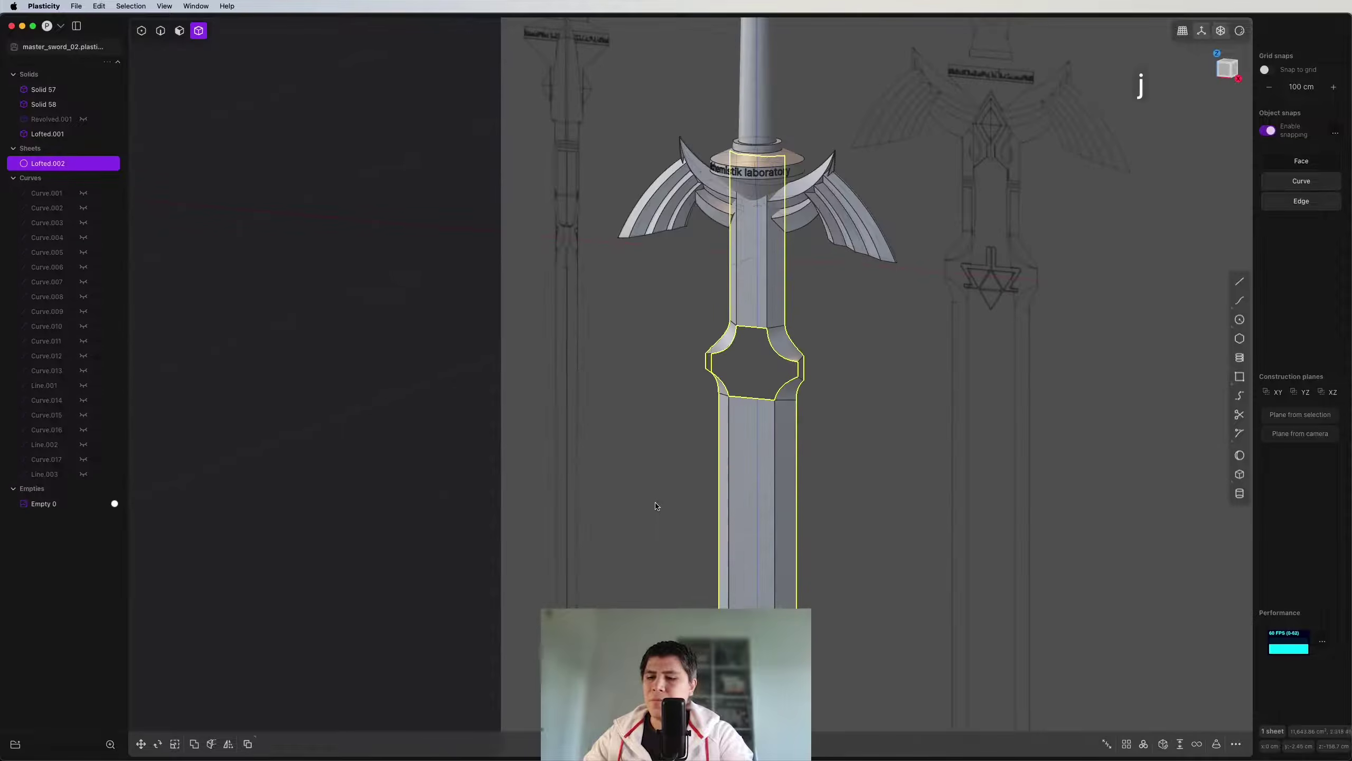
Step: Fill the opening in the blade's flared section by patching the hole from its boundary edges
scroll(821, 323, "up", 10)
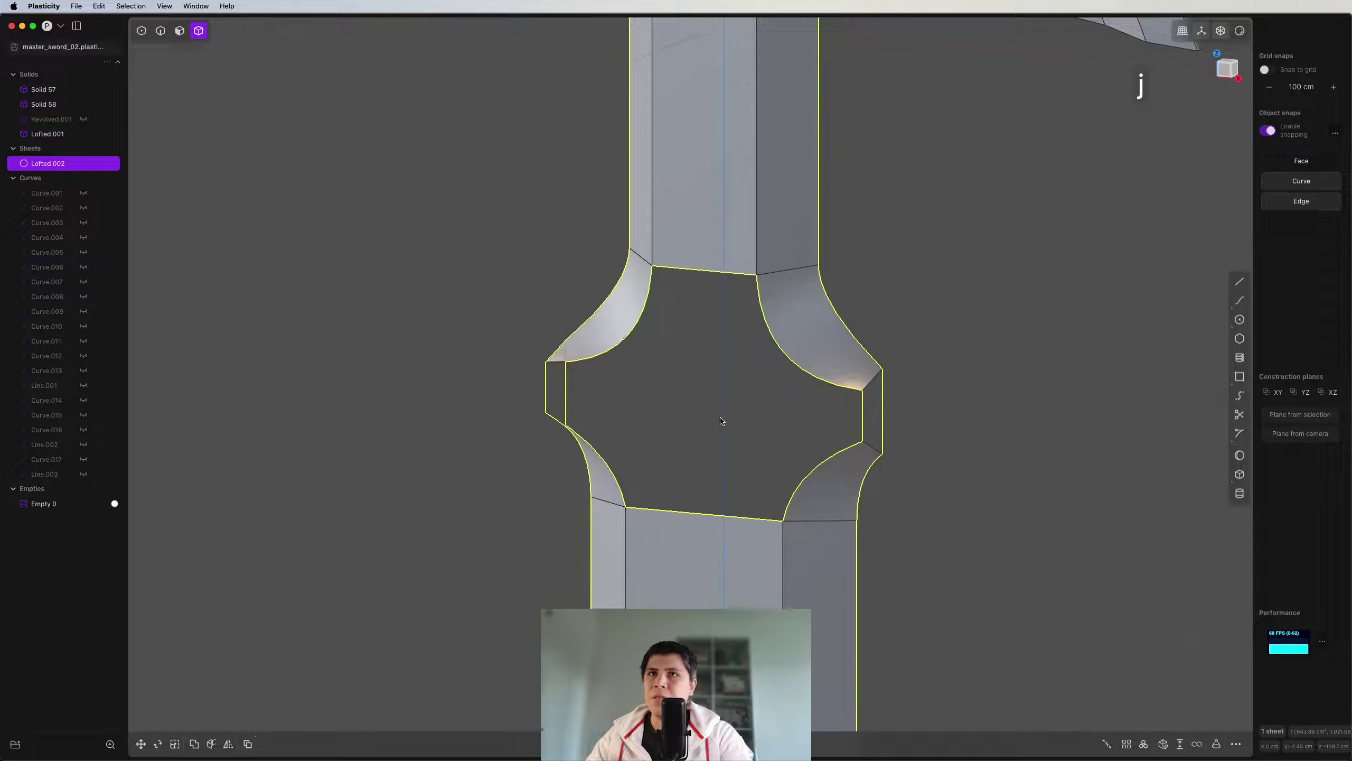
middle_click_drag(720, 412, 827, 316, "shift")
key("2")
left_click(778, 413)
key("e")
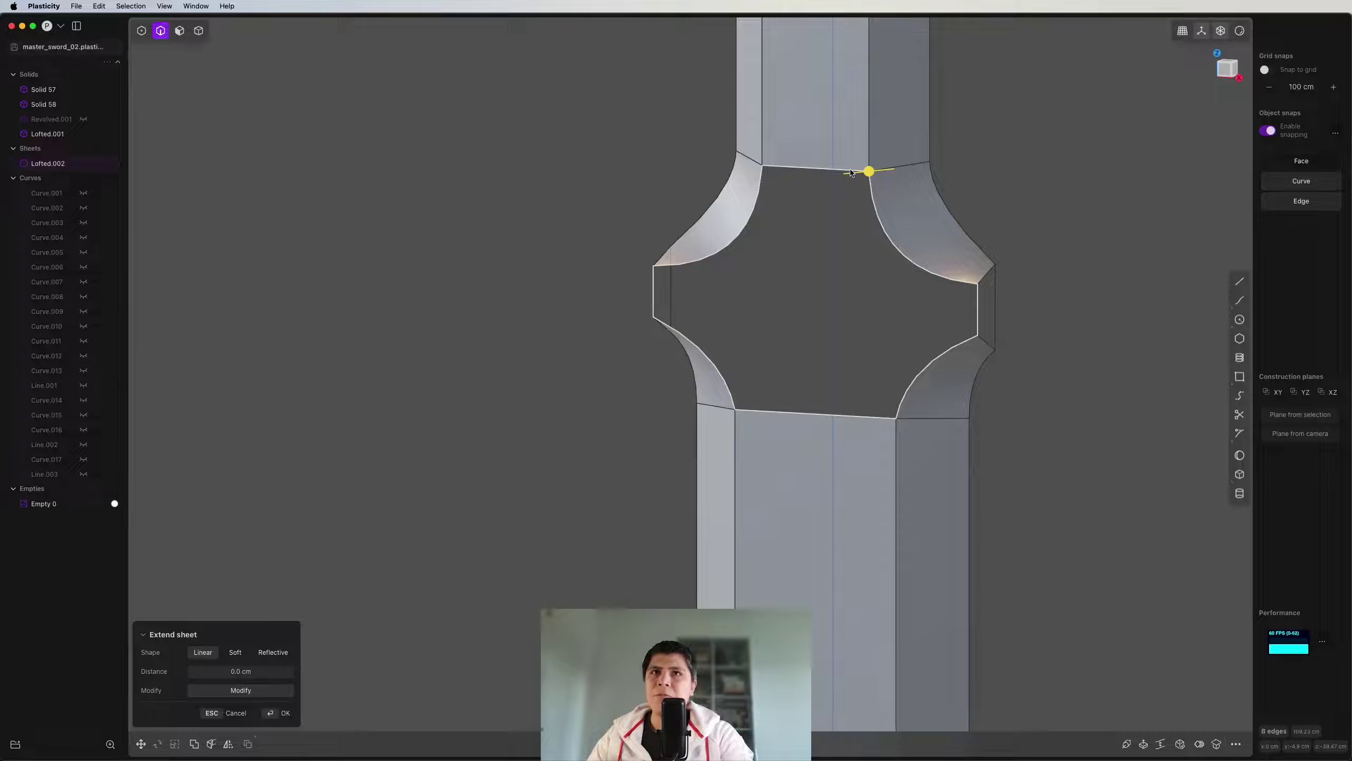
key("shift+super+p")
key("Return")
Step: Fill the triangular opening at the blade's tip with a patch across its three boundary edges
scroll(836, 218, "down", 5)
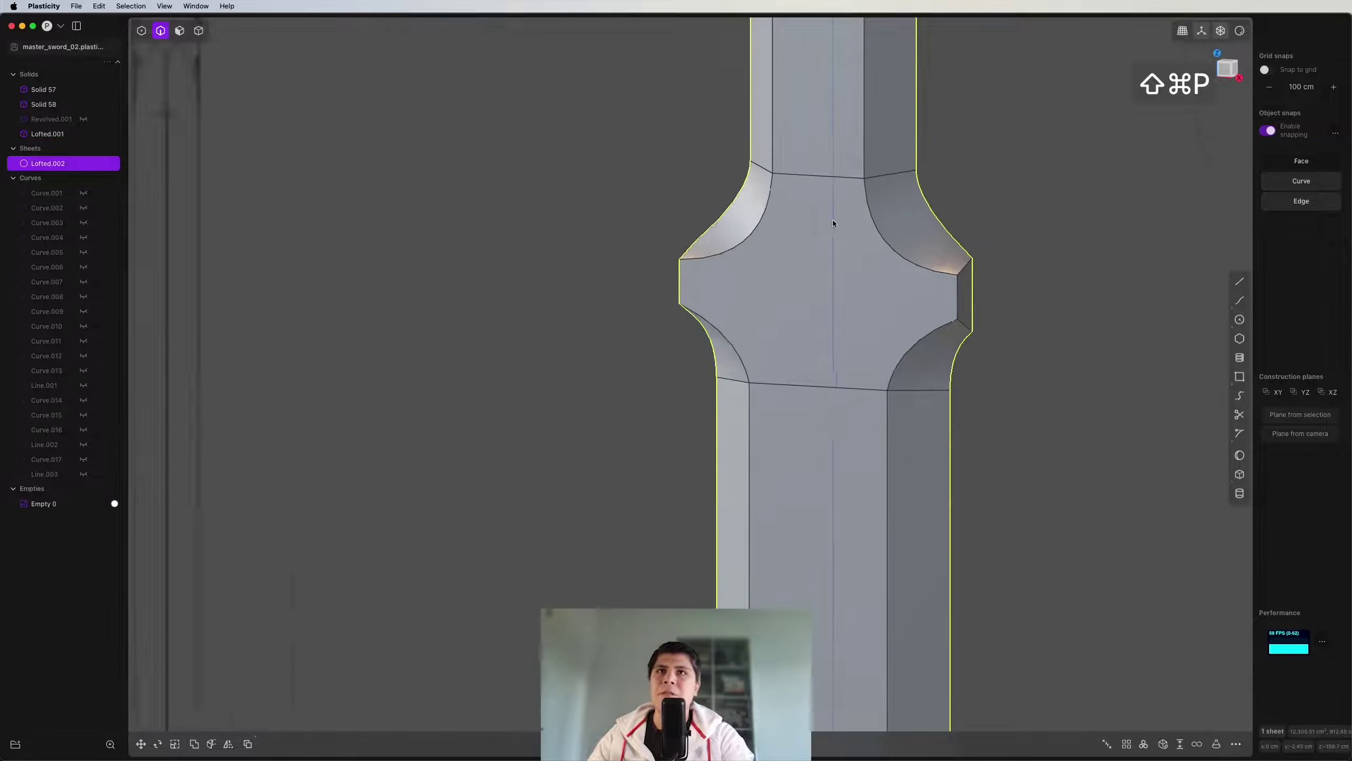
left_click(1219, 72)
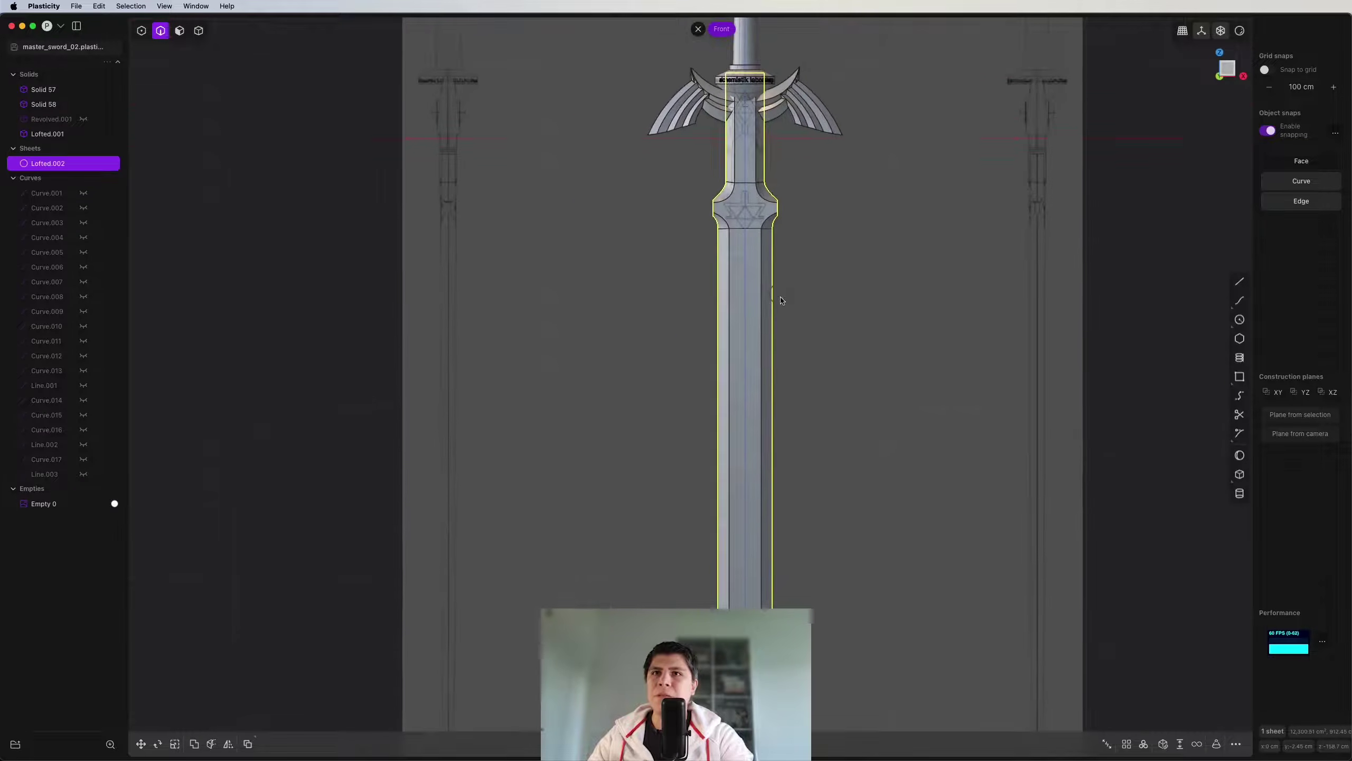
middle_click_drag(780, 292, 779, 171, "shift")
scroll(738, 552, "up", 6)
key("2")
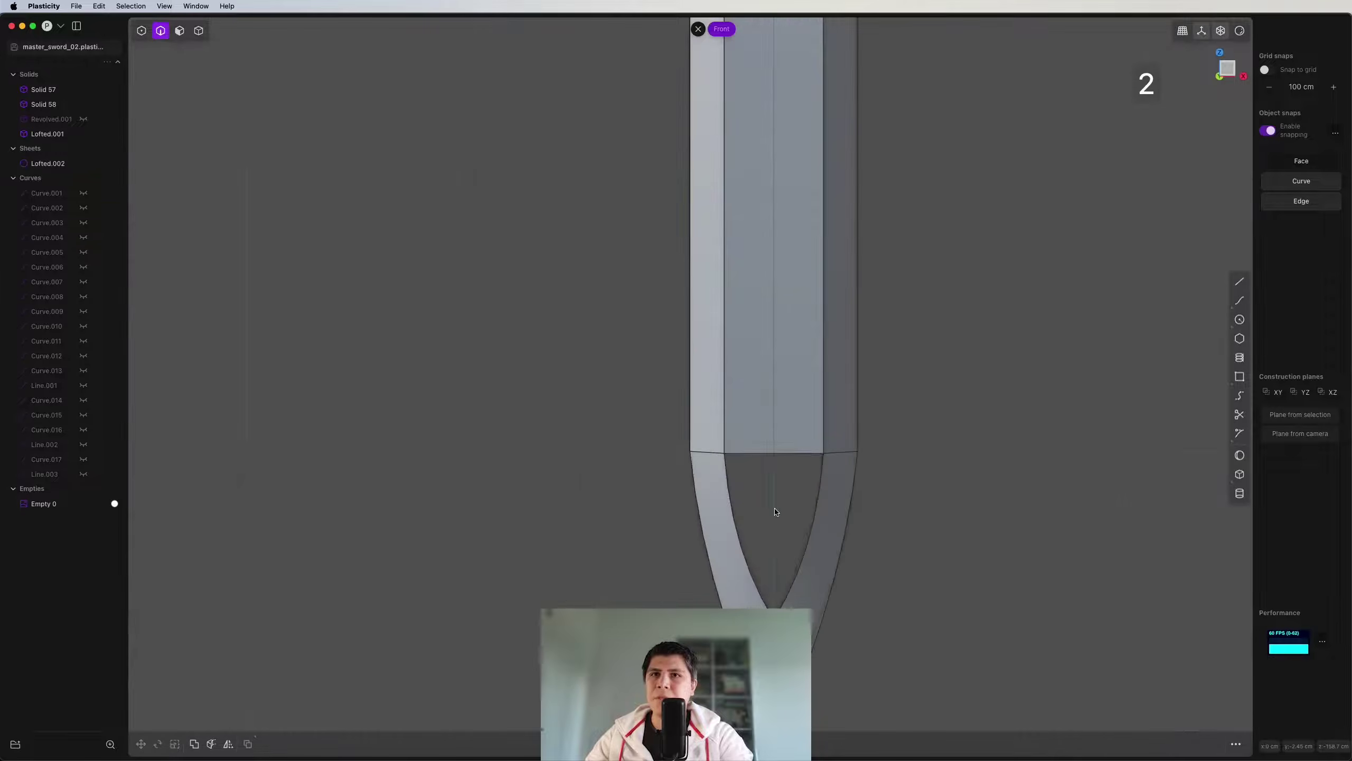
left_click(795, 454)
key("e")
key("shift+super+p")
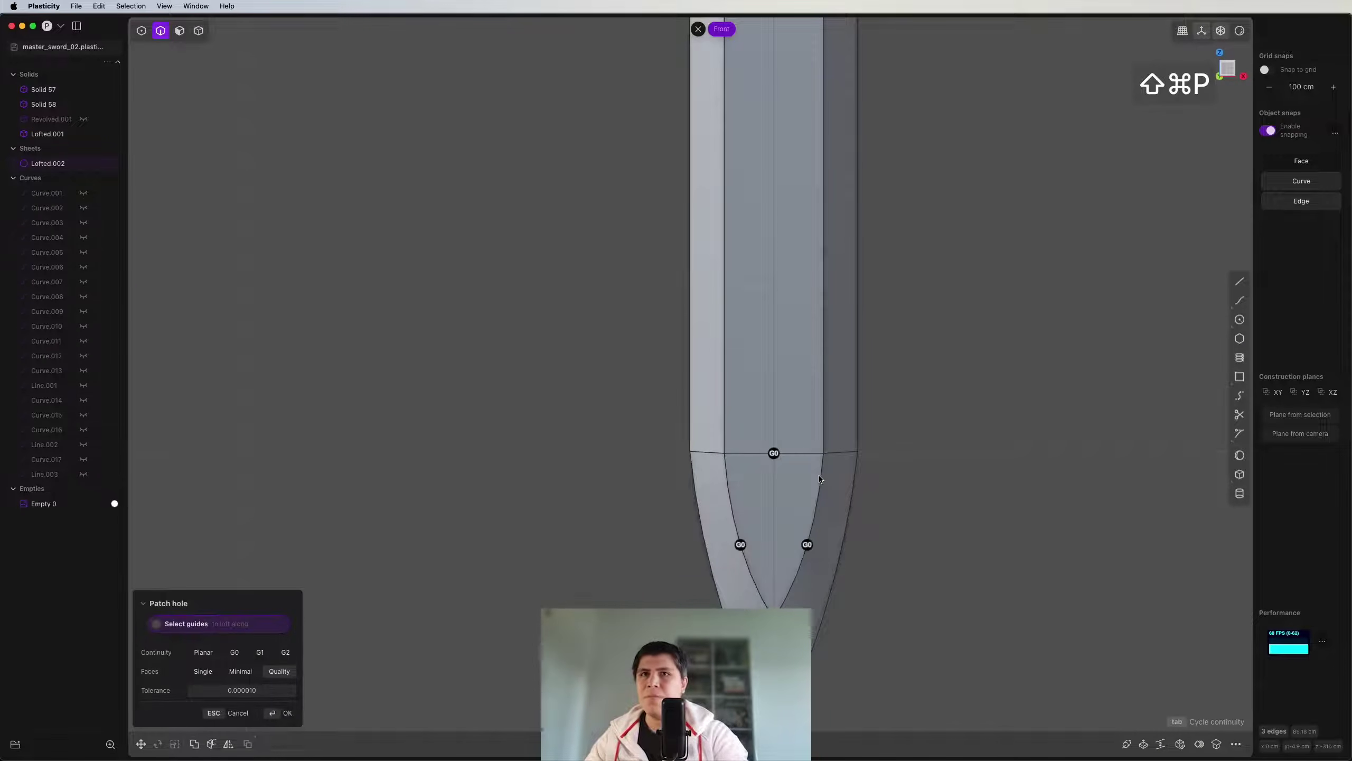
key("Return")
Step: Mirror the front blade sheet across the Y axis with the halves merged, and turn the result into a solid
scroll(815, 386, "down", 10)
middle_click_drag(708, 277, 686, 263)
key("alt+x")
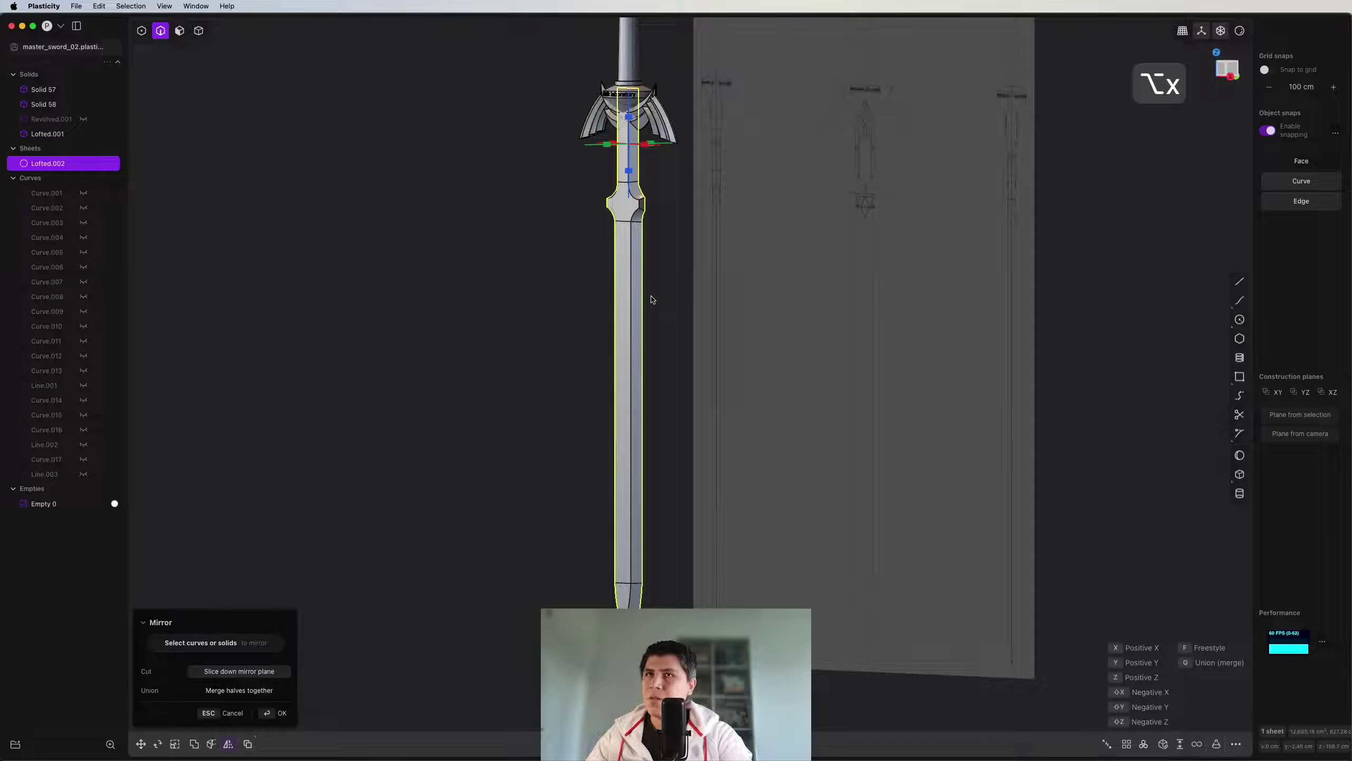
middle_click_drag(616, 144, 383, 248)
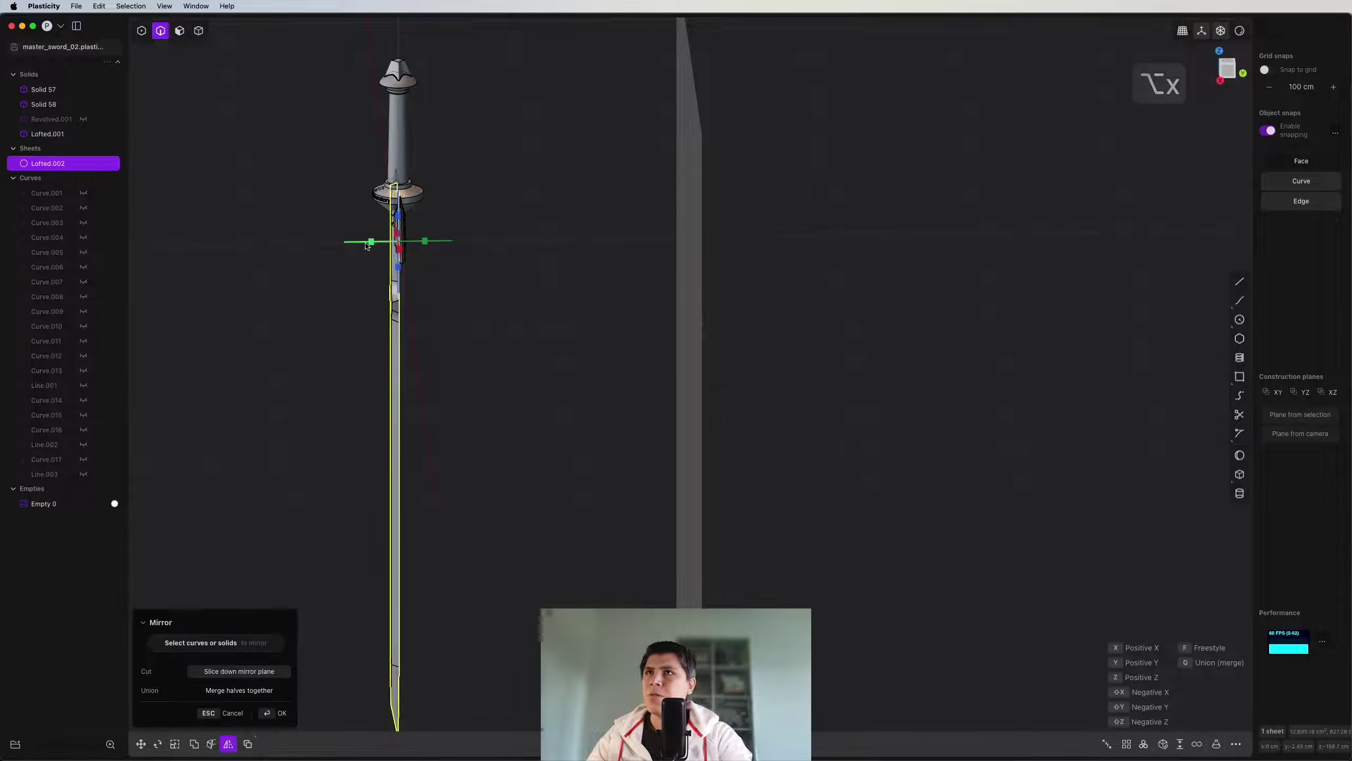
left_click(367, 244)
key("Return")
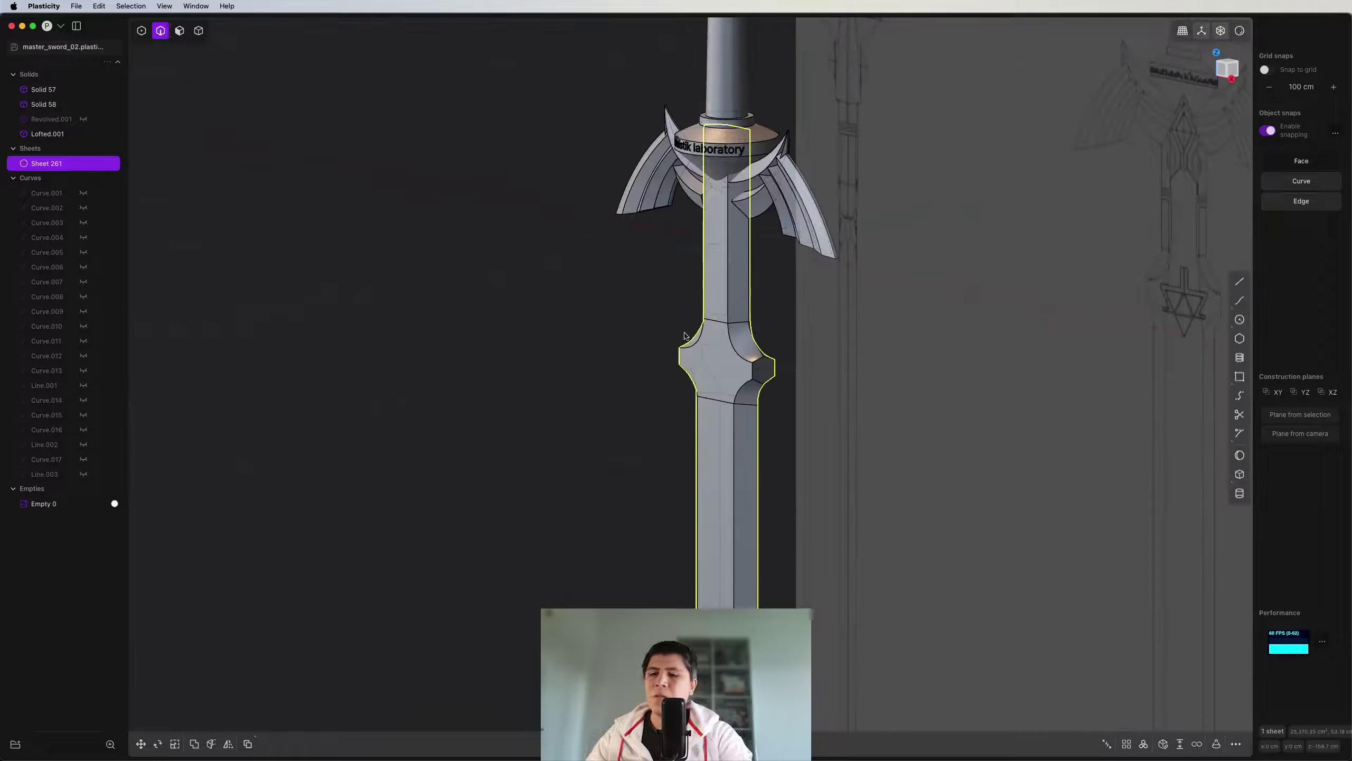
scroll(1113, 661, "down", 5)
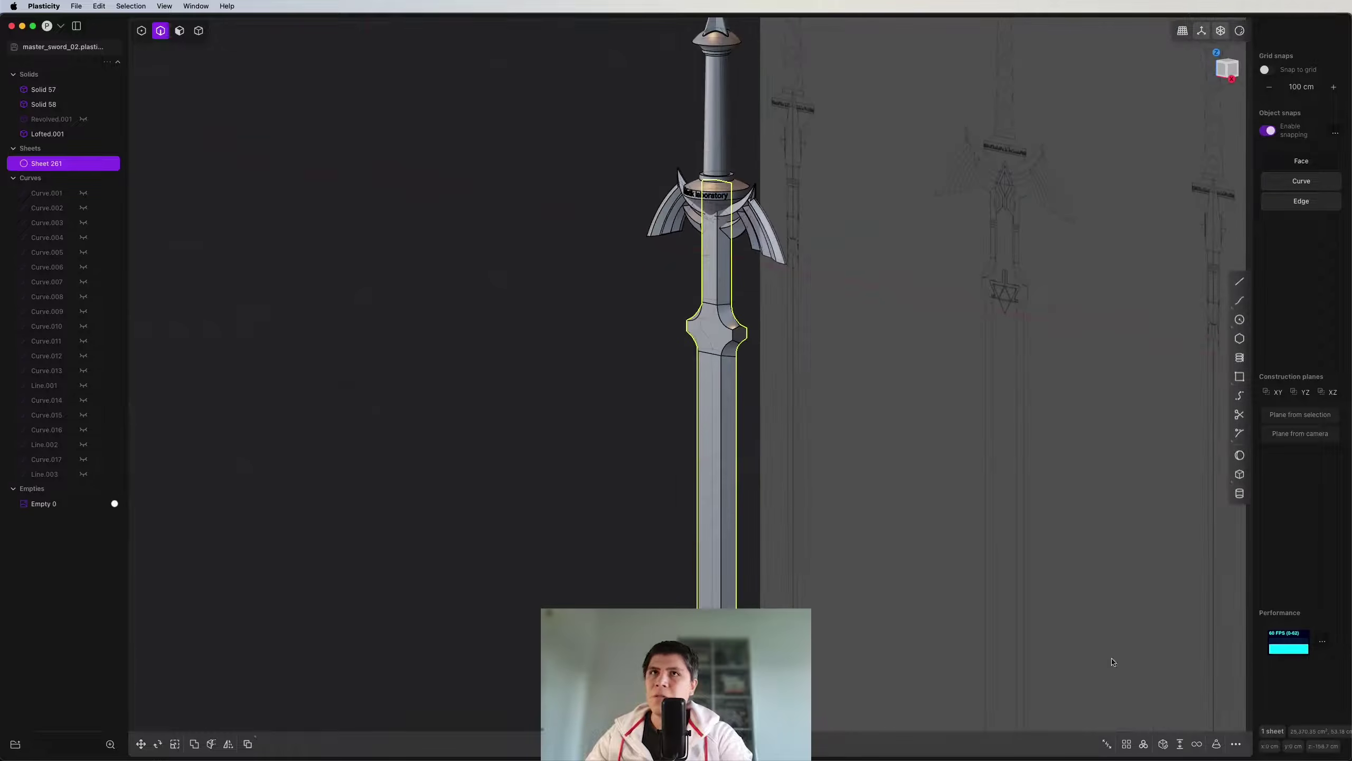
left_click(1160, 741)
Step: Examine the blade solid from several angles and compare its neck with the reference ornament in front view
middle_click_drag(511, 234, 1207, 65)
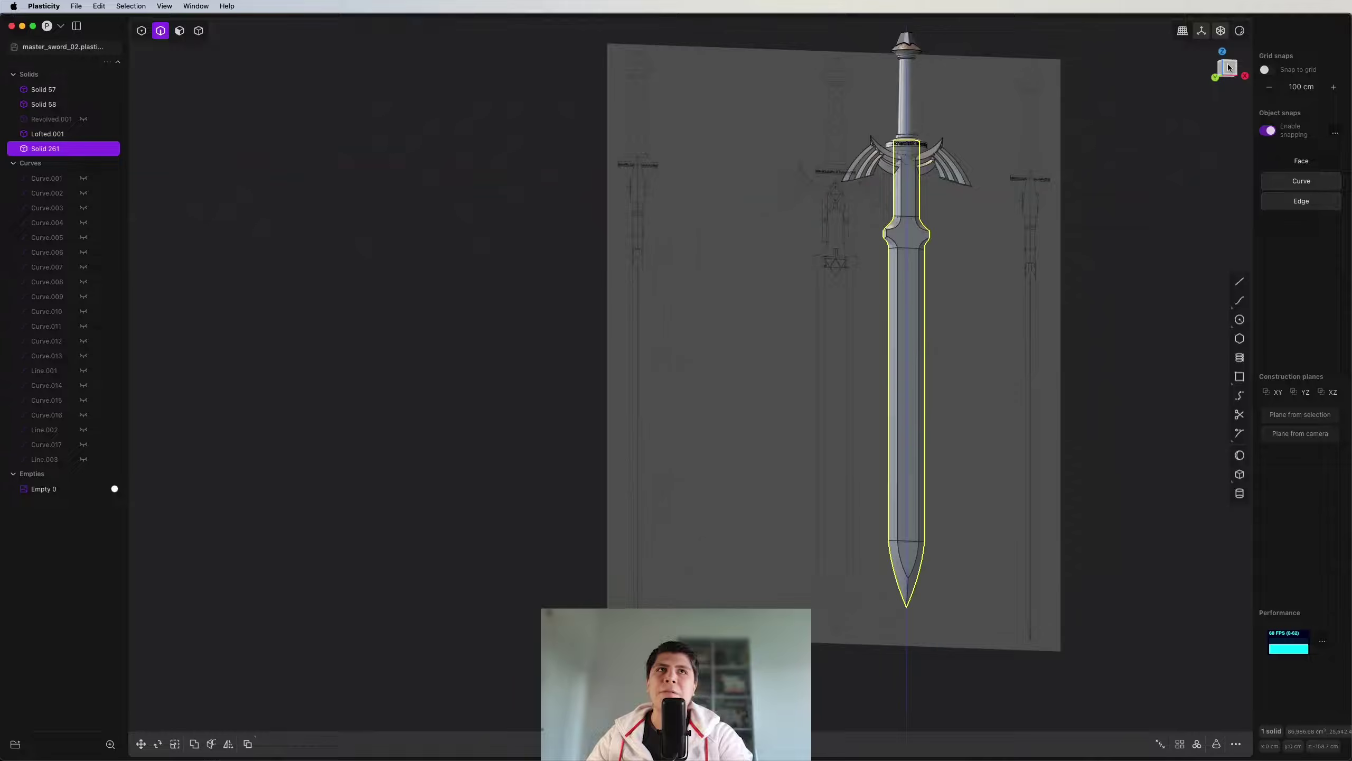
left_click(1228, 67)
scroll(773, 327, "up", 10)
middle_click_drag(772, 327, 649, 241)
scroll(746, 276, "up", 5)
middle_click_drag(745, 276, 869, 233)
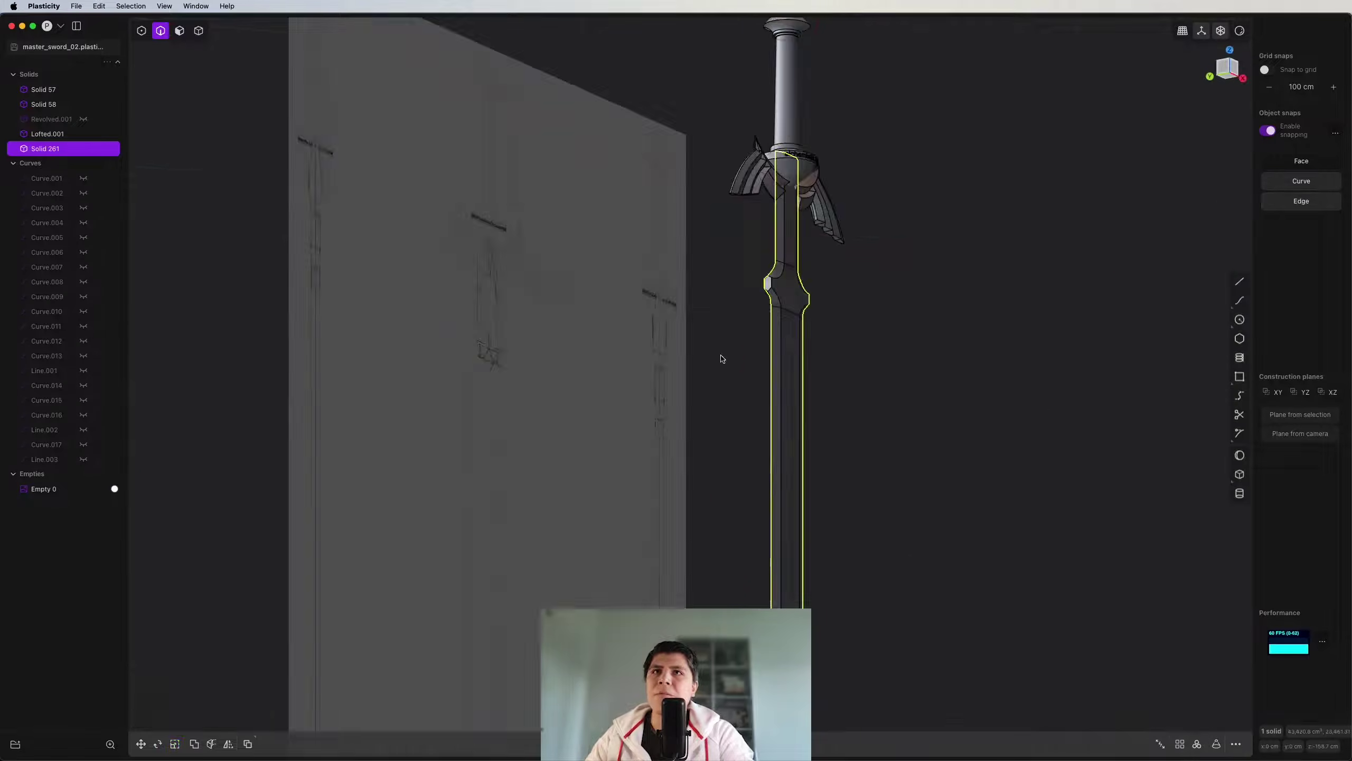
middle_click_drag(722, 359, 771, 325)
scroll(771, 307, "up", 10)
key("KP_1")
key("3")
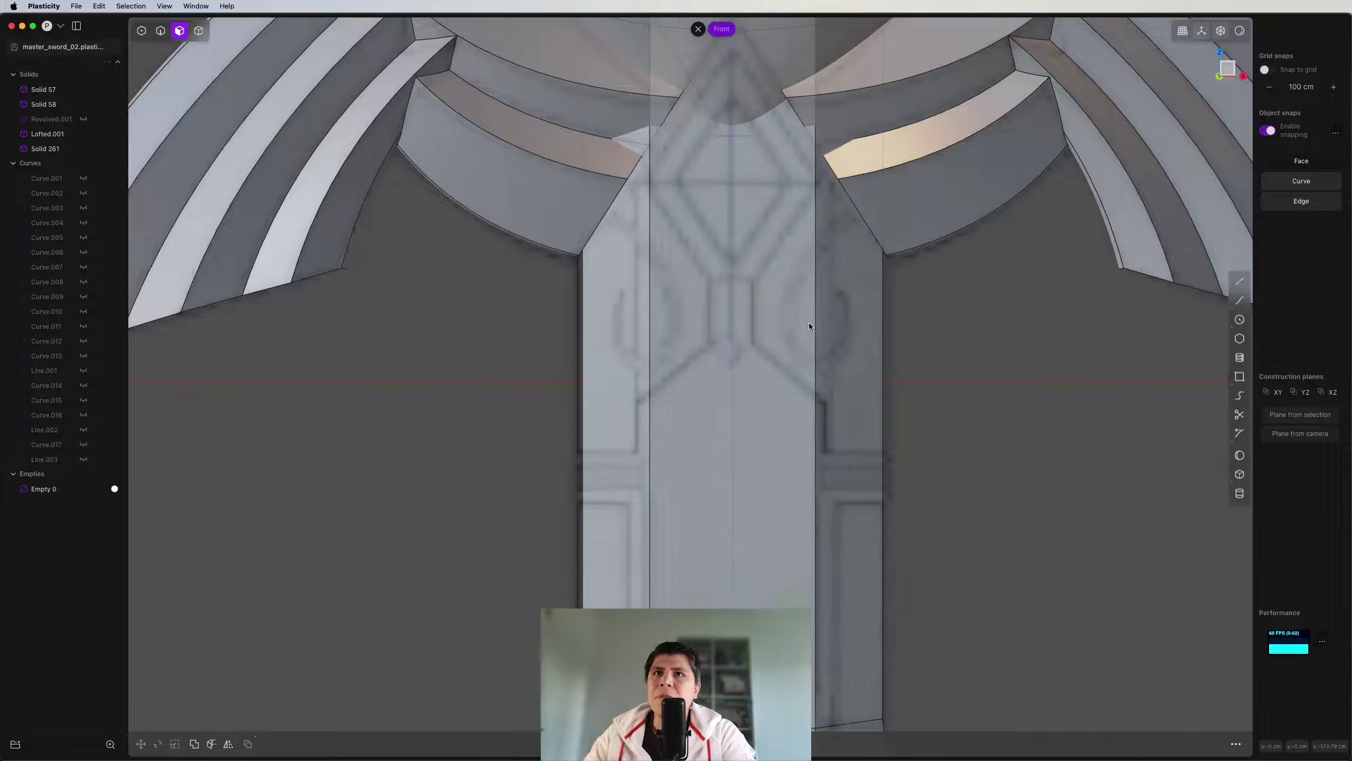
scroll(707, 314, "down", 5)
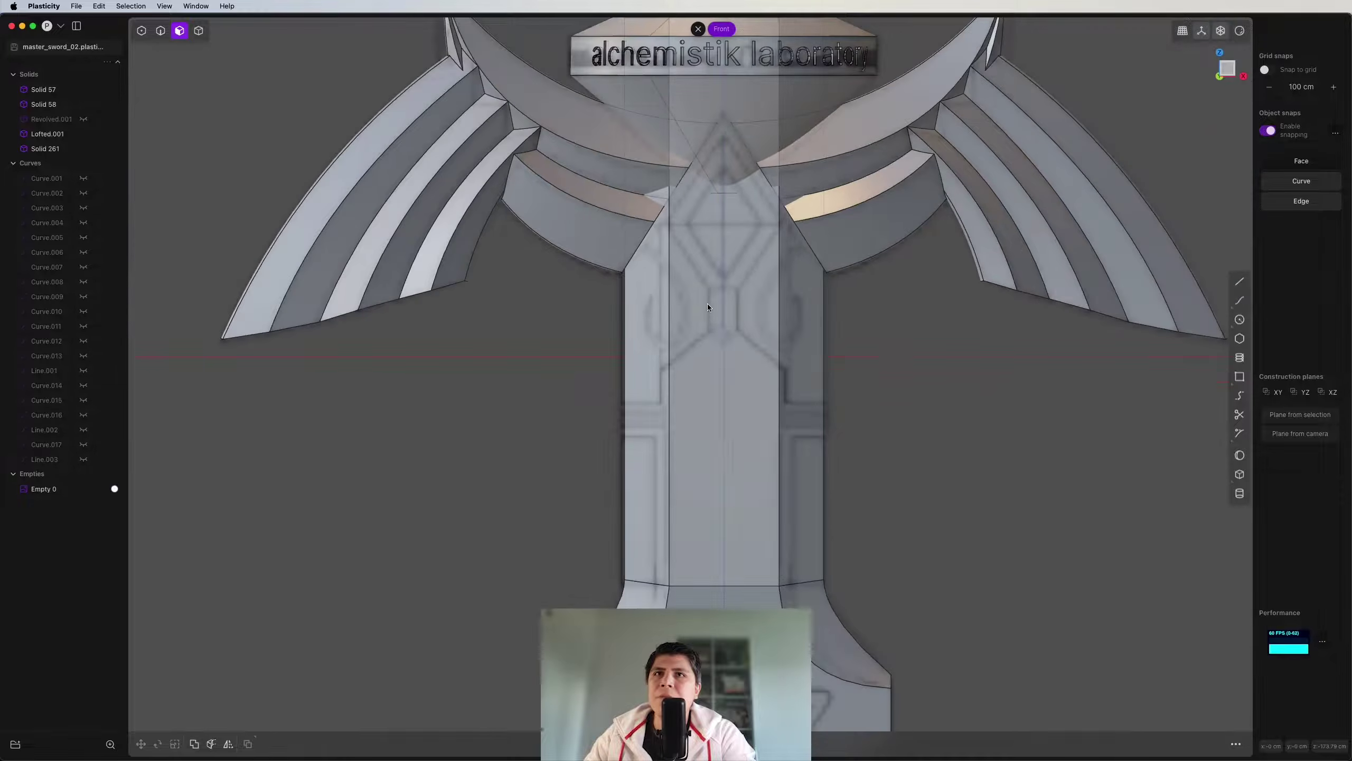
Step: Trace the right half of the angular collar outline on the blade's neck with a polyline, running out past the blade's side edge
scroll(758, 385, "up", 7)
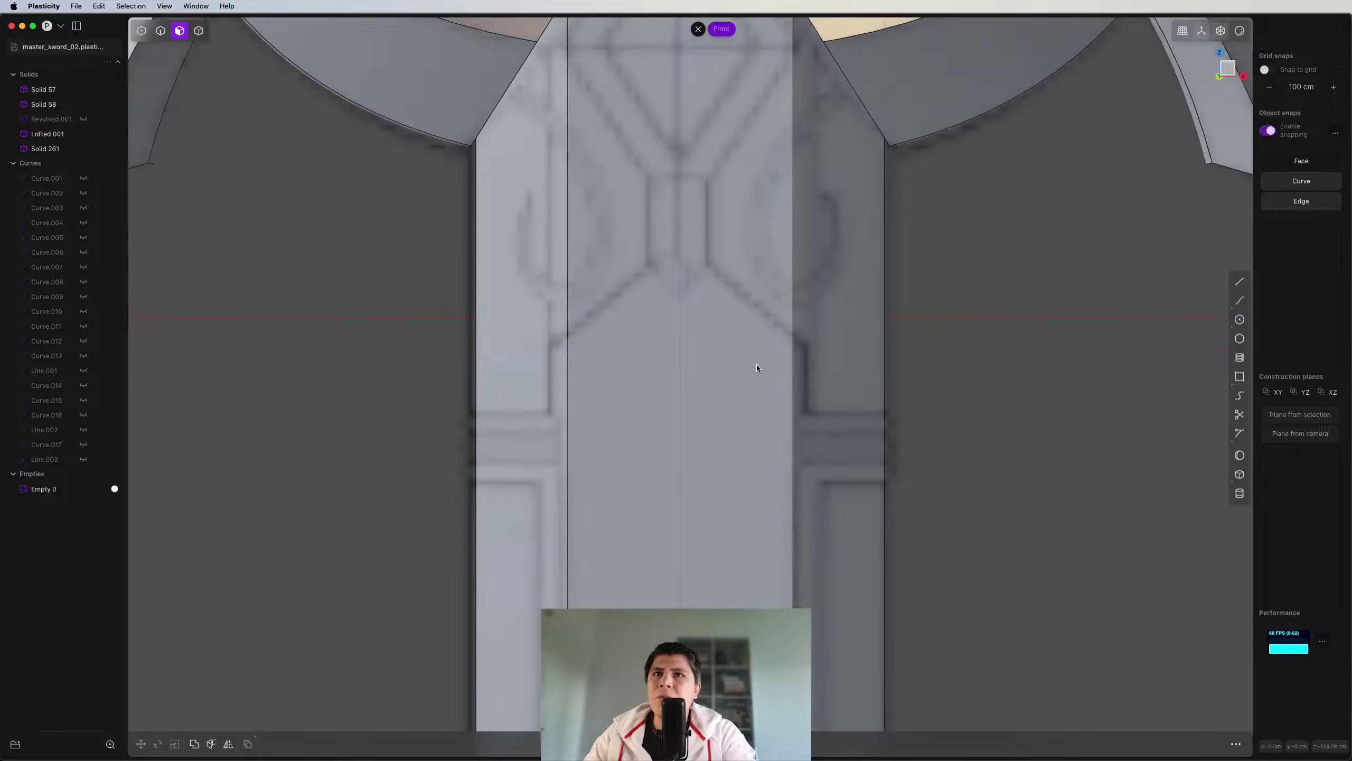
middle_click_drag(752, 346, 754, 372, "shift")
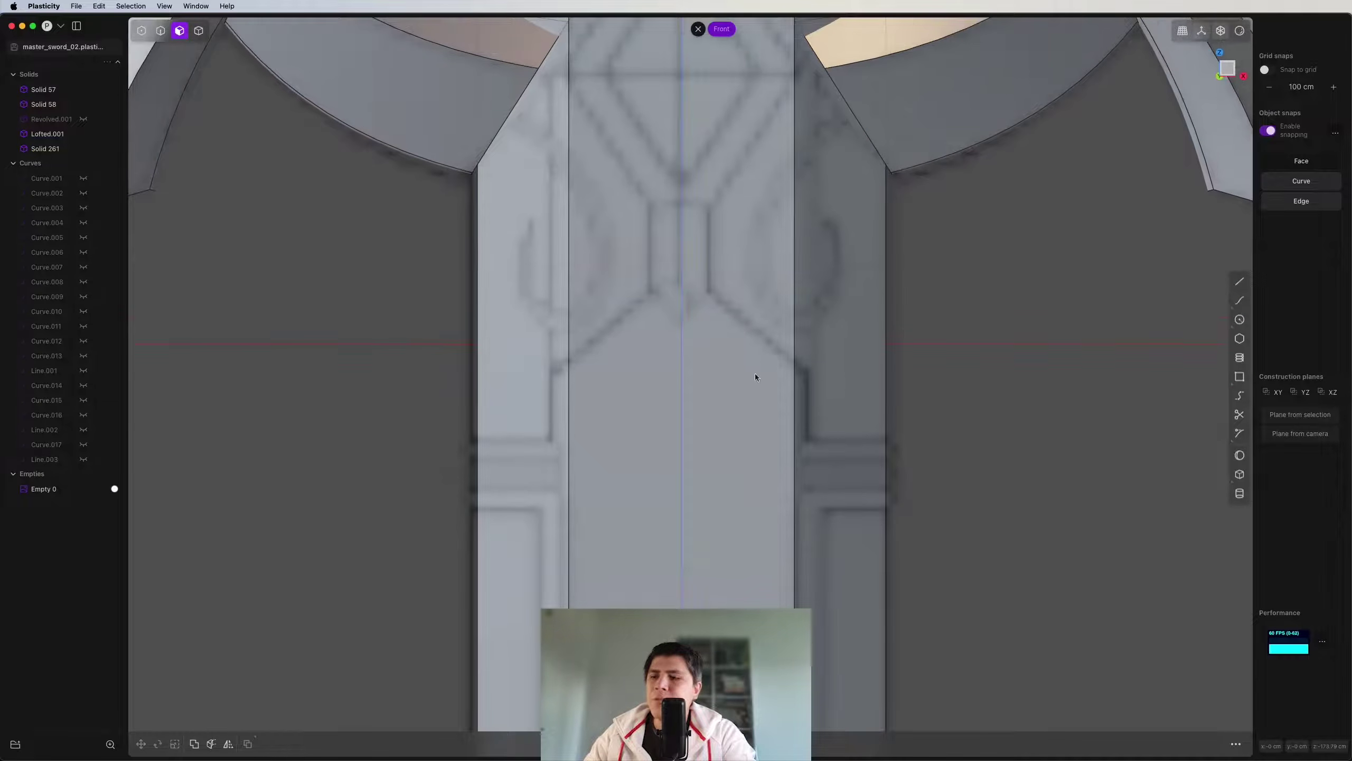
left_click(681, 283)
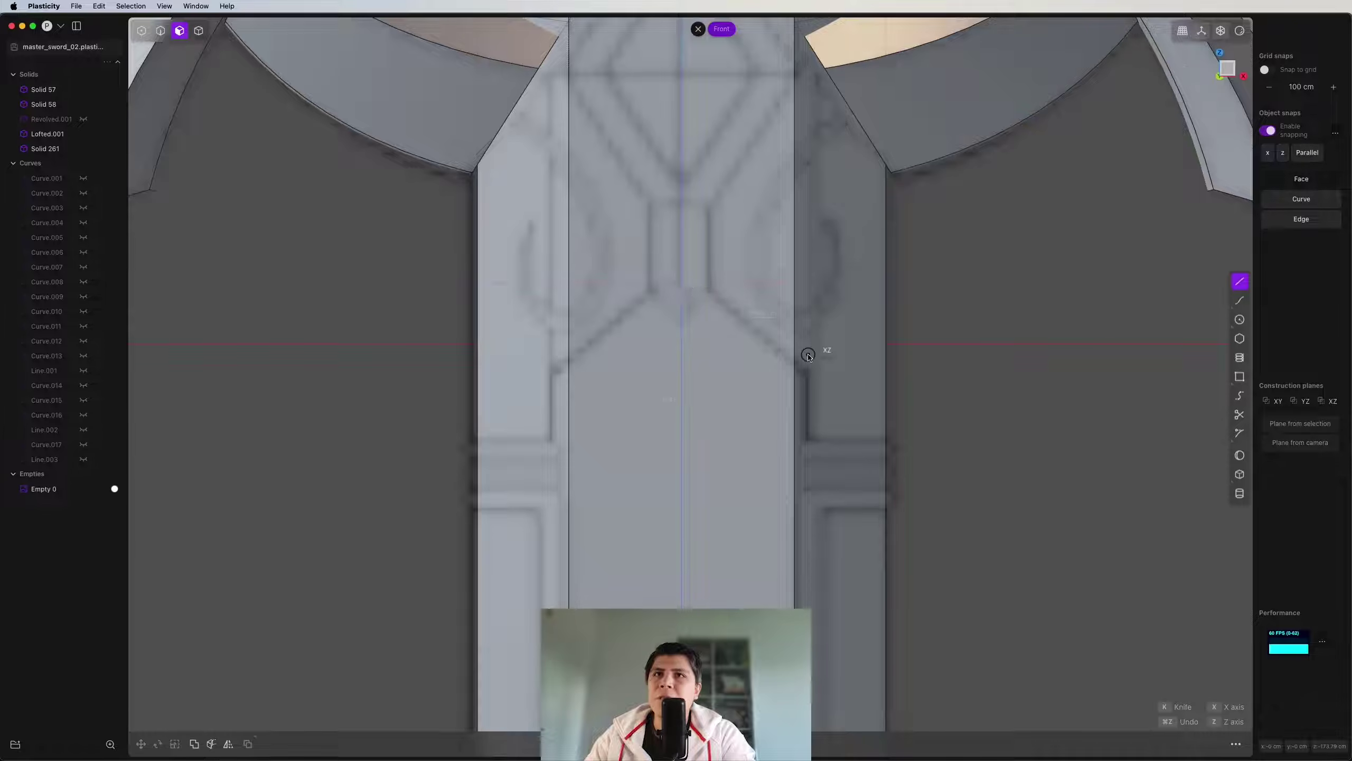
scroll(808, 356, "up", 5)
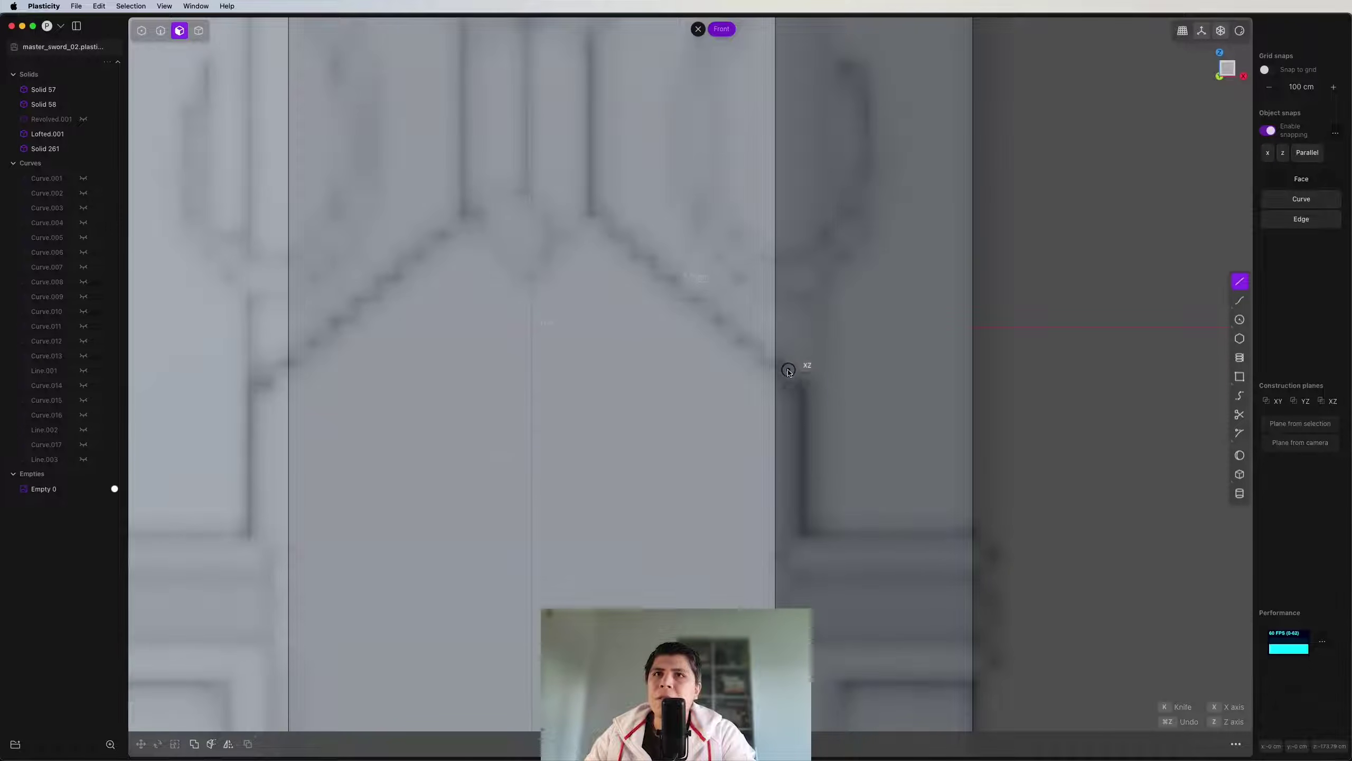
left_click(774, 372)
left_click(774, 531)
left_click(1111, 531)
key("Return")
scroll(998, 438, "down", 6)
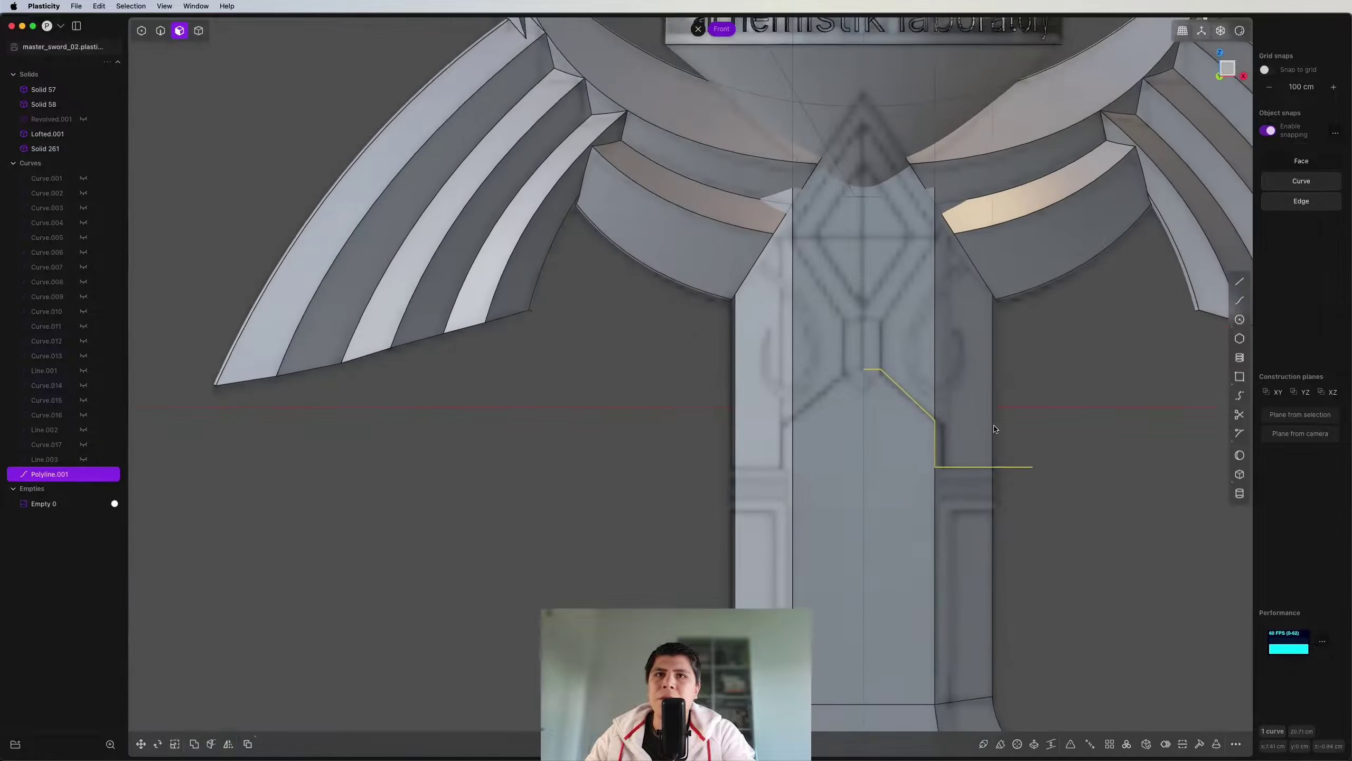
Step: Mirror the collar outline polyline across the X axis and join both halves into one curve
middle_click_drag(999, 438, 938, 344, "shift")
key("alt+x")
key("x")
right_click(939, 341)
key("2")
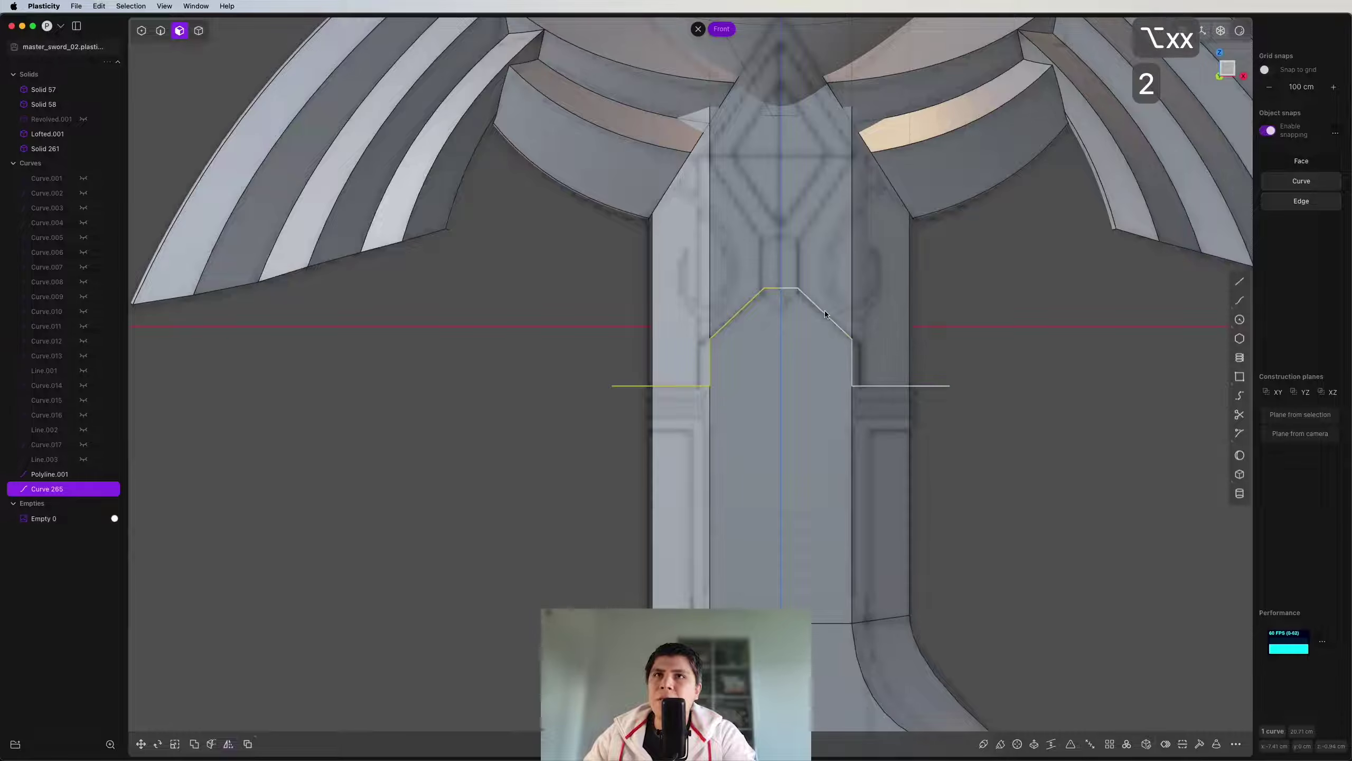
left_click(824, 315, "shift")
key("j")
Step: Imprint the joined collar outline onto the blade solid
key("shift+i")
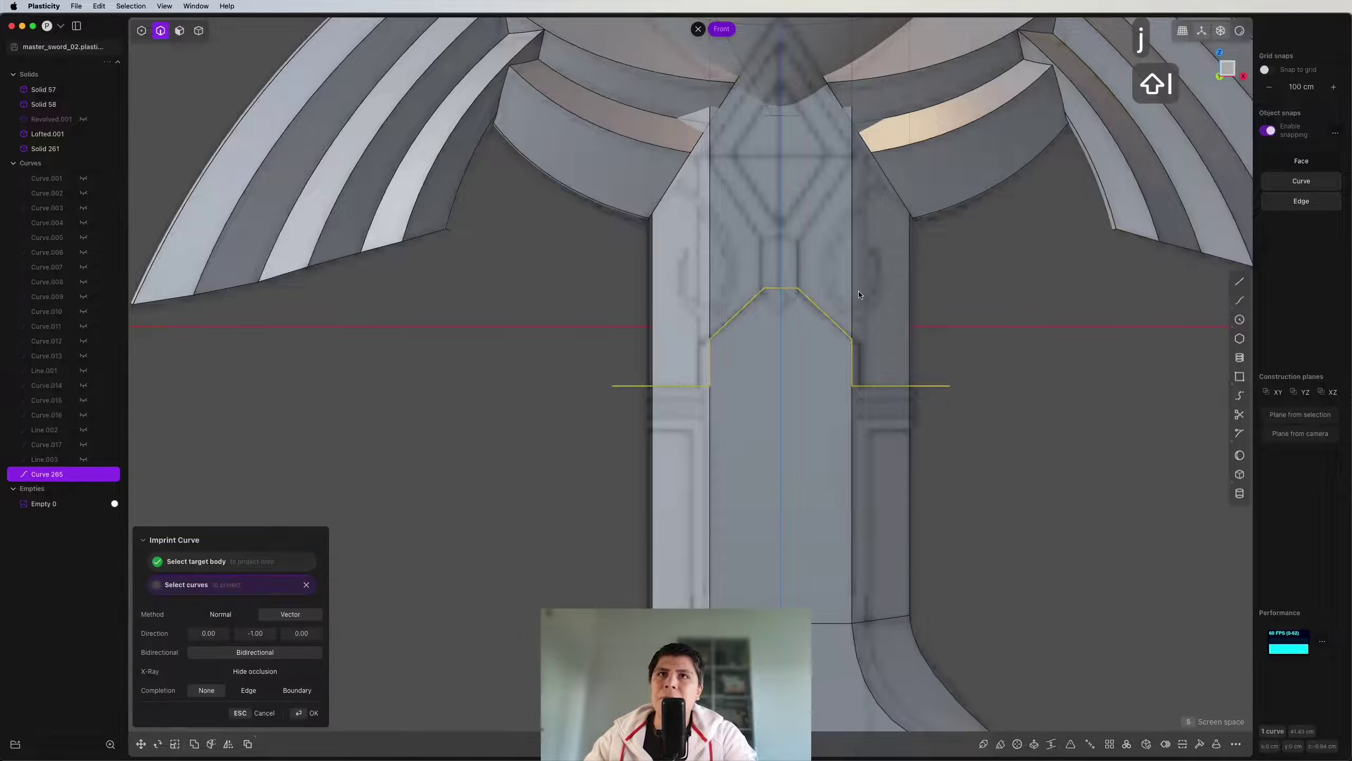
key("Return")
scroll(754, 490, "down", 8)
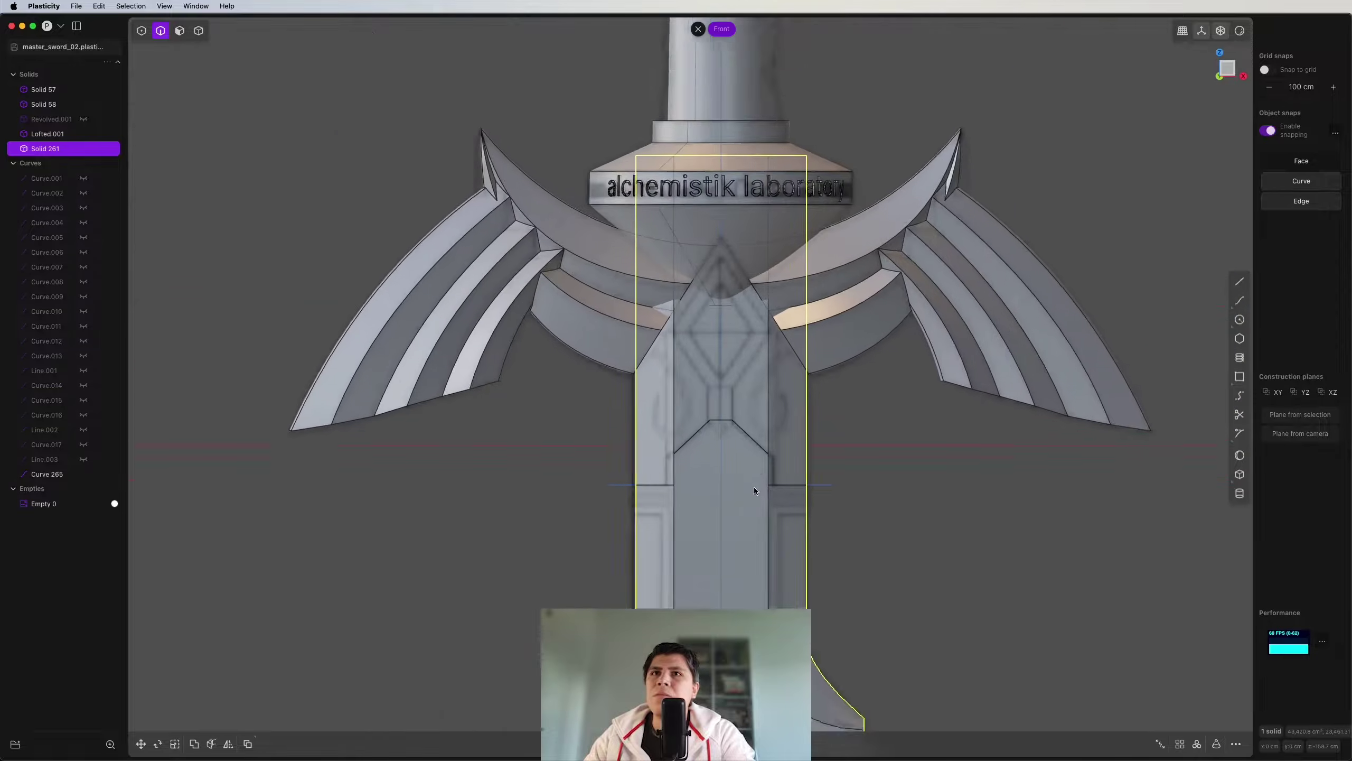
scroll(754, 490, "down", 5)
scroll(723, 366, "up", 10)
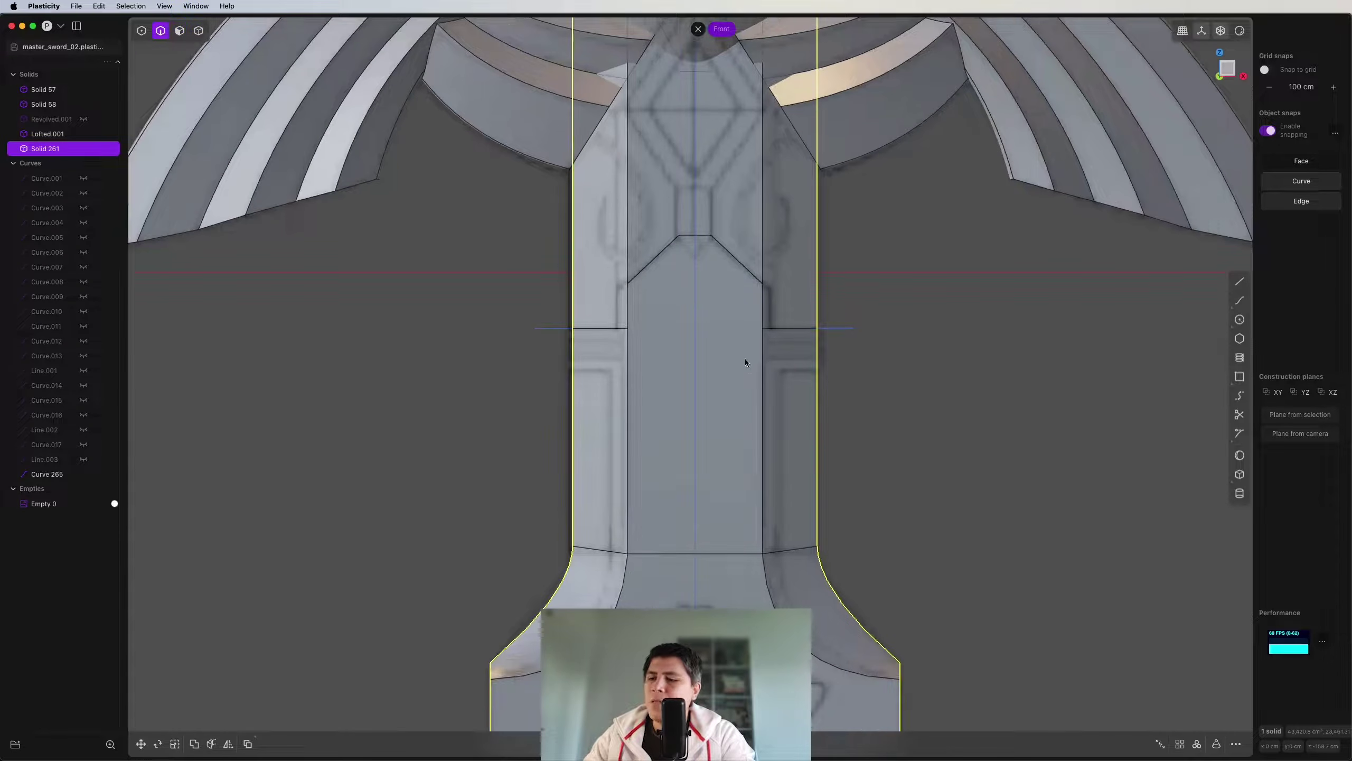
Step: Offset all the blade's faces below the imprinted collar outline by -0.241 cm
key("3")
left_click_drag(1000, 423, 394, 628)
scroll(533, 543, "down", 6)
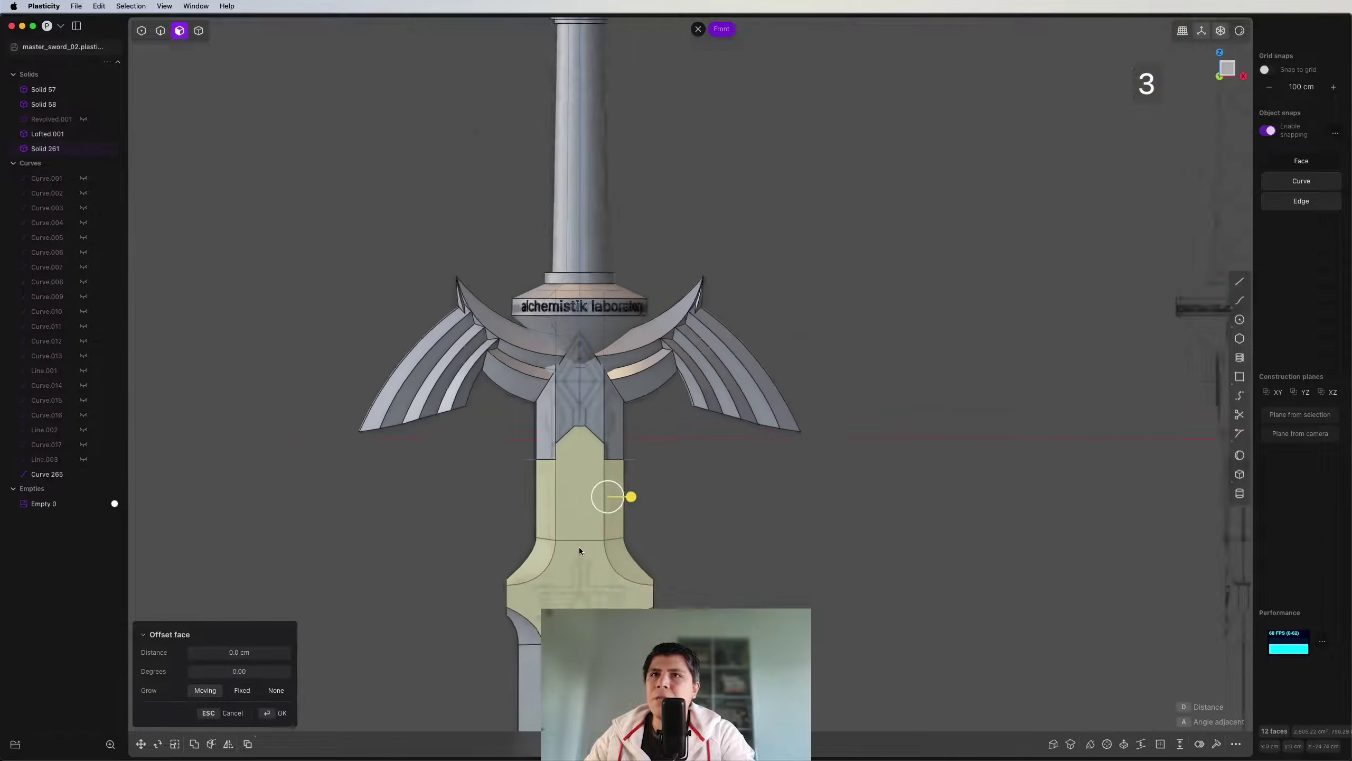
scroll(579, 551, "down", 8)
left_click_drag(834, 201, 572, 384)
scroll(728, 178, "up", 10)
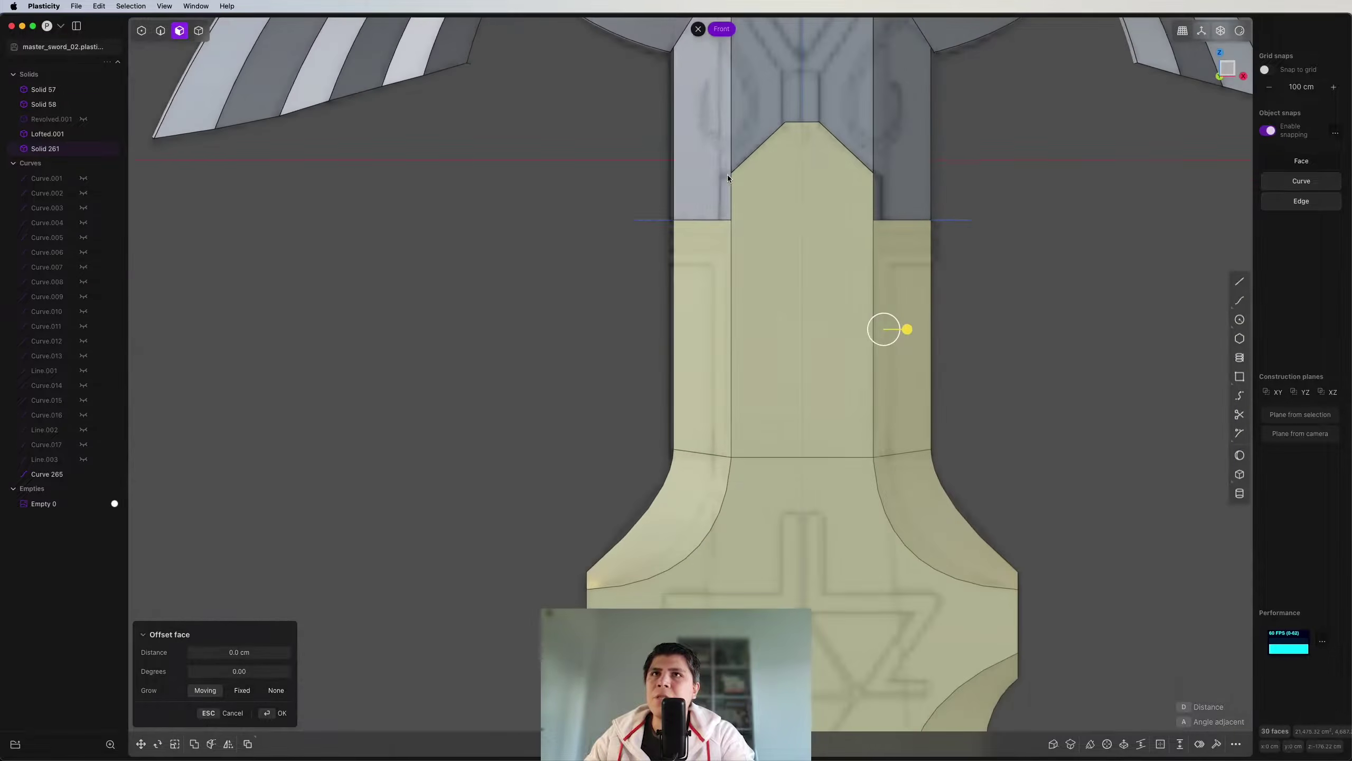
scroll(728, 178, "down", 5)
left_click_drag(797, 456, 796, 456)
middle_click_drag(795, 456, 767, 479)
scroll(806, 363, "up", 8)
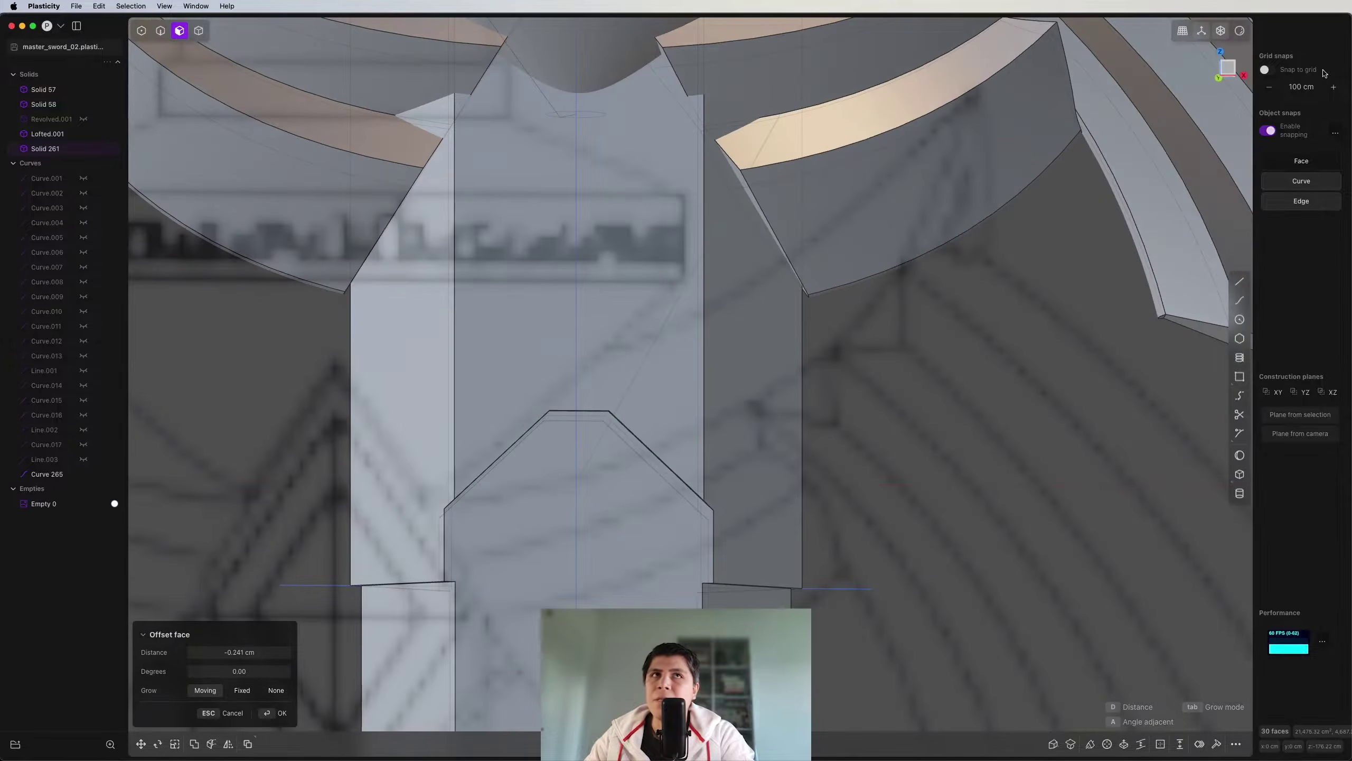
key("Return")
Step: Examine the recessed neck from the front and at an angle, comparing its side bands with the reference image
key("KP_1")
scroll(745, 320, "up", 5)
middle_click_drag(788, 265, 814, 300, "shift")
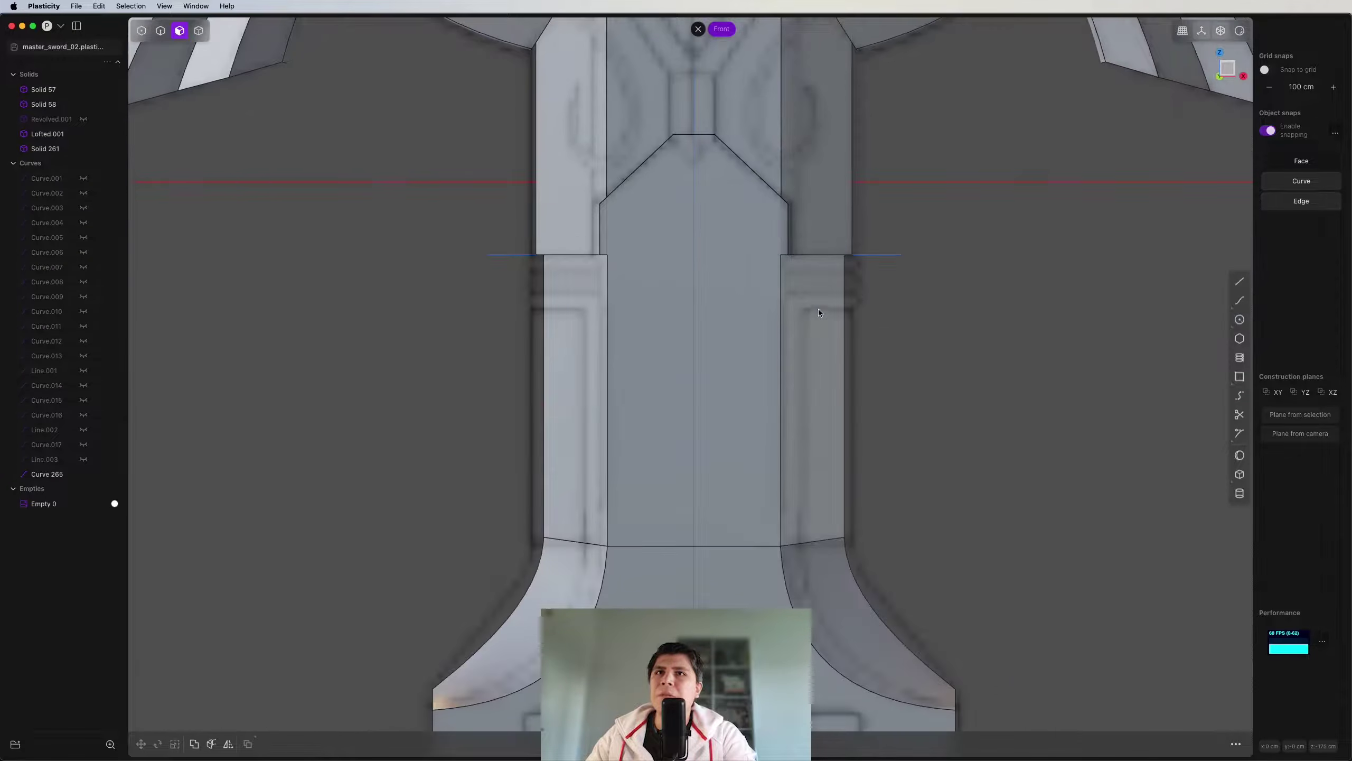
scroll(847, 267, "down", 4)
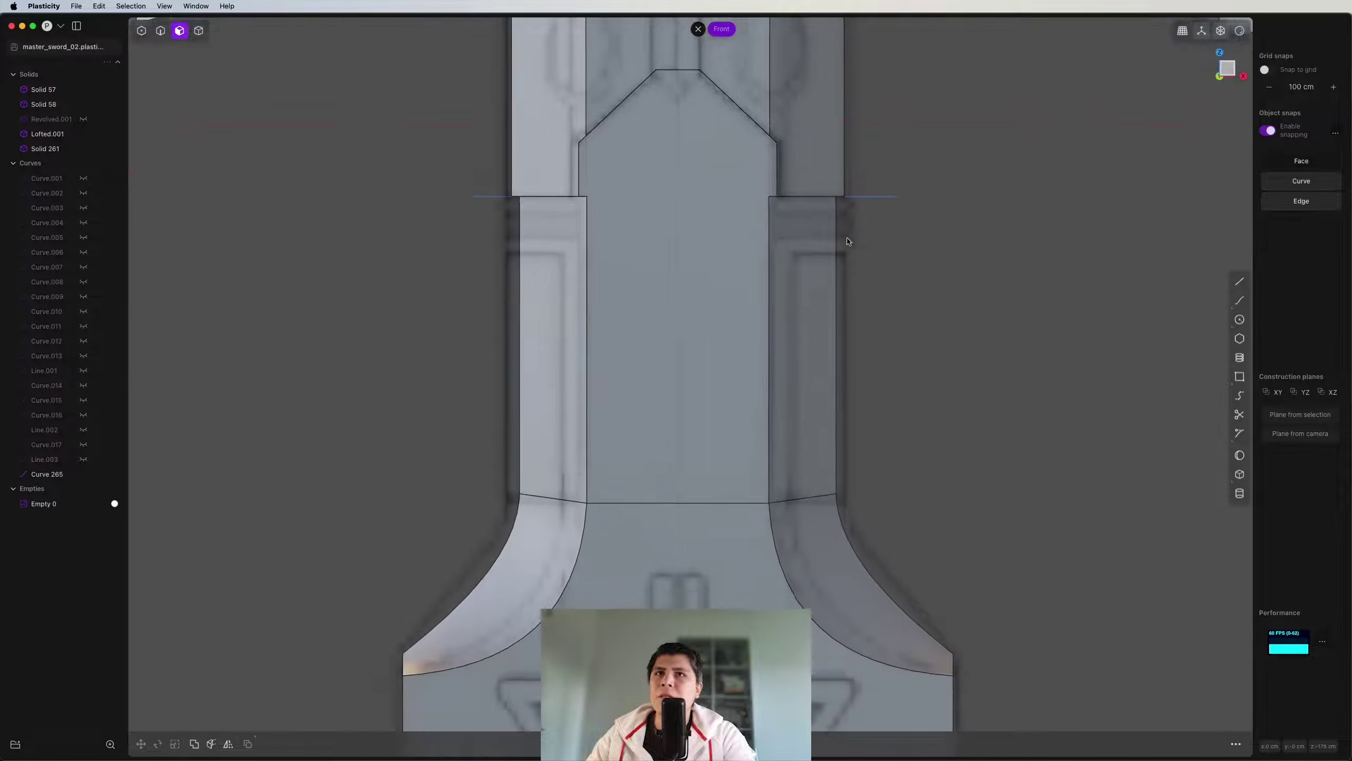
scroll(854, 222, "up", 5)
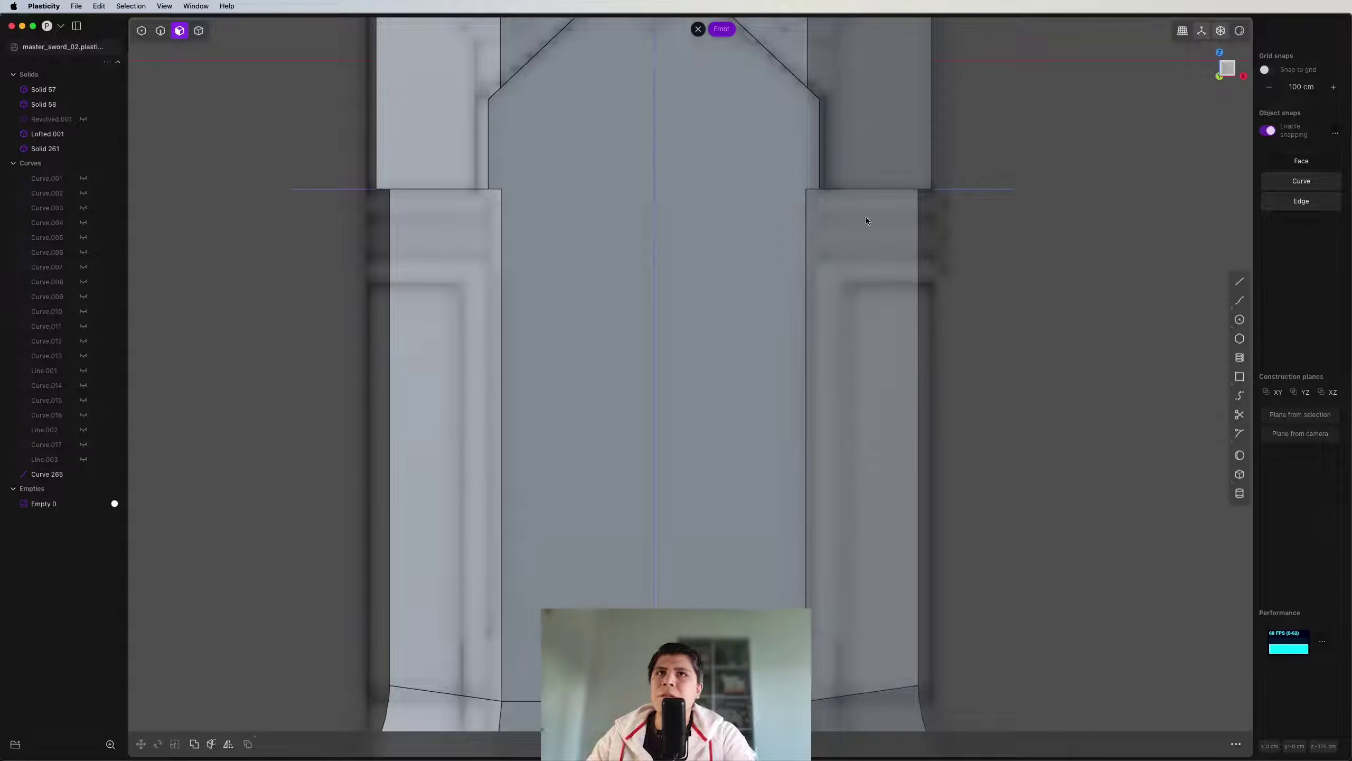
scroll(793, 213, "down", 5)
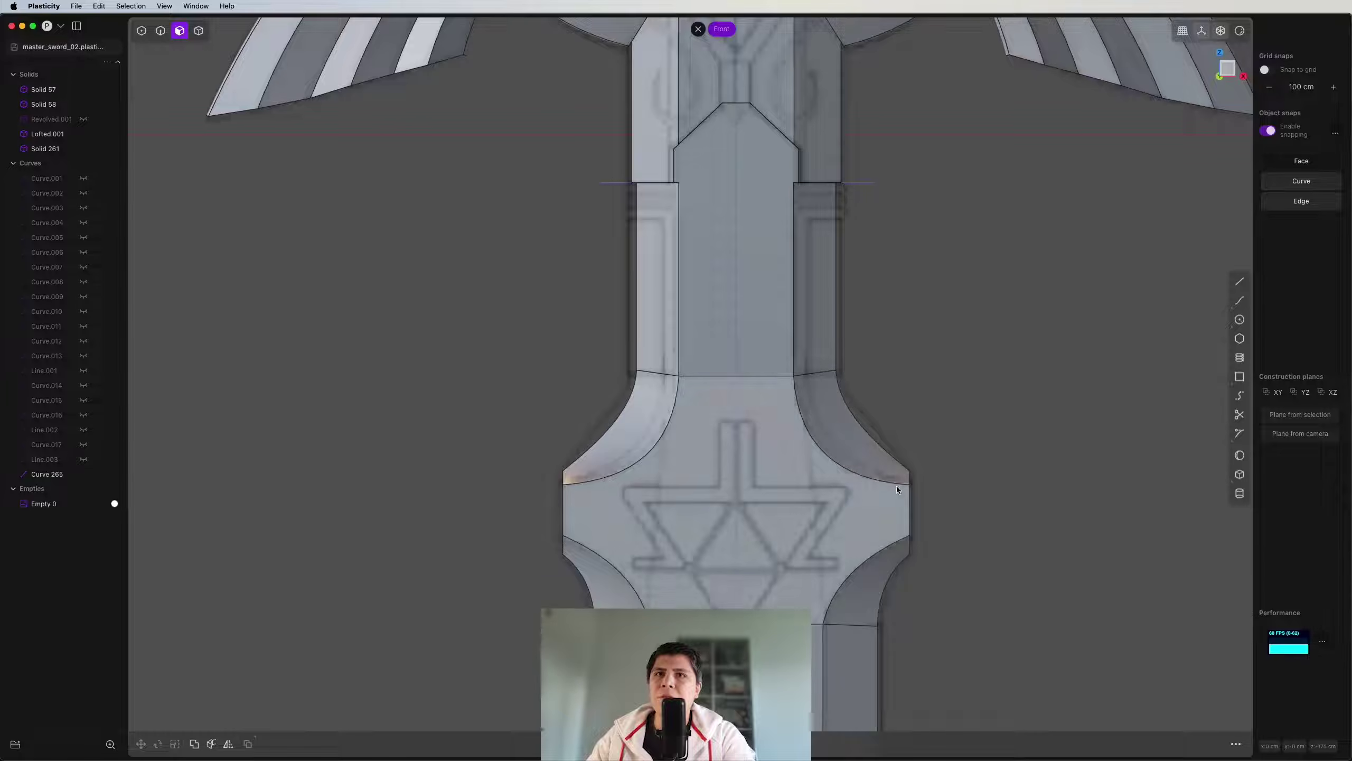
middle_click_drag(857, 446, 815, 278)
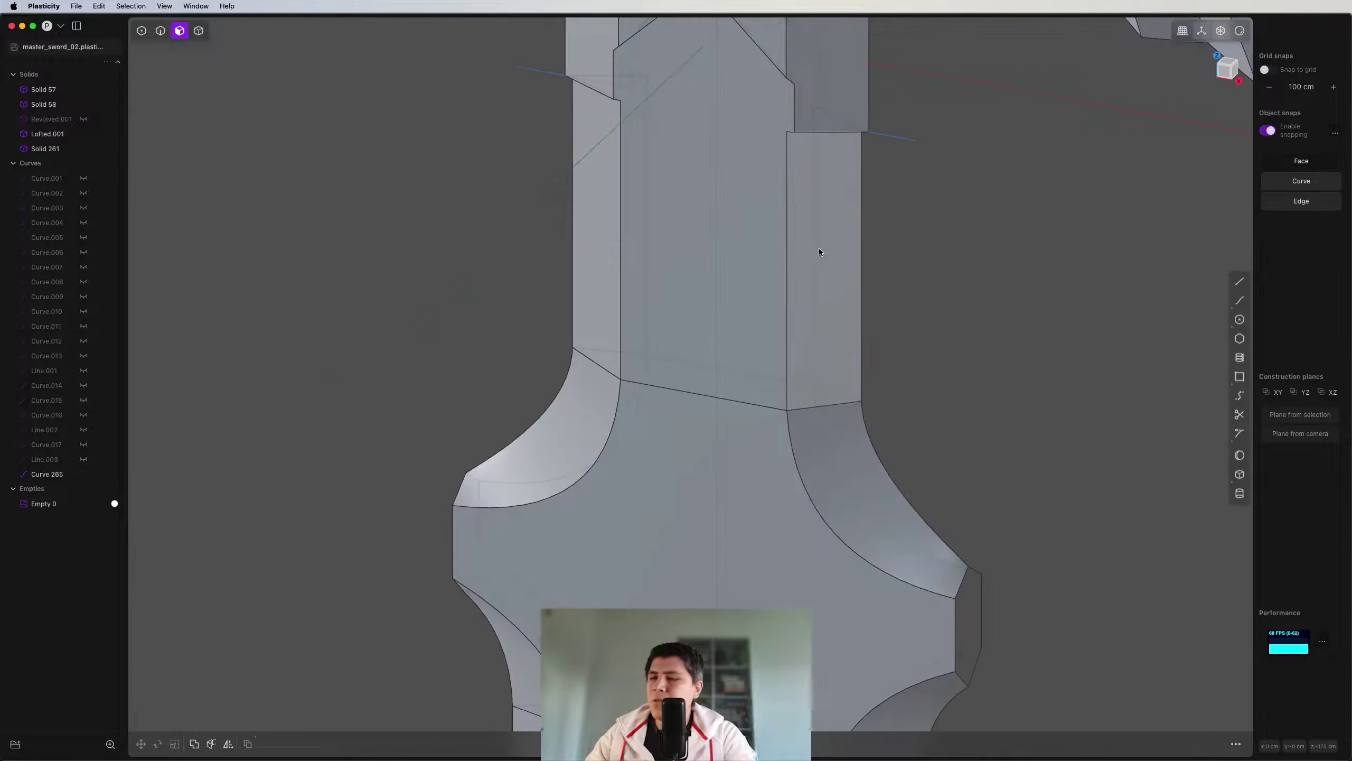
key("KP_1")
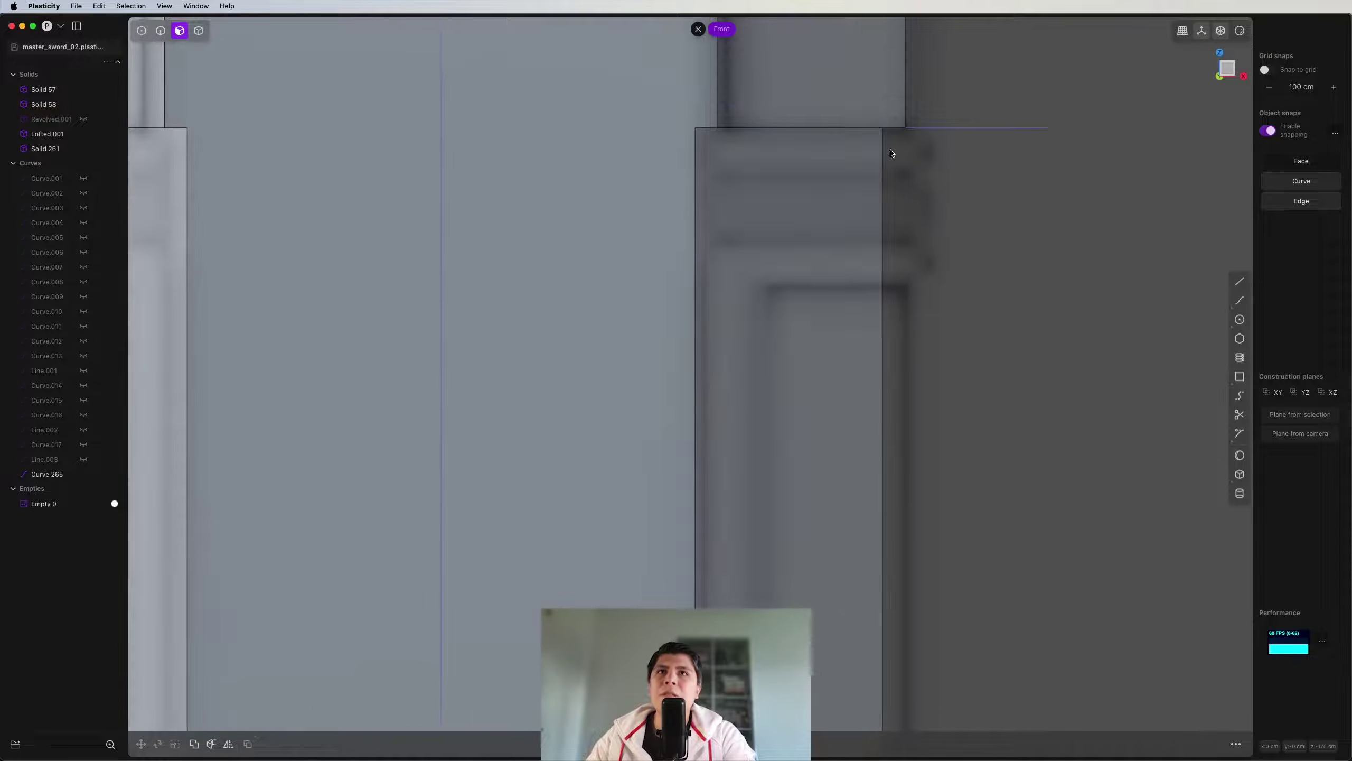
middle_click_drag(760, 176, 797, 203, "shift")
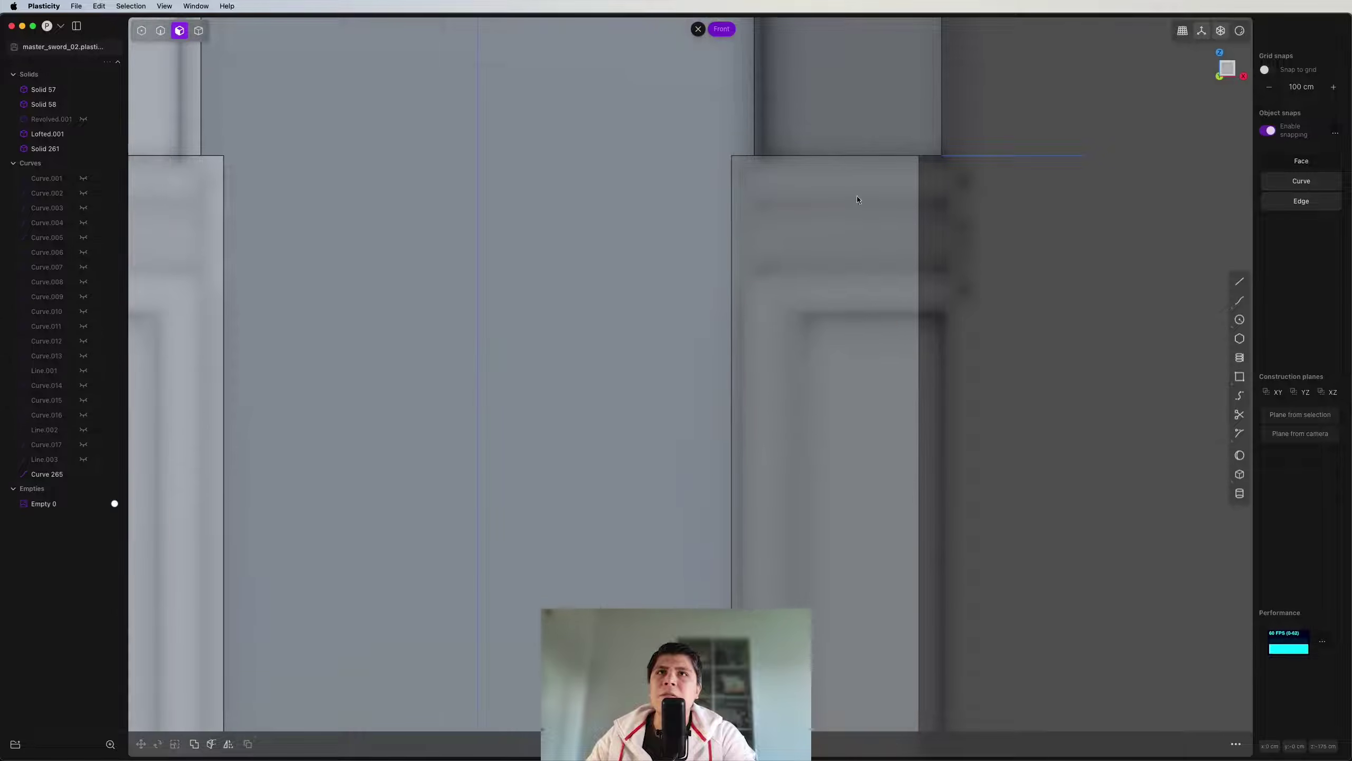
Step: Draw two horizontal lines about 10 cm long from the neck's right inner edge, just below the collar, across the side bevel
key("shift+a")
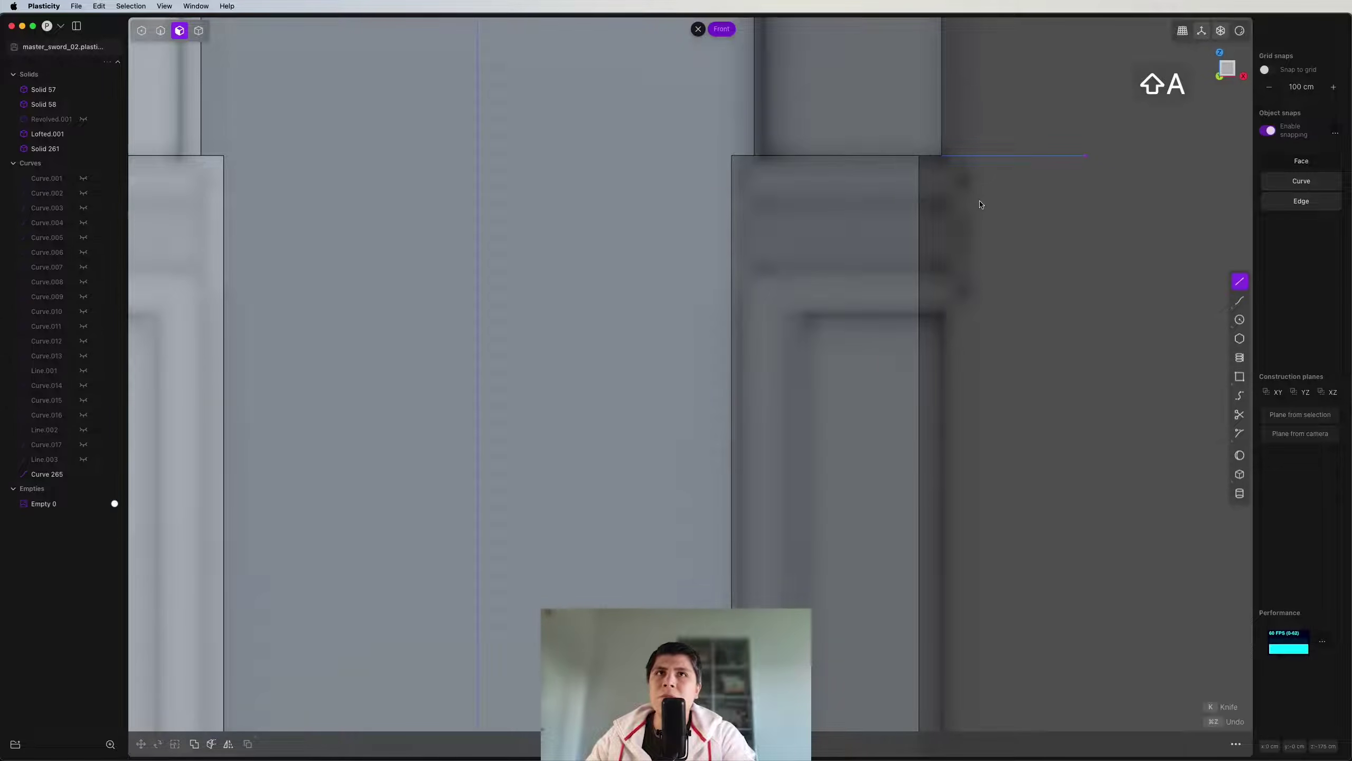
left_click(733, 180)
left_click(1143, 180)
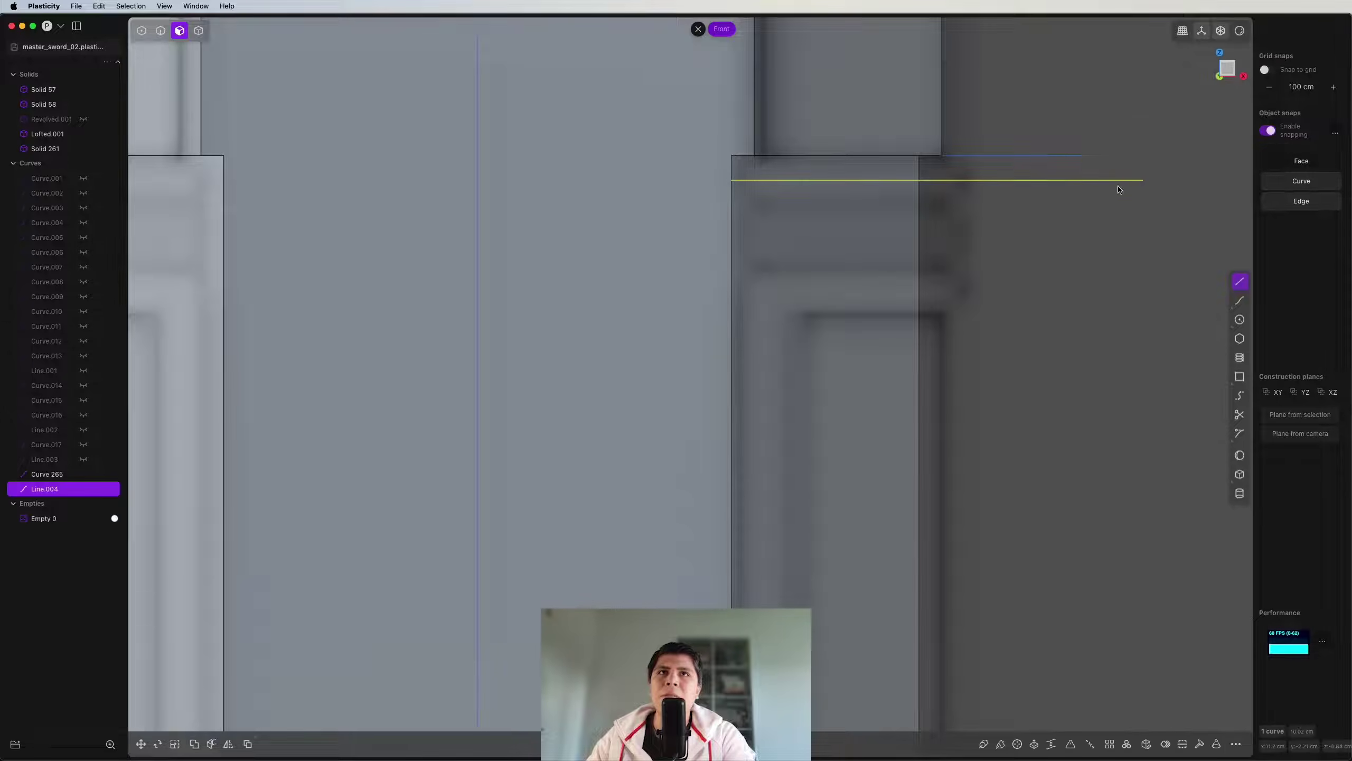
scroll(941, 184, "up", 2)
key("shift+a")
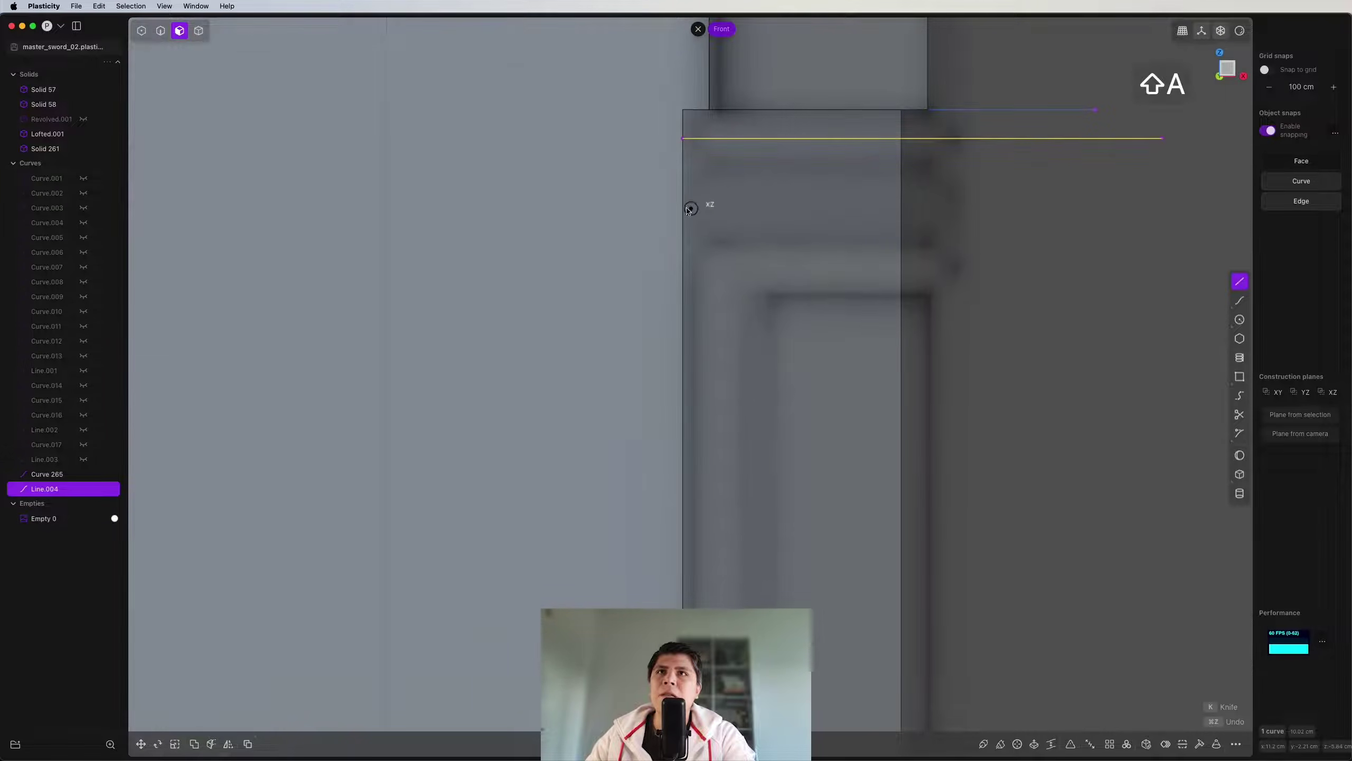
left_click(684, 208)
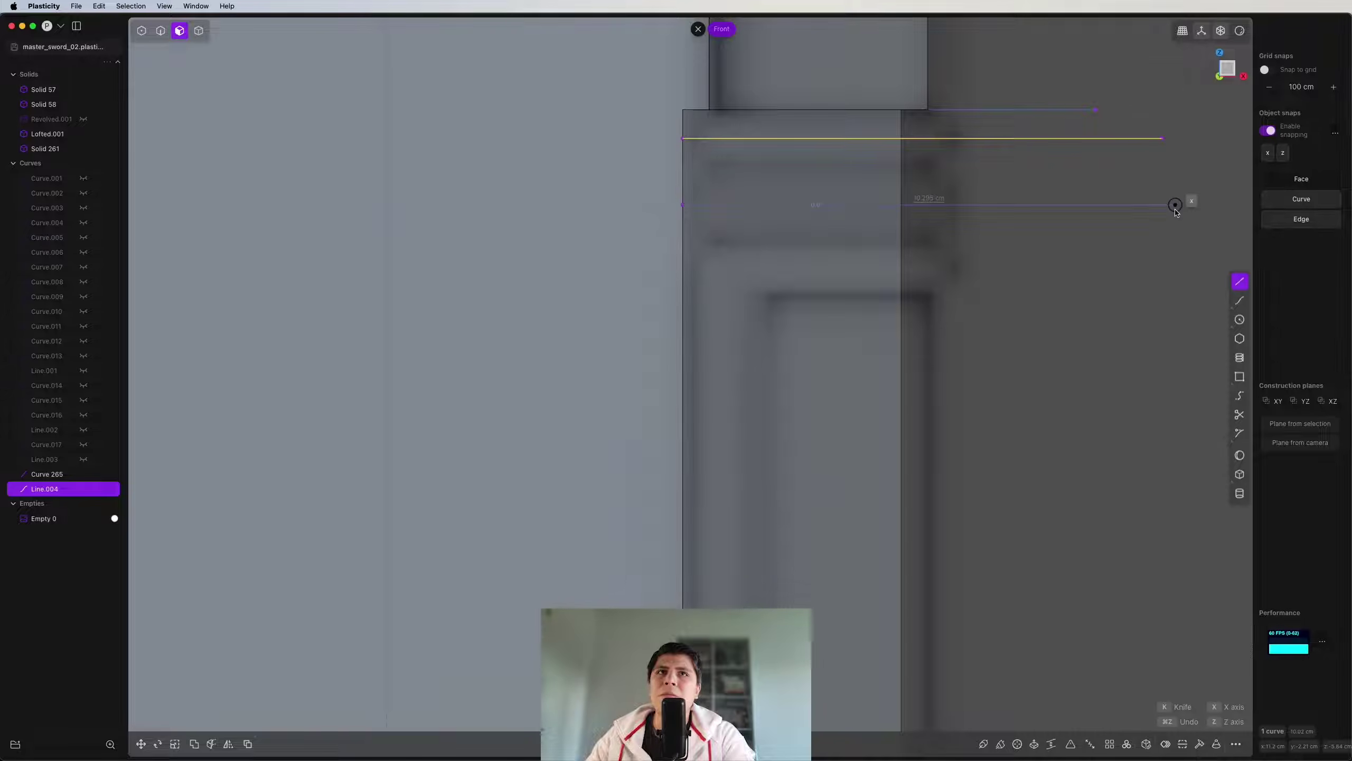
left_click(1175, 205)
Step: Draw a third horizontal line across the right side bevel and move it along Z to match the lower band of the reference
key("shift+a")
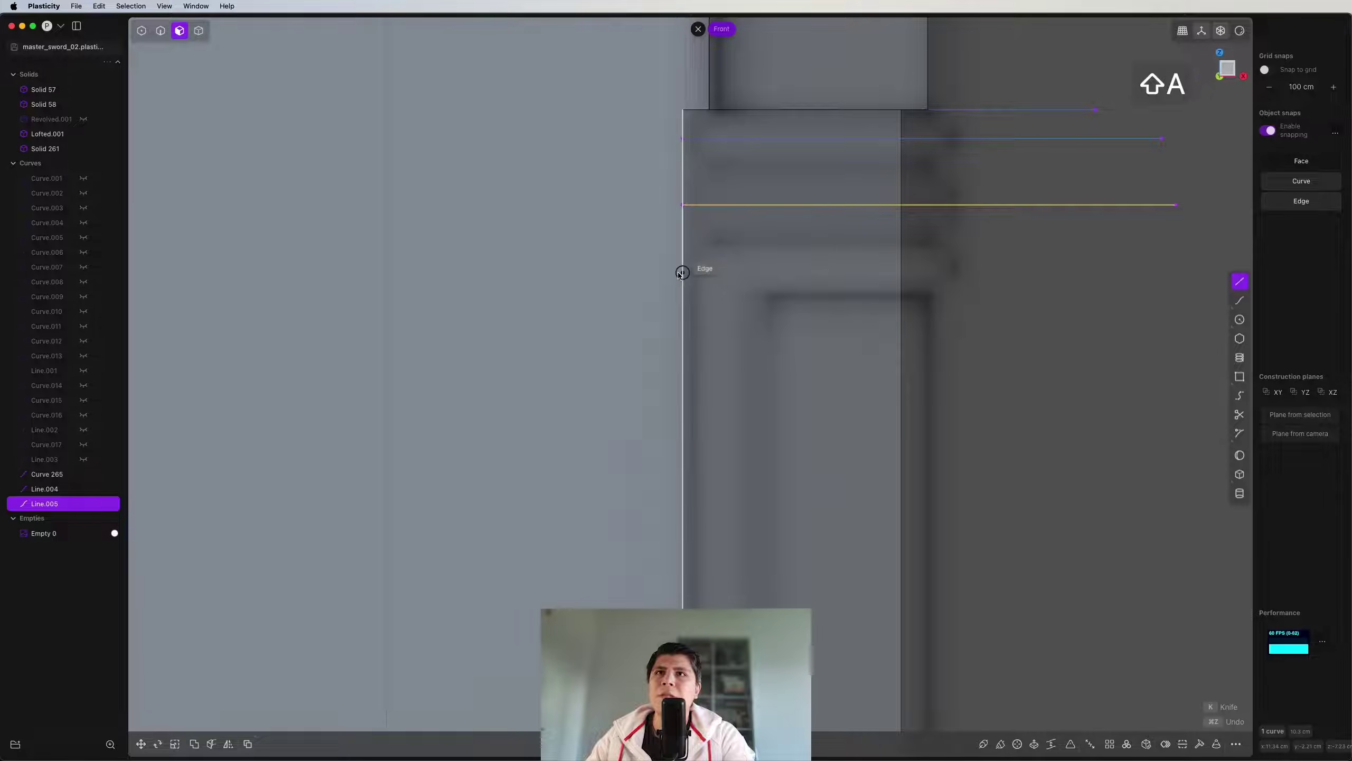
left_click(682, 276)
left_click(1158, 275)
key("g")
key("z")
left_click(1154, 258)
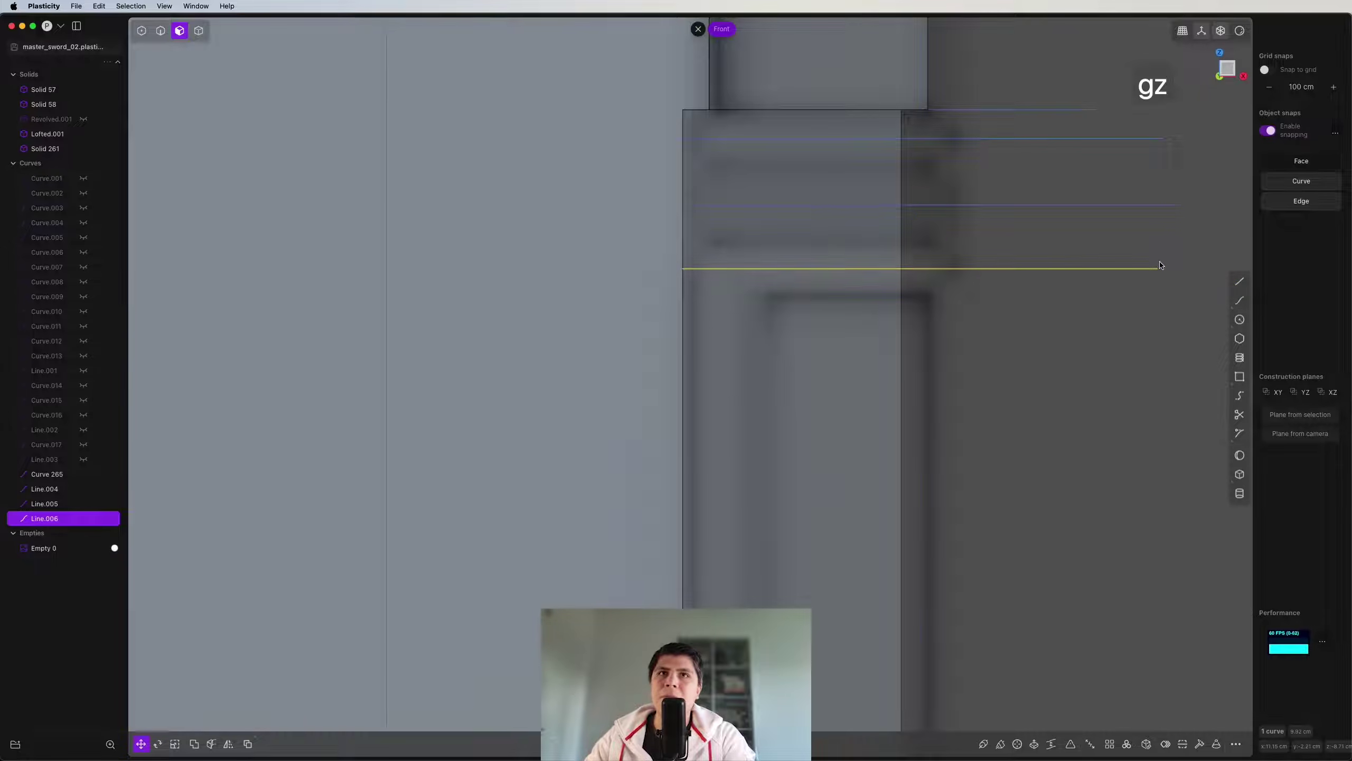
Step: Imprint the three horizontal lines onto the blade's right side bevel
key("2")
scroll(1153, 258, "down", 5)
left_click_drag(1118, 150, 1075, 299)
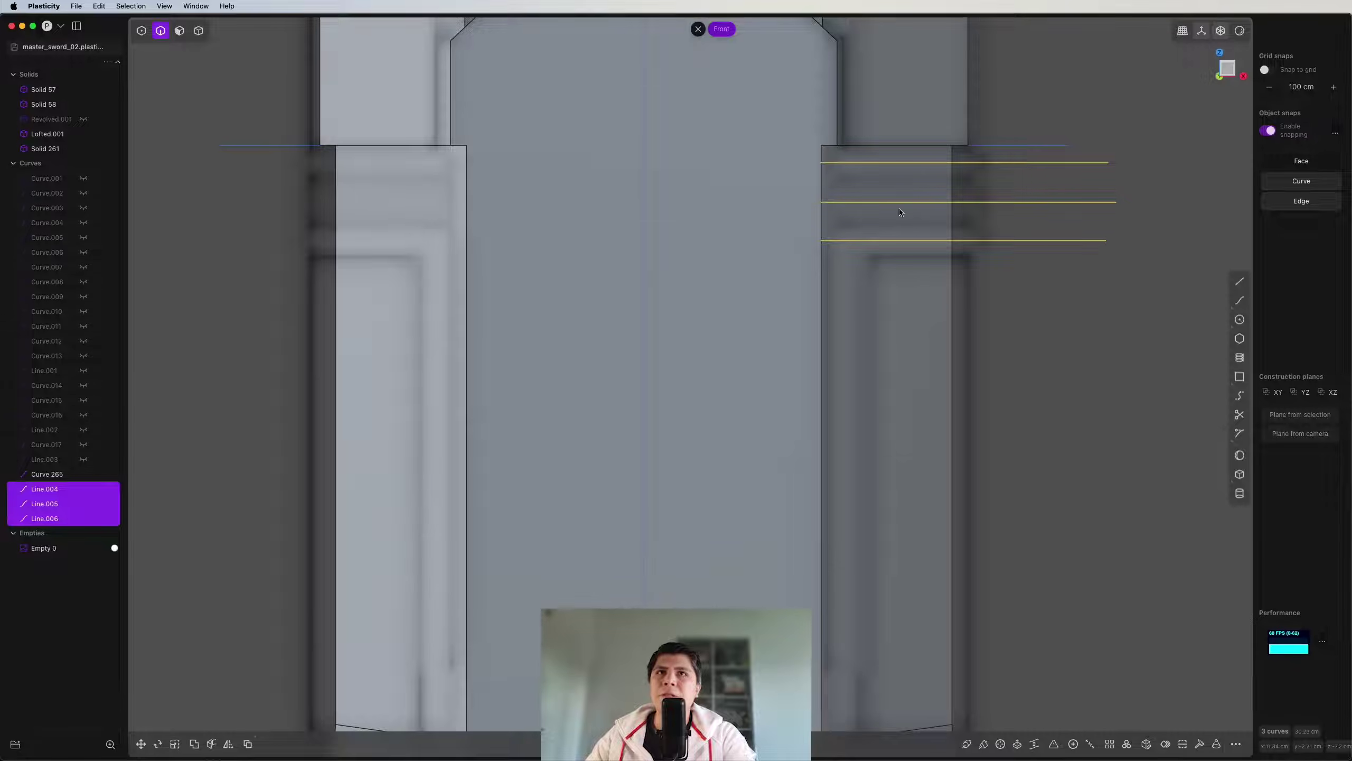
key("shift+i")
left_click(918, 291)
right_click(918, 290)
Step: Hide the three band lines and the collar outline curve
middle_click_drag(919, 291, 1045, 205)
left_click_drag(1045, 205, 974, 450)
key("h")
middle_click_drag(973, 446, 842, 461)
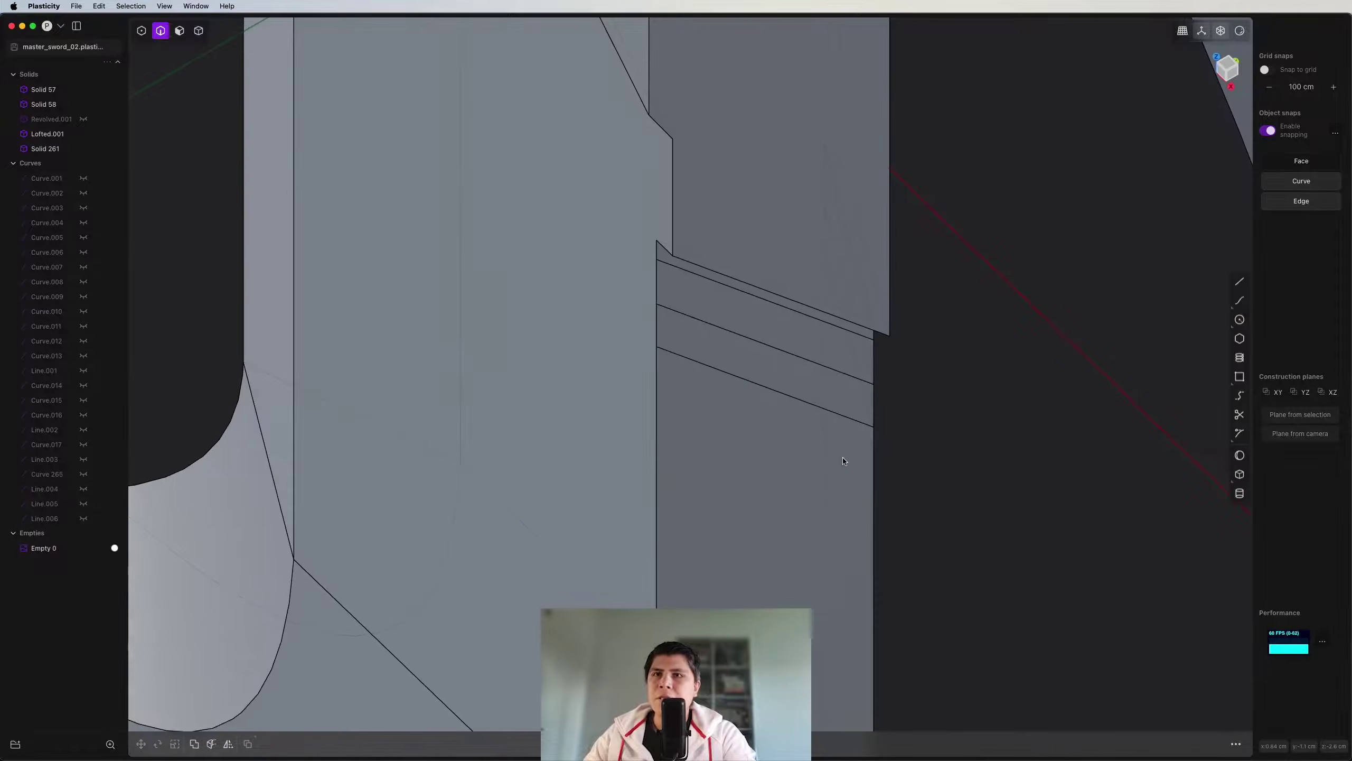
Step: Duplicate the three imprinted band edges and the bevel's adjoining inner edges in place as separate curves
key("2")
left_click(798, 321)
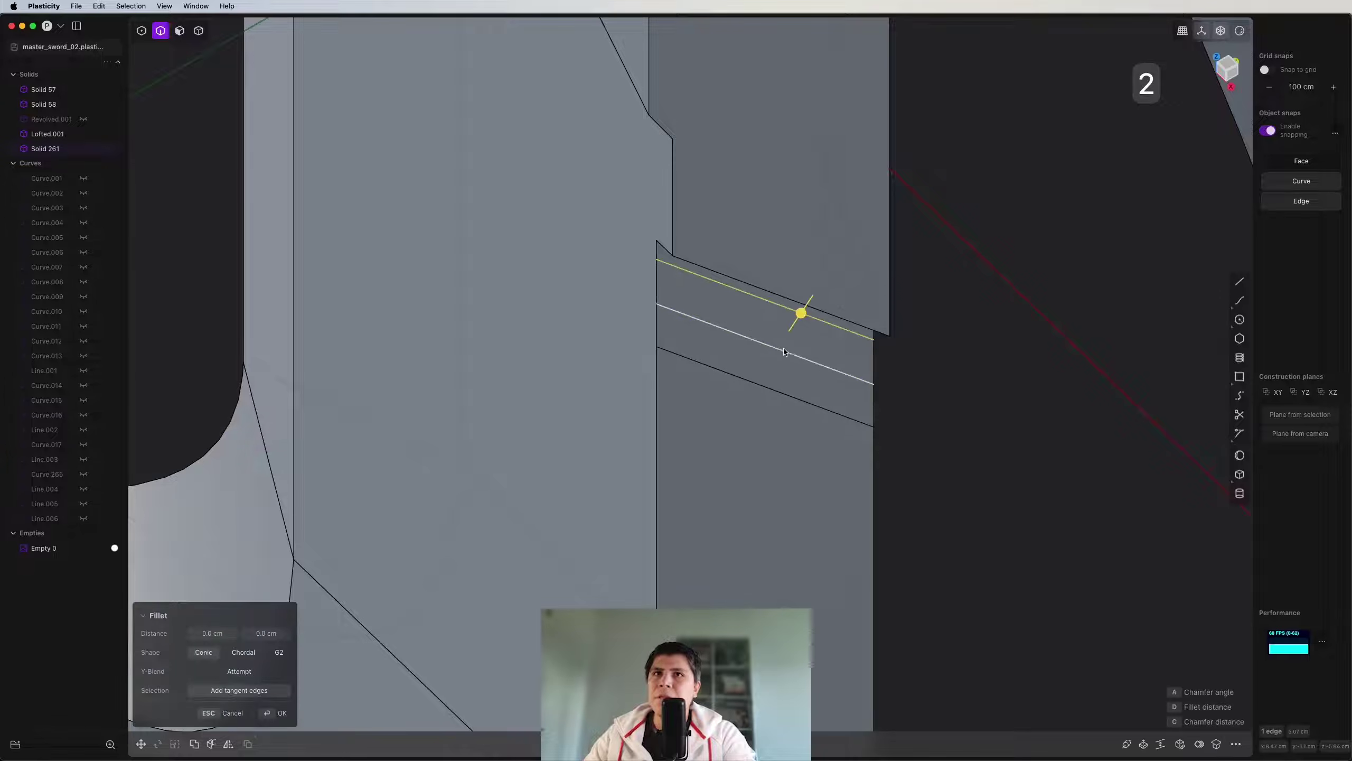
left_click(787, 393)
middle_click_drag(788, 393, 893, 318)
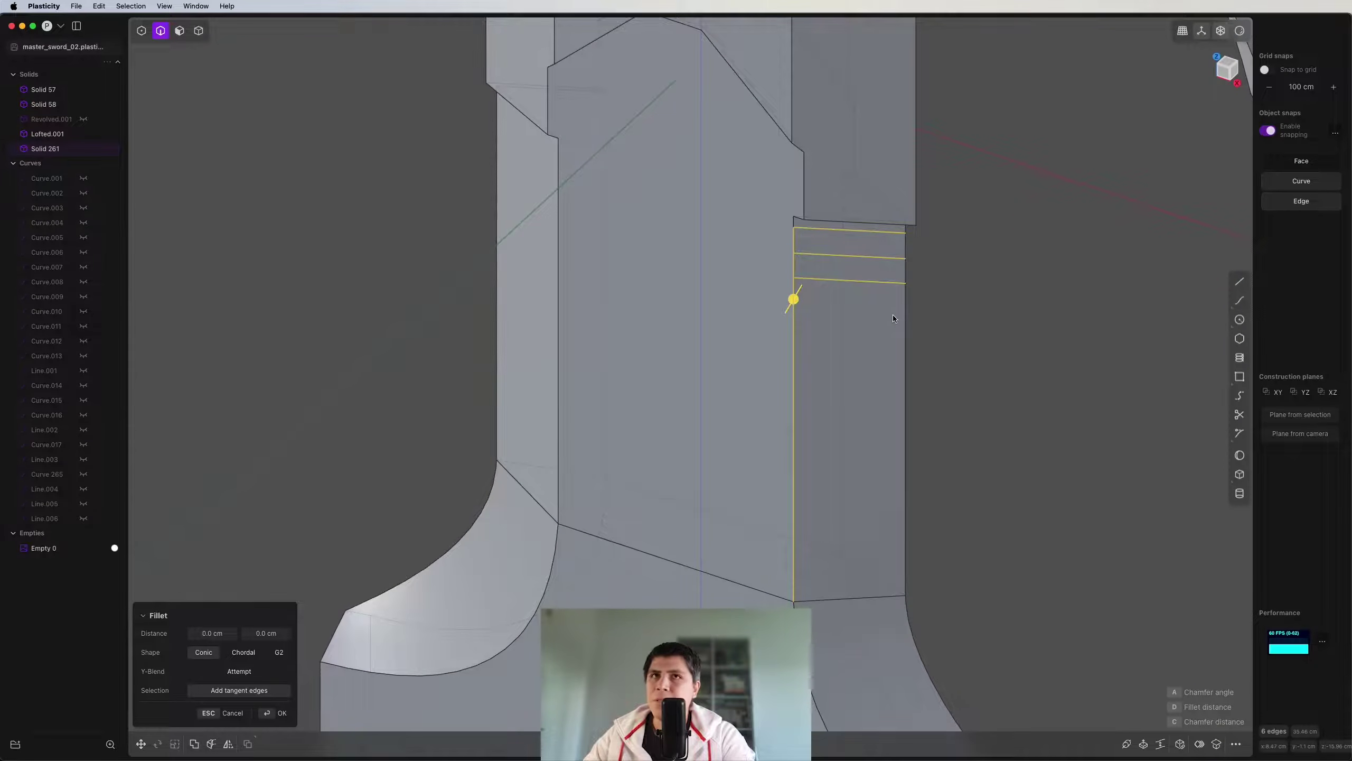
key("shift+d")
right_click(951, 320)
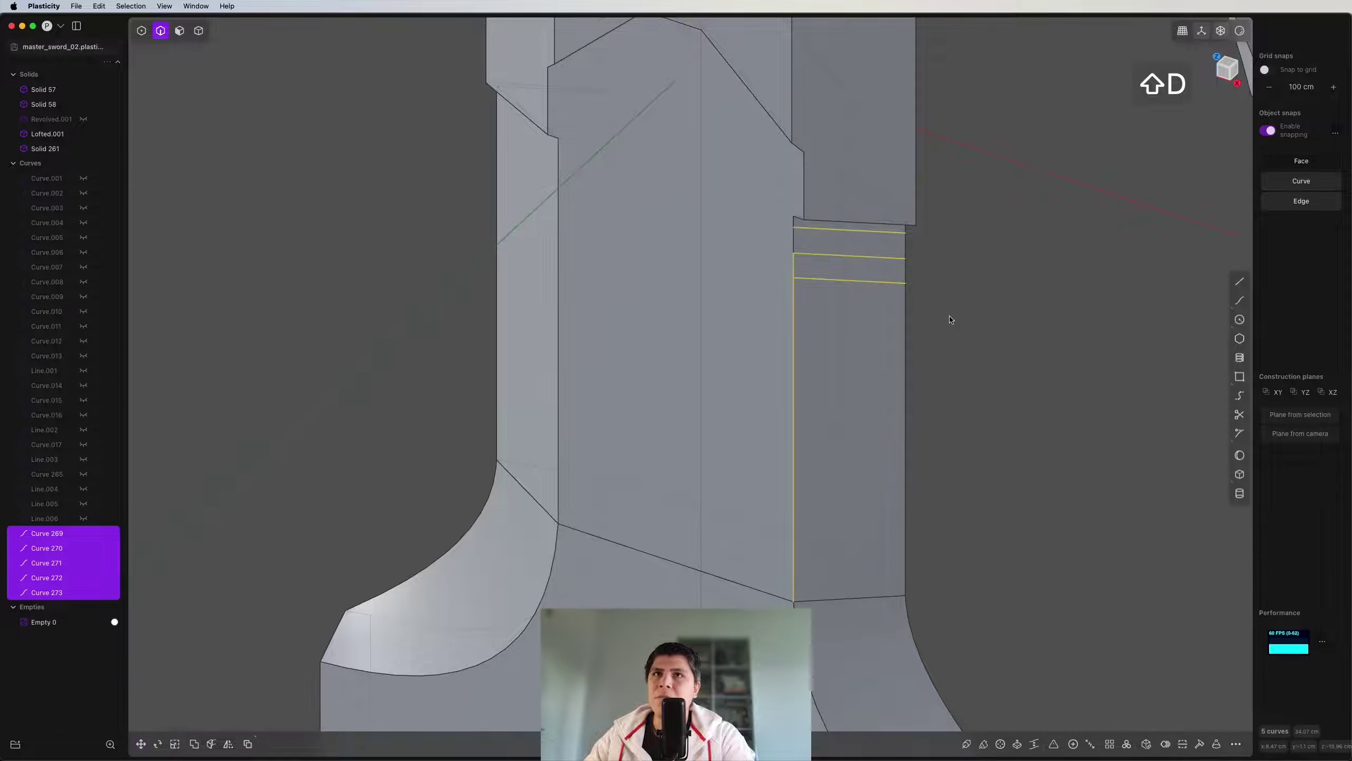
left_click(949, 317)
Step: Duplicate the short inner bevel edge between the upper two band lines in place as a curve
scroll(856, 278, "up", 5)
left_click(744, 211)
key("f")
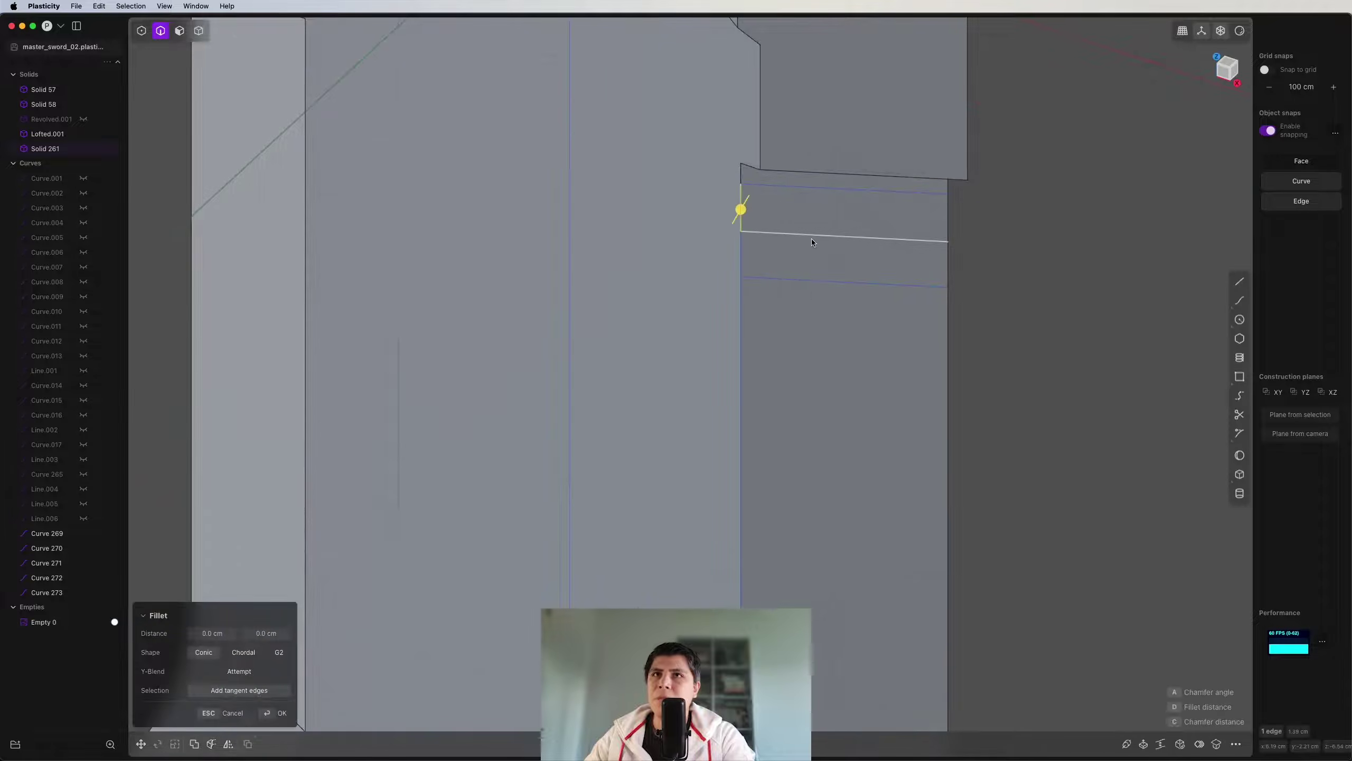
key("shift+d")
right_click(1072, 276)
left_click(1073, 275)
Step: Delete the two short vertical curves between the band lines and return to the front view
scroll(793, 256, "down", 5)
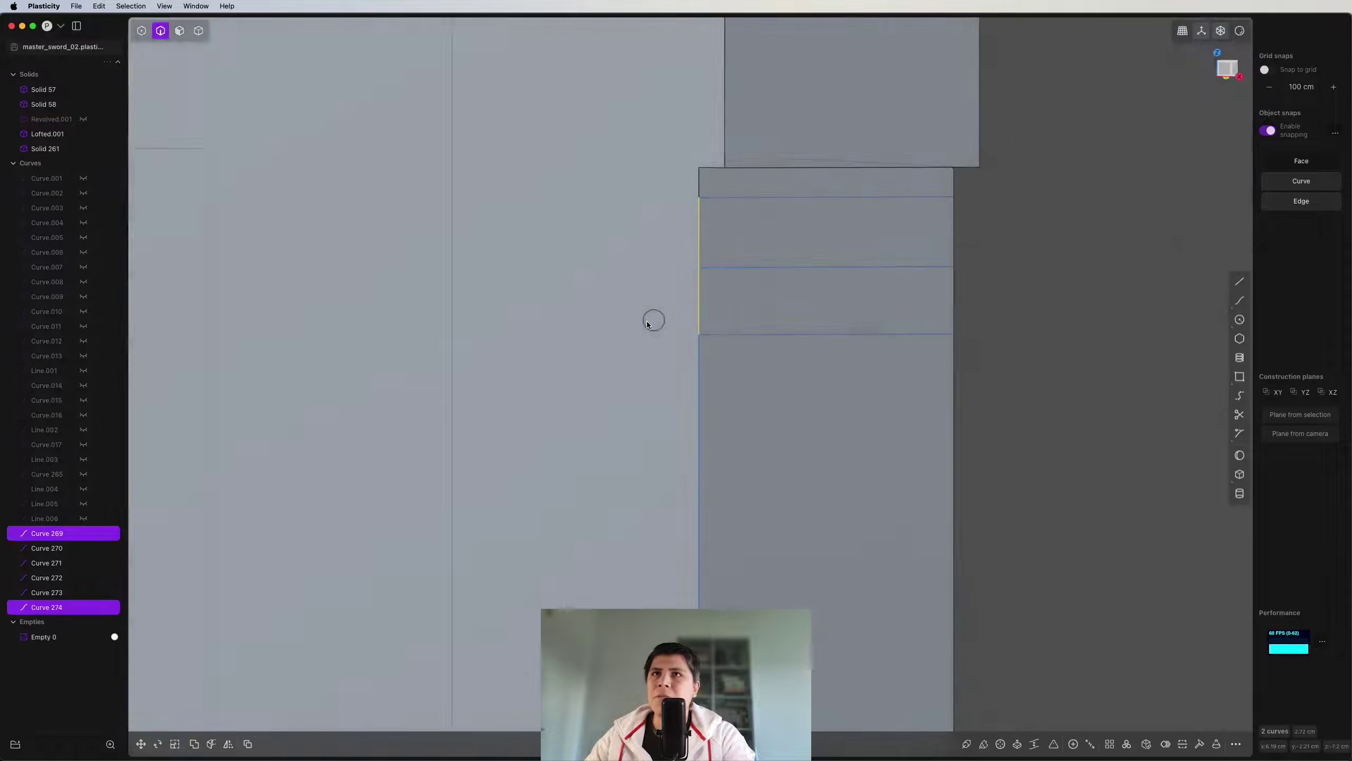
middle_click_drag(655, 318, 594, 344)
key("x")
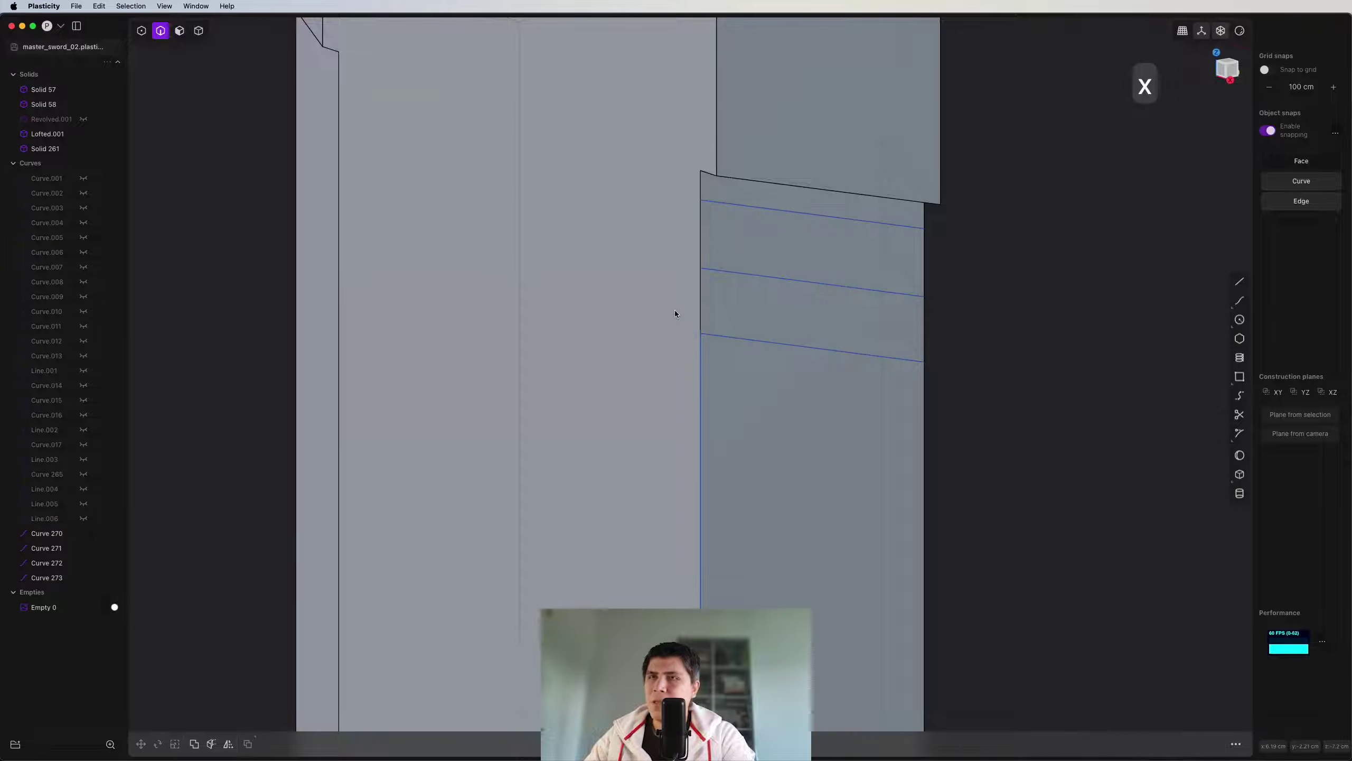
scroll(716, 271, "down", 1)
scroll(716, 271, "down", 2)
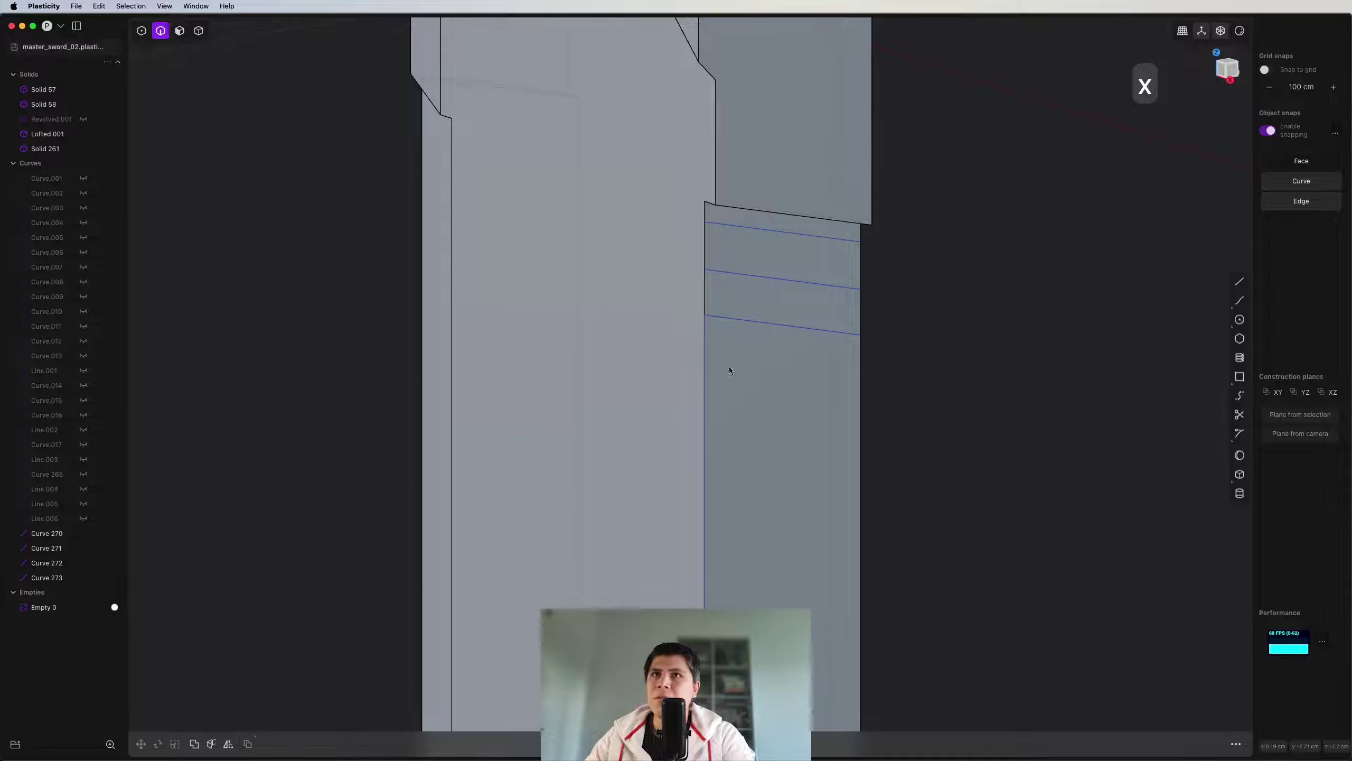
left_click(1218, 73)
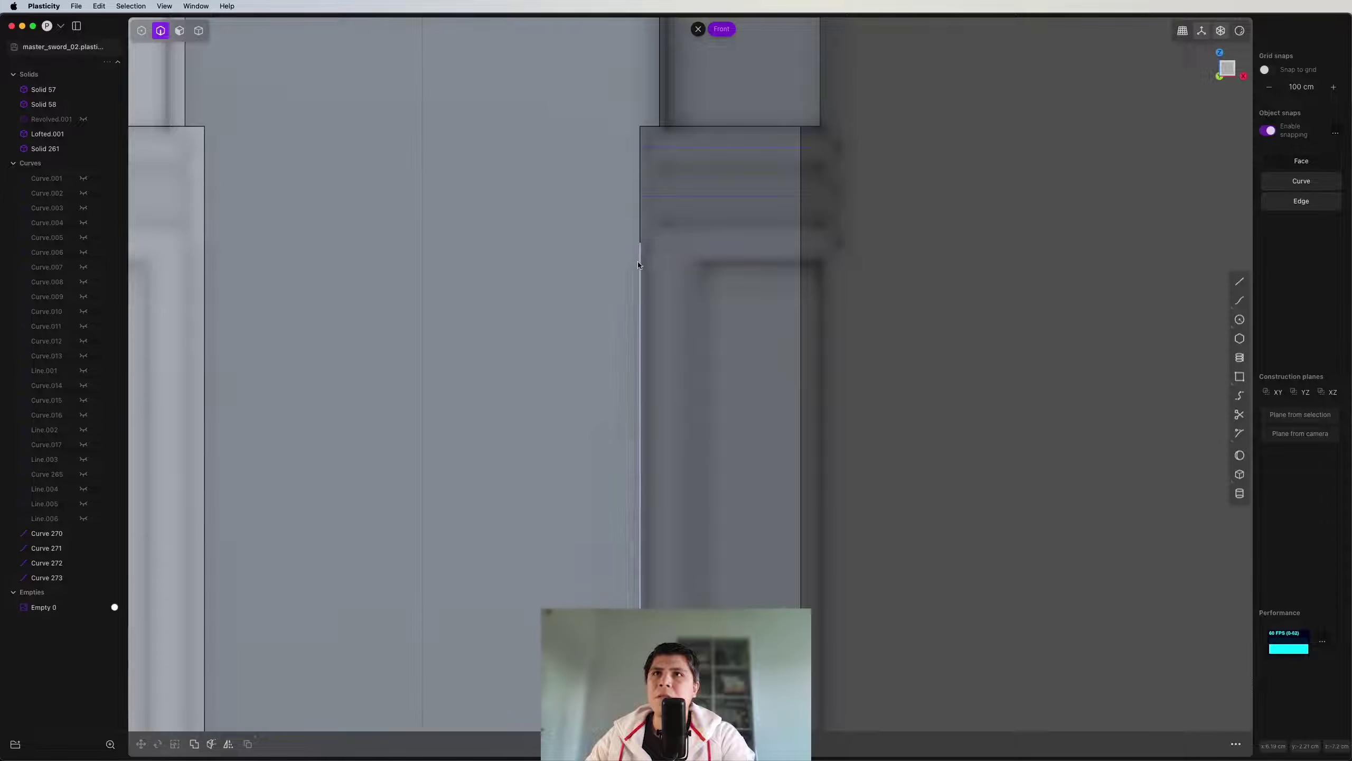
Step: Draw a small circle centred on the outer end of the top band line, oriented normal to that line
middle_click_drag(722, 150, 633, 275)
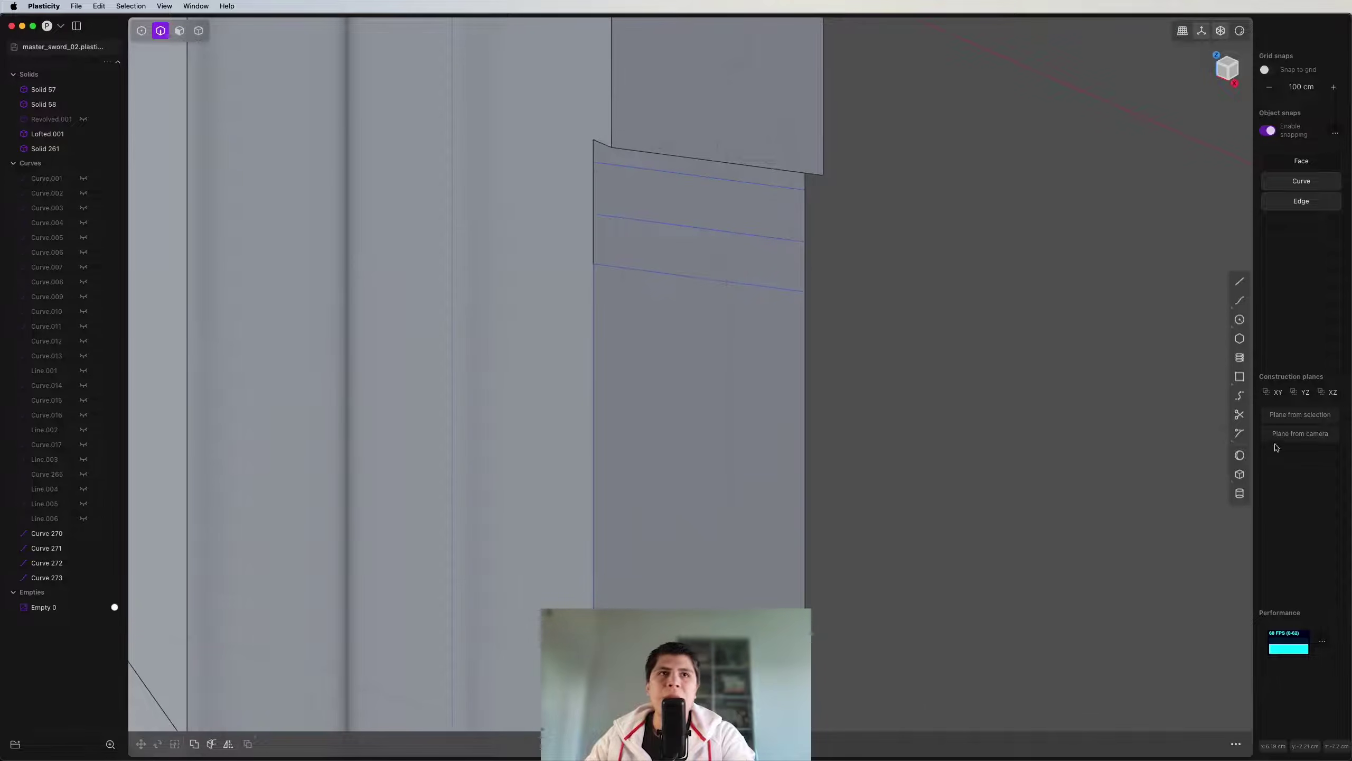
middle_click_drag(791, 296, 1005, 347)
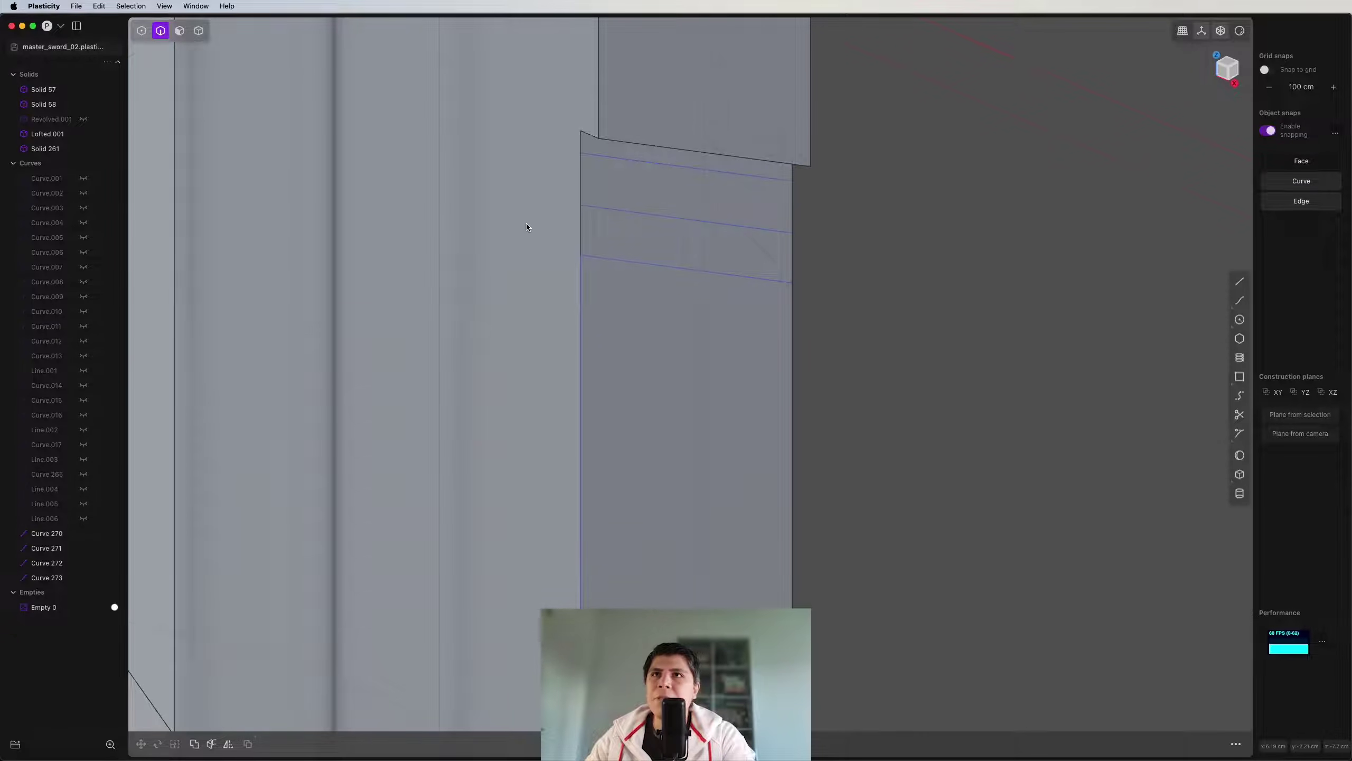
middle_click_drag(526, 227, 794, 254)
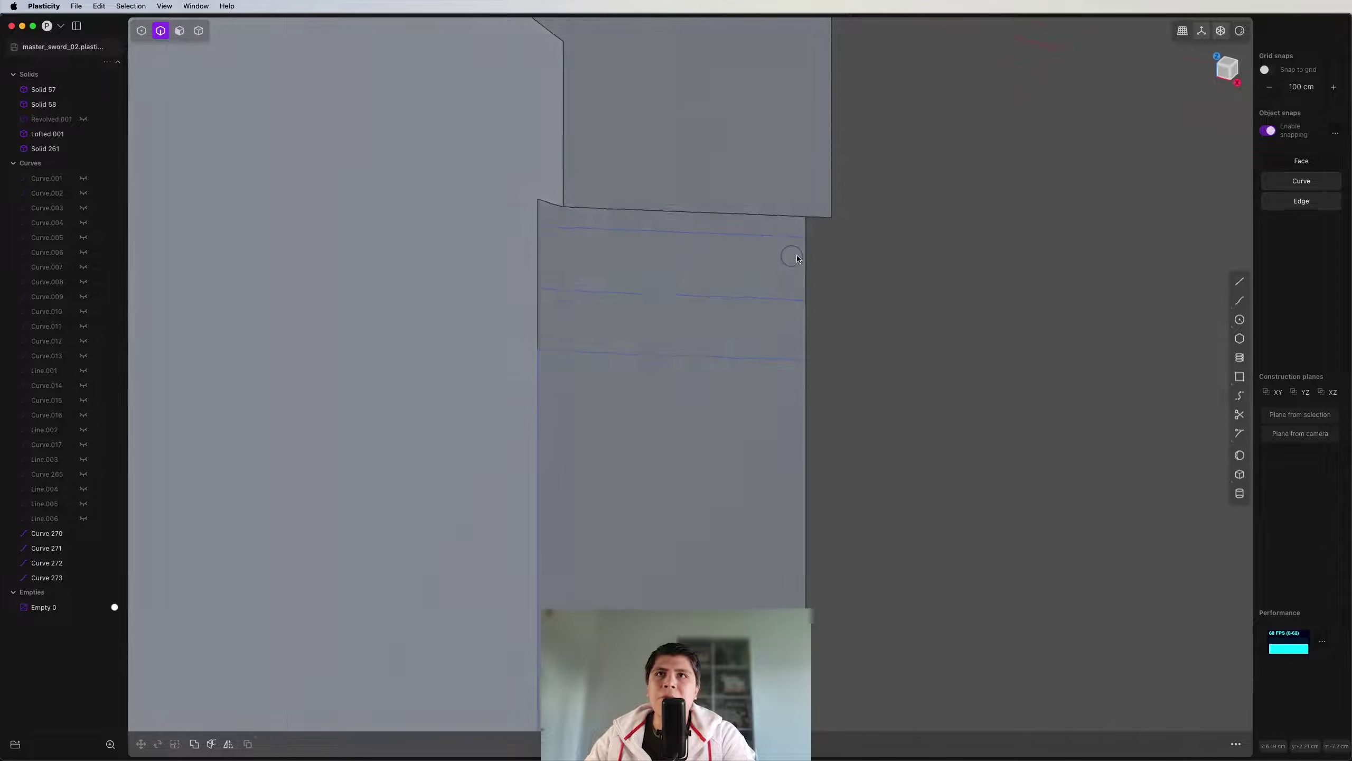
left_click(1240, 320)
scroll(848, 203, "up", 3)
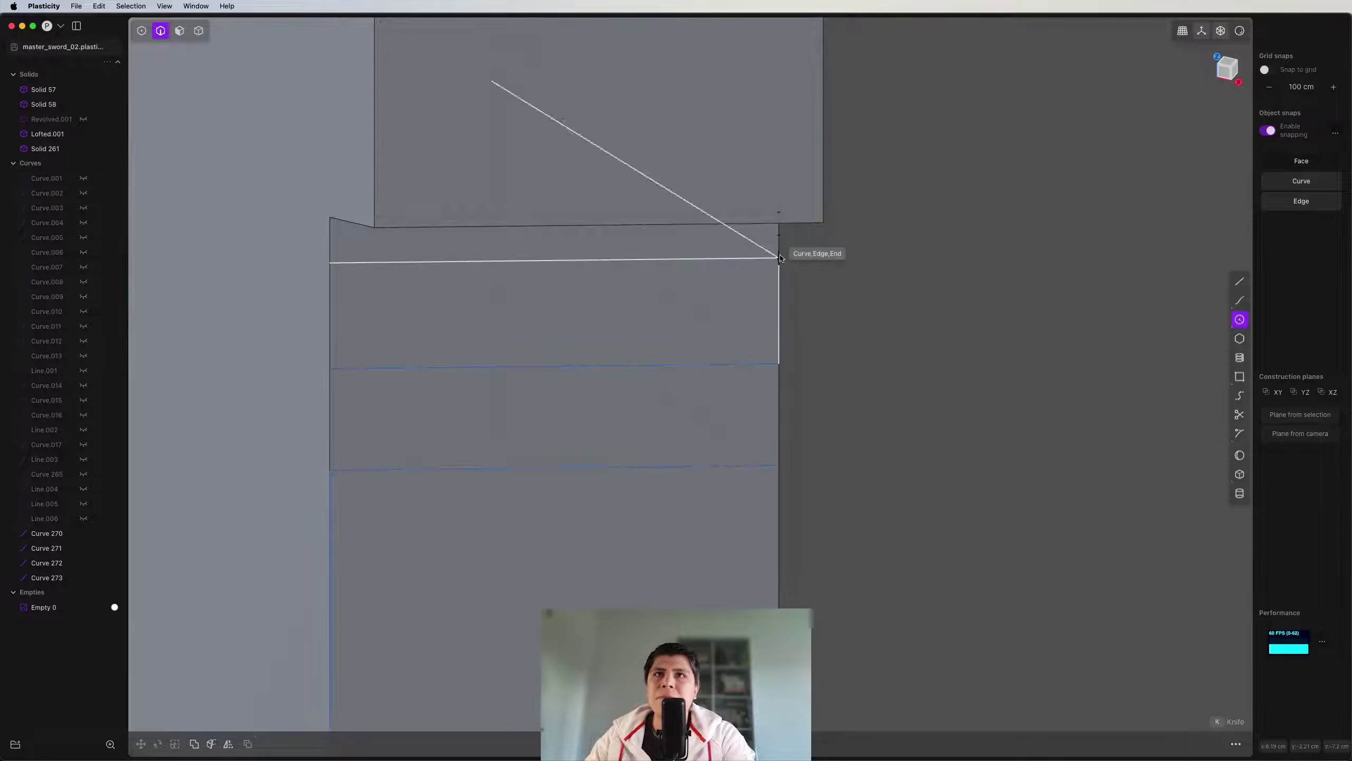
middle_click_drag(778, 260, 830, 260)
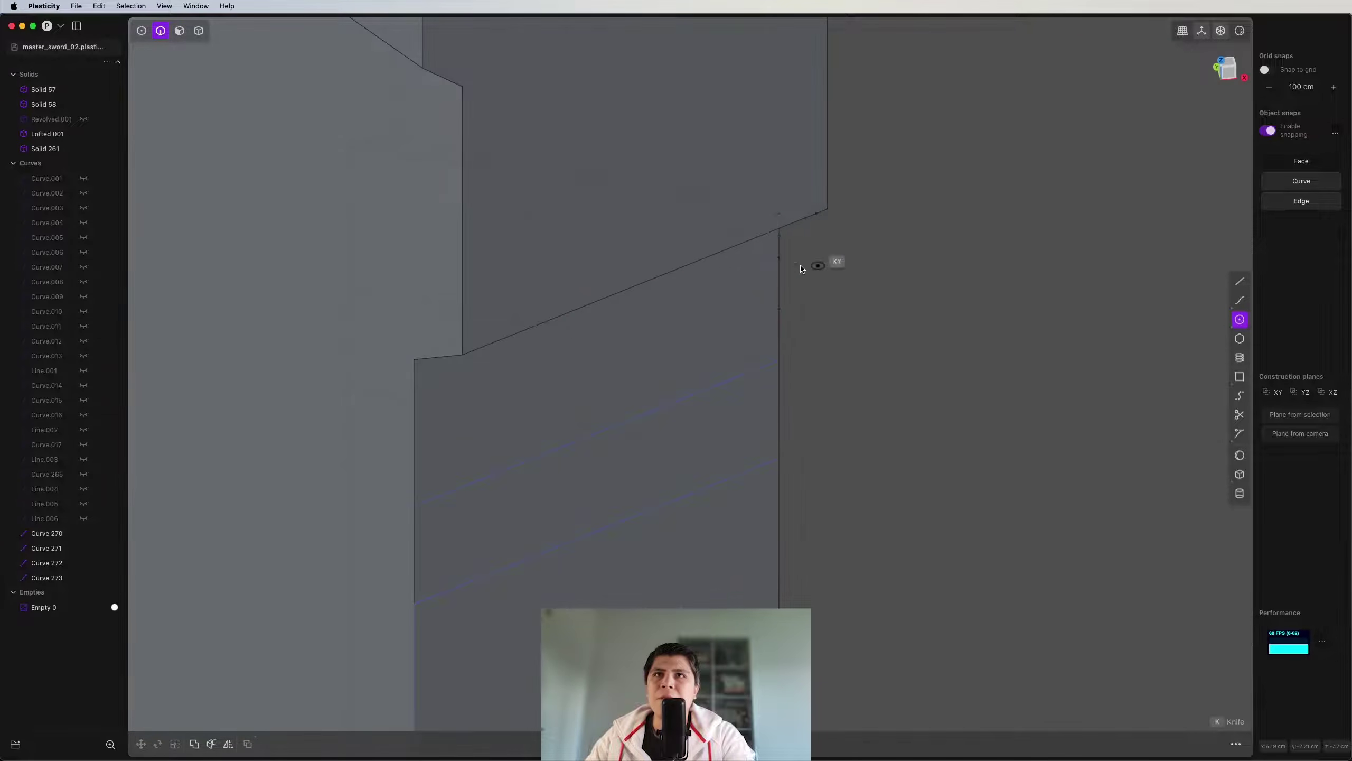
scroll(791, 266, "up", 5)
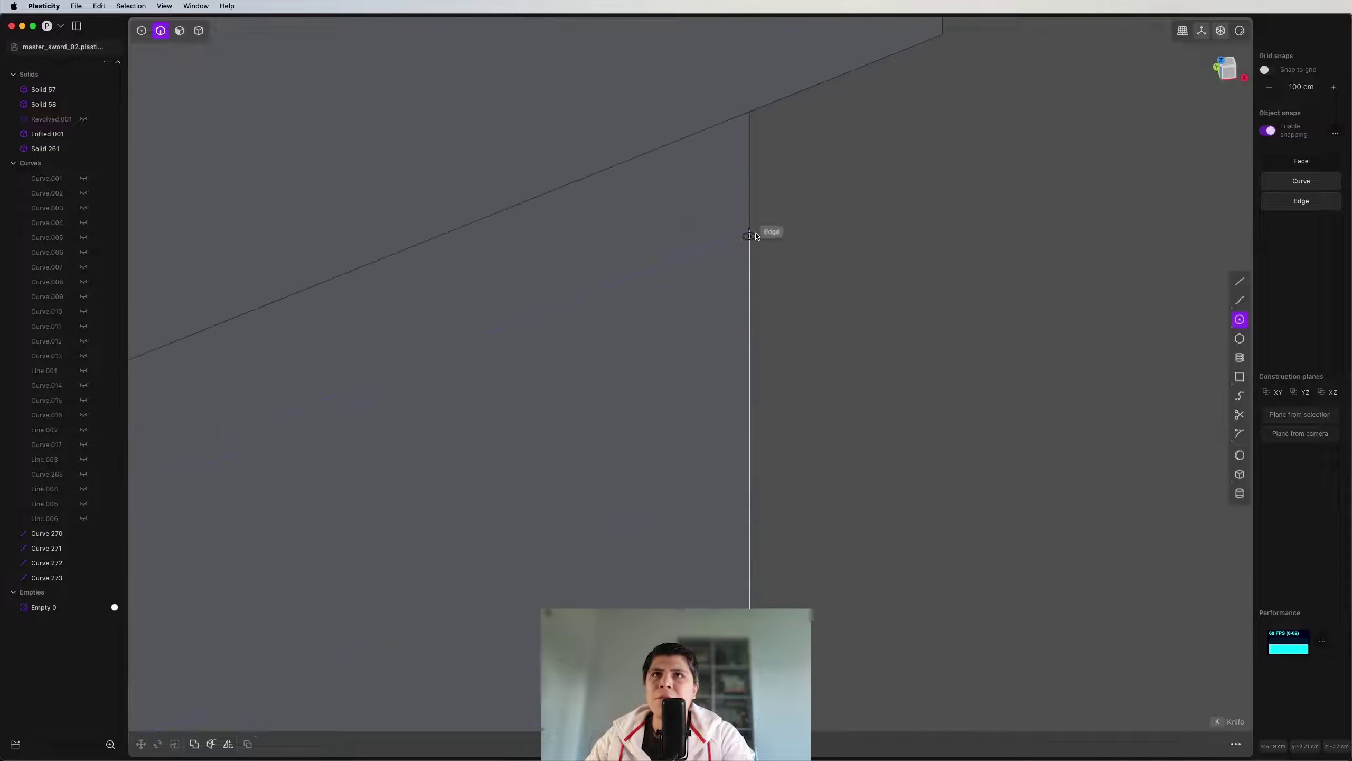
left_click(750, 226)
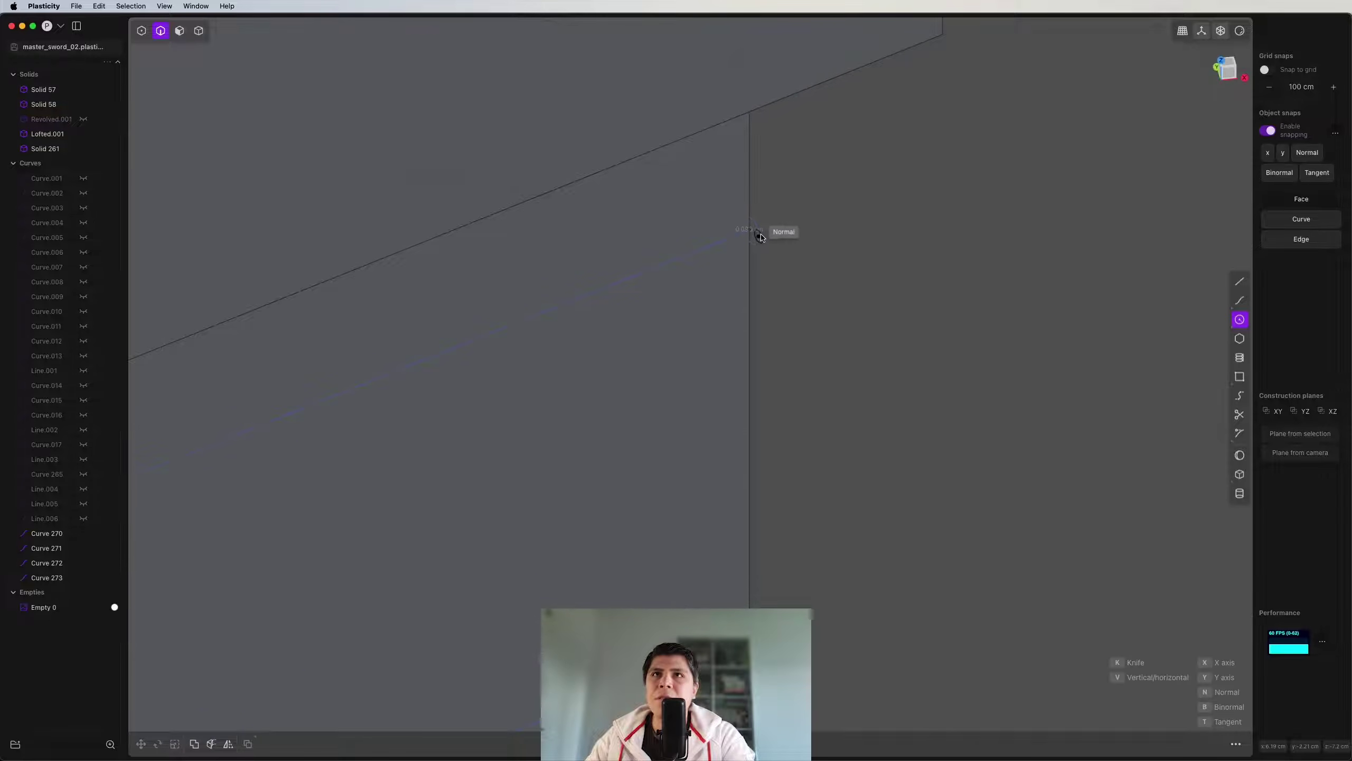
left_click(763, 241)
Step: Scale the circle up uniformly to a radius of about 0.61 cm, following the band in the reference image
key("s")
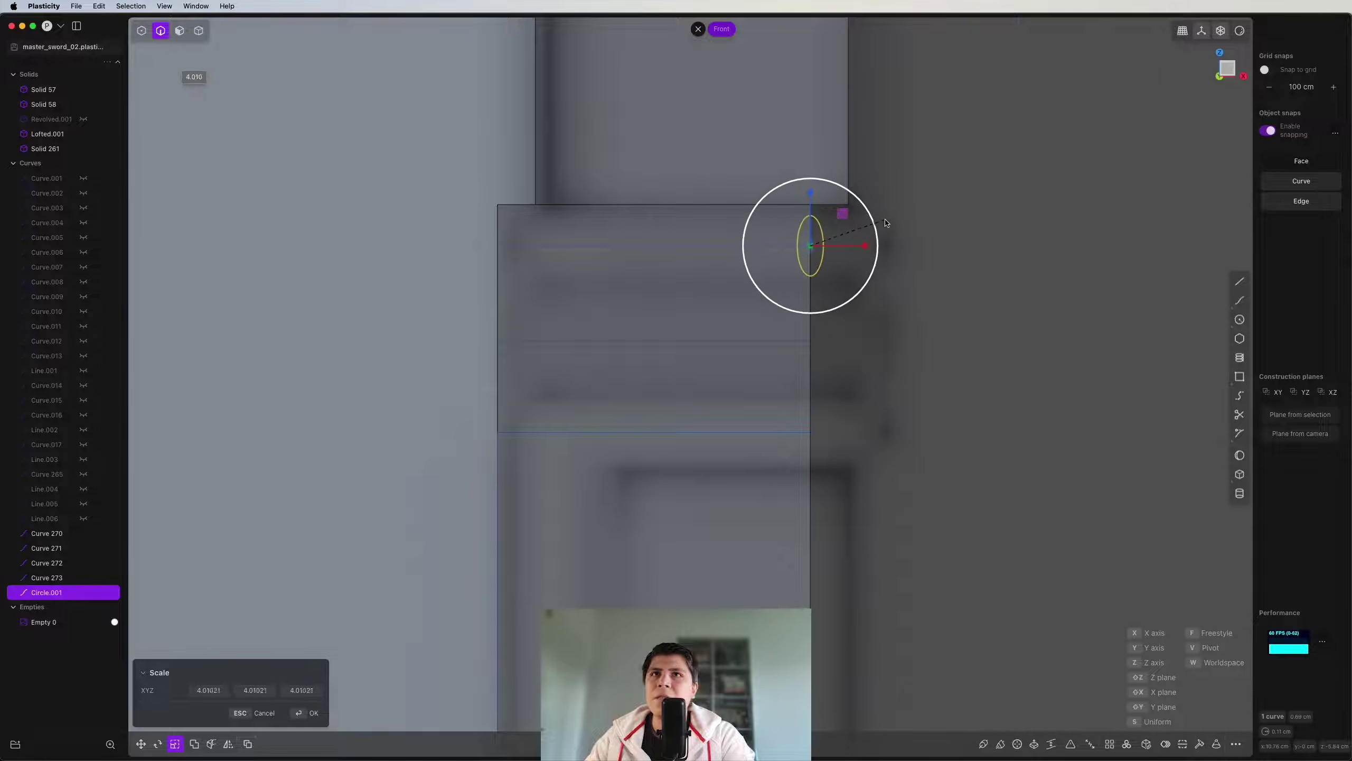
left_click(920, 221)
middle_click_drag(919, 221, 757, 251)
scroll(671, 268, "up", 5)
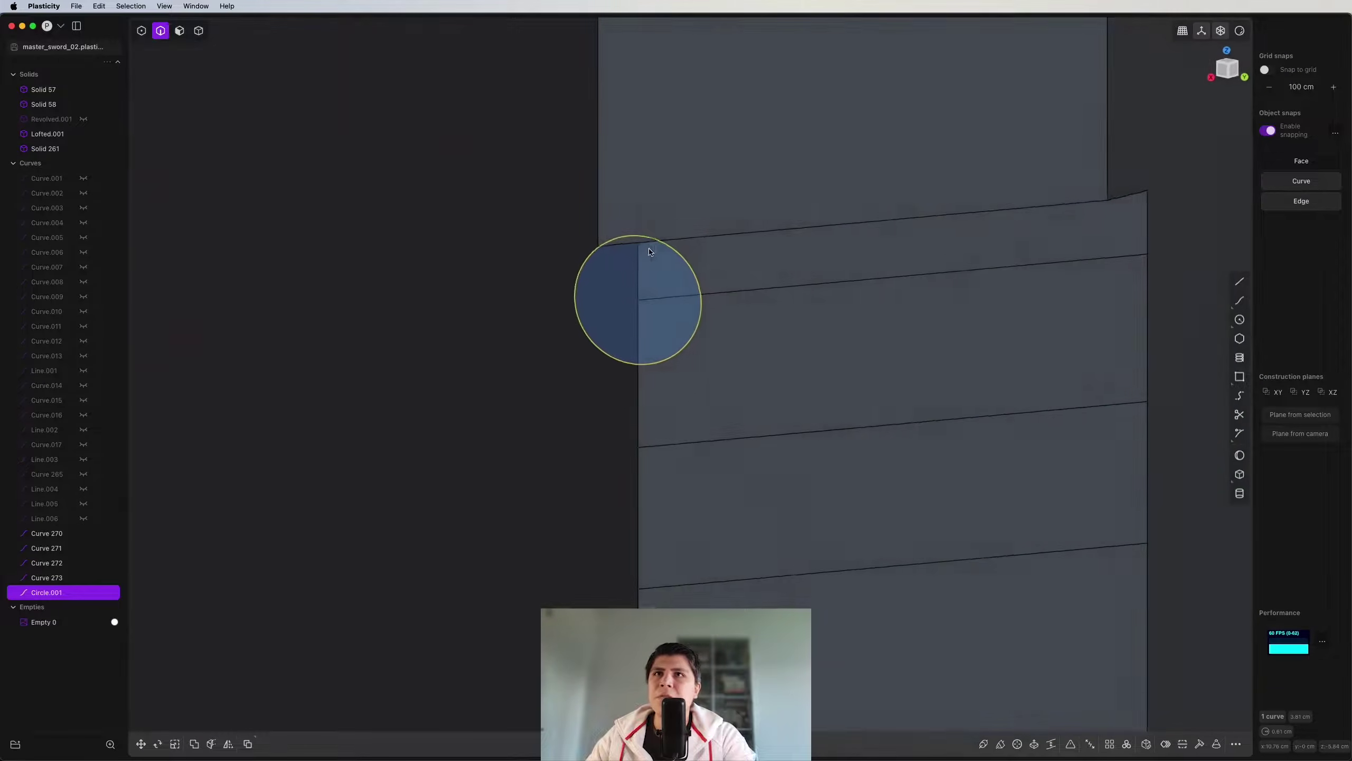
middle_click_drag(672, 268, 695, 313)
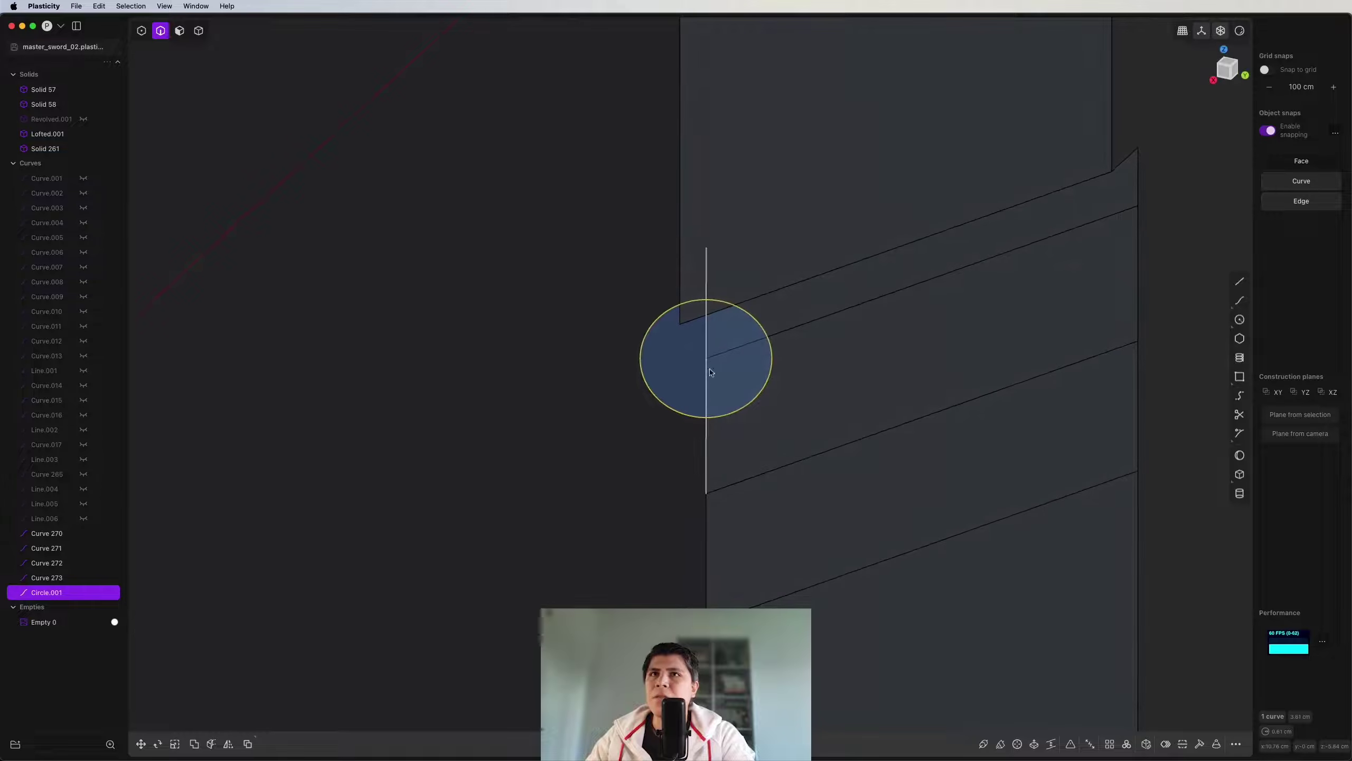
middle_click_drag(740, 203, 872, 238)
left_click(871, 238)
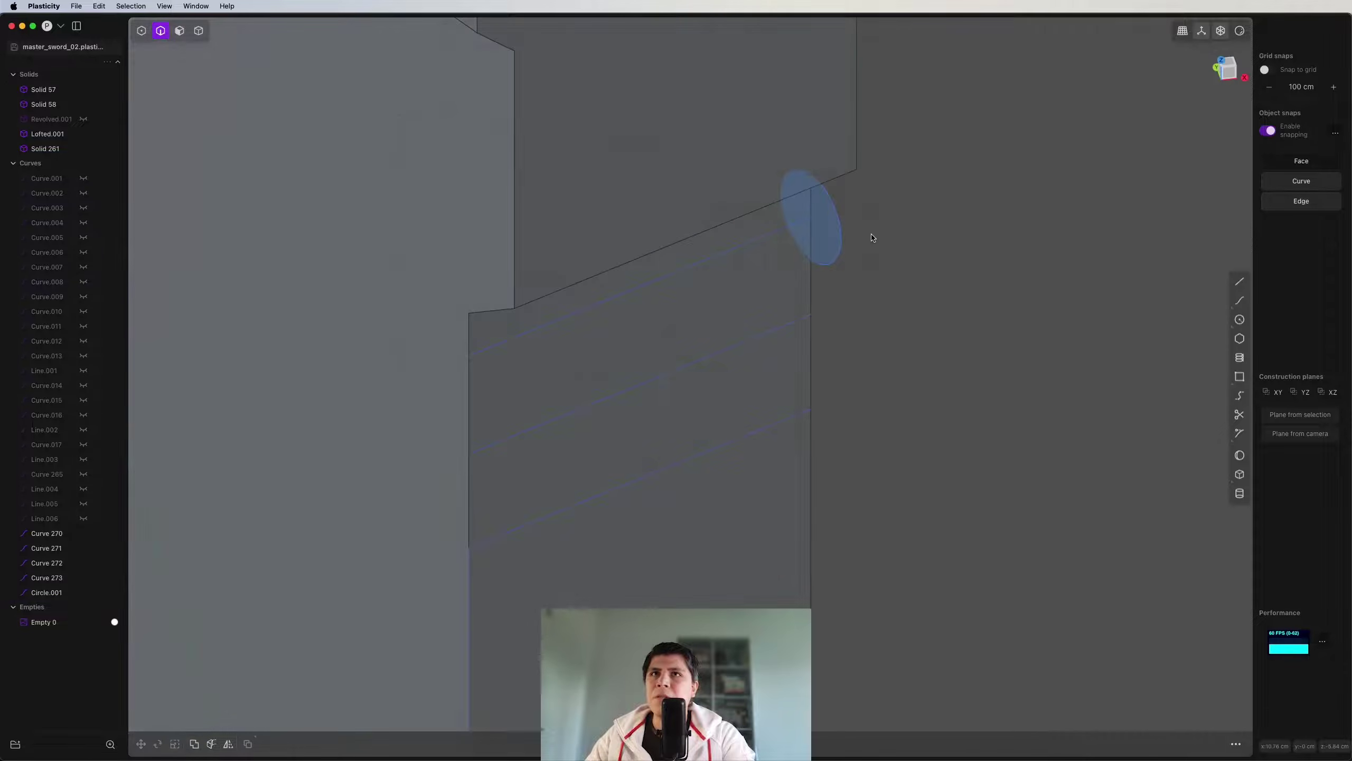
Step: Sweep the circle along the top band line and patch the open ends to make a solid bar
left_click(837, 222)
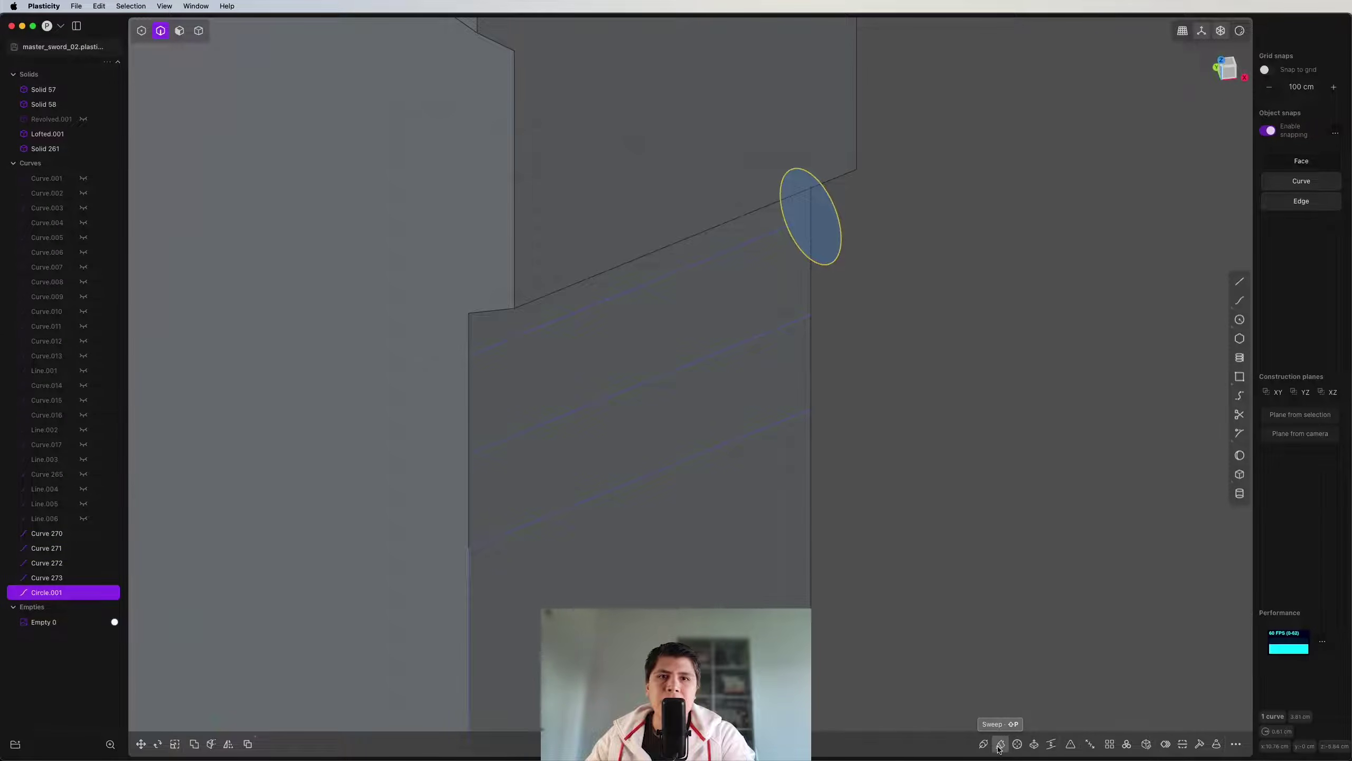
left_click(999, 745)
left_click(691, 272)
middle_click_drag(691, 268, 802, 314)
key("Return")
left_click(1178, 744)
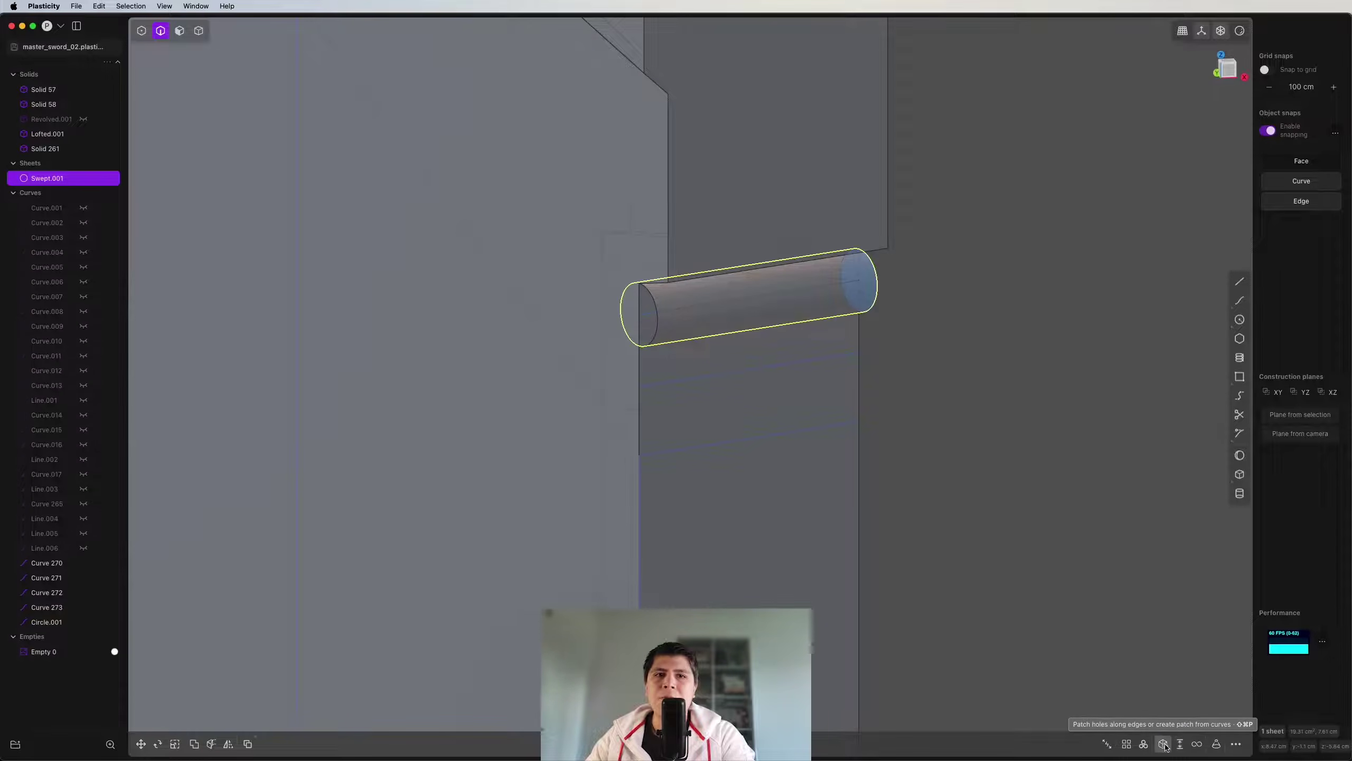
middle_click_drag(586, 373, 462, 208)
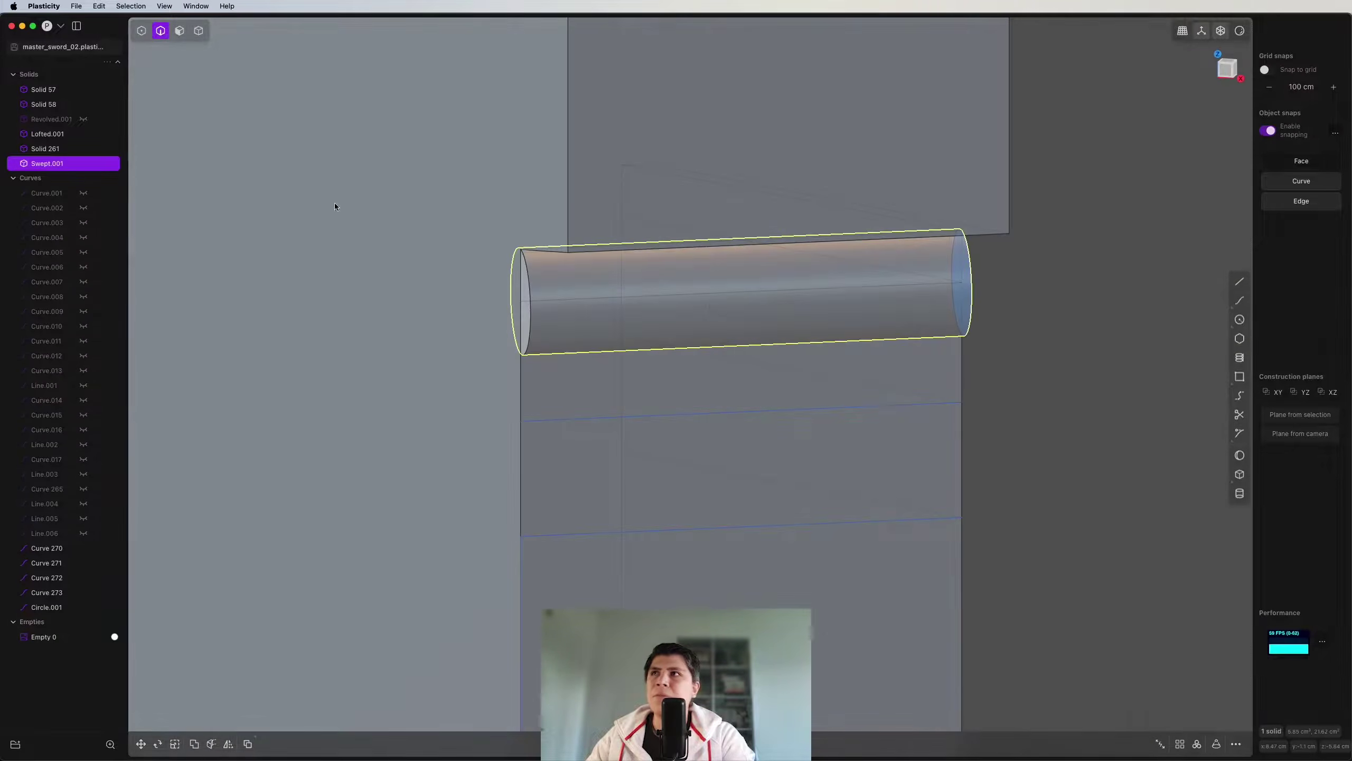
Step: Fillet the inner end edge of the swept bar into a rounded, dome-shaped end
middle_click_drag(679, 305, 587, 331)
scroll(570, 336, "up", 2)
key("2")
left_click(543, 282)
left_click_drag(543, 279, 520, 268)
scroll(553, 288, "up", 2)
scroll(554, 292, "up", 2)
key("Return")
middle_click_drag(519, 263, 1127, 275)
middle_click_drag(813, 384, 835, 424)
middle_click_drag(832, 525, 910, 472, "shift")
scroll(660, 474, "up", 5)
middle_click_drag(659, 474, 745, 437)
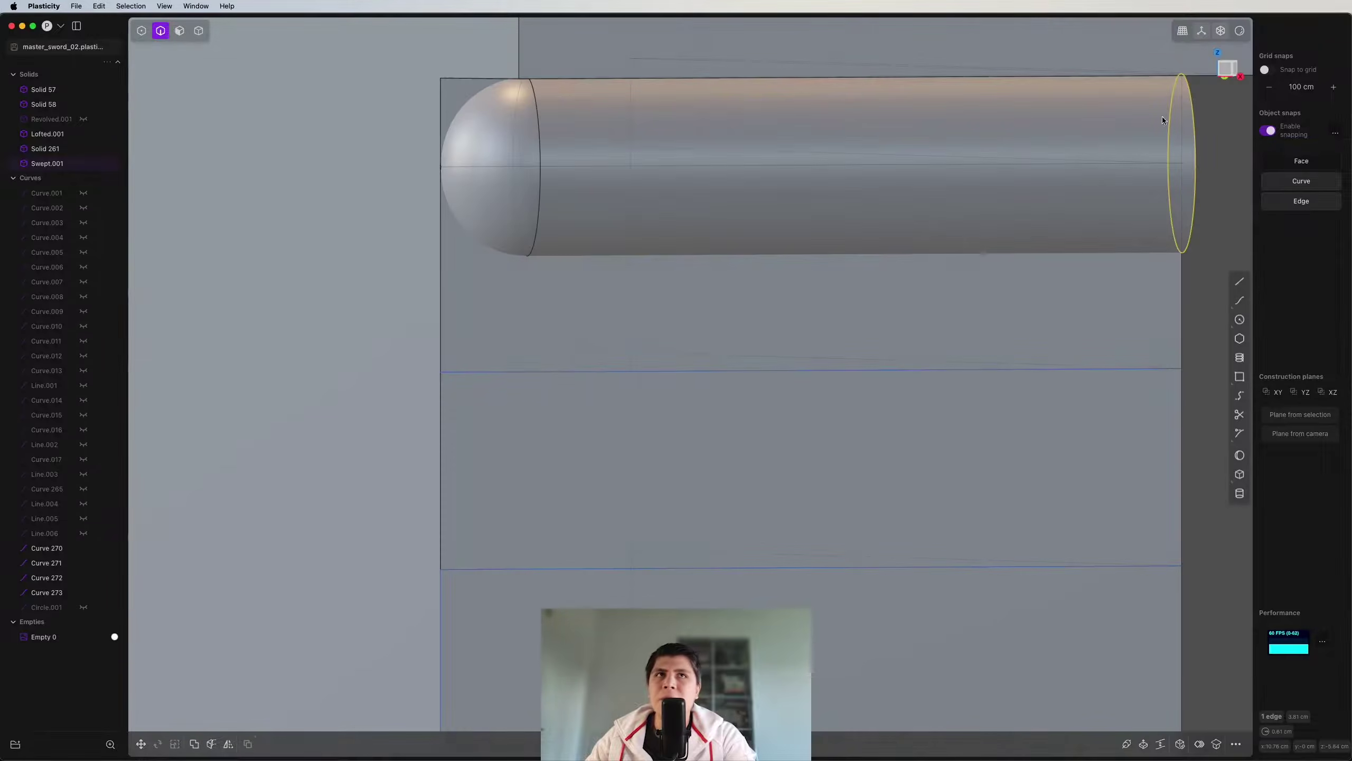
Step: Unhide the profile circle and move it down to the outer end of the middle band line
left_click(1228, 68)
scroll(666, 407, "down", 5)
left_click(932, 382)
left_click(952, 295)
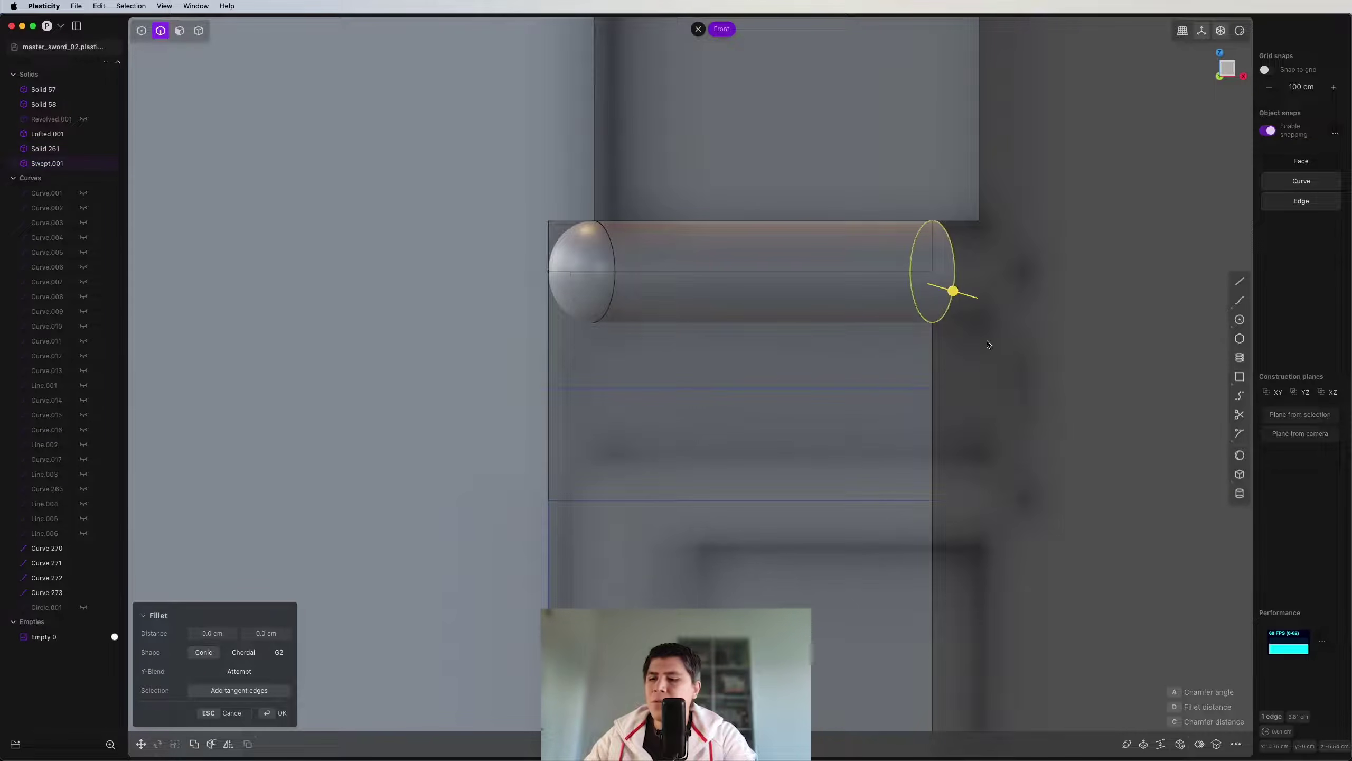
left_click(83, 607)
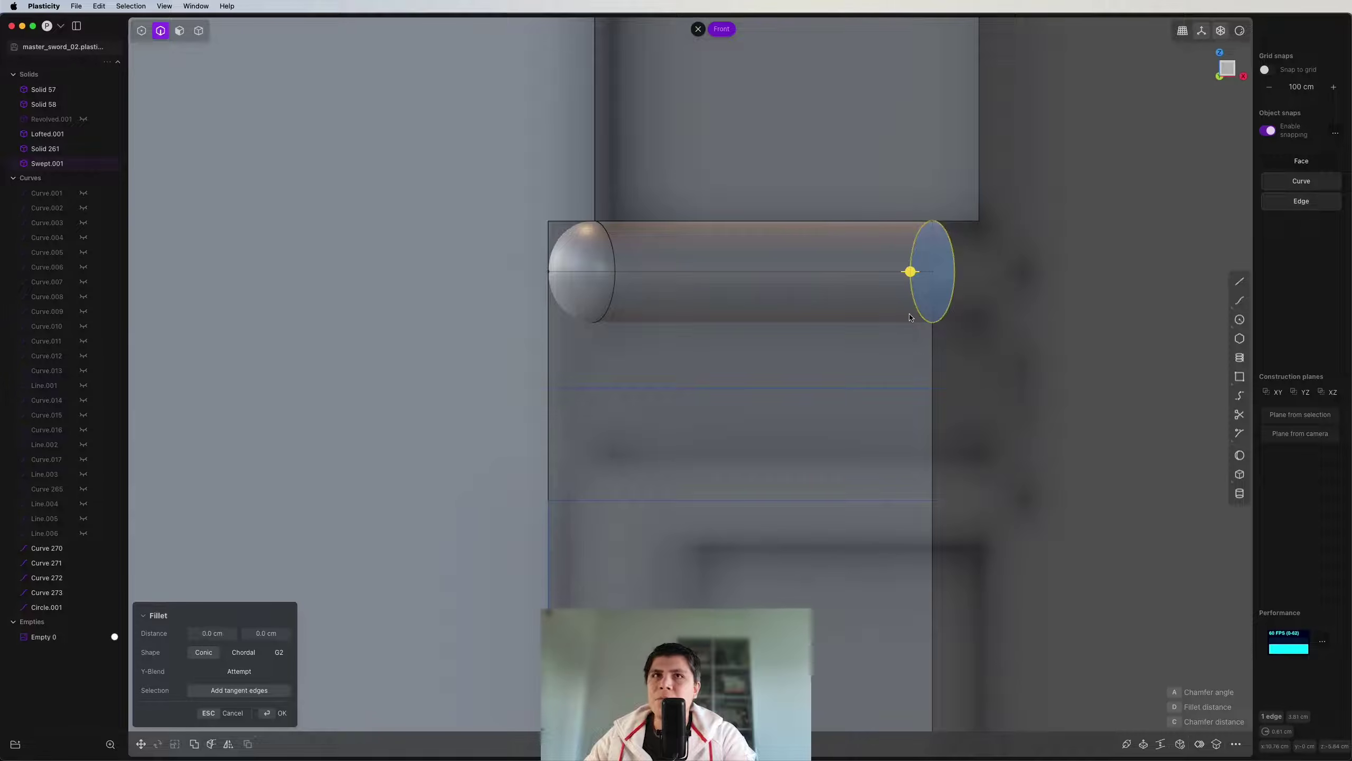
key("g")
left_click_drag(912, 226, 862, 384)
key("Escape")
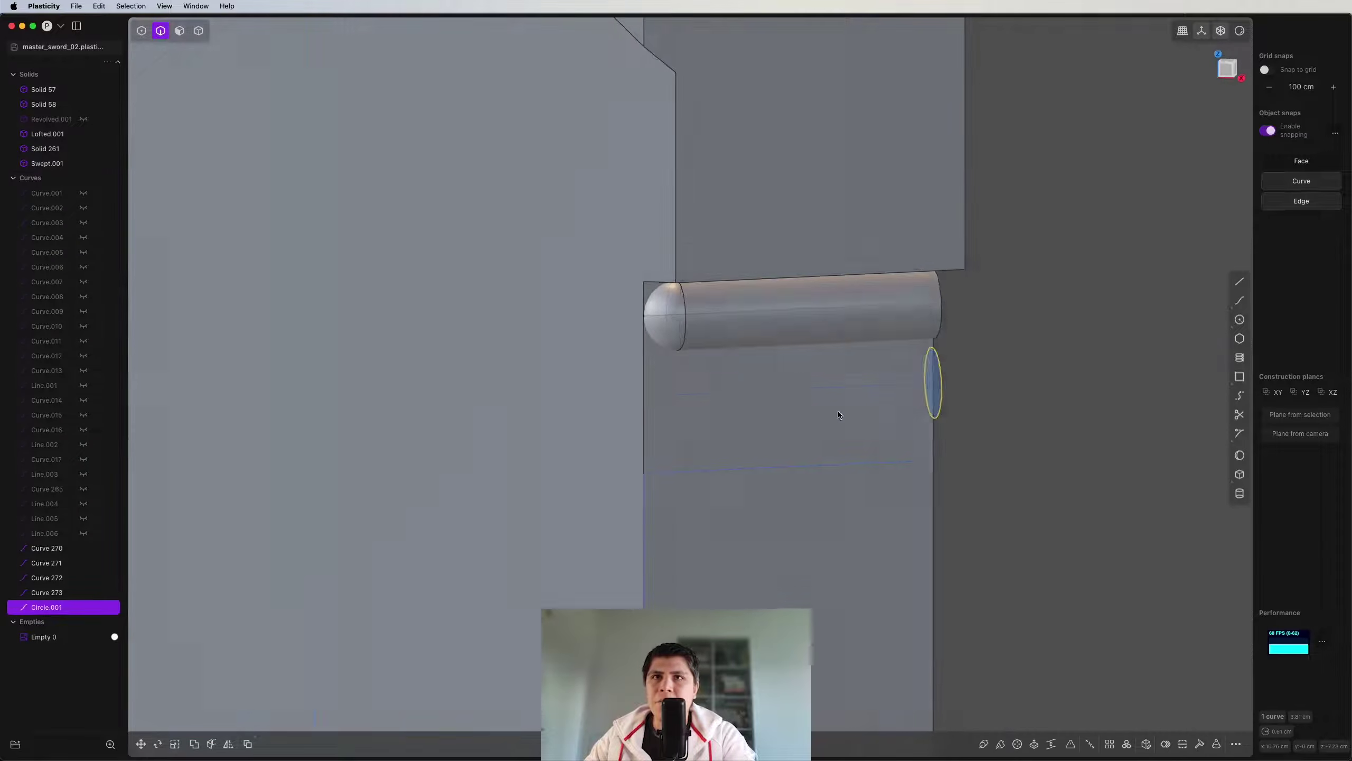
Step: Sweep the circle along the middle band line to form a second solid bar, rounding its inner end like the first
scroll(826, 416, "up", 6)
key("shift+p")
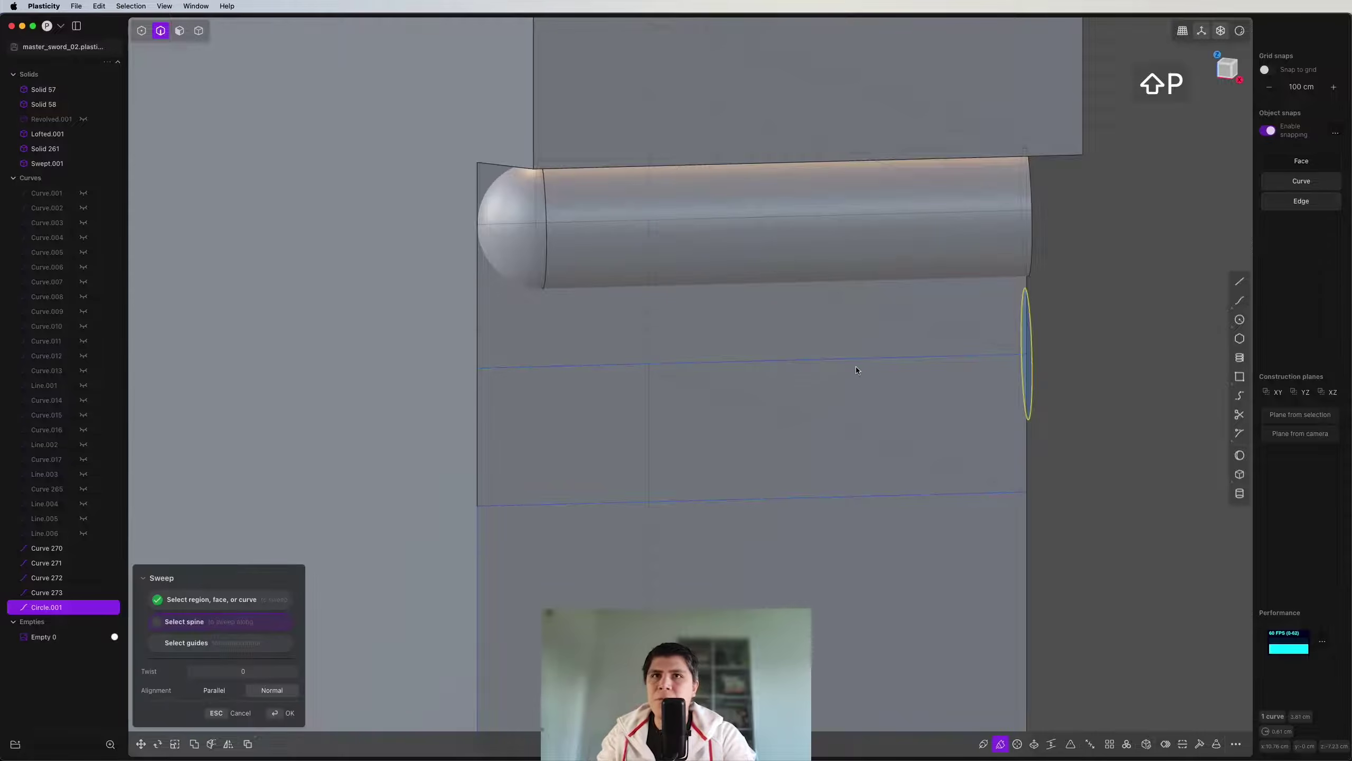
left_click(858, 364)
middle_click_drag(860, 365, 628, 382)
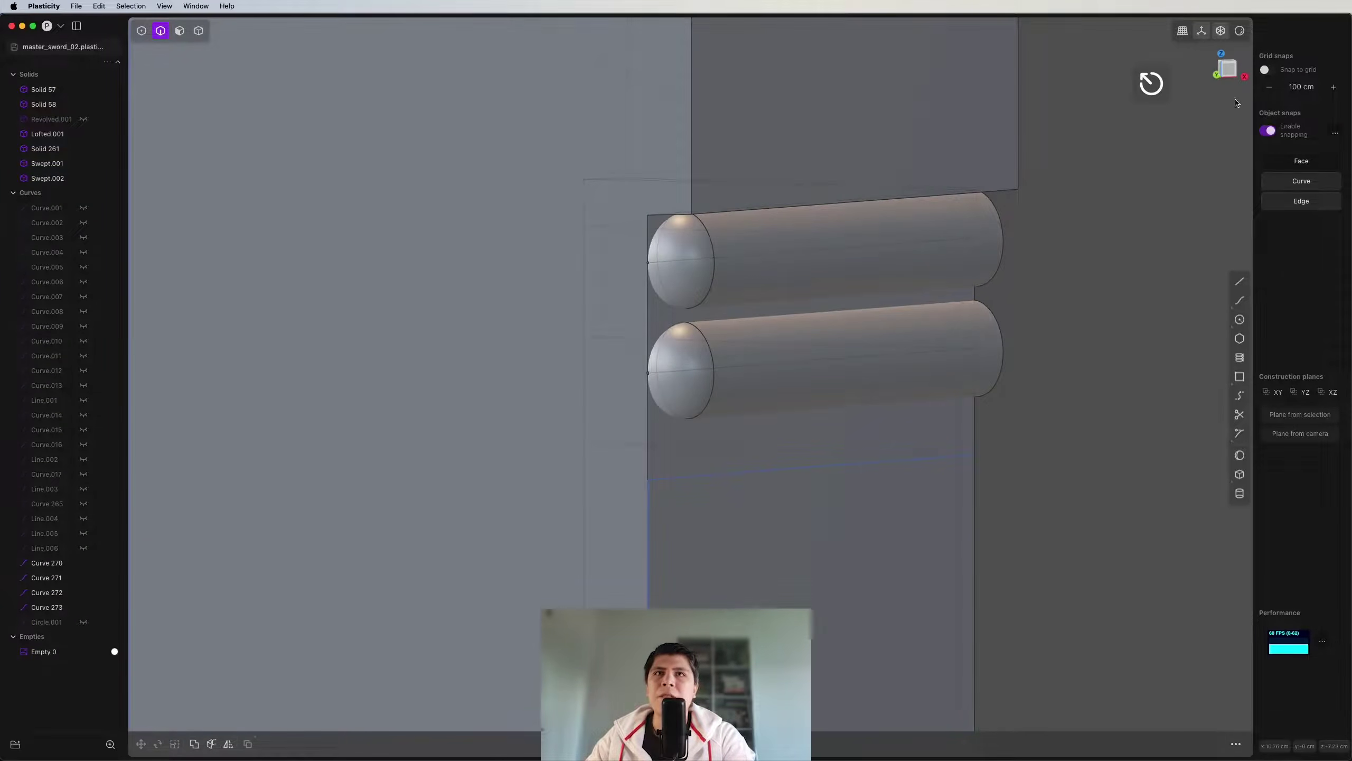
Step: Compare the two bars, the neck's lower bevels and the flared section with the reference image
left_click(1227, 68)
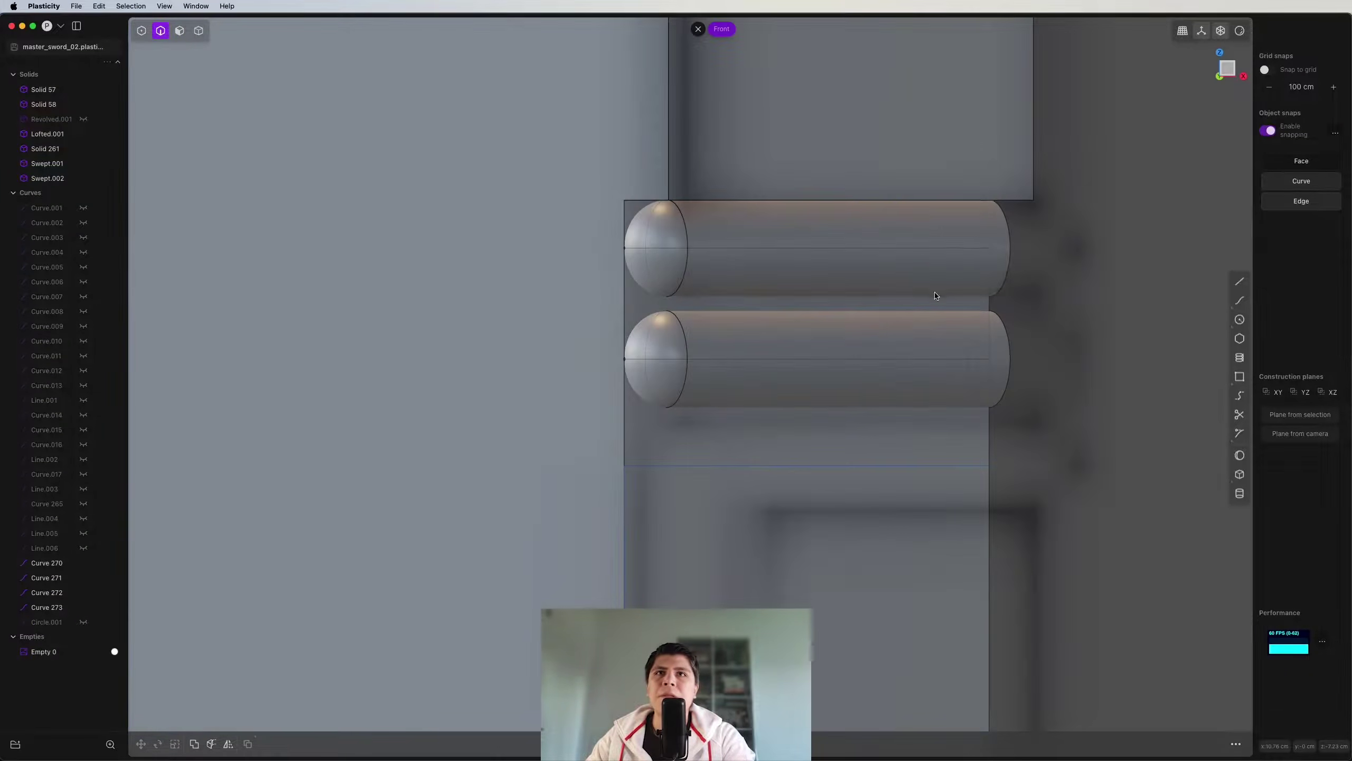
scroll(909, 369, "down", 10)
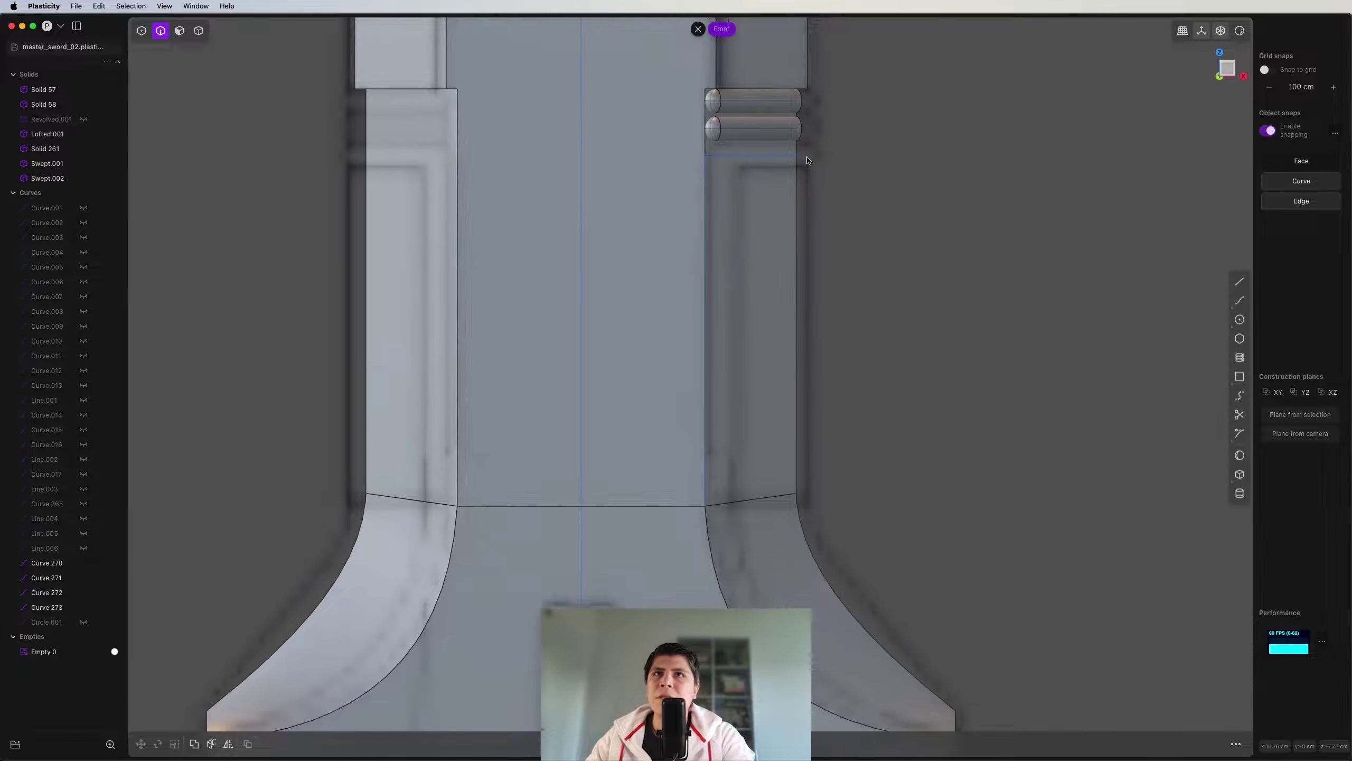
middle_click_drag(699, 265, 634, 104, "shift")
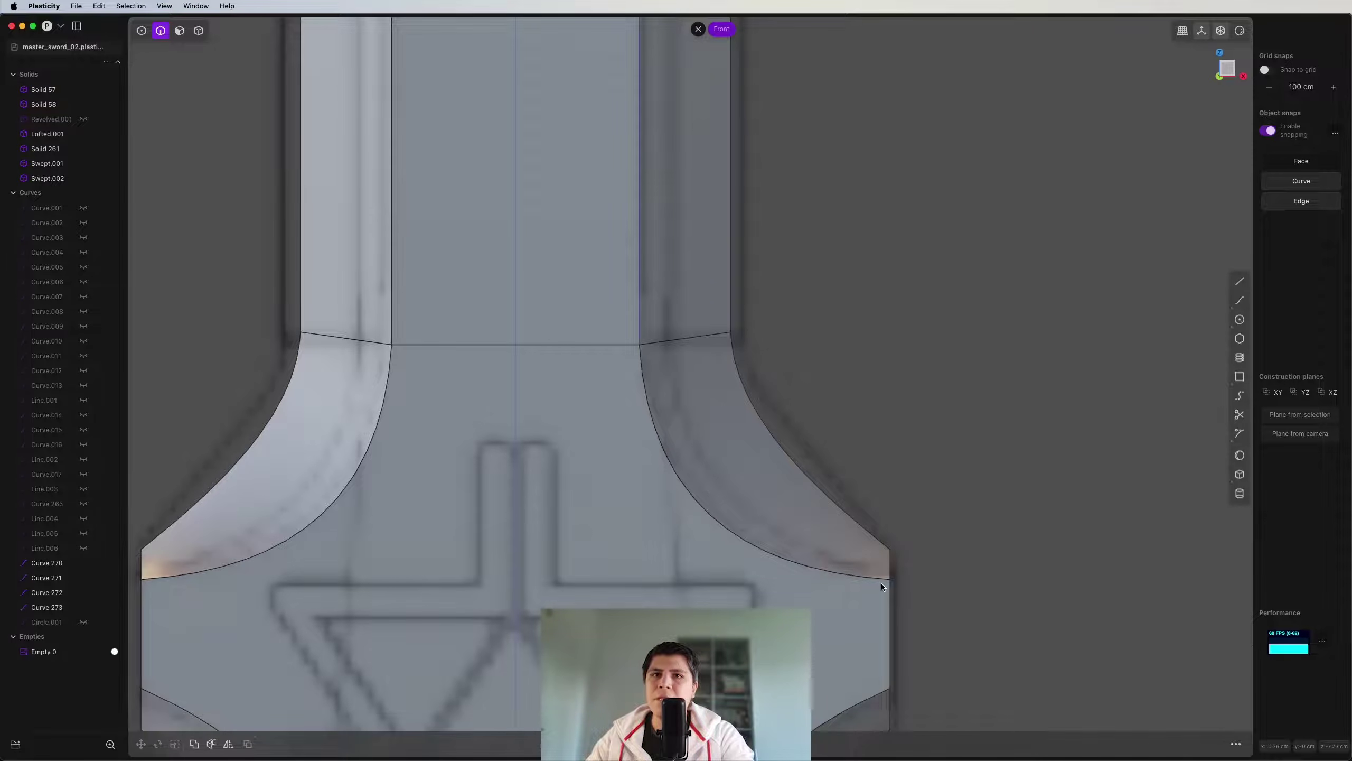
scroll(713, 346, "down", 5)
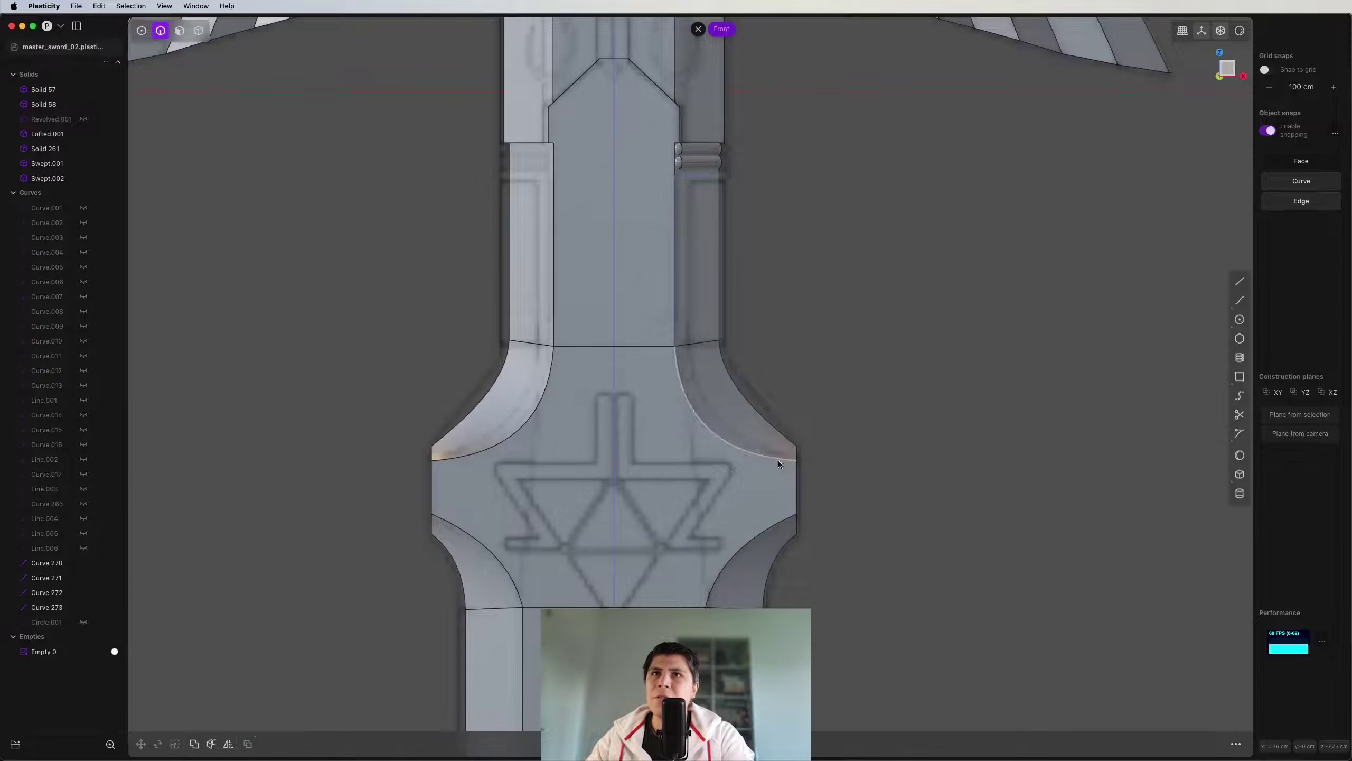
scroll(774, 453, "up", 5)
scroll(819, 458, "down", 3)
middle_click_drag(818, 458, 659, 305)
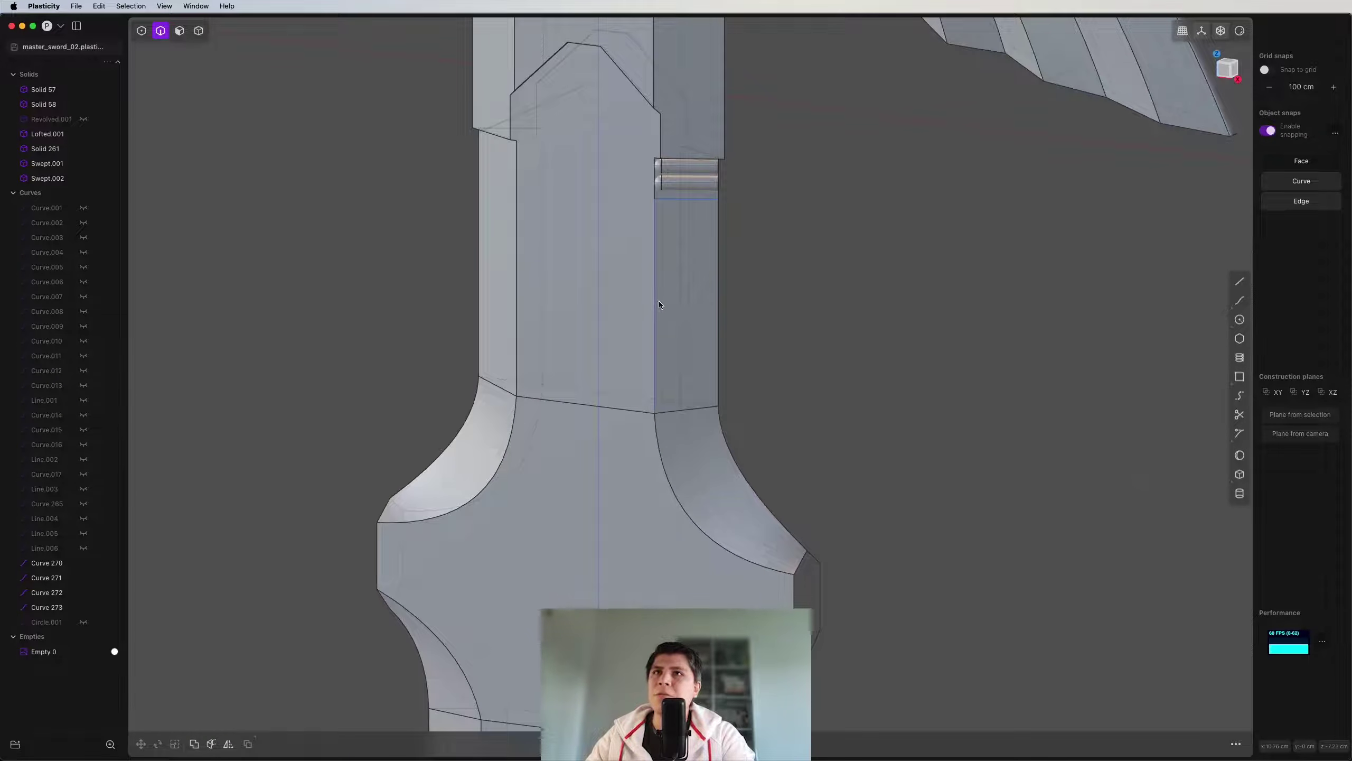
Step: Delete the long vertical inner-edge curve below the band lines and undo the deletion
left_click(655, 304)
key("x")
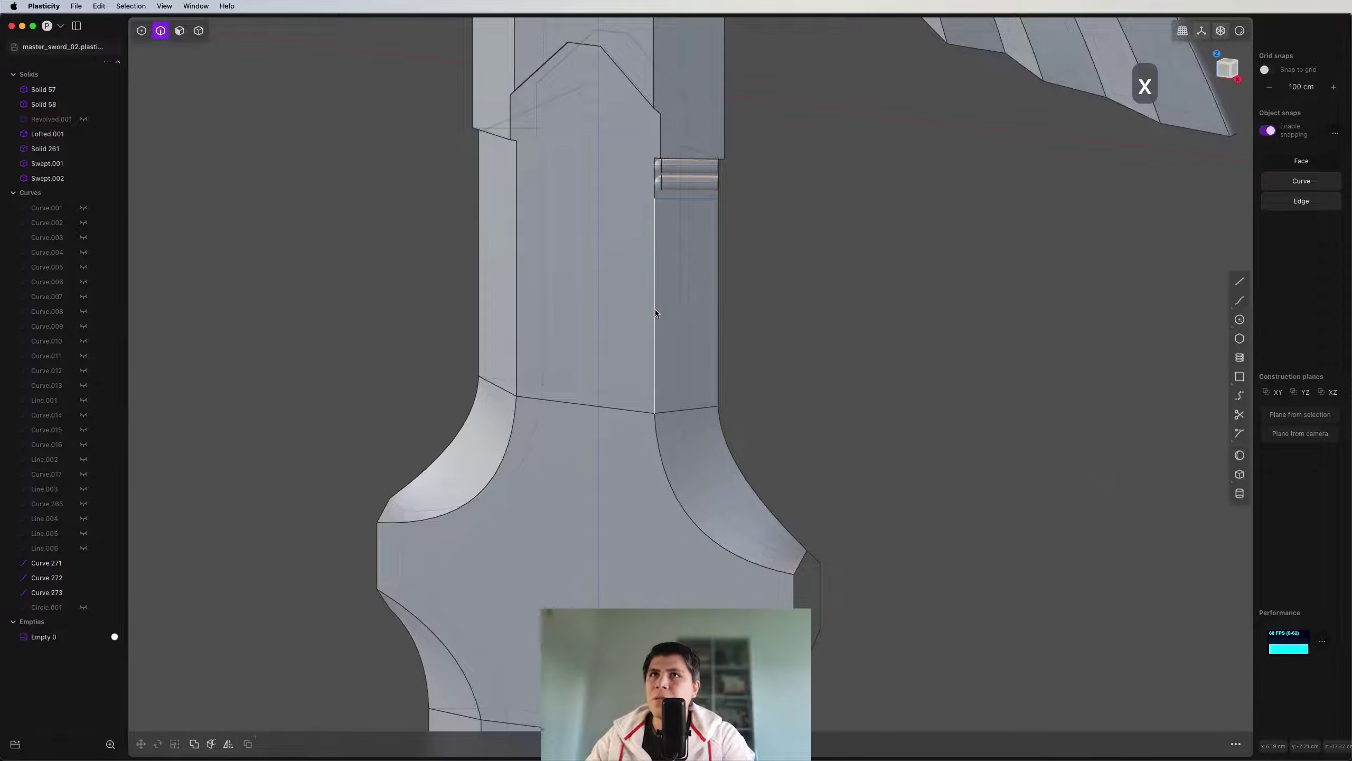
scroll(725, 289, "up", 5)
scroll(696, 279, "down", 5)
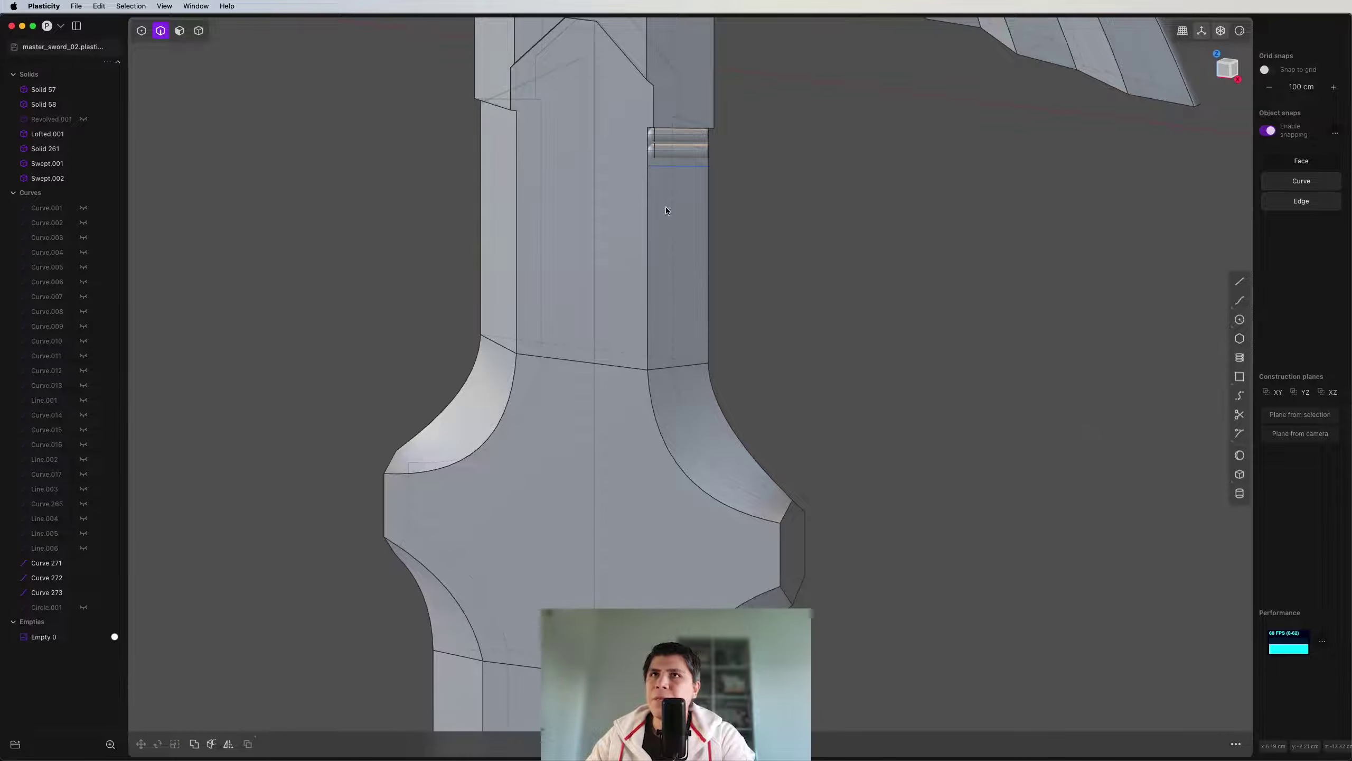
key("super+z")
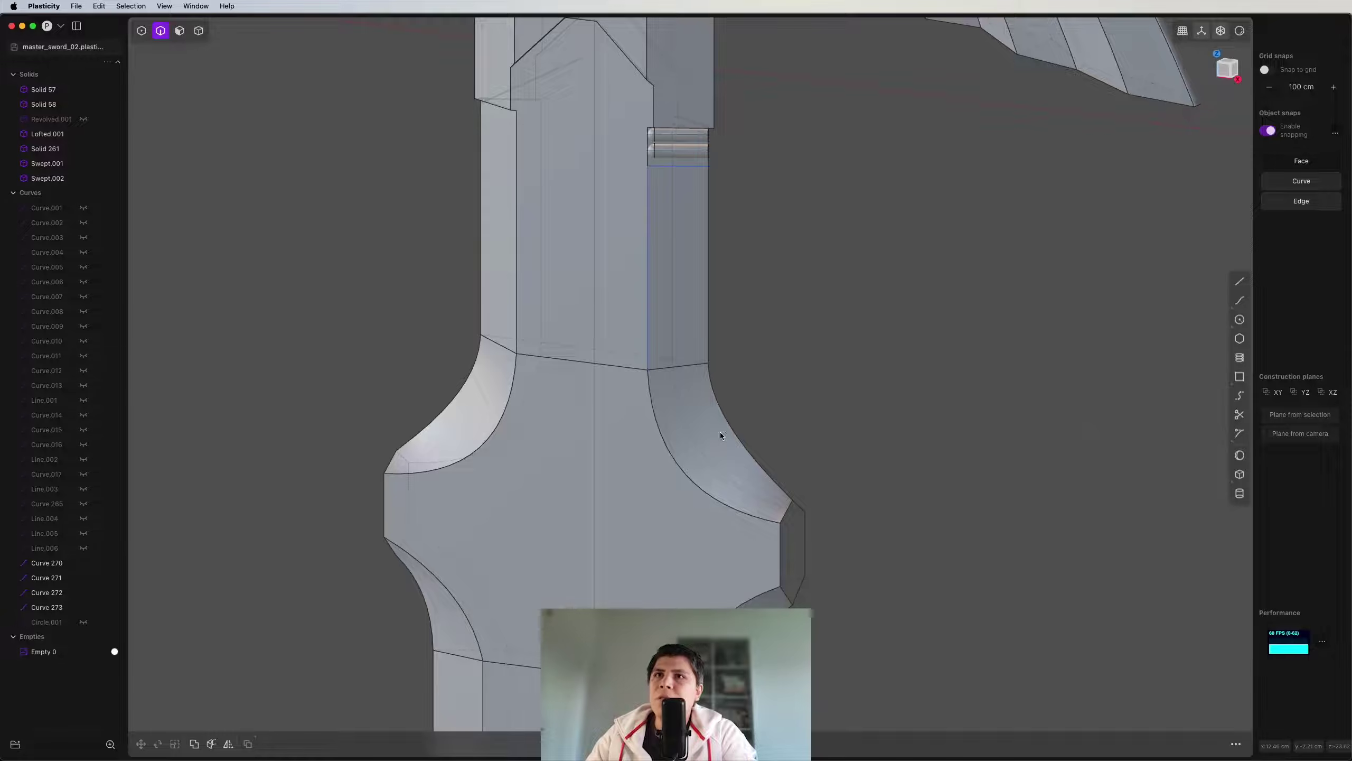
Step: Duplicate the curved inner edge of the flare's bevel in place as a separate curve
left_click(676, 462)
key("f")
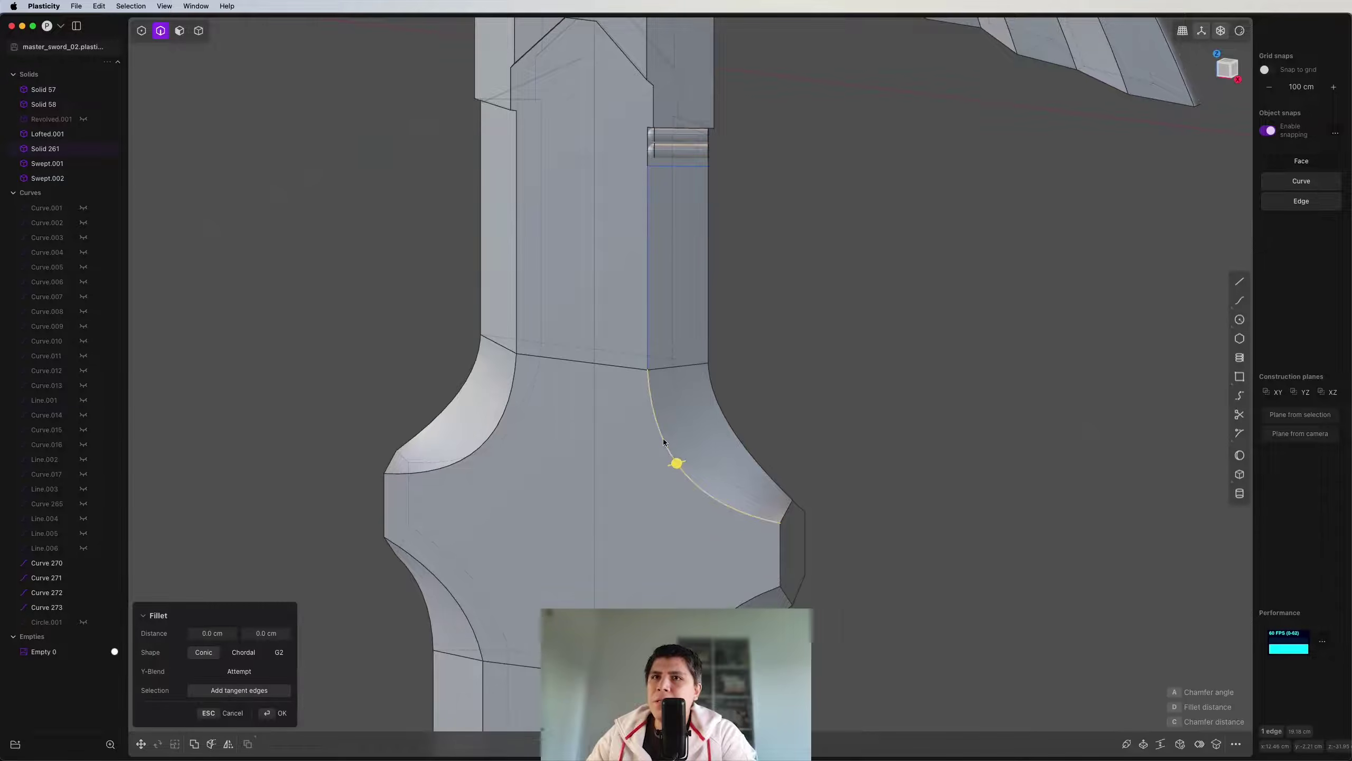
key("shift+d")
left_click(844, 415)
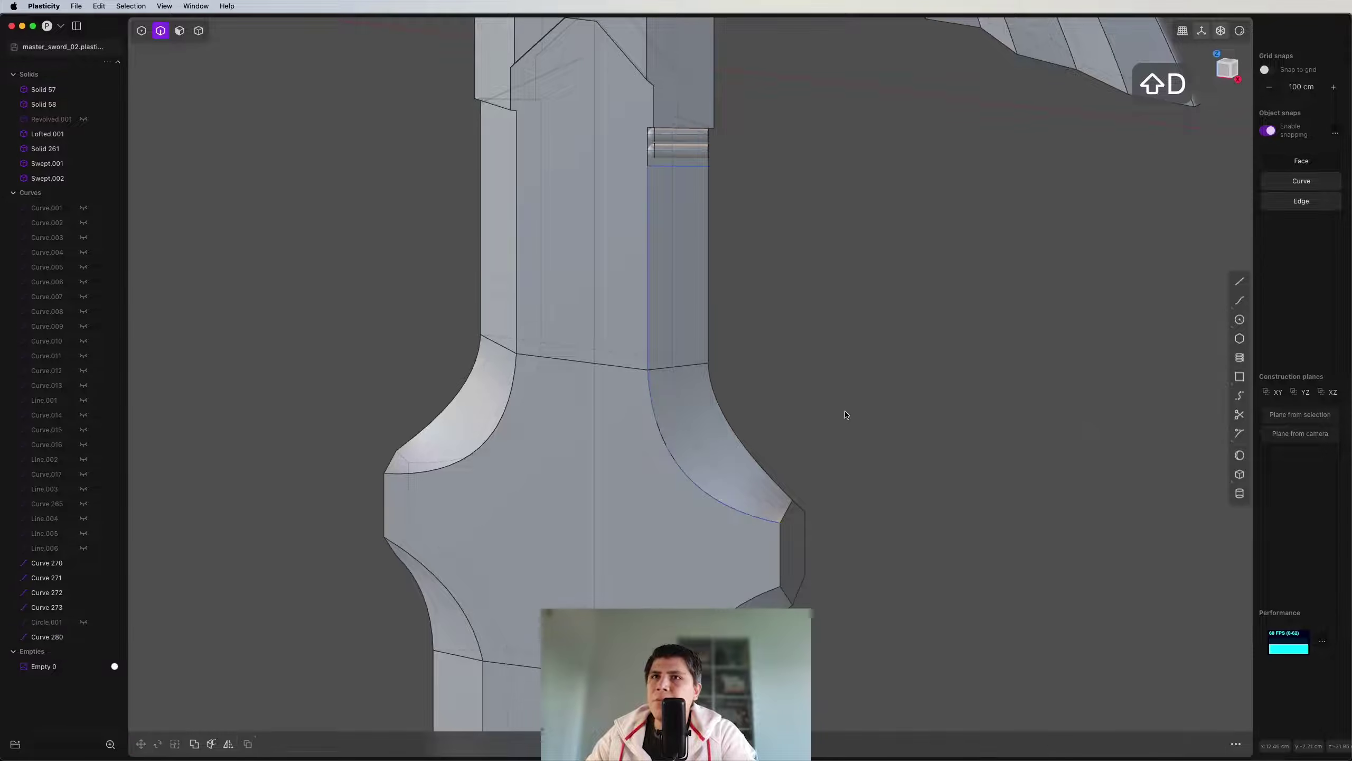
Step: Delete the duplicated flare curve together with the long vertical inner-edge curve above it
left_click(47, 636)
left_click(54, 563, "super")
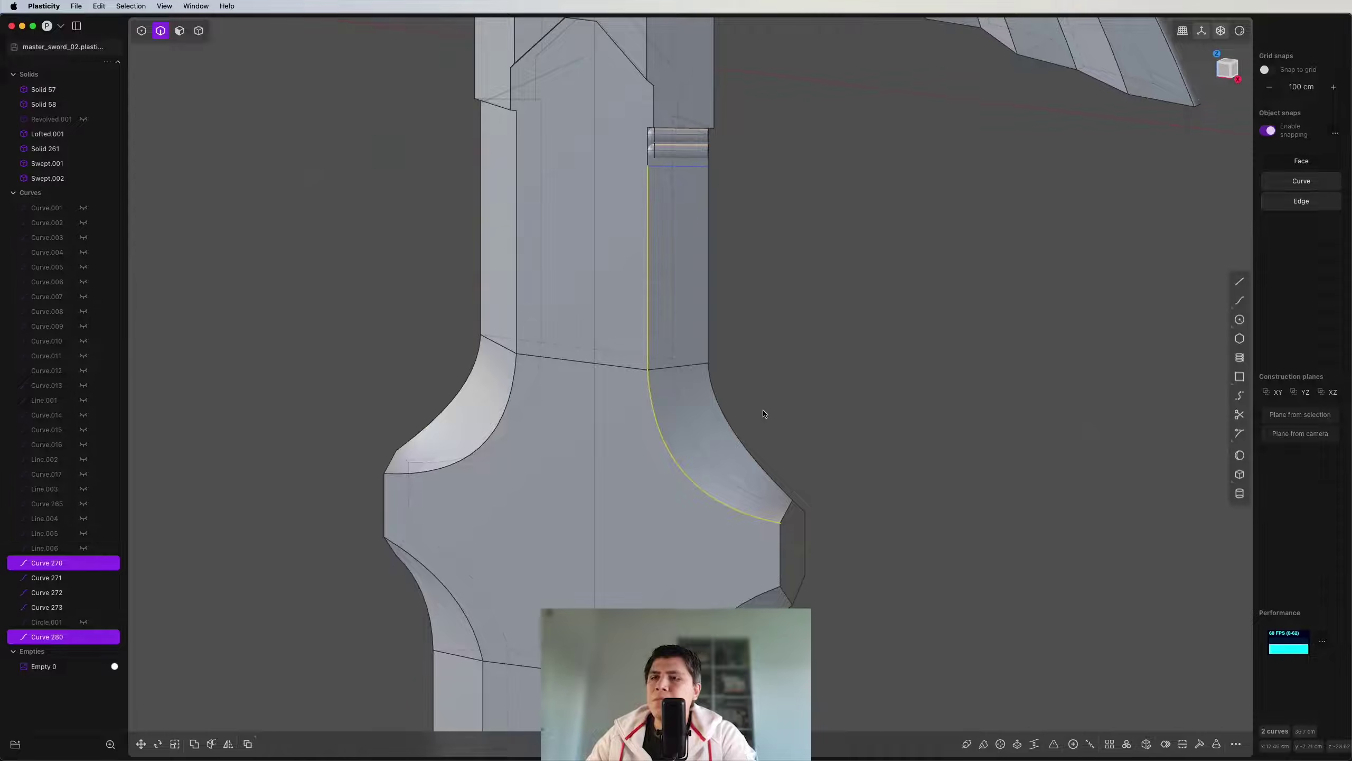
scroll(646, 384, "up", 2)
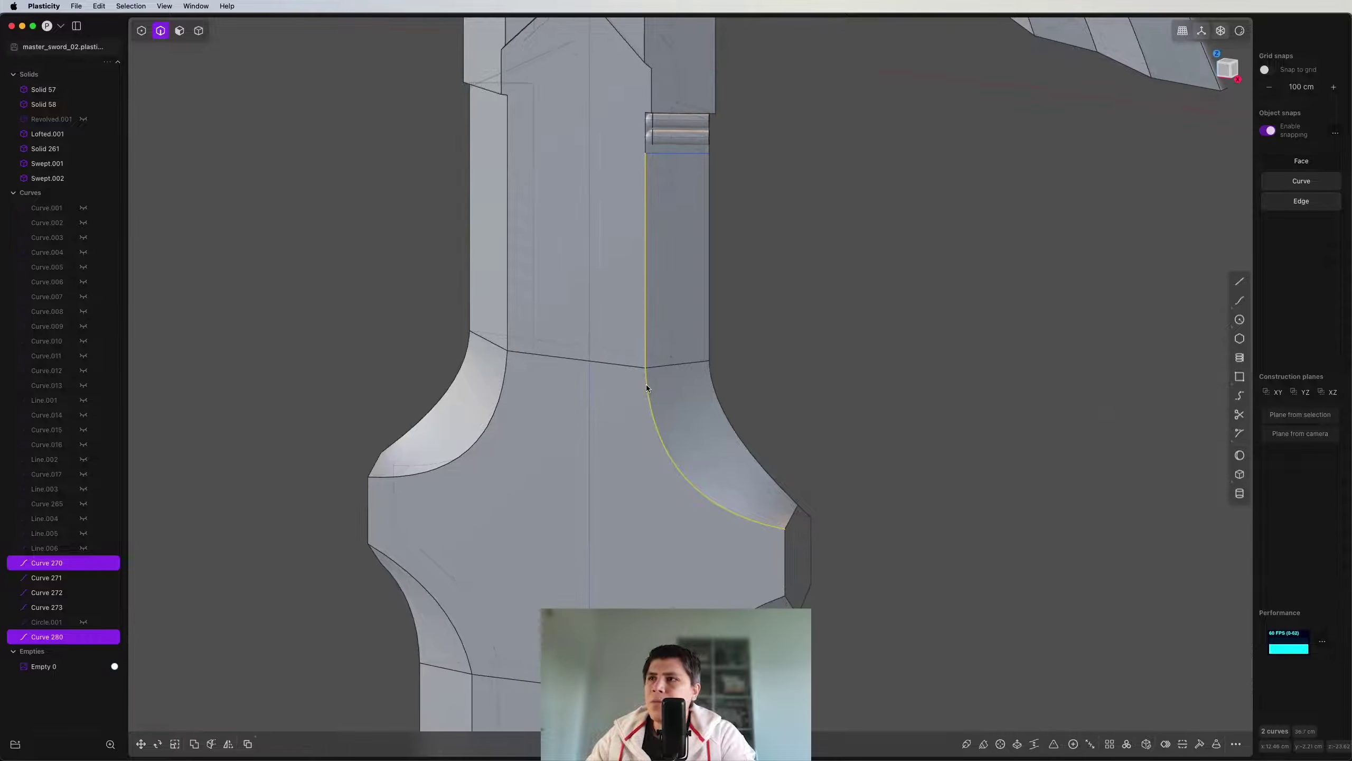
key("x")
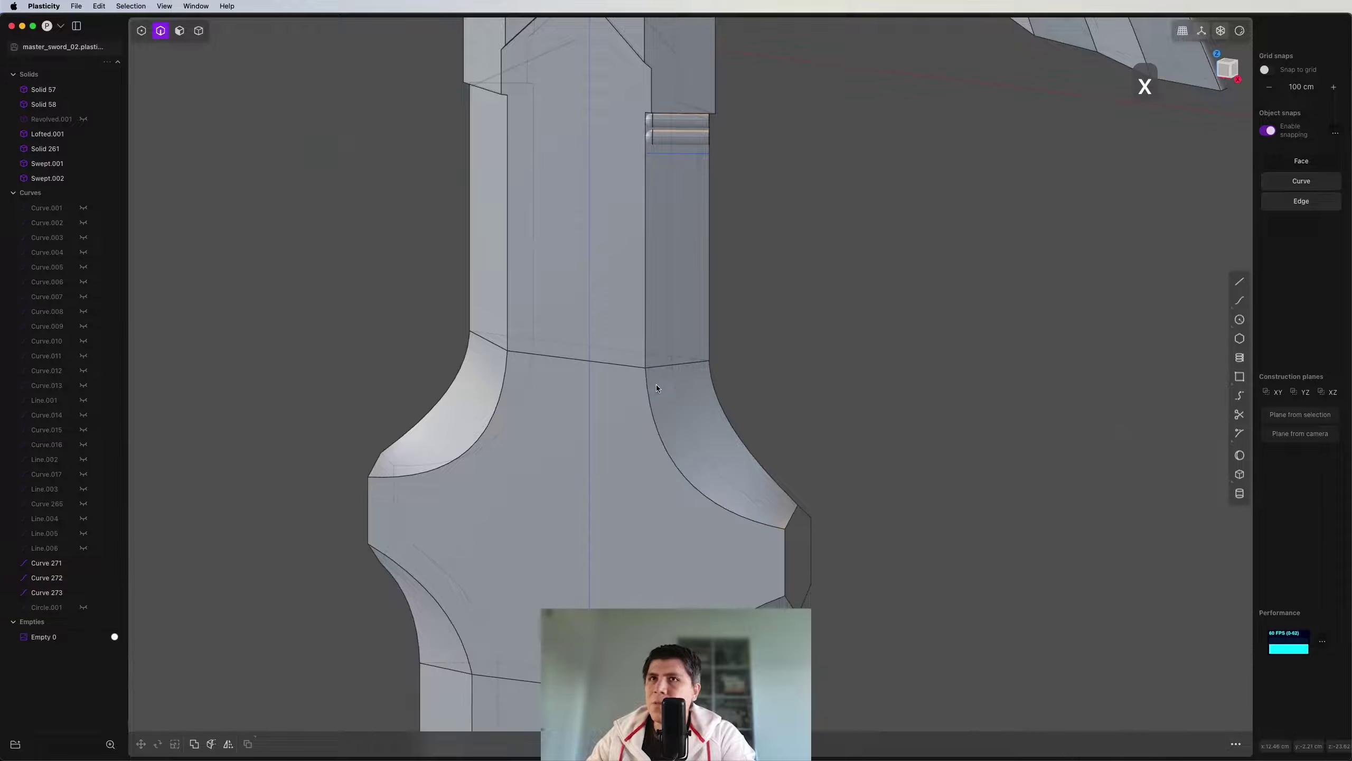
key("super+z")
key("super+z")
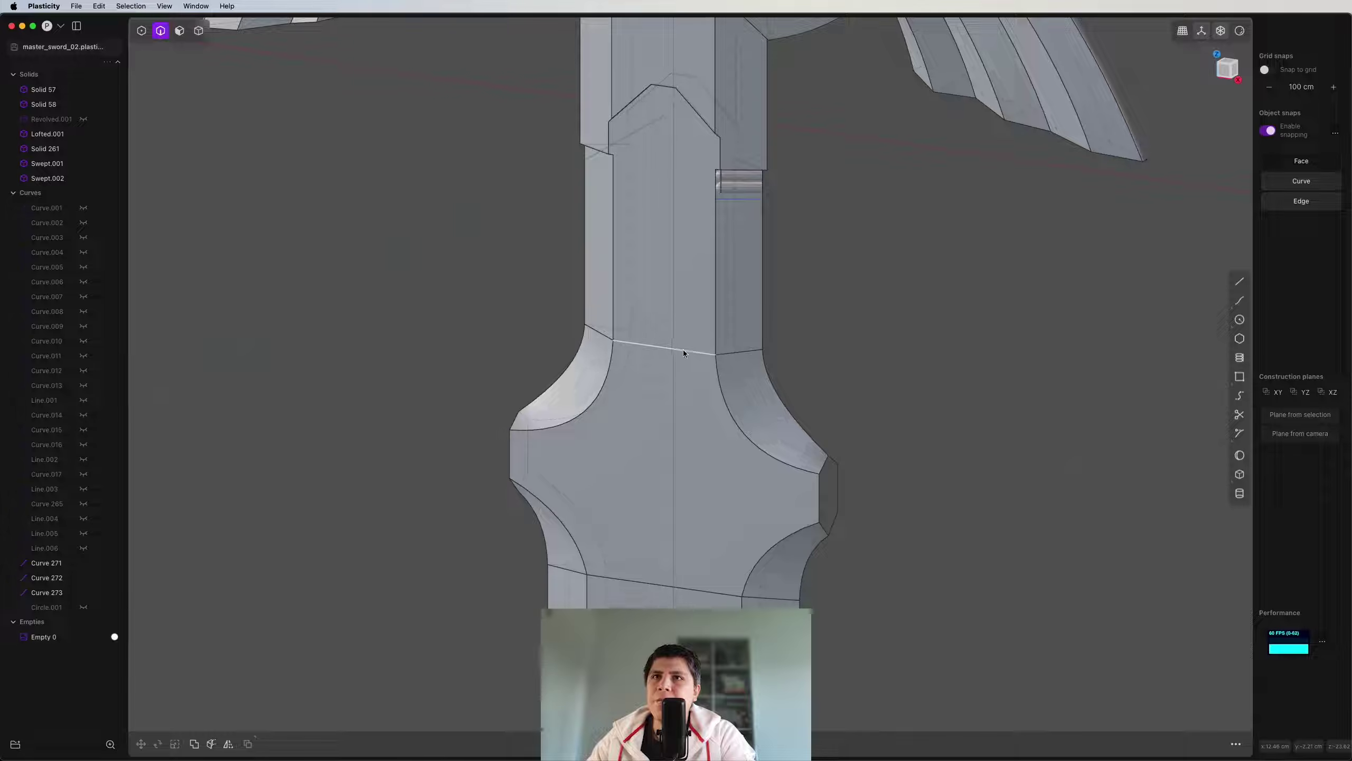
Step: Delete the horizontal dividing edge across the neck's front face just above the flare
left_click(685, 345)
key("f")
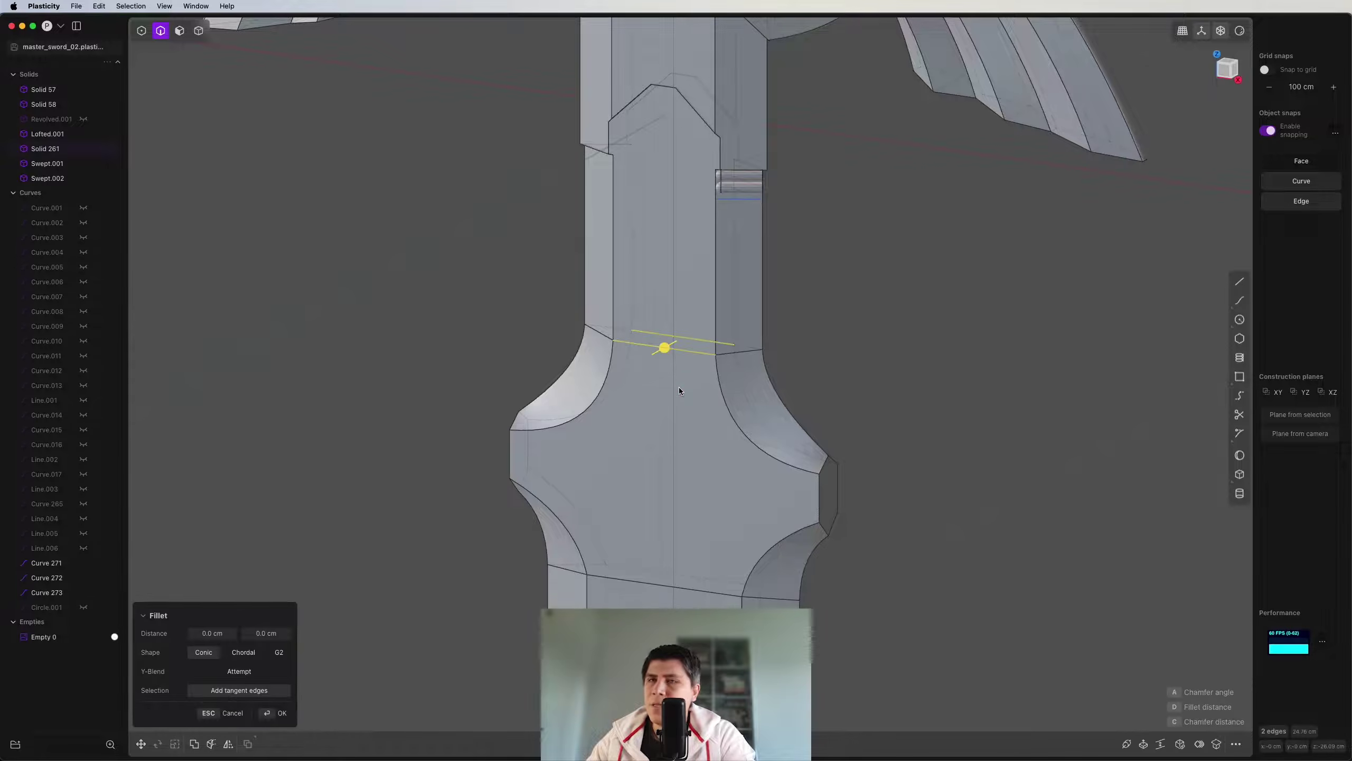
key("x")
Step: Duplicate the neck's vertical inner edge and the flare's adjoining curved bevel edge in place as one curve
scroll(686, 381, "up", 3)
left_click(732, 296)
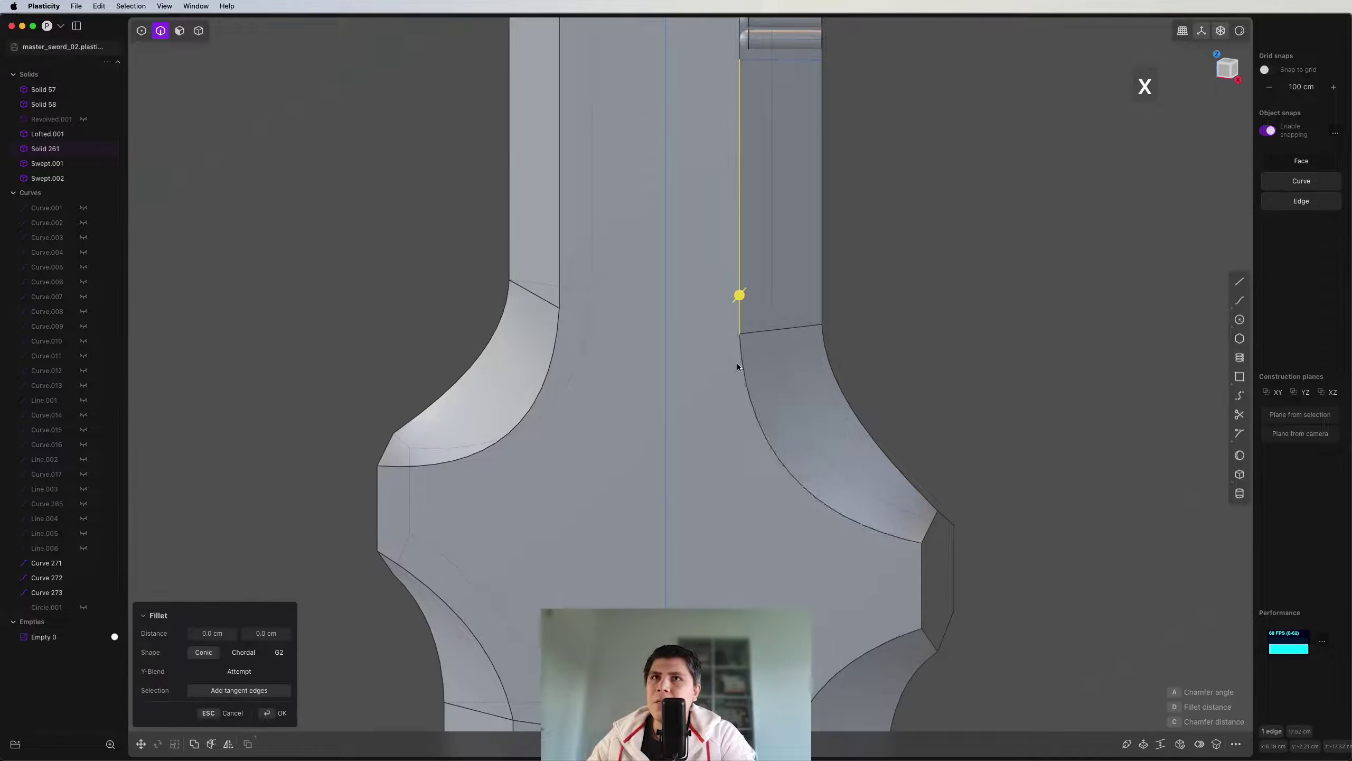
left_click(739, 366)
scroll(737, 329, "down", 5)
scroll(792, 402, "up", 3)
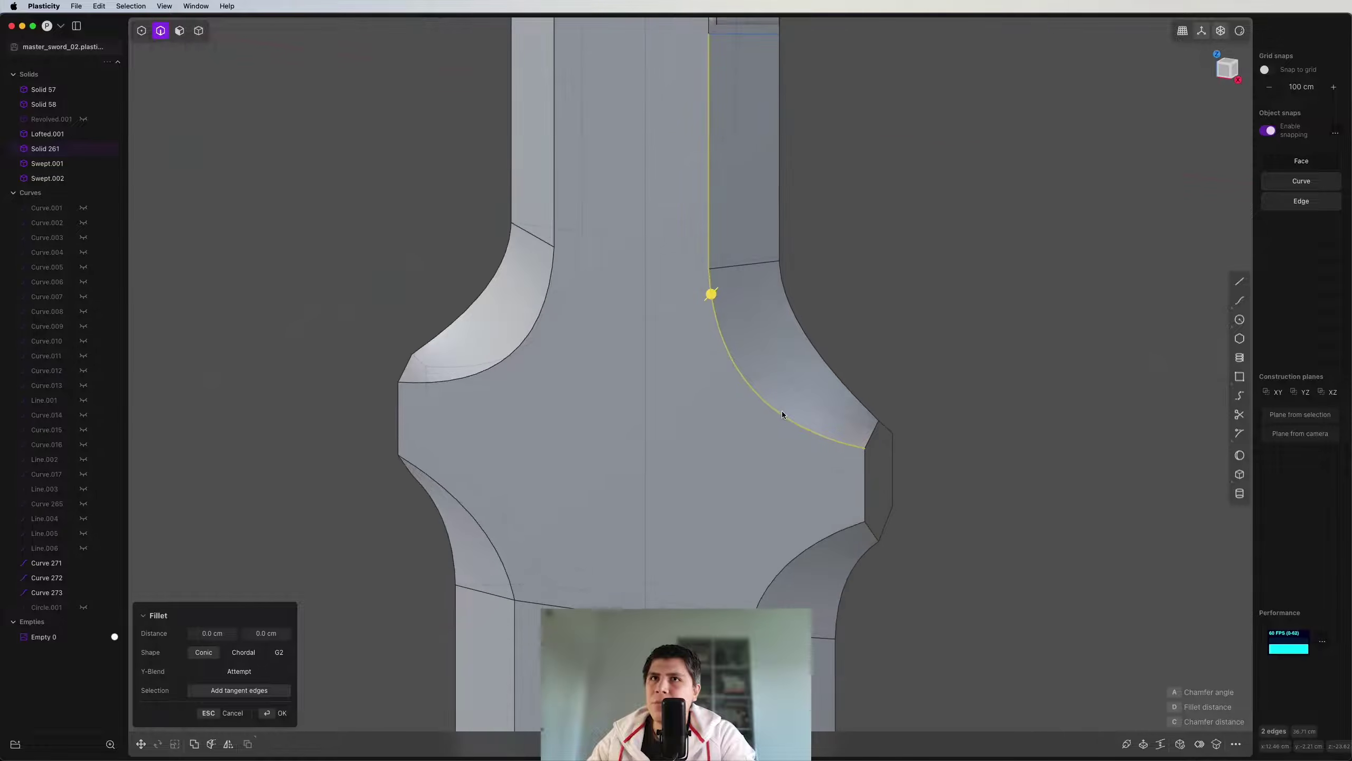
scroll(781, 410, "down", 3)
key("shift+d")
left_click(826, 326)
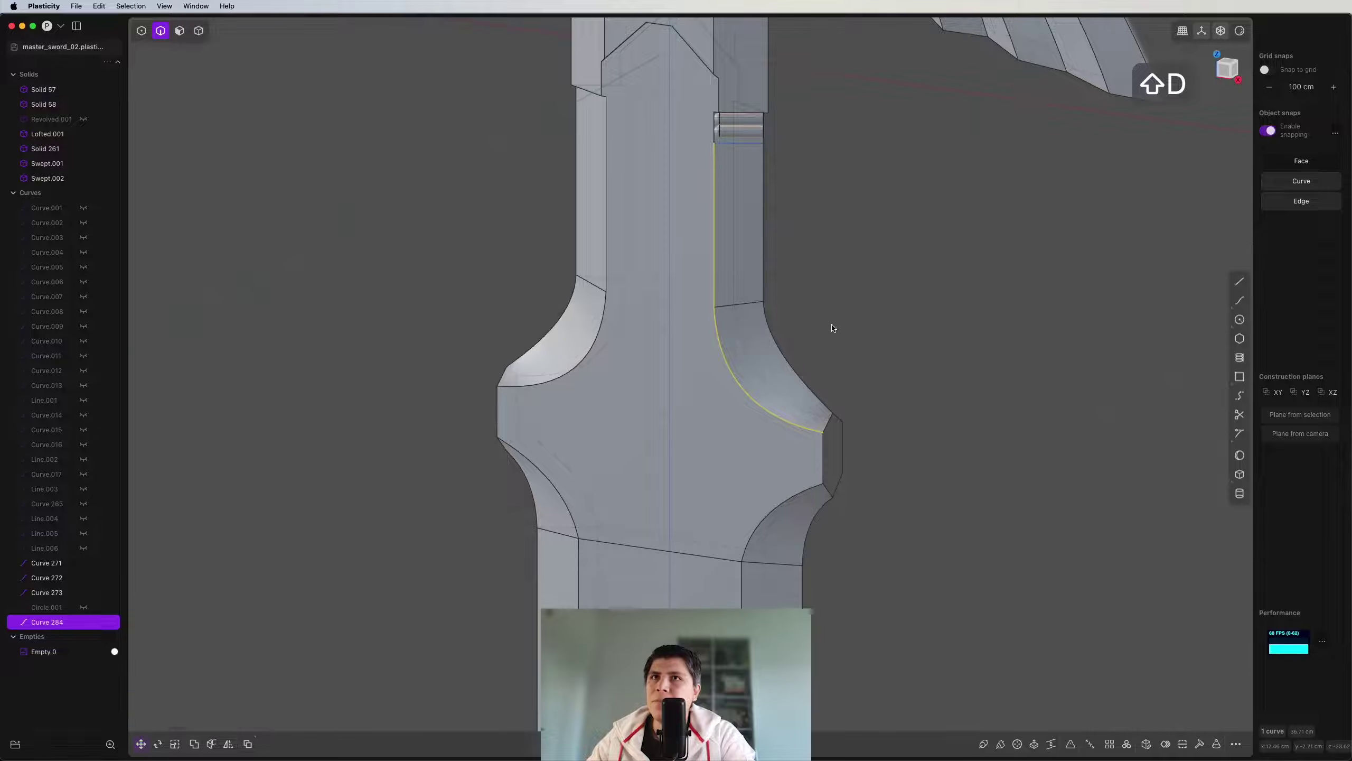
left_click(833, 328)
left_click(725, 349)
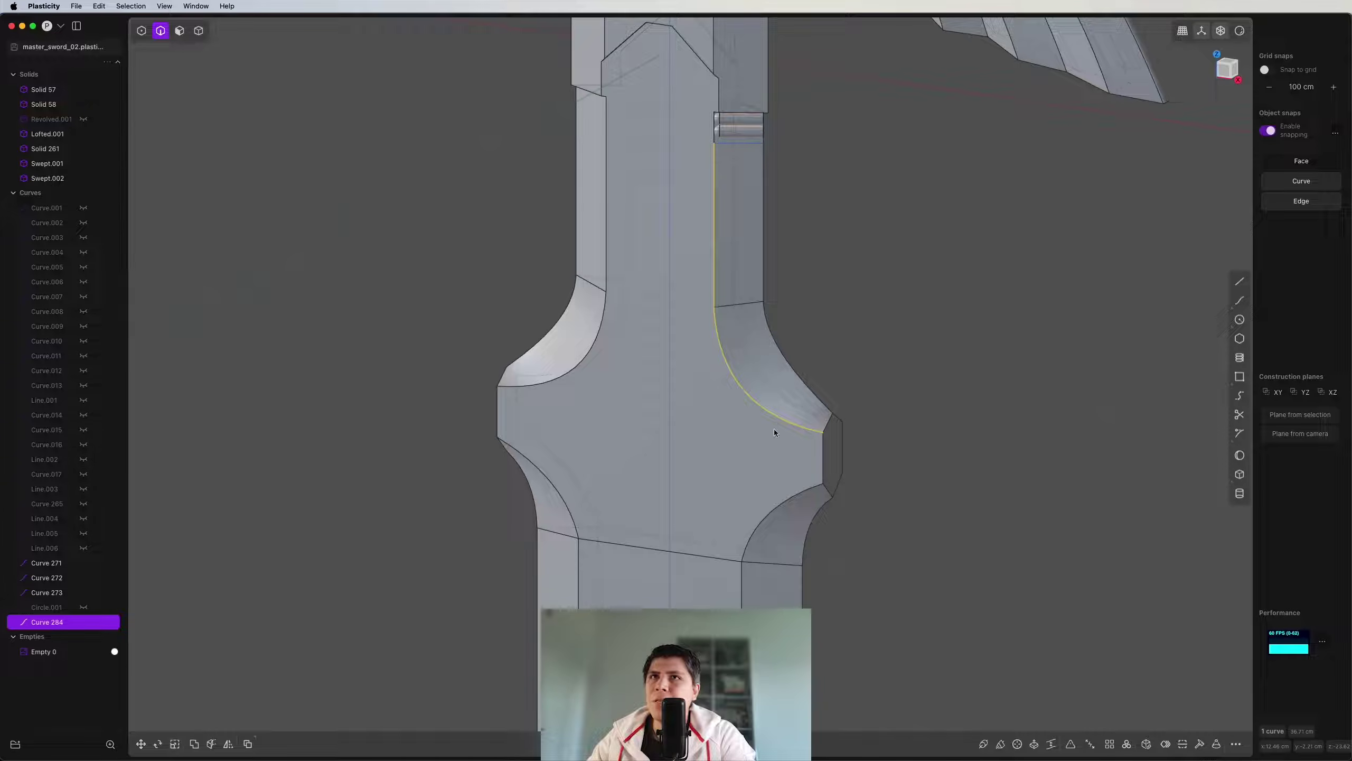
Step: Join the duplicated curve with the horizontal line below the bars, isolate the joined curve to check it, and undo the isolation
scroll(721, 137, "up", 10)
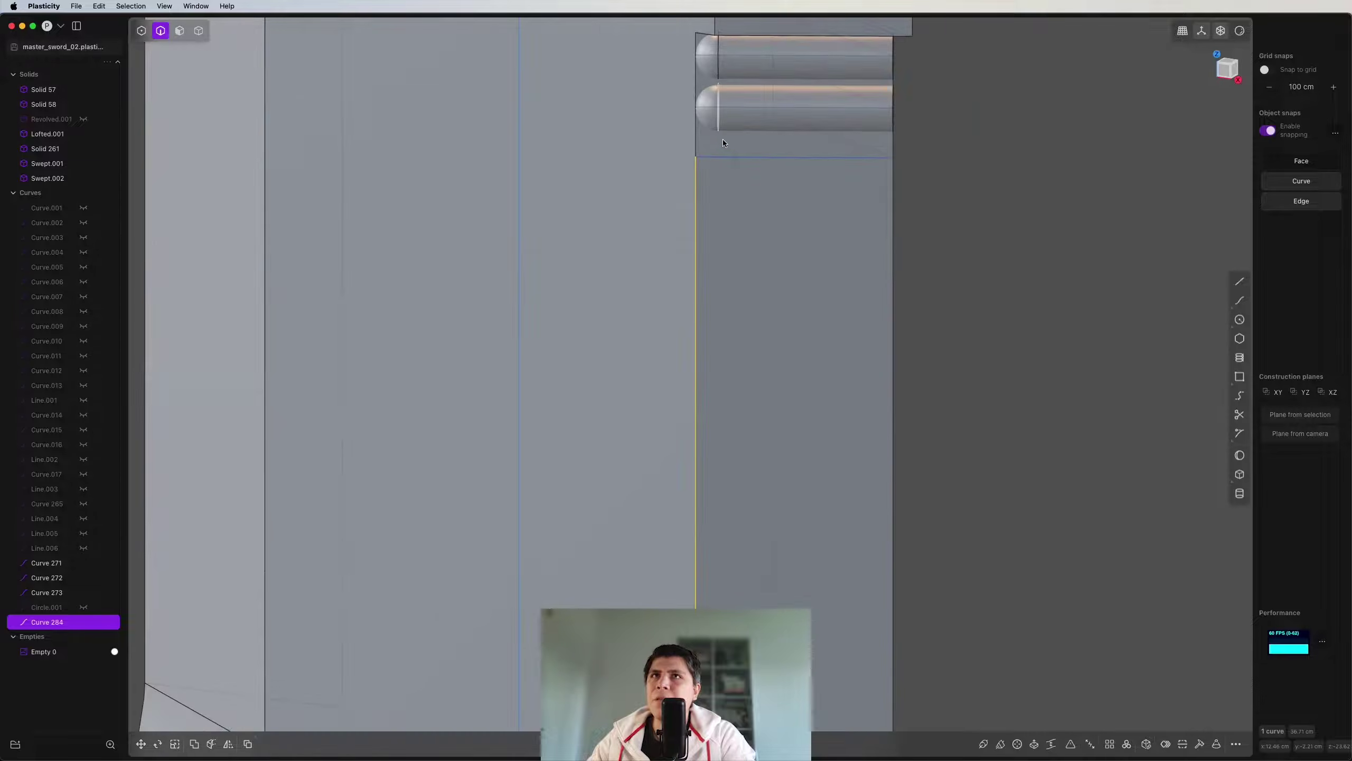
left_click(750, 156)
middle_click_drag(750, 156, 770, 225)
key("j")
scroll(725, 174, "down", 8)
key("shift+h")
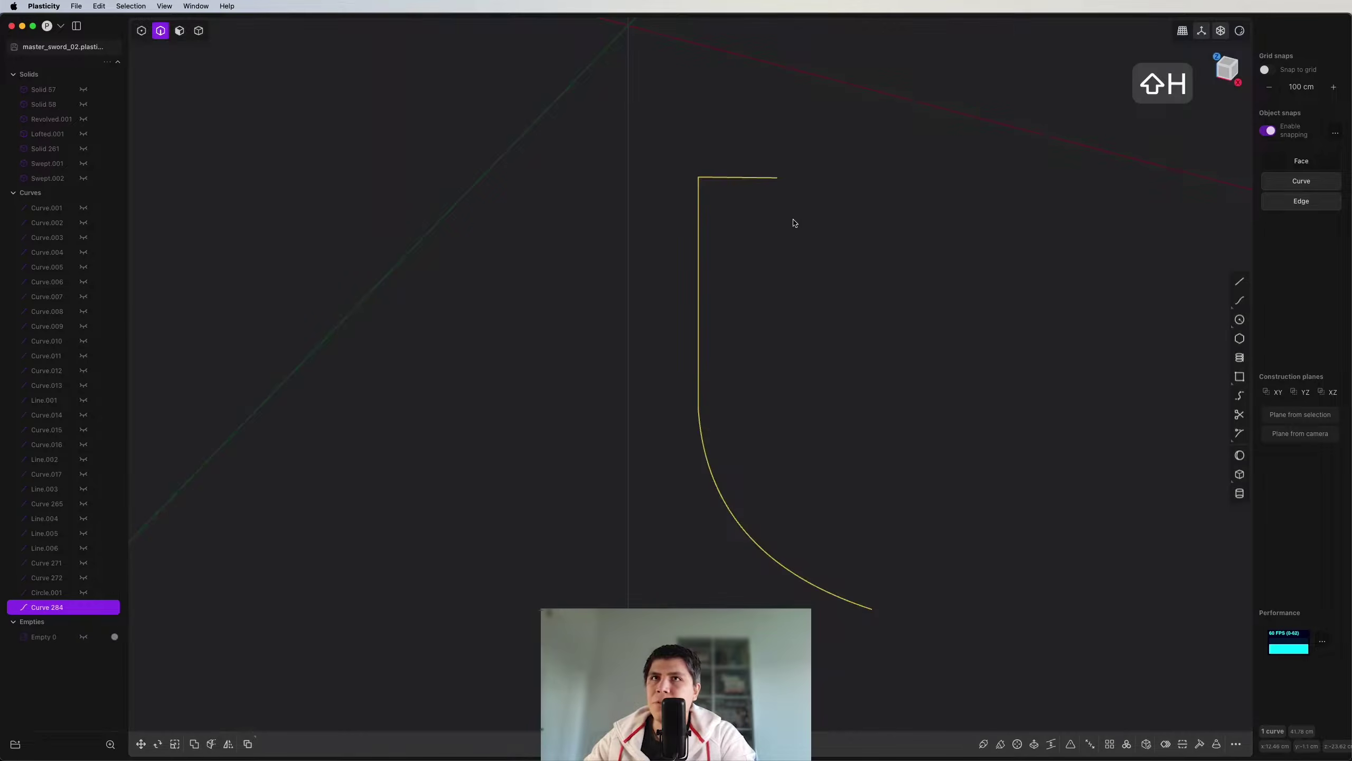
key("super+z")
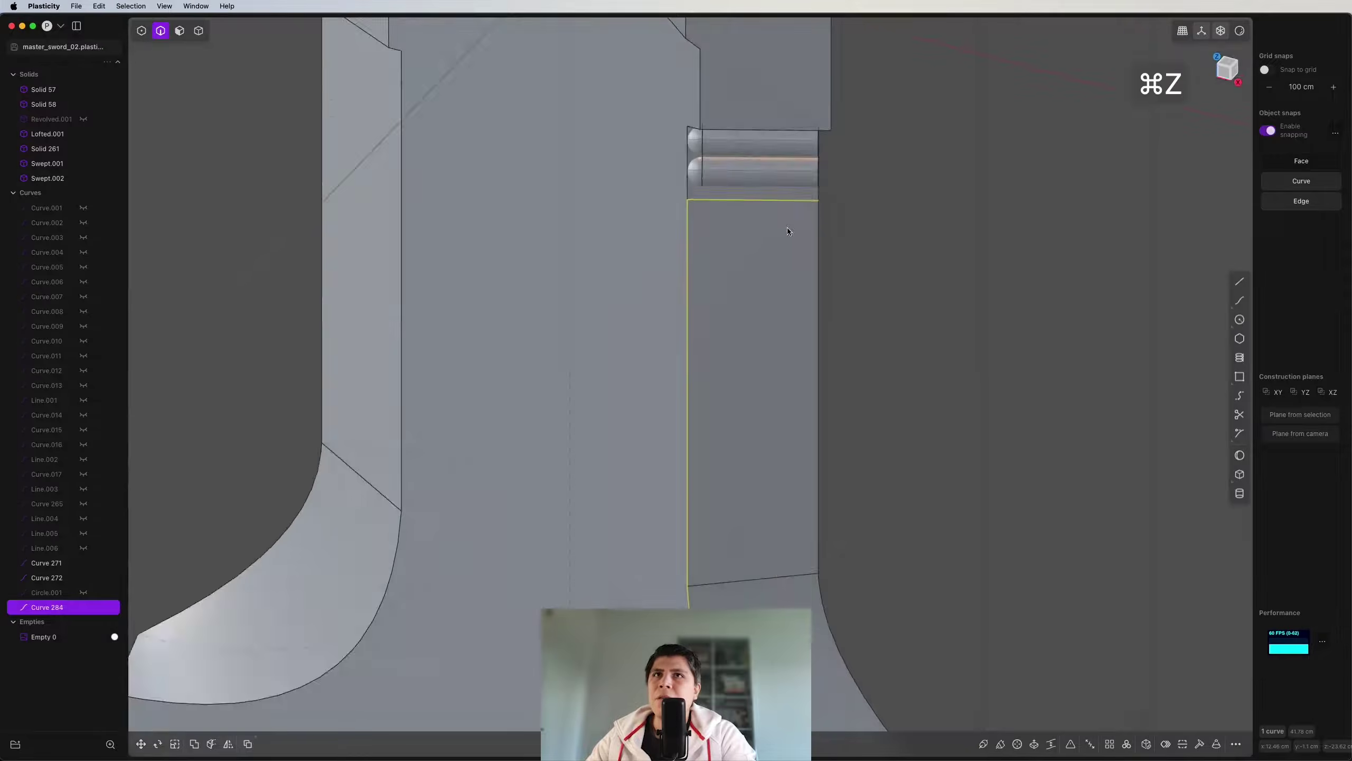
Step: Unhide the profile circle and move it down 1.334 cm onto the outer end of the joined path
left_click(84, 592)
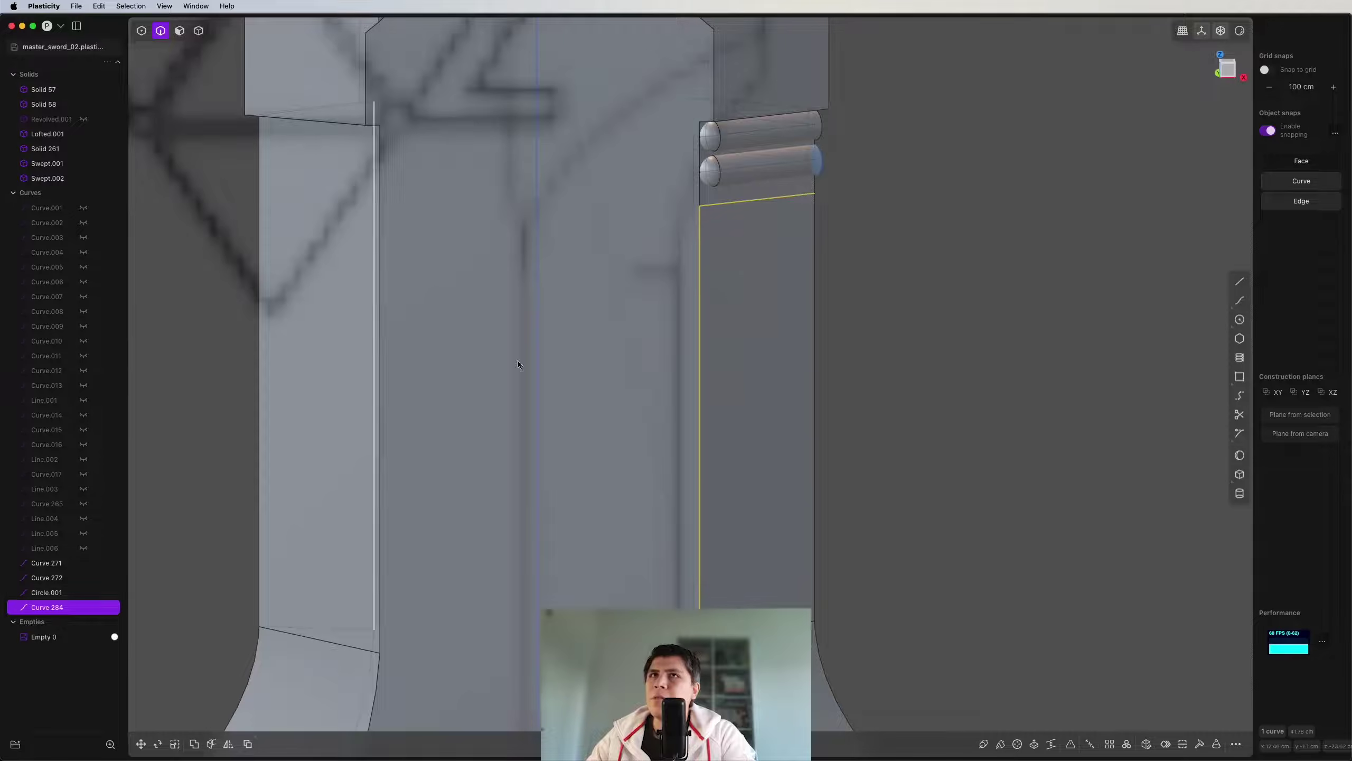
scroll(760, 263, "up", 5)
left_click(755, 276)
middle_click_drag(724, 266, 733, 232, "shift")
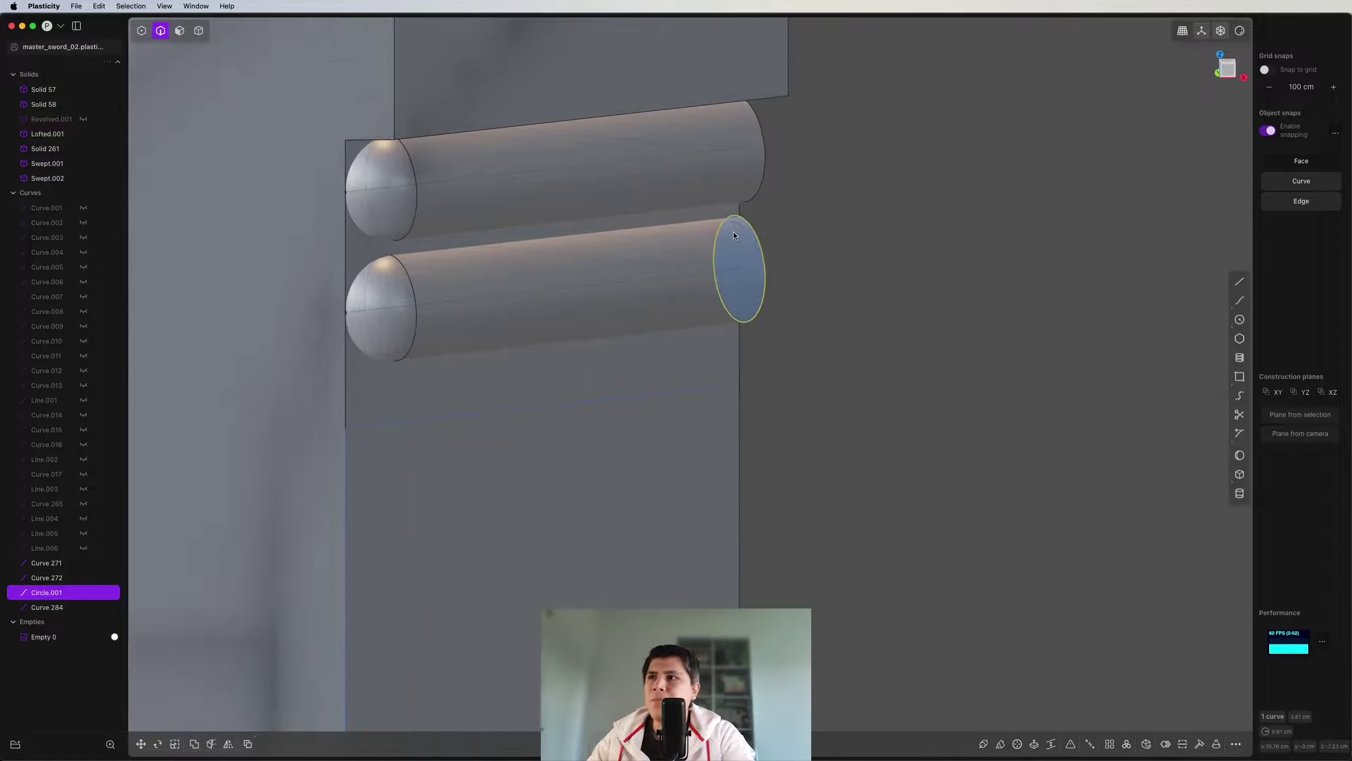
key("g")
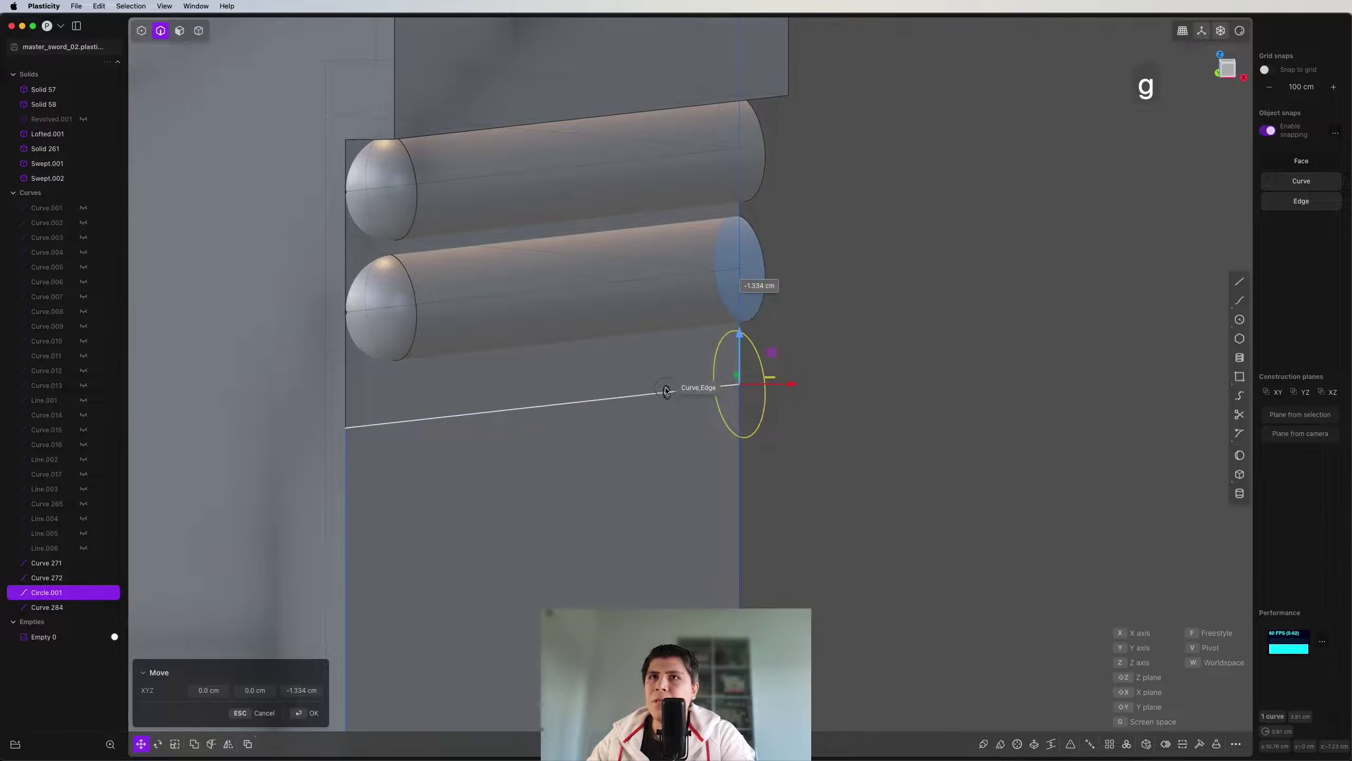
left_click(661, 394)
Step: Start a Curve Array of the profile circle using the joined L-shaped curve as its path
middle_click_drag(662, 394, 685, 244)
scroll(605, 330, "down", 3)
scroll(637, 250, "down", 5)
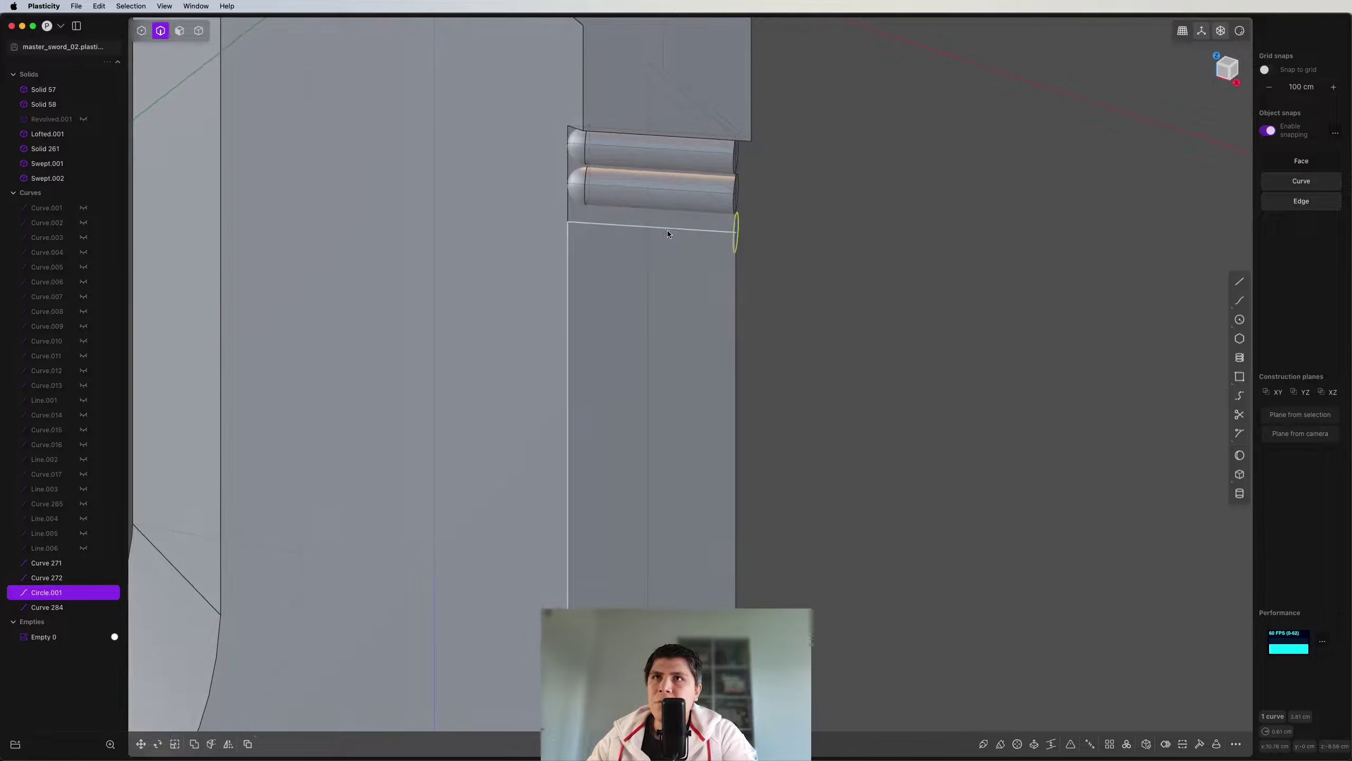
type("fcur")
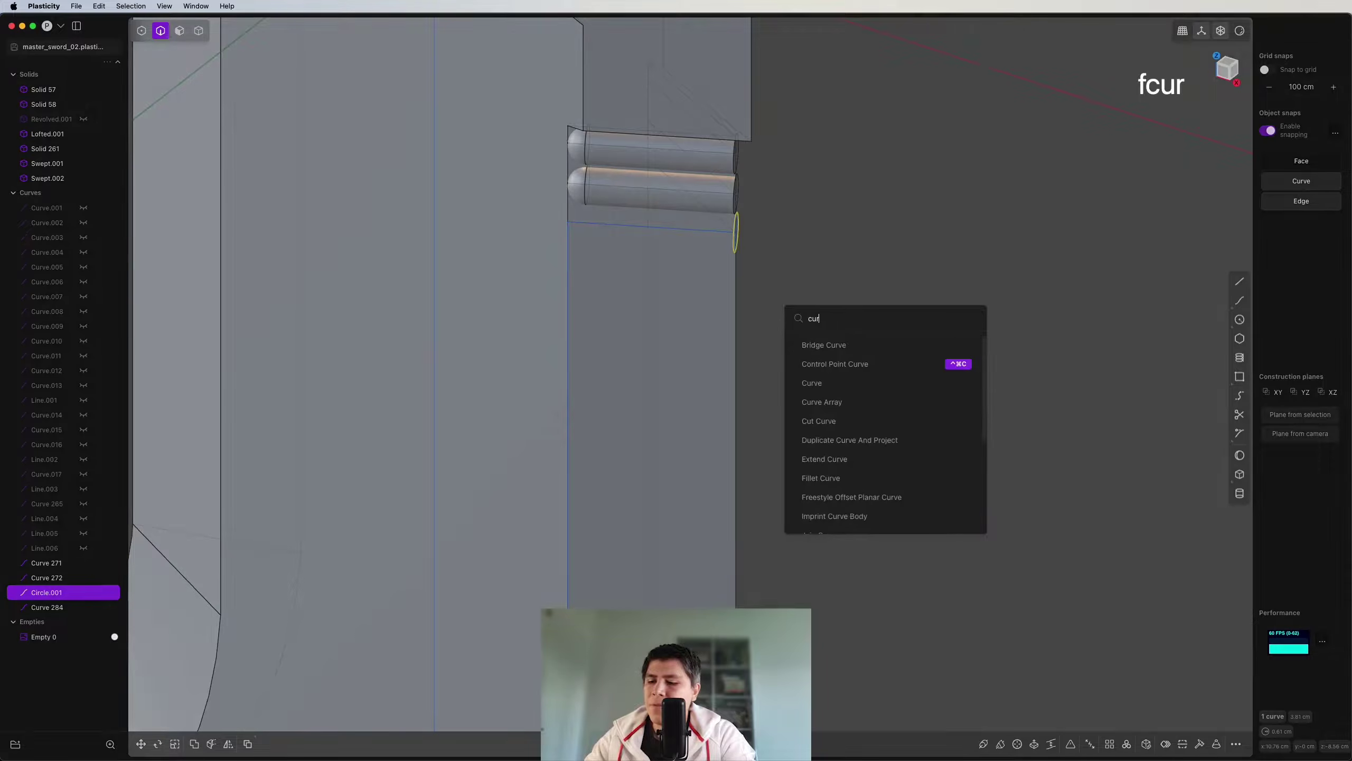
type("ve")
left_click(846, 402)
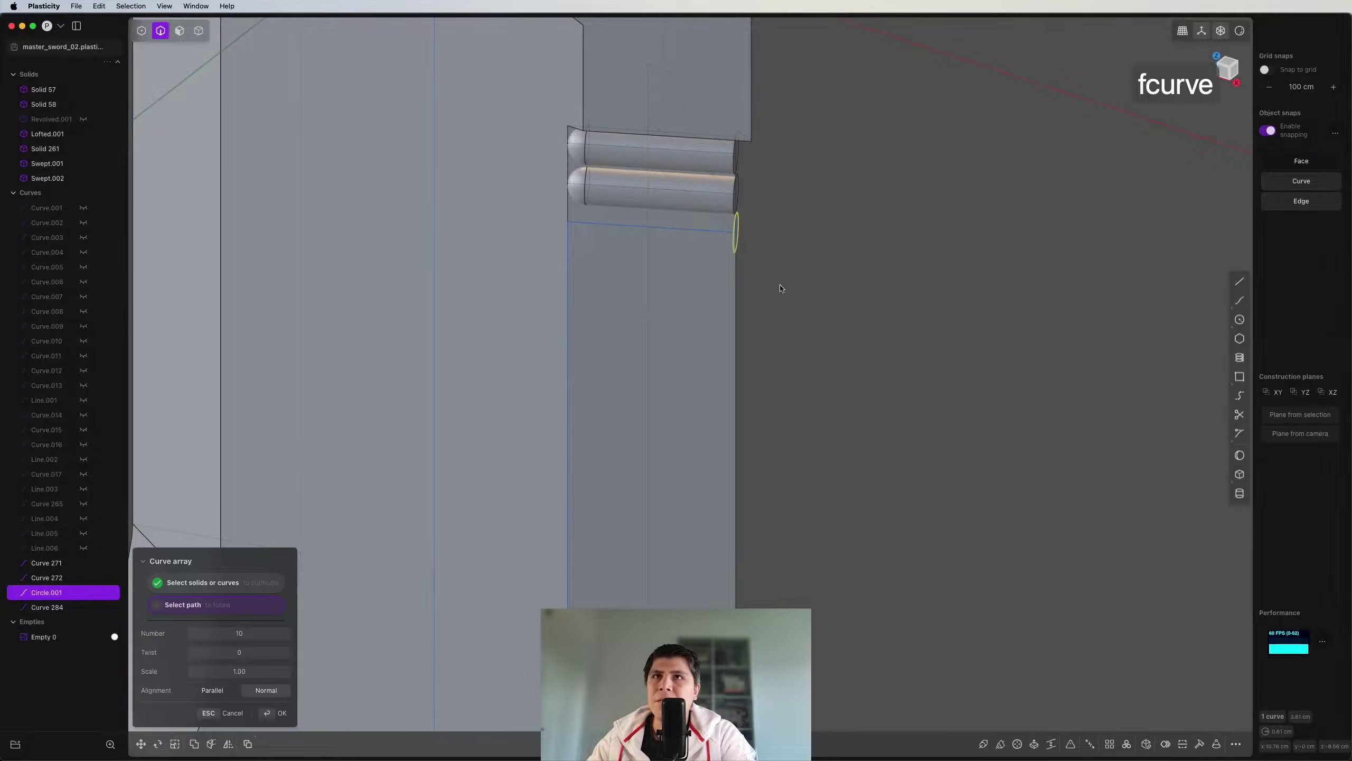
left_click(693, 232)
Step: Set the curve array to 12 circles with a scale of 0.25 and create it with normal alignment
scroll(729, 297, "down", 5)
middle_click_drag(772, 399, 729, 151, "shift")
scroll(729, 151, "up", 2, "shift")
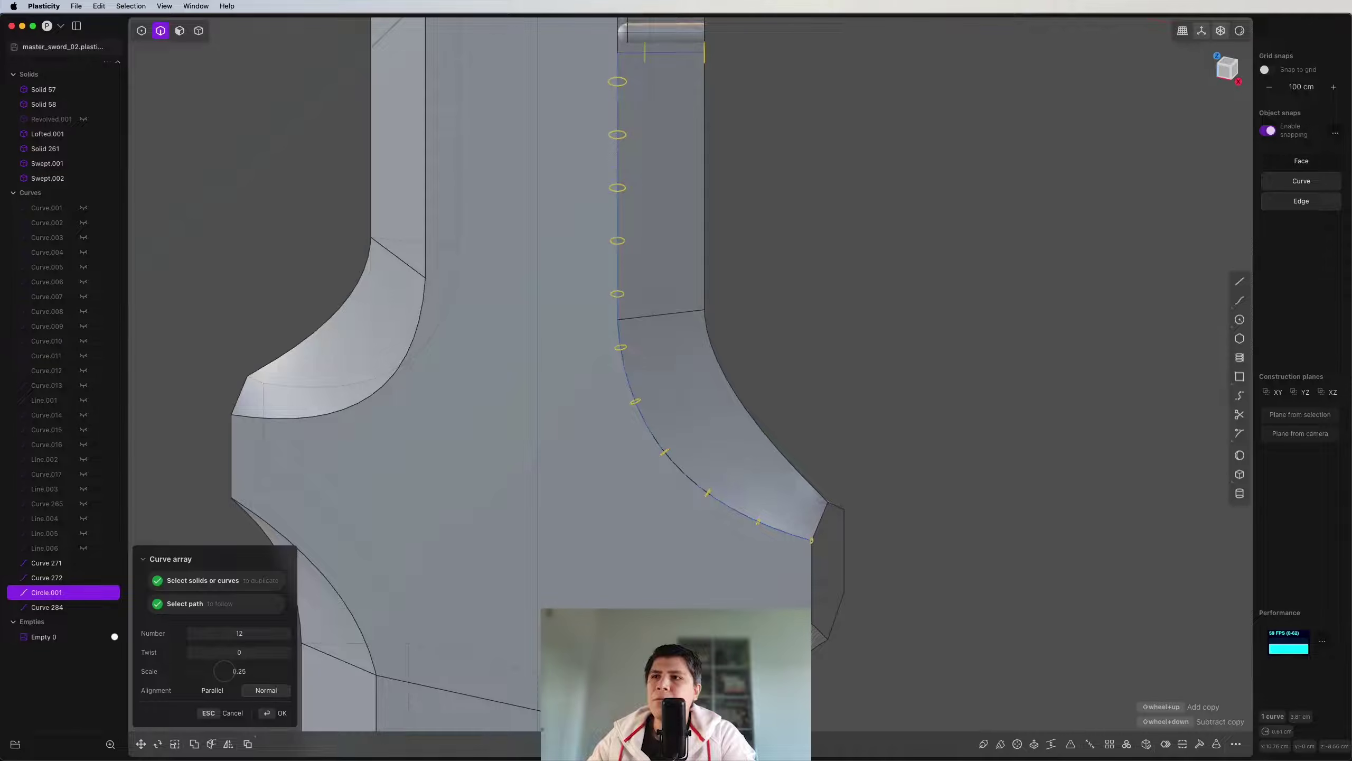
scroll(776, 497, "down", 4)
middle_click_drag(815, 423, 759, 379)
middle_click_drag(716, 251, 573, 278)
scroll(610, 330, "up", 5)
middle_click_drag(610, 330, 645, 244)
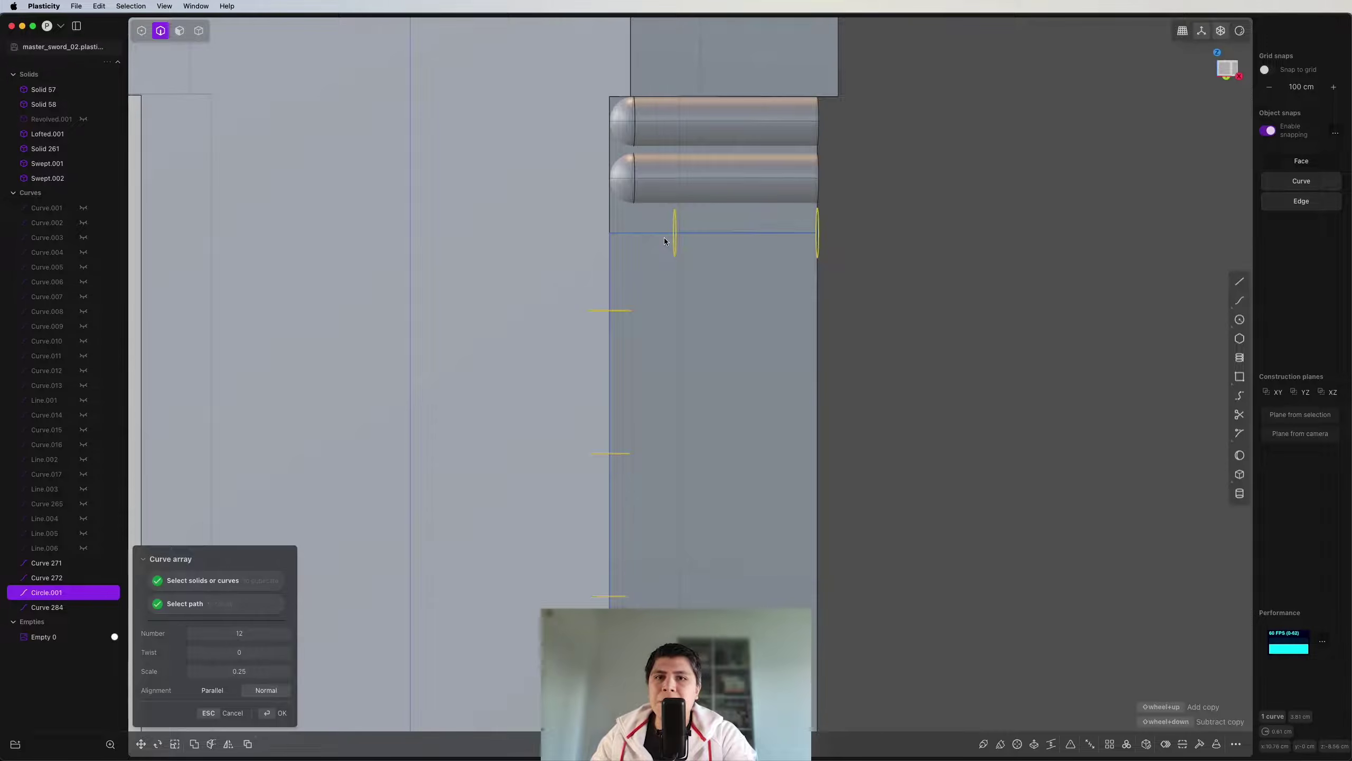
scroll(740, 341, "down", 6)
key("Return")
middle_click_drag(759, 304, 809, 227)
key("Escape")
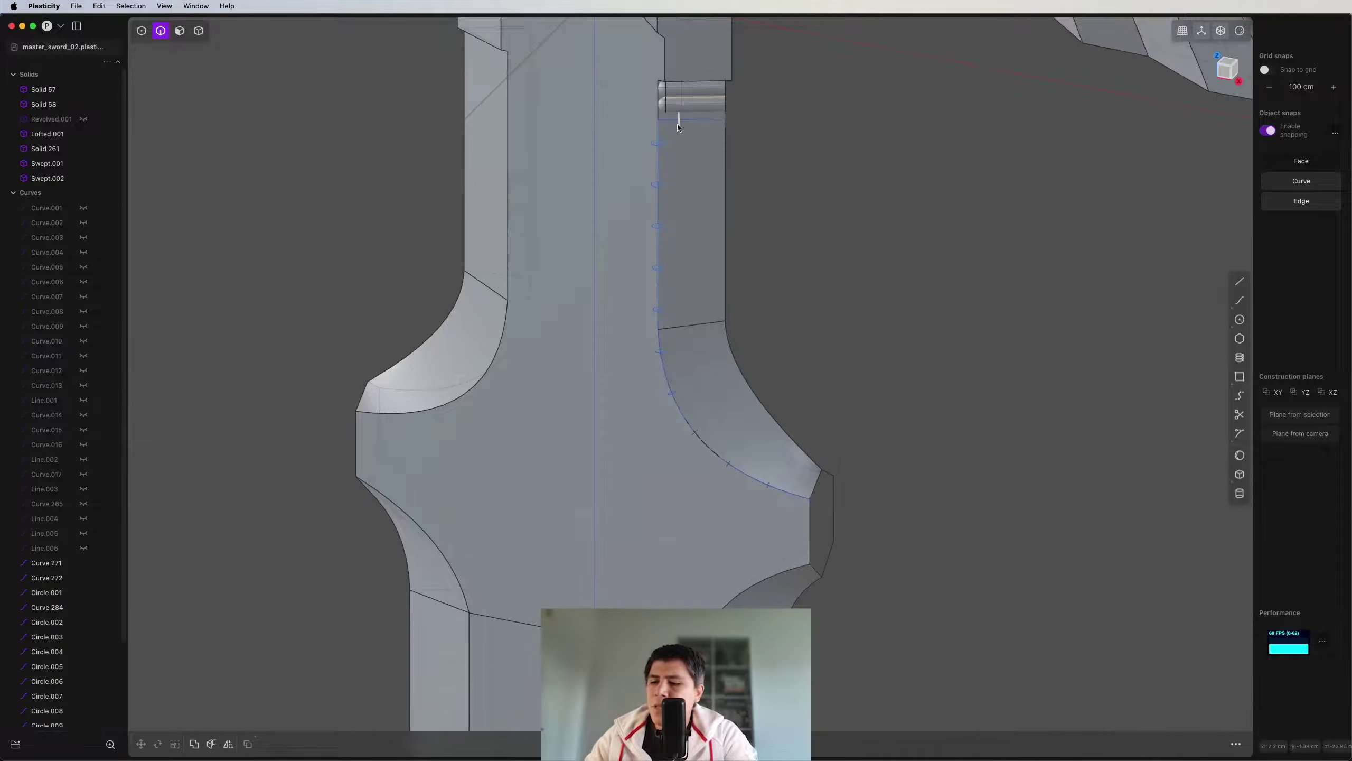
Step: Try to loft through all the arrayed circles at once
key("super+z")
key("l")
scroll(661, 123, "up", 5)
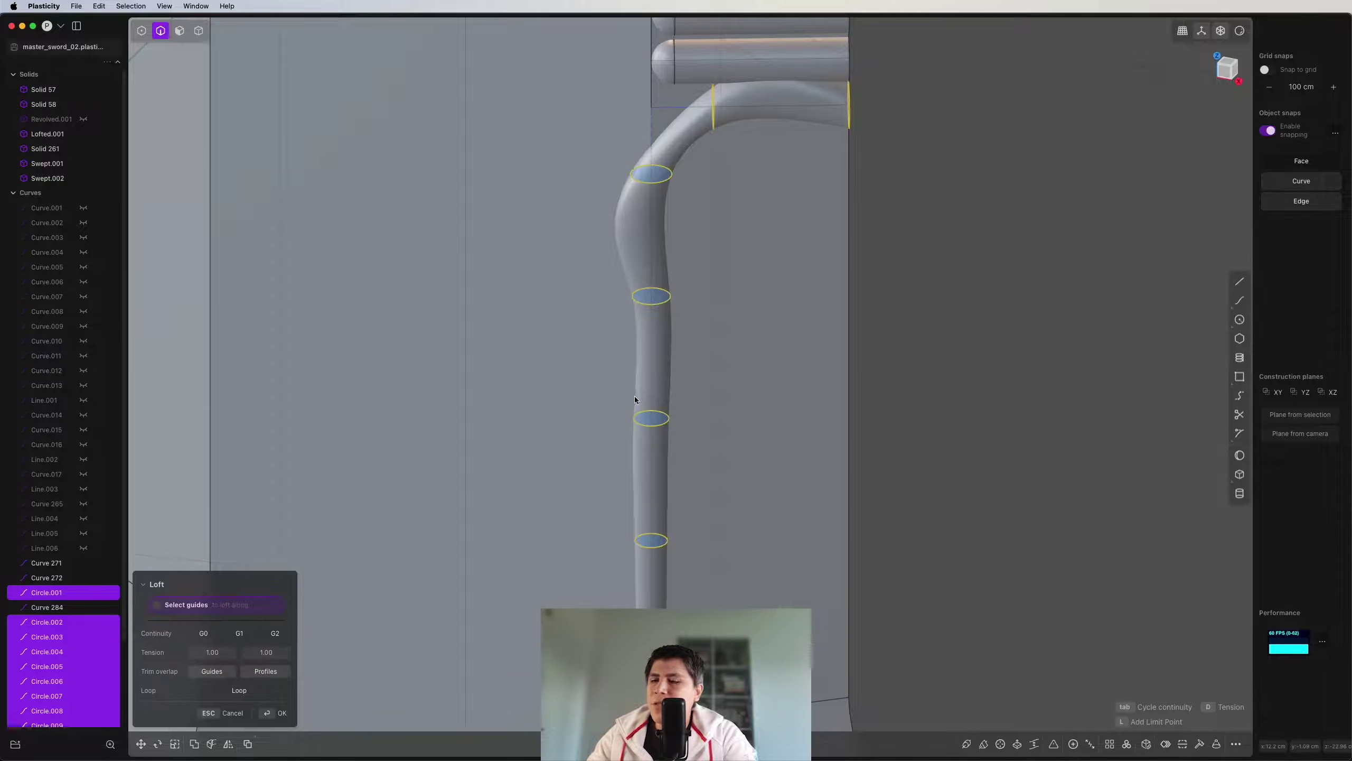
key("super+z")
Step: Loft the two circles on the horizontal path segment into a short third bar below the existing two
scroll(674, 314, "down", 3)
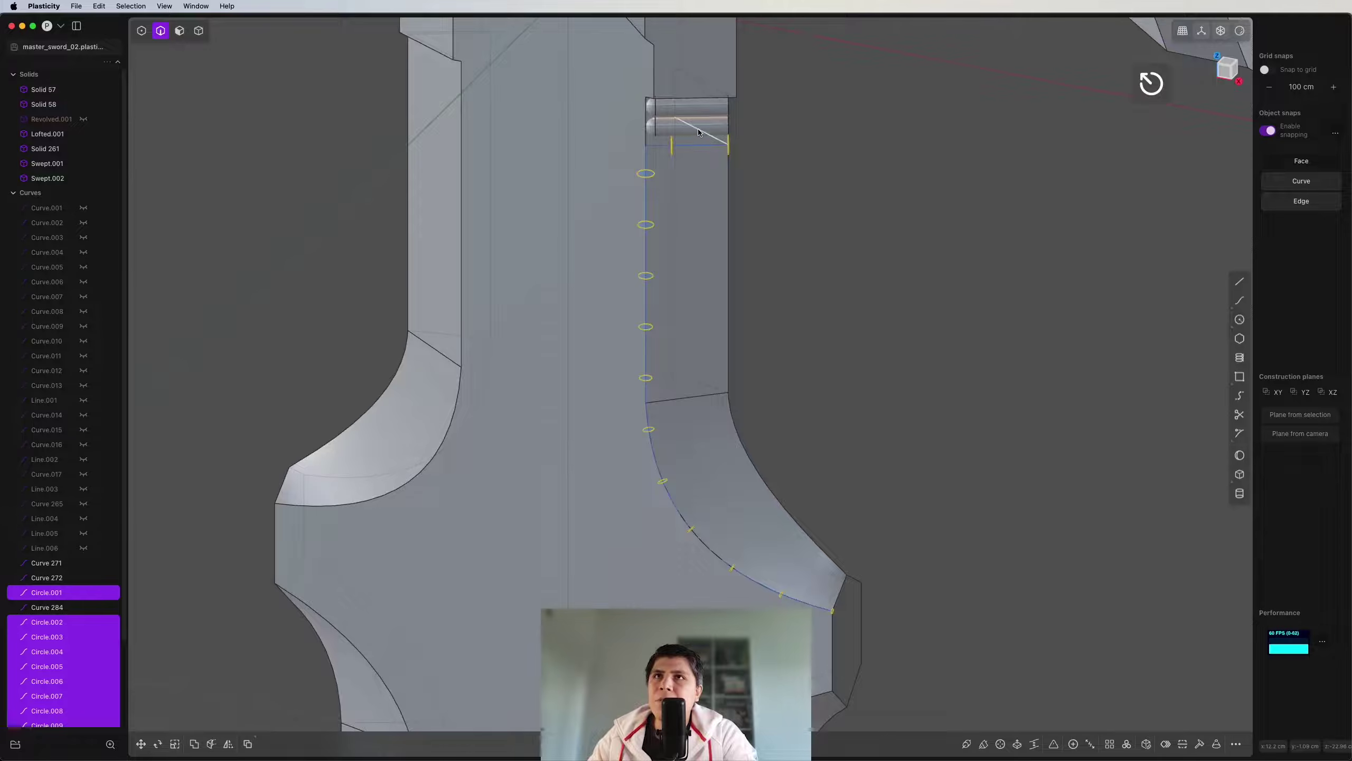
scroll(701, 134, "up", 8)
middle_click_drag(716, 142, 764, 173)
left_click(781, 173)
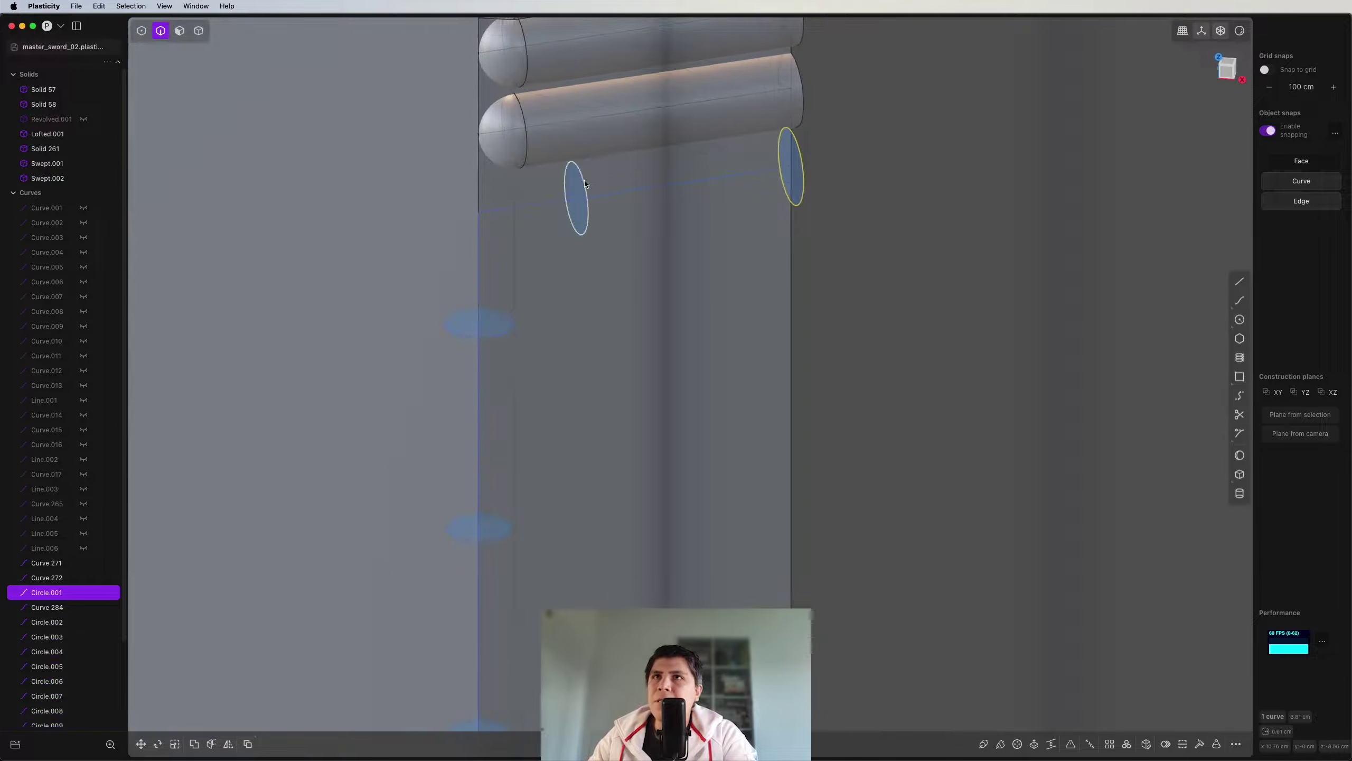
left_click(585, 183)
key("l")
scroll(606, 185, "down", 3)
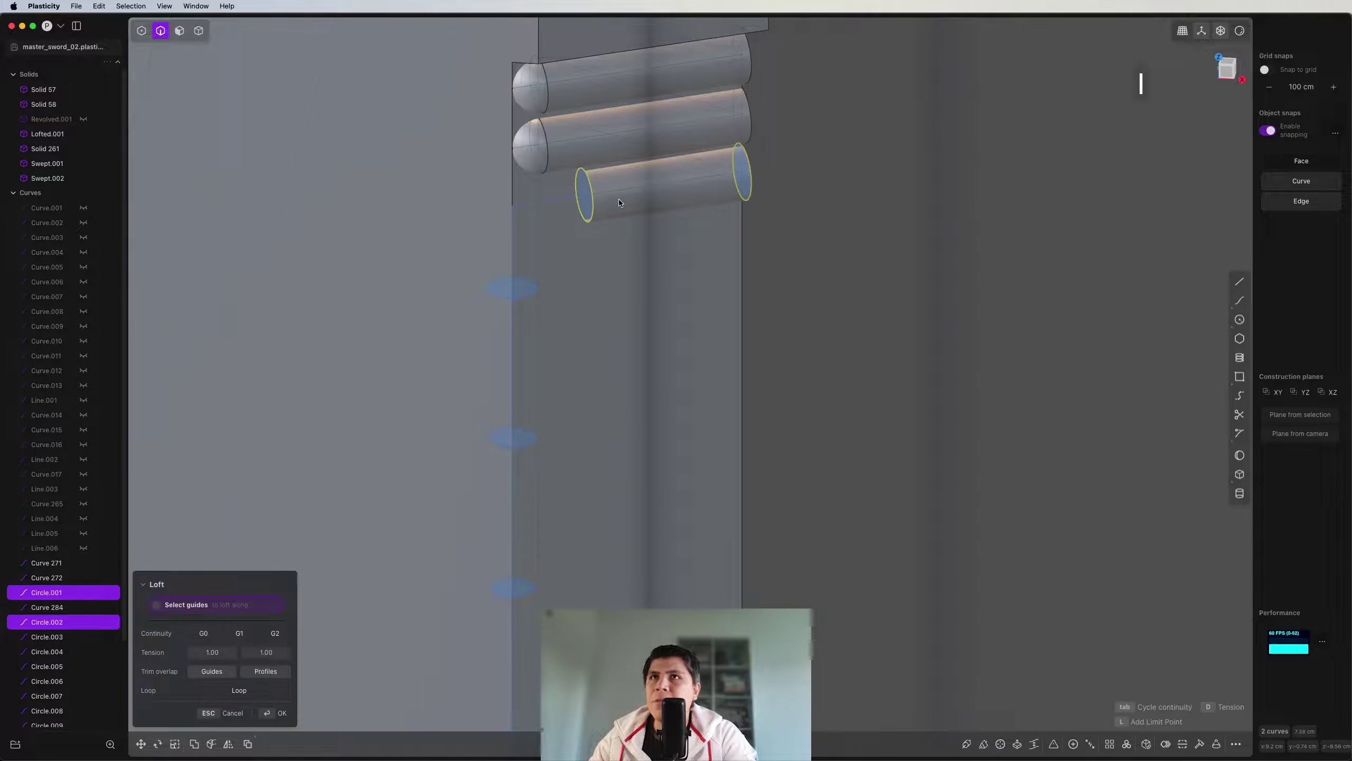
key("Return")
Step: Loft the remaining circles down the neck's inner edge and along the flare curve into one tapering tube
scroll(611, 200, "down", 3)
left_click(632, 129)
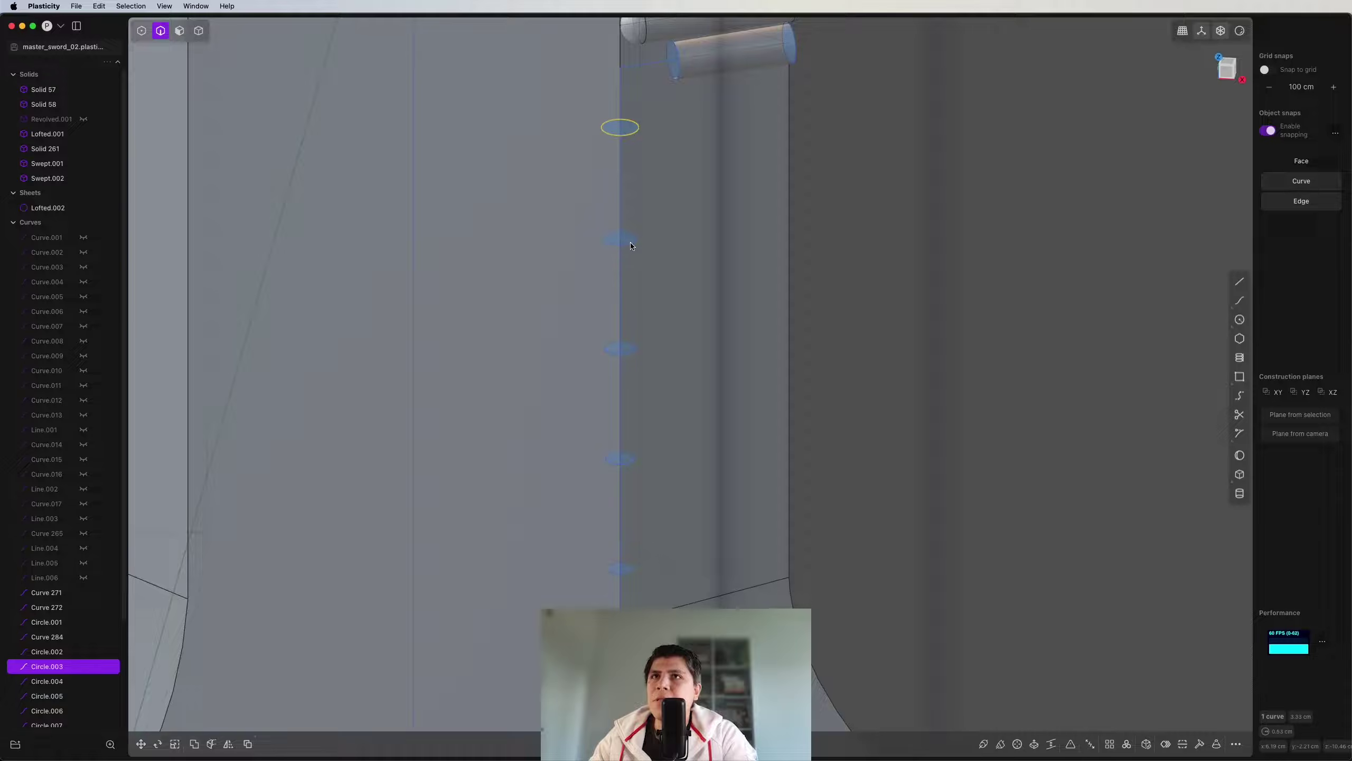
left_click(630, 243, "shift")
left_click(630, 350, "shift")
middle_click_drag(631, 349, 663, 30, "shift")
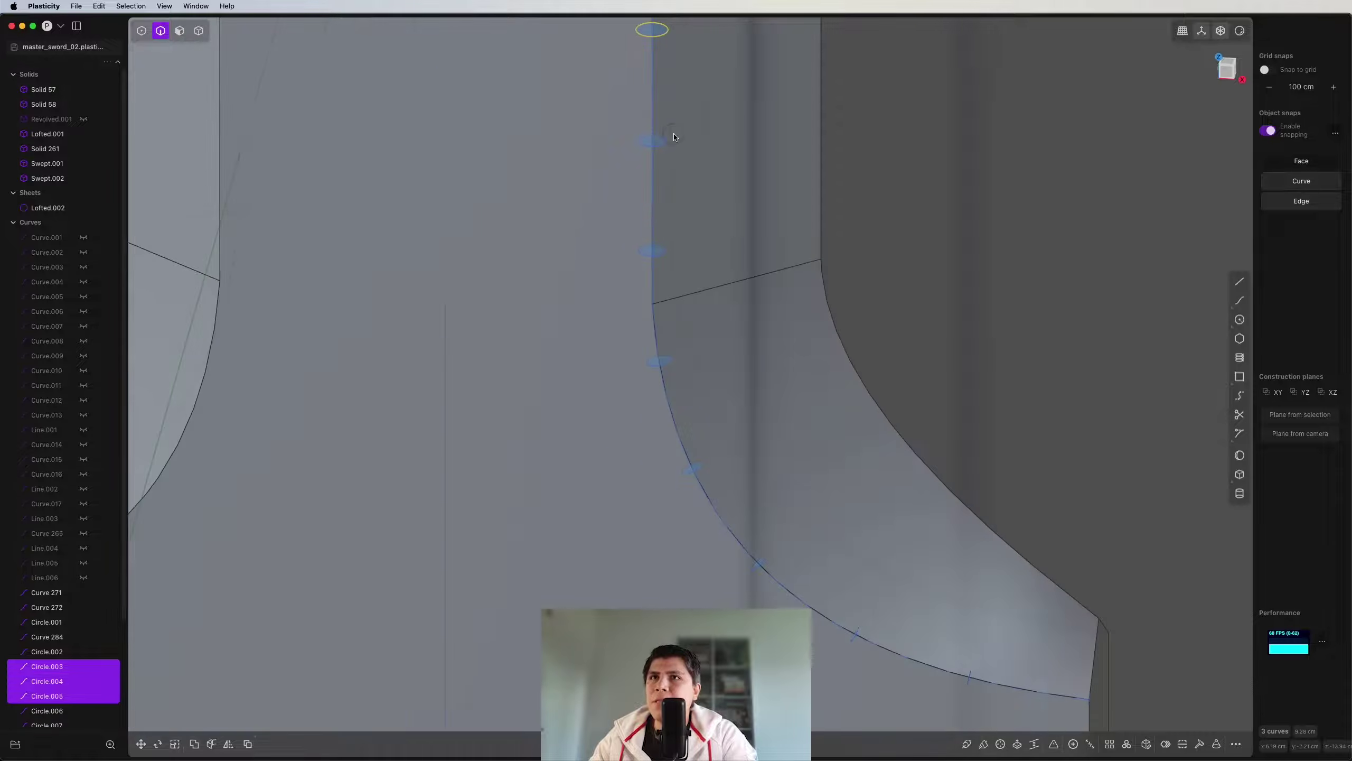
left_click(663, 143, "shift")
left_click(758, 569, "shift")
left_click(855, 629, "shift")
middle_click_drag(911, 614, 715, 124, "shift")
left_click(773, 188, "shift")
left_click(893, 208, "shift")
scroll(893, 209, "down", 5)
middle_click_drag(894, 208, 750, 288)
key("l")
key("Return")
Step: Hide the profile circles at the facing open ends of the short bar and the vertical tube
scroll(781, 426, "up", 5)
key("h")
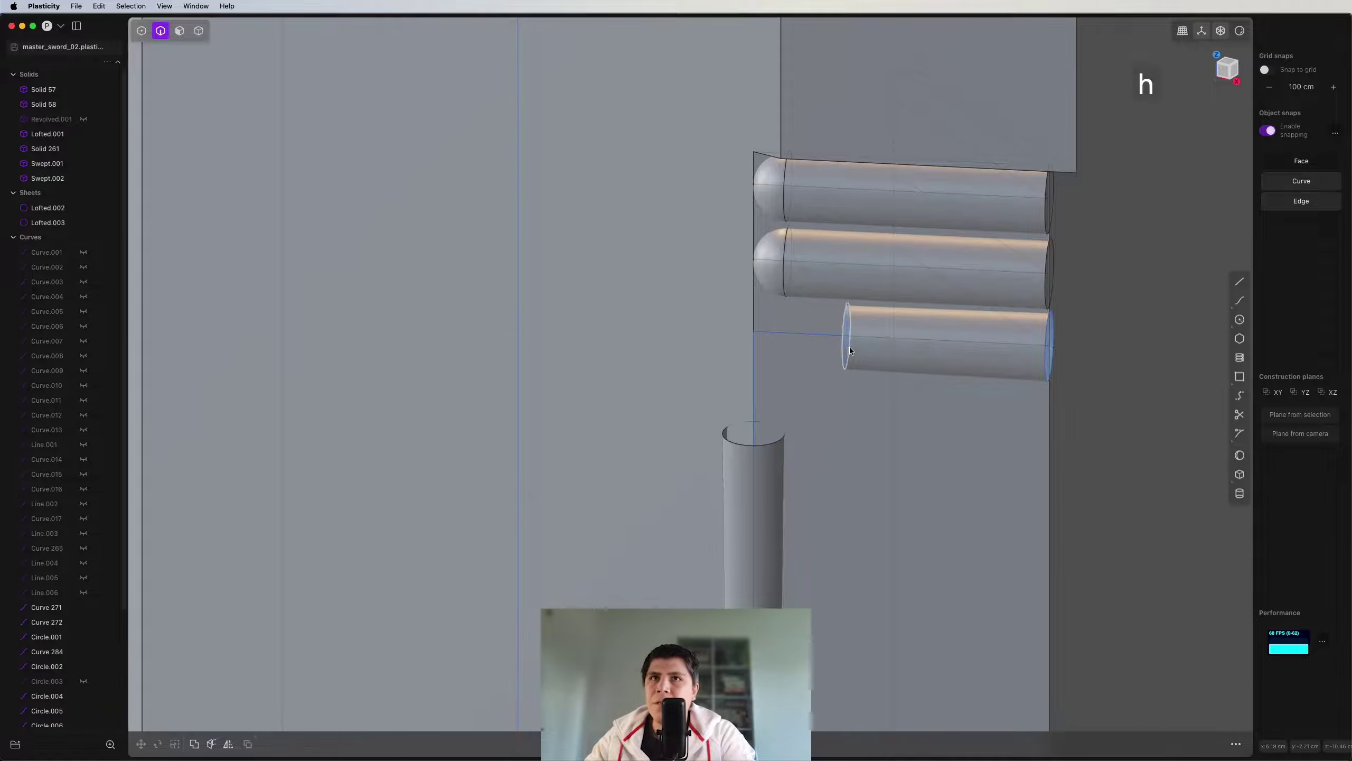
middle_click_drag(846, 345, 896, 367)
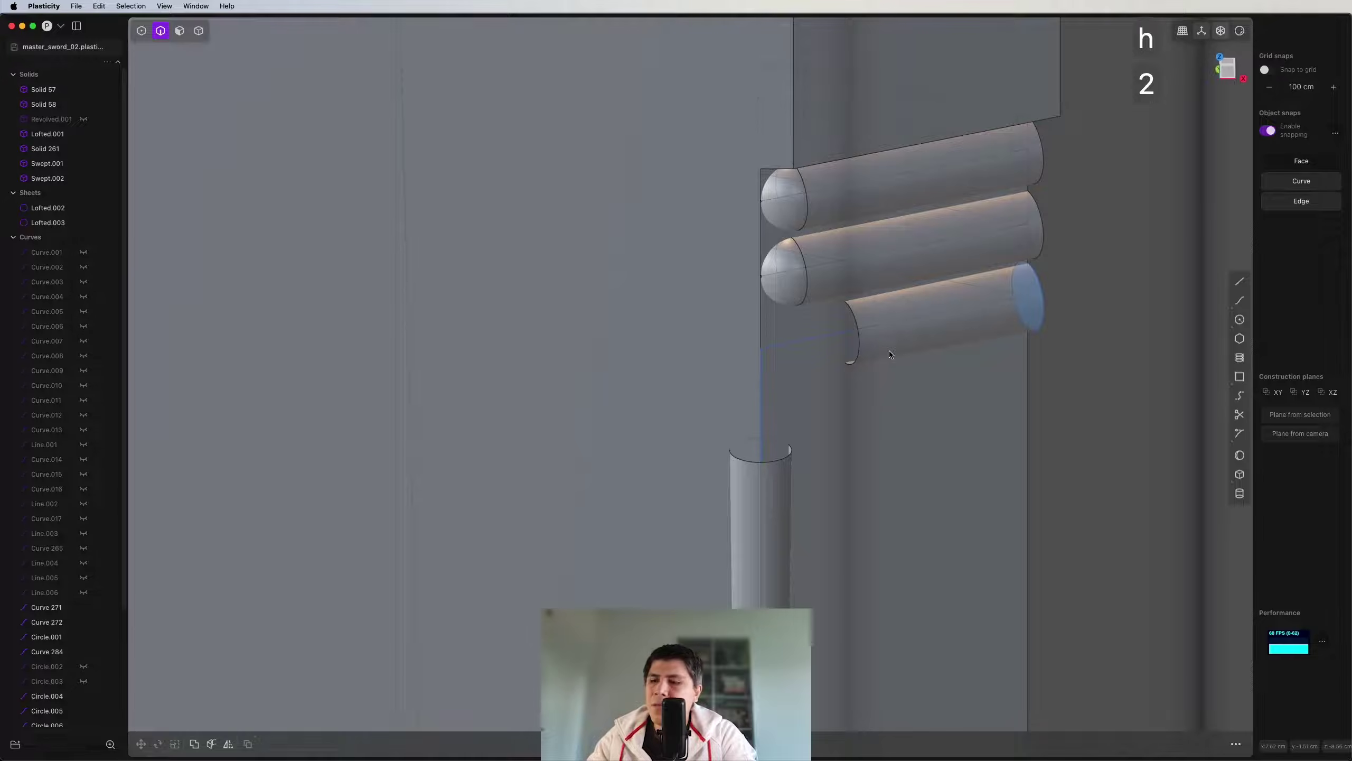
Step: Loft a rounded bend between the open edge loops of the short bar and the vertical tube, cycling its continuity
double_click(862, 354)
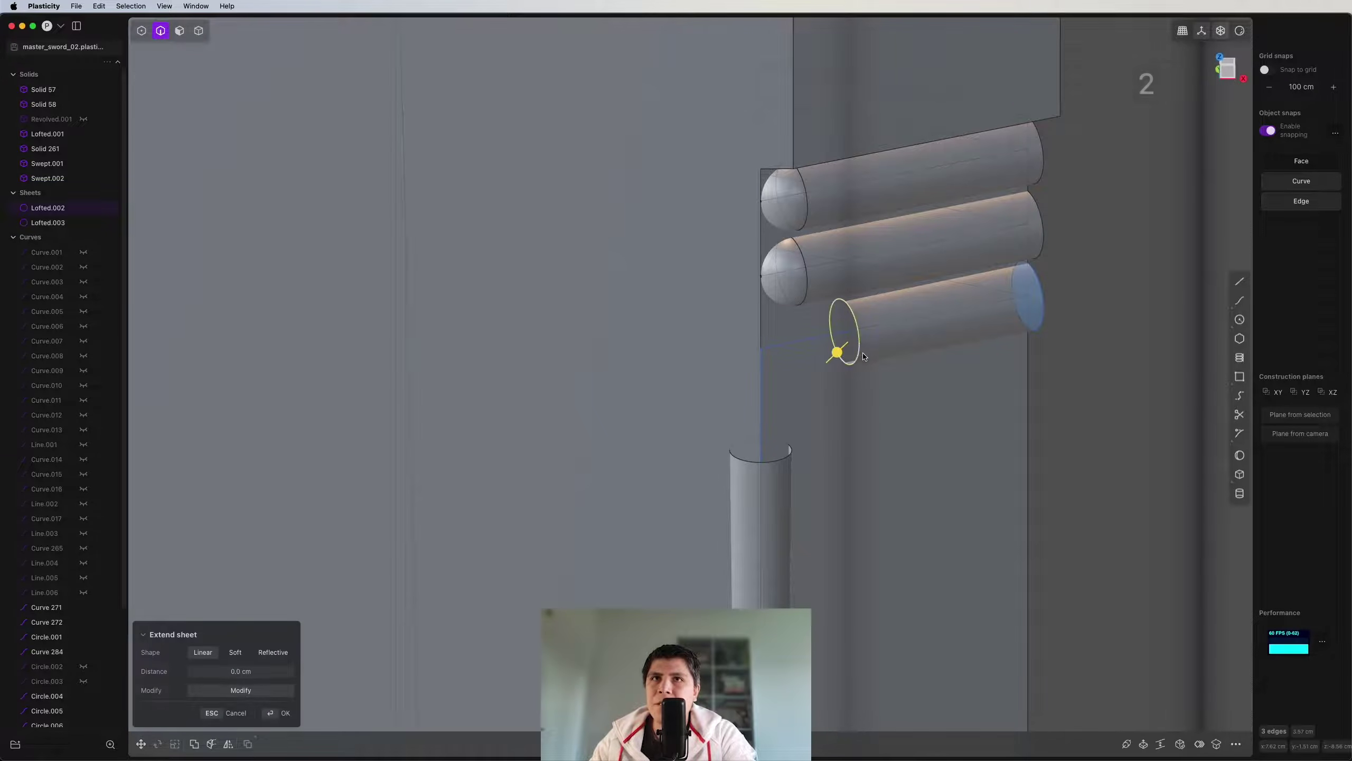
scroll(860, 356, "up", 5)
double_click(722, 549, "shift")
middle_click_drag(730, 550, 740, 489, "shift")
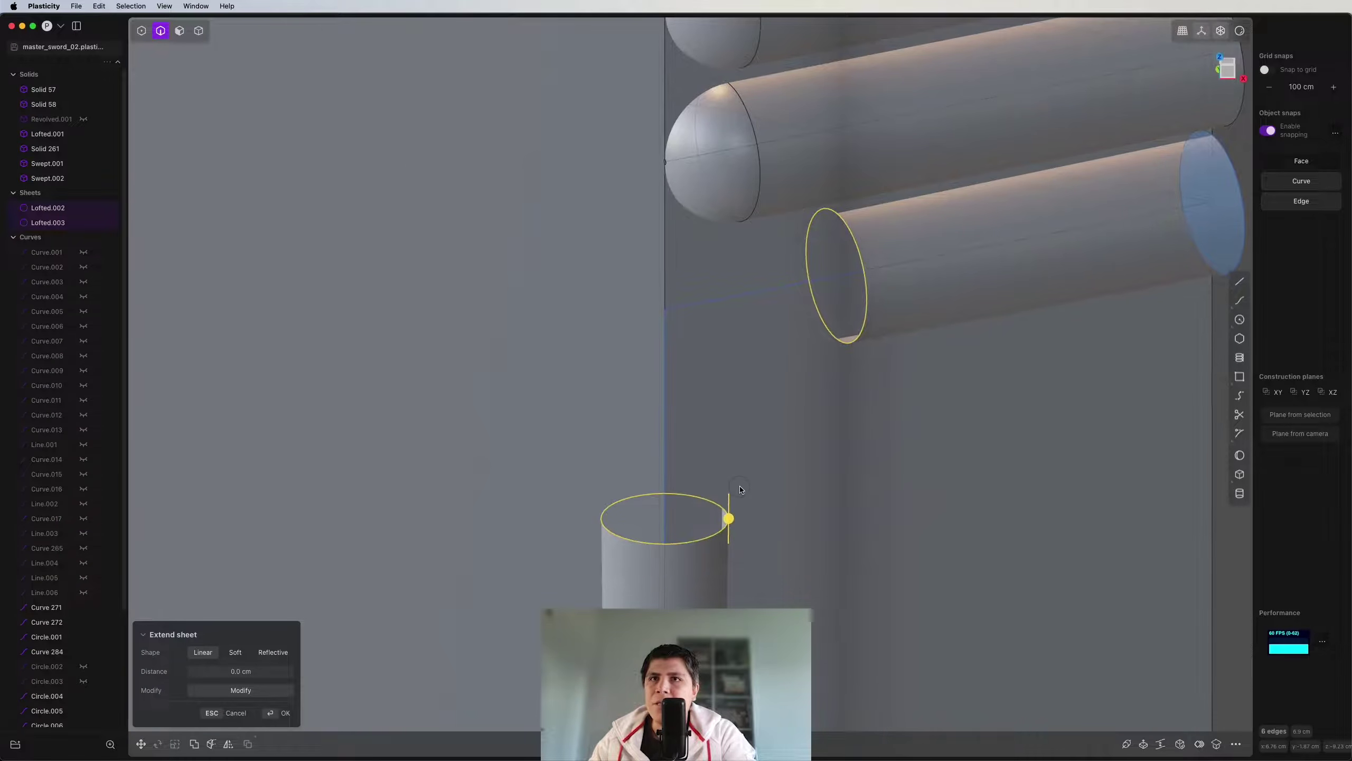
key("l")
middle_click_drag(747, 388, 716, 347)
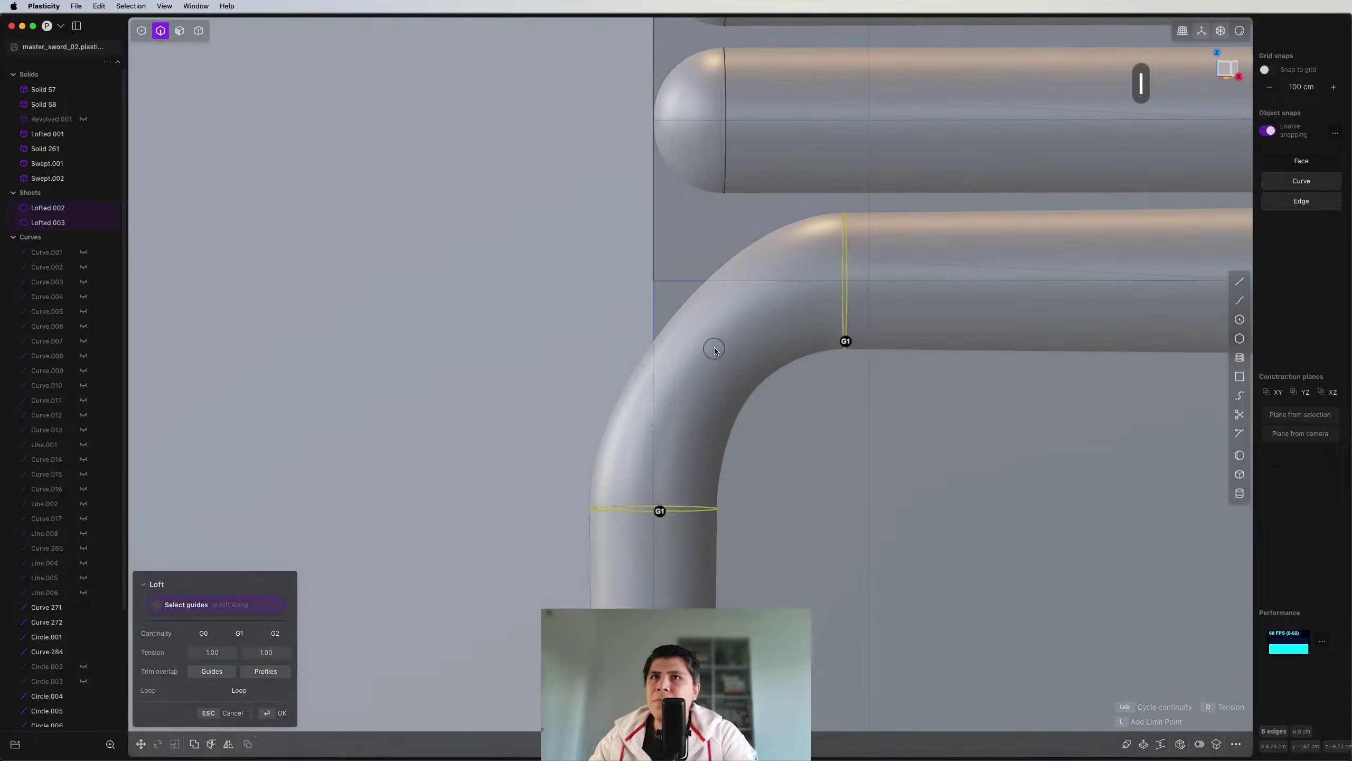
scroll(729, 341, "down", 5)
key("Tab")
left_click(835, 416)
Step: Delete the path curve, the bars' guide lines and all the profile circles
scroll(836, 415, "down", 10)
middle_click_drag(846, 395, 953, 336, "shift")
key("x")
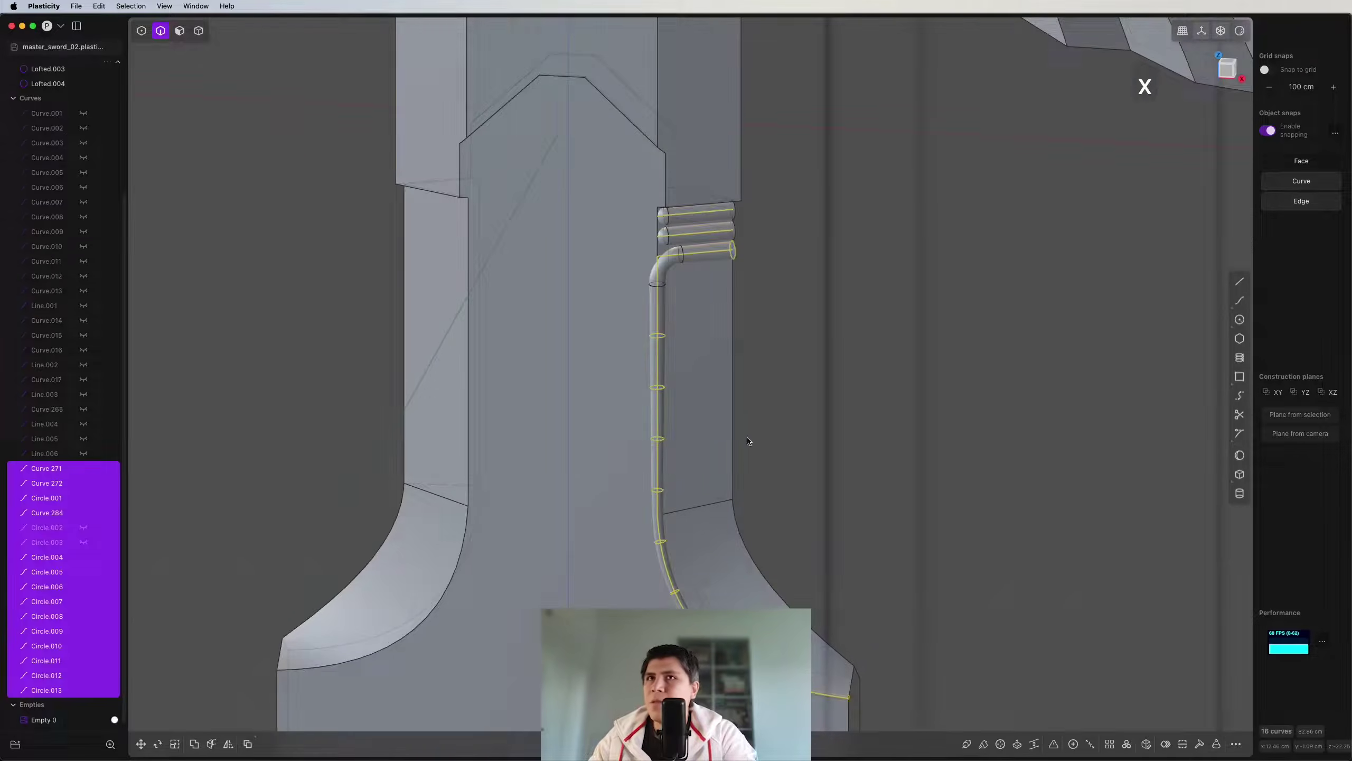
Step: Examine the lofted tube, its bend and the three stacked bars on the neck's side band
scroll(734, 410, "down", 3)
middle_click_drag(733, 410, 741, 369)
scroll(692, 346, "down", 3)
middle_click_drag(646, 323, 664, 256)
scroll(688, 217, "up", 8)
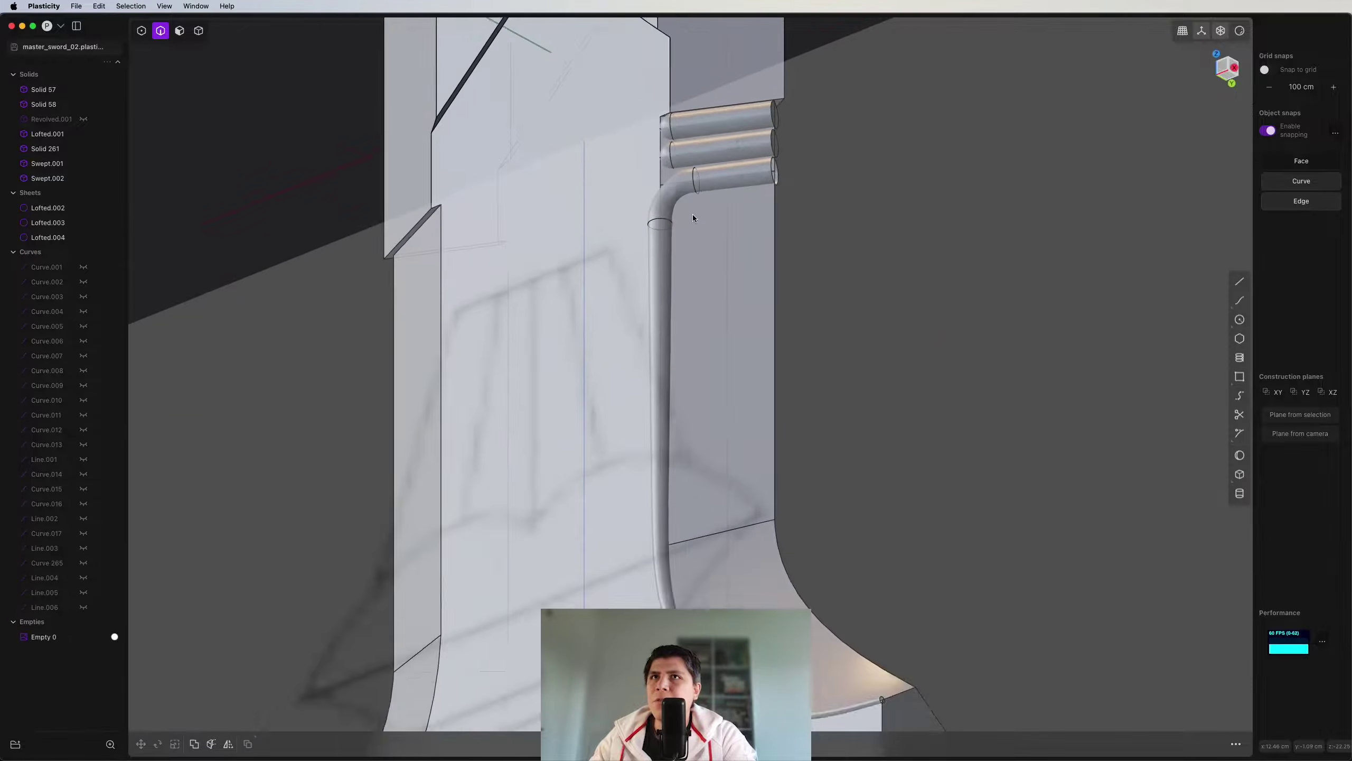
middle_click_drag(678, 358, 667, 313)
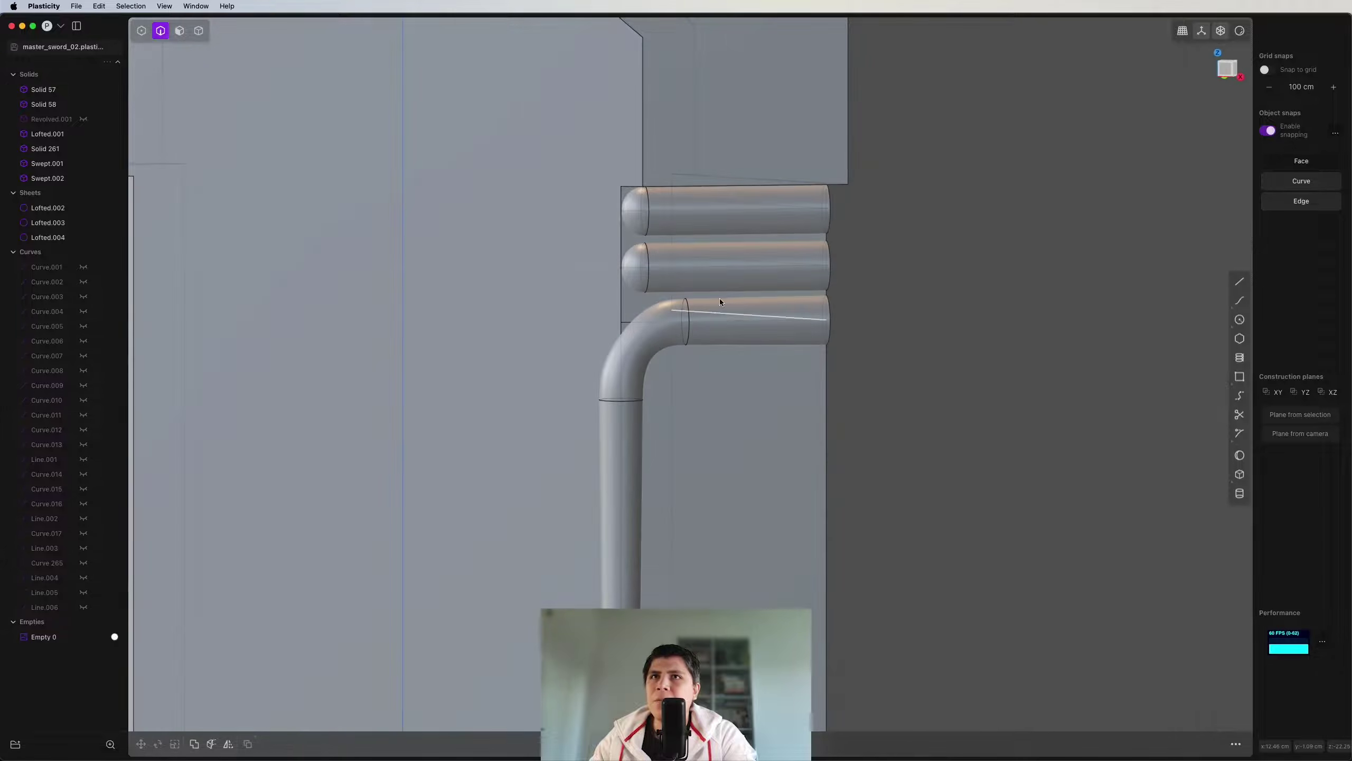
middle_click_drag(720, 298, 733, 378)
scroll(779, 381, "up", 3)
Step: Join the short bar, the bend and the long vertical tube into one sheet and close it into a solid
key("4")
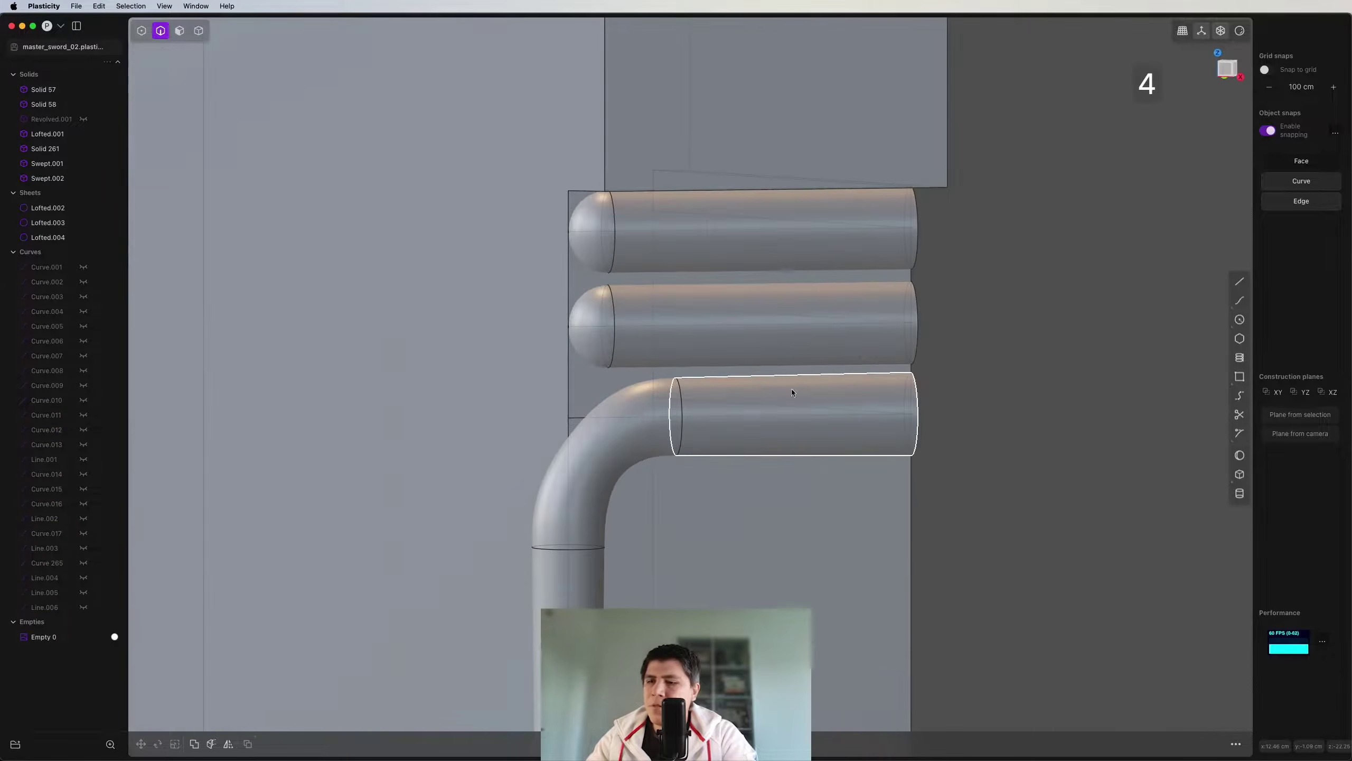
left_click(771, 325)
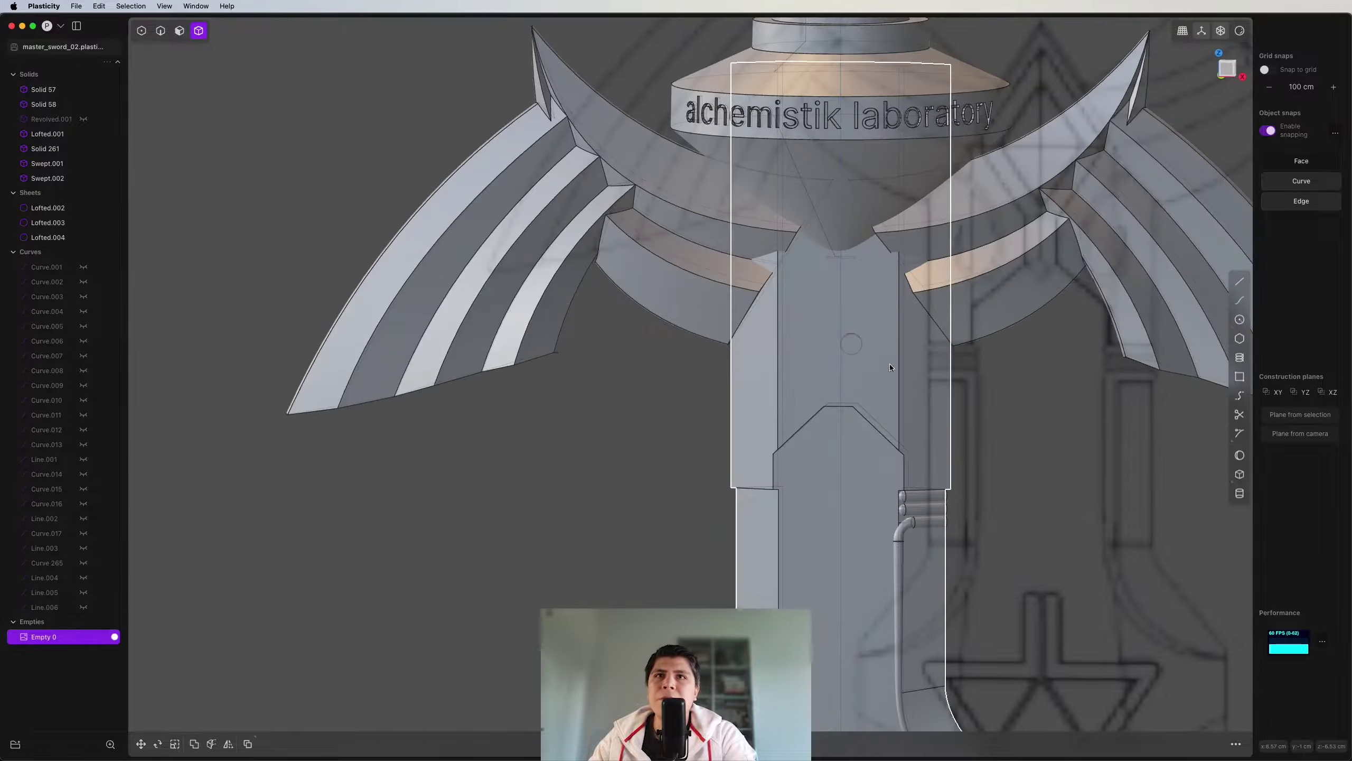
middle_click_drag(883, 362, 818, 342, "shift")
scroll(752, 271, "down", 3)
middle_click_drag(752, 271, 672, 301)
scroll(805, 284, "up", 5)
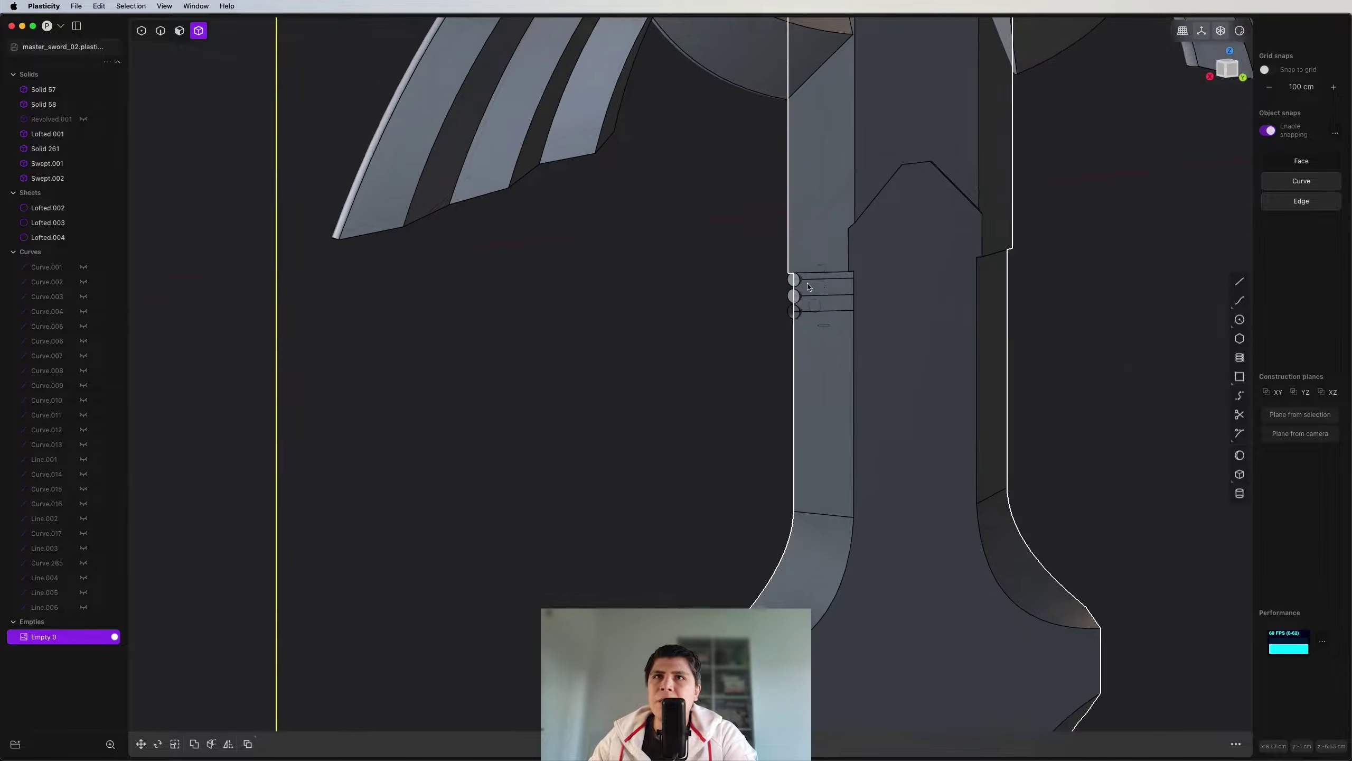
middle_click_drag(856, 283, 680, 229)
left_click(680, 229)
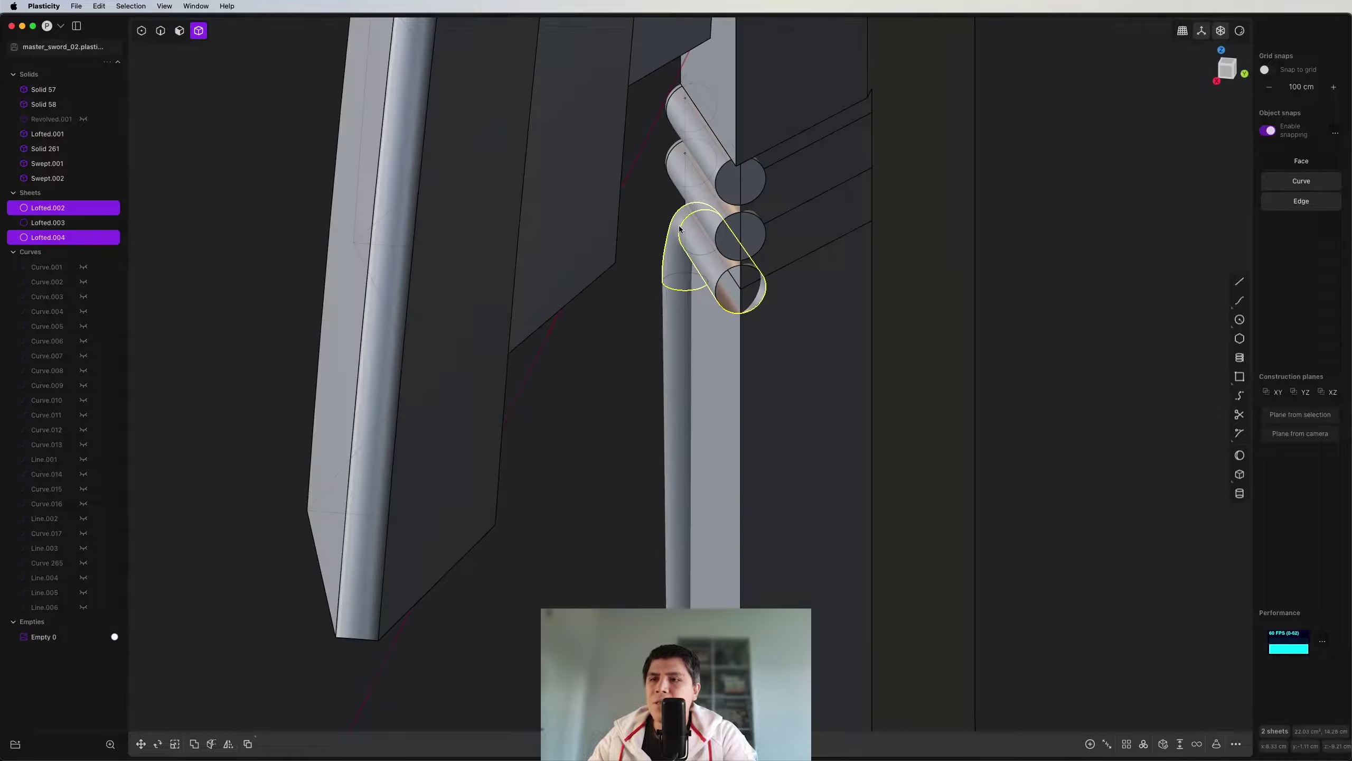
left_click(681, 338)
key("j")
middle_click_drag(683, 330, 693, 174)
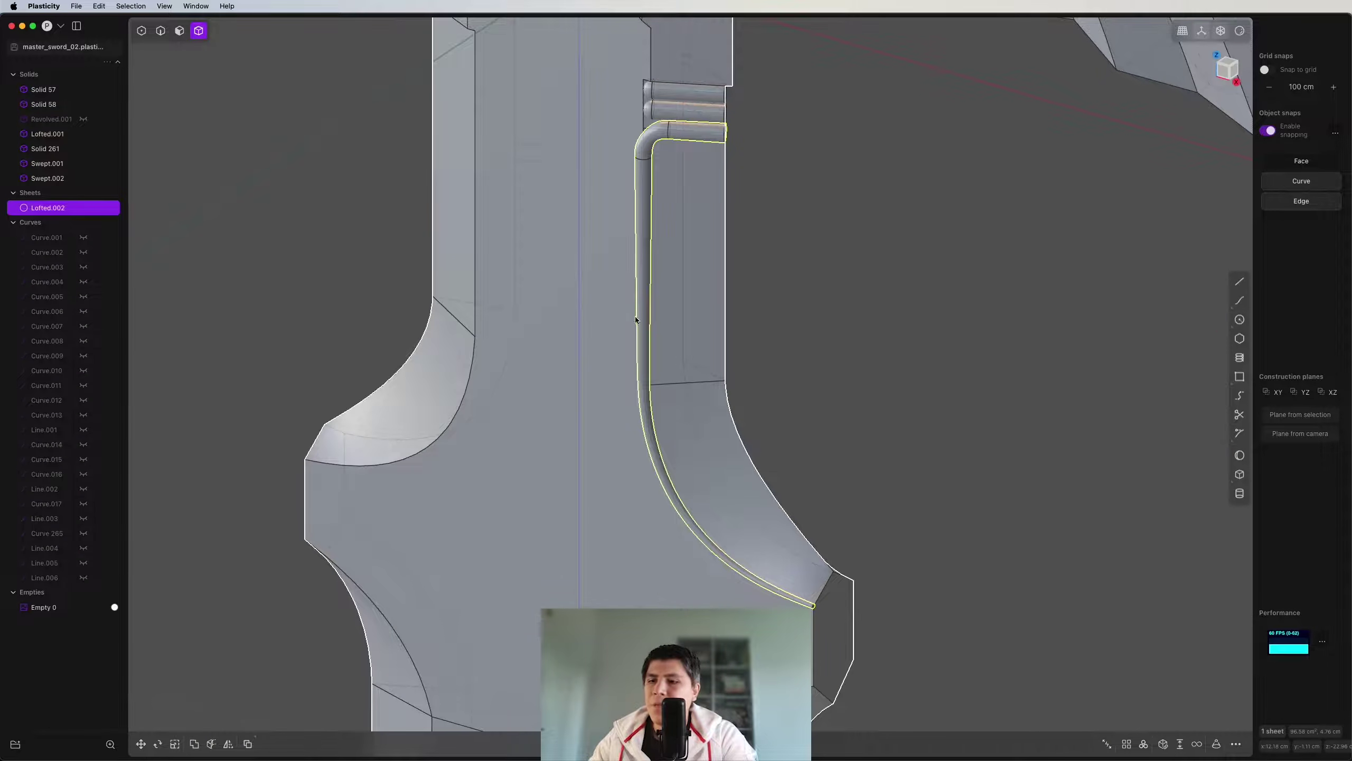
left_click(1164, 744)
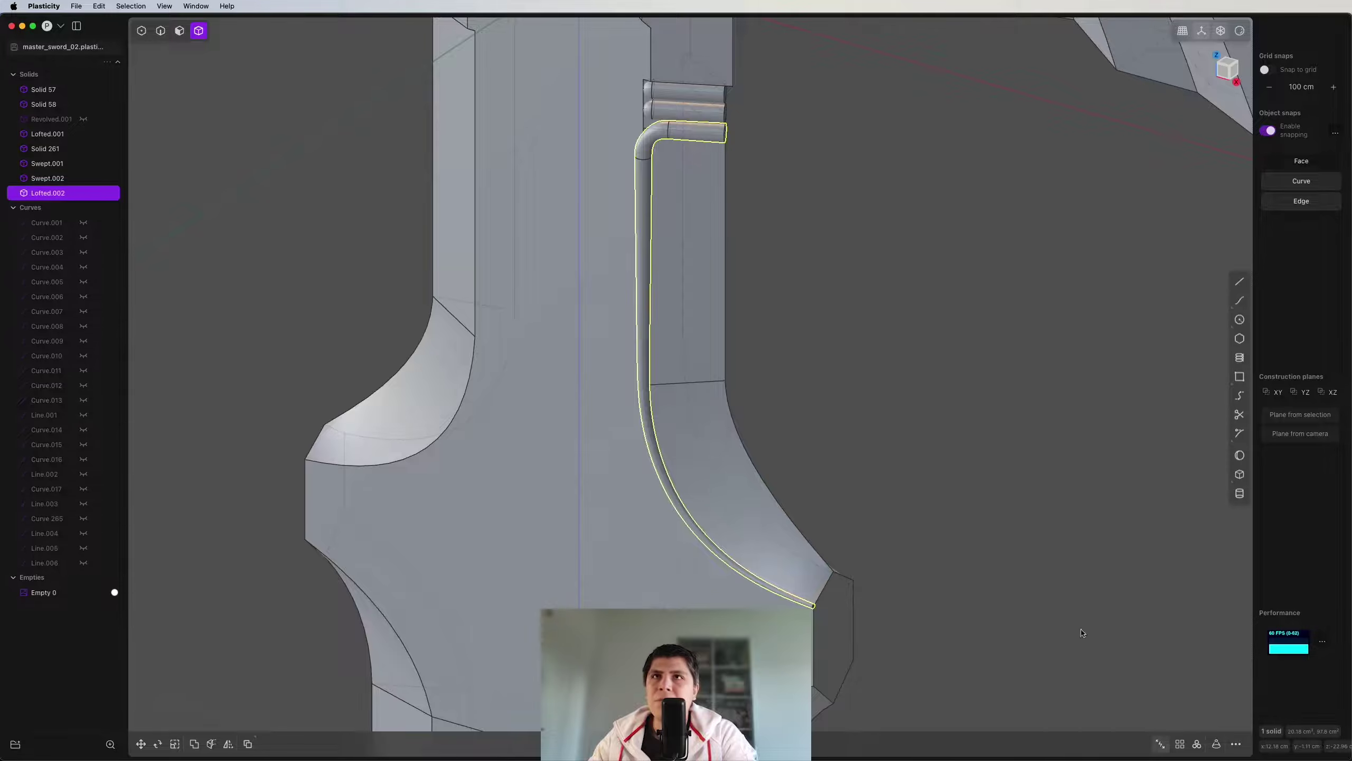
Step: Mirror the two rounded bars and the bent tube onto the opposite face of the neck, meeting at its outer edge
scroll(730, 338, "down", 5)
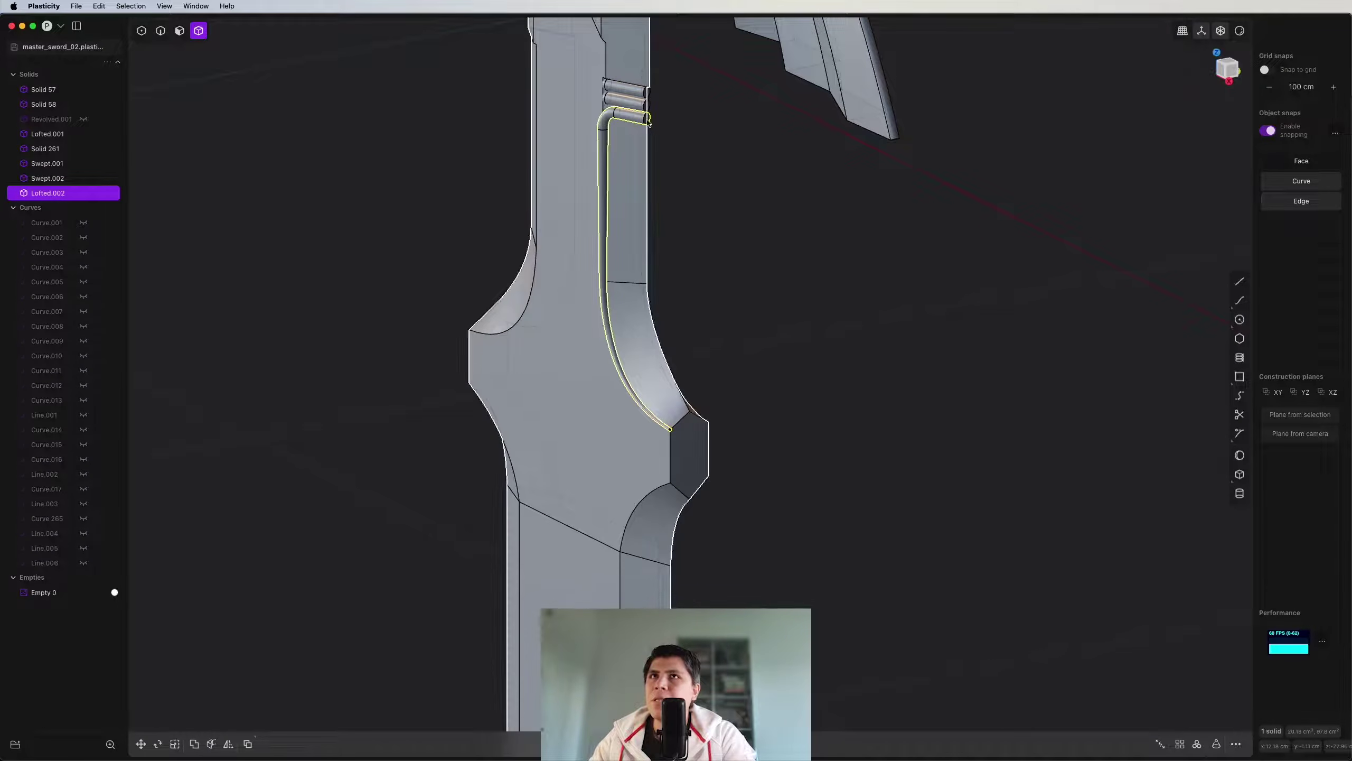
scroll(671, 429, "up", 5)
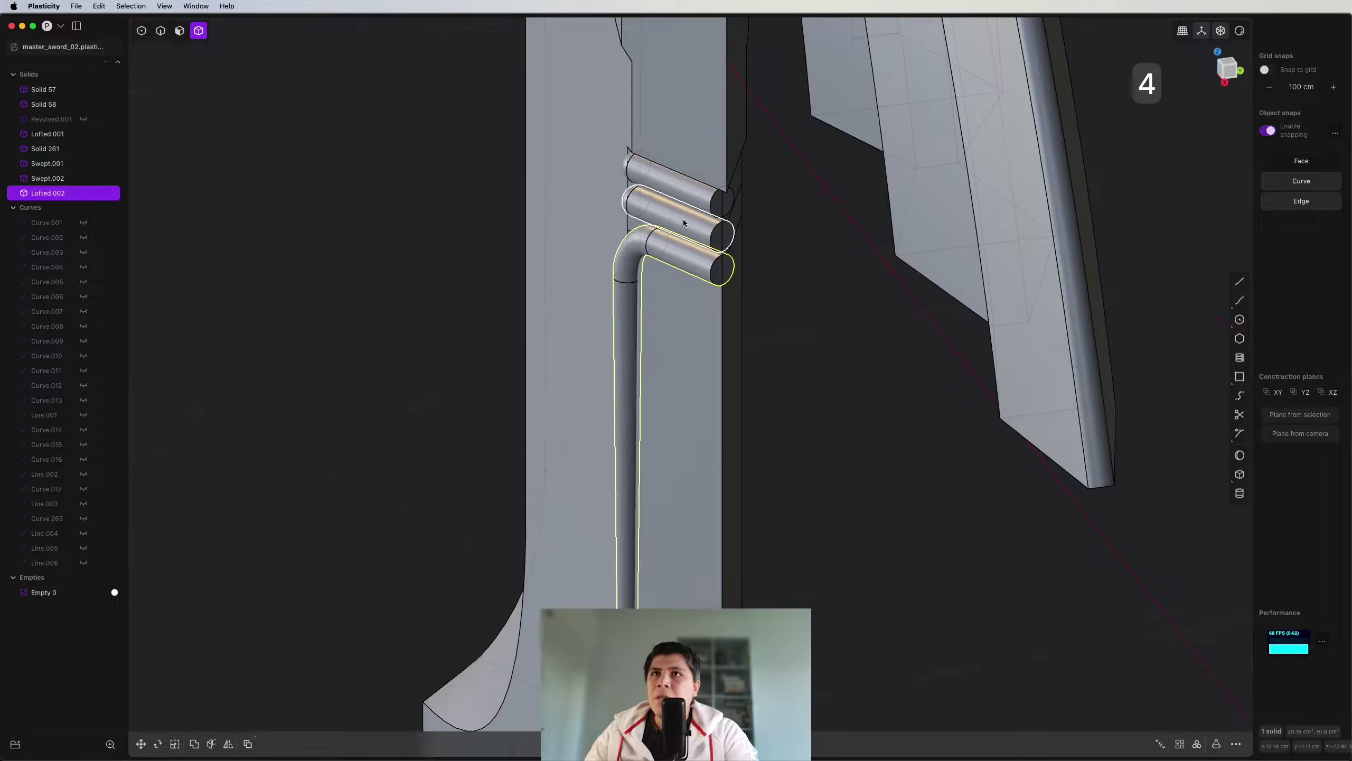
left_click(690, 237)
left_click(668, 193)
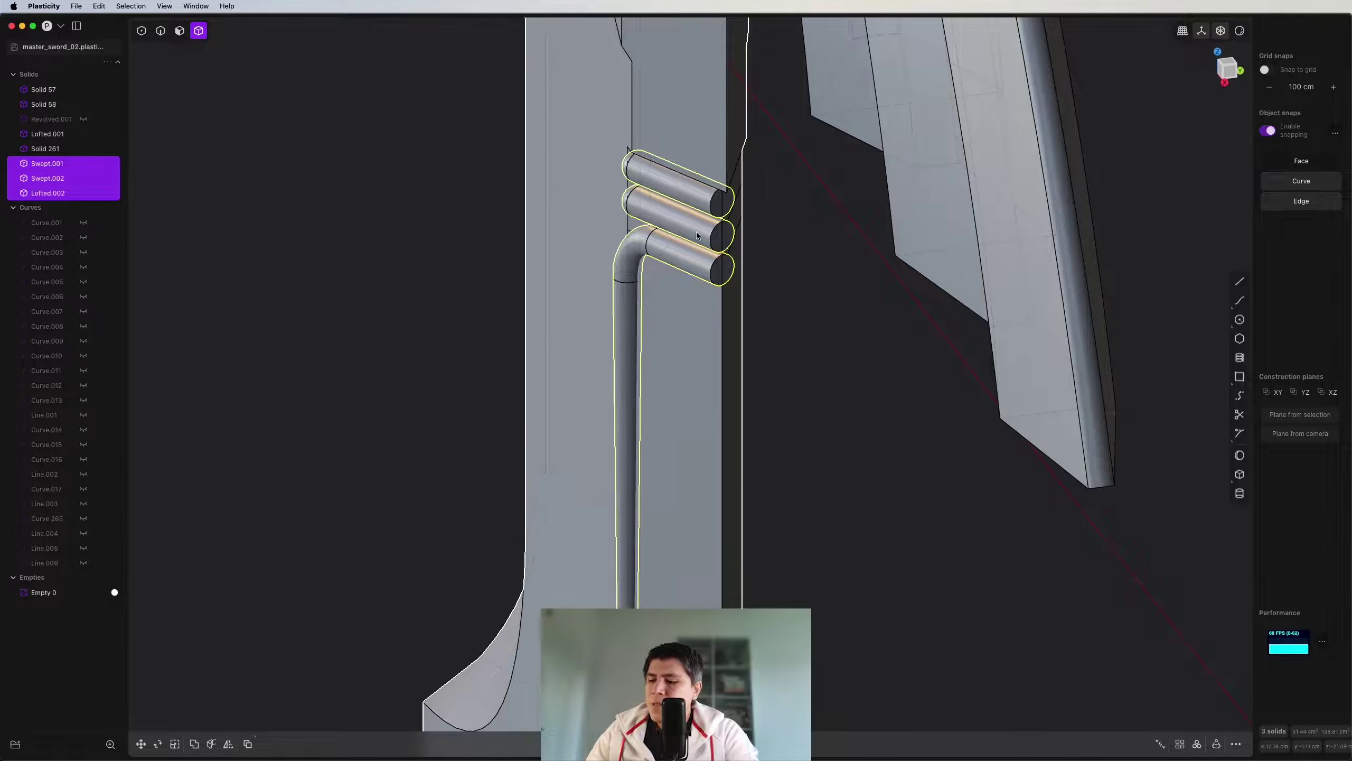
key("alt+x")
scroll(691, 235, "down", 5)
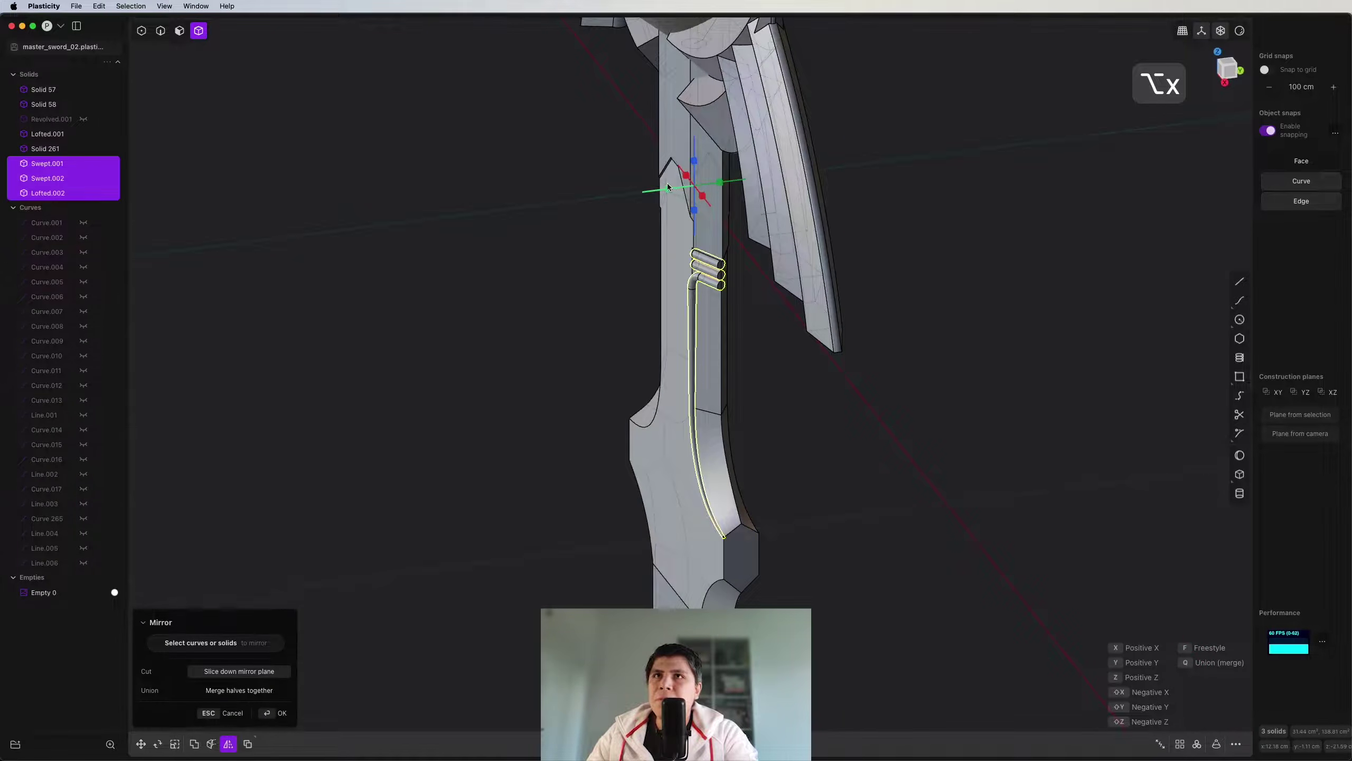
key("x")
scroll(692, 186, "up", 8)
key("Return")
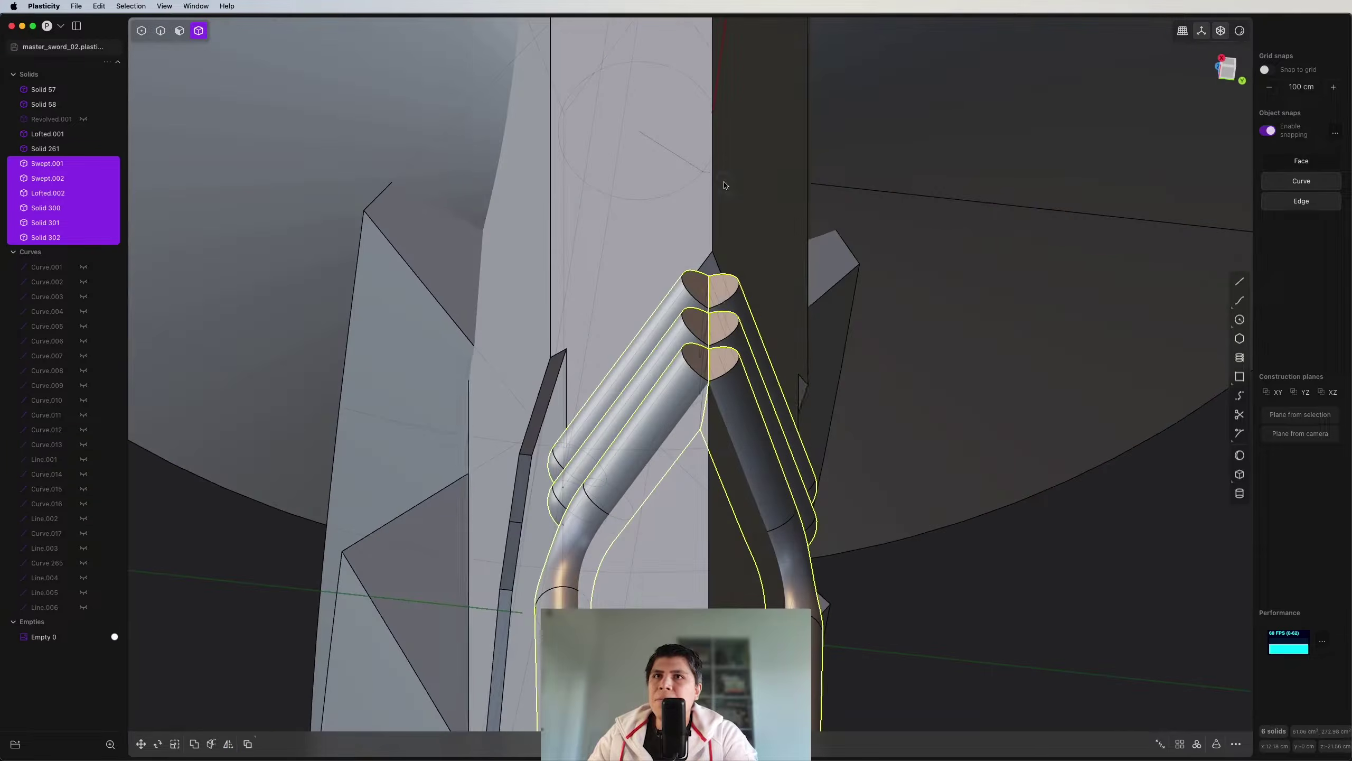
Step: Boolean-union the mirrored bars and tube with their originals
scroll(737, 374, "up", 5)
key("q")
key("q")
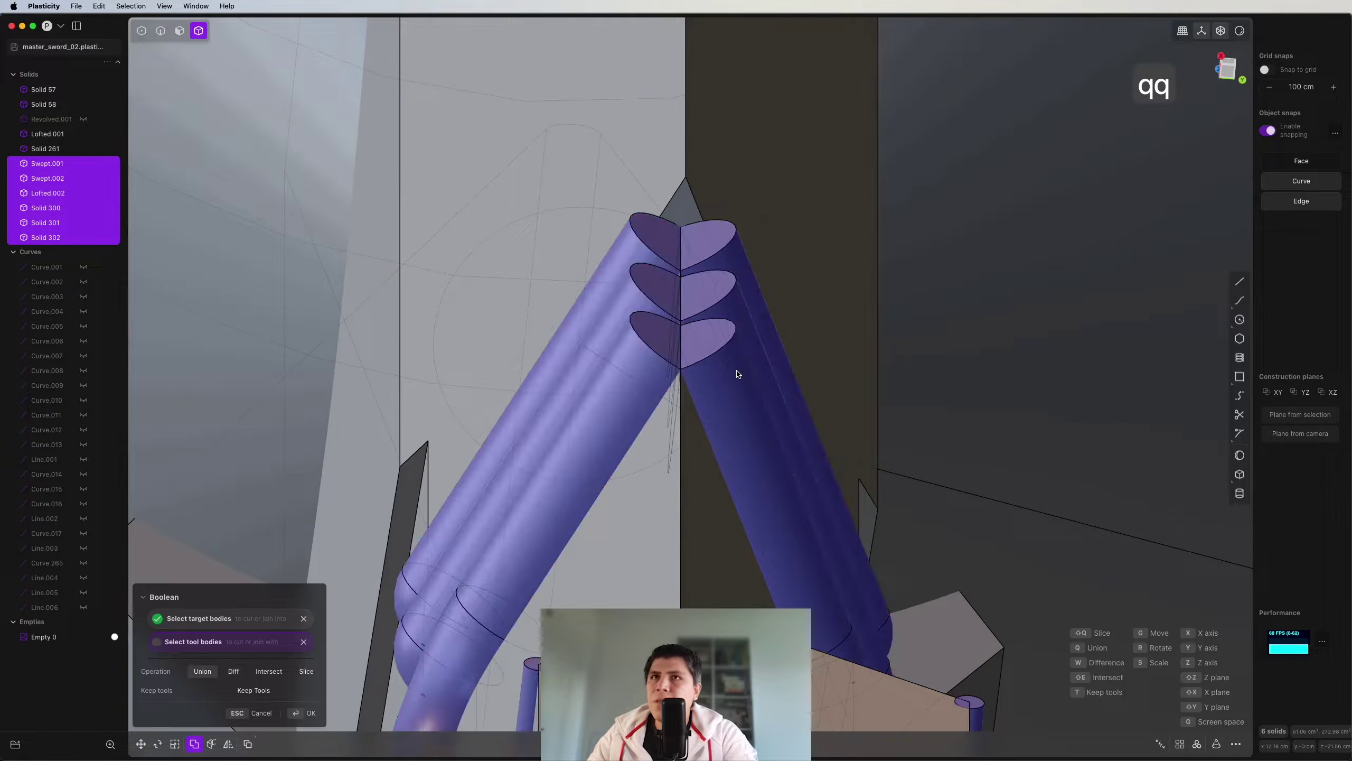
left_click(737, 374)
scroll(700, 384, "up", 3)
Step: Delete the six flat end faces where the three bar pairs meet at the neck's outer edge
key("3")
left_click(716, 356)
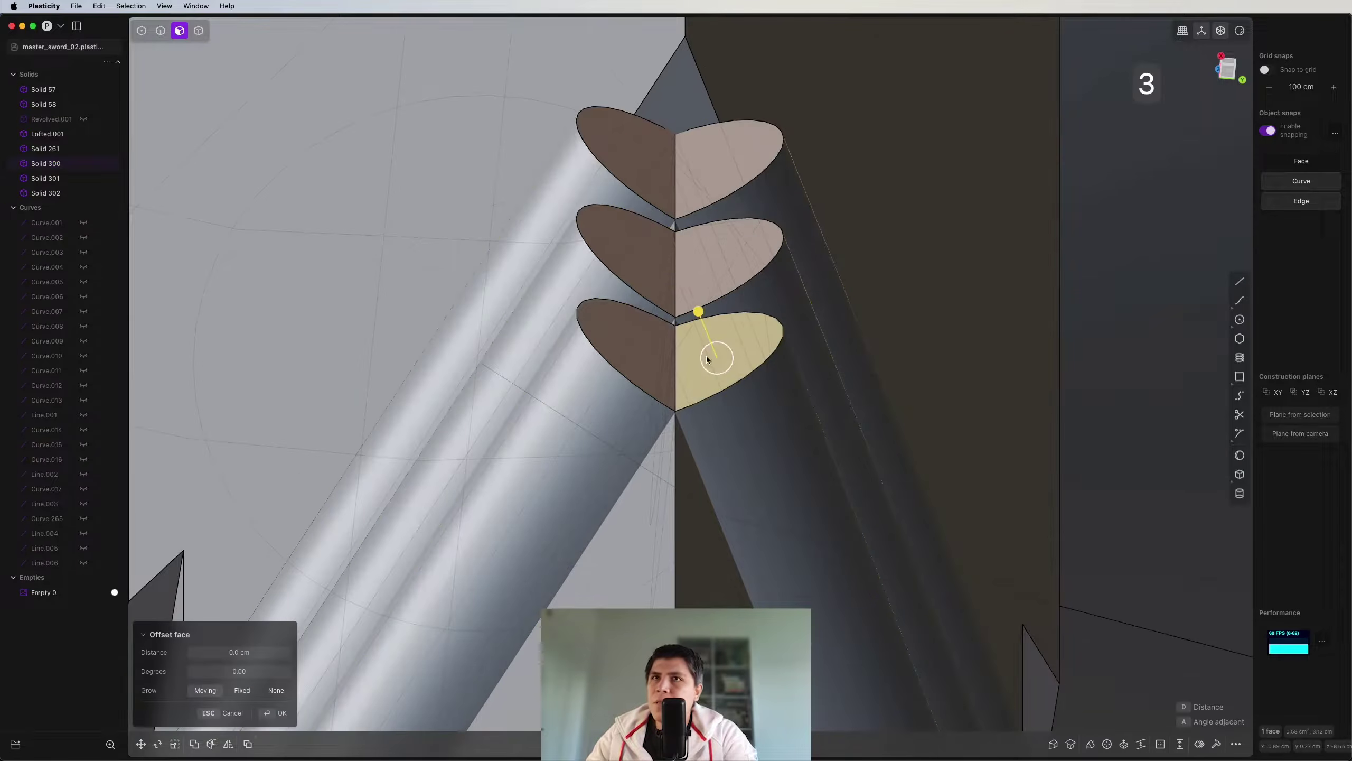
left_click(650, 354)
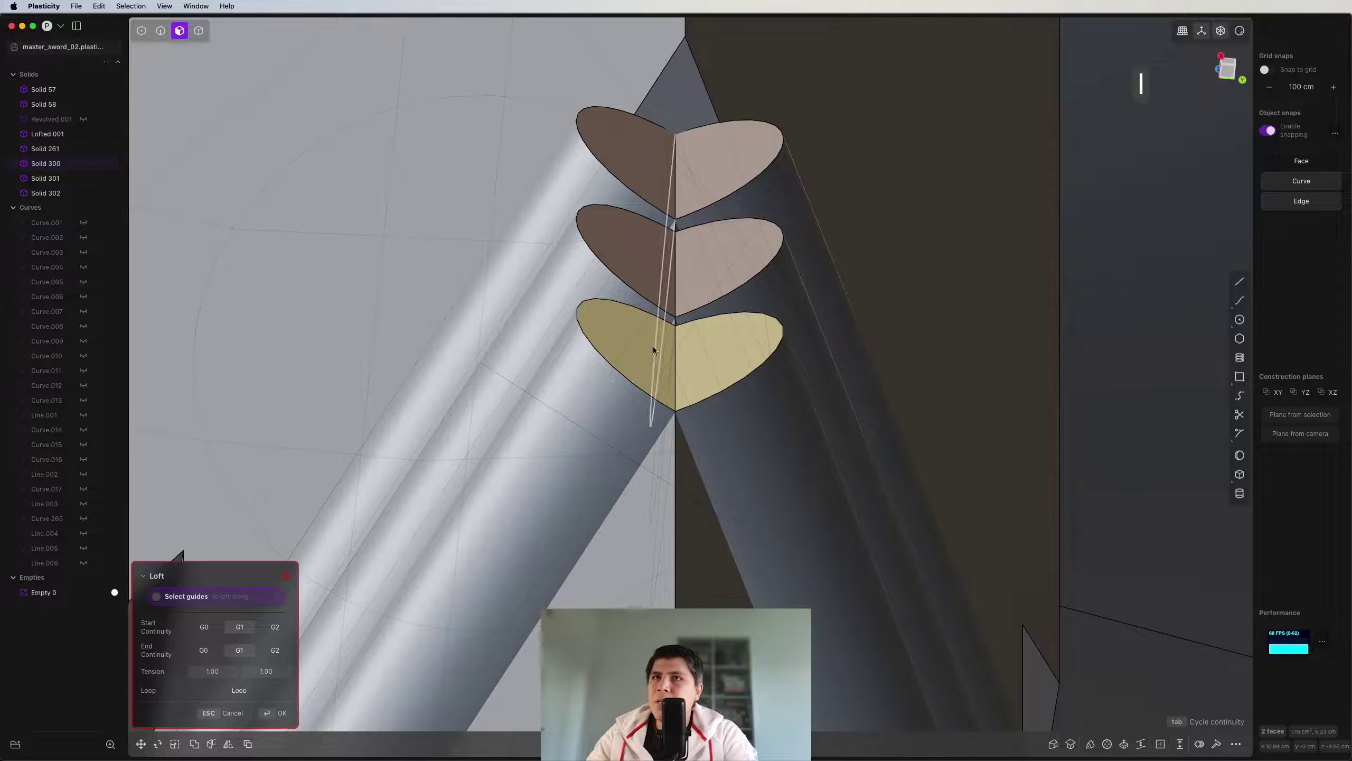
key("super+z")
key("super+shift+z")
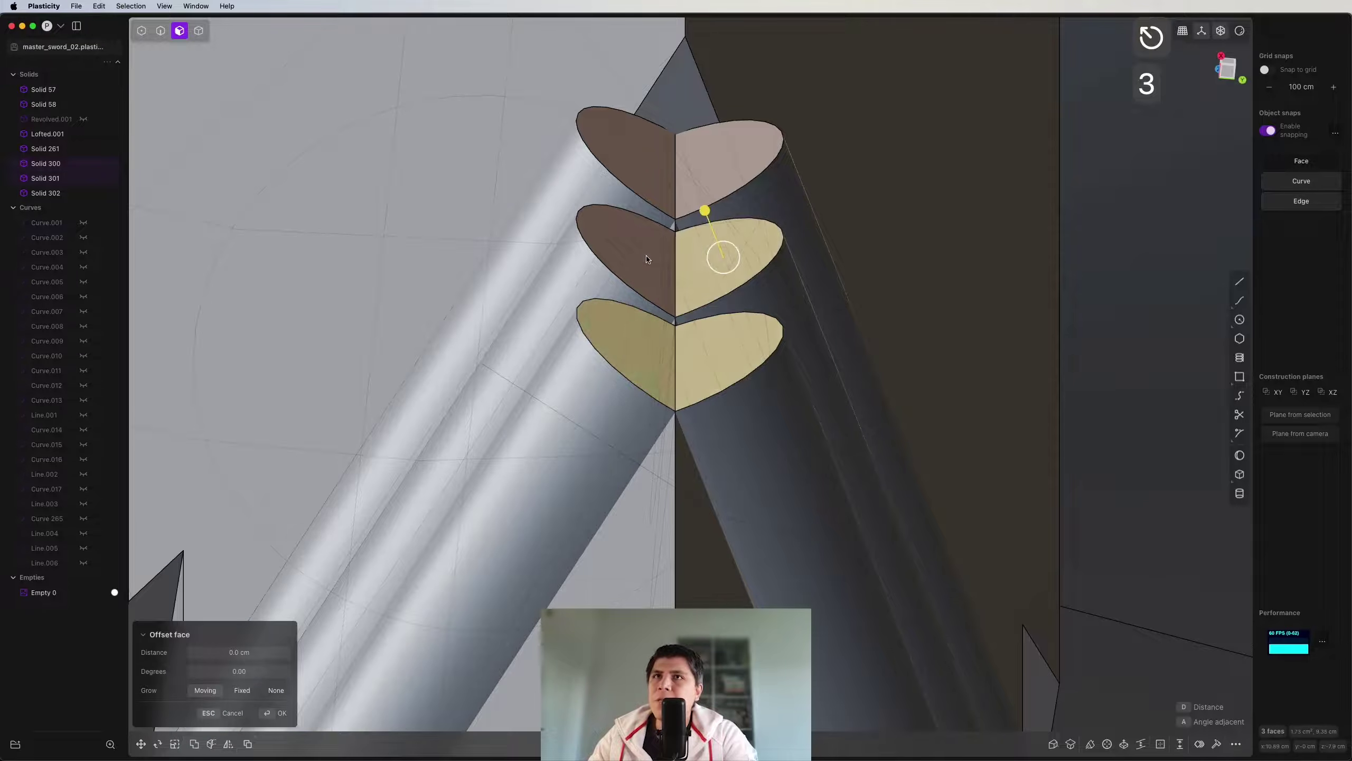
left_click(647, 260)
left_click(628, 154)
left_click(694, 166)
key("shift+x")
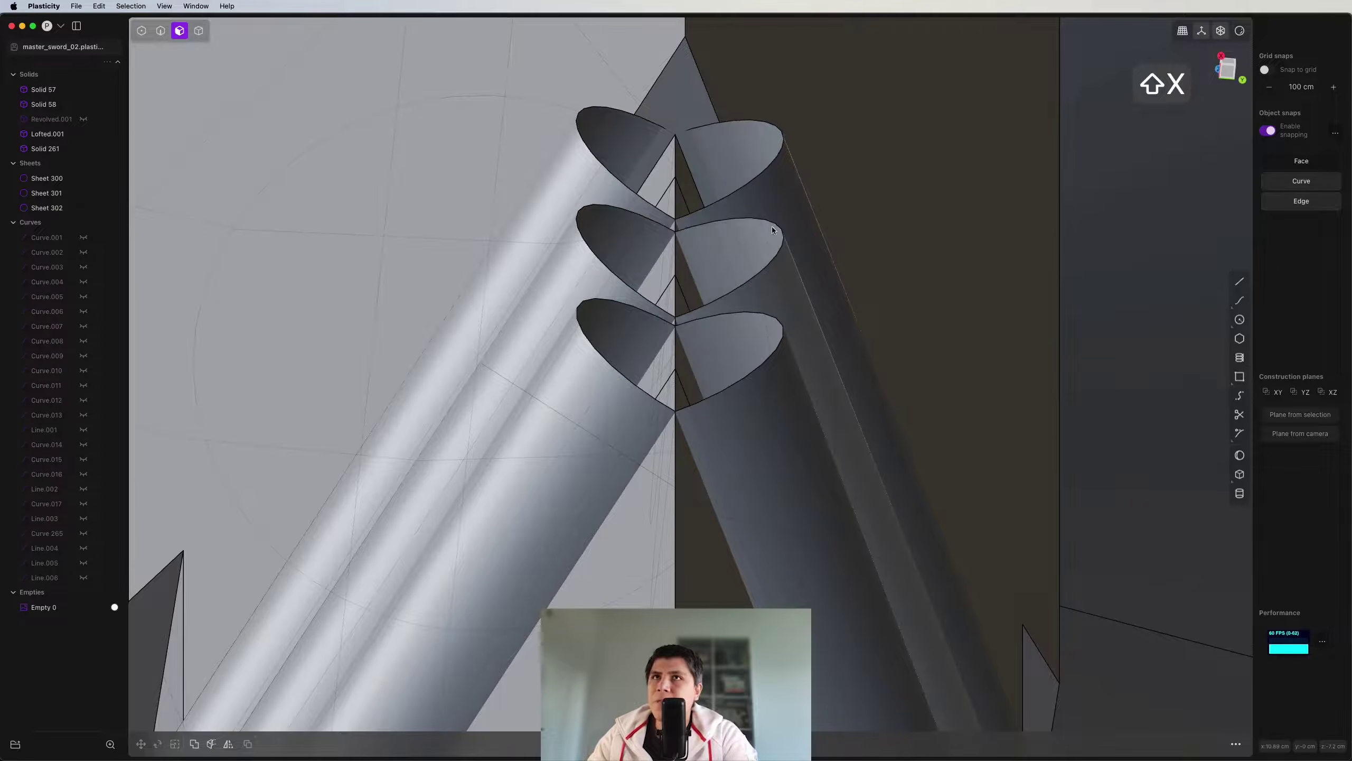
Step: Patch the open end loops of the three bar pairs with rounded caps
key("2")
left_click(771, 322)
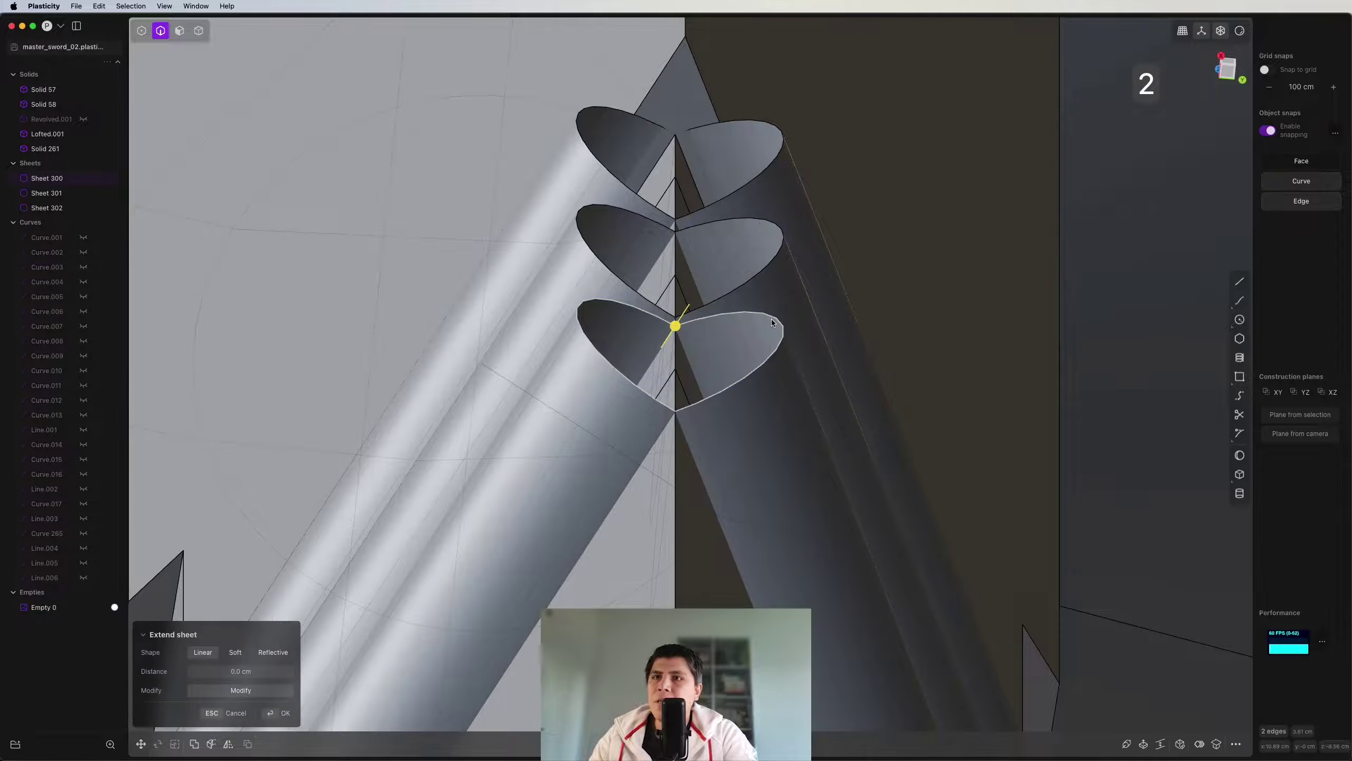
key("super+shift+p")
key("Return")
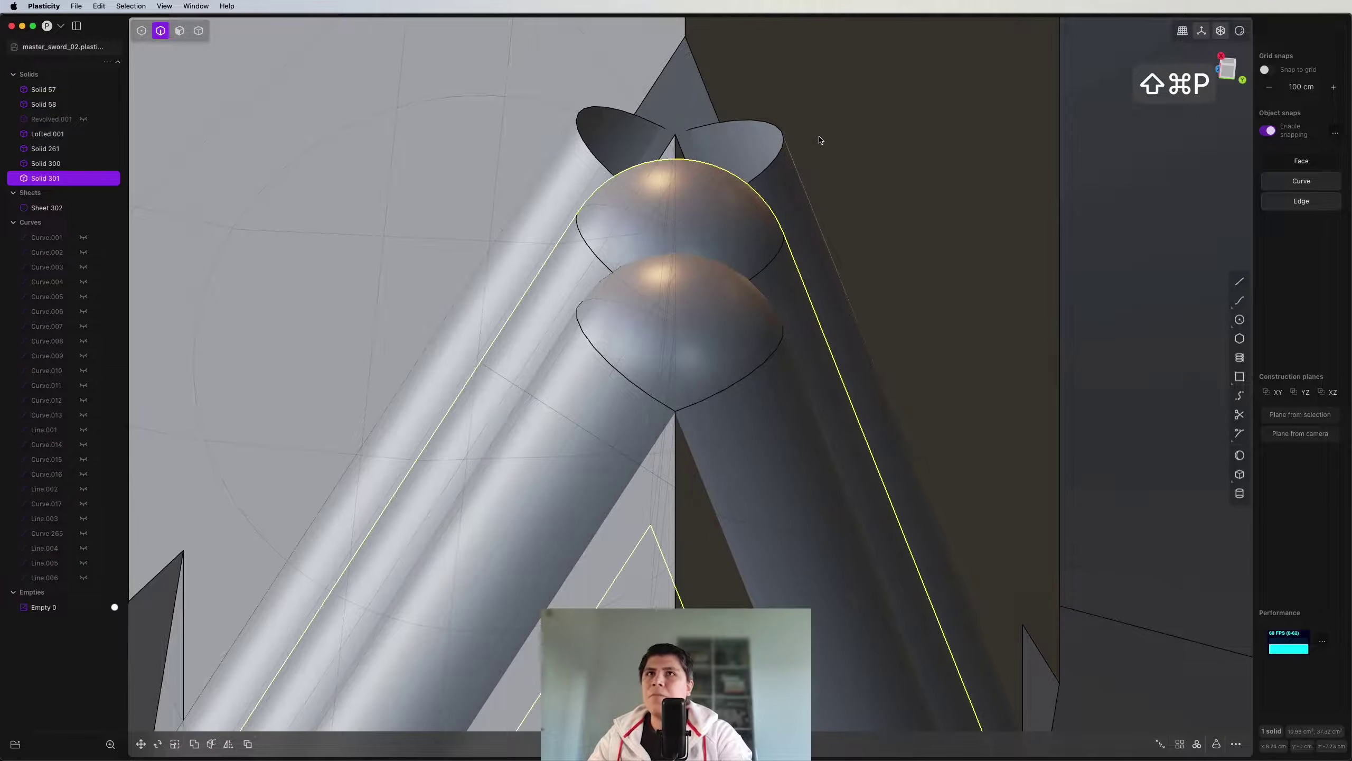
left_click(783, 144)
key("super+shift+p")
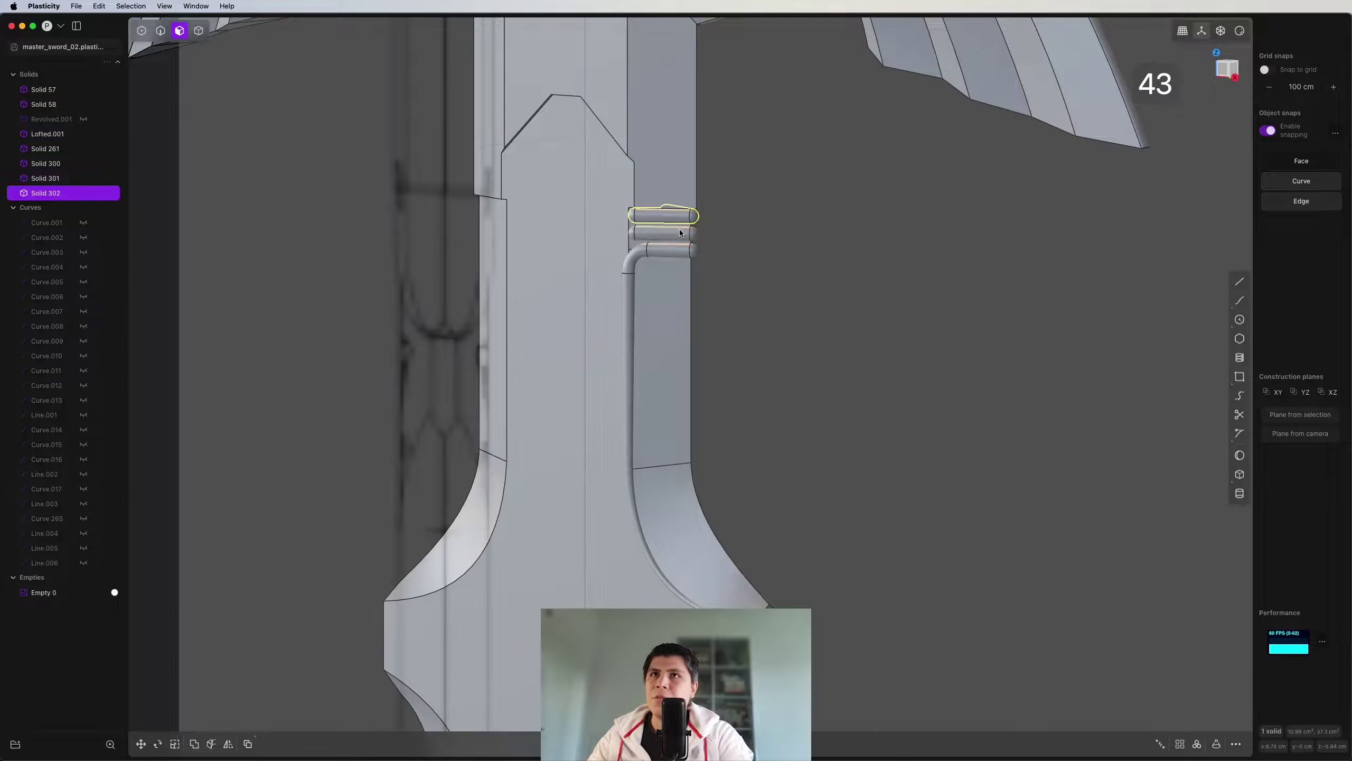
Step: Mirror the three capped bar and tube solids across the blade's centre to the other side of the neck
left_click(679, 233)
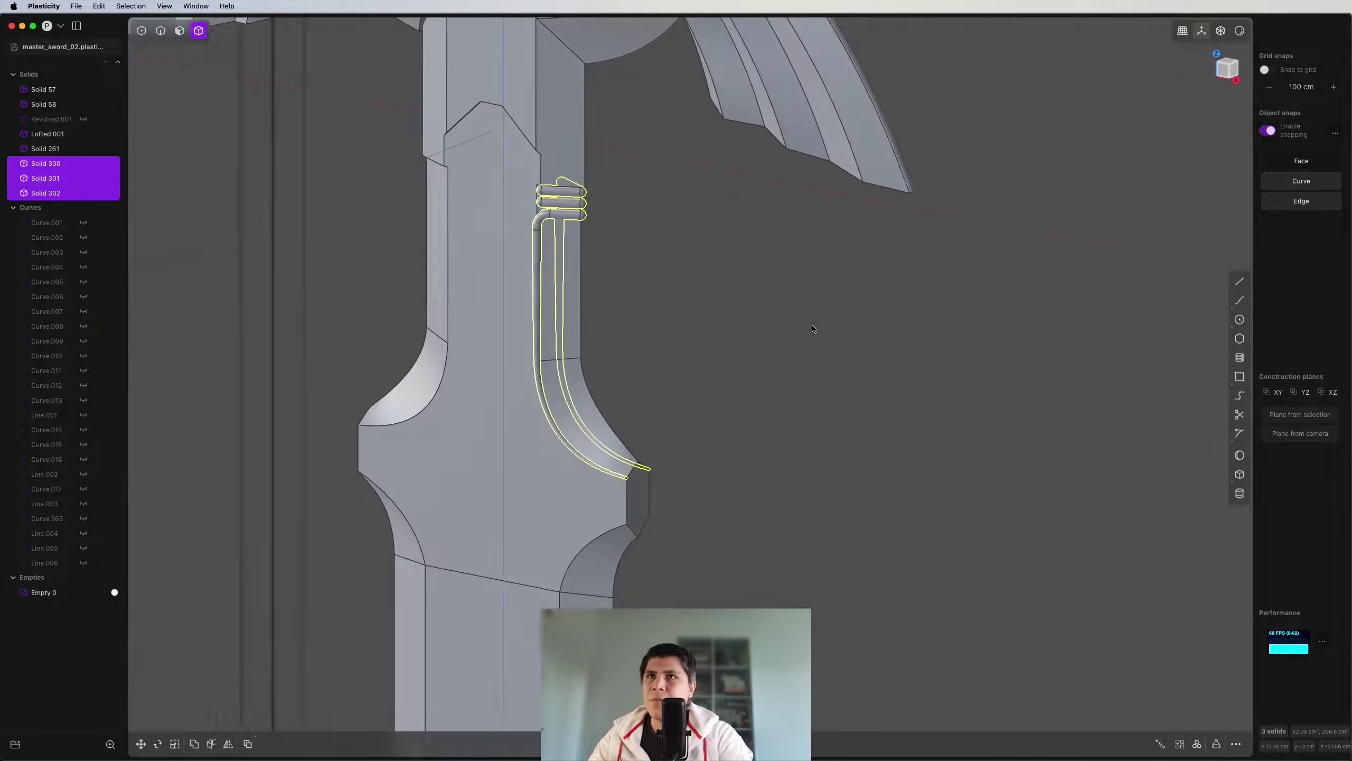
middle_click_drag(573, 304, 773, 366, "shift")
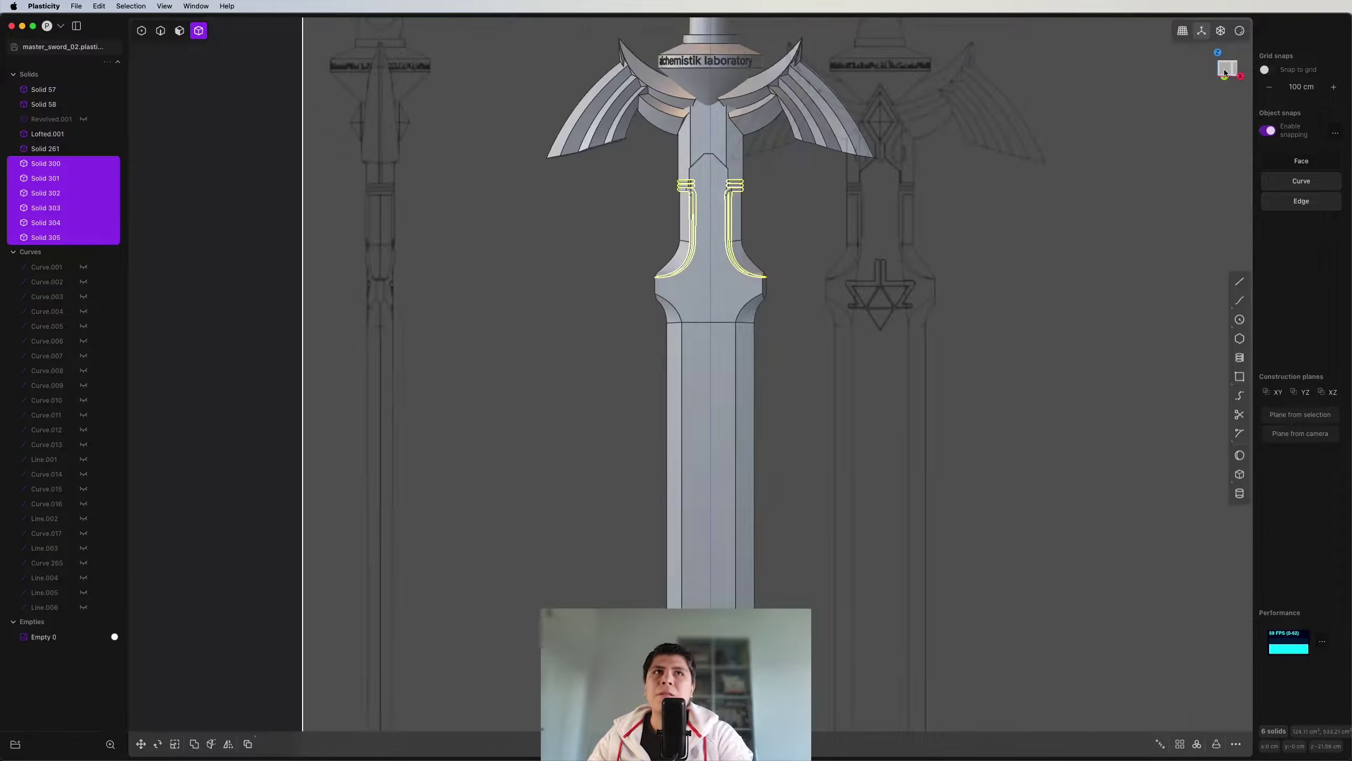
key("KP_1")
Step: Trace the right half of the emblem's stepped outer outline on the blade's flare as a closed polyline in front view
left_click(908, 288)
scroll(900, 295, "up", 5)
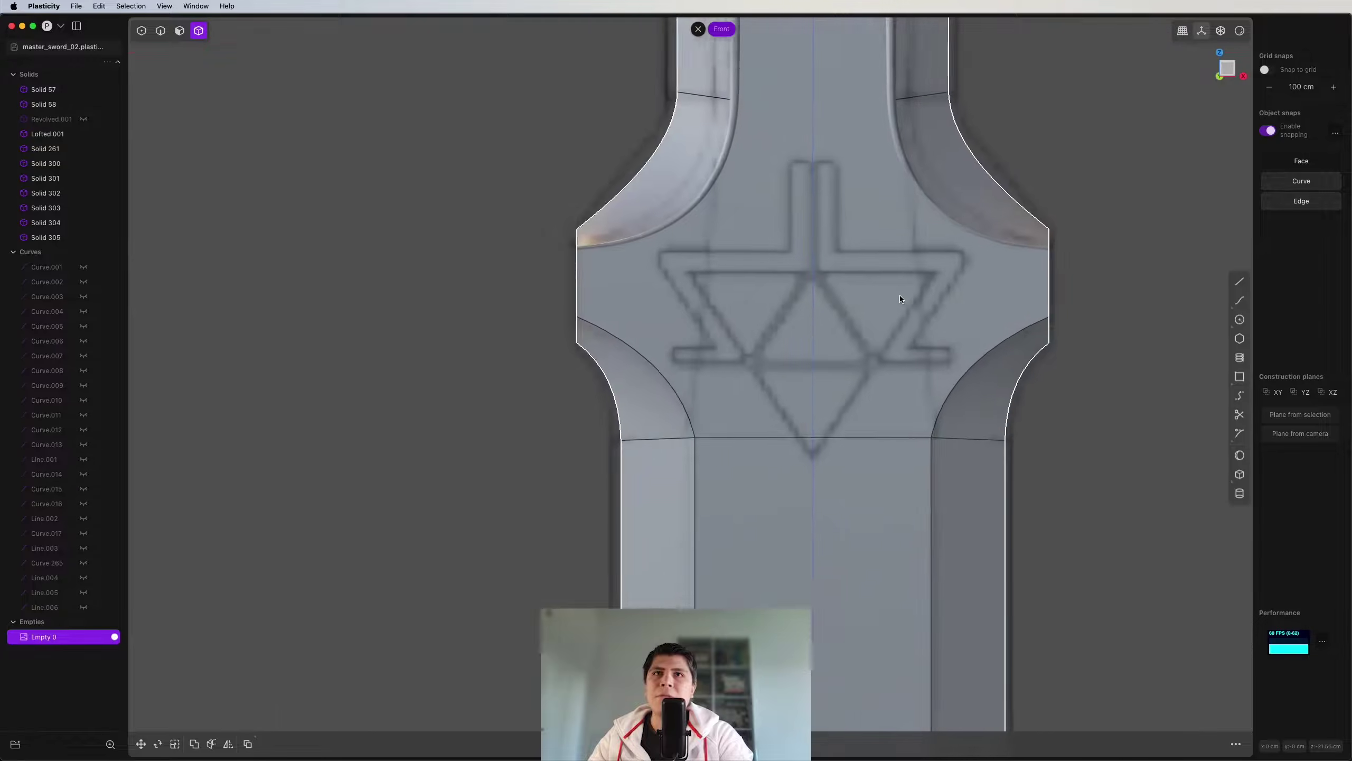
scroll(900, 295, "up", 3)
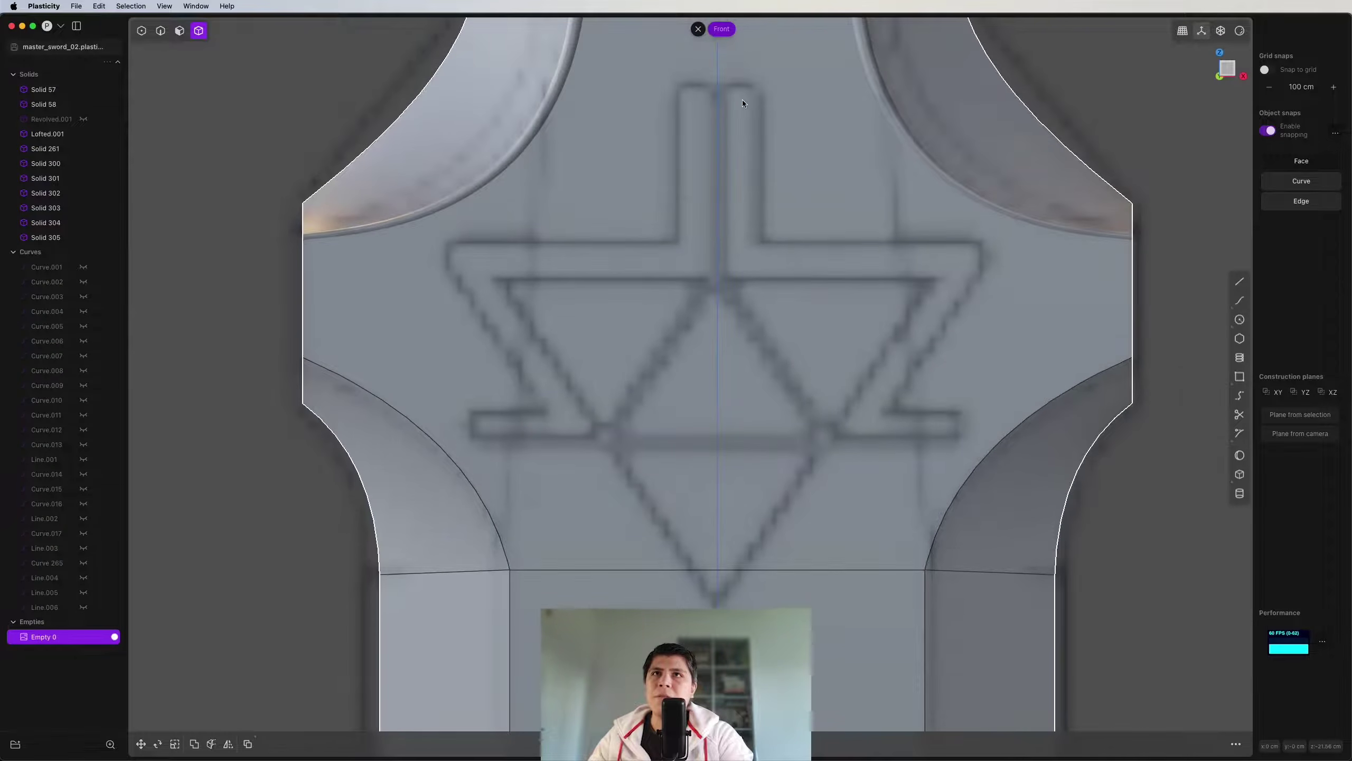
key("shift+a")
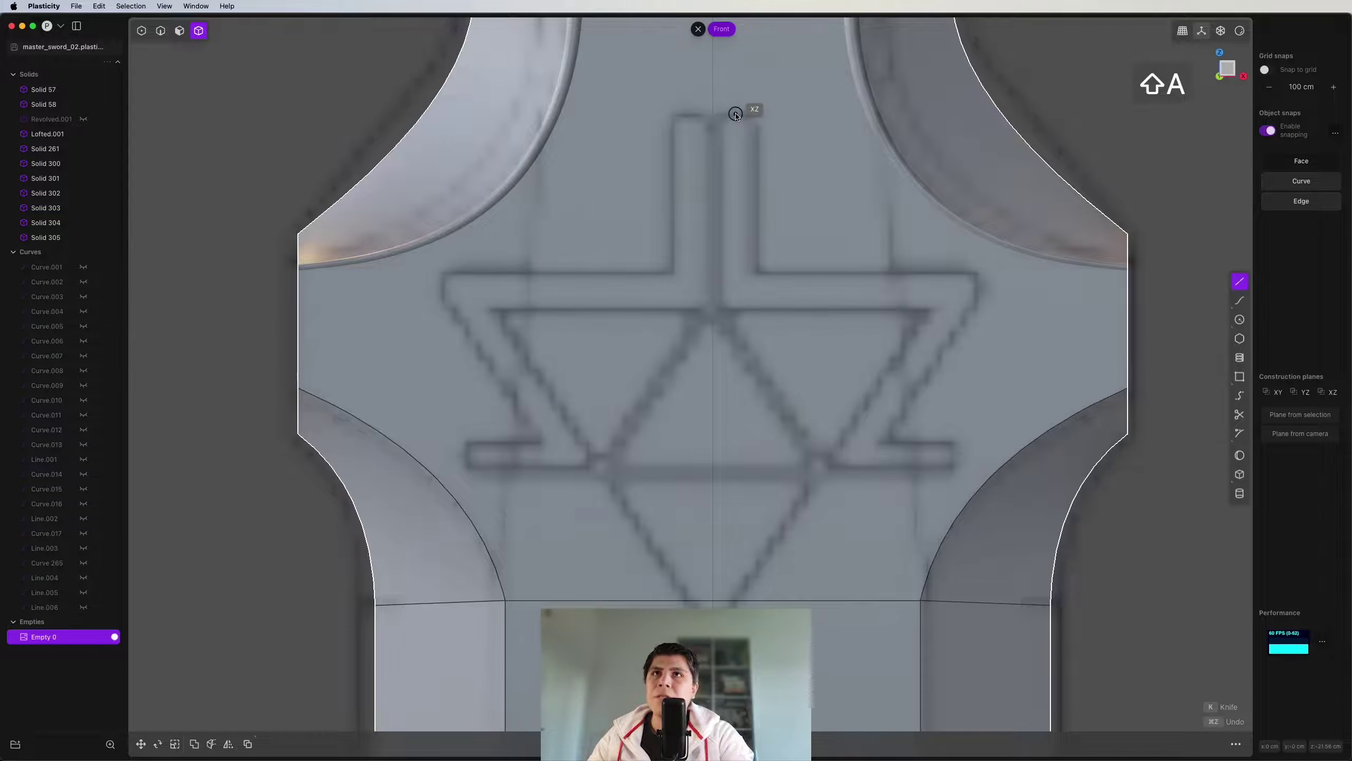
left_click(722, 115)
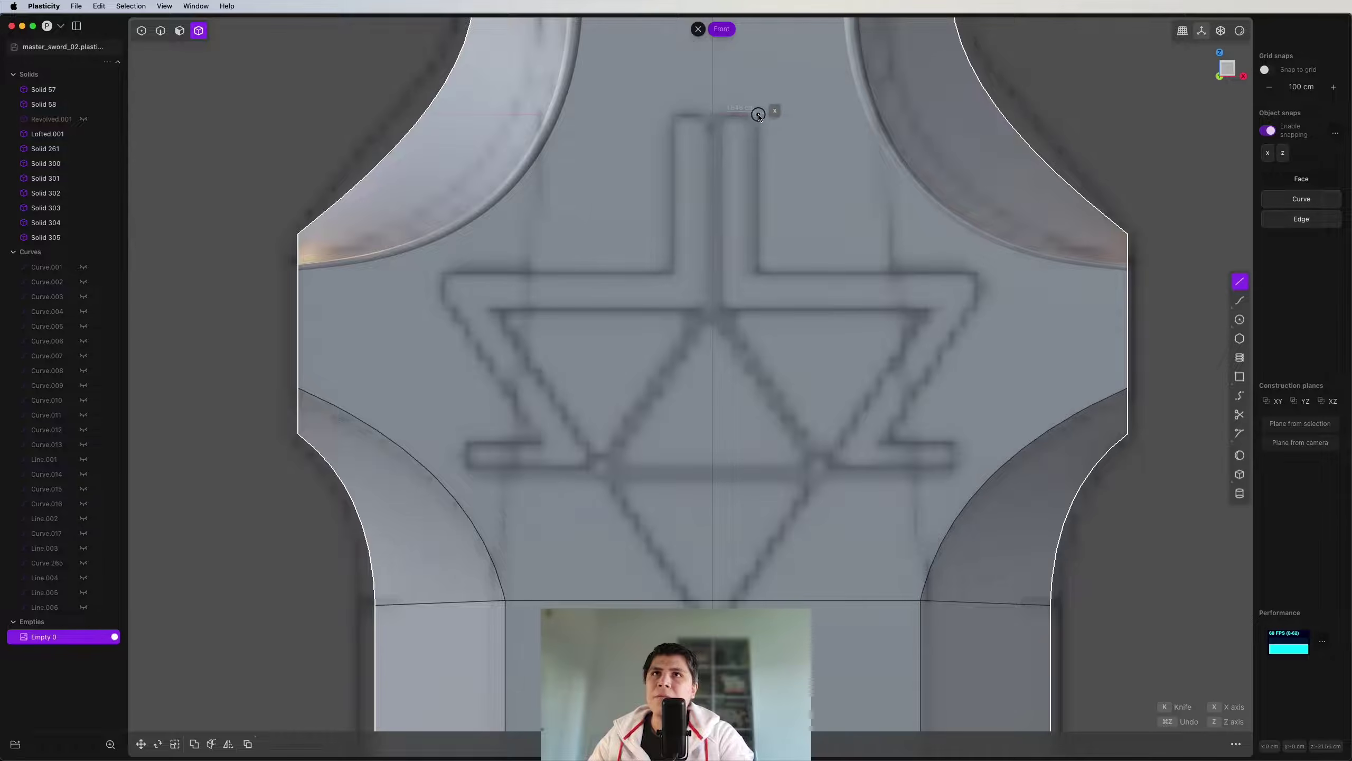
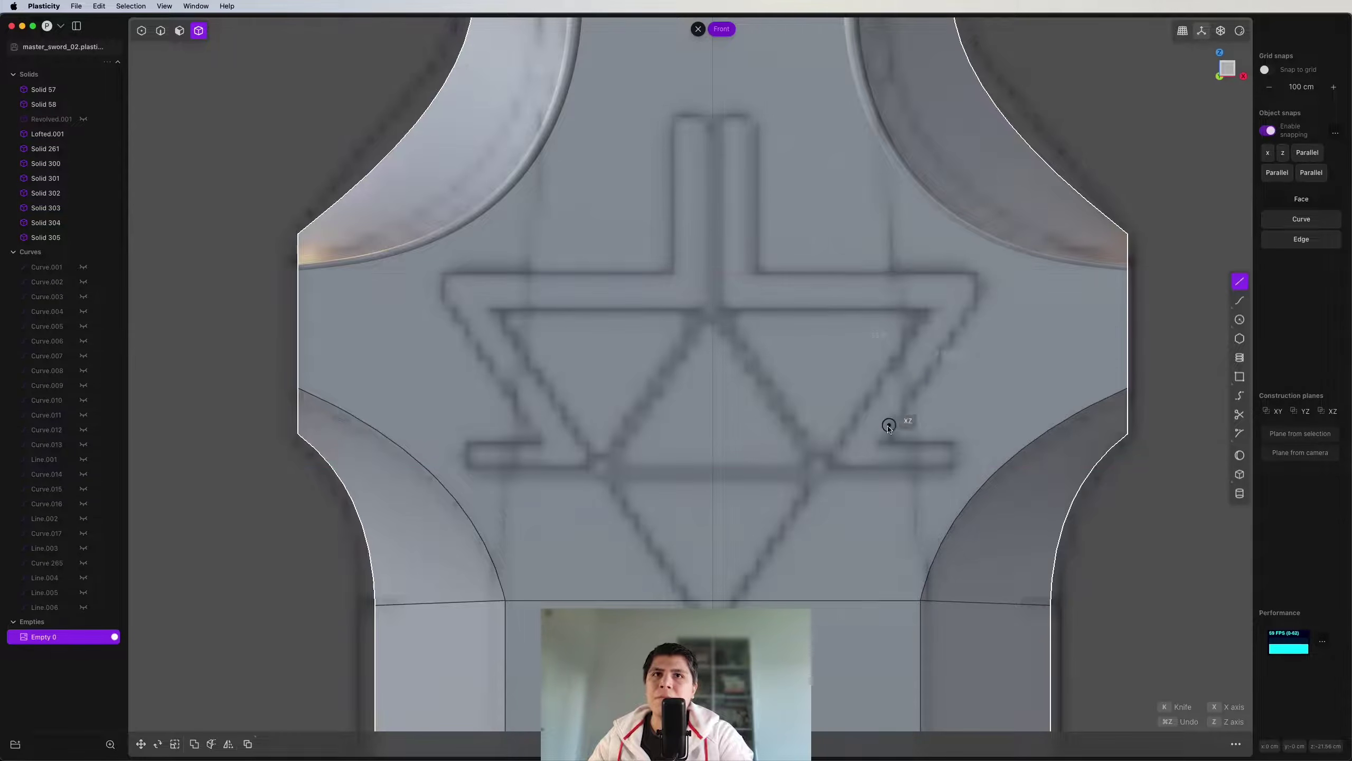
left_click(931, 309)
left_click(736, 115)
scroll(793, 202, "down", 3)
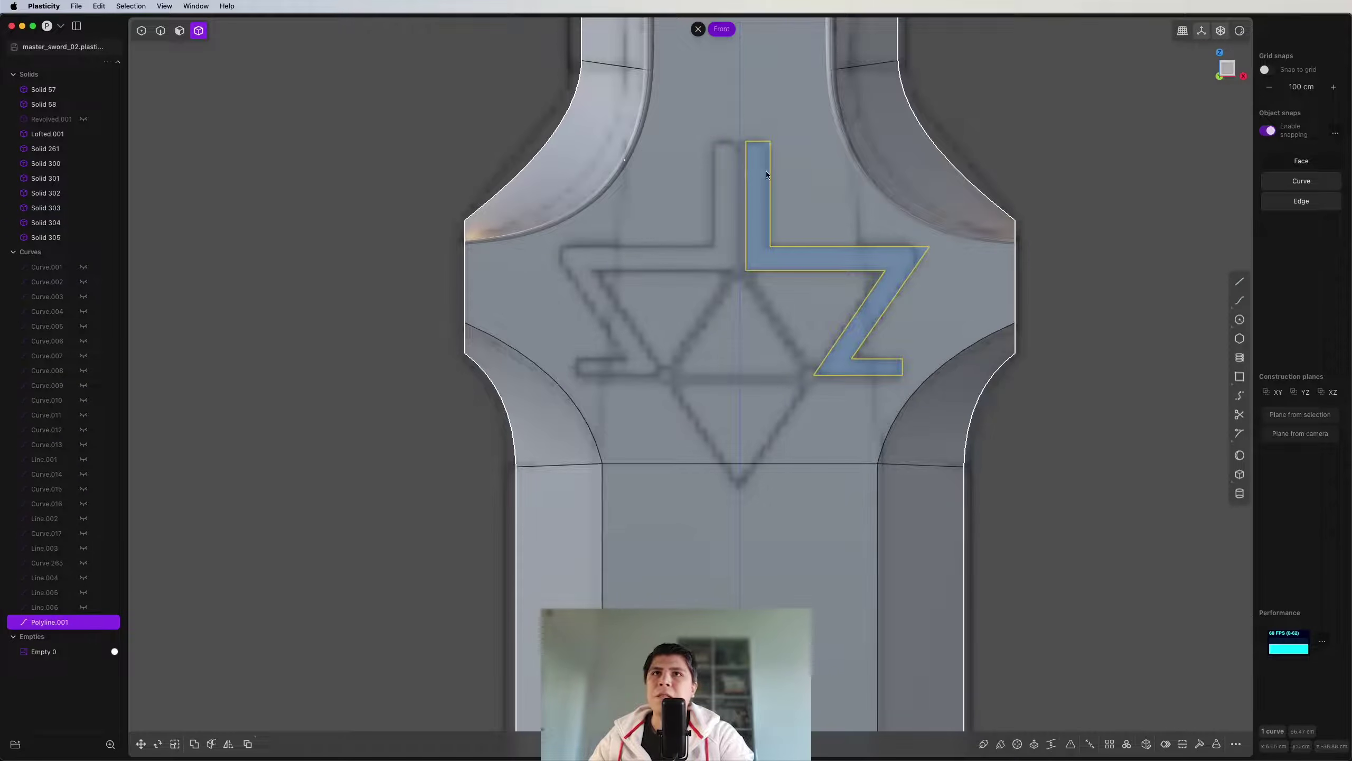
Step: Fillet the outline's outer right corner and its lower inner corner by about 0.6 cm each
scroll(946, 272, "up", 5)
key("1")
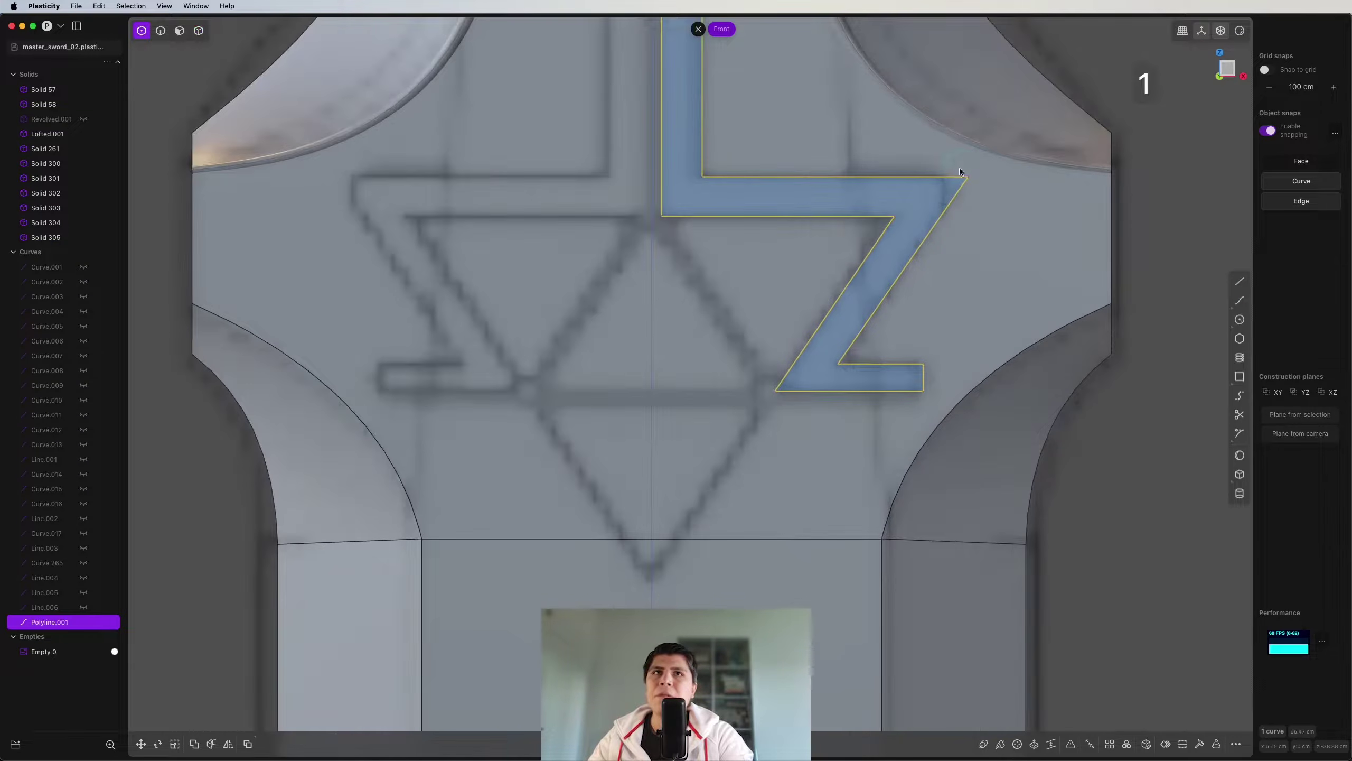
key("b")
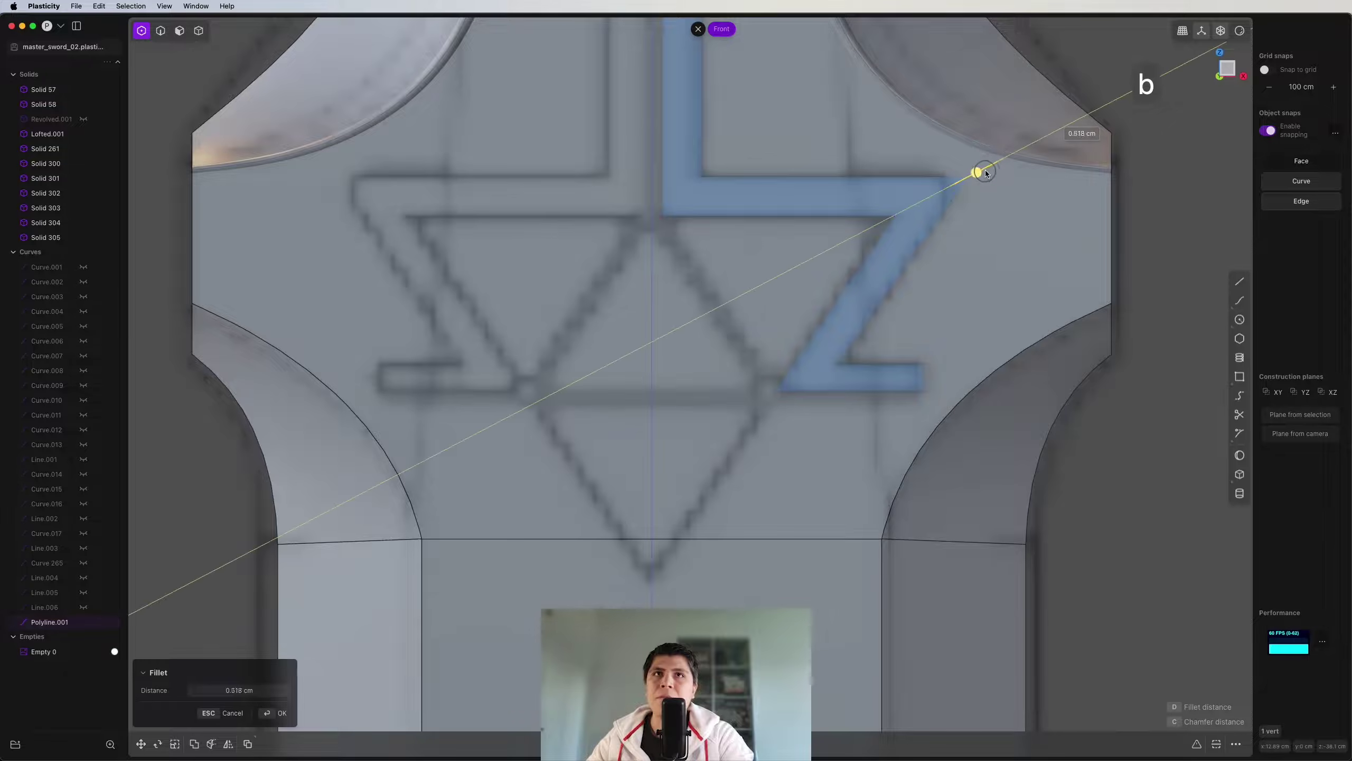
left_click(991, 173)
right_click(991, 172)
left_click(781, 392)
key("b")
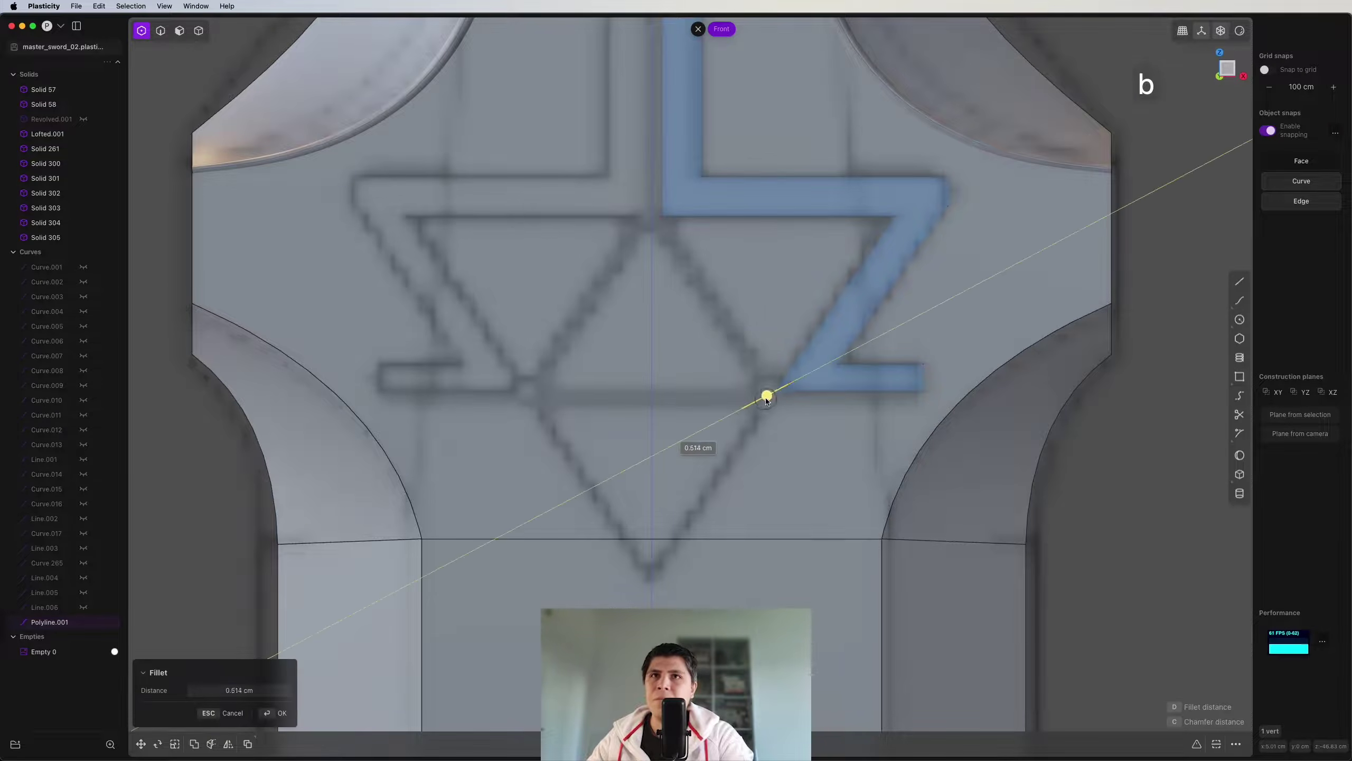
left_click(767, 397)
right_click(768, 397)
Step: Fillet the outline's stem end and elbow corners, and mirror the rounded outline across the centre line
middle_click_drag(766, 240, 785, 403, "shift")
left_click_drag(773, 130, 655, 197)
key("b")
left_click_drag(700, 270, 691, 273)
right_click(691, 273)
left_click(819, 293)
scroll(830, 305, "down", 5)
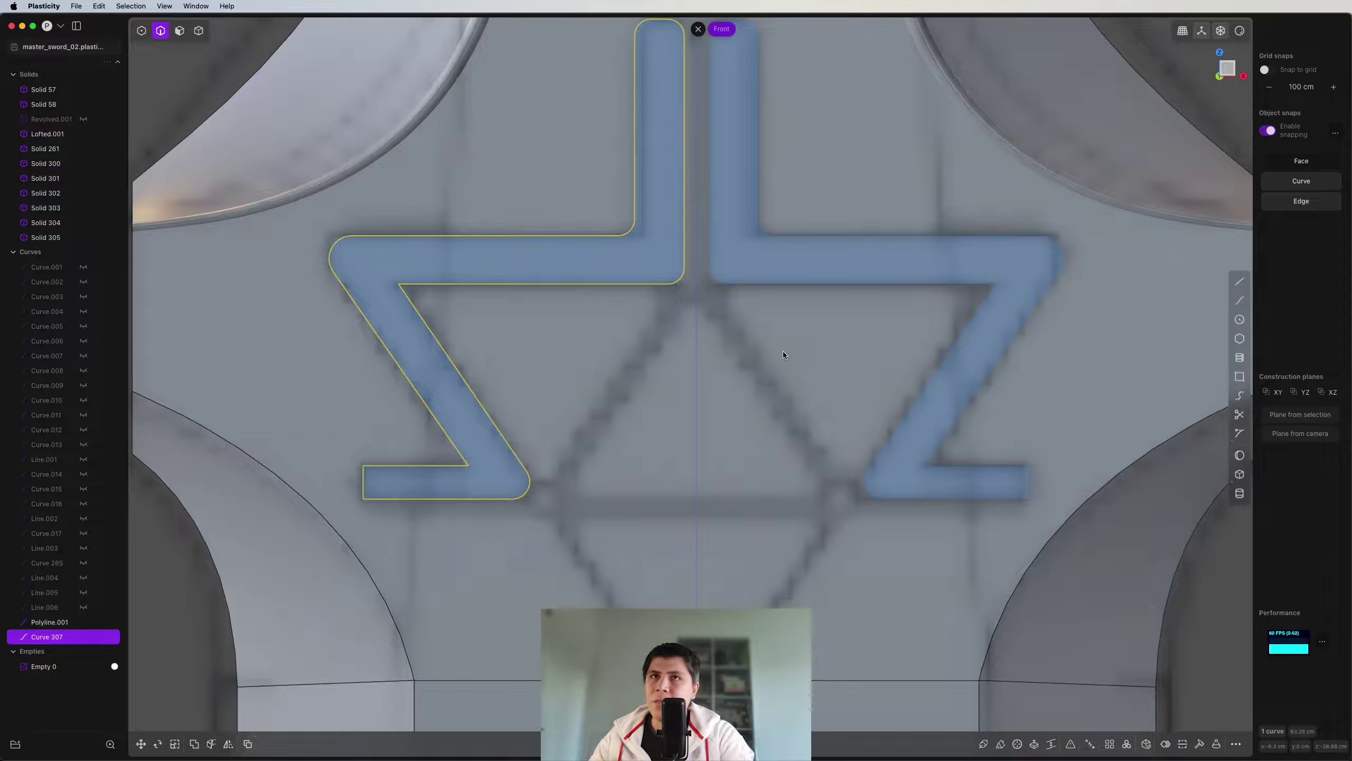
Step: Draw a closed inverted triangle between the two outline halves, following the reference emblem with its tip on the centre line
key("shift+a")
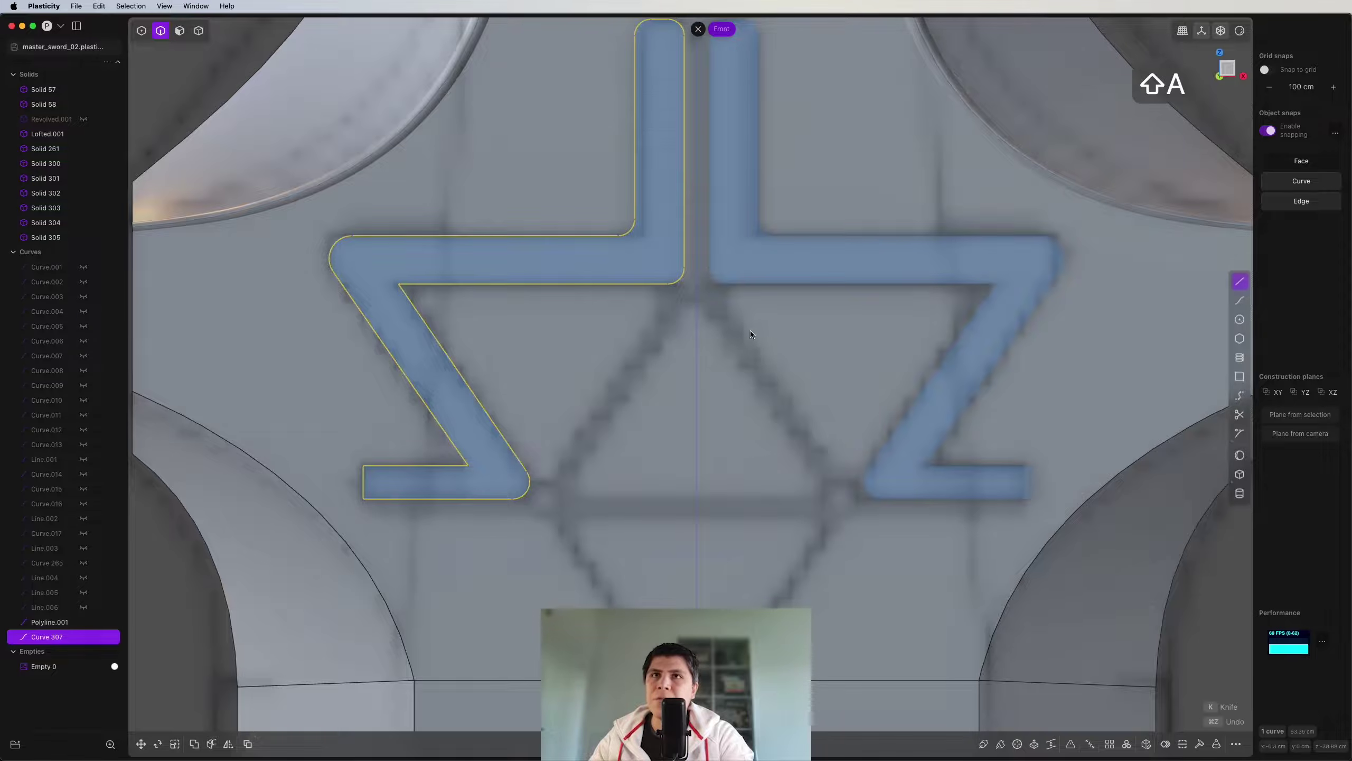
left_click(418, 294)
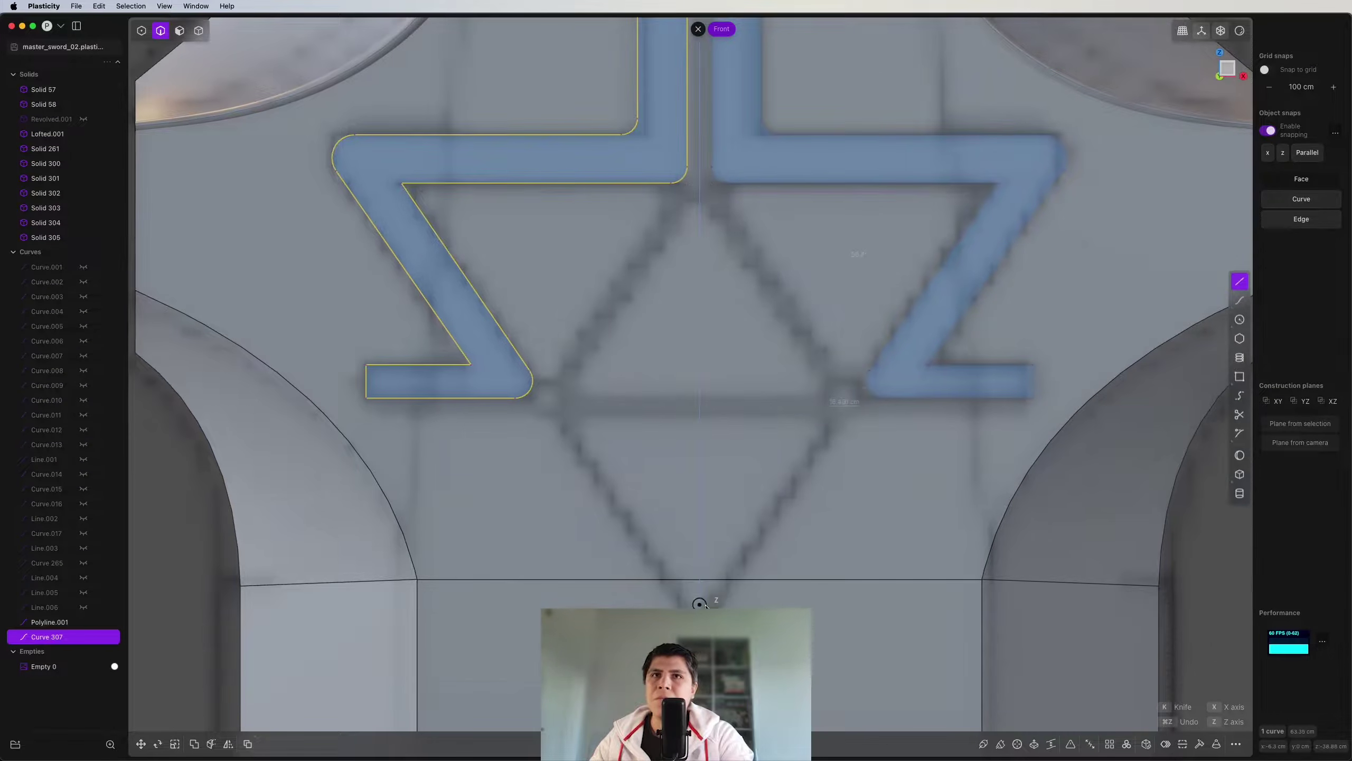
right_click(864, 328)
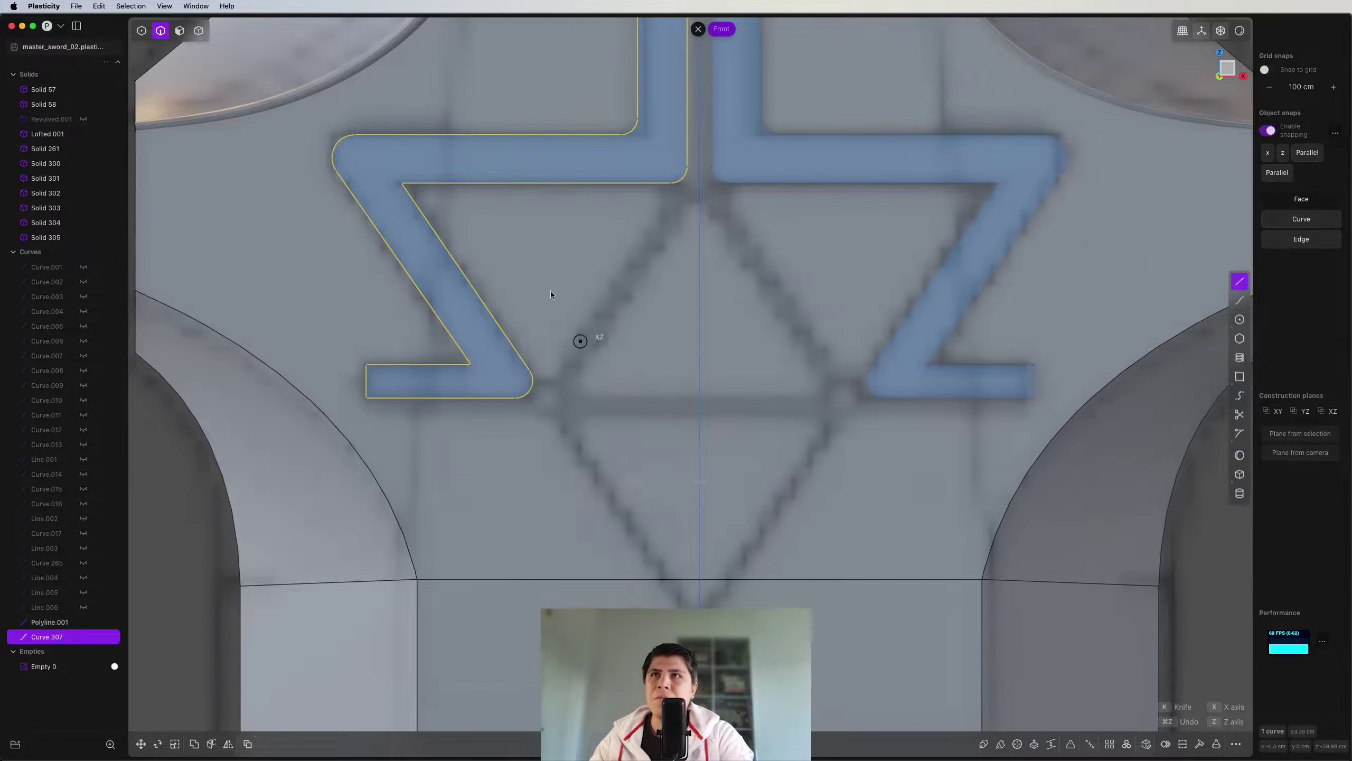
middle_click_drag(855, 327, 861, 378, "shift")
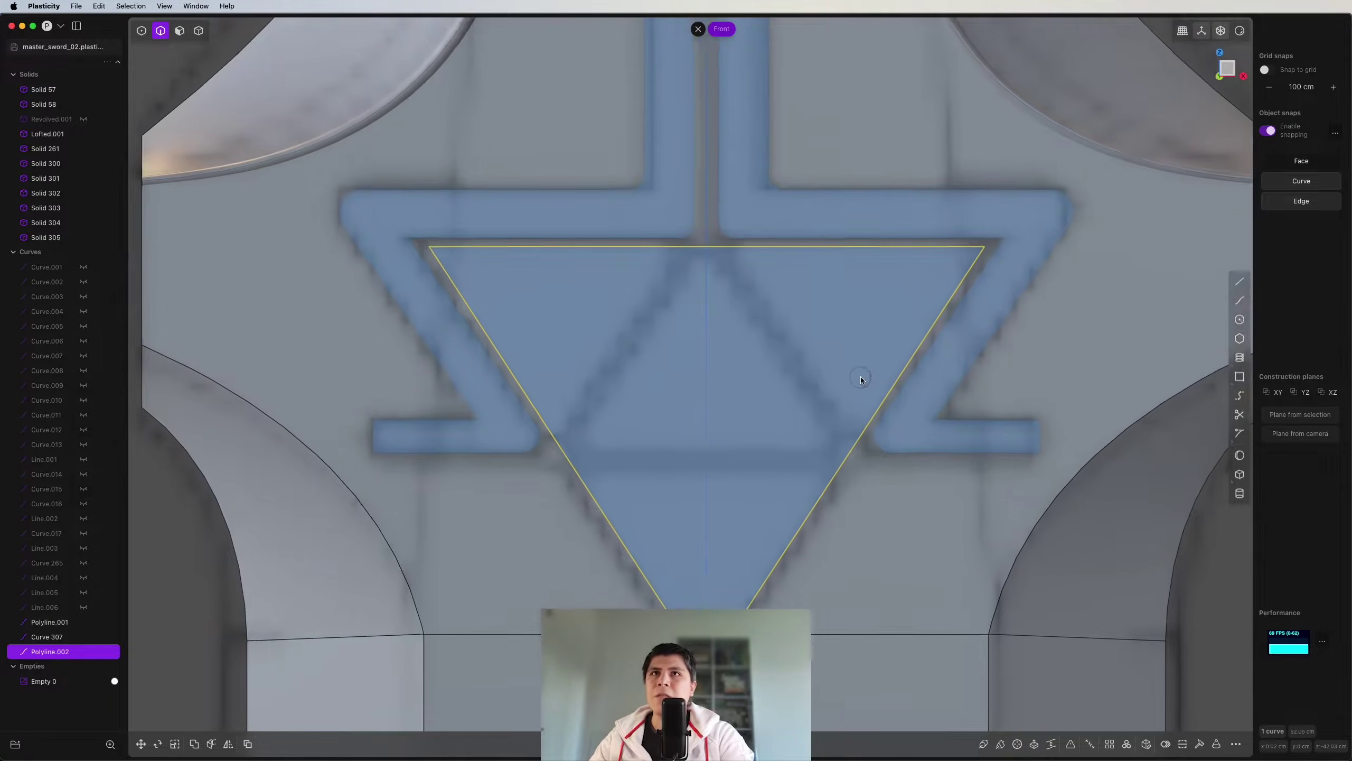
Step: Imprint the inverted triangle and both rounded outline halves onto the blade's flare
key("shift+i")
left_click(896, 503)
right_click(896, 504)
left_click(769, 167)
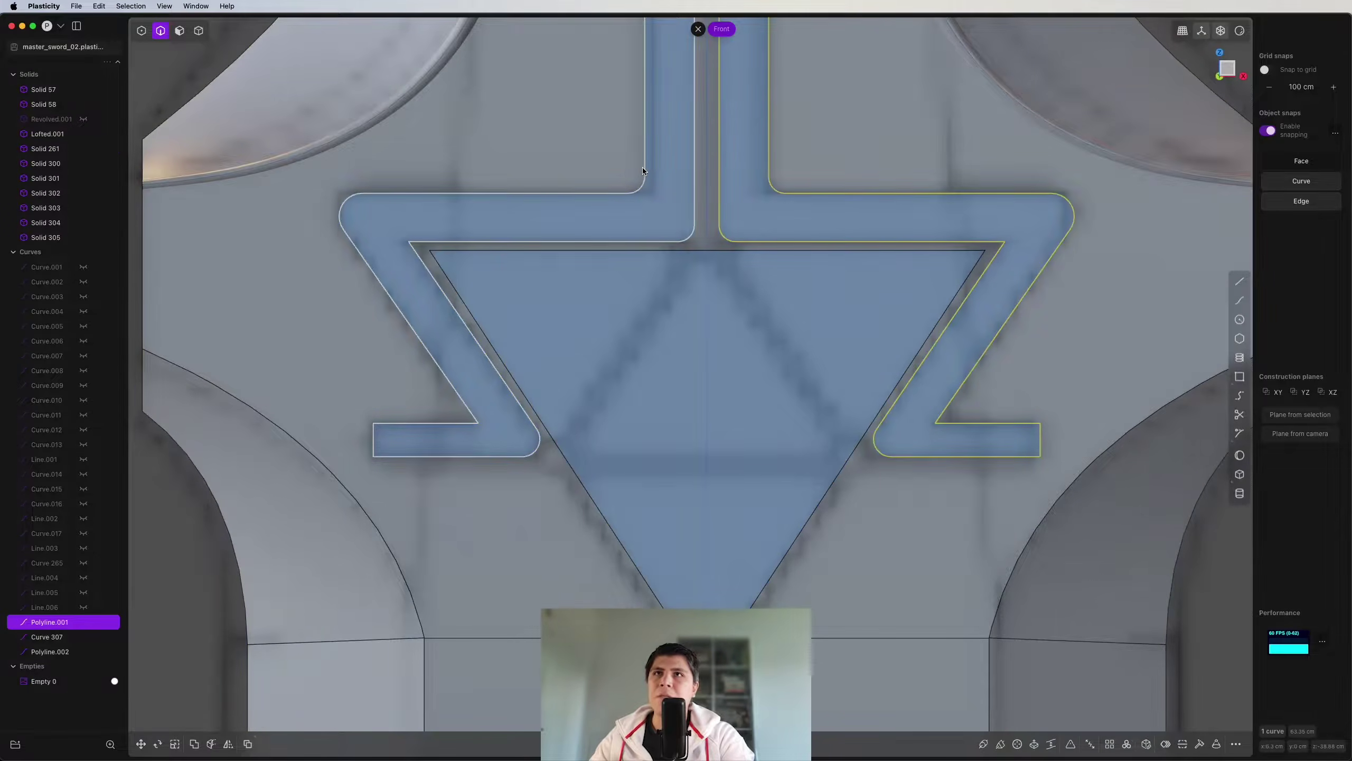
left_click(643, 168, "shift")
key("shift+i")
left_click(803, 160)
right_click(811, 154)
Step: Draw a slanted line from the triangle's top edge to its left side and mirror it across the centre line
key("2")
key("shift+a")
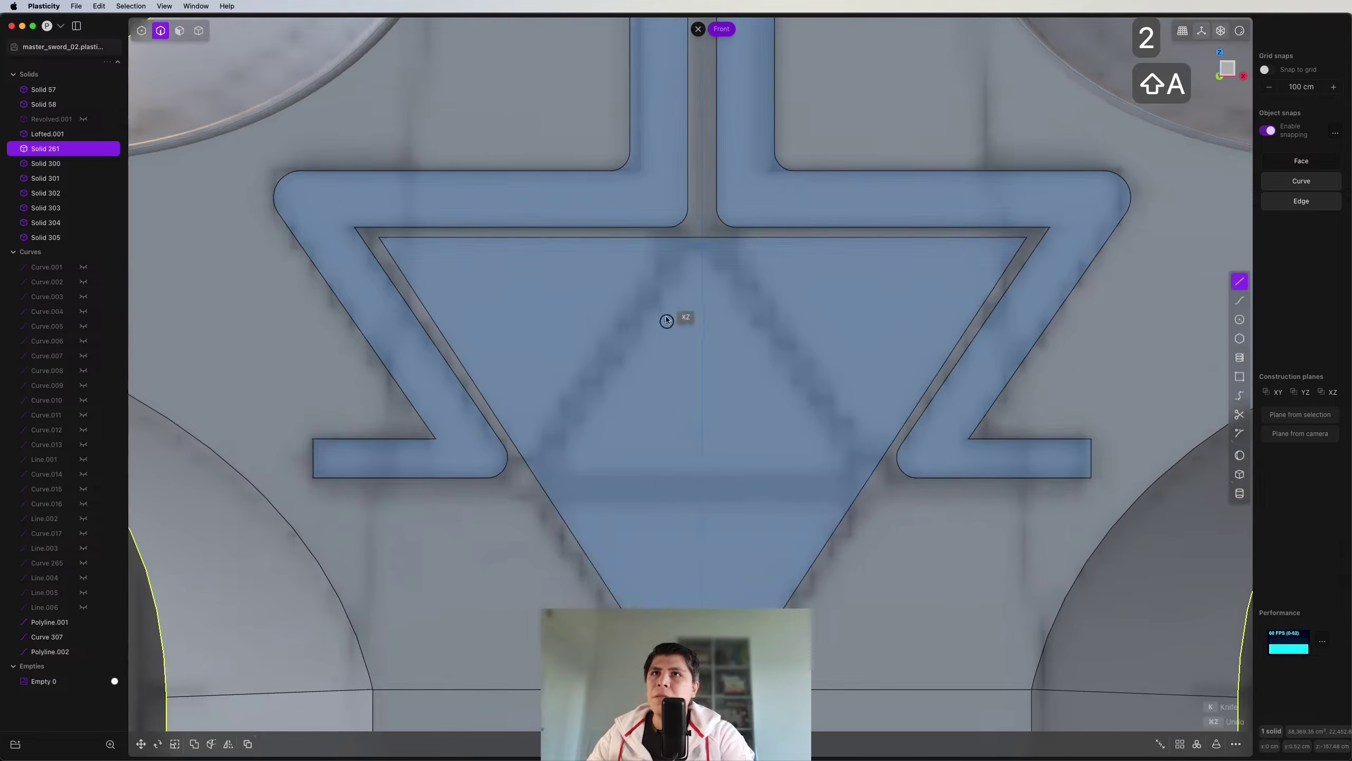
left_click(674, 237)
left_click(526, 463)
right_click(733, 354)
key("alt+x")
key("x")
right_click(697, 328)
Step: Draw a slanted line from the top edge's midpoint to the left side, add a horizontal line below, and mirror the slanted one
key("shift+a")
left_click(702, 238)
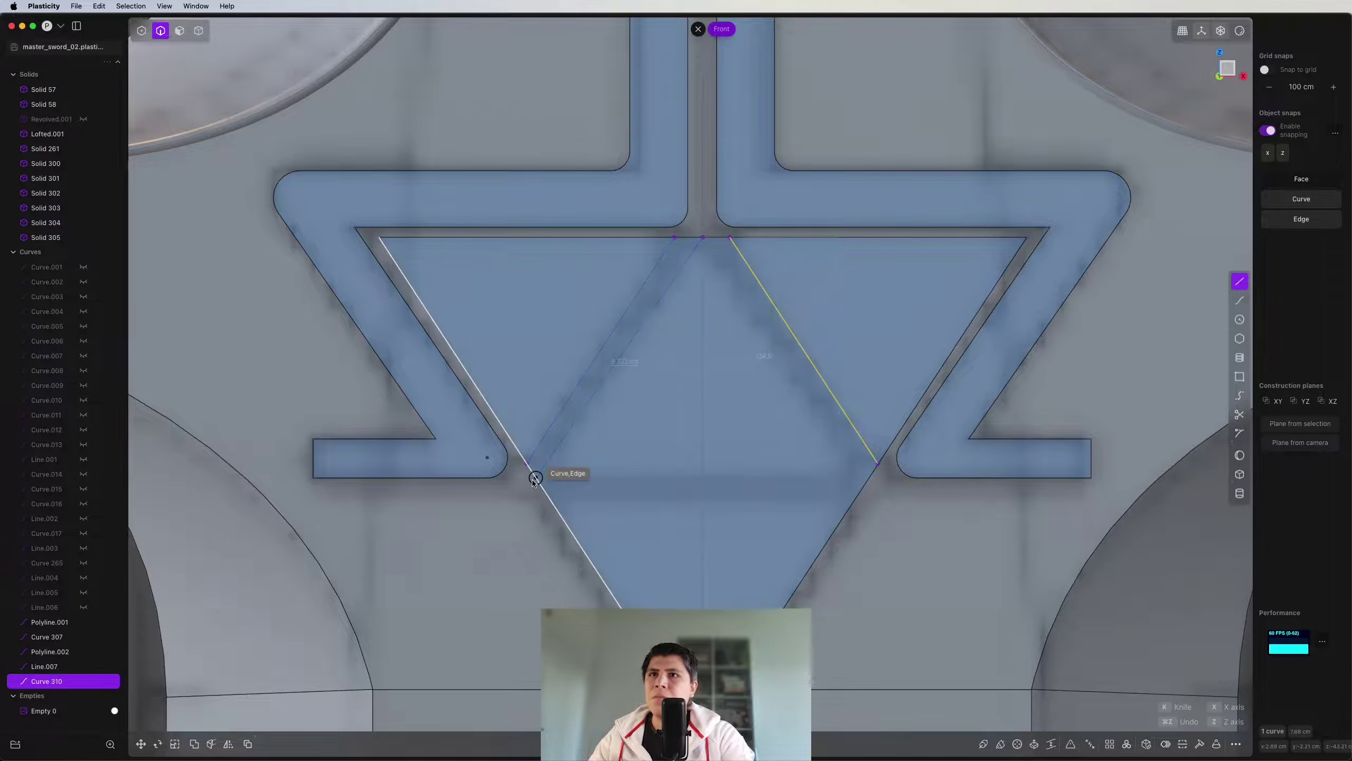
left_click(536, 476)
key("shift+a")
left_click(543, 490)
left_click(893, 490)
key("2")
left_click(665, 292)
key("alt+x")
key("x")
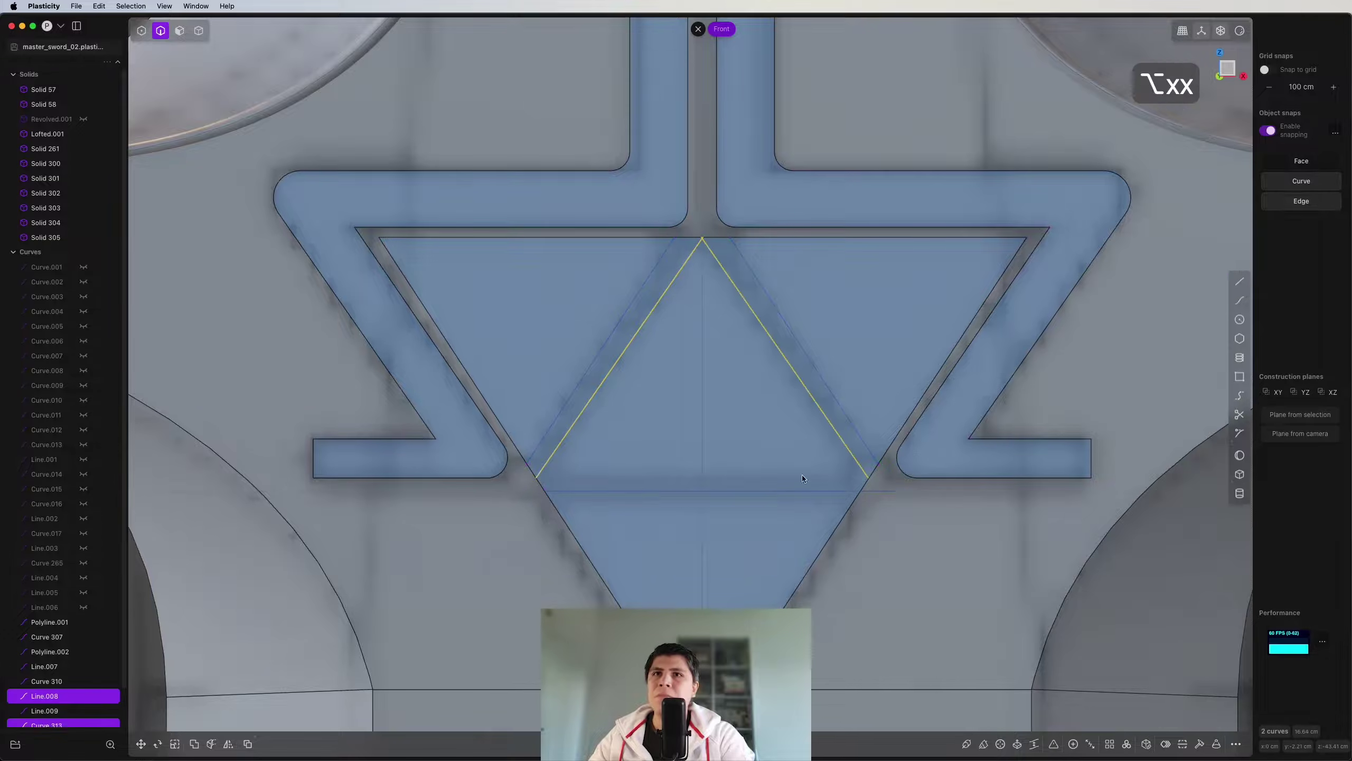
Step: Close the inner triangle with a horizontal line between its lower corners and imprint its three sides onto the blade
key("shift+a")
left_click(536, 477)
left_click(868, 477)
key("2")
left_click(805, 383)
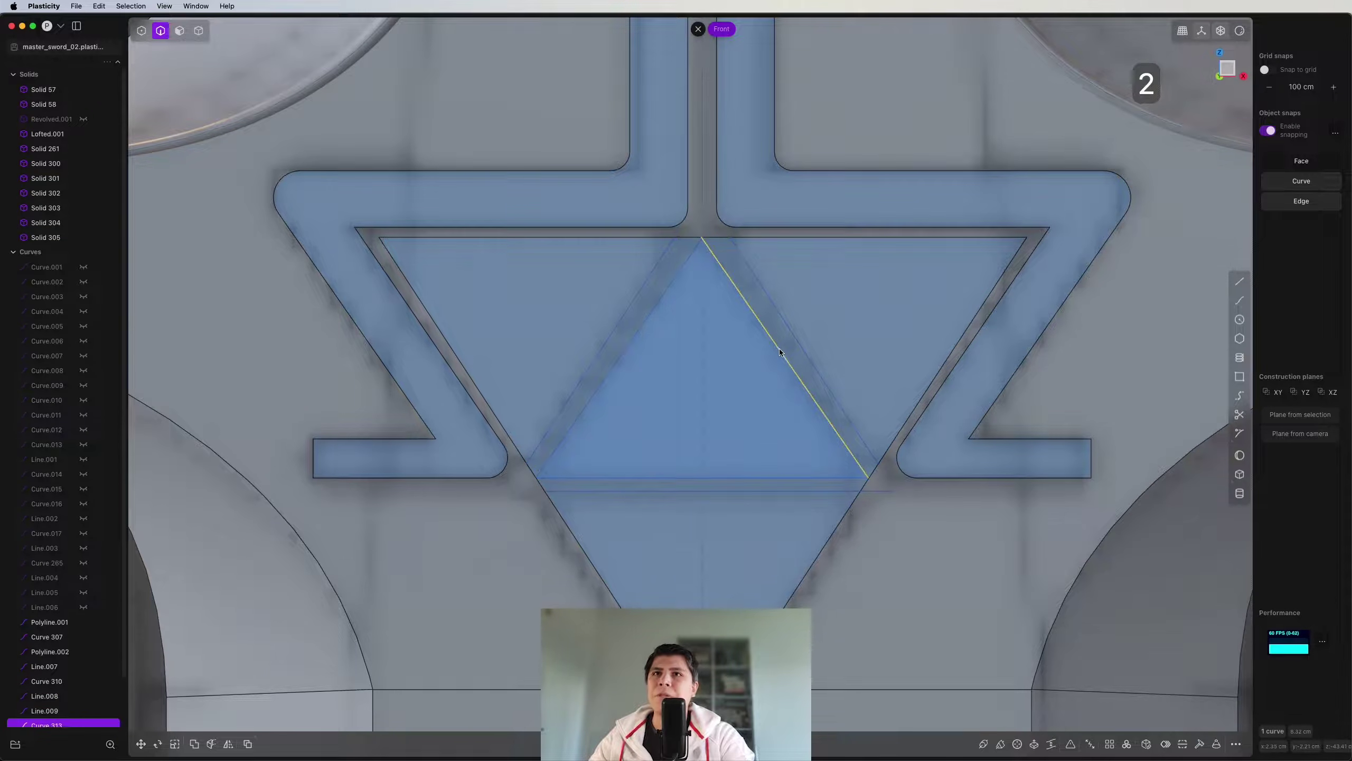
left_click(638, 323)
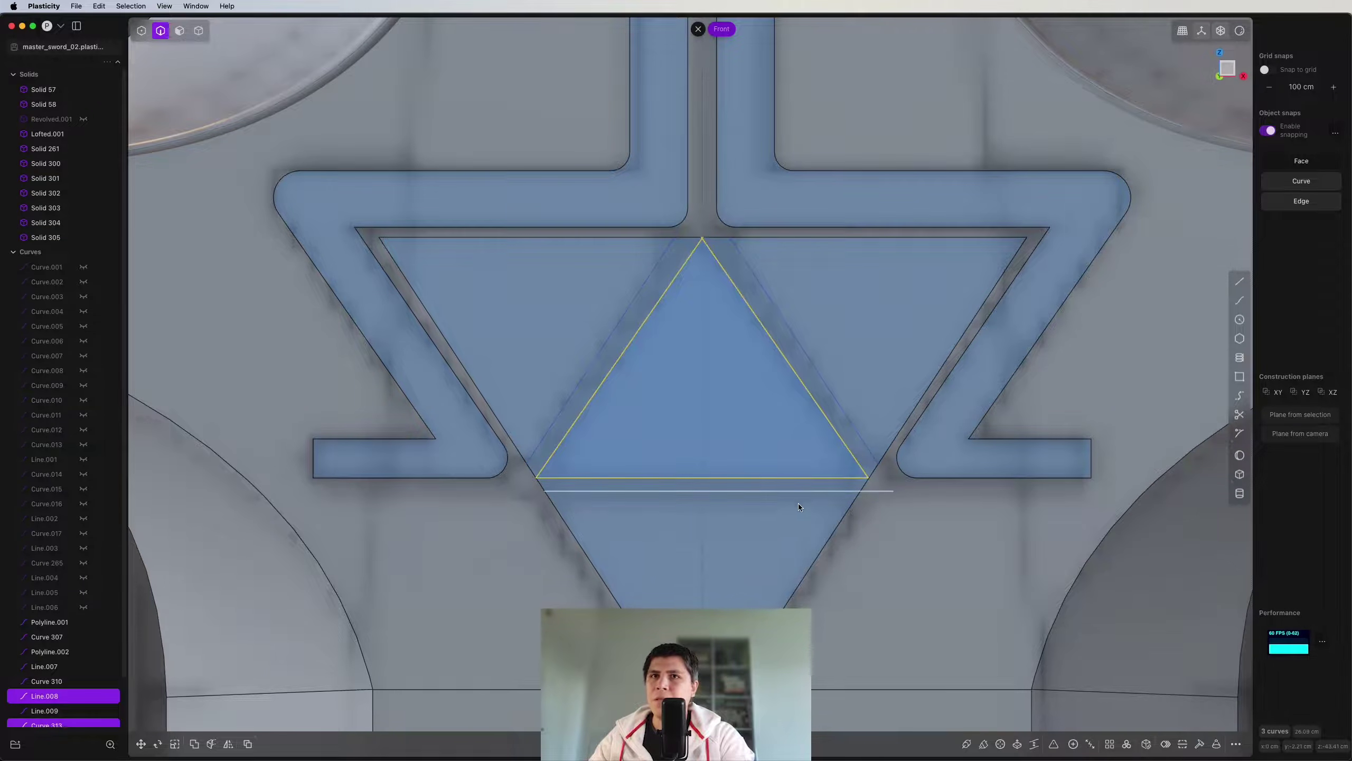
key("Escape")
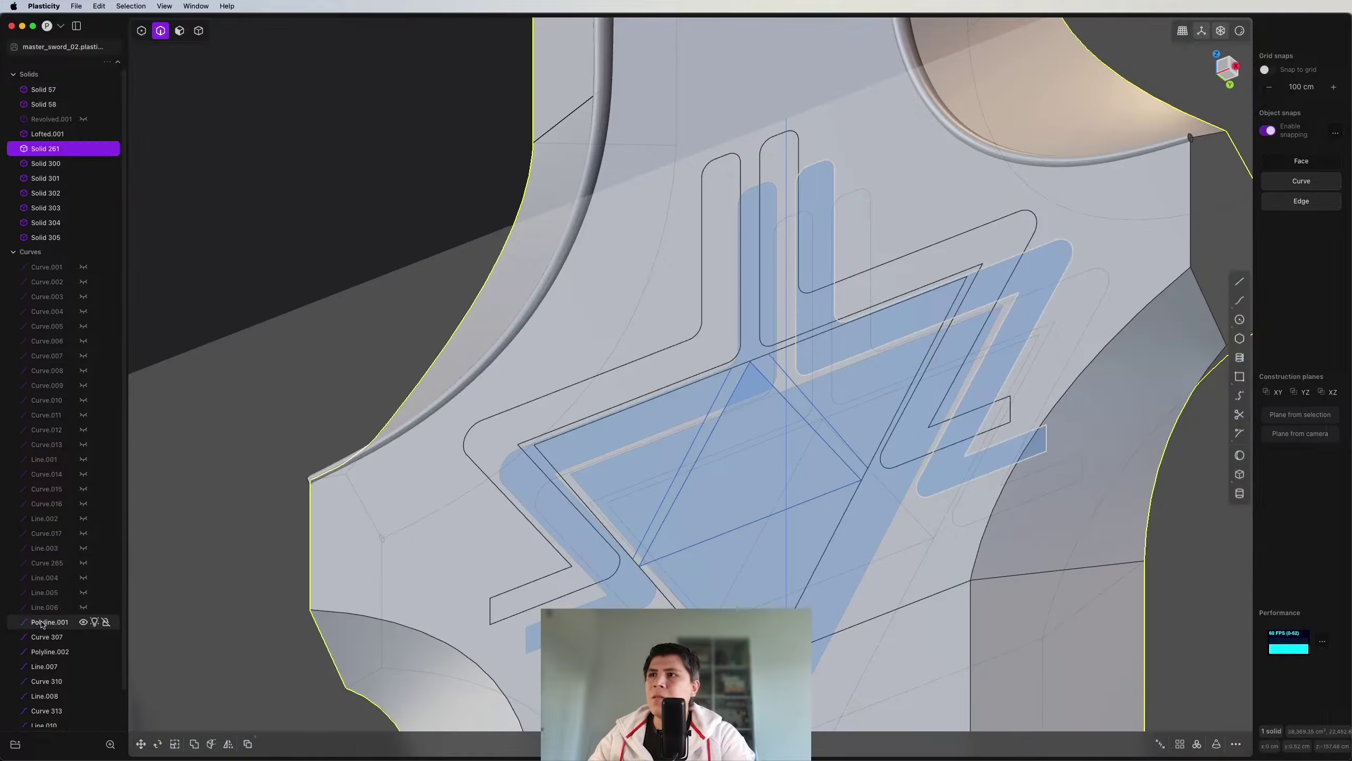
Step: Hide the emblem's construction curves from Polyline.001 through Line.010
scroll(42, 624, "down", 2)
left_click(46, 587)
left_click(44, 690, "shift")
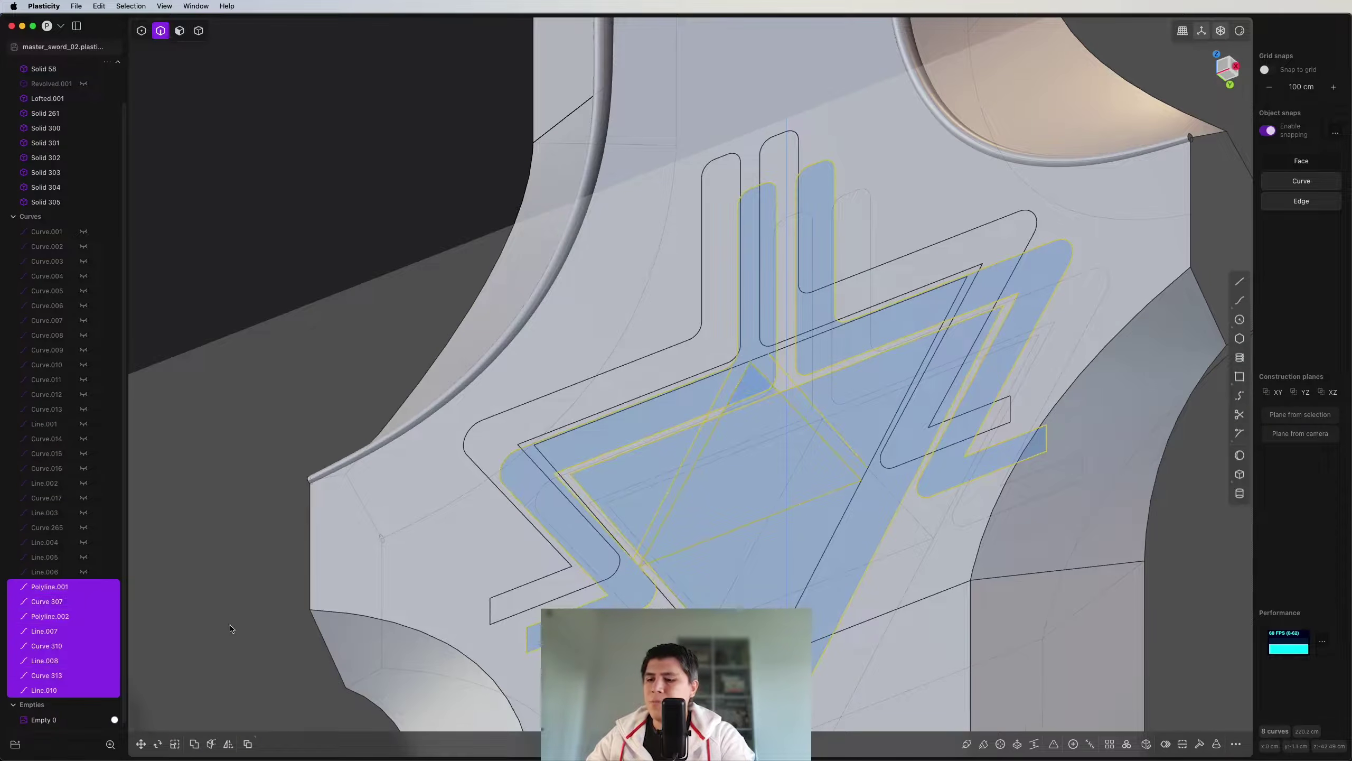
key("h")
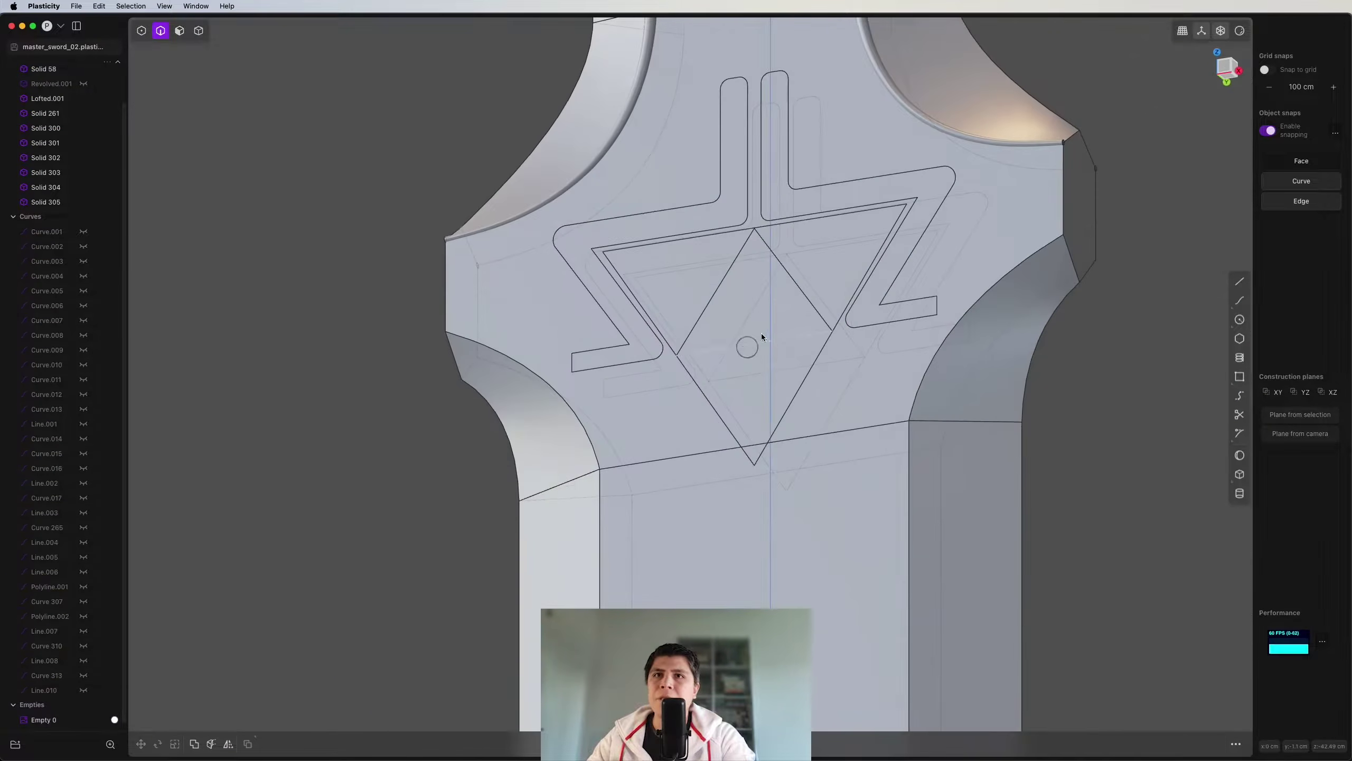
Step: Offset the two outline faces and the three triangle faces around the central one inward into the blade
middle_click_drag(747, 346, 760, 473)
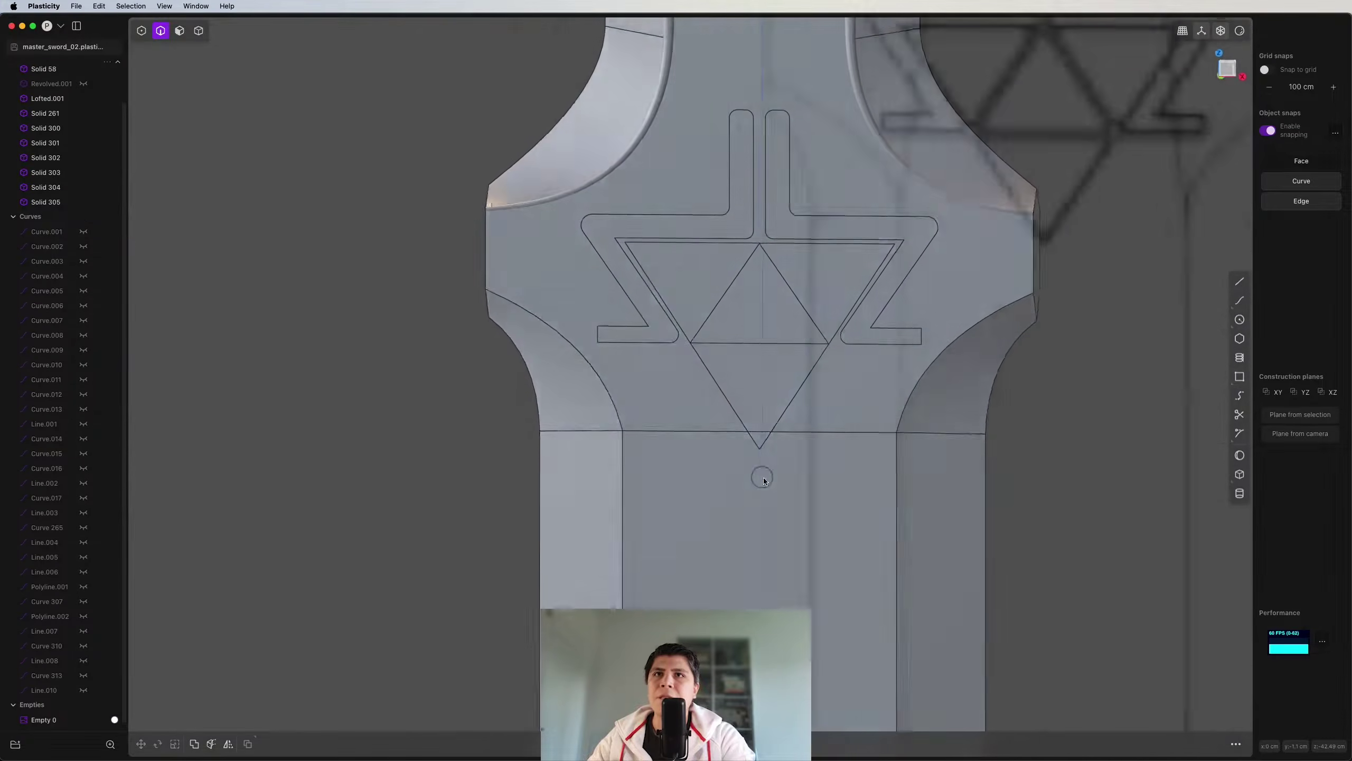
scroll(819, 240, "up", 3)
key("3")
left_click(820, 238)
left_click(795, 276, "shift")
left_click(649, 236)
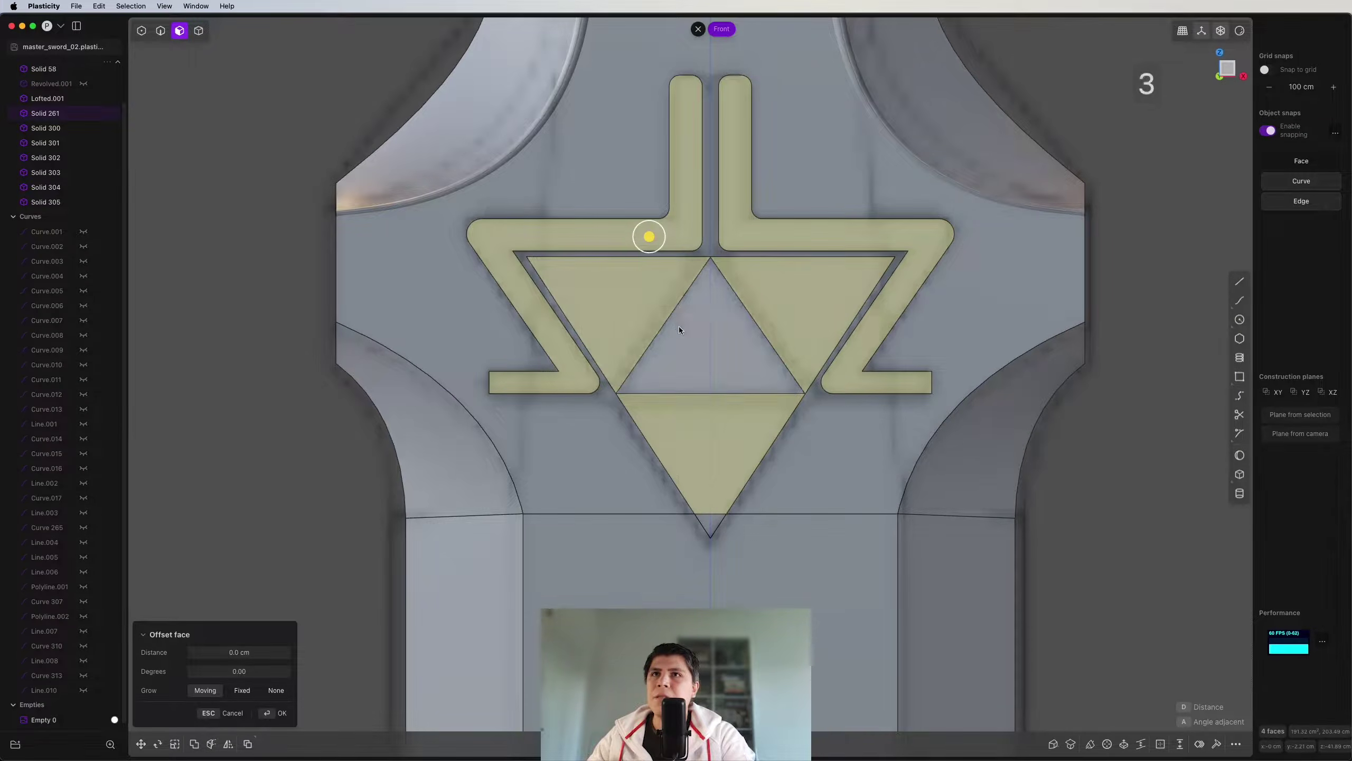
middle_click_drag(678, 326, 694, 472)
middle_click_drag(727, 570, 702, 457)
scroll(702, 458, "up", 3)
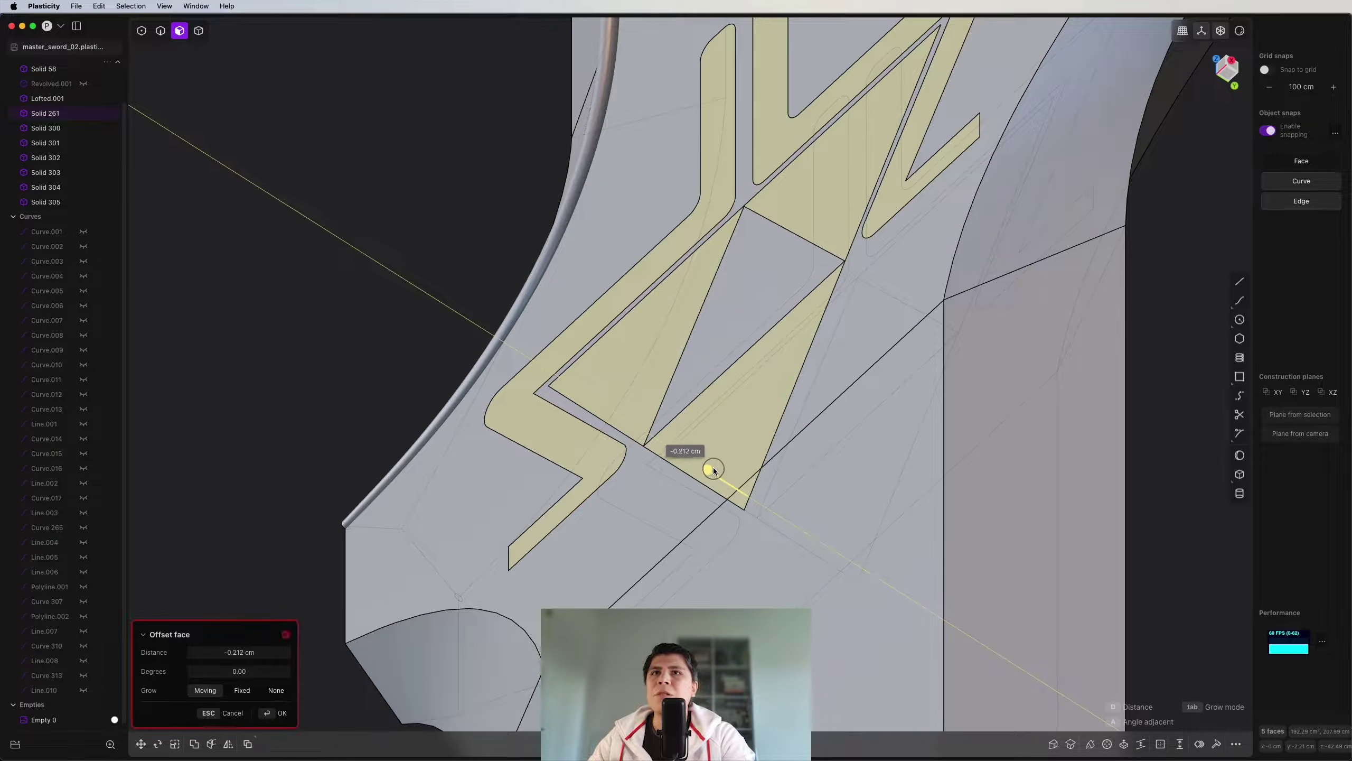
left_click(737, 327)
left_click_drag(699, 304, 711, 305)
key("Return")
Step: Push the central triangle's face into the blade to the level of the surrounding recess
middle_click_drag(716, 312, 772, 277)
left_click(774, 275)
mouse_move(754, 256)
left_mouse_down()
mouse_move(737, 236)
mouse_move(751, 237)
left_mouse_up()
scroll(742, 245, "up", 2)
key("e")
key("Return")
middle_click_drag(751, 239, 767, 440)
scroll(760, 341, "up", 8)
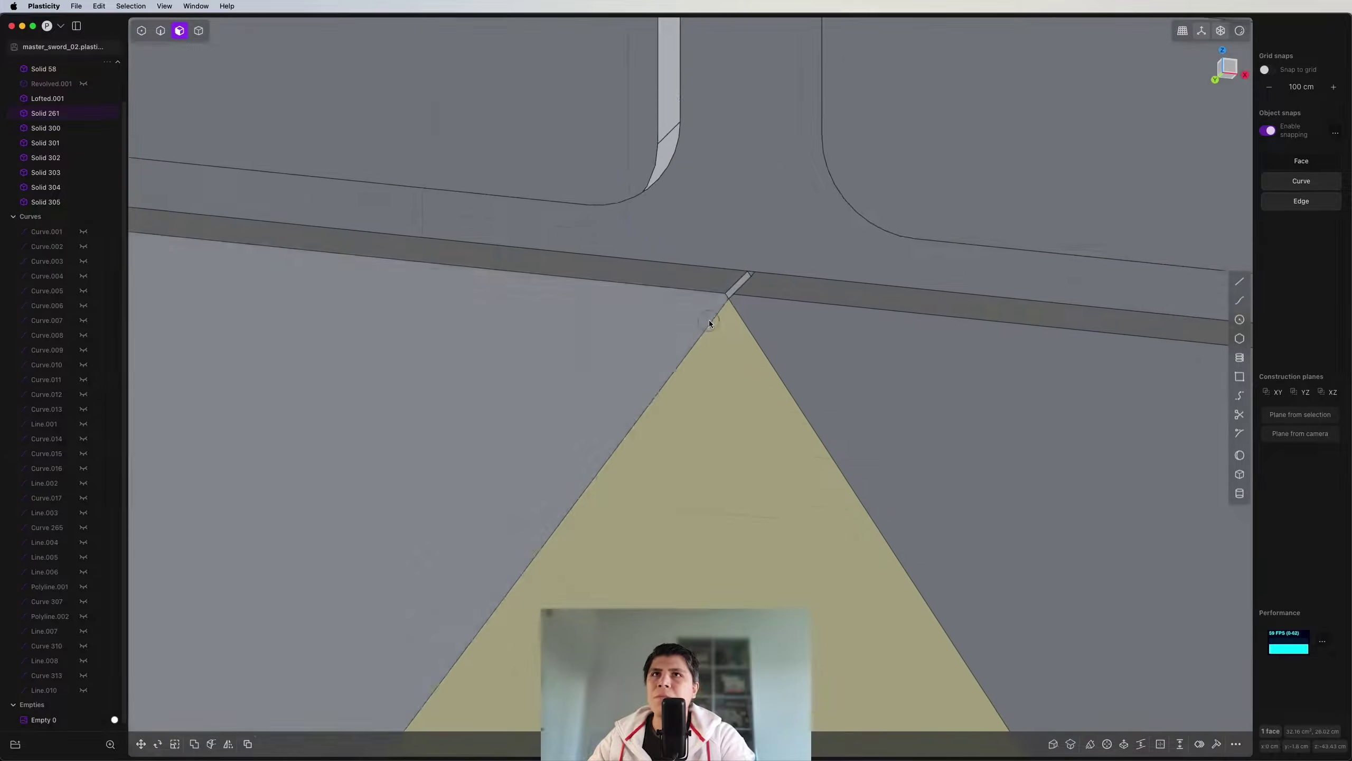
Step: Try to offset the central triangle's face by about 0.234 cm
left_click(748, 286)
key("c")
key("Escape")
scroll(753, 267, "down", 10)
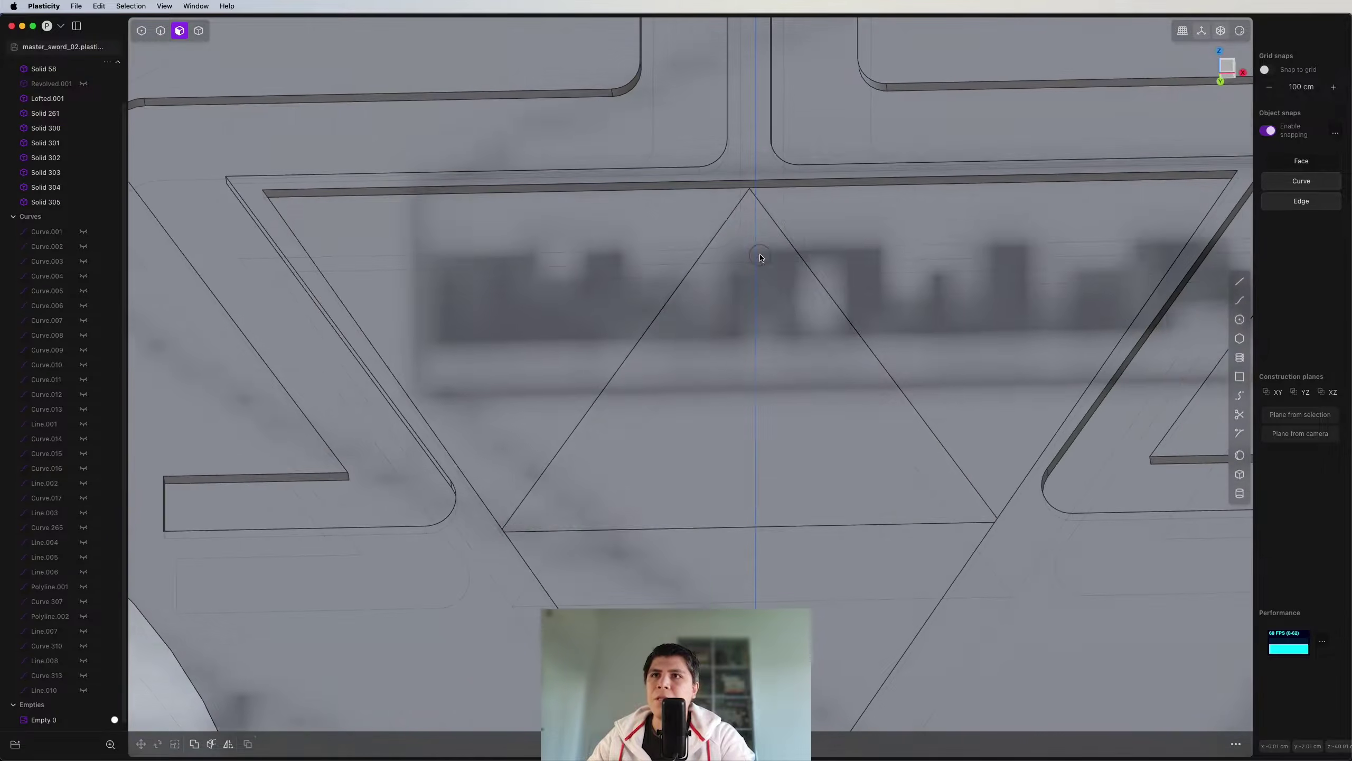
middle_click_drag(760, 257, 731, 285)
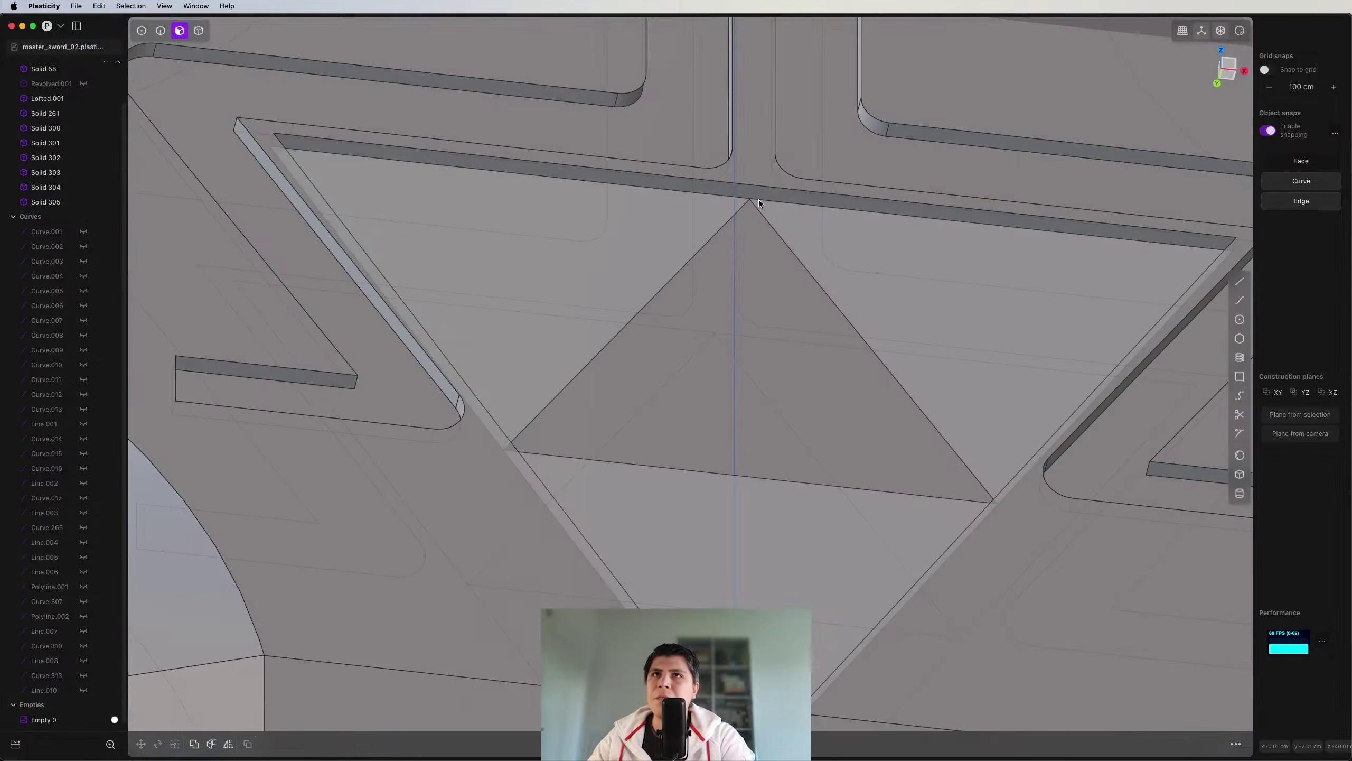
left_click(731, 286)
key("o")
left_click_drag(739, 259, 745, 255)
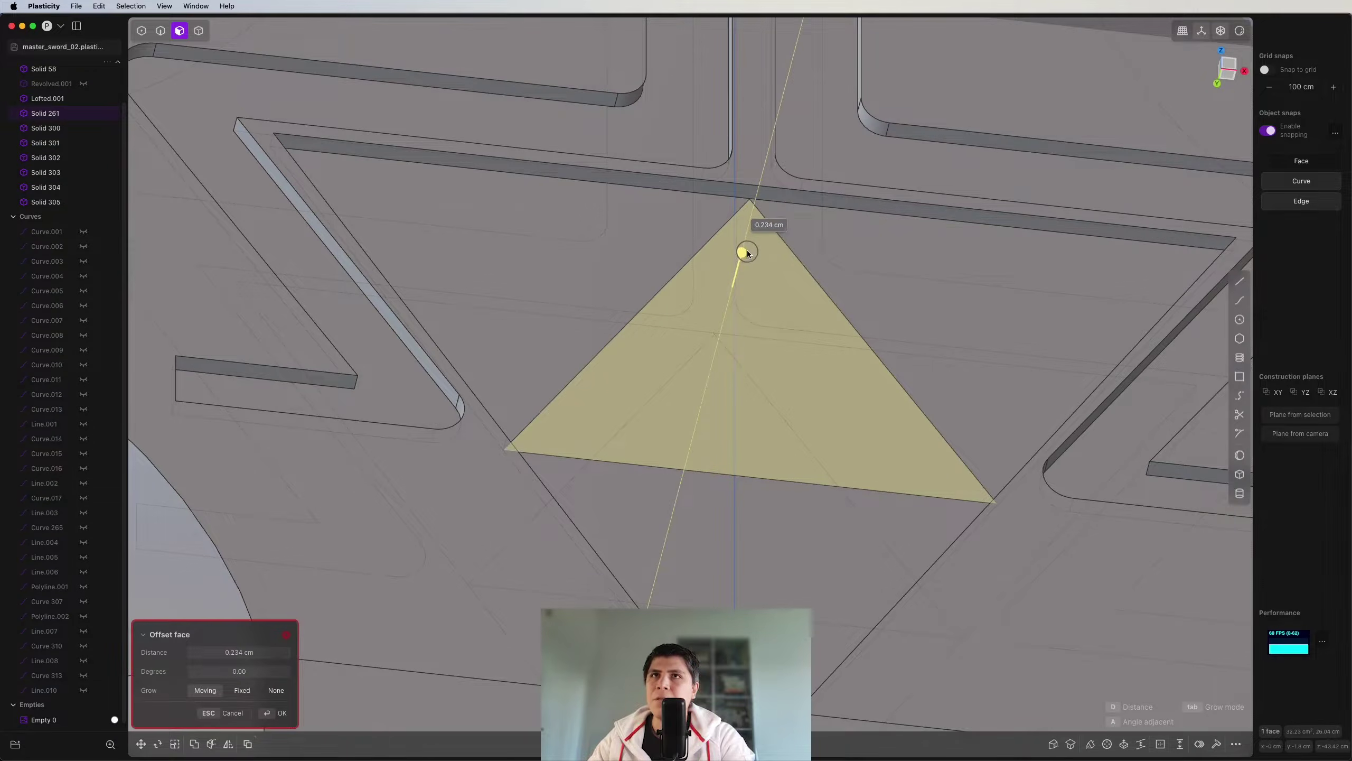
middle_click_drag(723, 262, 826, 333)
key("Return")
Step: Delete the inner triangle's edges from the floor of the large triangular recess
key("2")
left_click(826, 333)
key("f")
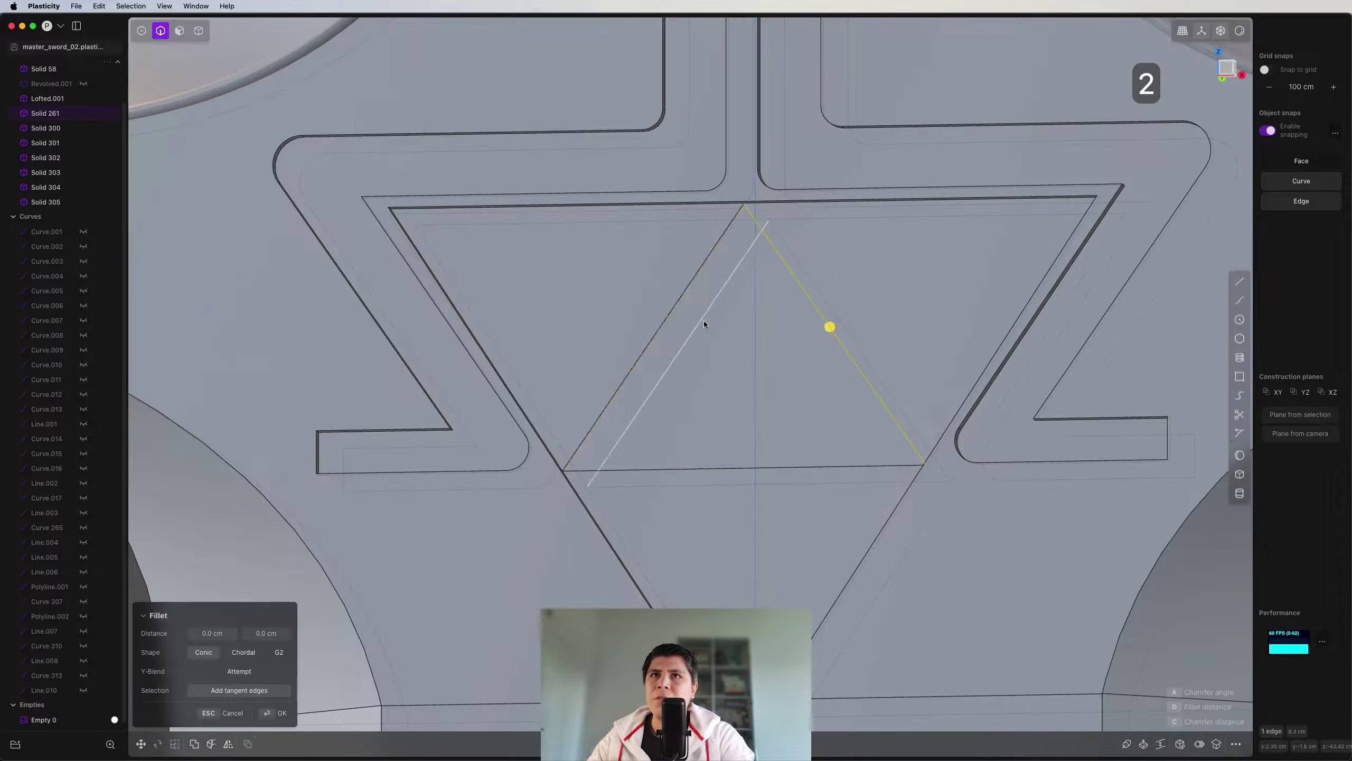
key("x")
left_click_drag(881, 293, 665, 491)
key("x")
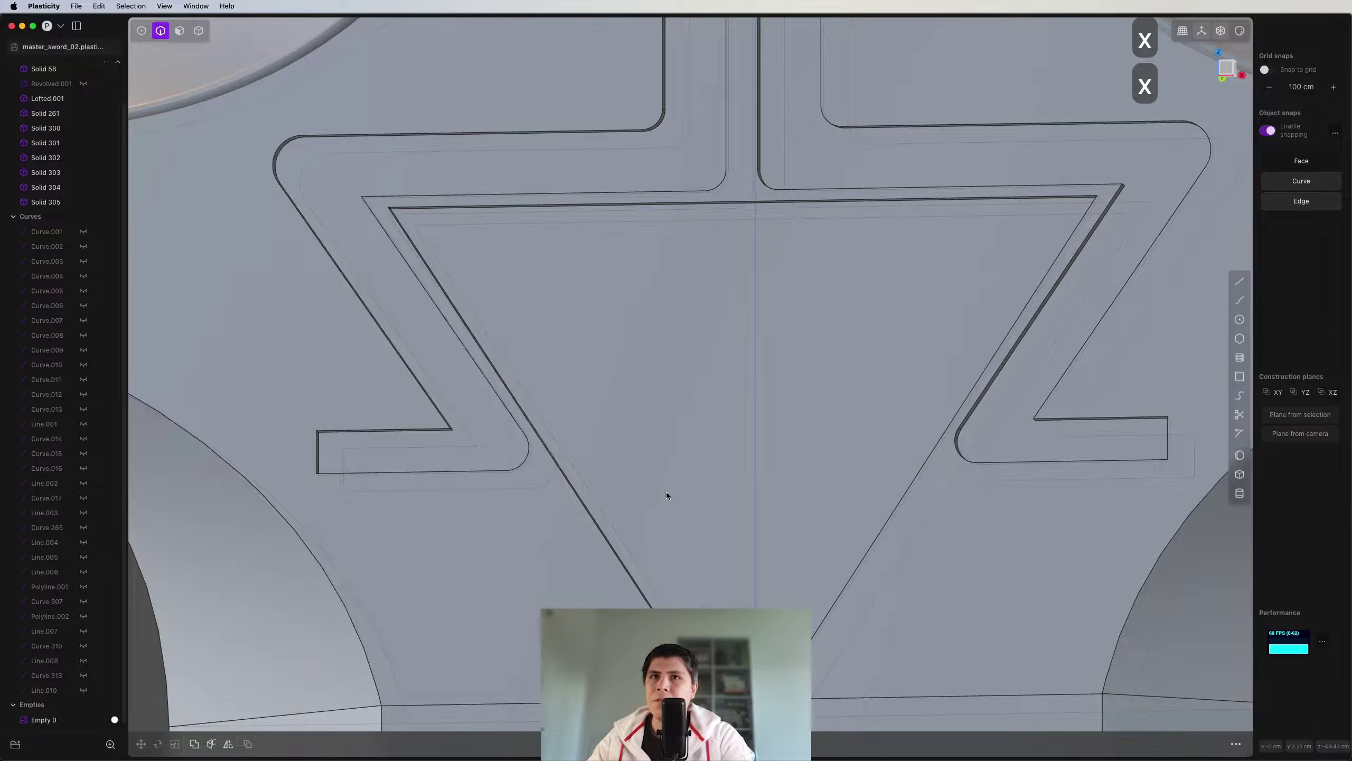
Step: Redraw the inner triangle in front view with its apex just below the recess's top edge and imprint it onto the blade
left_click(1227, 68)
scroll(891, 338, "up", 5)
key("shift+a")
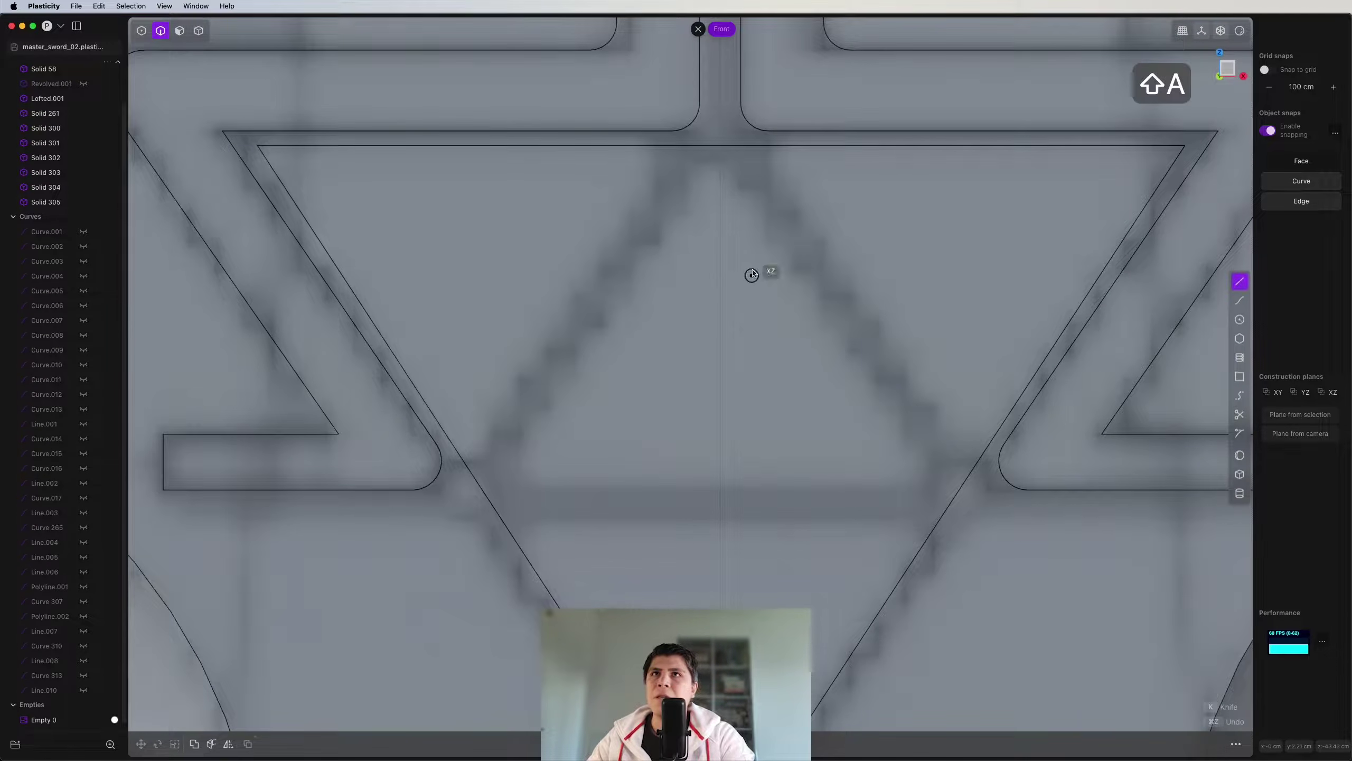
left_click(719, 146)
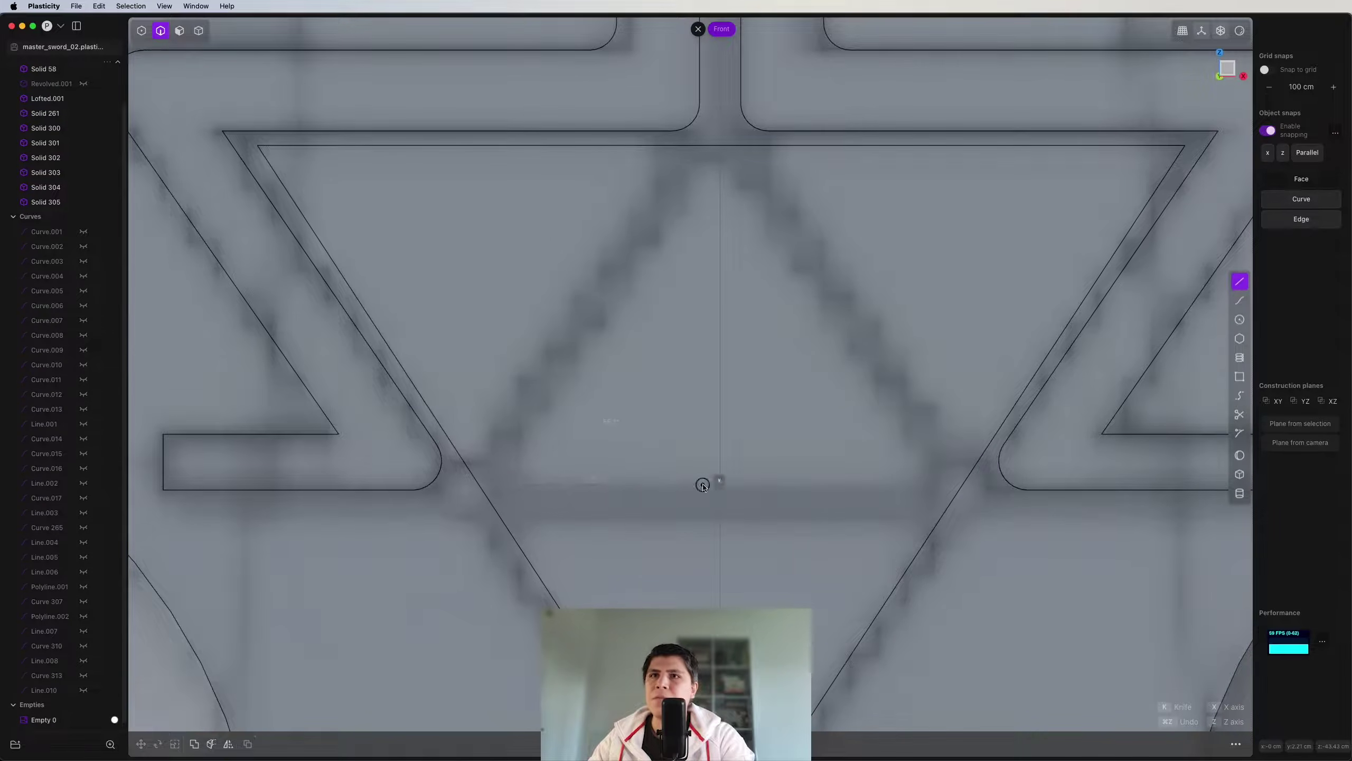
left_click(948, 485)
left_click(720, 154)
key("shift+i")
left_click(827, 352)
Step: Push the newly imprinted inner triangle's face deeper into the blade
middle_click_drag(826, 371, 799, 325)
key("3")
left_click_drag(746, 397, 751, 353)
scroll(752, 352, "down", 5)
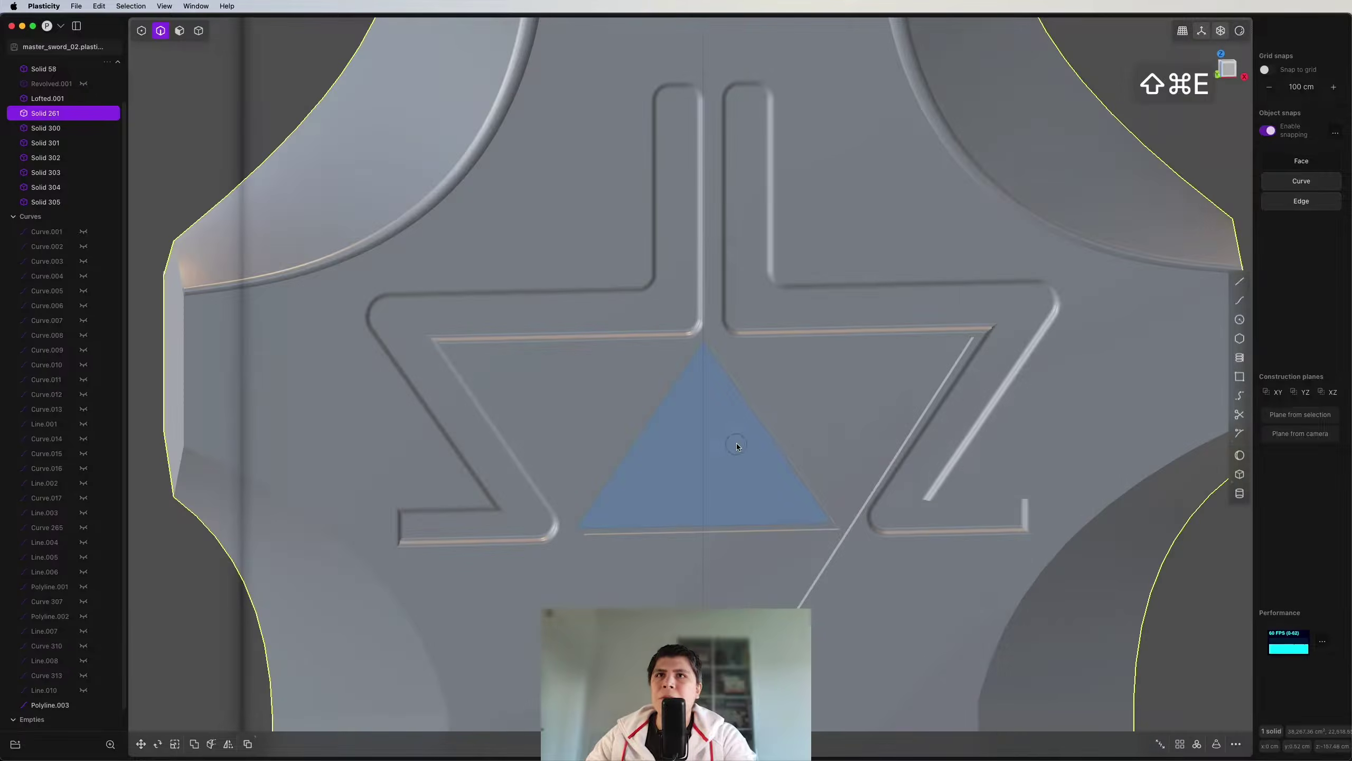
Step: Select the edges of the inner triangle's recess with edge display on and fillet them
key("shift+super+e")
middle_click_drag(736, 443, 740, 358)
scroll(745, 357, "up", 5)
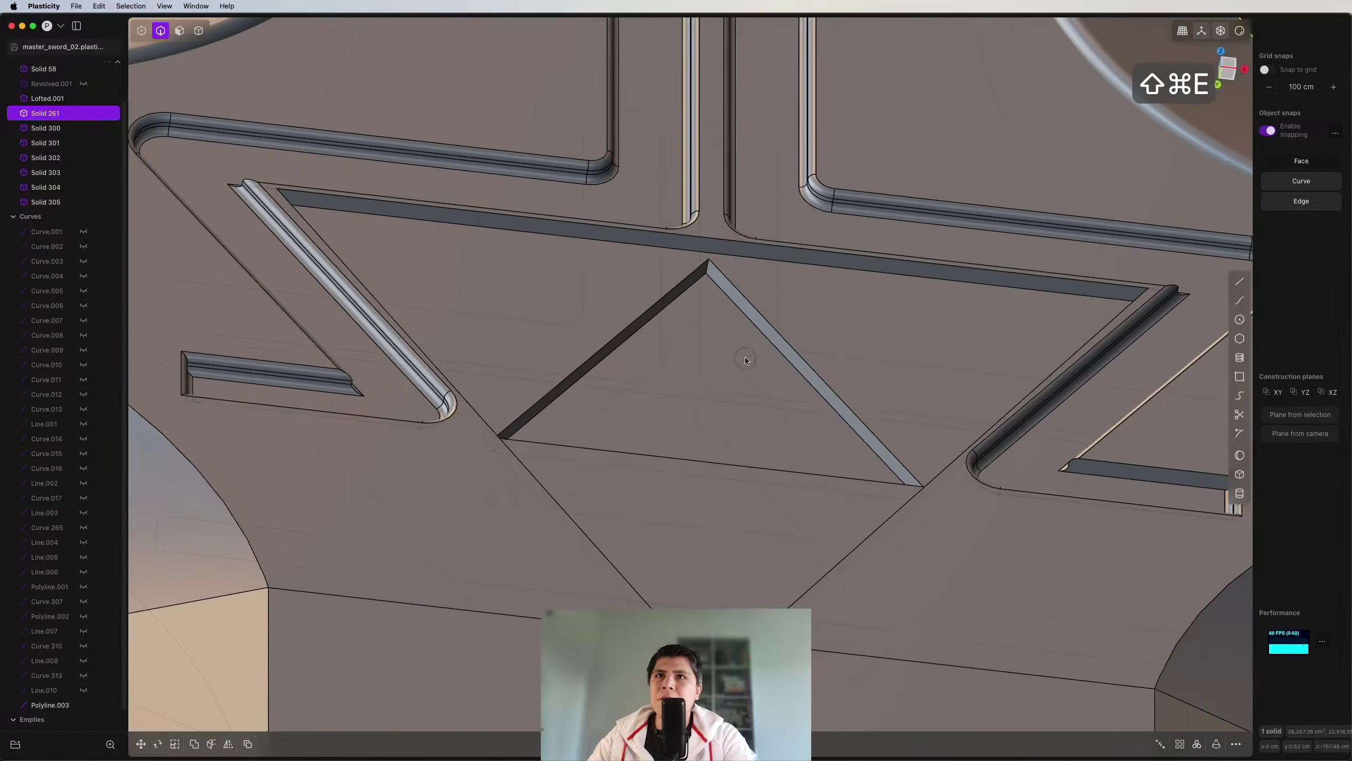
left_click(770, 329)
key("f")
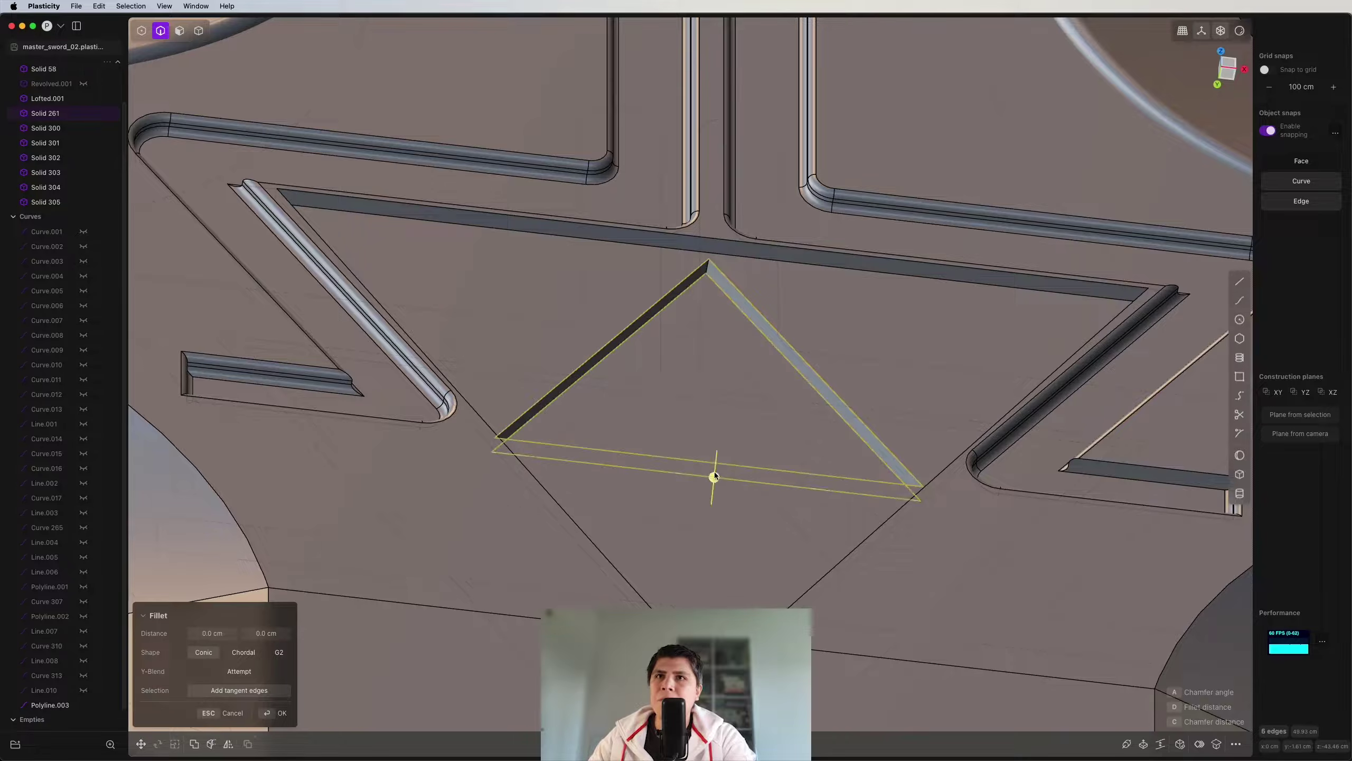
Step: Examine the engraved emblem from several angles and compare the blade with the reference in front view
key("shift+super+e")
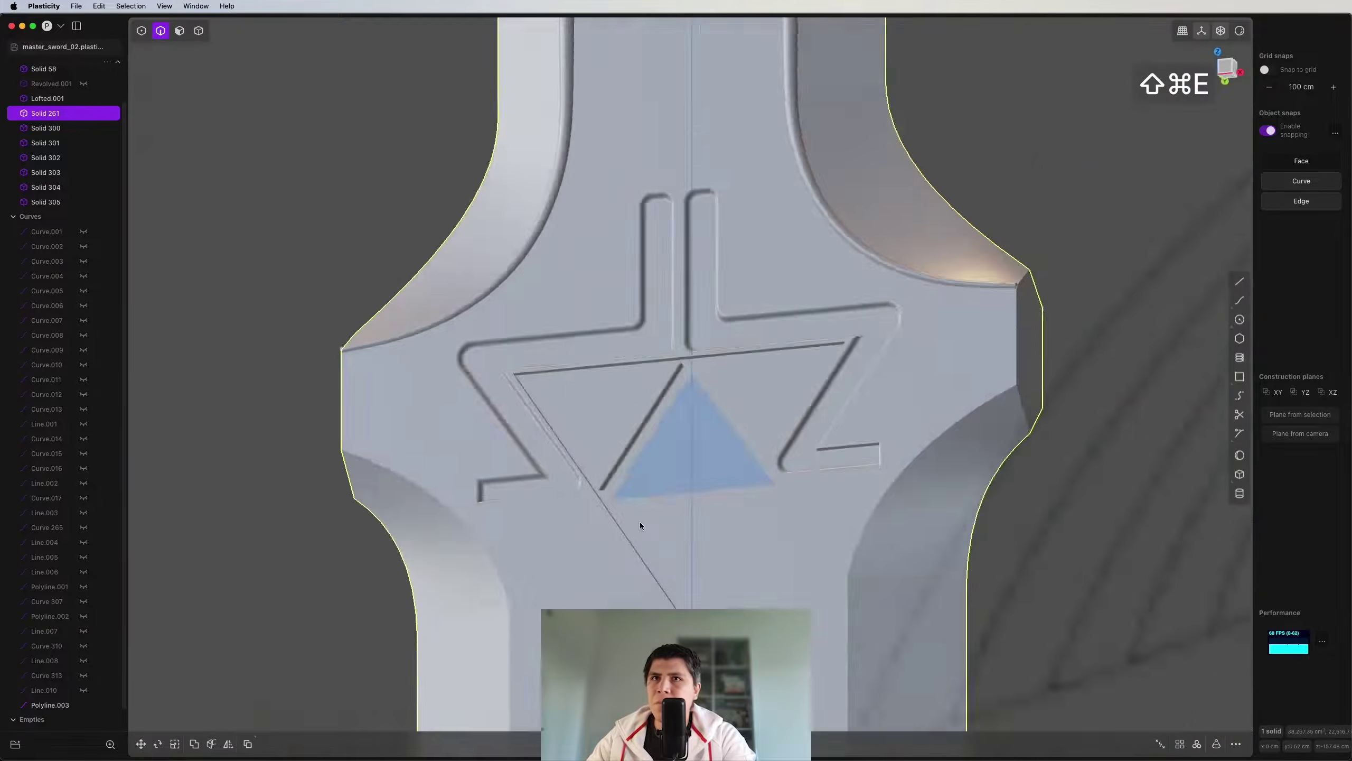
middle_click_drag(640, 522, 713, 450)
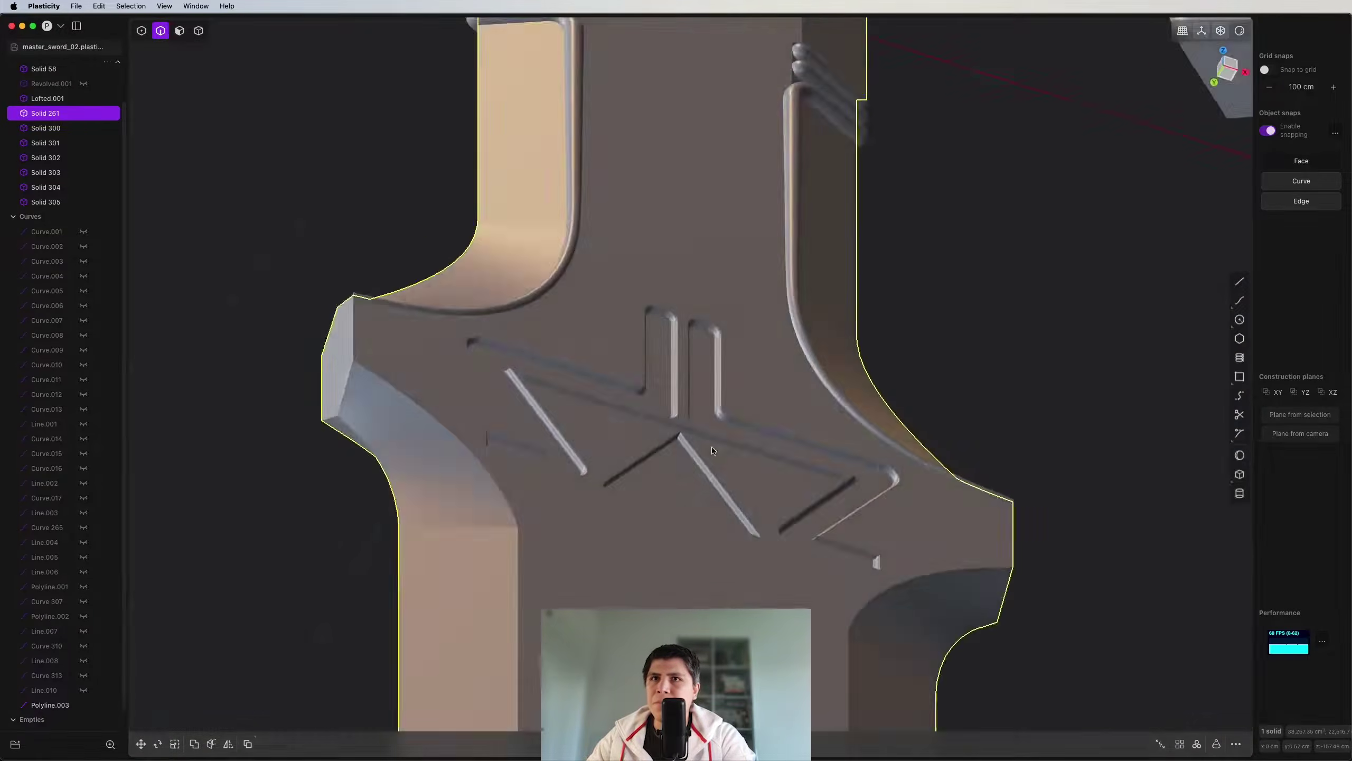
left_click(1227, 72)
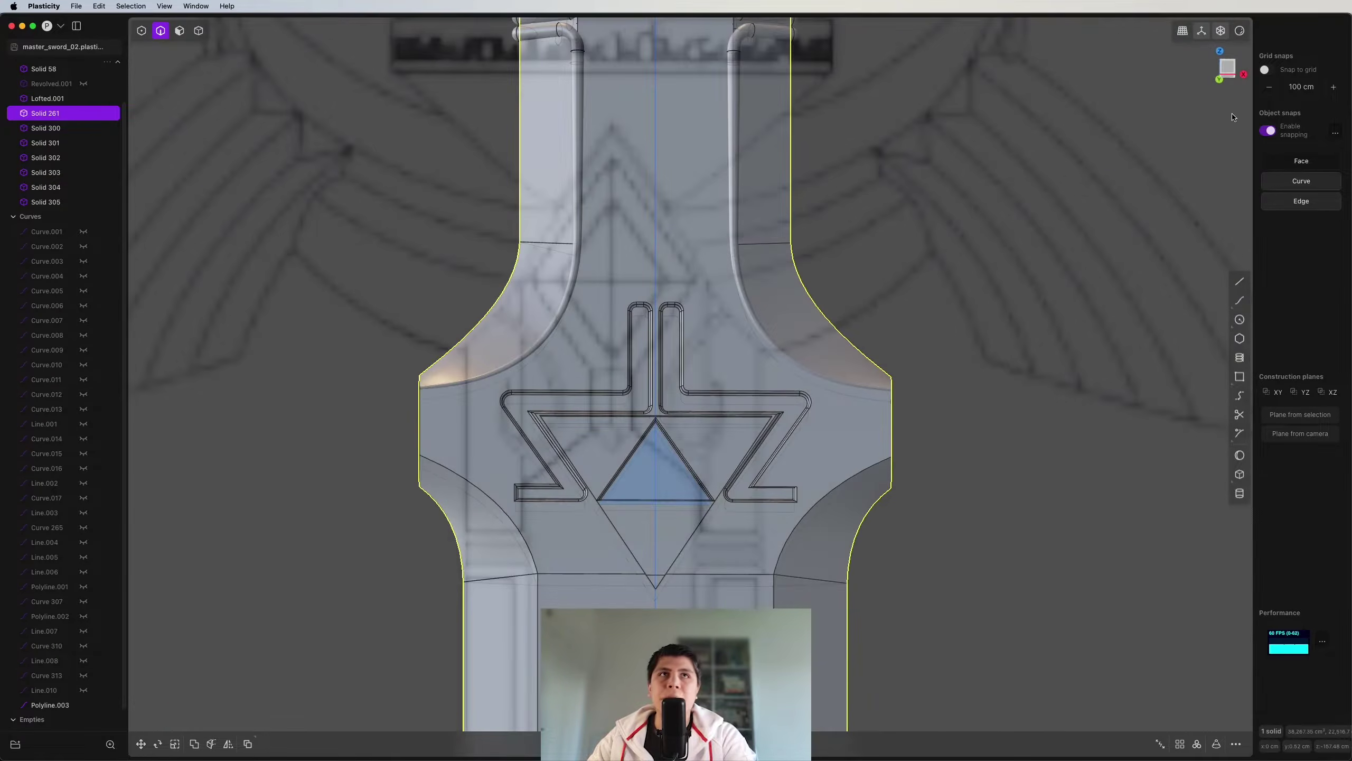
scroll(681, 467, "up", 3)
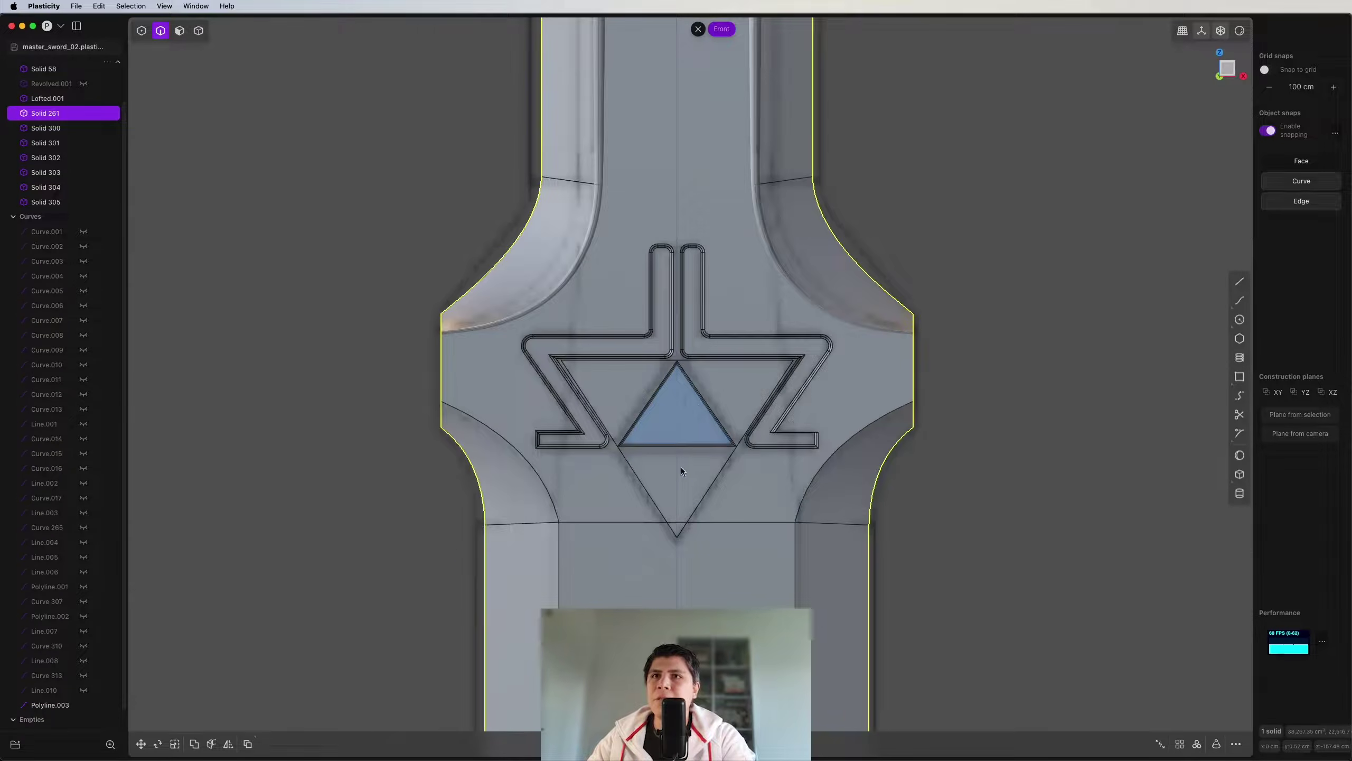
scroll(714, 345, "down", 10)
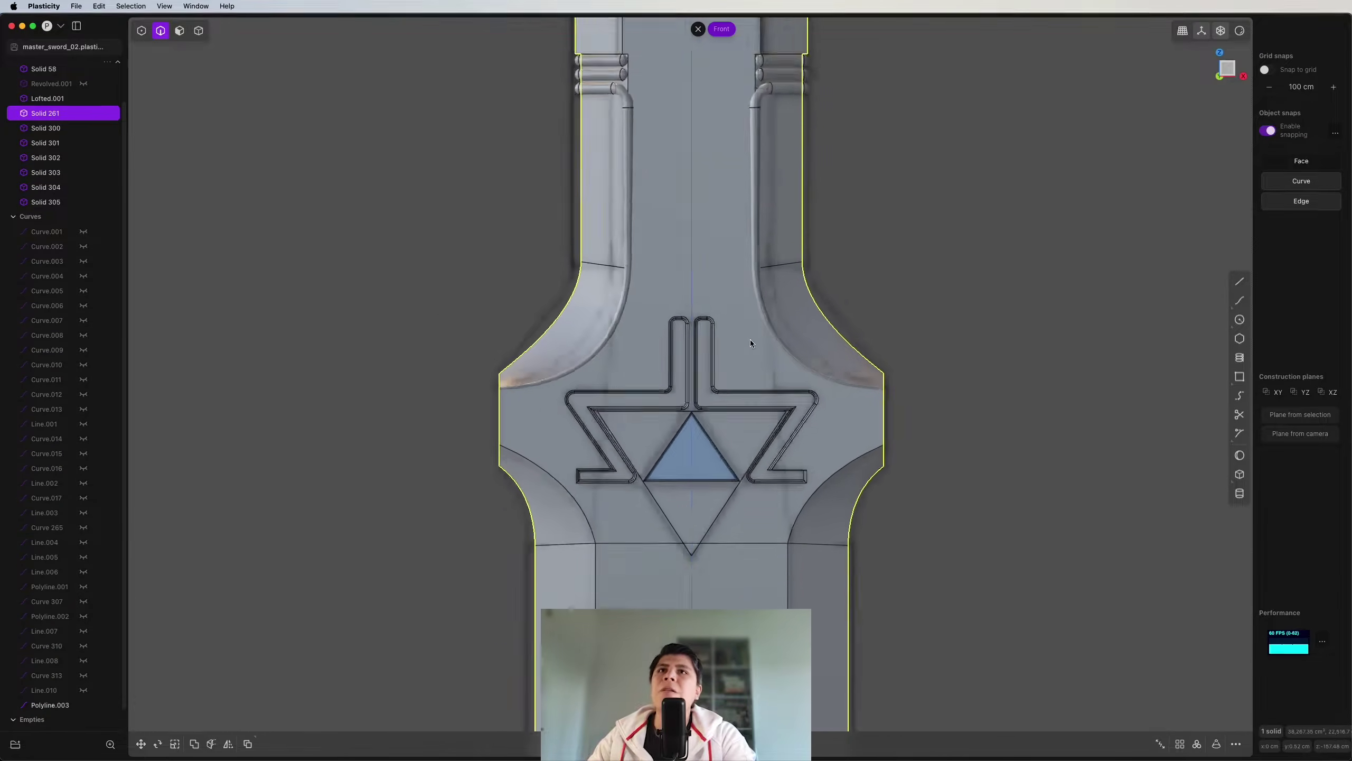
scroll(852, 373, "down", 4)
scroll(815, 254, "up", 6)
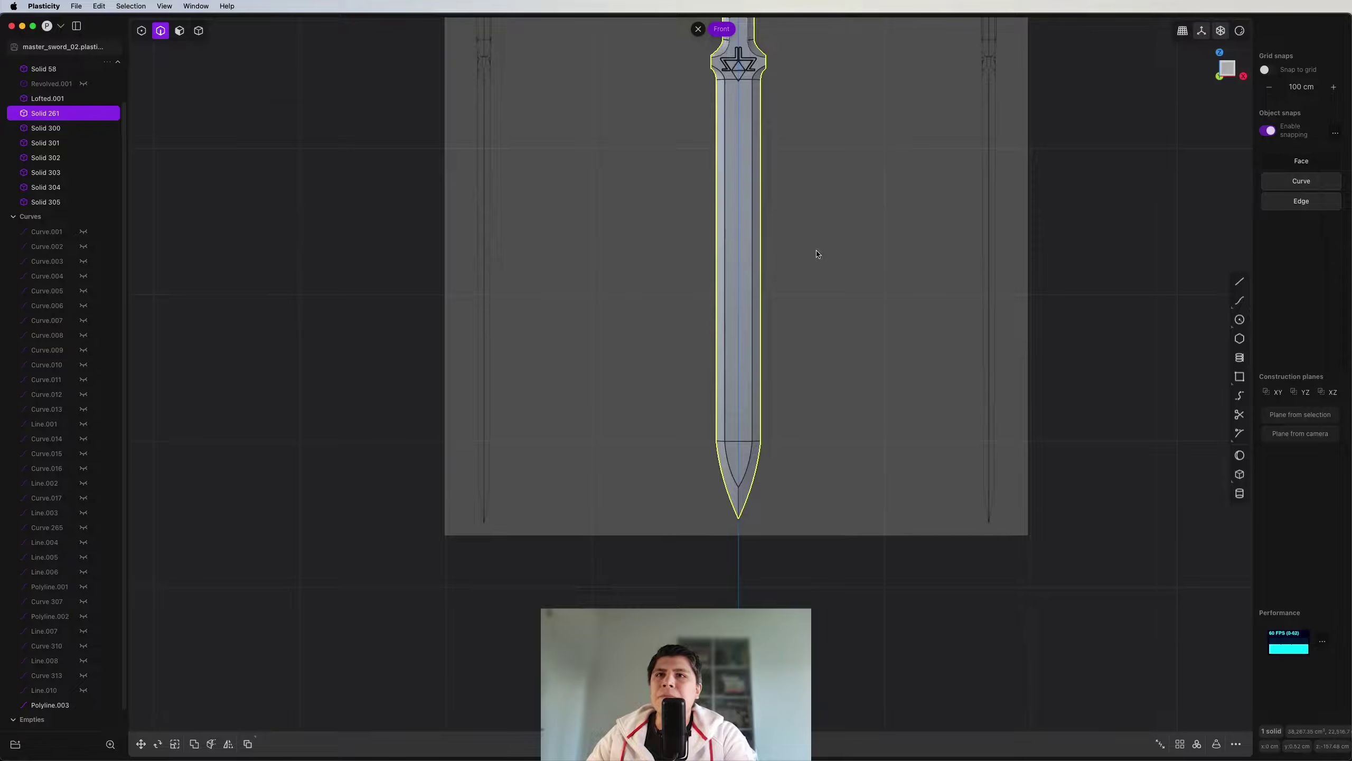
scroll(779, 233, "up", 10)
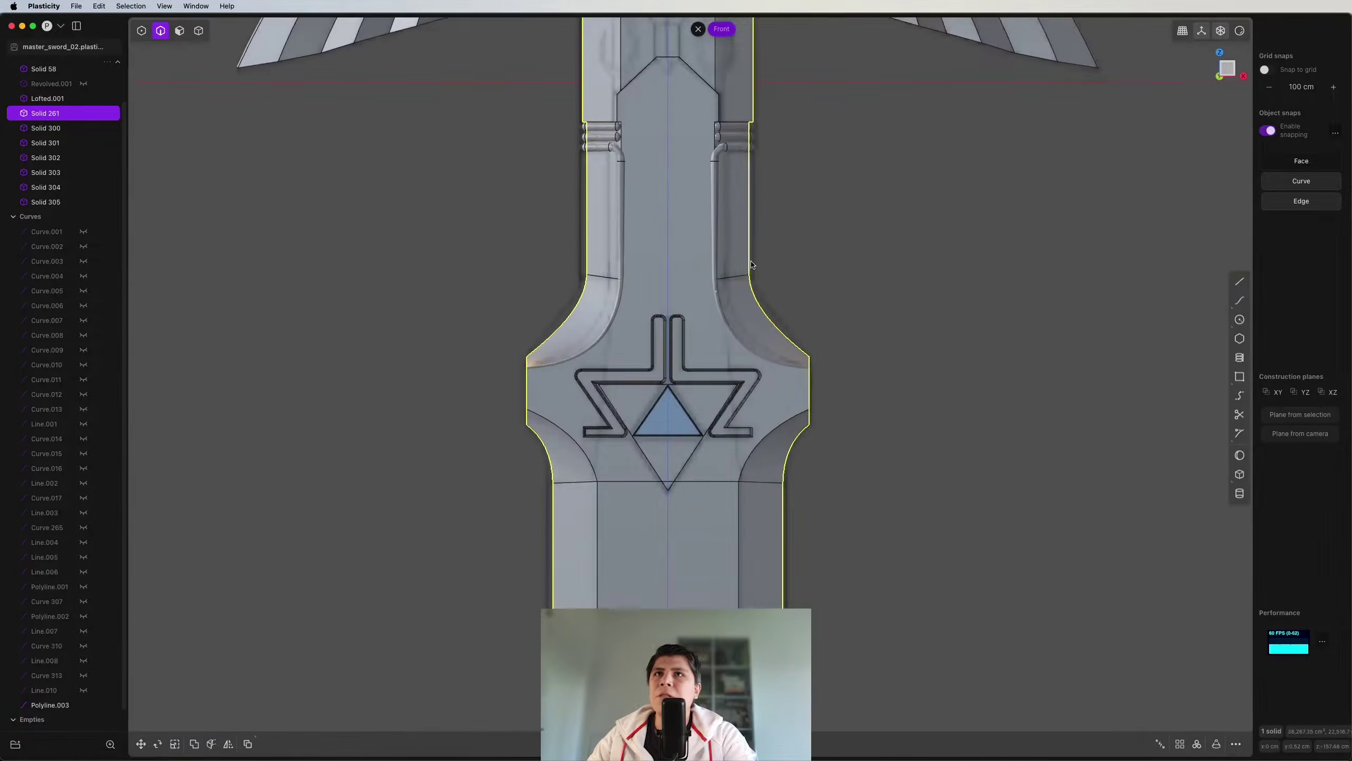
Step: Trace the right half of the diamond ornament between the guard wings, ending its stem at the panel's top corner
key("Escape")
scroll(770, 274, "down", 5)
scroll(815, 390, "up", 6)
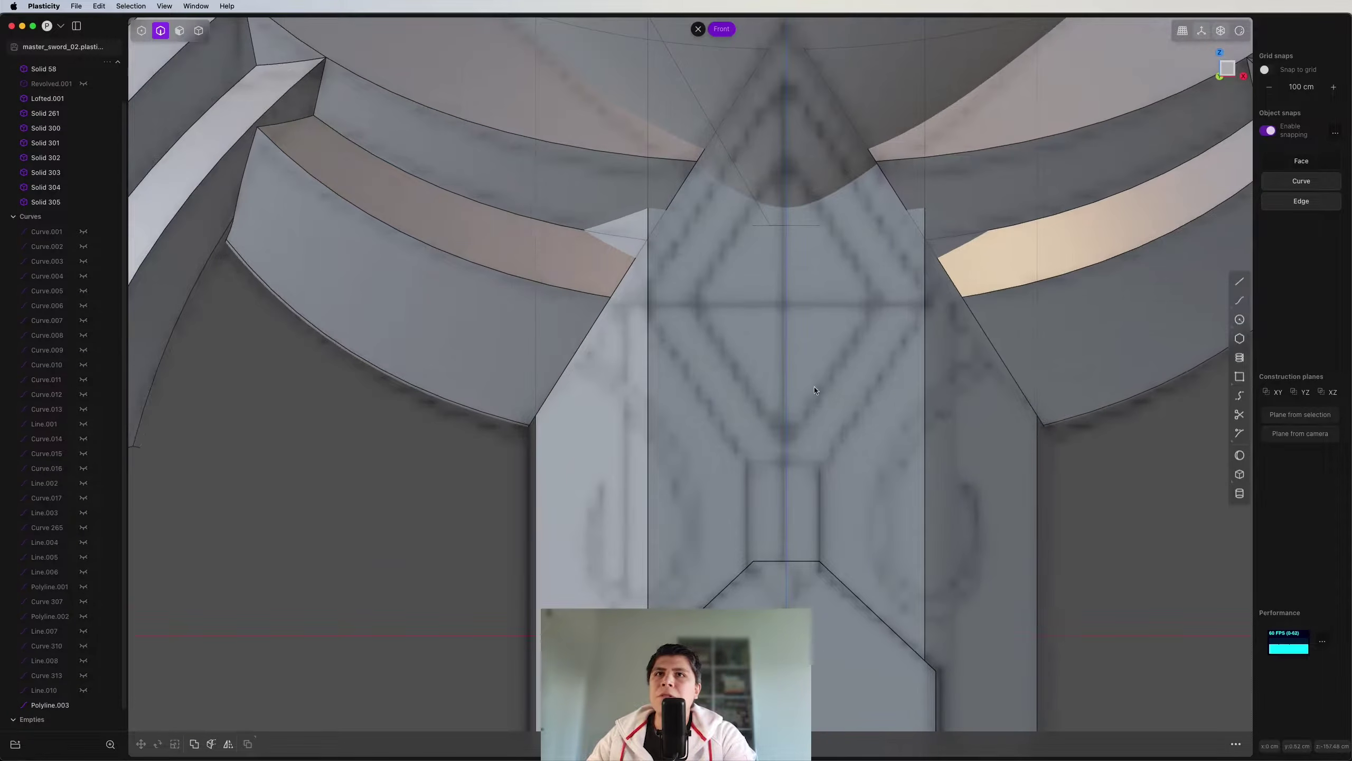
scroll(682, 426, "down", 3)
scroll(745, 266, "up", 3)
key("shift+a")
left_click(719, 75)
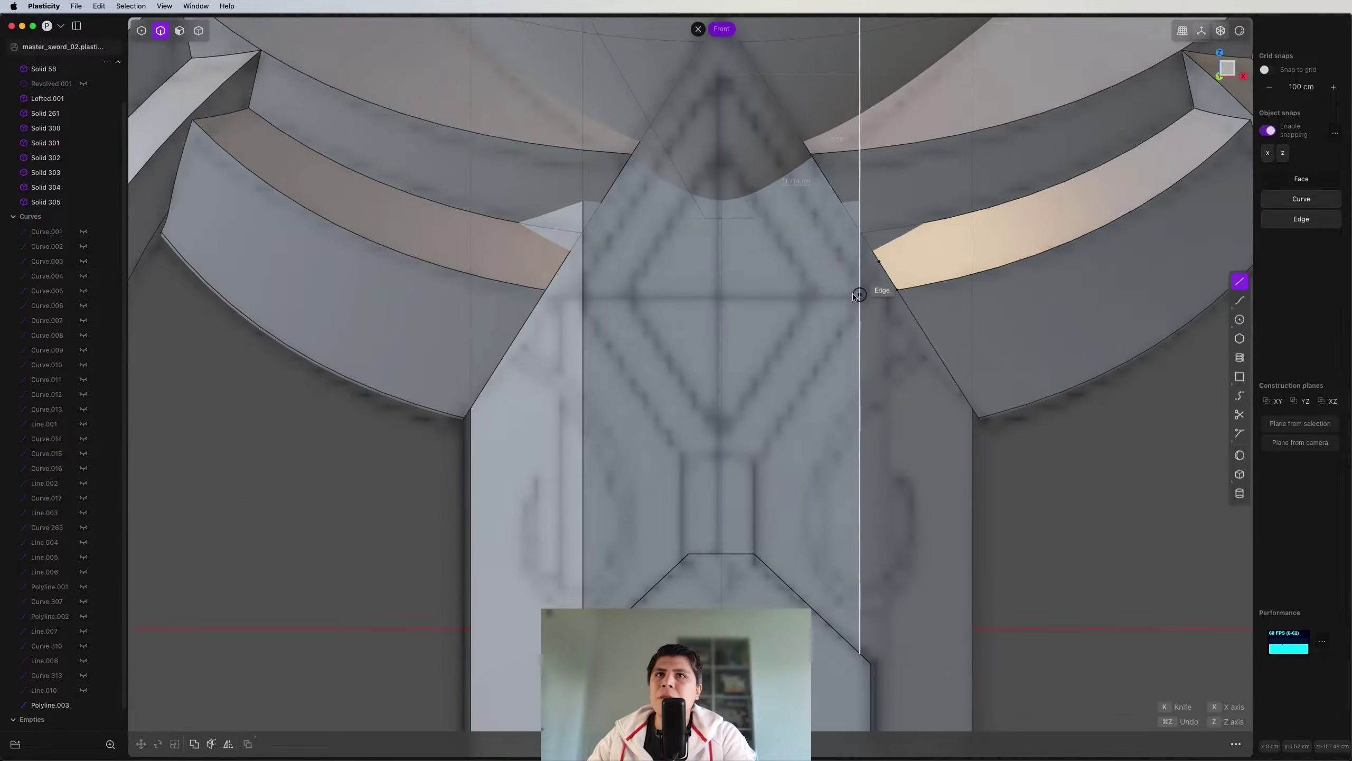
left_click(754, 454)
left_click(754, 553)
right_click(754, 553)
Step: Mirror the half-diamond polyline across the centre line and imprint both halves onto the blade body
key("alt+x")
key("x")
right_click(760, 457)
key("2")
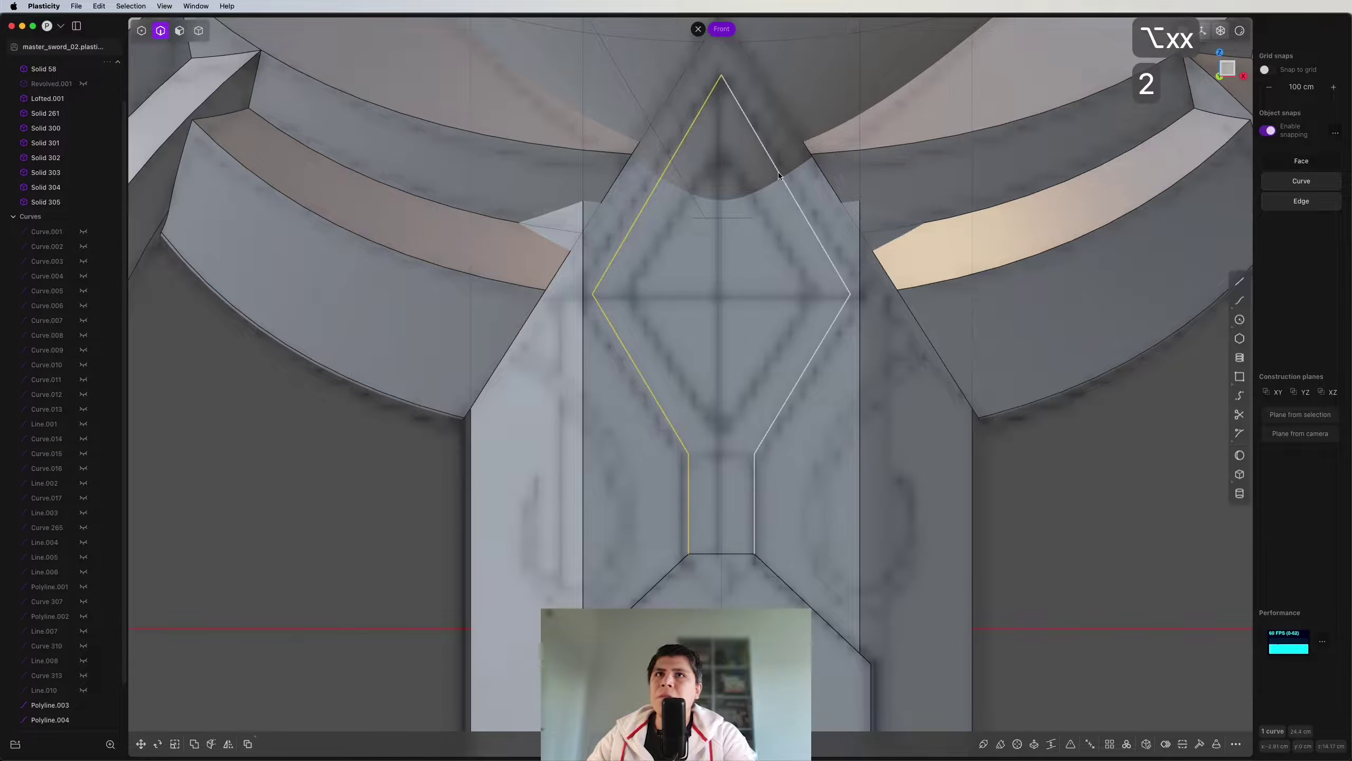
left_click(779, 176, "shift")
key("shift+i")
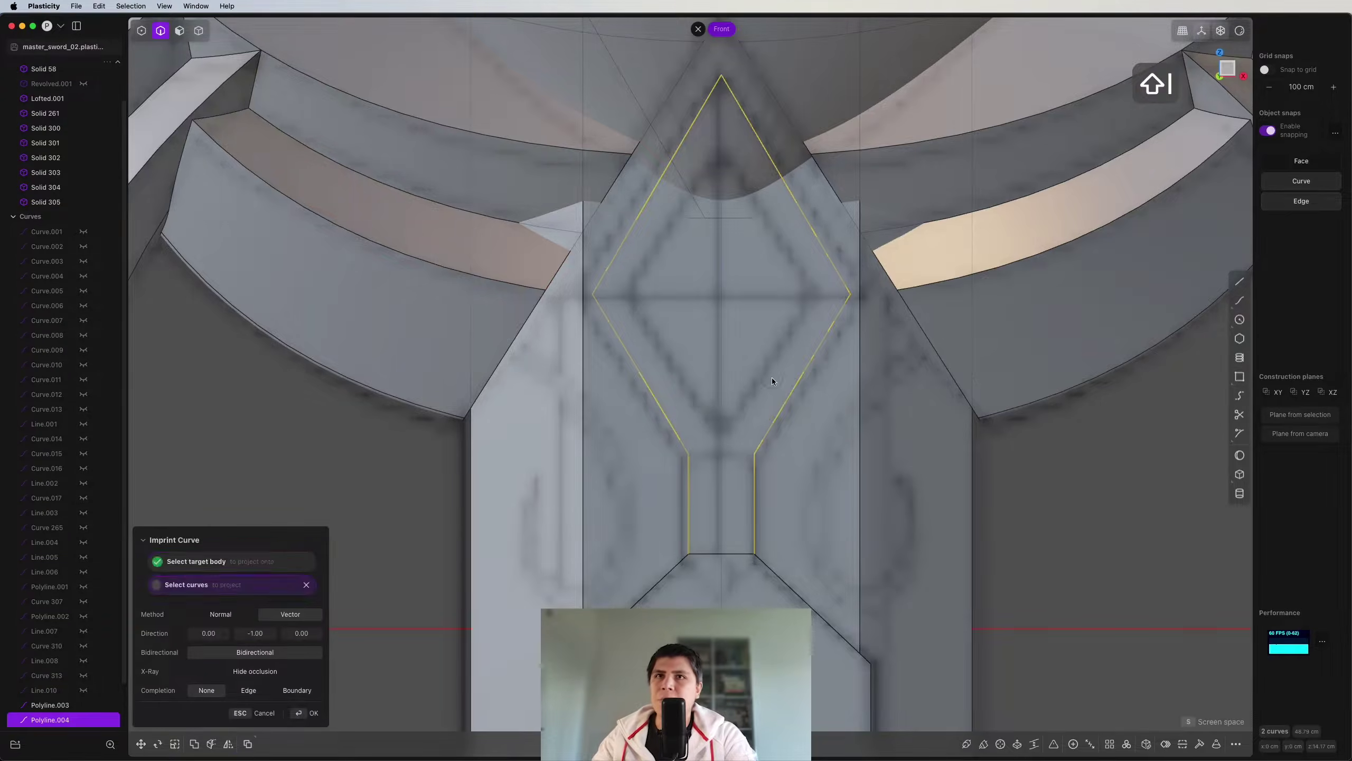
key("Return")
middle_click_drag(772, 377, 731, 421)
key("3")
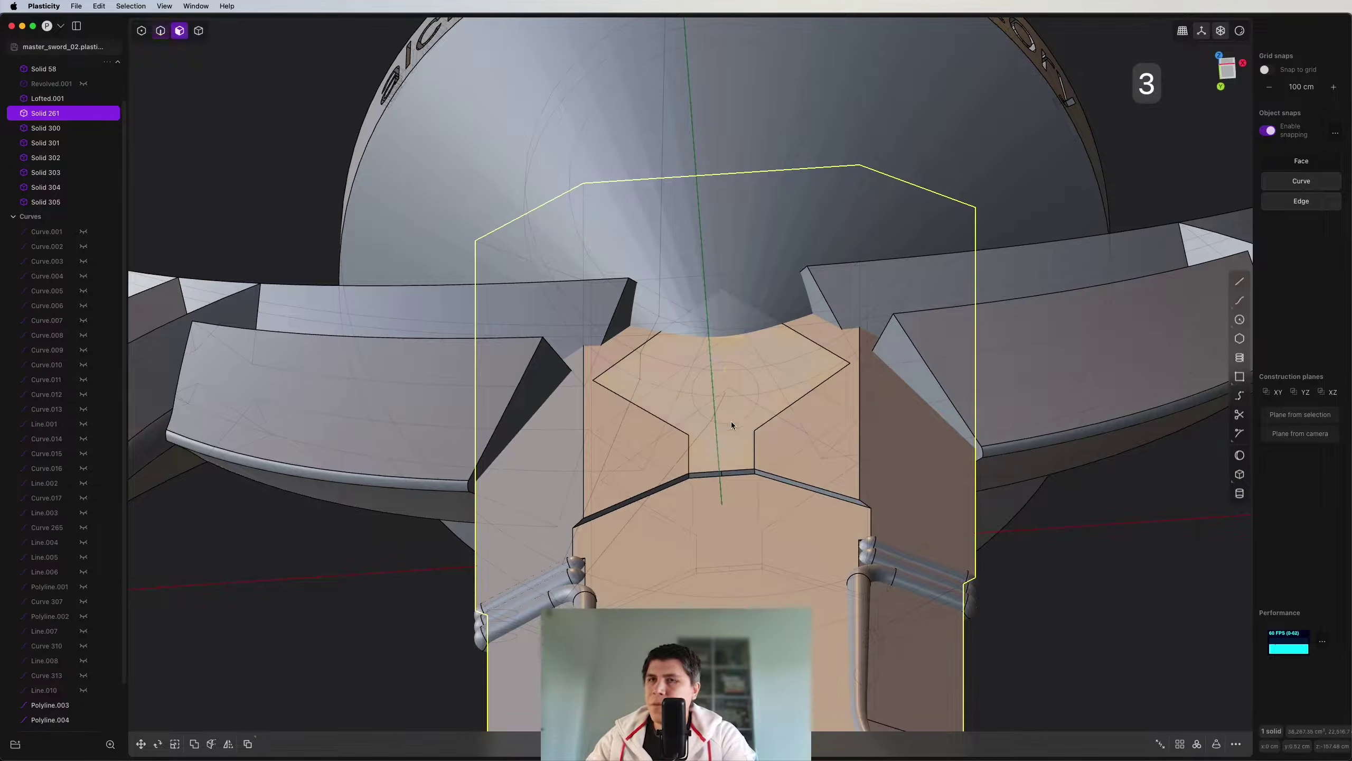
Step: Raise the imprinted diamond-and-stem face from the blade body by offsetting it about 0.44 cm
left_click(731, 420)
scroll(727, 413, "up", 5)
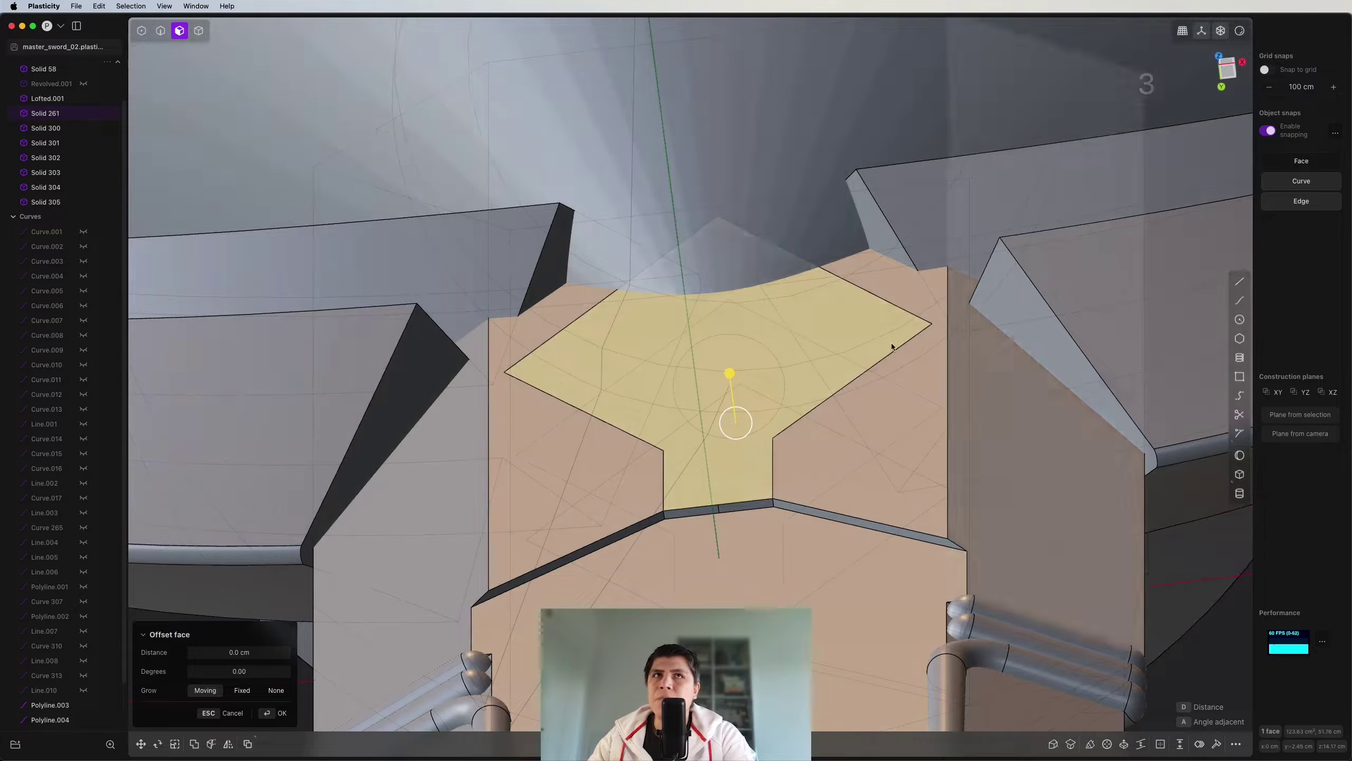
left_click_drag(729, 373, 736, 357)
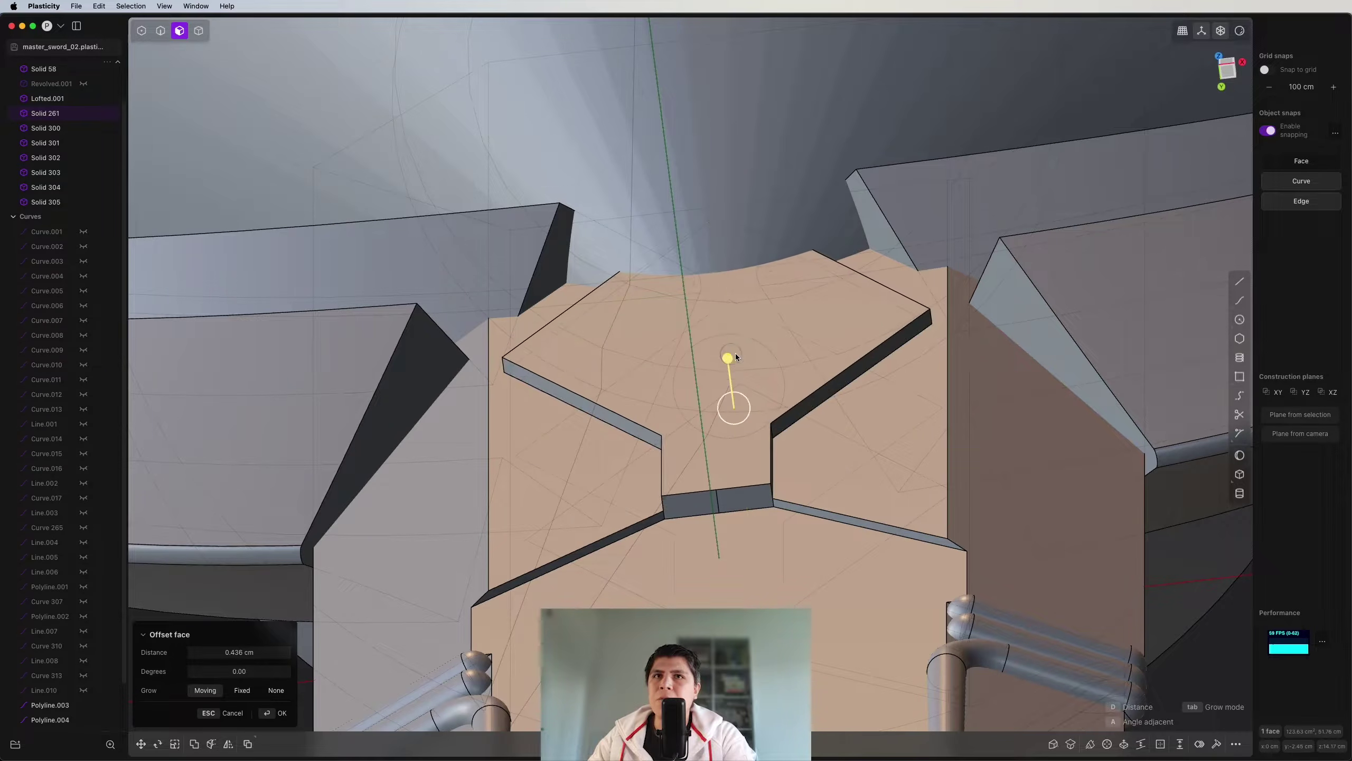
Step: In front view, draw a straight line along the wing's inner edge from its lower corner toward the apex above the diamond
left_click(1229, 65)
key("2")
middle_click_drag(683, 214, 705, 497)
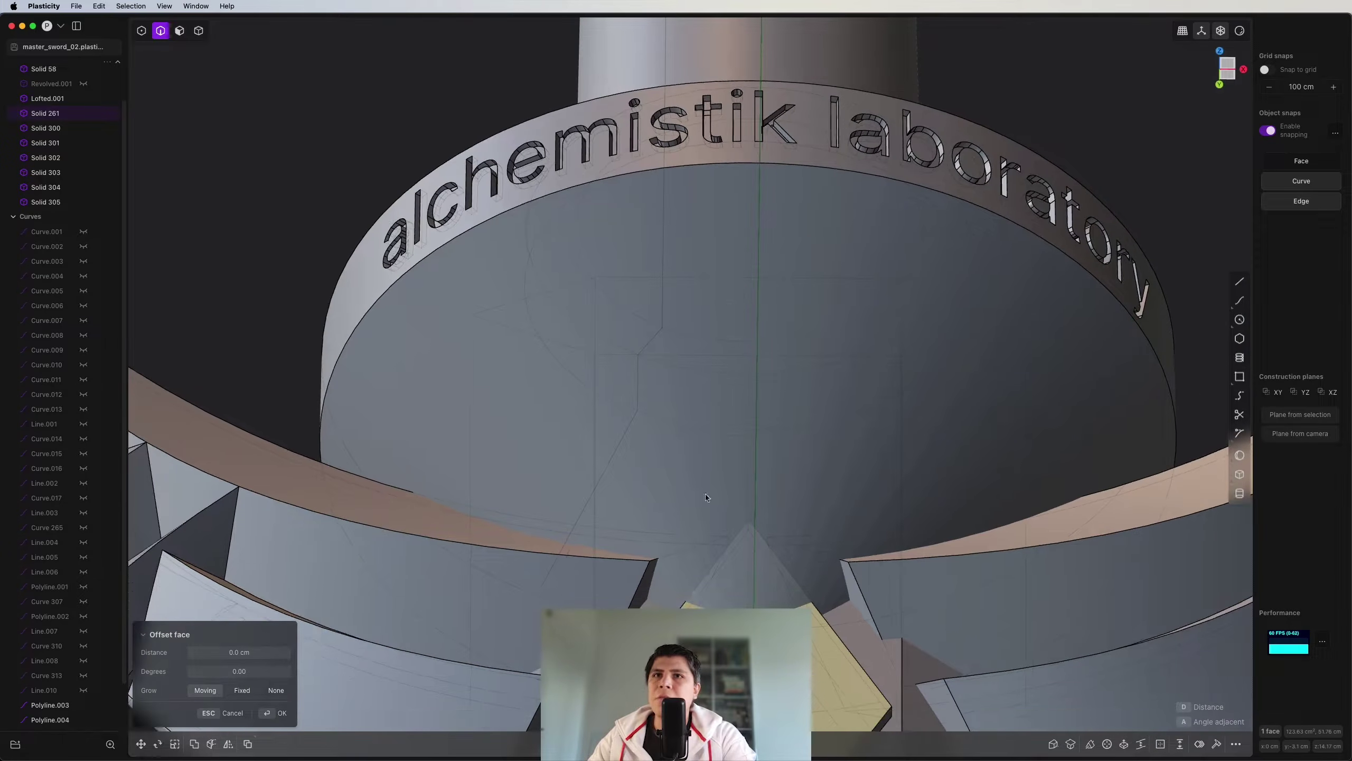
left_click(1229, 65)
key("shift+a")
middle_click_drag(702, 410, 739, 195, "shift")
scroll(739, 195, "down", 3)
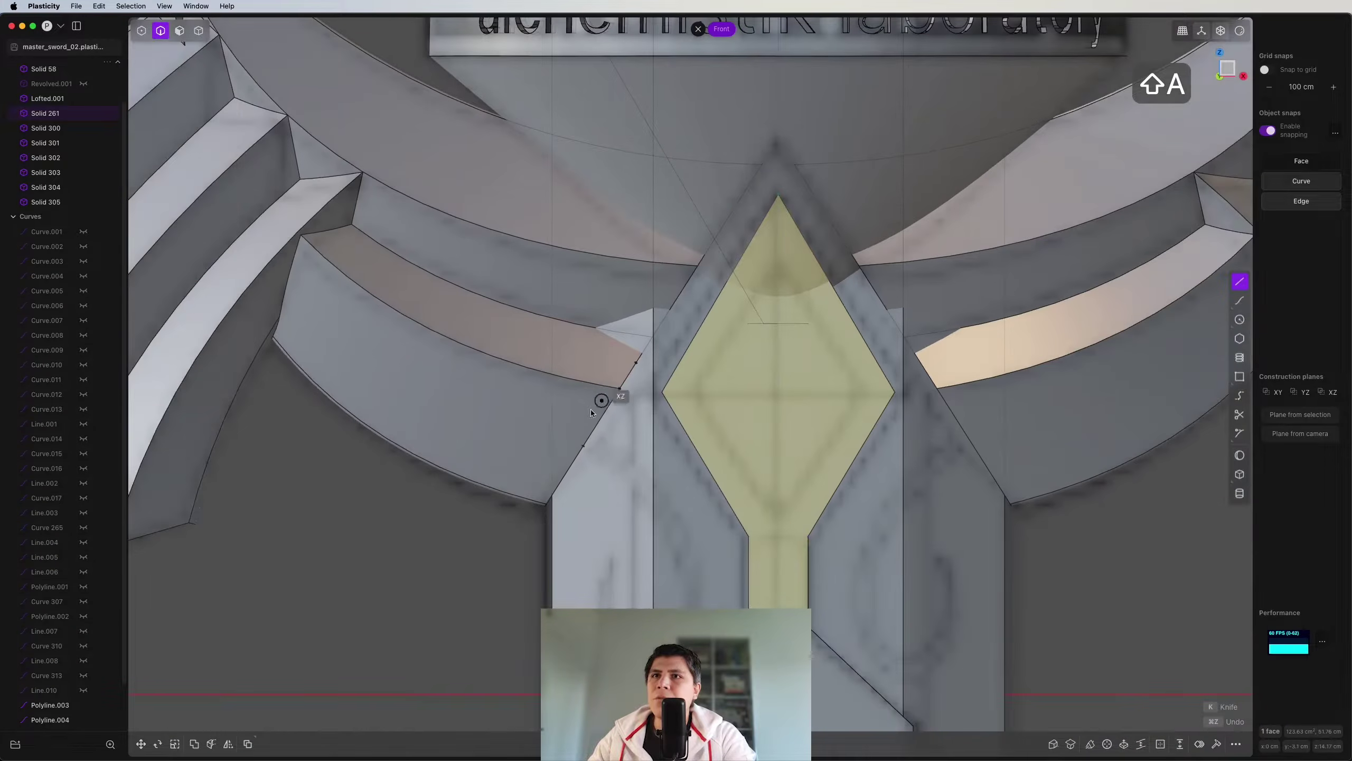
left_click(559, 484)
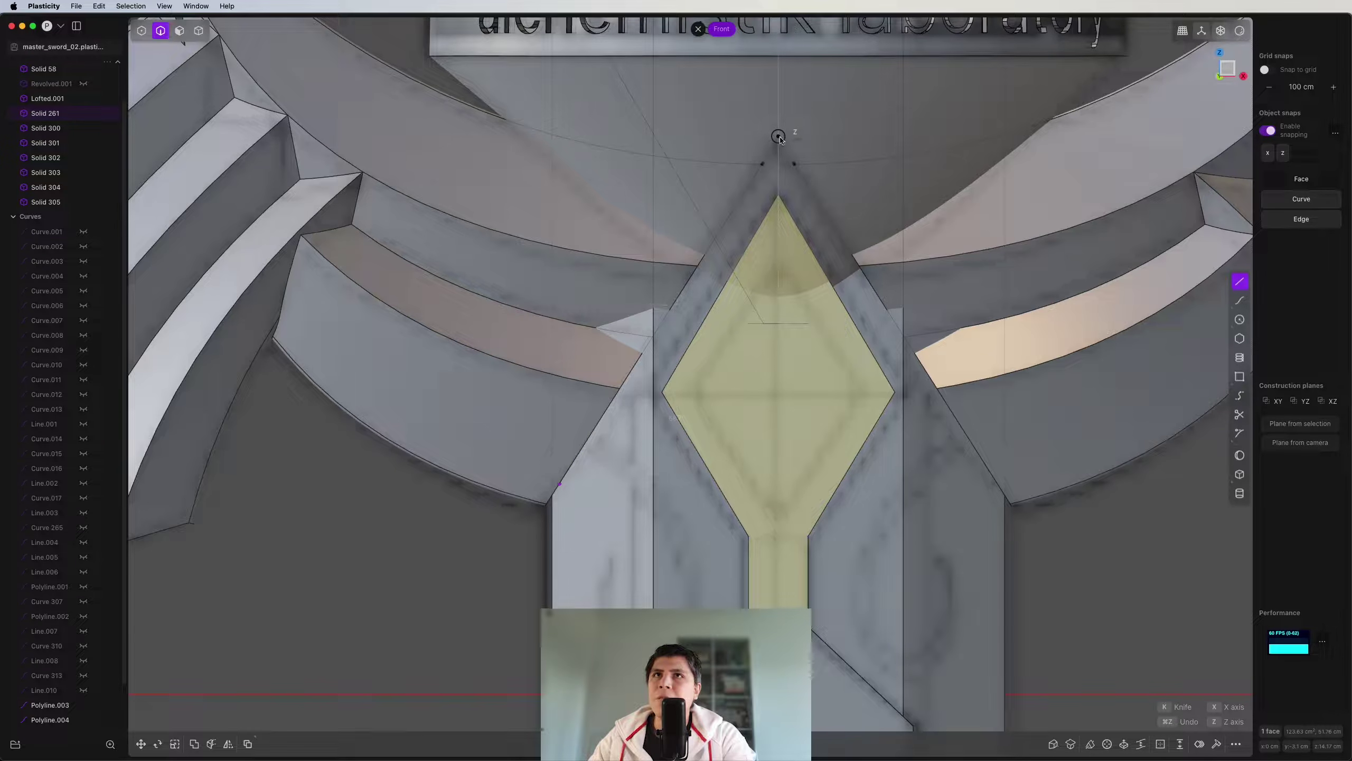
left_click(772, 154)
Step: Move the line's upper endpoint onto the centre line at the apex above the diamond
key("1")
key("g")
key("g")
key("g")
right_click(784, 91)
Step: Mirror the slanted line across the centre line along the X axis
key("2")
left_click(755, 172)
key("alt+x")
key("x")
right_click(783, 146)
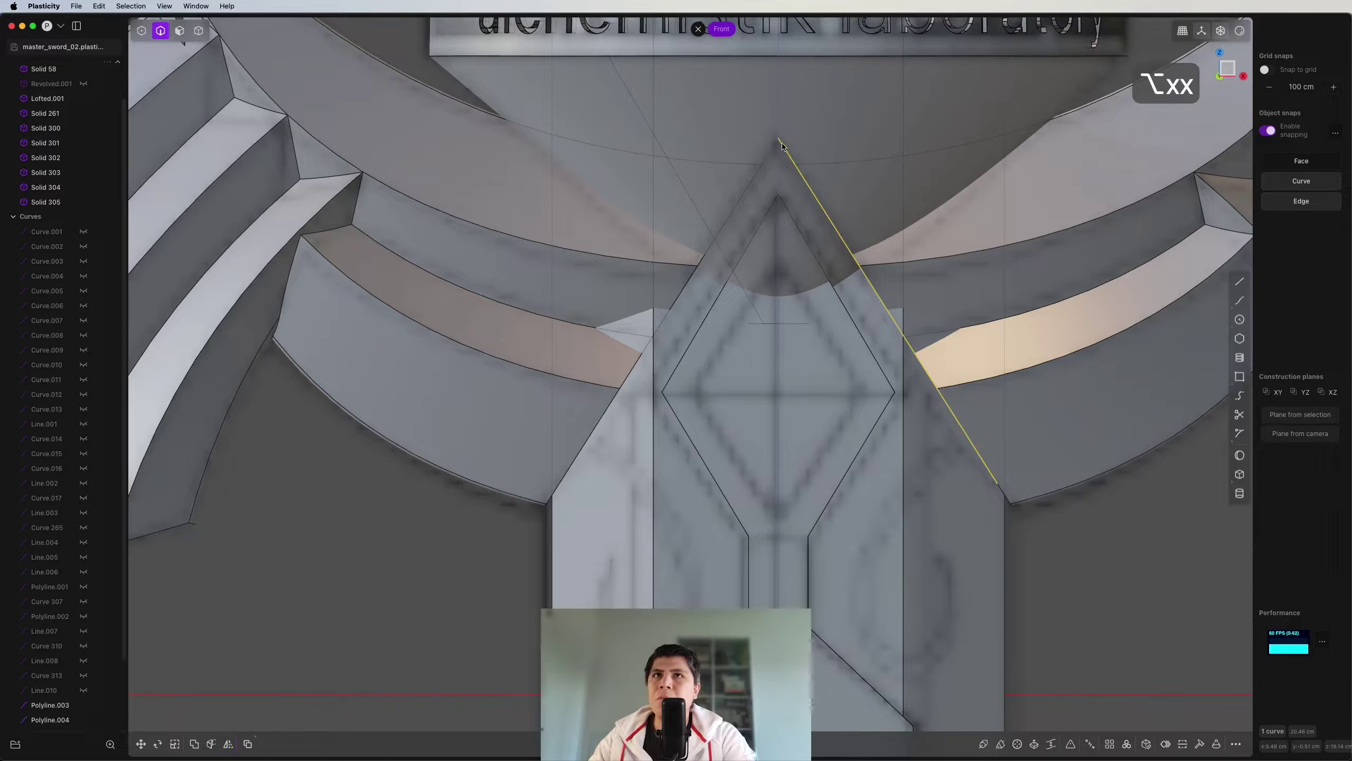
Step: Cut the blade body with the two slanted lines and delete the excess so its upper end forms a point
key("c")
key("4")
key("x")
middle_click_drag(781, 161, 788, 224)
scroll(801, 233, "up", 5)
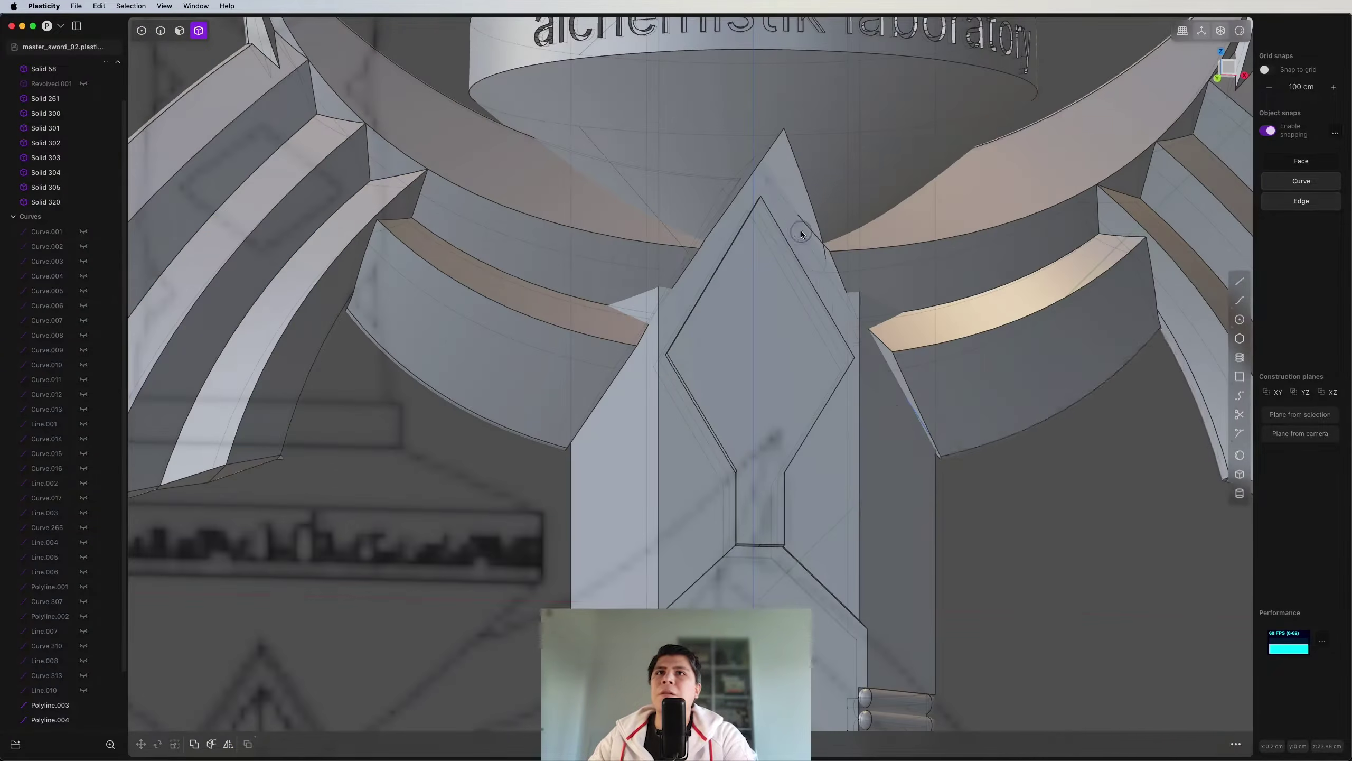
Step: Trace the left half of the inner diamond inside the raised ornament in front view, starting and ending on the centre line
left_click(1233, 78)
scroll(617, 402, "up", 4)
key("2")
key("shift+a")
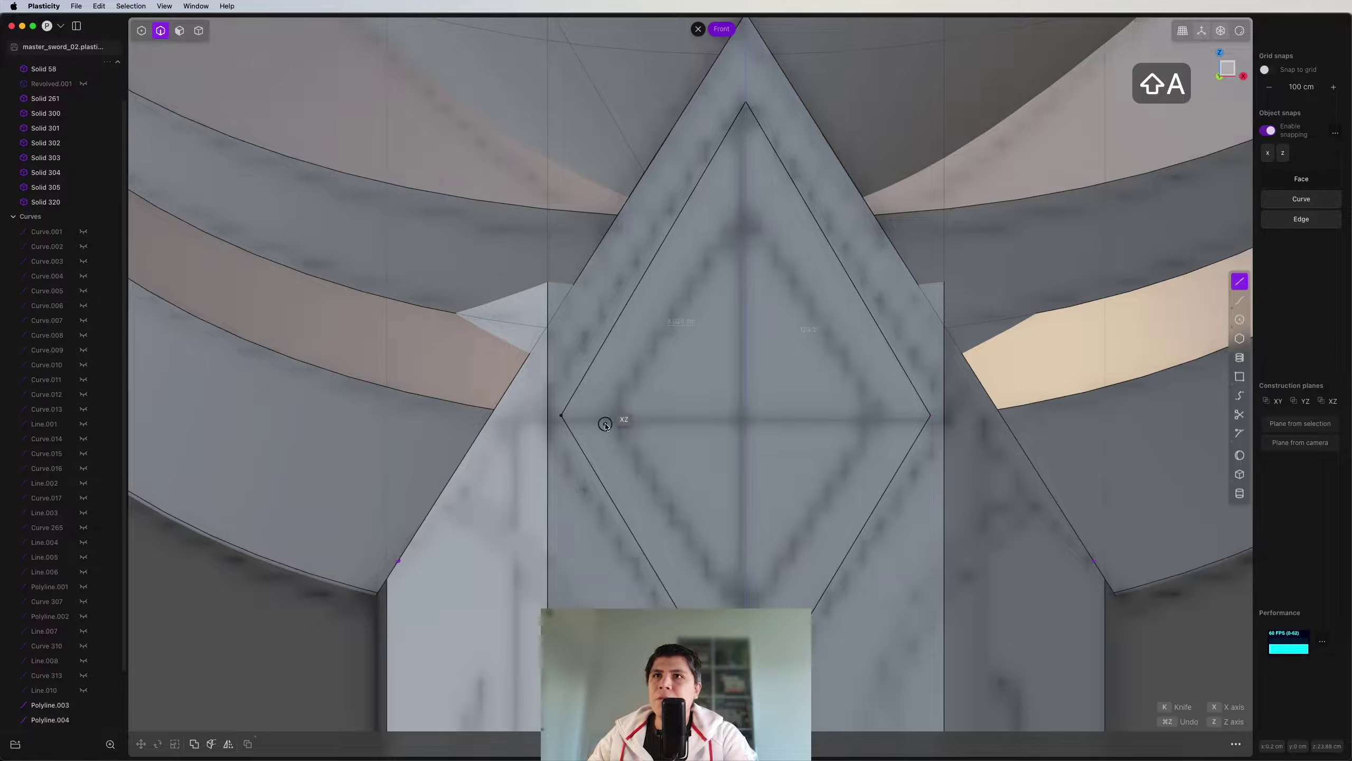
key("Escape")
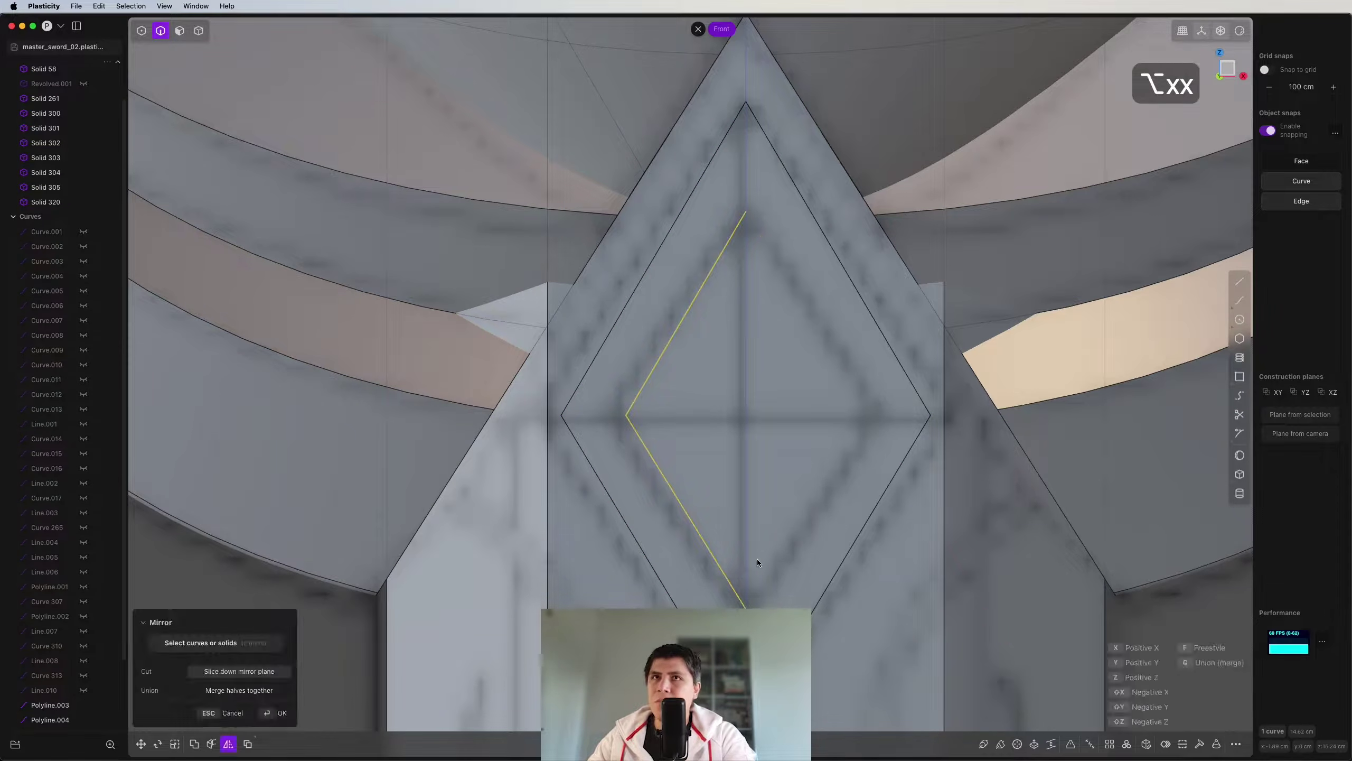
Step: Mirror the inner half-diamond across the centre line and imprint both halves onto the ornament's face
key("2")
left_click(771, 287)
key("shift+i")
left_click(852, 320)
Step: Examine the imprinted inner diamond and the ornament's stem against the reference in front view
scroll(853, 320, "down", 3)
middle_click_drag(853, 320, 1224, 59)
left_click(1224, 59)
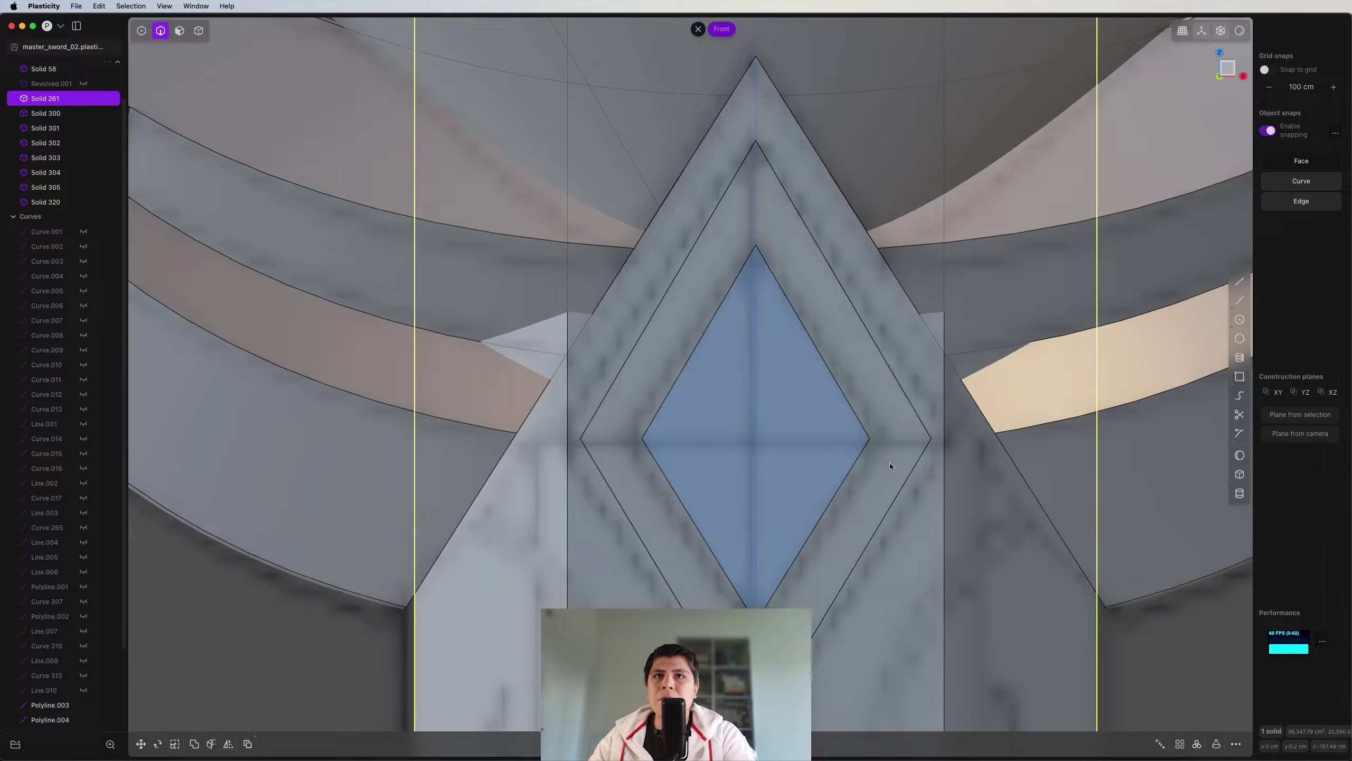
middle_click_drag(856, 427, 797, 410)
key("2")
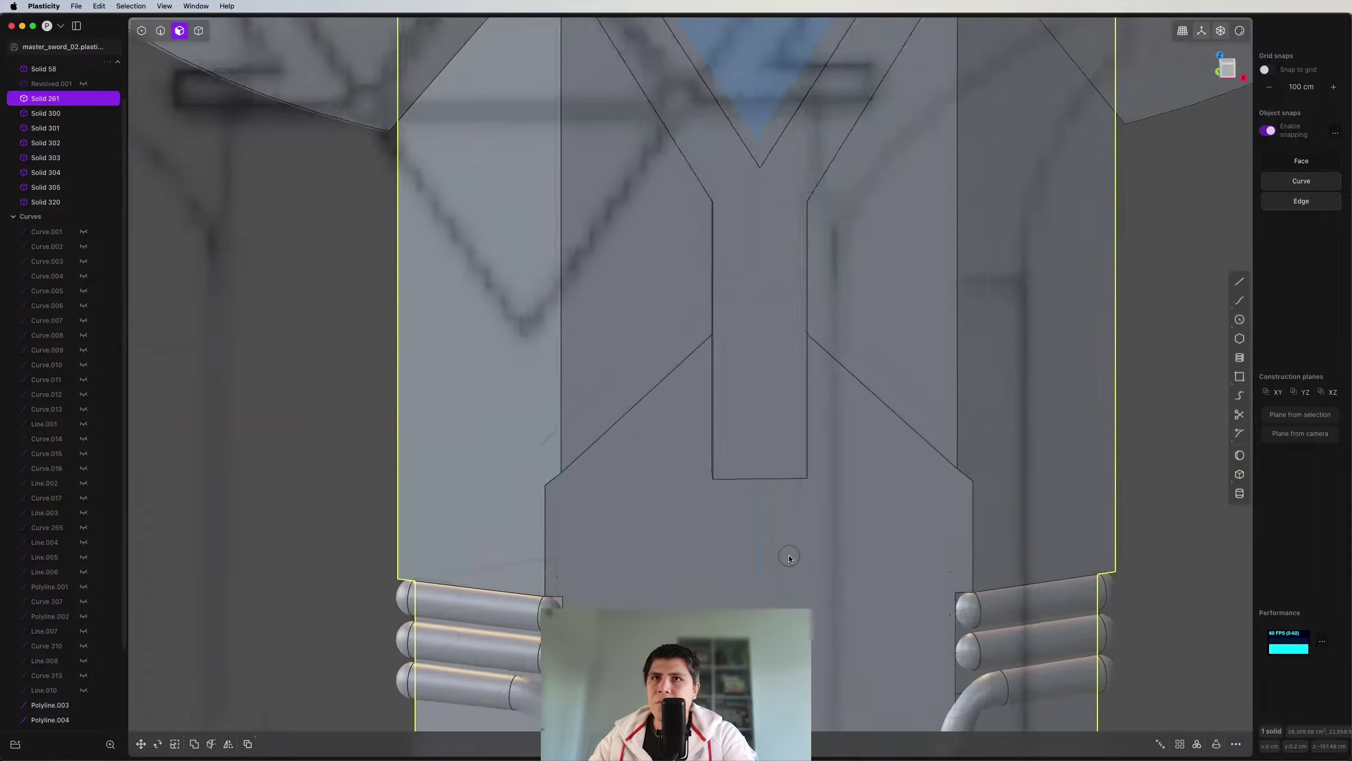
scroll(872, 368, "down", 4)
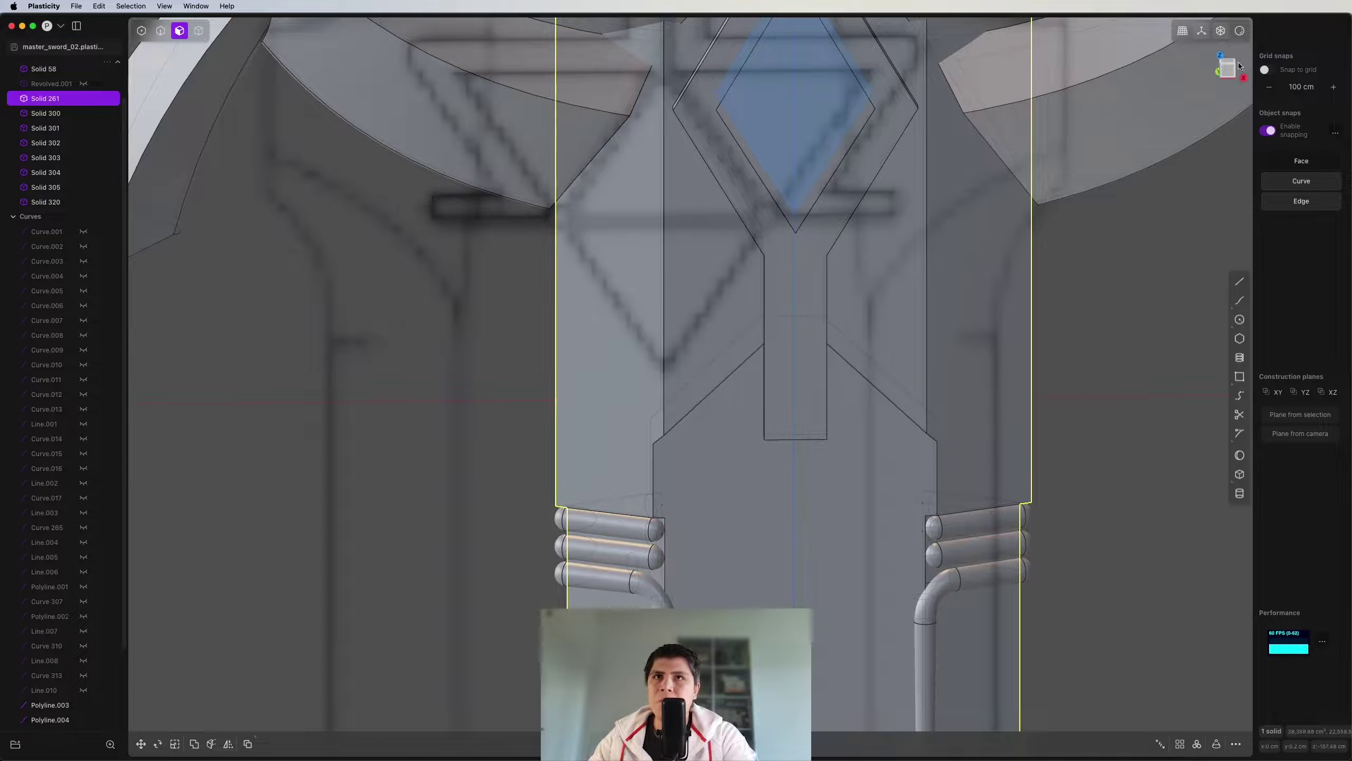
left_click(1227, 75)
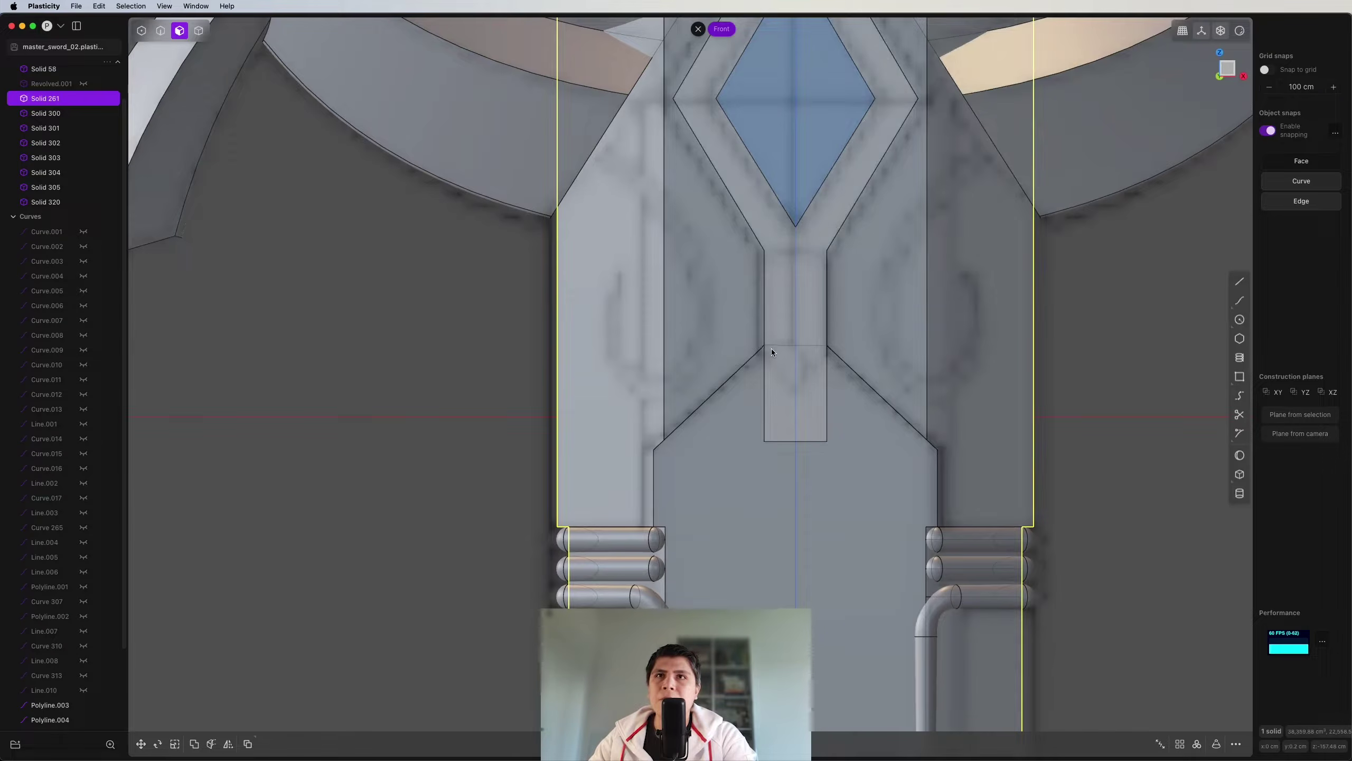
Step: Select the outer top edges around the raised diamond and its stem and chamfer them
key("2")
middle_click_drag(785, 280, 814, 372)
left_click(855, 358)
left_click(815, 392)
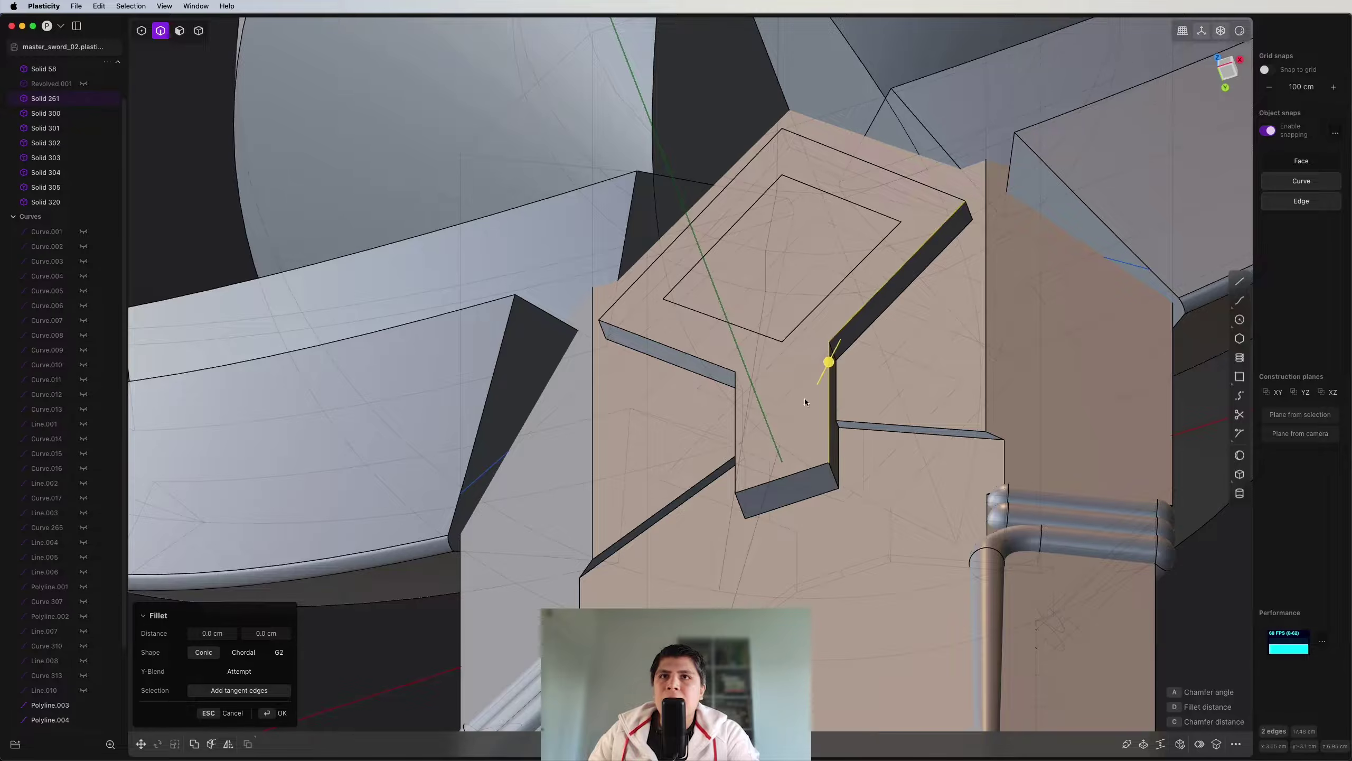
key("3")
left_click(779, 365)
key("ctrl+2")
middle_click_drag(779, 365, 782, 200)
key("1")
key("2")
middle_click_drag(753, 351, 619, 281)
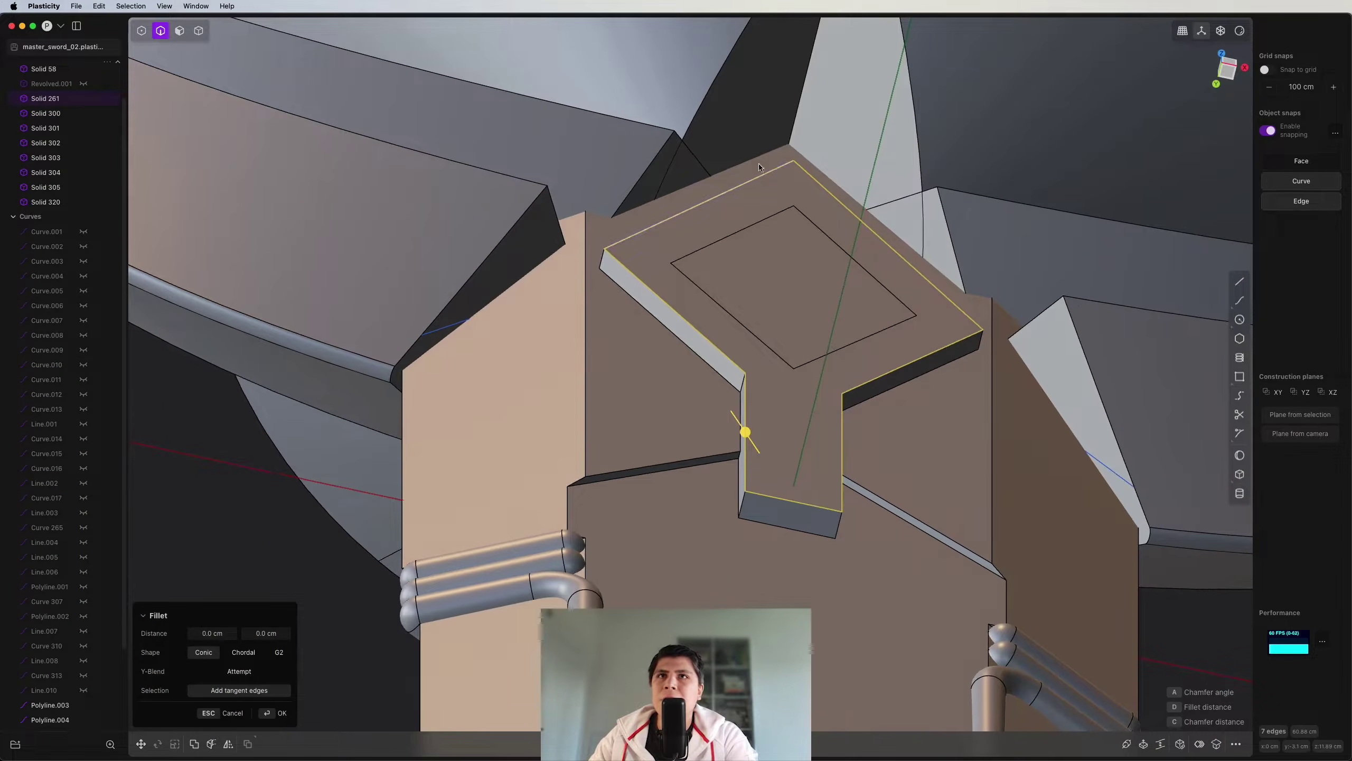
middle_click_drag(839, 442, 751, 432)
scroll(803, 444, "up", 4)
left_click_drag(709, 435, 721, 461)
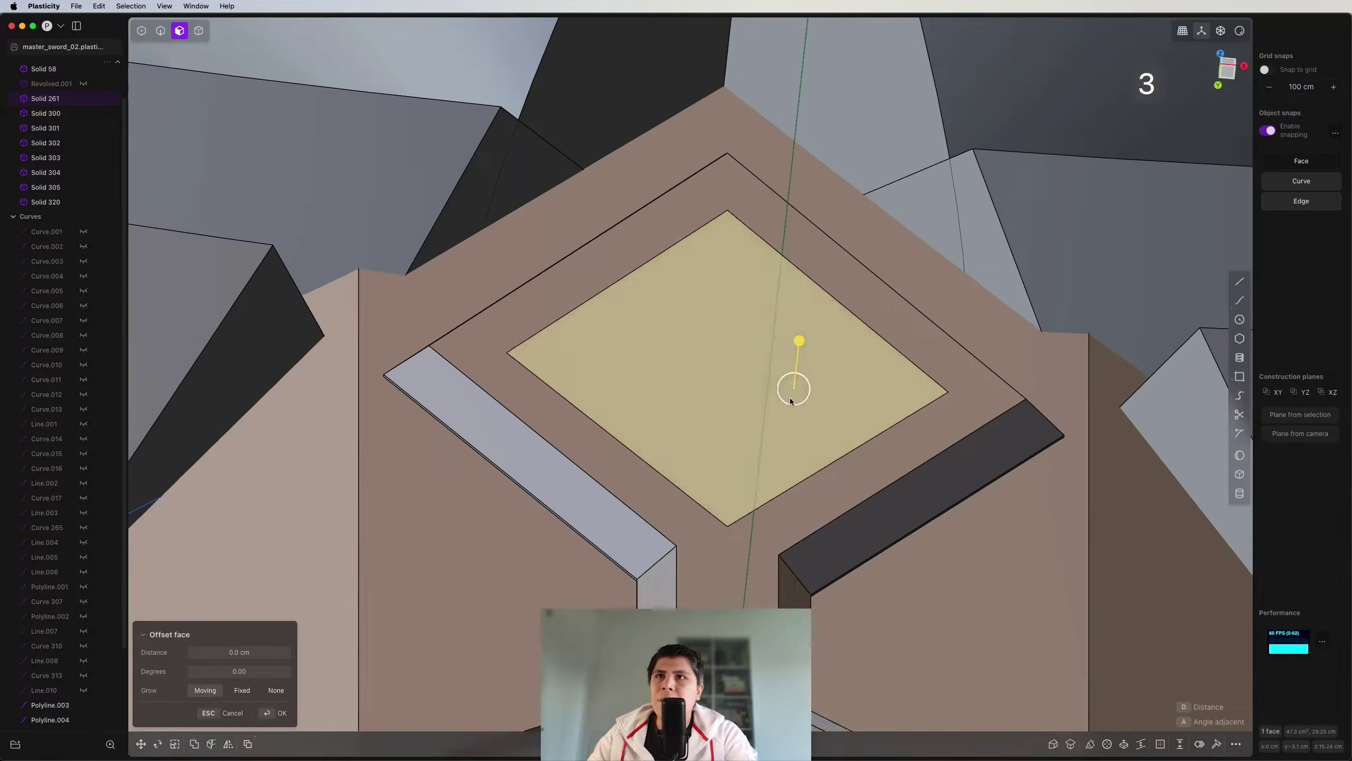
Step: Recess the inner diamond face by offsetting it about -0.27 cm
mouse_move(796, 373)
middle_mouse_down()
mouse_move(806, 399)
mouse_move(809, 387)
middle_mouse_up()
left_click_drag(809, 387, 834, 404)
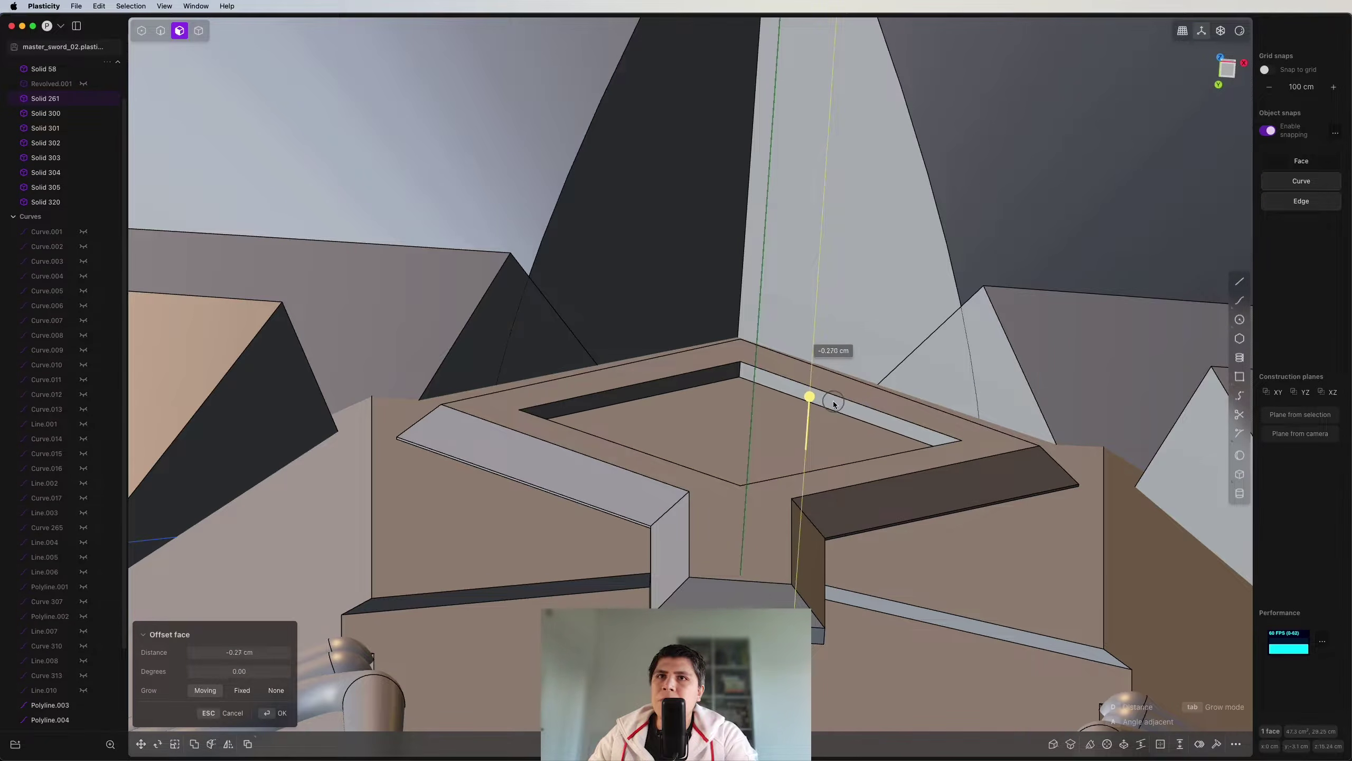
middle_click_drag(834, 406, 824, 297)
Step: Select the four rim edges of the diamond recess and chamfer them
key("ctrl+2")
key("Escape")
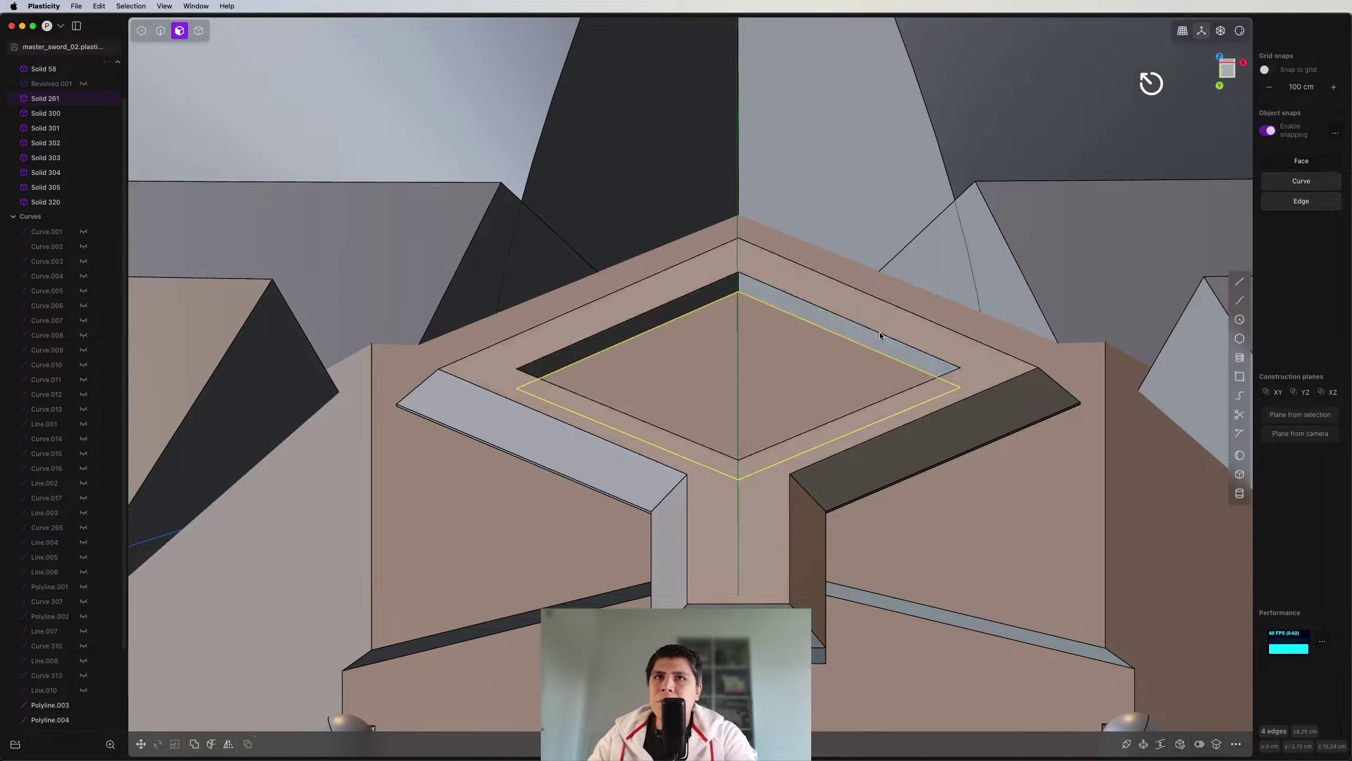
key("2")
left_click(879, 332)
left_click(692, 292)
left_click(608, 405)
left_click(801, 433)
left_click_drag(805, 431, 812, 444)
key("Return")
Step: Extrude the diamond recess's floor face outward about 1.64 cm as the gem block
middle_click_drag(789, 386, 787, 474)
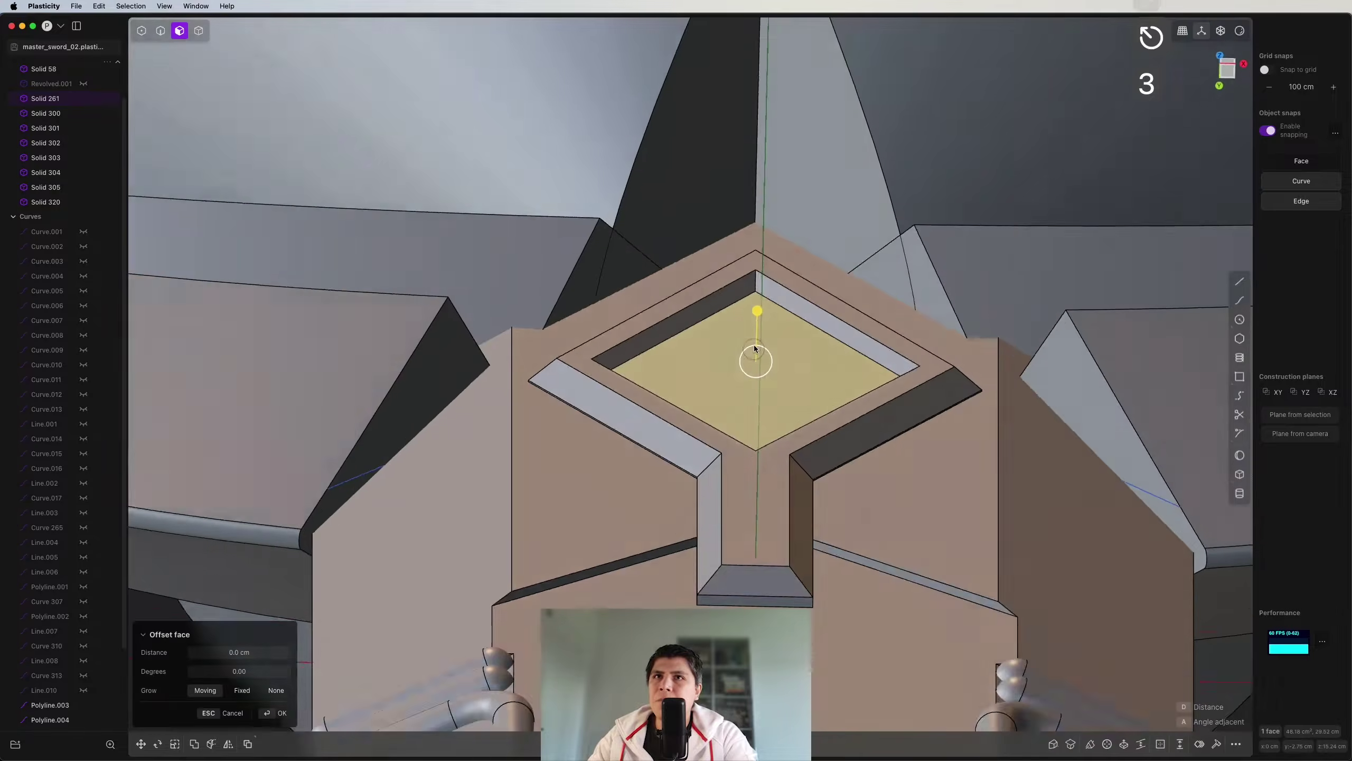
middle_click_drag(757, 356, 761, 336)
key("e")
left_click_drag(759, 323, 790, 219)
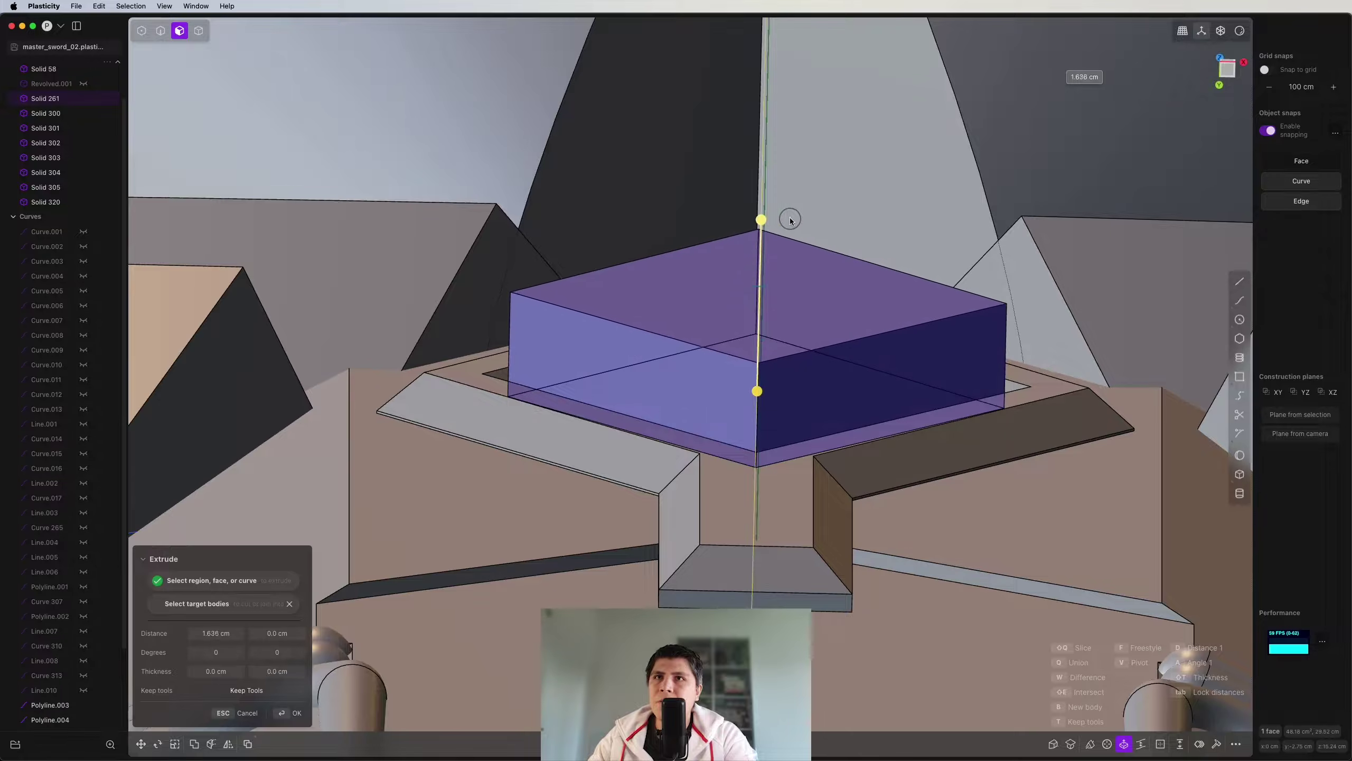
Step: Chamfer the four top edges of the gem block by about 1.37 cm to slope its sides
key("2")
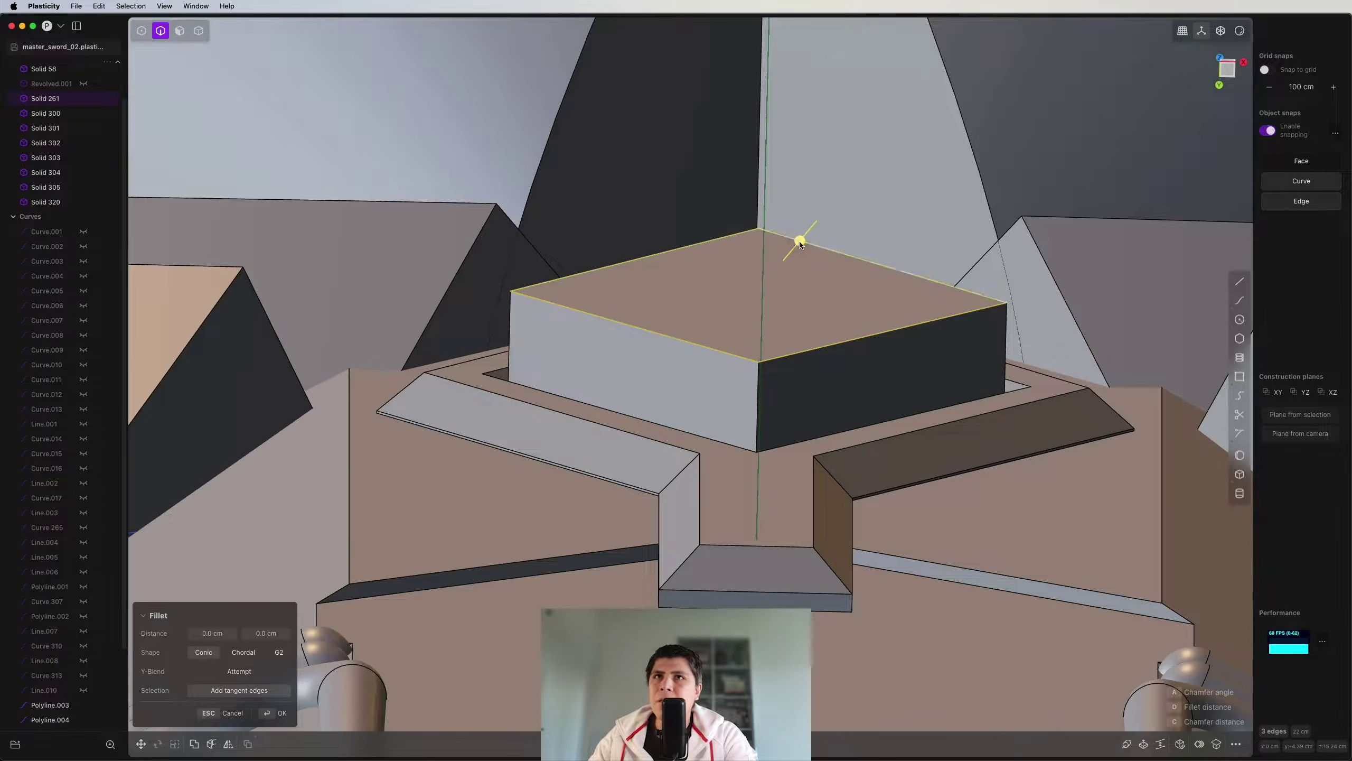
scroll(800, 244, "down", 5)
key("c")
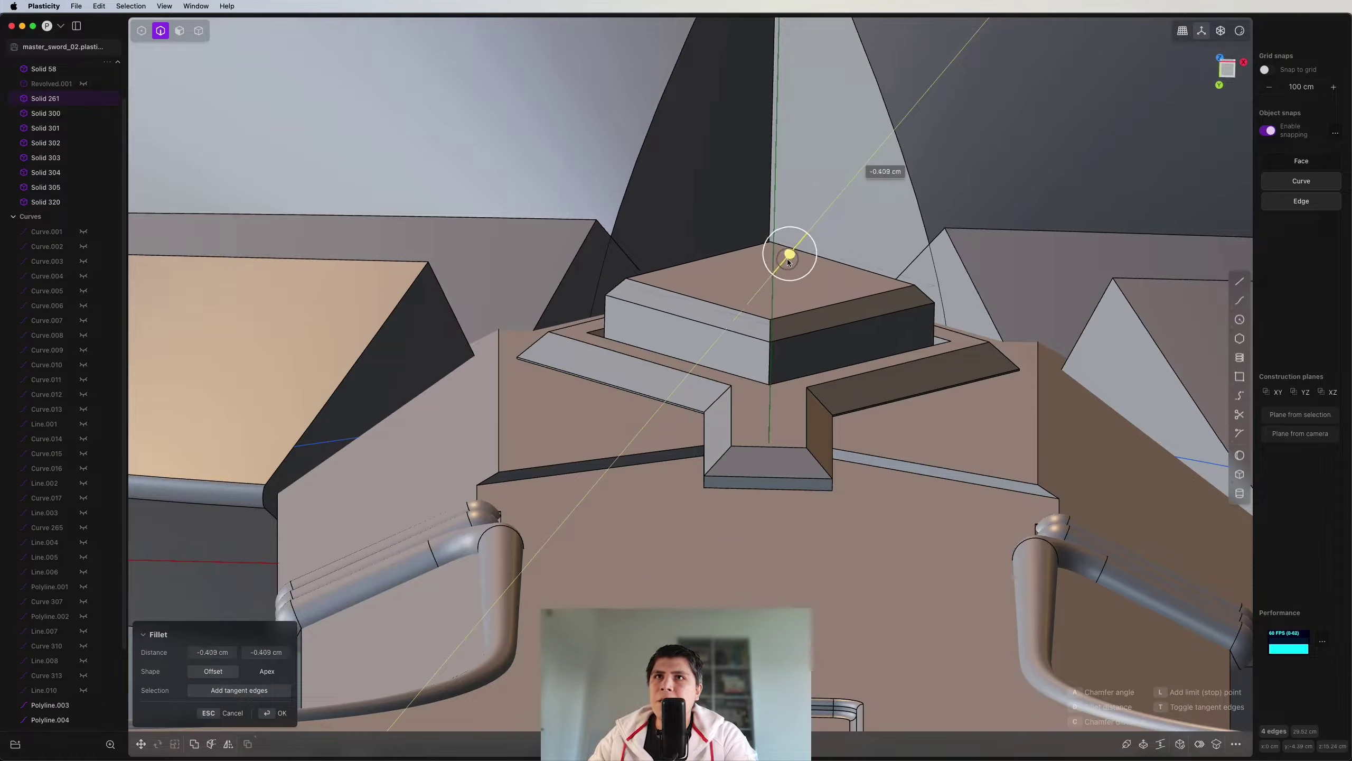
left_click_drag(772, 283, 768, 289)
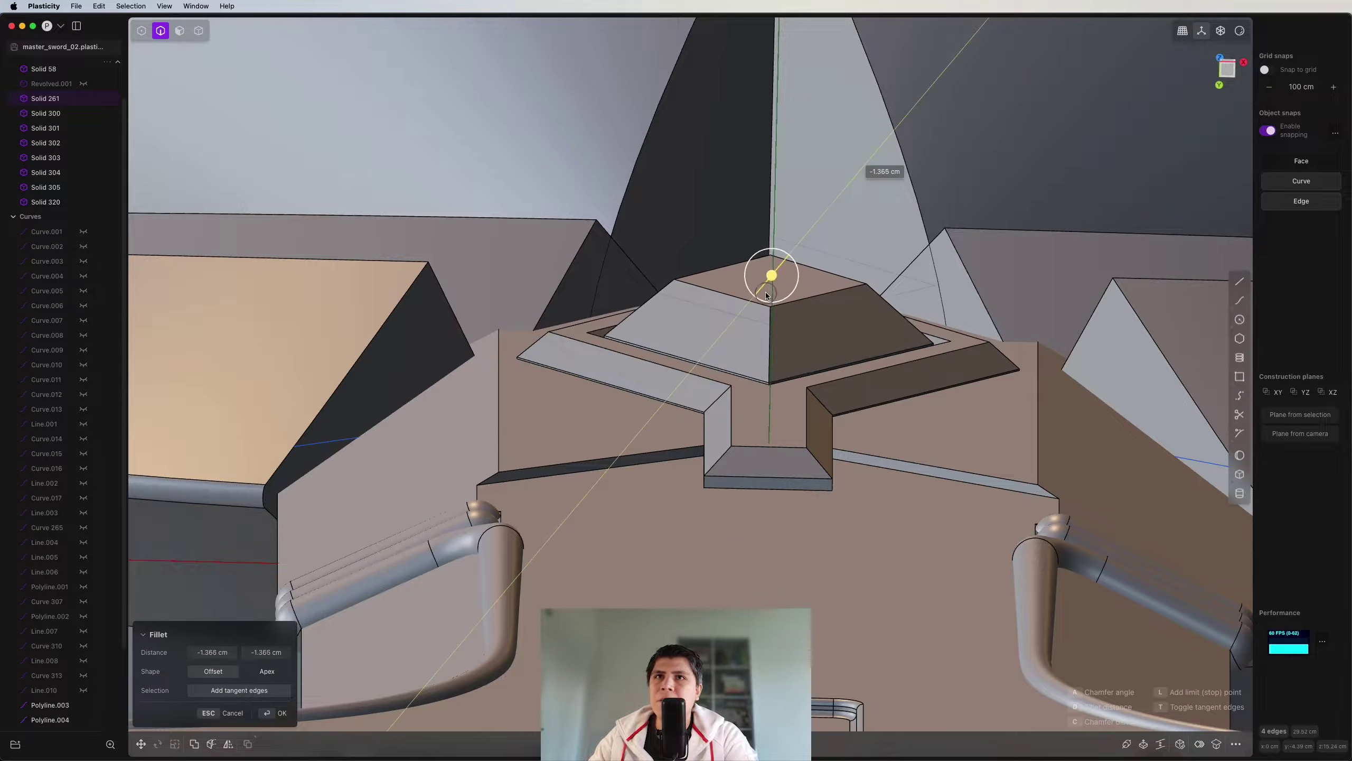
left_click(766, 292)
right_click(765, 293)
Step: Delete the gem's small flat top face so its sloped facets meet in a point
key("3")
left_click(804, 279)
middle_click_drag(804, 279, 802, 442)
left_click(1231, 70)
middle_click_drag(791, 174, 818, 331)
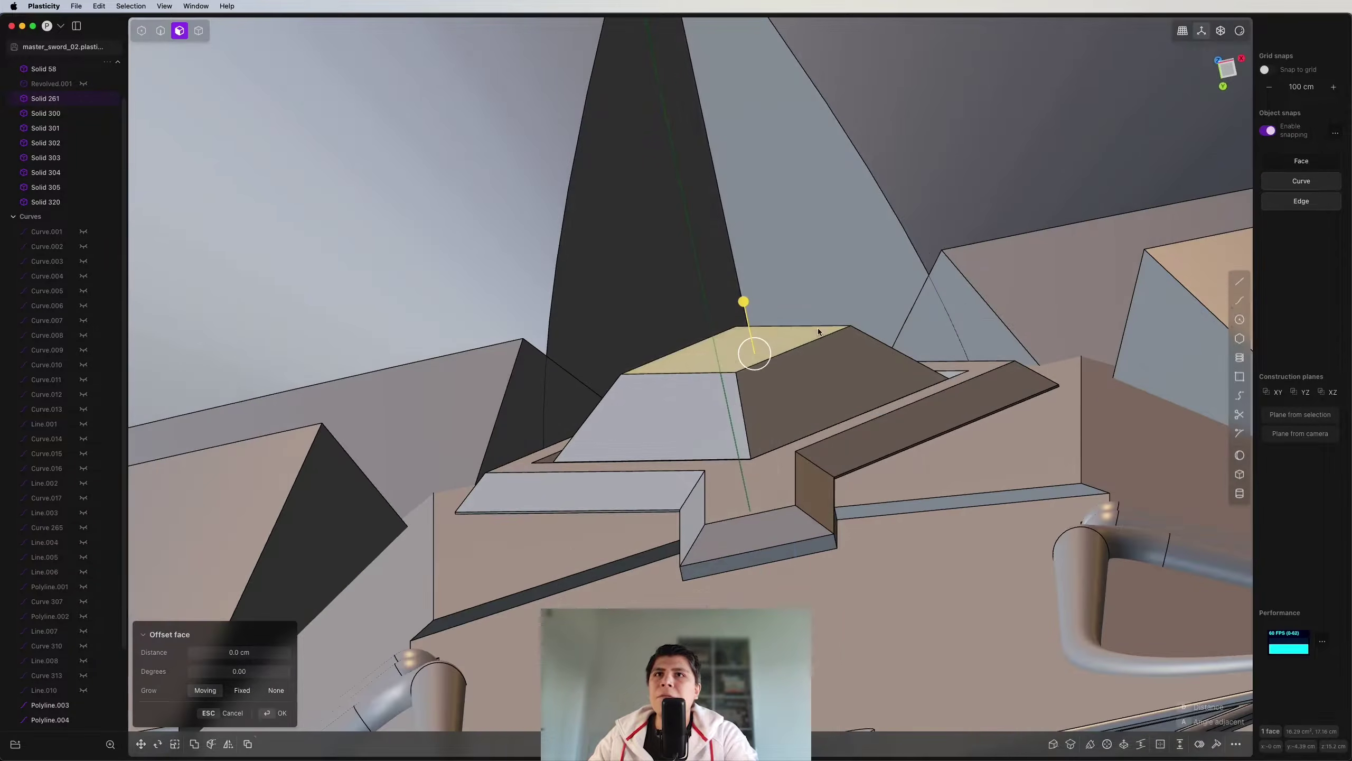
key("x")
Step: Shorten the ornament's stem by offsetting its lower end face inward in front view
middle_click_drag(734, 287, 697, 411)
scroll(697, 410, "down", 5)
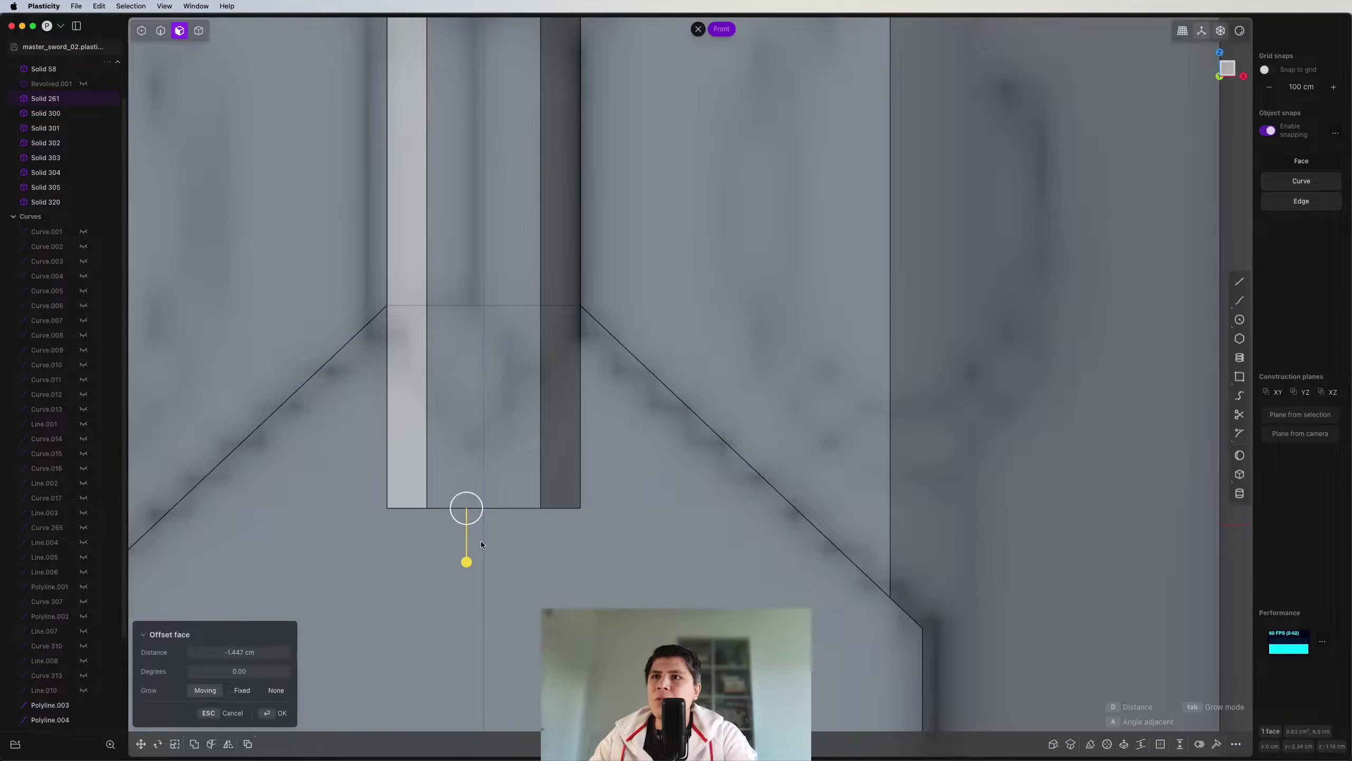
left_click_drag(462, 563, 479, 510)
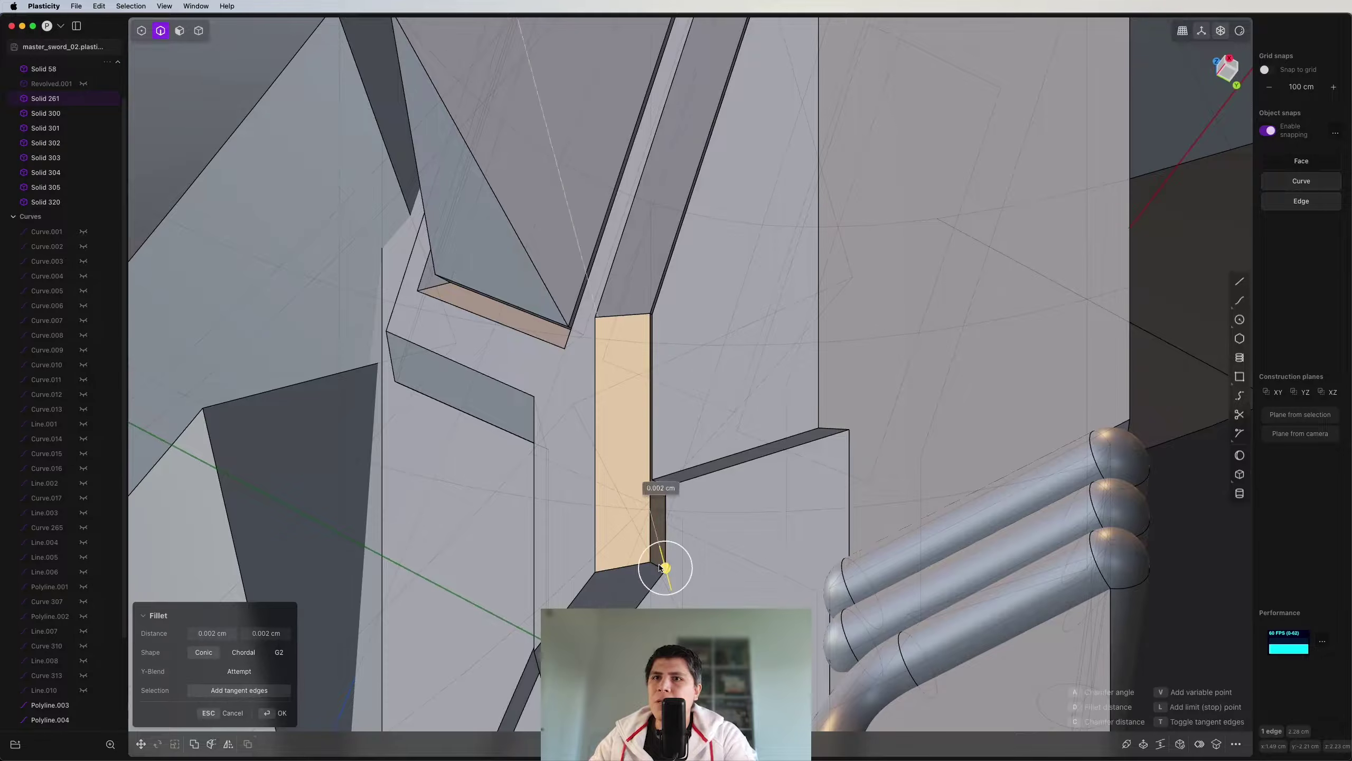
Step: Chamfer the two corner edges at the stem's lower end by about 1.52 cm to form a pointed tip
middle_click_drag(660, 568, 858, 432)
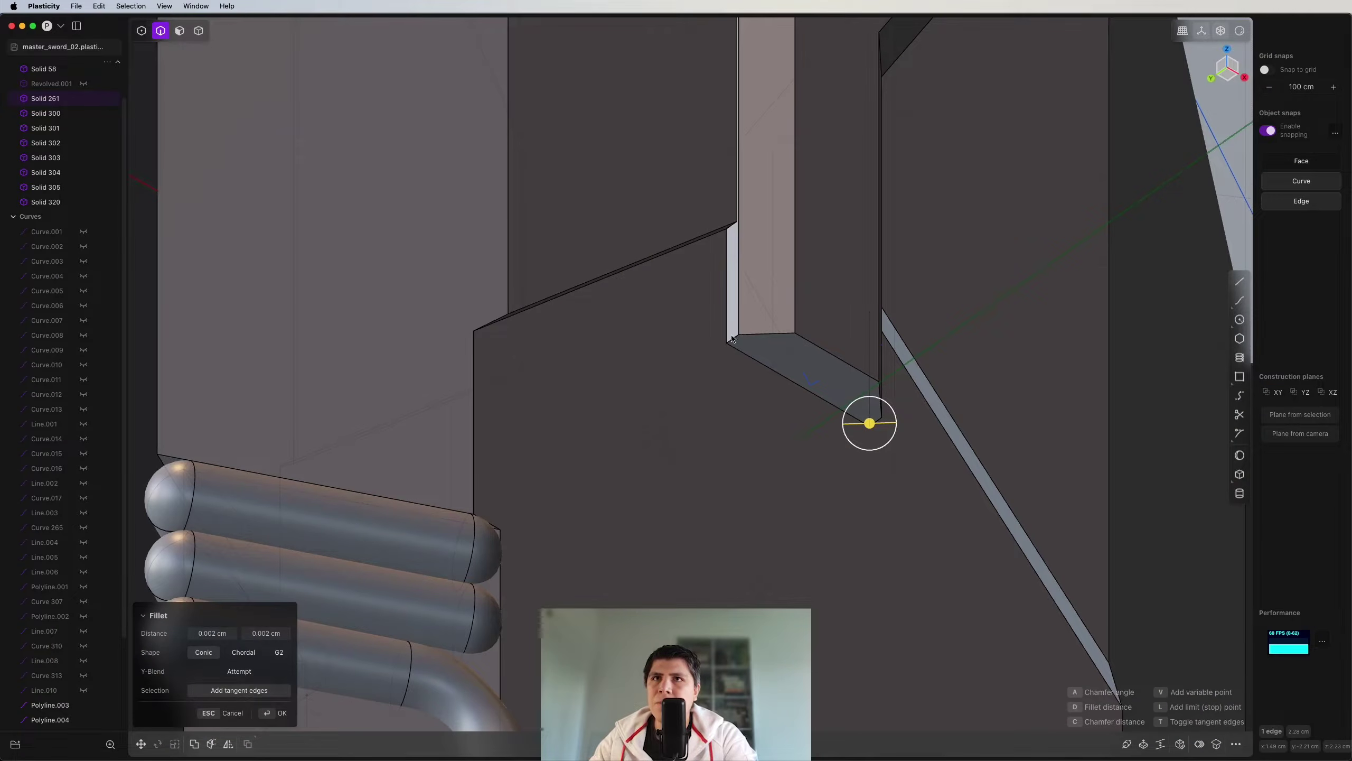
middle_click_drag(734, 338, 625, 393)
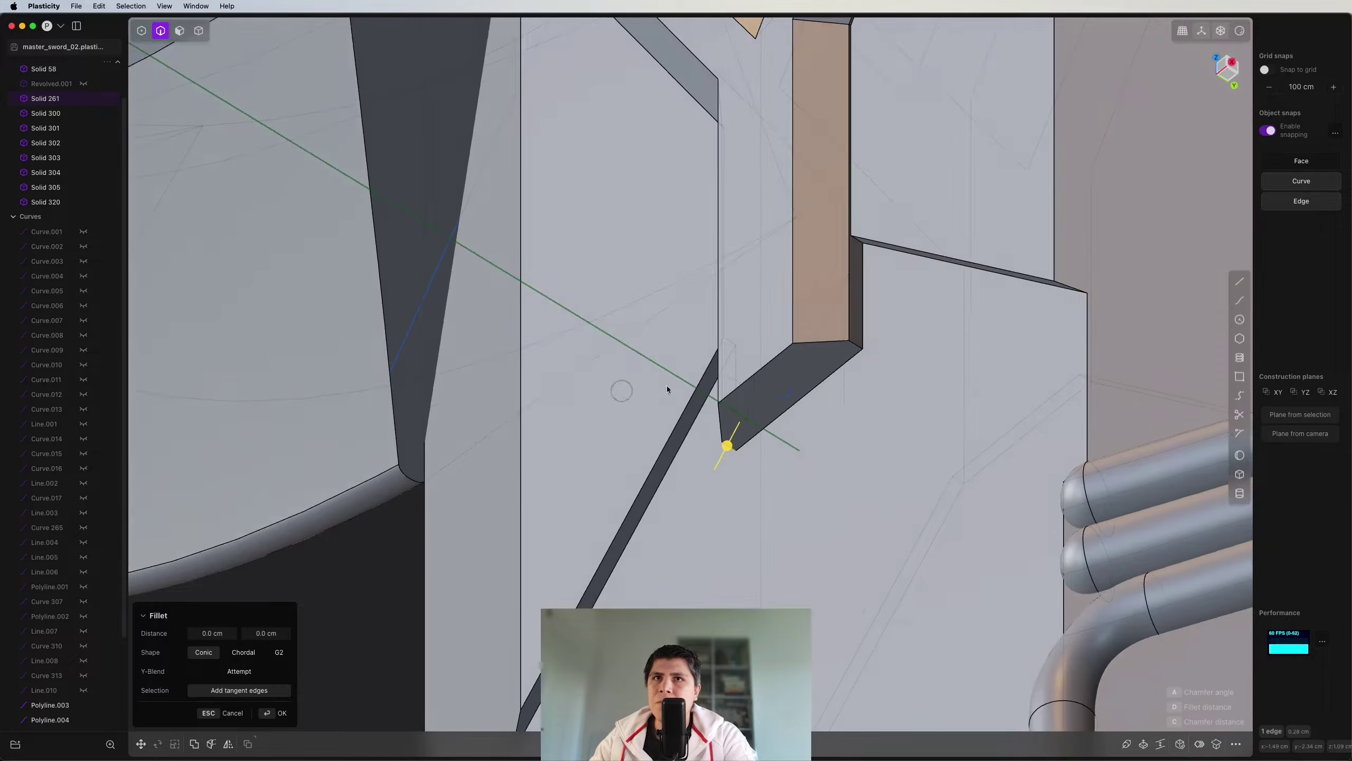
left_click_drag(850, 352, 814, 338)
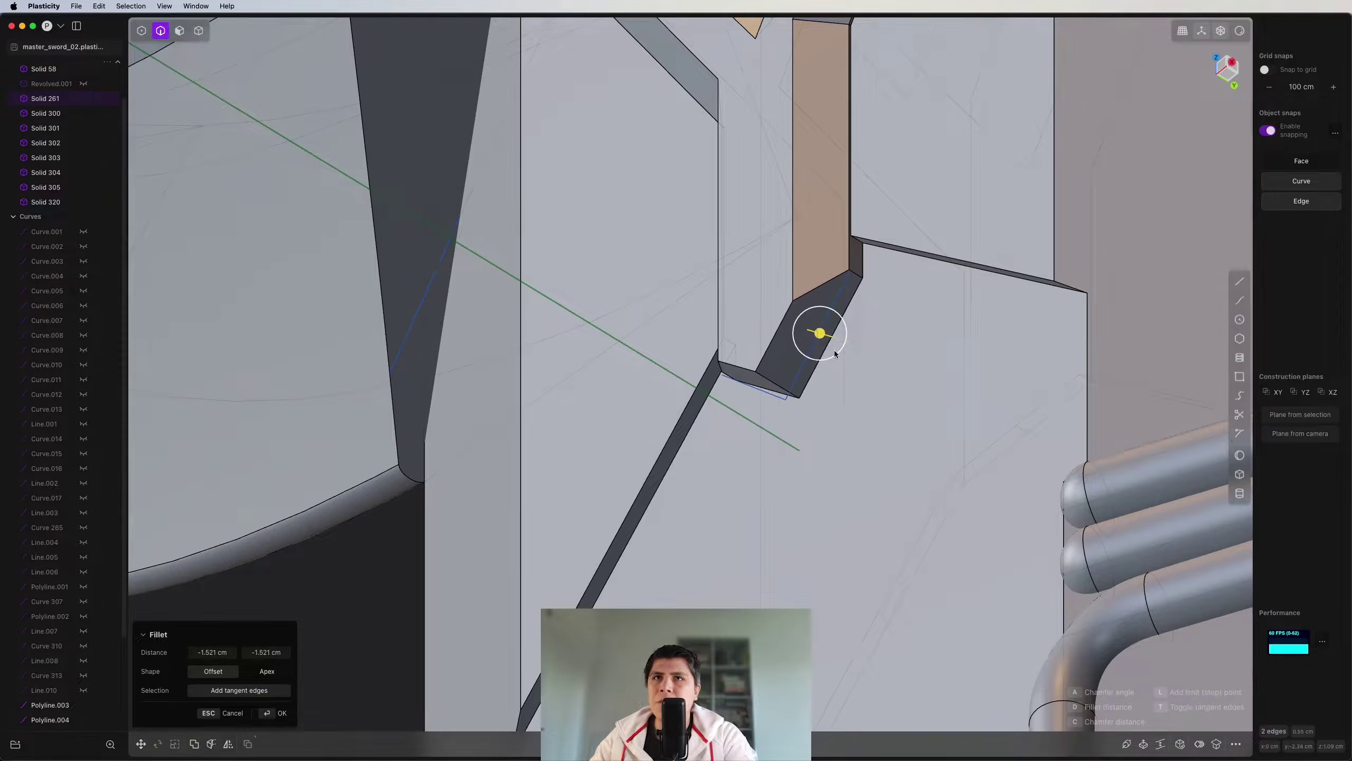
middle_click_drag(831, 350, 925, 421)
key("Return")
Step: Examine the whole sword from hilt to blade and compare the area below the diamond ornament with the reference
scroll(1009, 265, "down", 5)
left_click(1226, 68)
middle_click_drag(933, 243, 822, 385, "shift")
scroll(858, 351, "down", 10)
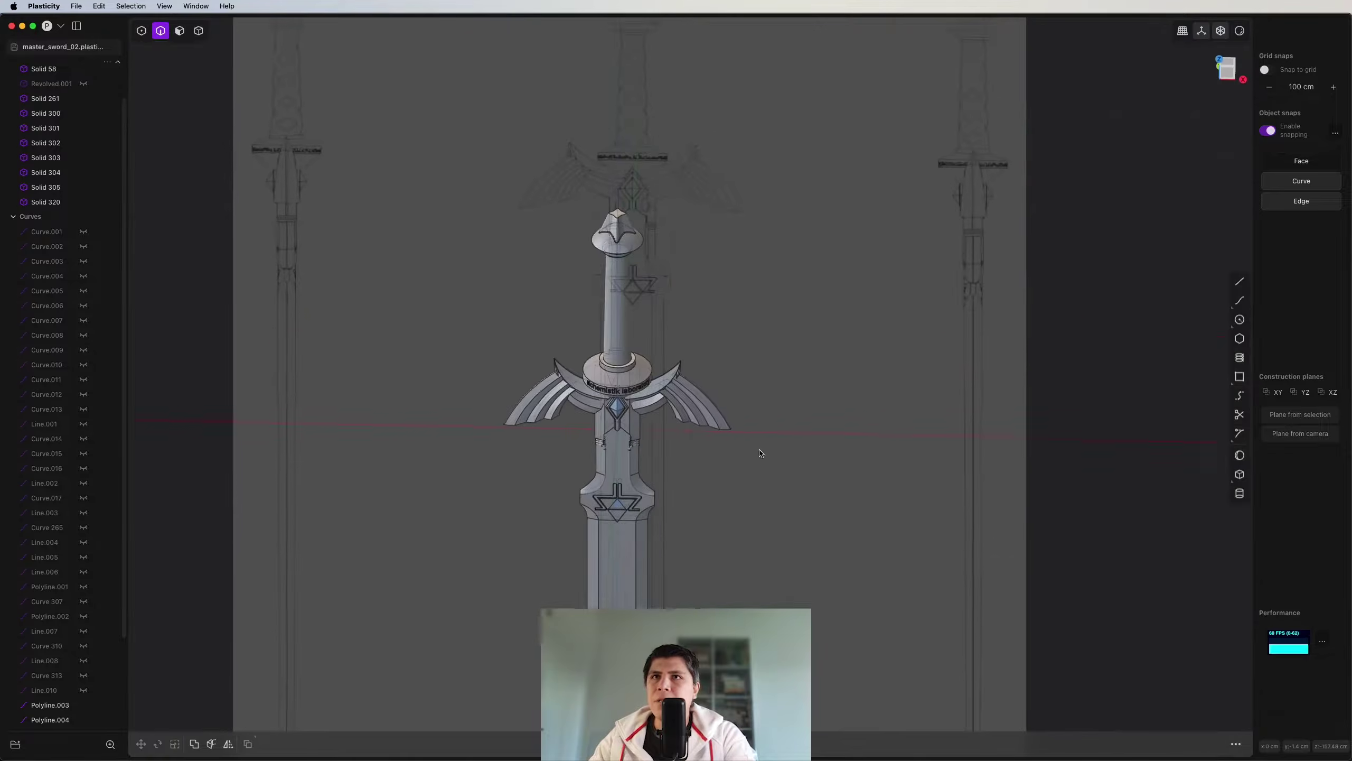
middle_click_drag(761, 453, 740, 373, "shift")
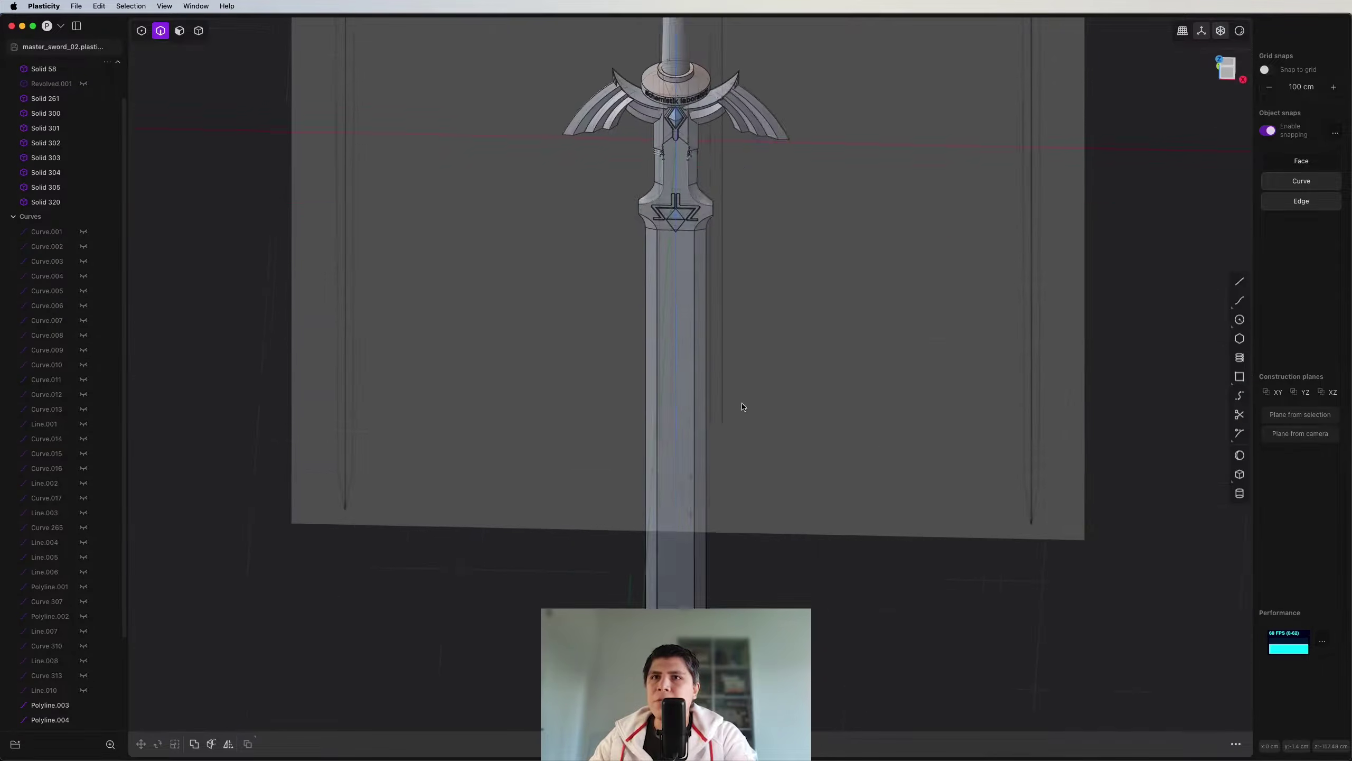
middle_click_drag(741, 374, 744, 487, "shift")
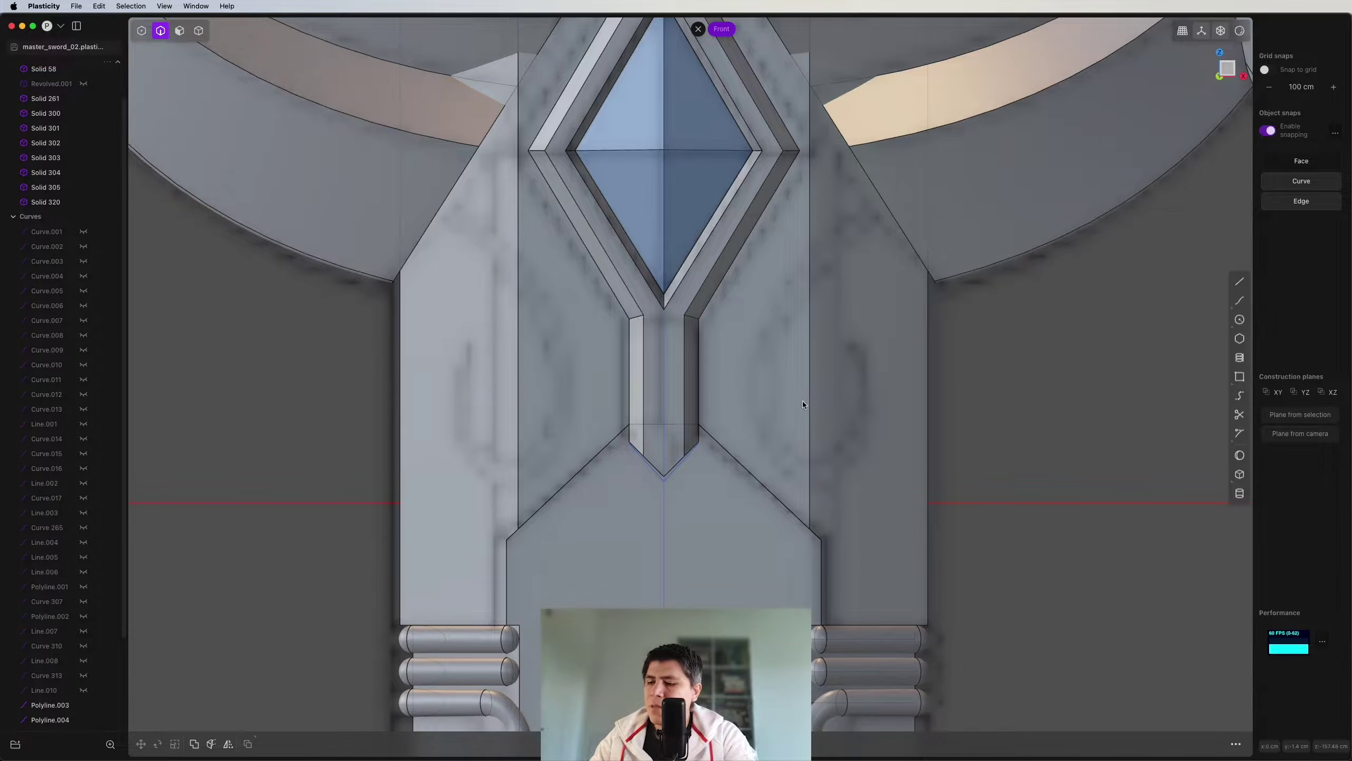
Step: Draw the outer and inner curves of the hooked ornament beside the diamond's stem in front view, meeting at the hook's tip
key("ctrl+super+c")
scroll(846, 307, "up", 3)
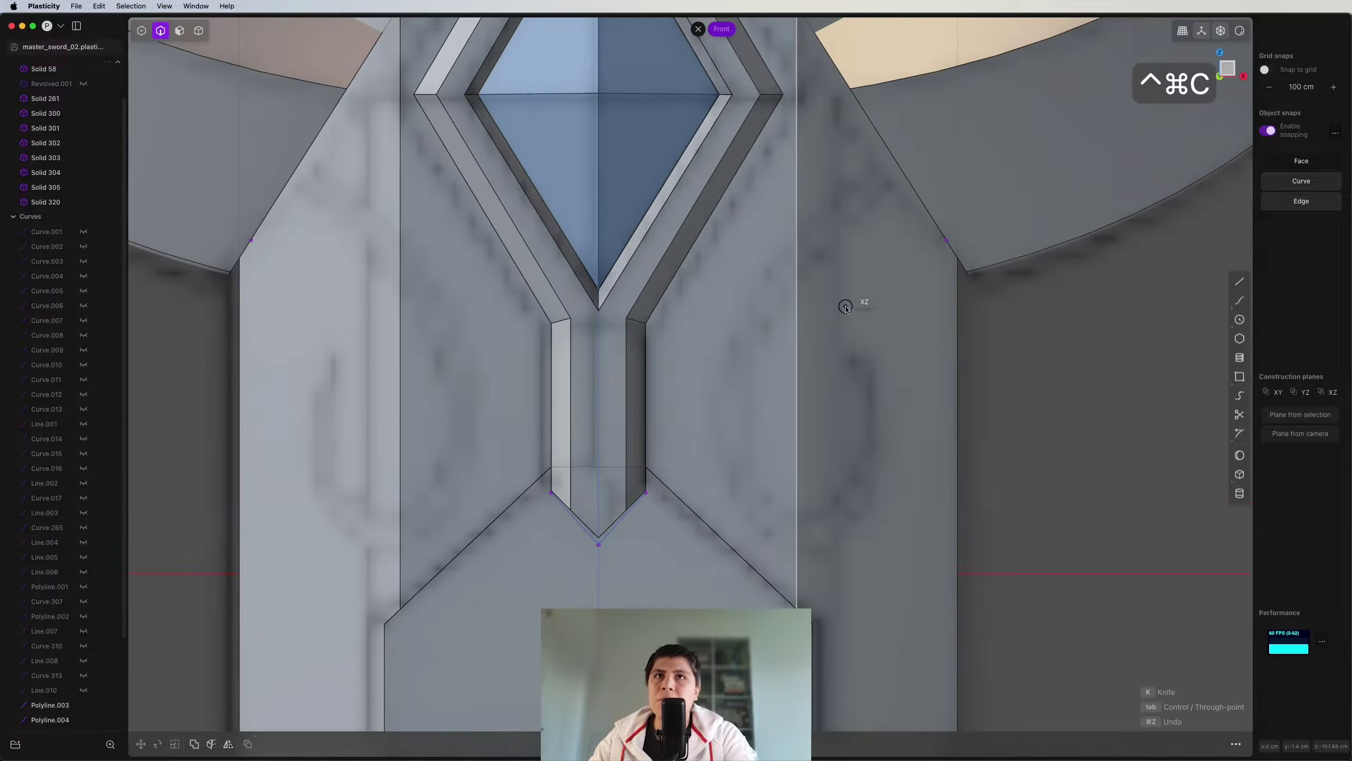
left_click(898, 141)
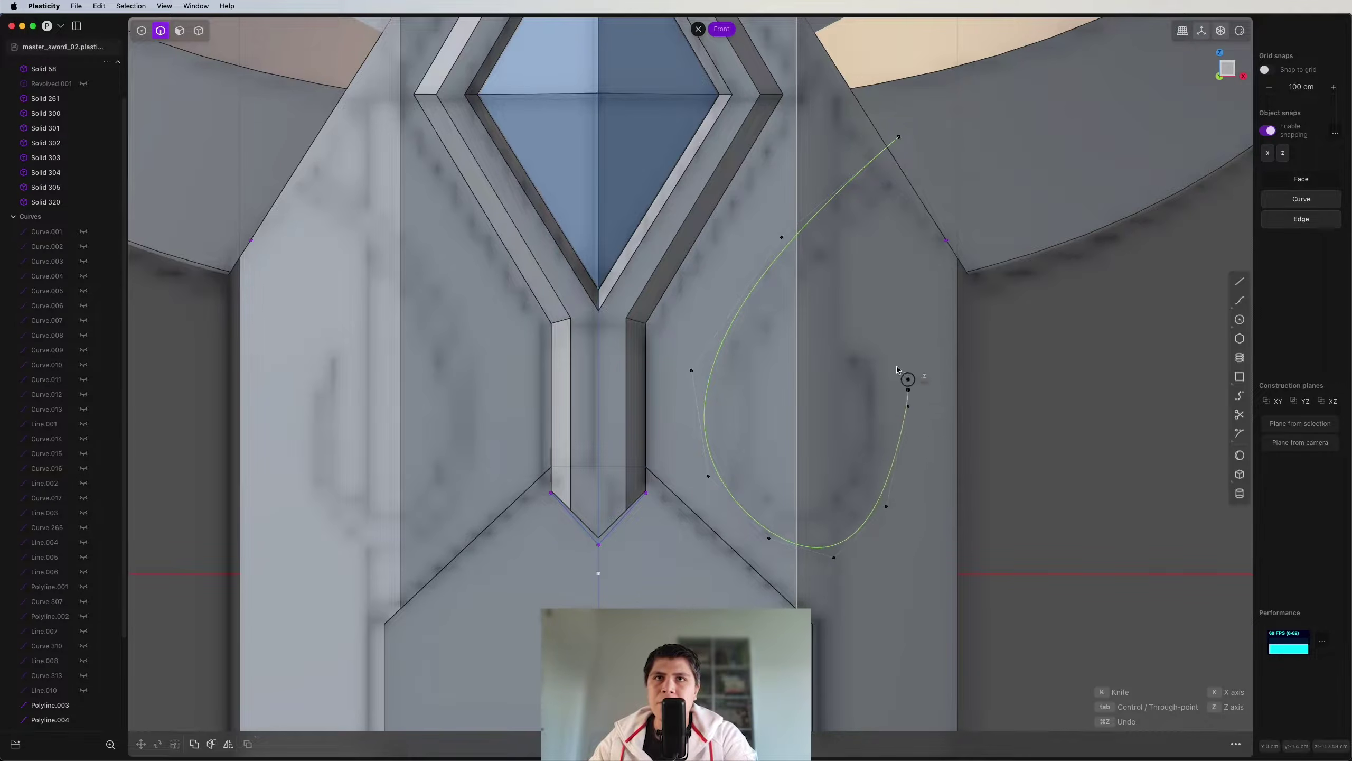
left_click(852, 353)
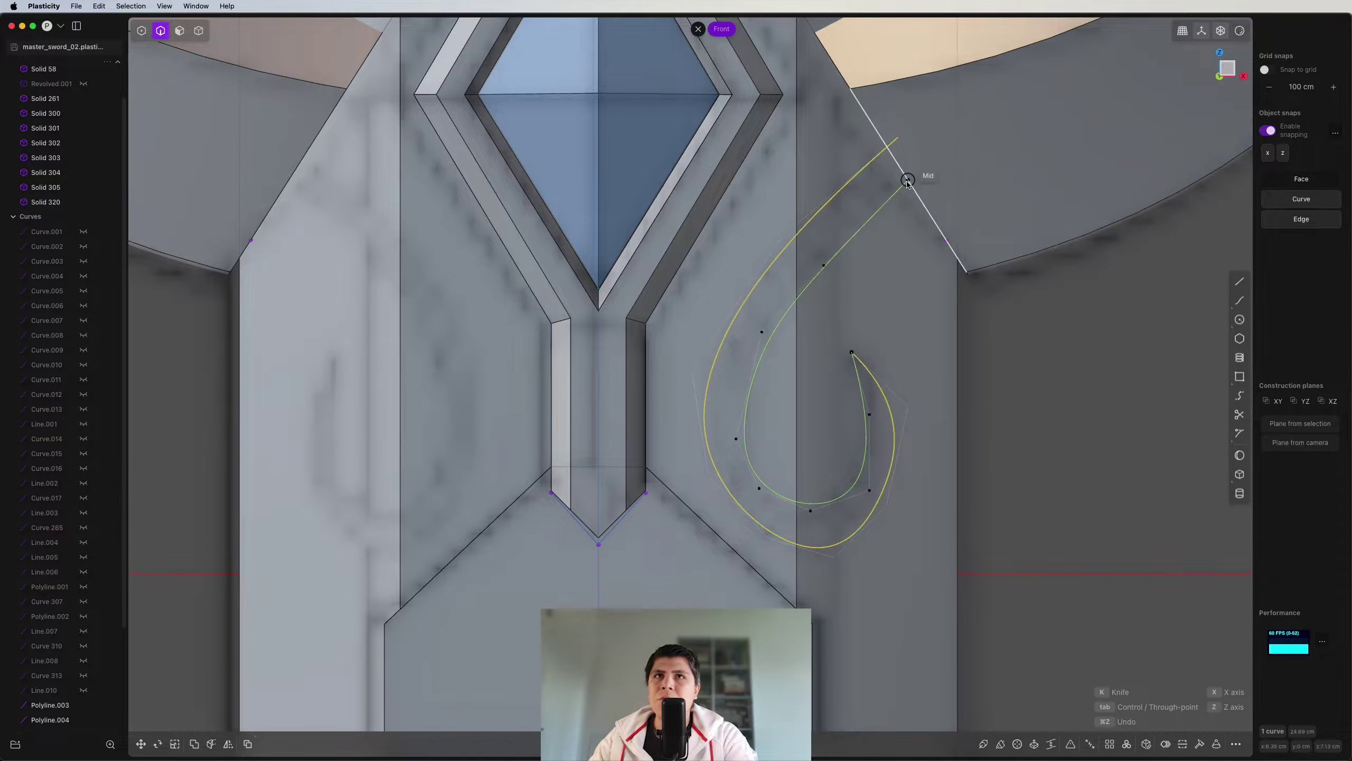
double_click(926, 168)
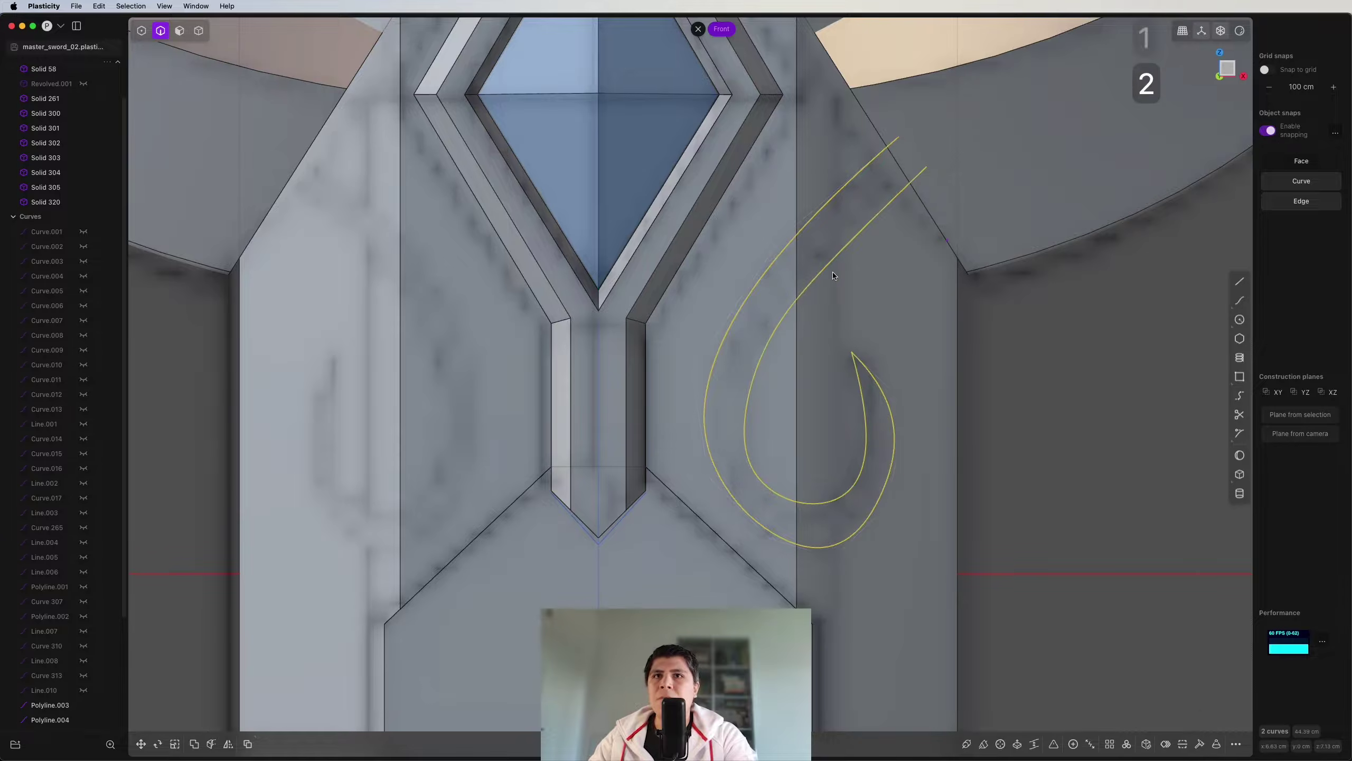
Step: Imprint the two hook curves onto the sword's blade body
key("shift+i")
left_click(852, 311)
key("3")
left_click(881, 281)
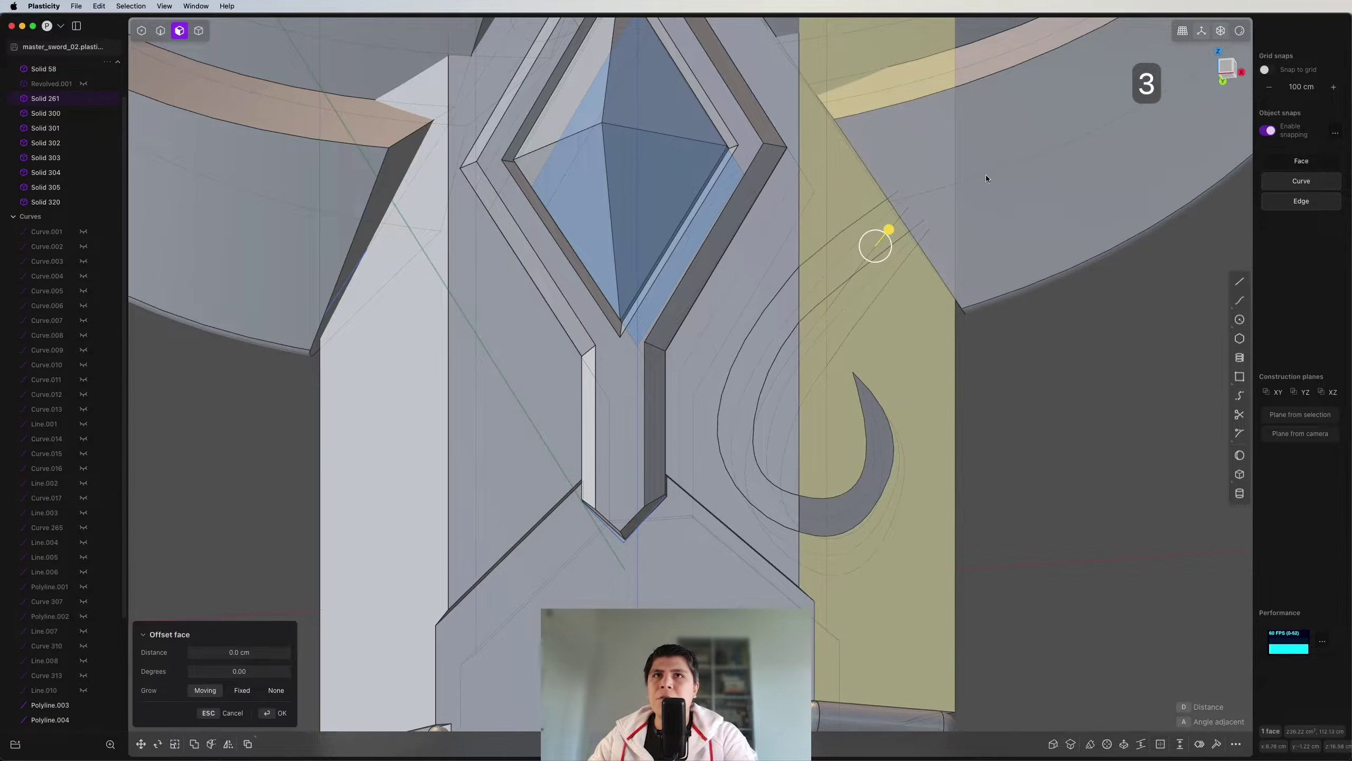
Step: Try to close the hook's open upper end by imprinting a straight line between the two curve ends
left_click(1219, 62)
key("shift+a")
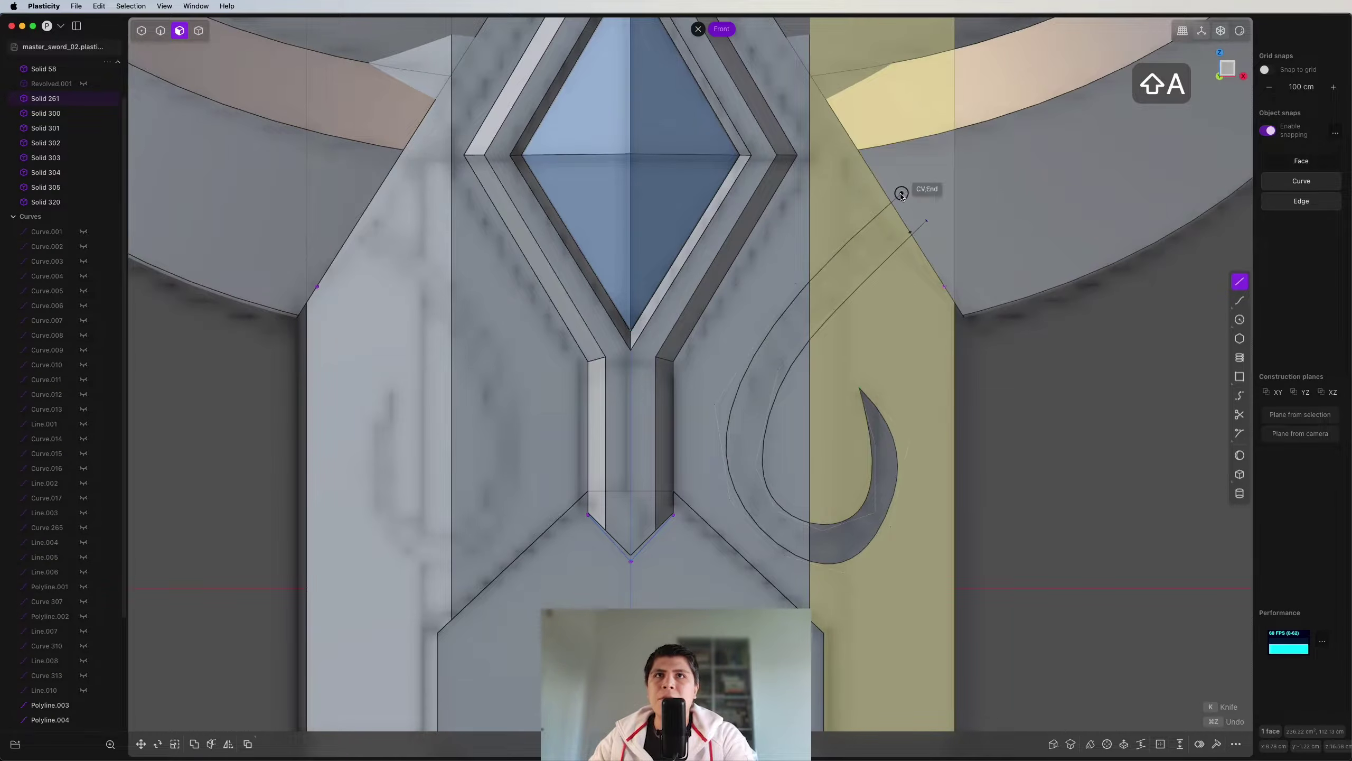
left_click(901, 194)
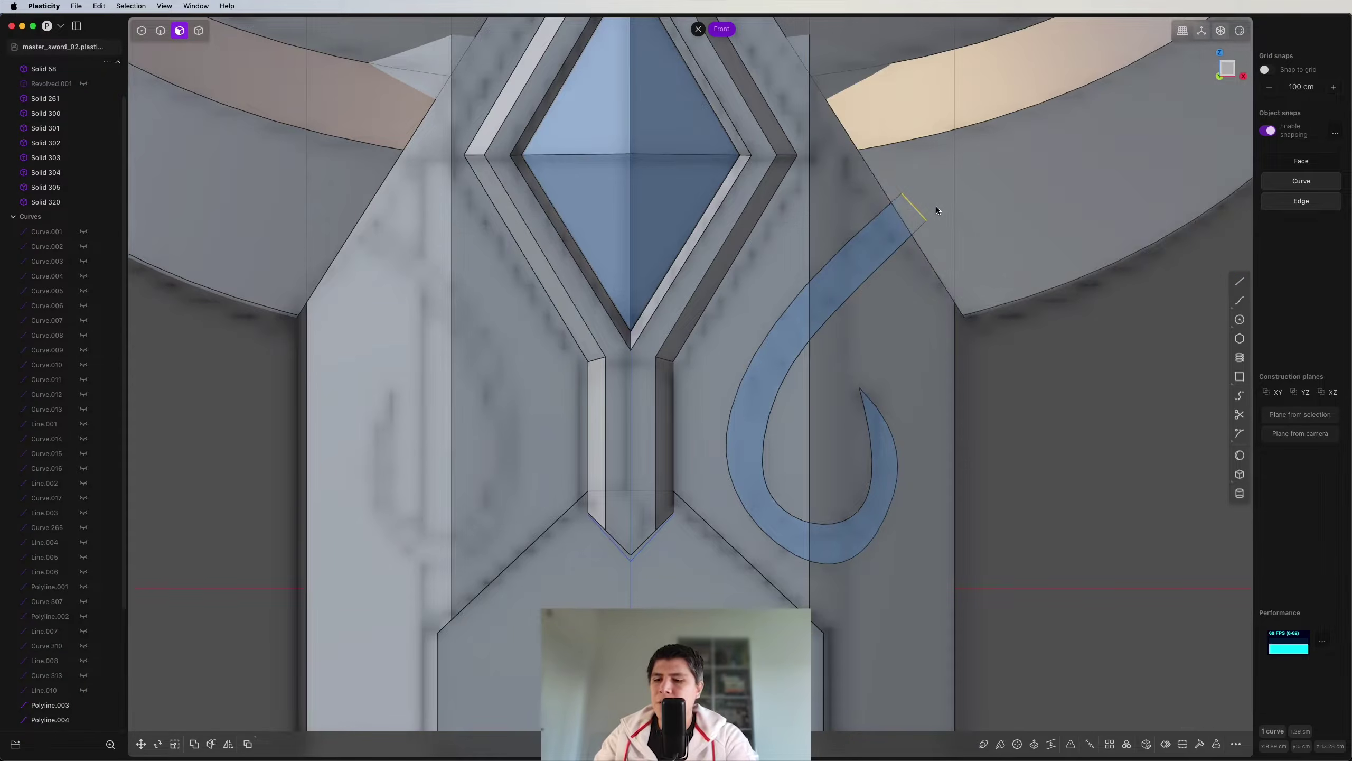
key("shift+i")
left_click(936, 206)
right_click(936, 206)
middle_click_drag(932, 213, 1193, 76)
scroll(859, 261, "up", 5)
Step: Isolate the blade body, draw a straight line across the hook's open upper end and imprint it on the body
left_click(858, 260)
key("2")
key("shift+h")
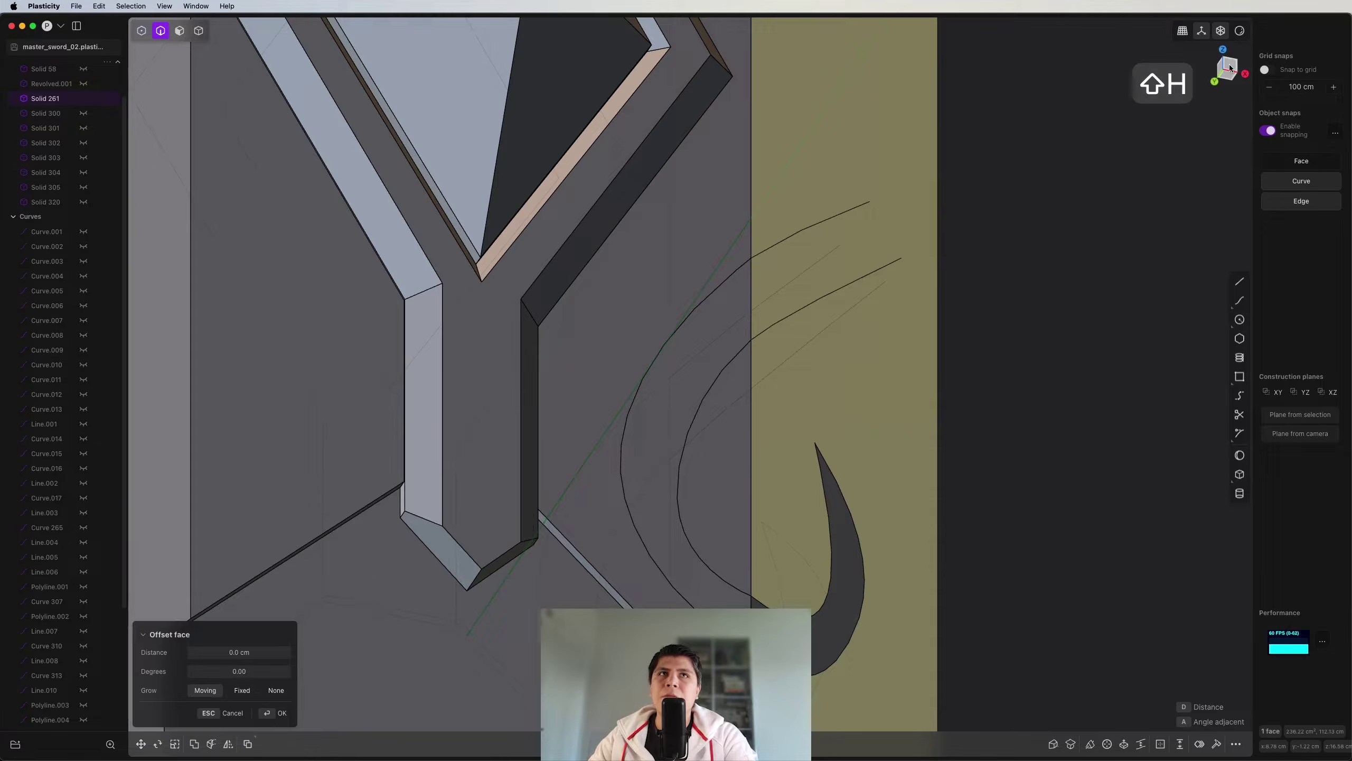
left_click(1232, 66)
key("shift+a")
left_click(823, 232)
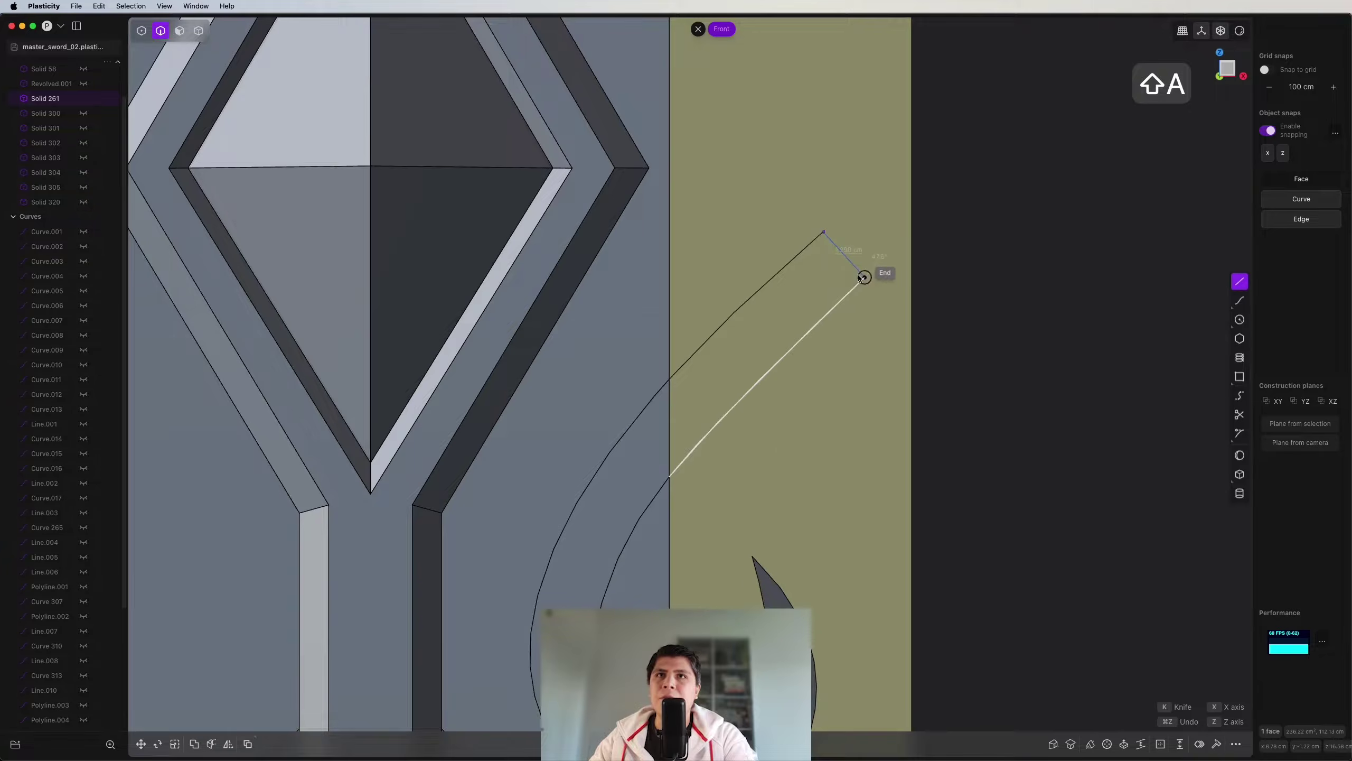
left_click(863, 277)
key("shift+i")
scroll(859, 278, "down", 2)
scroll(857, 278, "up", 2)
Step: Offset the hook's three imprinted faces outward to raise the ornament from the blade
key("3")
left_click(814, 293)
left_click(712, 417)
left_click(810, 521)
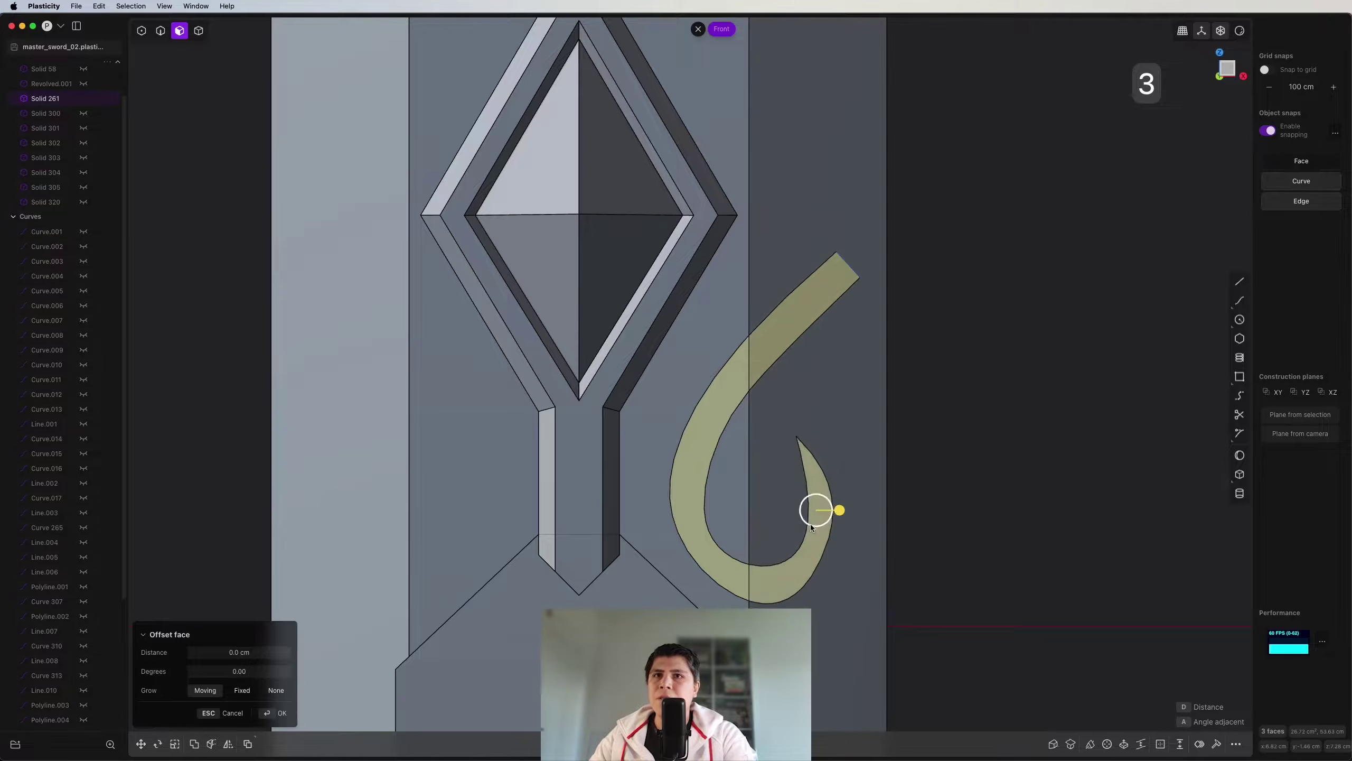
middle_click_drag(832, 421, 861, 432)
left_click_drag(860, 432, 875, 405)
middle_click_drag(875, 404, 745, 334)
Step: Fillet the two edges where the raised hook crosses the body's bend by about 3.56 cm
key("2")
left_click(736, 458)
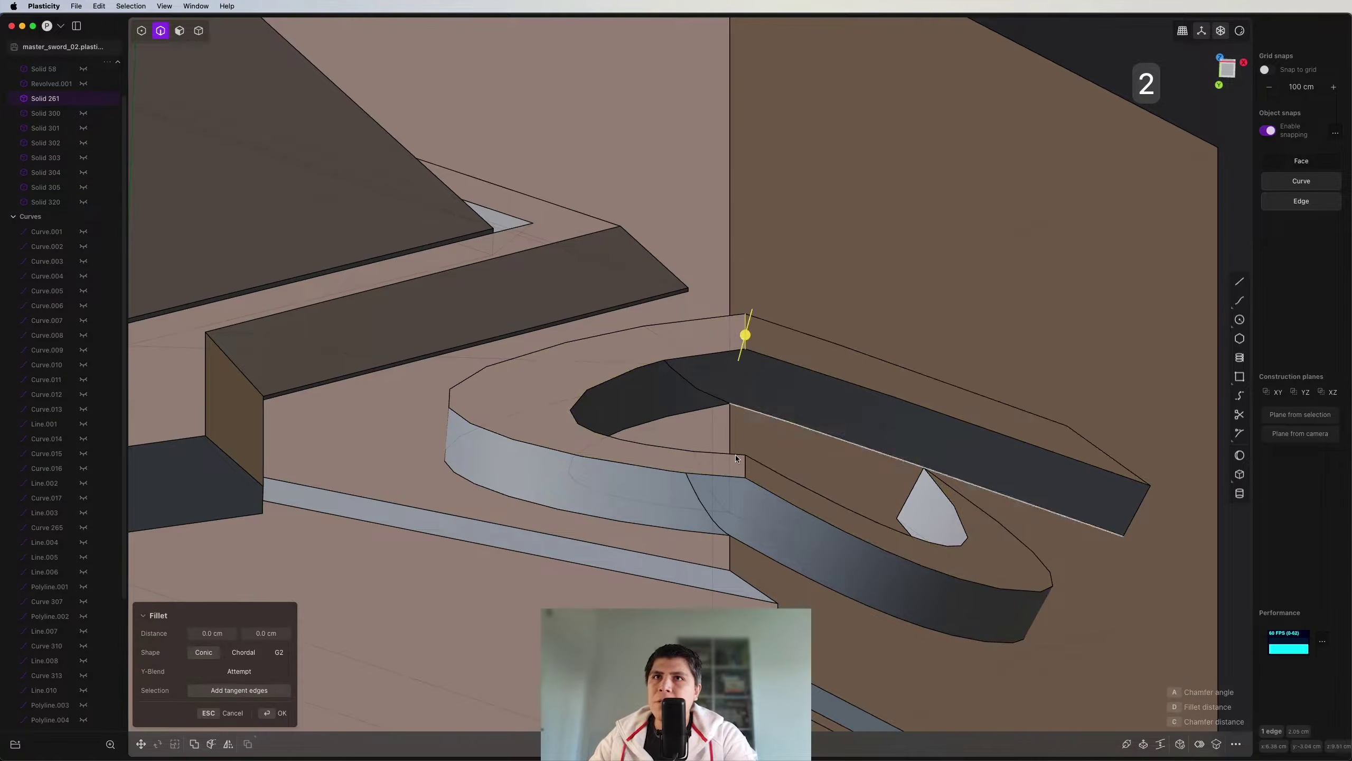
left_click(745, 464, "shift")
left_click_drag(745, 461, 902, 188)
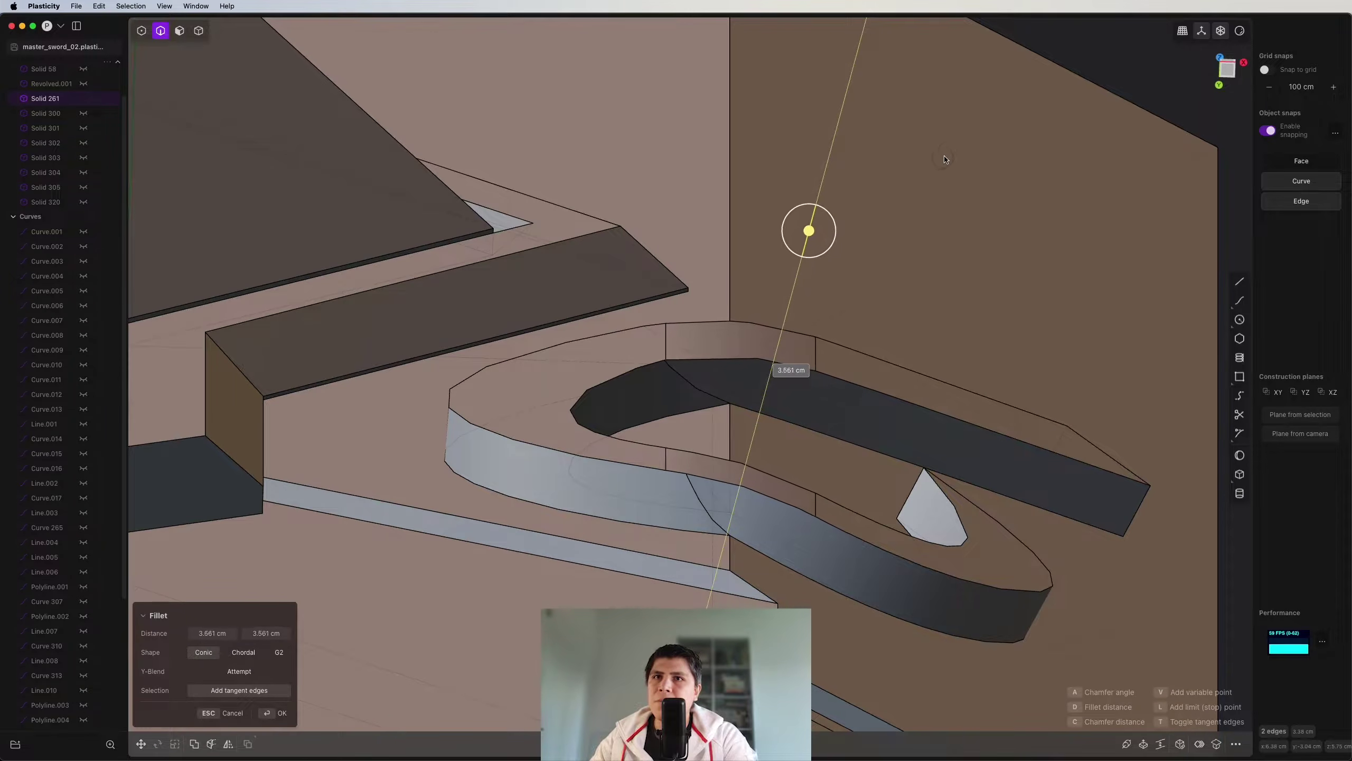
mouse_move(952, 151)
middle_mouse_down()
mouse_move(763, 302)
mouse_move(890, 392)
mouse_move(895, 446)
mouse_move(916, 458)
middle_mouse_up()
key("shift+super+e")
key("shift+super+e")
Step: Fillet the outline edges around the front face of the raised hook
key("2")
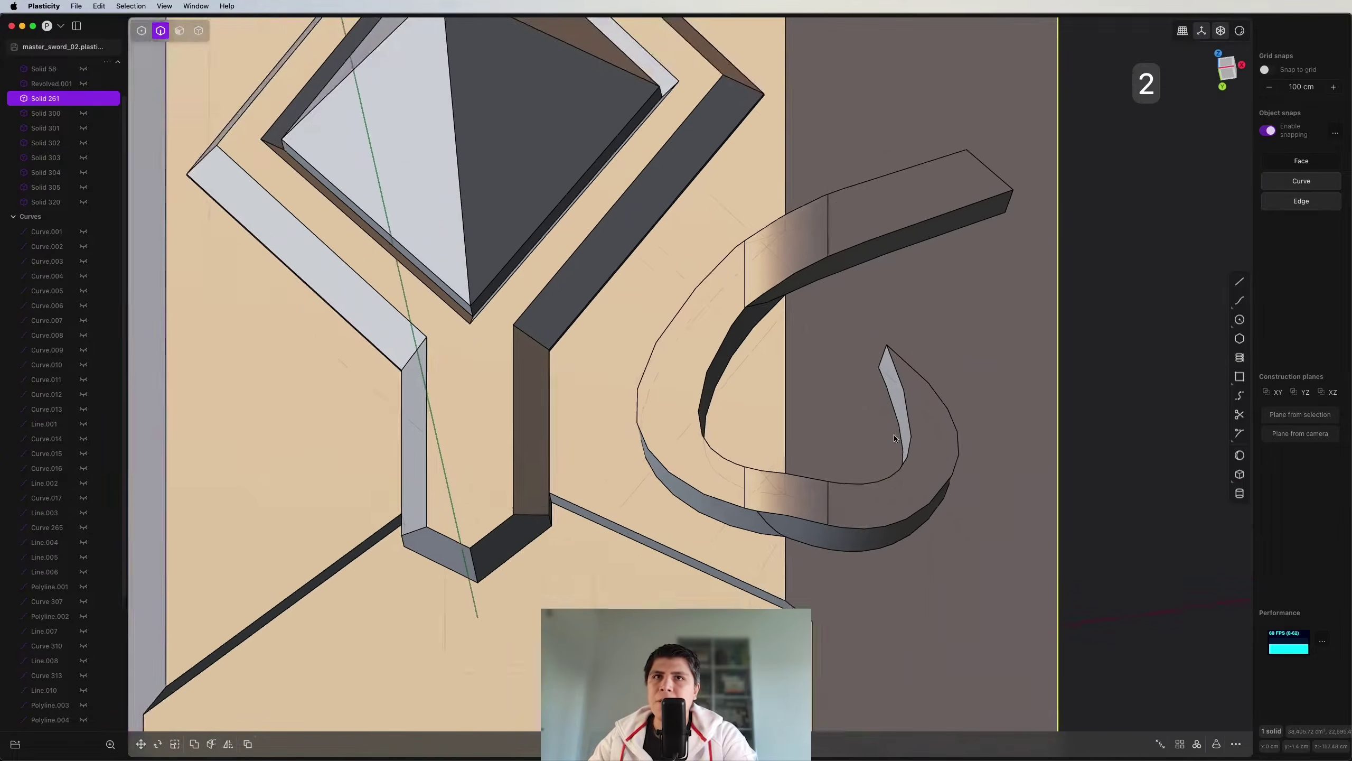
scroll(918, 459, "up", 2)
left_click(721, 528)
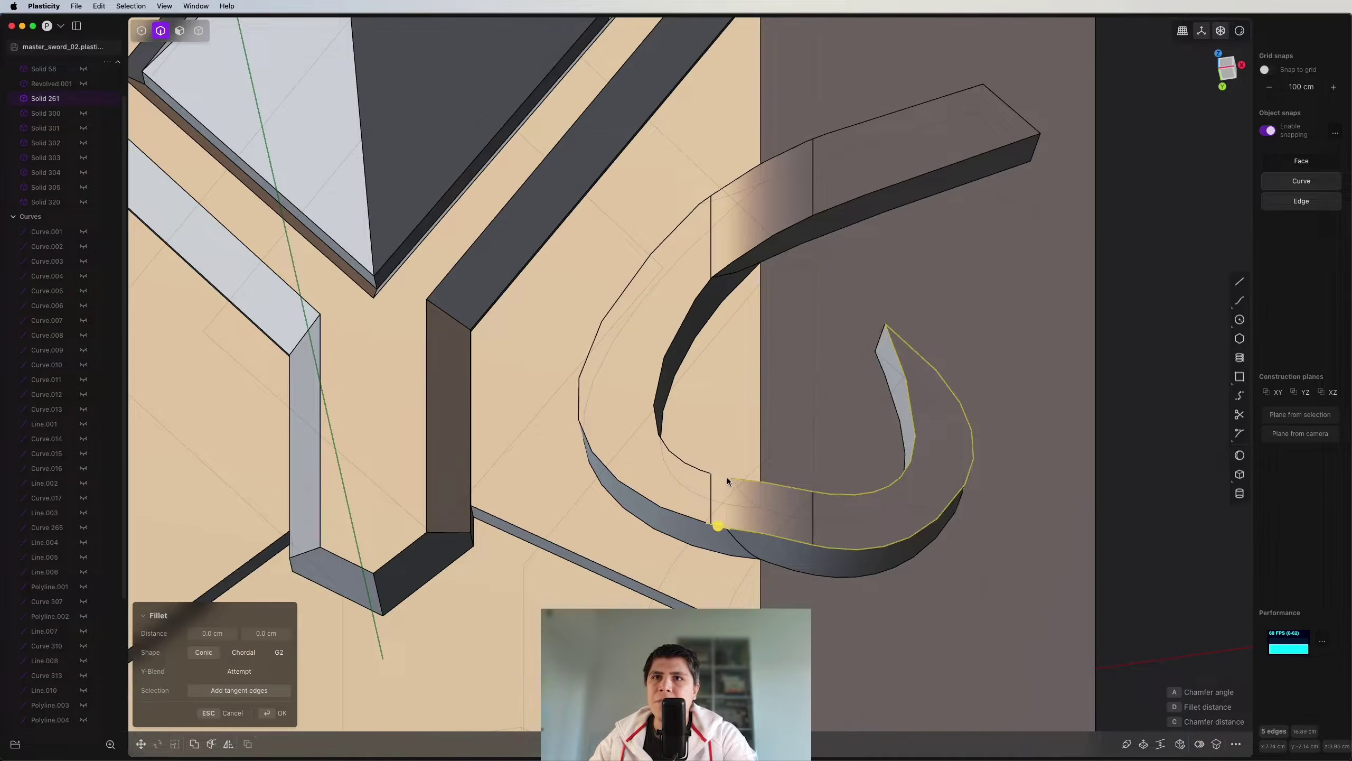
middle_click_drag(669, 452, 601, 346)
left_click(598, 342)
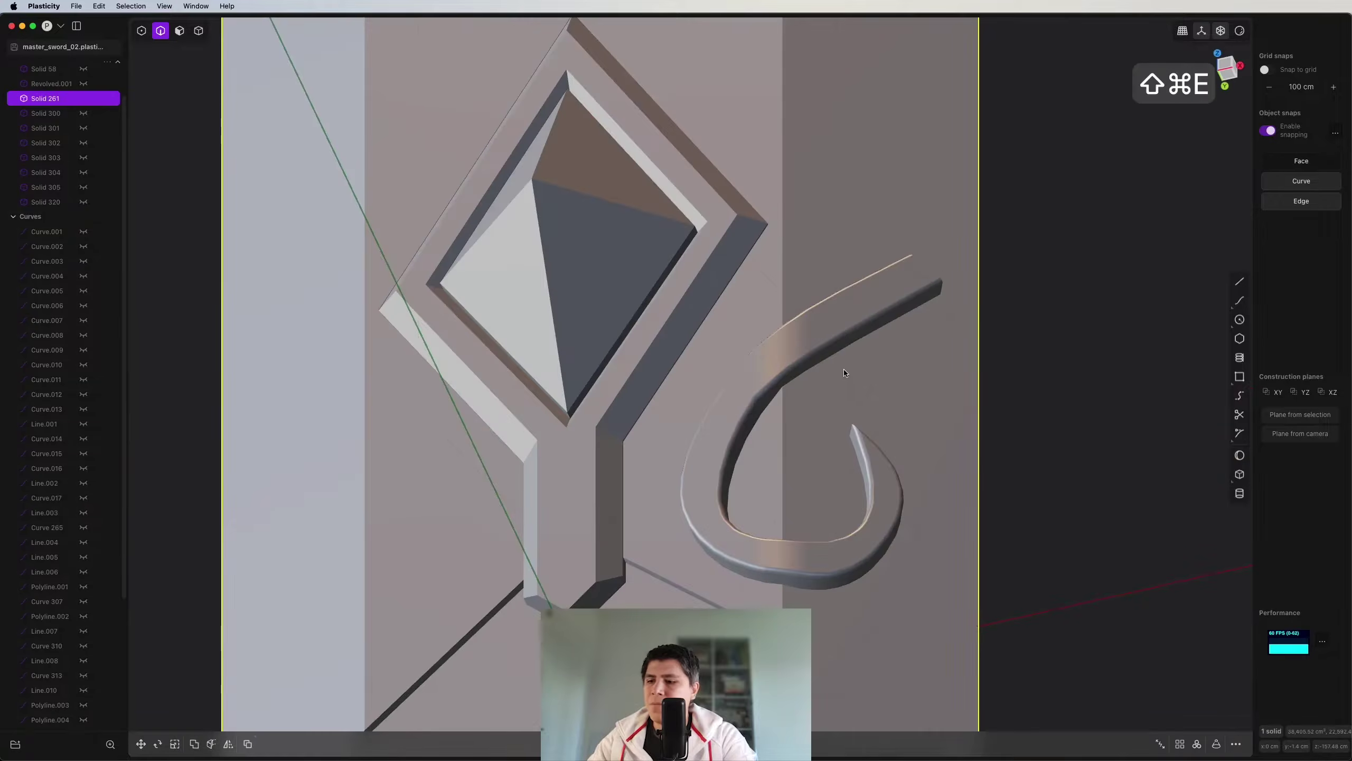
Step: Delete all hidden construction curves and show the other sword bodies again
key("4")
left_click(62, 690, "shift")
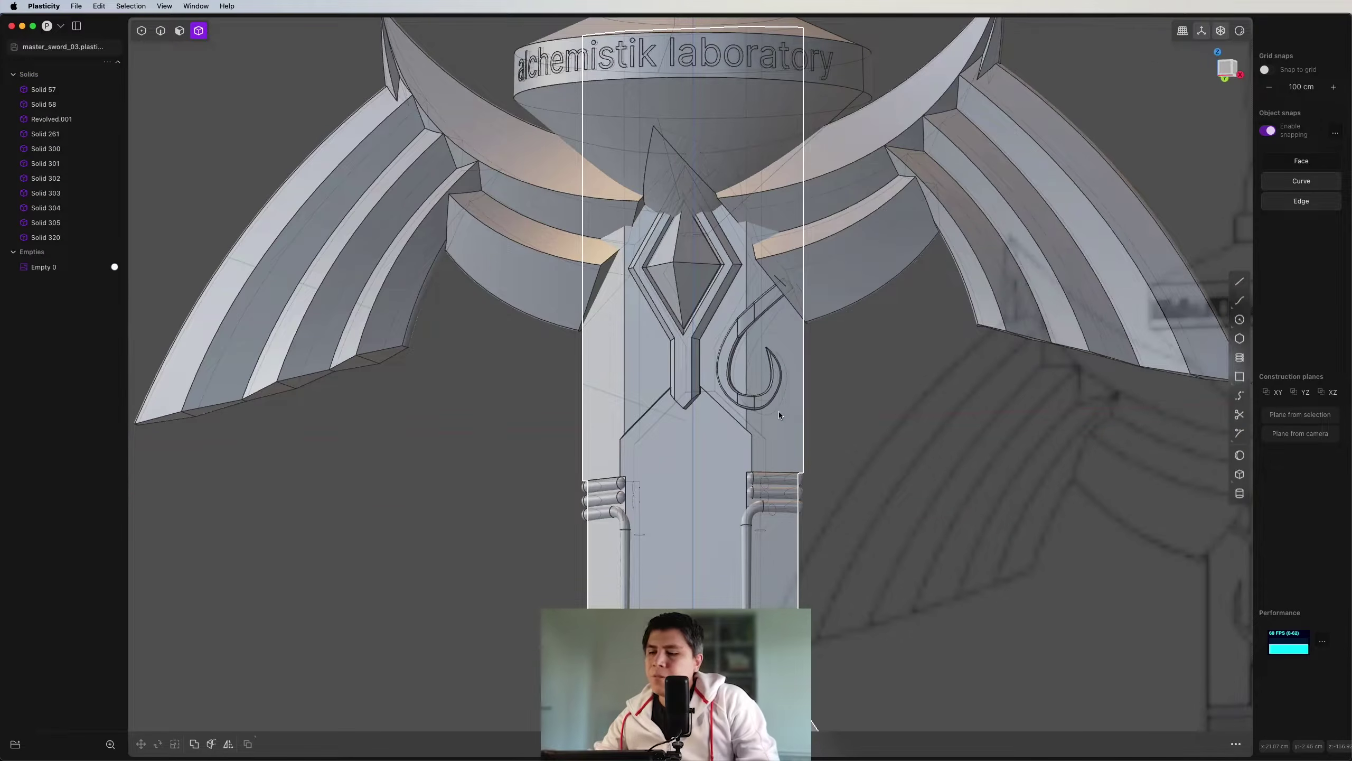
scroll(779, 411, "up", 5)
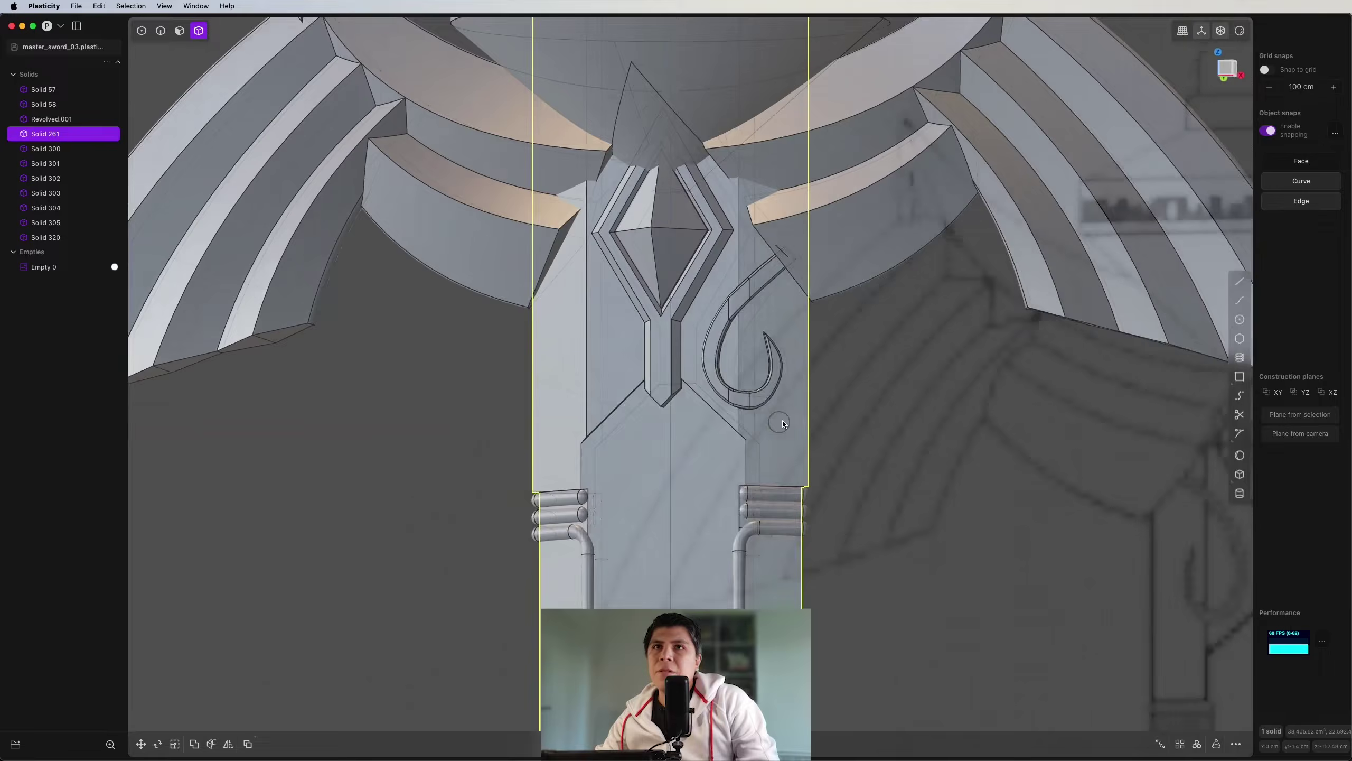
Step: Mirror the blade body along X about its centre plane, cutting and merging the halves, to repeat the hook on the opposite side
key("alt+x")
key("x")
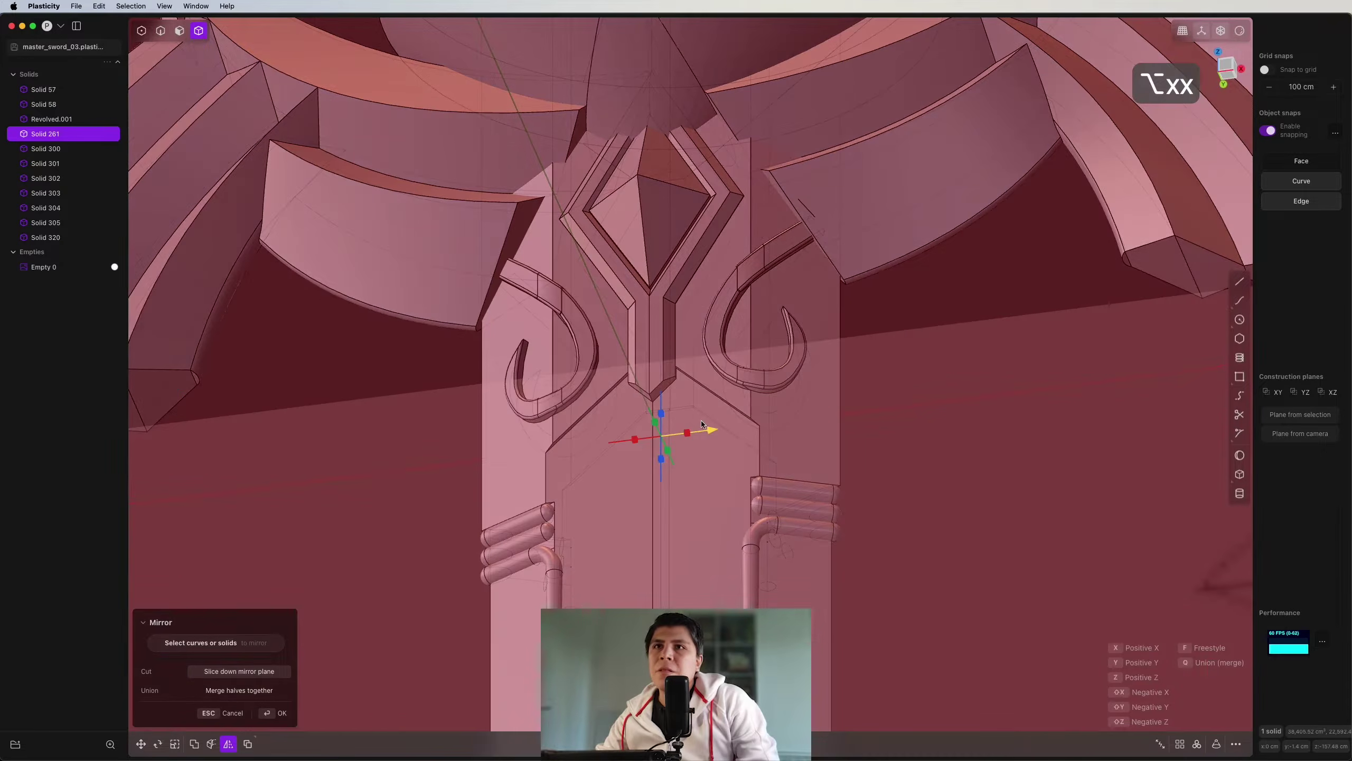
left_click(701, 421)
key("q")
key("q")
left_click(713, 408)
Step: Delete the Revolved.001 body at the handle and collar
middle_click_drag(713, 407, 754, 290)
scroll(878, 247, "down", 5)
scroll(884, 331, "up", 2)
scroll(884, 332, "down", 2)
scroll(754, 291, "up", 3)
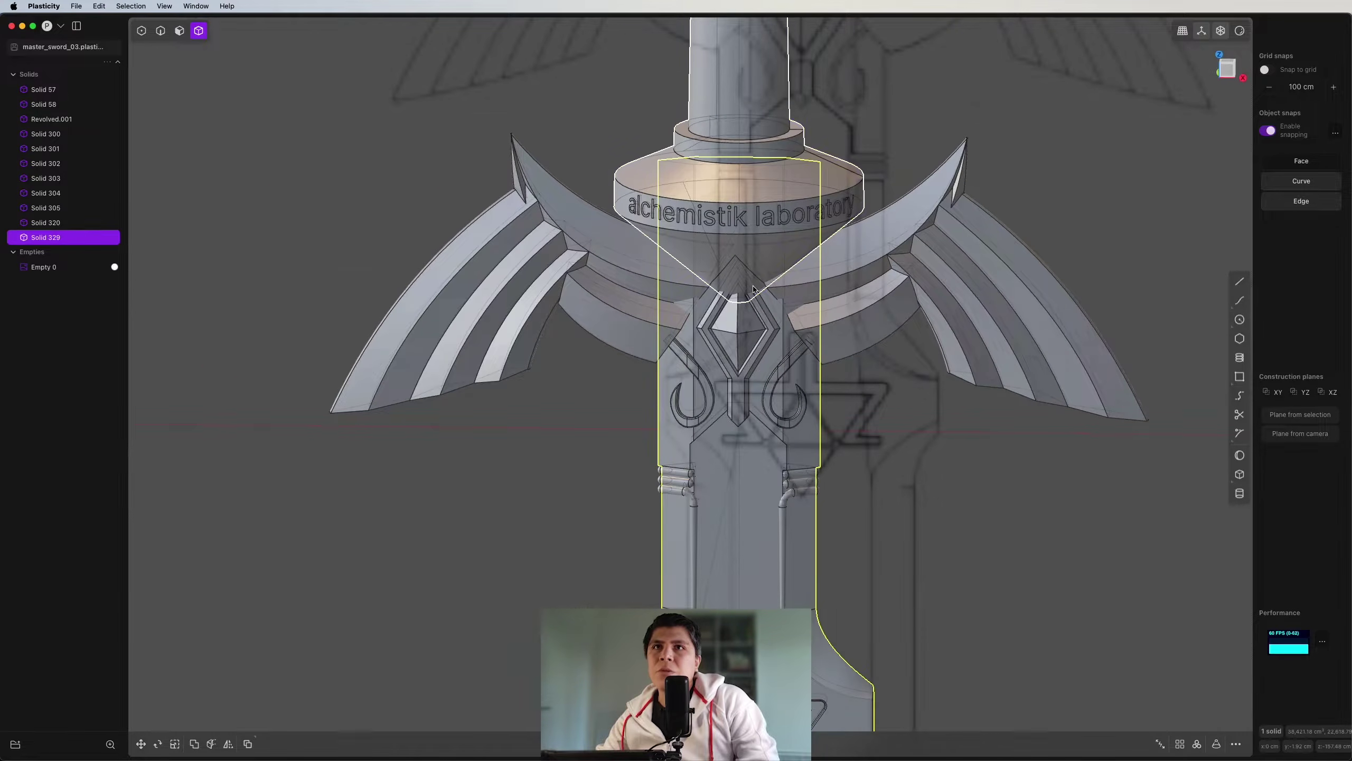
left_click(751, 288)
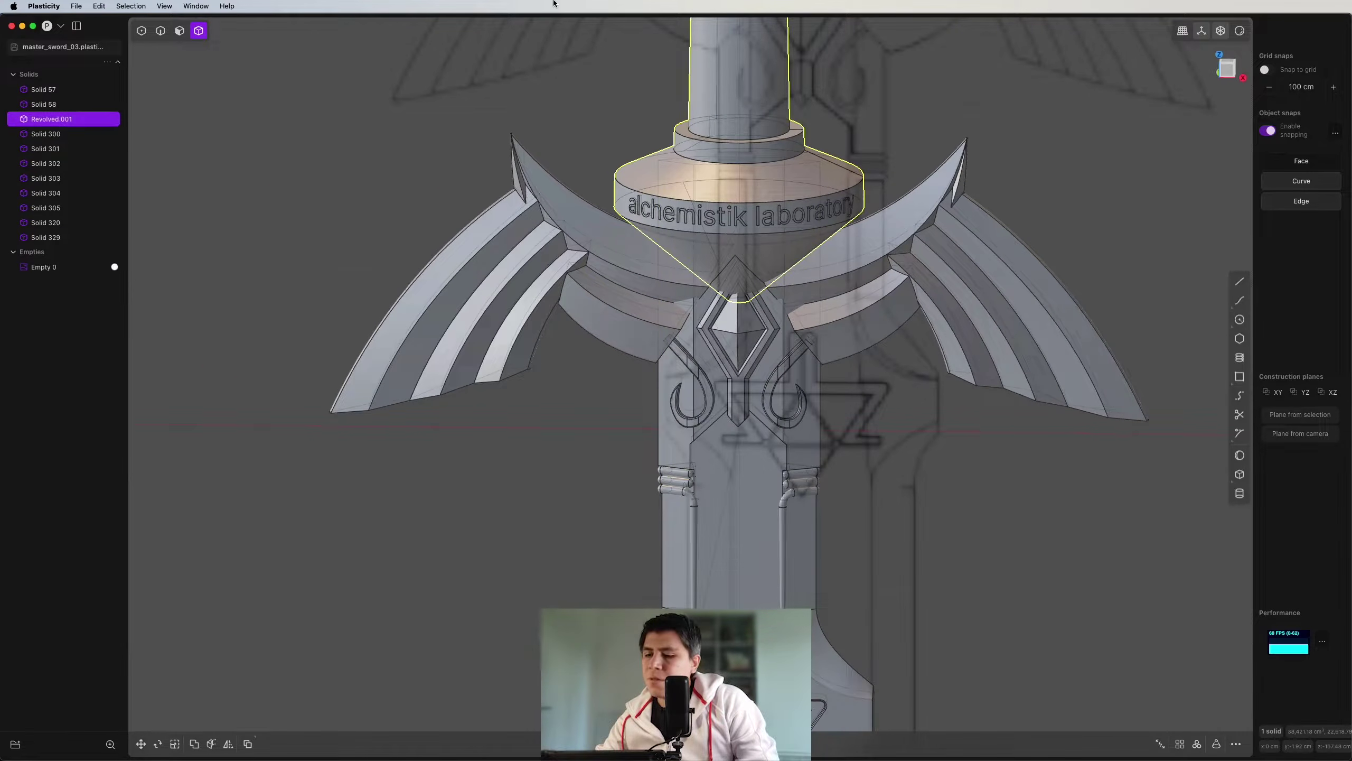
key("x")
Step: Mirror the blade body along Y to its back side, cutting at the mirror plane and merging the halves
middle_click_drag(820, 197, 832, 362, "shift")
scroll(833, 373, "down", 4)
middle_click_drag(833, 384, 706, 358)
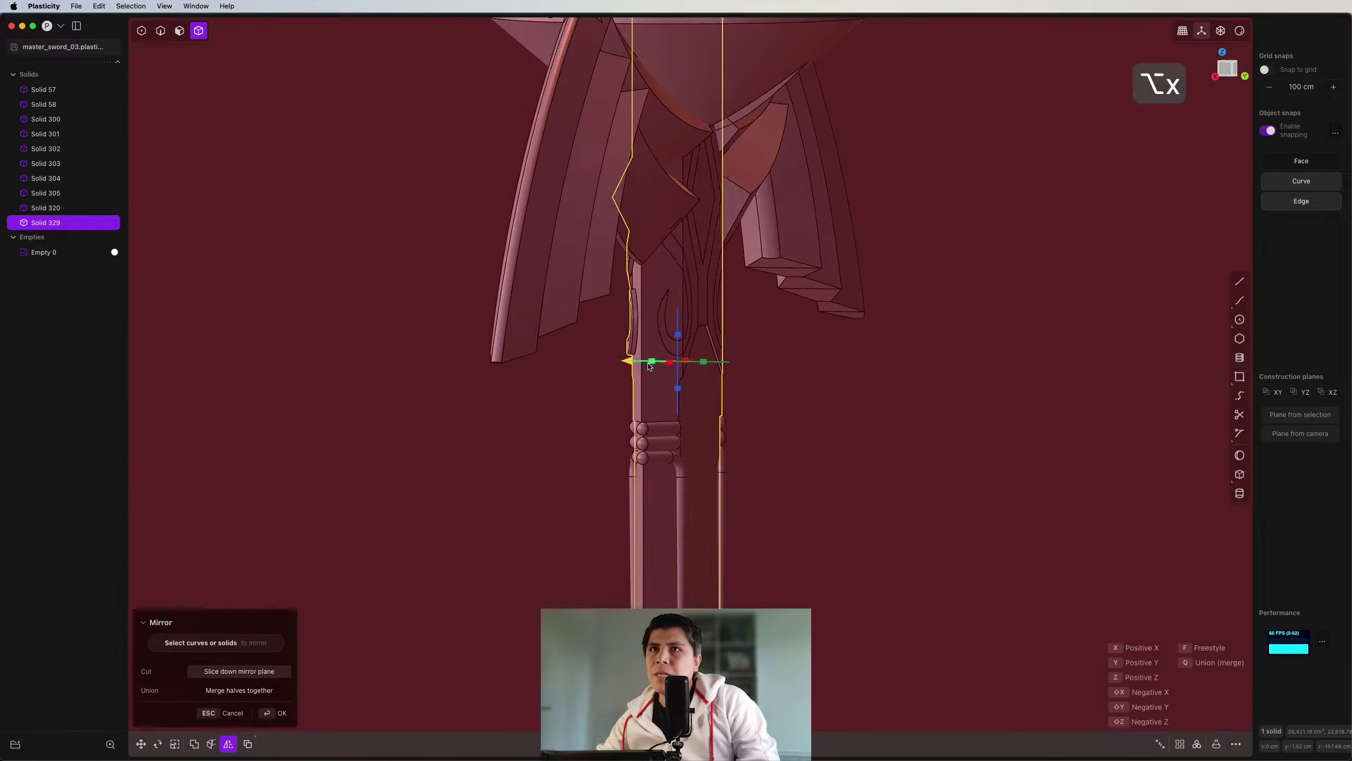
left_click(642, 362)
key("q")
key("q")
right_click(648, 367)
scroll(646, 368, "down", 5)
mouse_move(612, 374)
middle_mouse_down()
mouse_move(516, 371)
mouse_move(608, 379)
middle_mouse_up()
key("Escape")
Step: Trace half of the second diamond from the handle's upper end as a two-segment line in front view
key("KP_1")
scroll(789, 360, "down", 3)
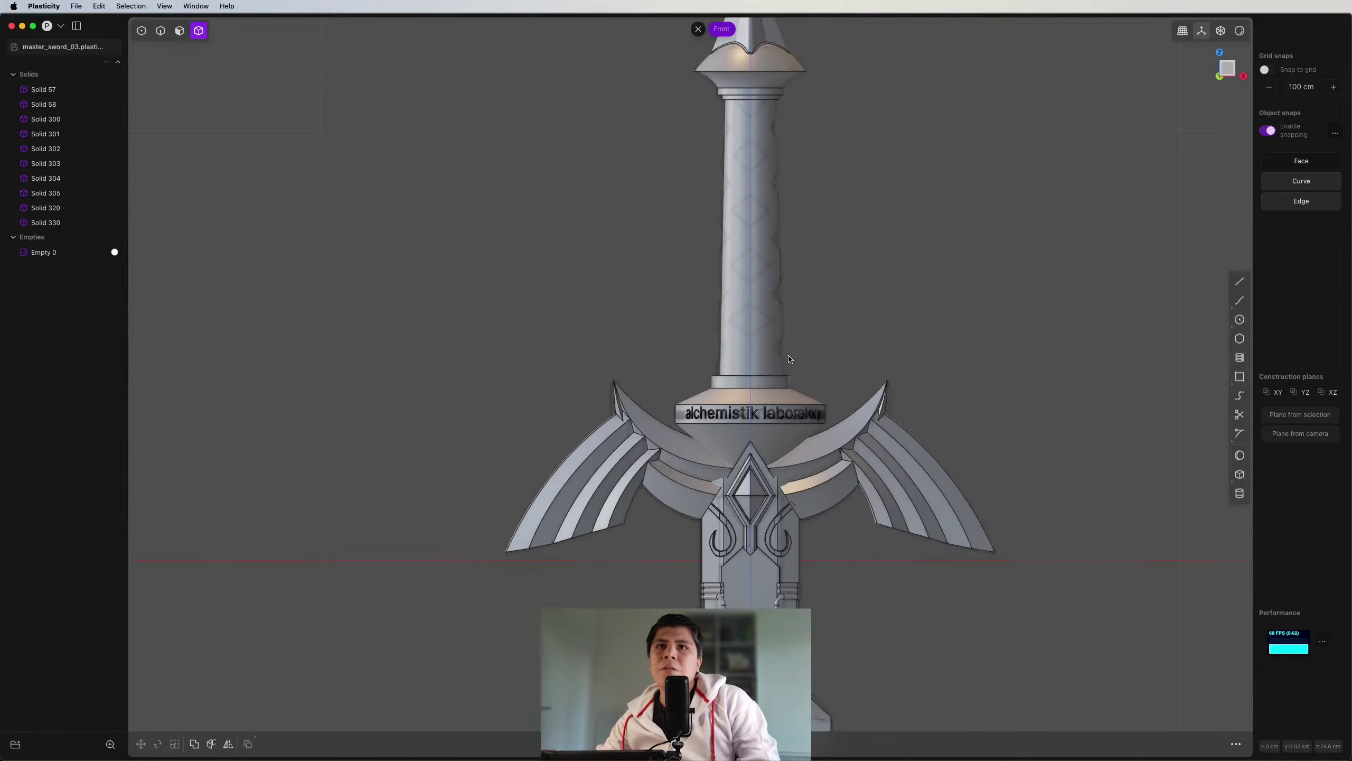
scroll(767, 101, "up", 6)
key("shift+a")
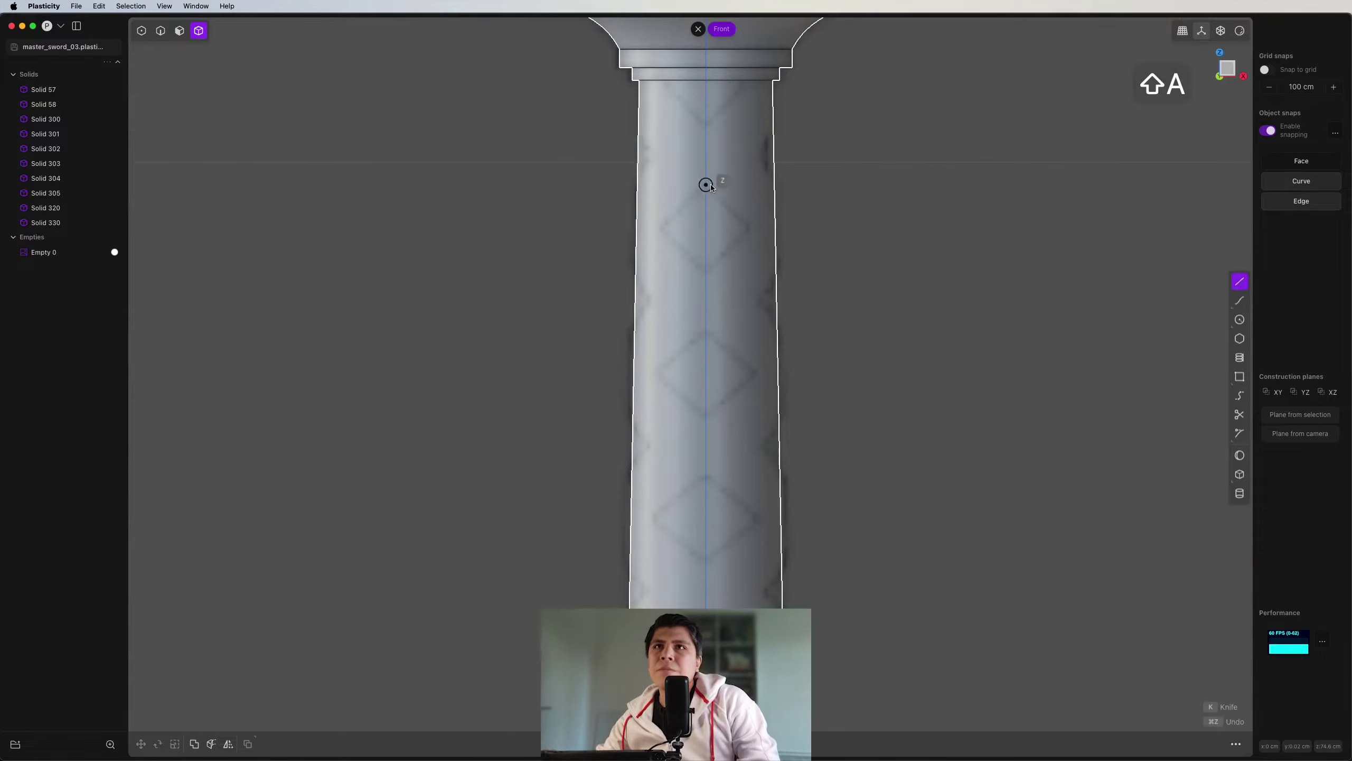
left_click(706, 271)
left_click(748, 229)
left_click(706, 185)
Step: Mirror the half diamond along X and join both halves into one closed outline
key("alt+x")
key("x")
key("2")
middle_click_drag(686, 229, 685, 278, "shift")
key("j")
Step: Duplicate the diamond outline along the handle to make five, placed over the reference diamonds
key("shift+d")
mouse_move(706, 227)
left_mouse_down()
mouse_move(726, 122)
mouse_move(731, 447)
left_mouse_up()
right_click(738, 81)
scroll(757, 127, "down", 3)
key("shift+d")
key("shift+d")
key("shift+d")
scroll(770, 484, "up", 3)
Step: Scale the three lower diamonds along X so their widths match the reference
key("s")
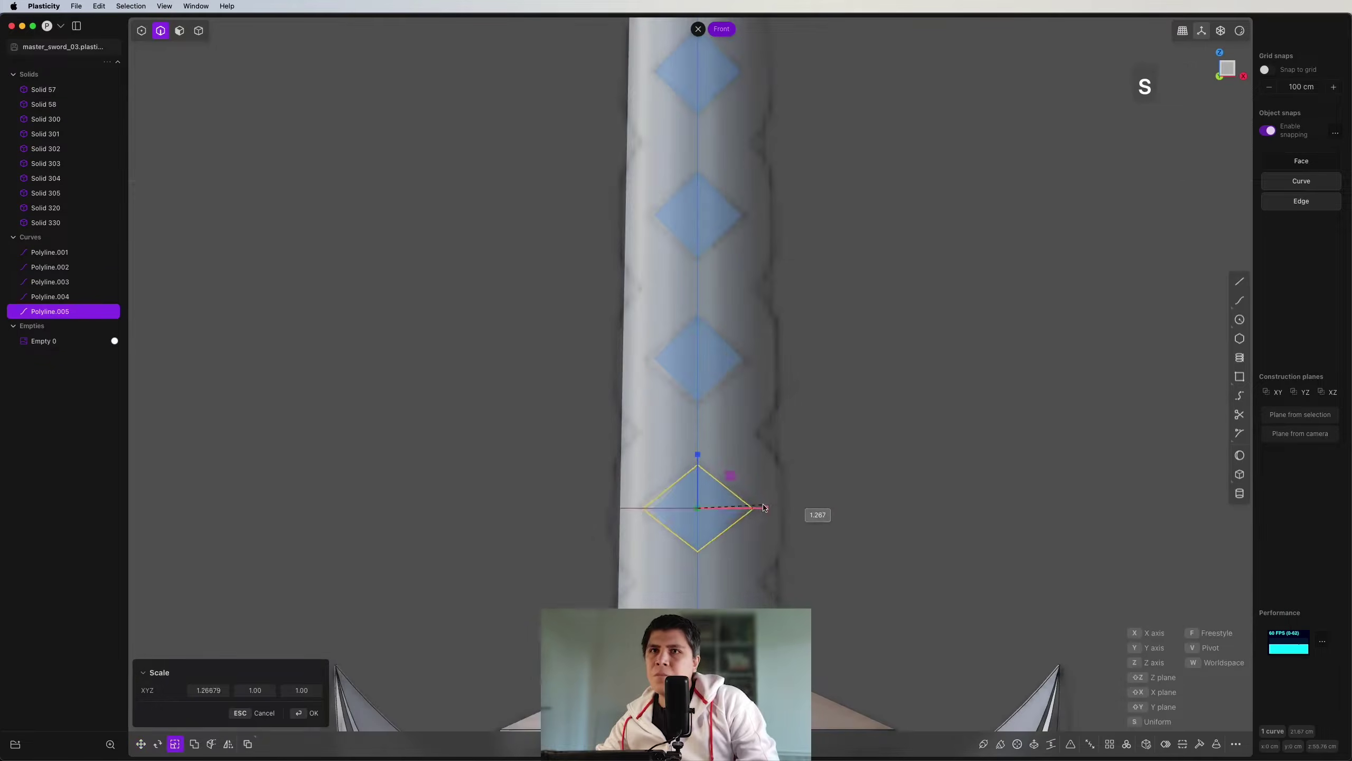
key("2")
left_click(734, 352)
key("s")
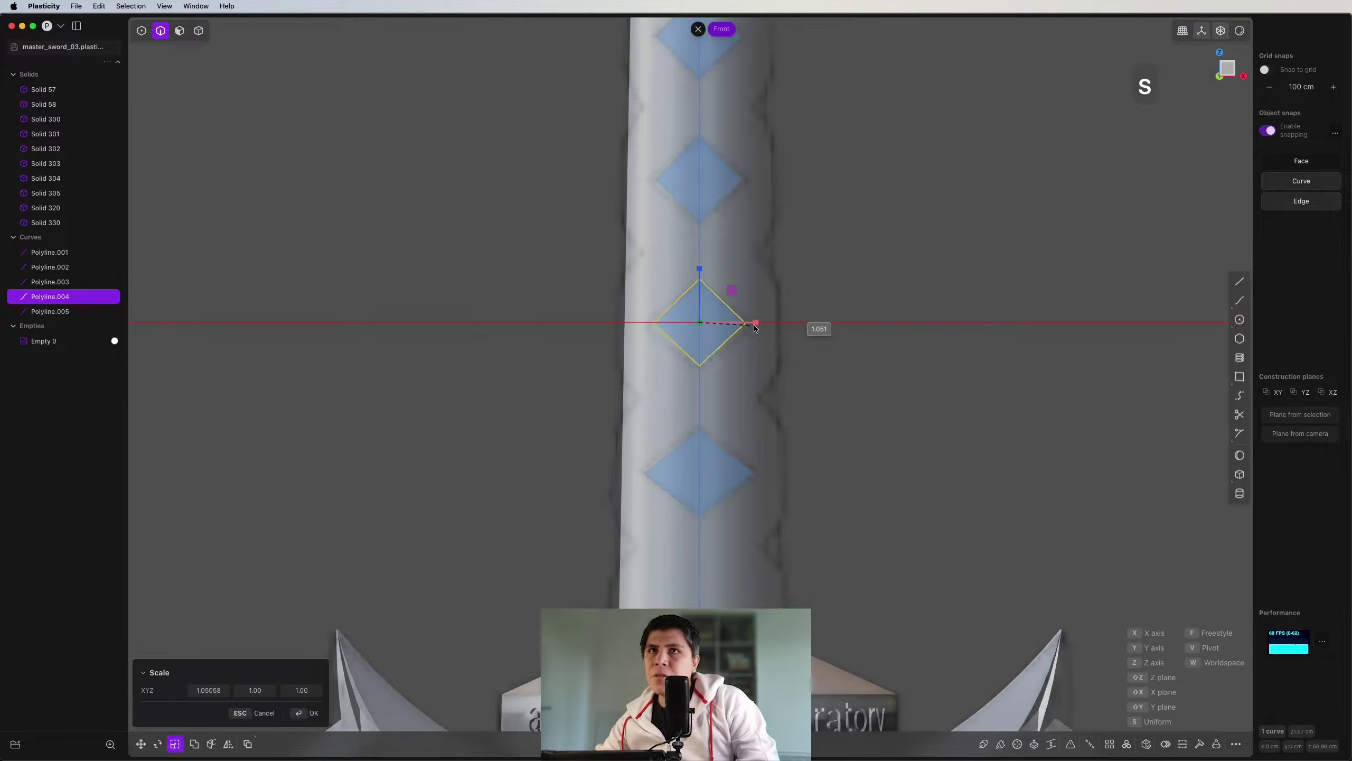
right_click(761, 327)
key("shift+super+e")
left_click(750, 239)
key("s")
left_click_drag(759, 234, 763, 235)
Step: Select all five diamond outlines and imprint them onto the handle body
key("2")
scroll(746, 240, "down", 2)
left_click(745, 240, "shift")
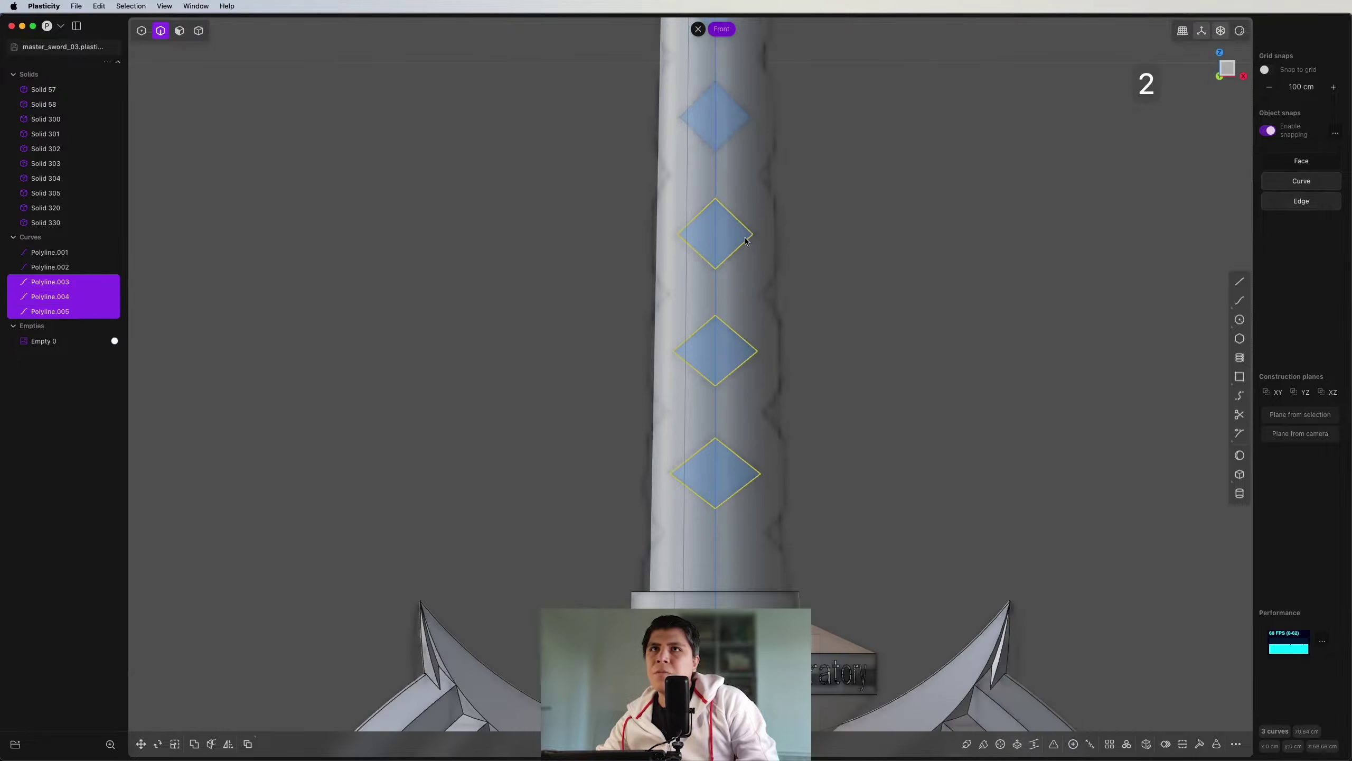
left_click(738, 138, "shift")
middle_click_drag(738, 138, 739, 292, "shift")
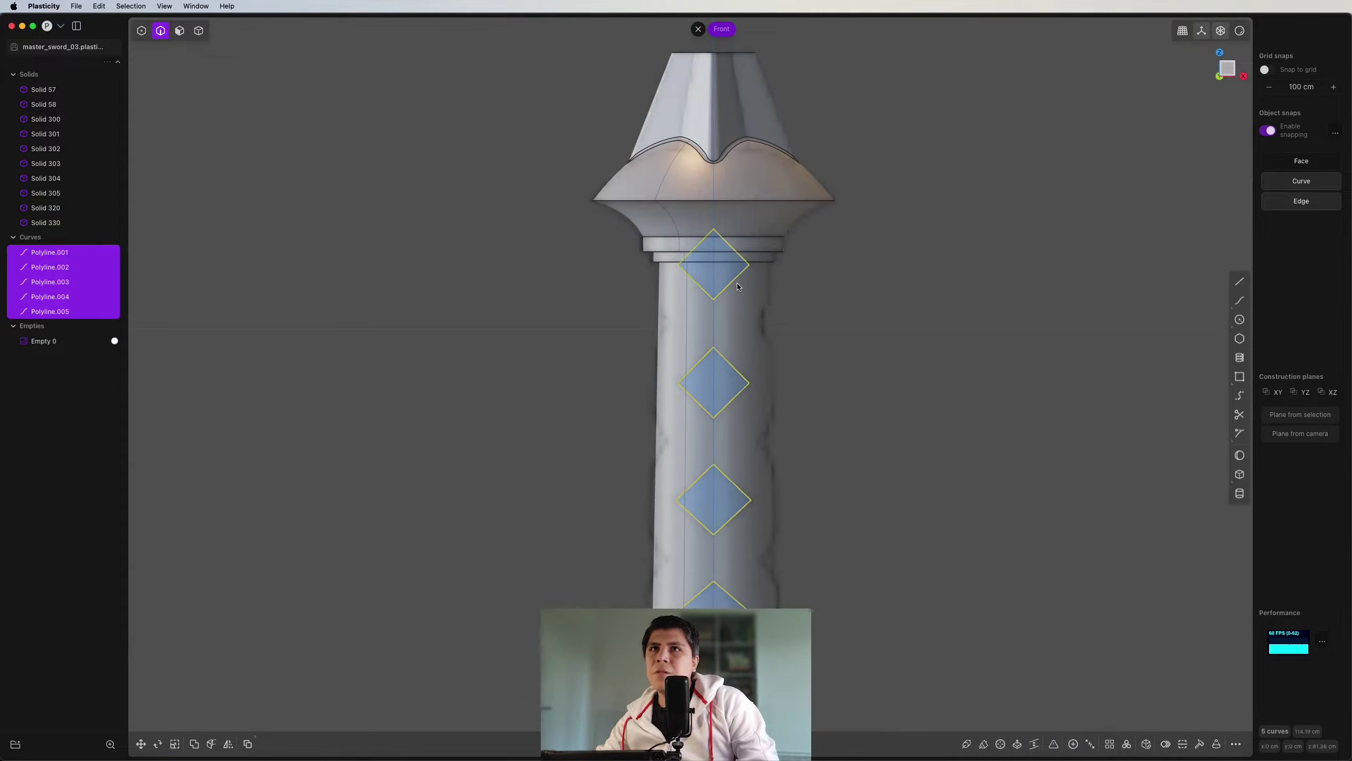
key("shift+i")
left_click(753, 358)
Step: Draw two straight lines forming a sideways V across the handle's side edge near its lower end
middle_click_drag(742, 383, 833, 117, "shift")
scroll(810, 271, "up", 1)
scroll(809, 275, "up", 3)
middle_click_drag(869, 450, 881, 282, "shift")
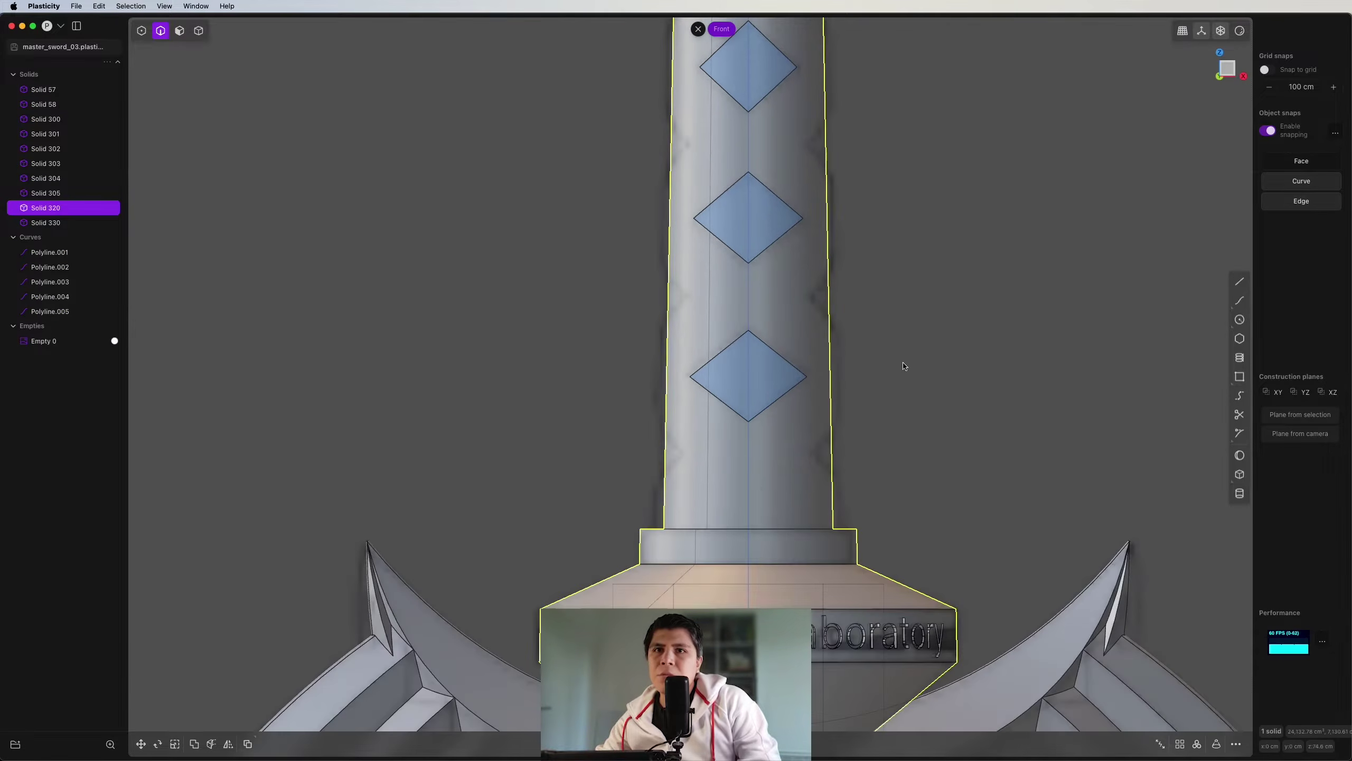
left_click(813, 454)
left_click(915, 315)
key("shift+a")
left_click(813, 454)
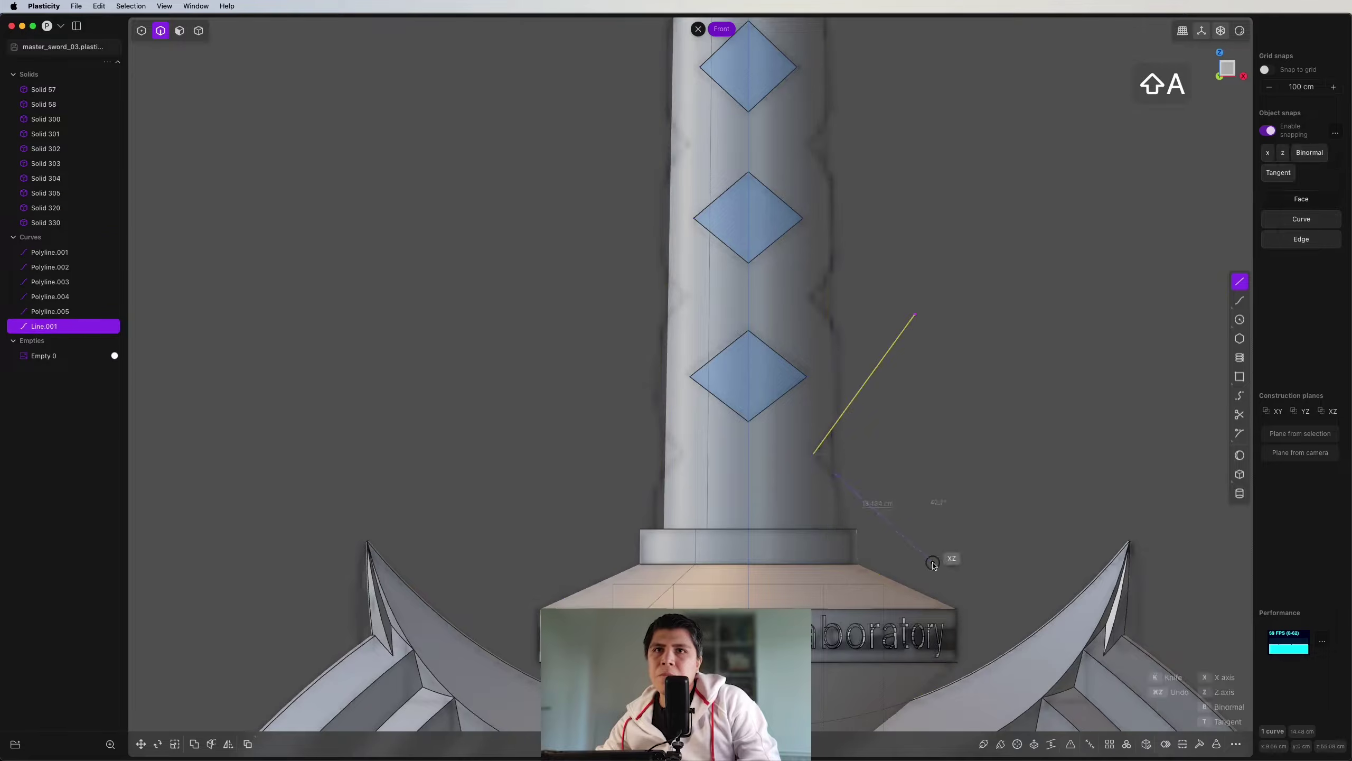
left_click(932, 561)
key("2")
Step: Duplicate the V line up the handle's side at each reference notch to make five
middle_click_drag(890, 380, 905, 453, "shift")
key("shift+d")
middle_click_drag(926, 326, 945, 409, "shift")
key("shift+d")
left_click_drag(942, 407, 936, 256)
middle_click_drag(942, 256, 960, 407, "shift")
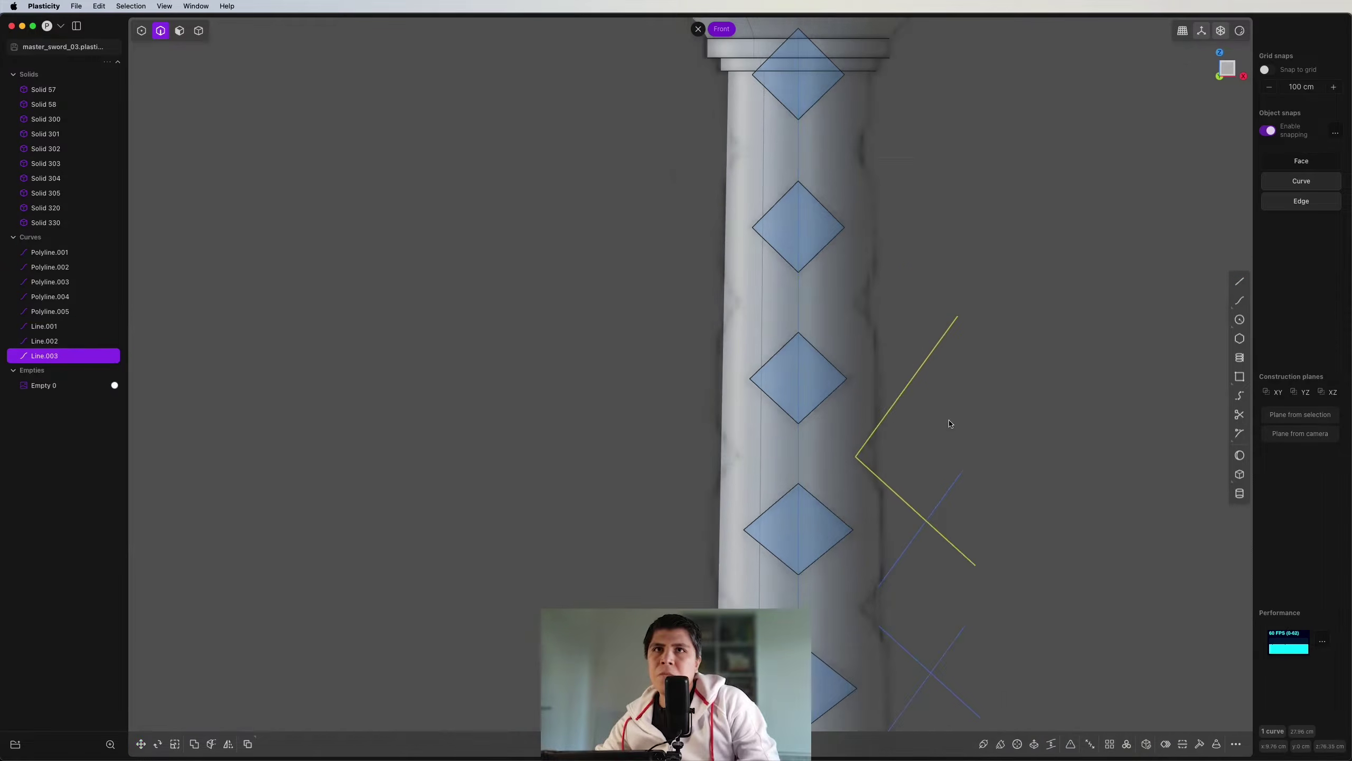
key("shift+d")
left_click_drag(950, 410, 951, 258)
key("shift+d")
scroll(964, 215, "down", 5)
Step: Select the five V lines and mirror them along X to the handle's opposite side
middle_click_drag(963, 215, 964, 126, "shift")
left_click_drag(1007, 70, 937, 458)
key("alt+x")
key("x")
Step: Select all ten V lines and imprint them onto the handle body
middle_click_drag(951, 408, 934, 513, "shift")
left_click_drag(1012, 128, 910, 564, "shift")
key("shift+i")
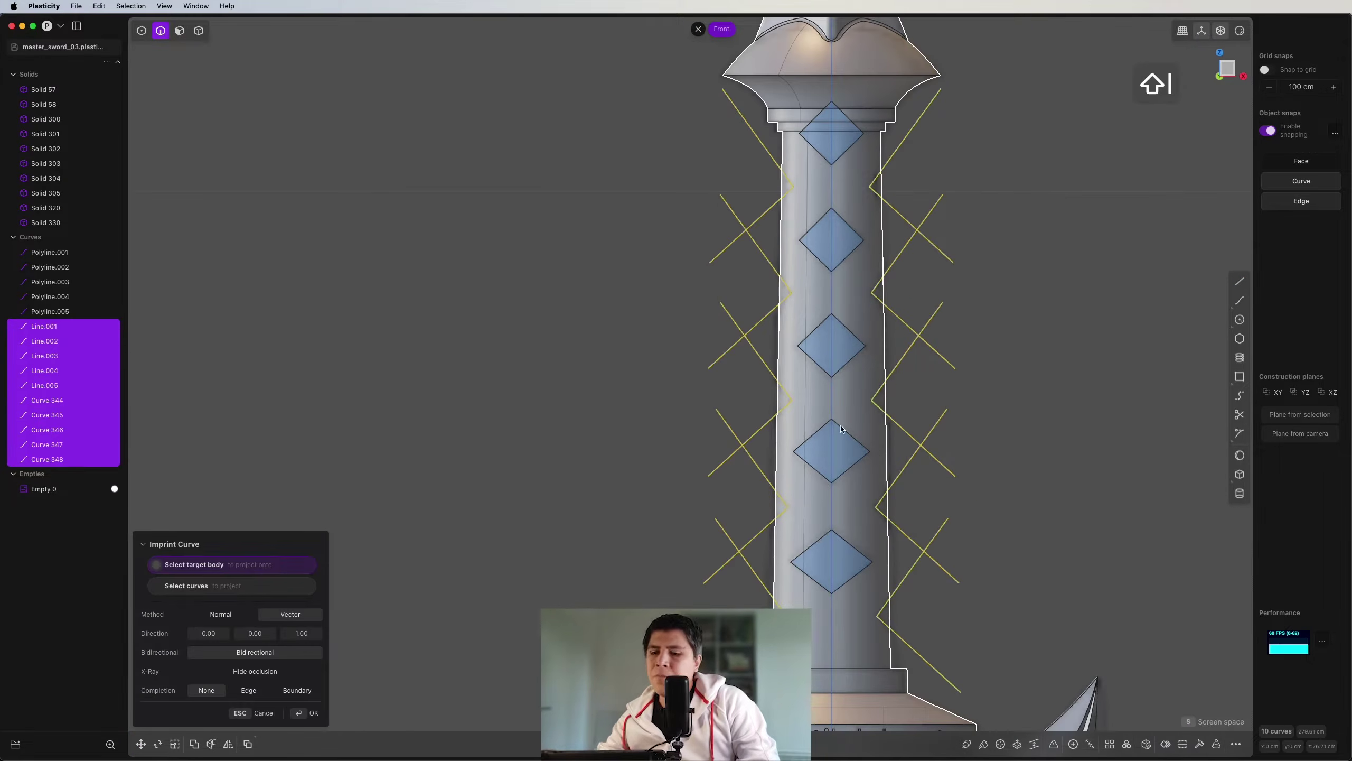
right_click(861, 394)
Step: Offset the handle's imprinted face to give the diamond and V pattern relief, and delete the pattern curves
middle_click_drag(860, 394, 968, 408)
key("3")
left_click(892, 329)
middle_click_drag(894, 333, 950, 433)
scroll(906, 348, "up", 5)
left_click_drag(923, 371, 925, 373)
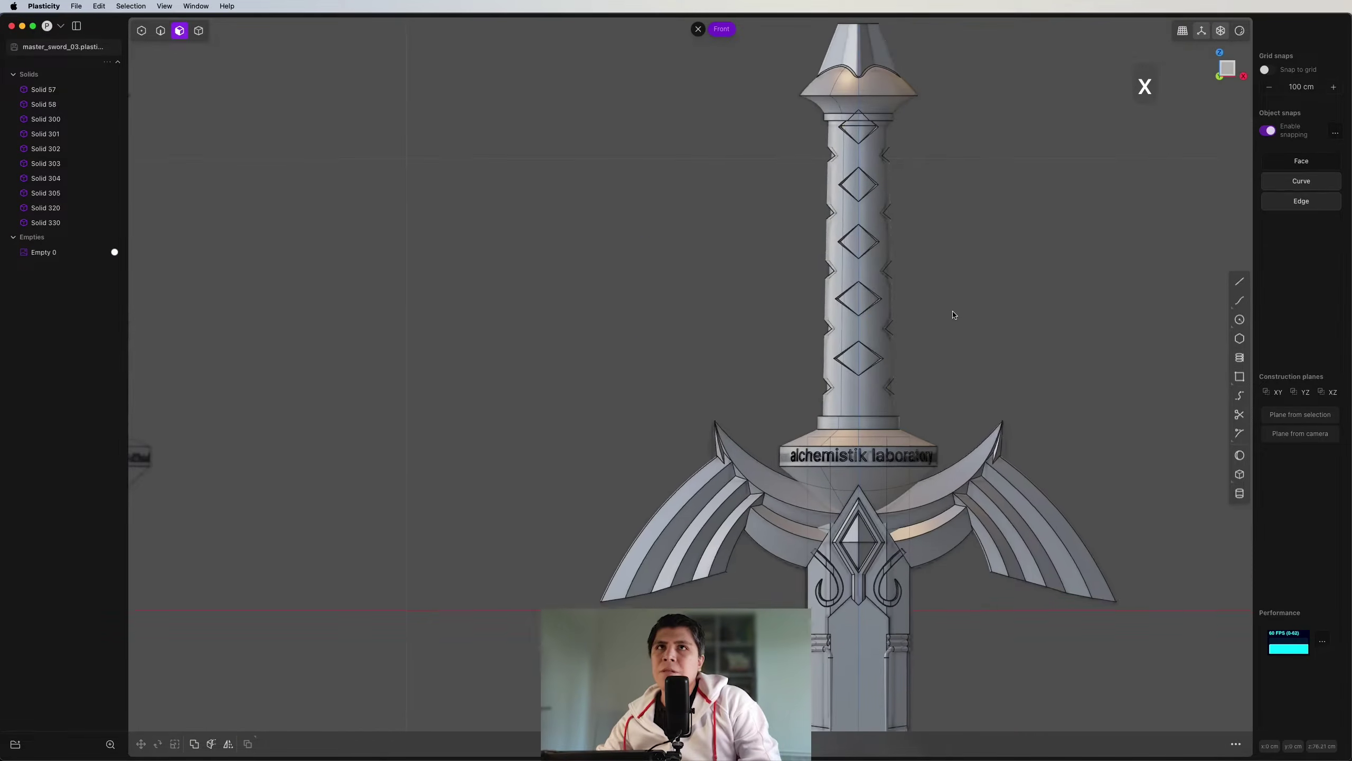
Step: Turn off the edge display and hide the reference image to show the clean sword model
key("ctrl+shift+e")
middle_click_drag(948, 294, 828, 494)
key("h")
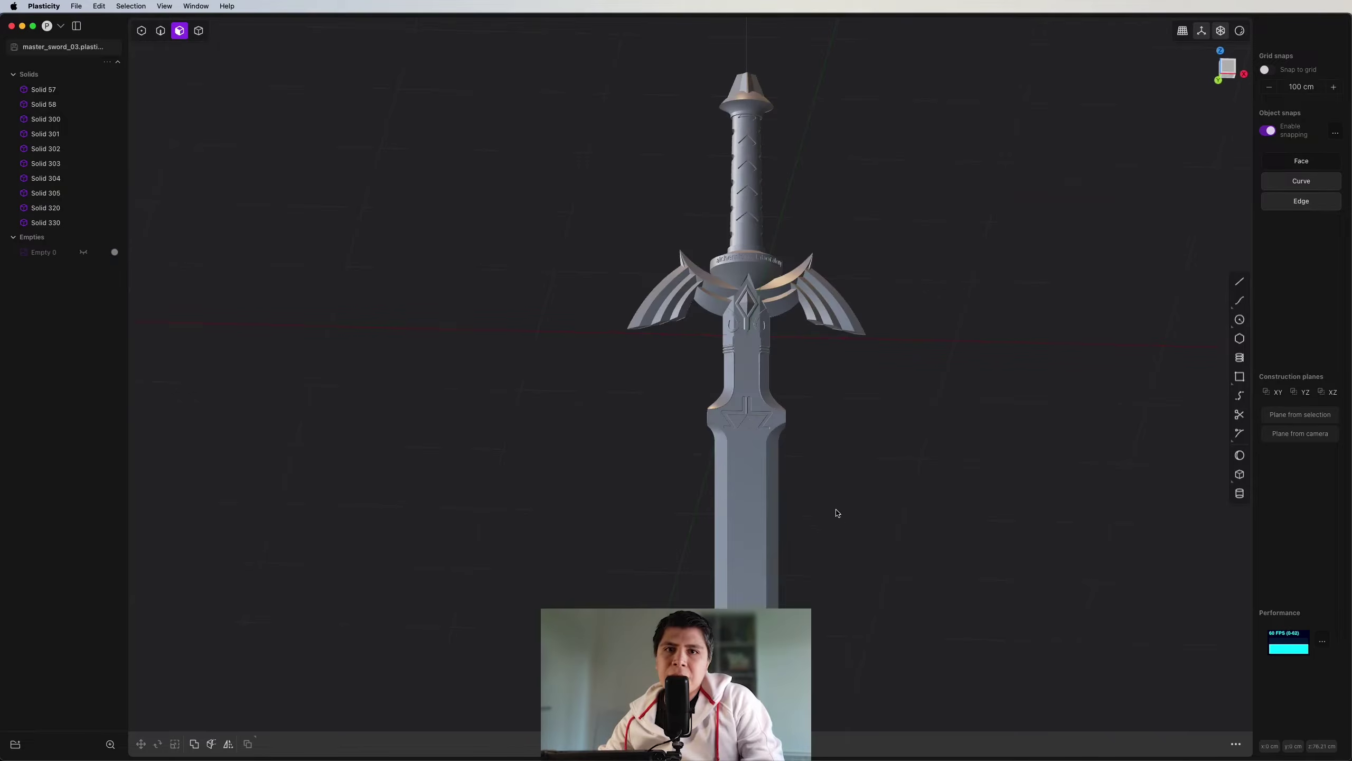
middle_click_drag(852, 421, 825, 452)
scroll(824, 452, "up", 5)
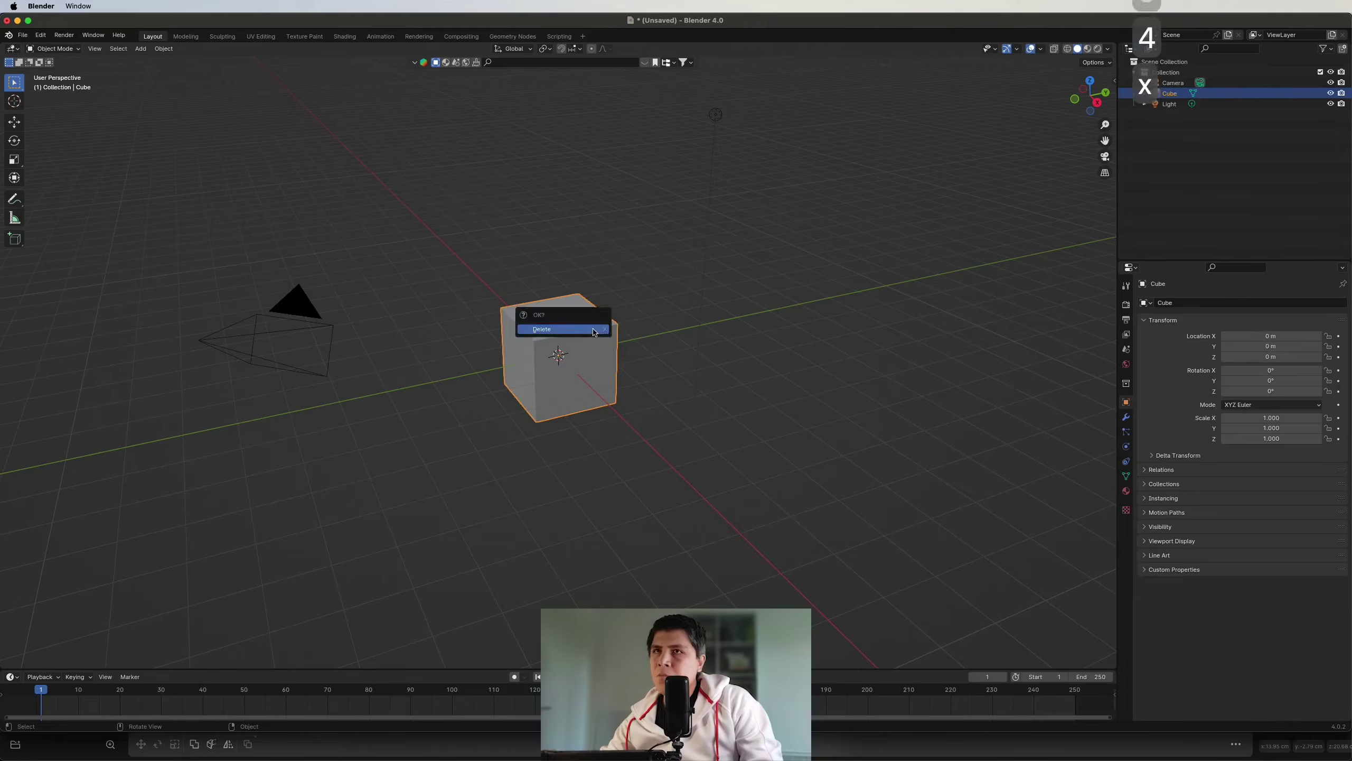
Step: Delete the default cube and refresh the Plasticity link to import the Master Sword's solids into the scene
left_click(594, 333)
key("n")
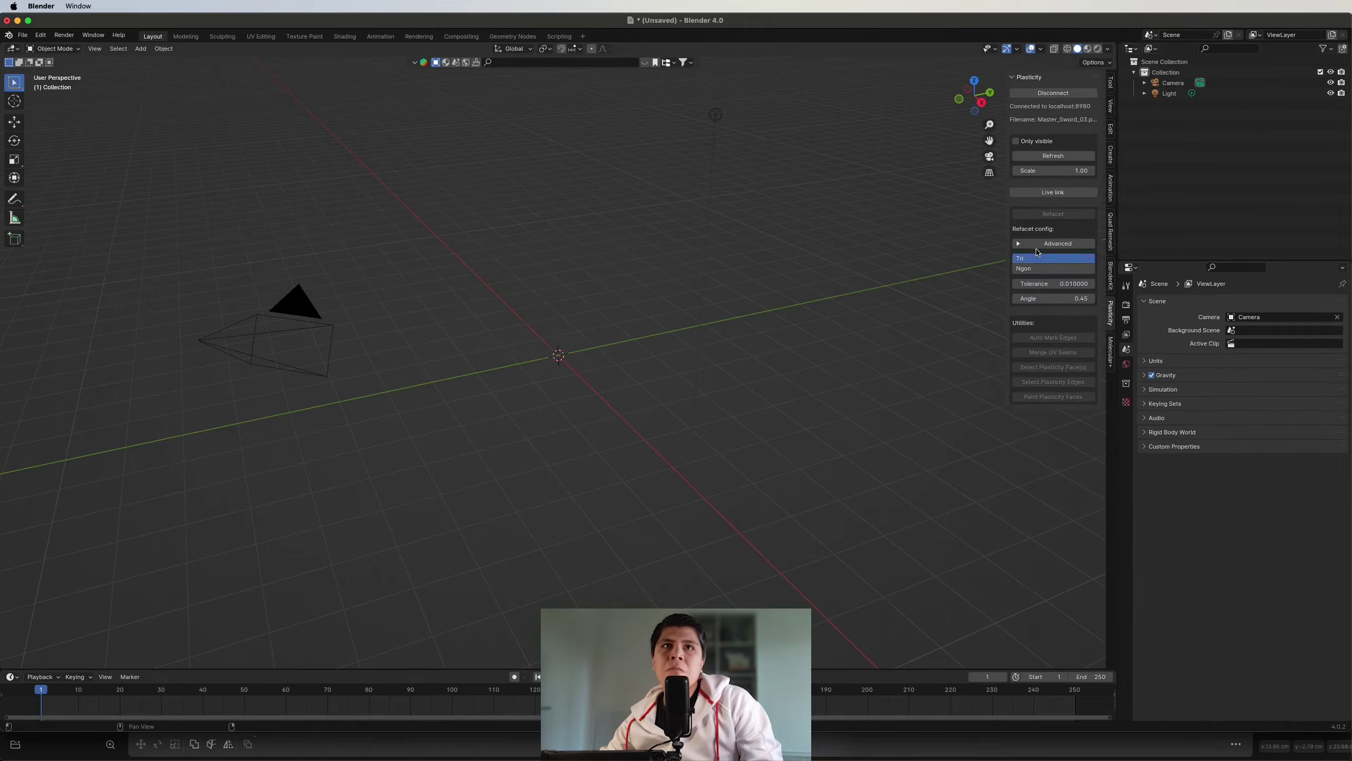
left_click(1053, 155)
Step: Examine the imported sword's handle, guard and upper blade from different angles and distances
middle_click_drag(628, 341, 788, 319)
scroll(629, 269, "up", 10)
scroll(629, 269, "up", 4)
middle_click_drag(612, 277, 617, 312)
scroll(629, 269, "up", 4)
scroll(630, 269, "down", 4)
scroll(617, 312, "down", 8)
middle_click_drag(612, 421, 590, 330, "shift")
scroll(589, 255, "up", 8)
middle_click_drag(585, 235, 577, 318, "shift")
middle_click_drag(577, 318, 599, 253, "shift")
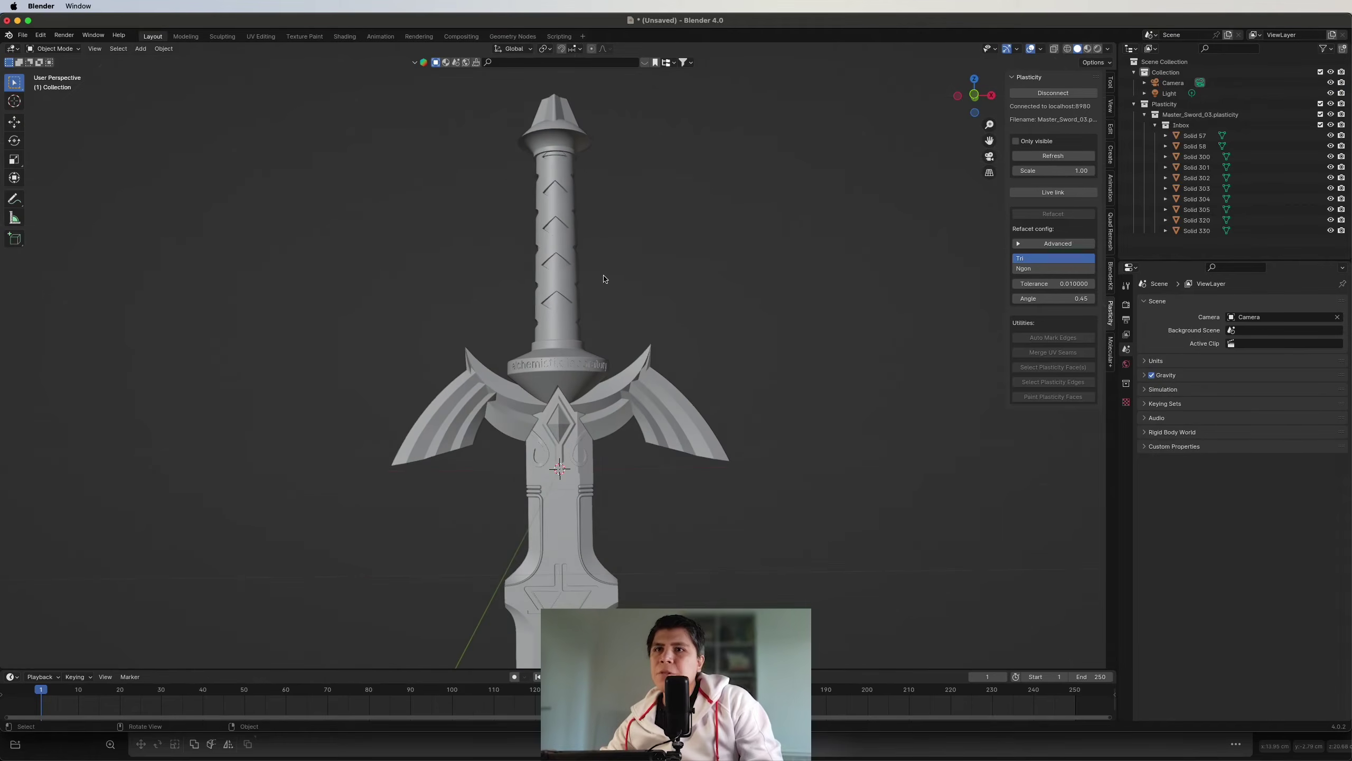
scroll(646, 381, "down", 2)
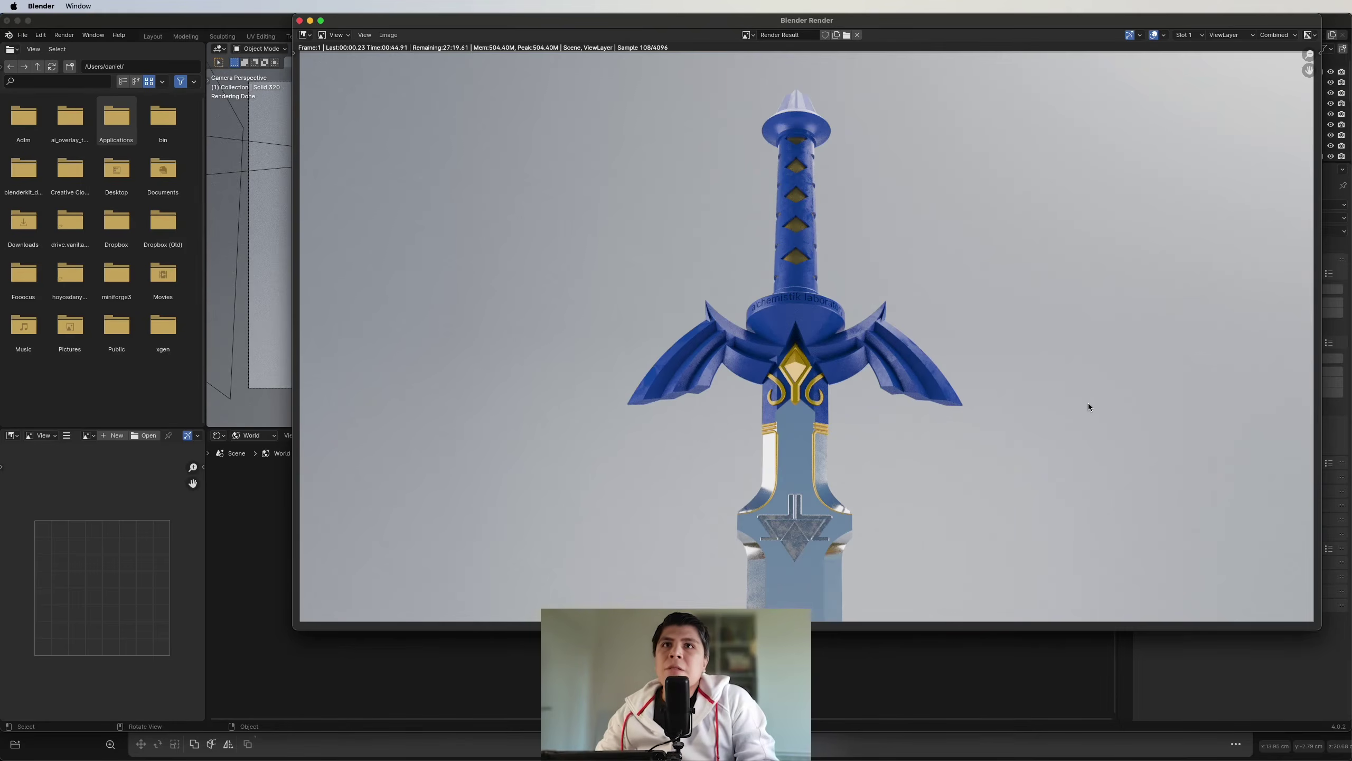